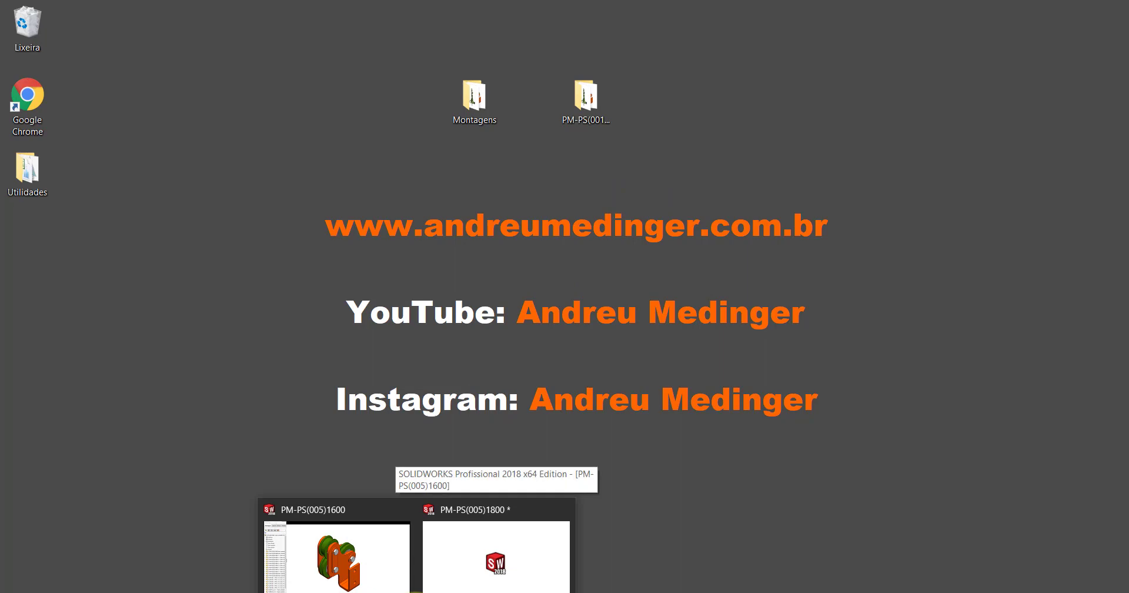
Bring PM-PS(005)1800 to the front, filter Abrir to Montagem files, then close the dialog.
{"action": "left_click", "coordinate": [338, 556]}
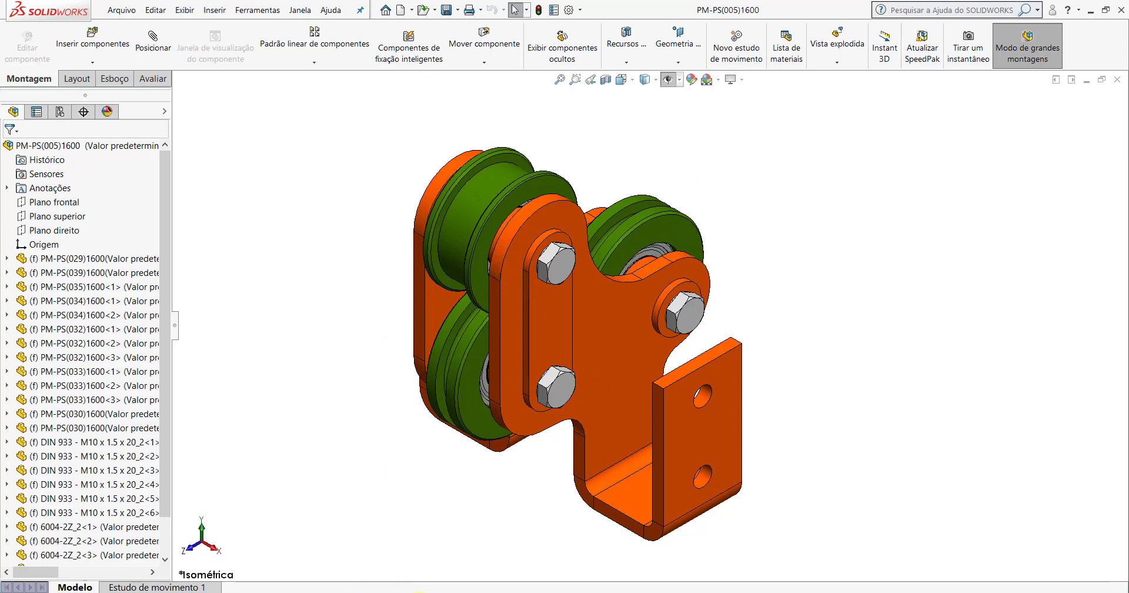
{"action": "left_click", "coordinate": [461, 559]}
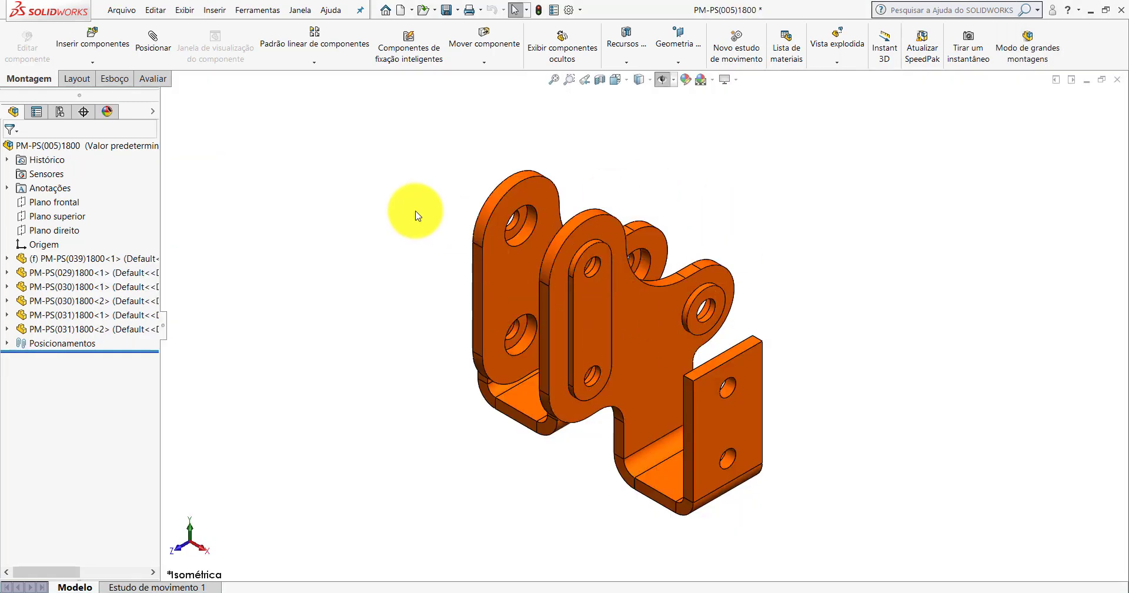
{"action": "left_click", "coordinate": [423, 10]}
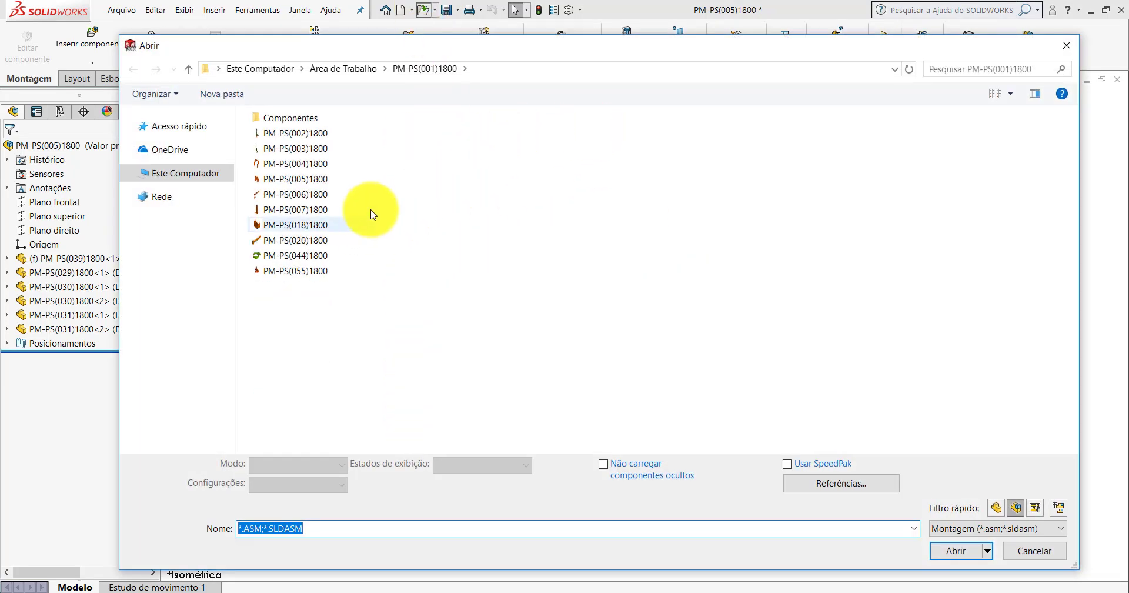
{"action": "left_click", "coordinate": [1025, 507]}
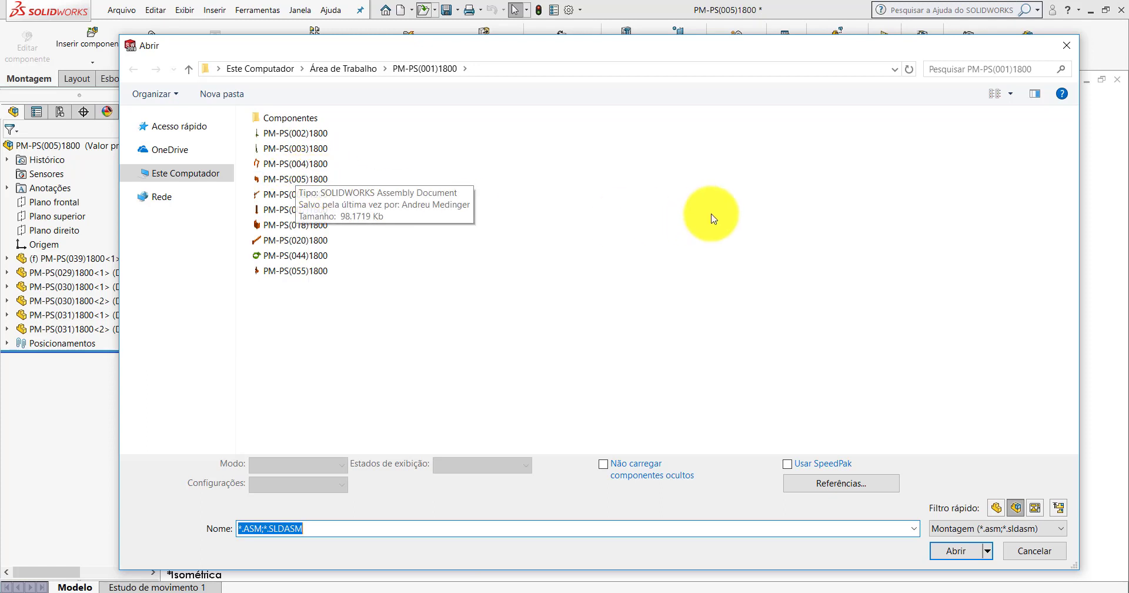
{"action": "left_click", "coordinate": [1065, 49]}
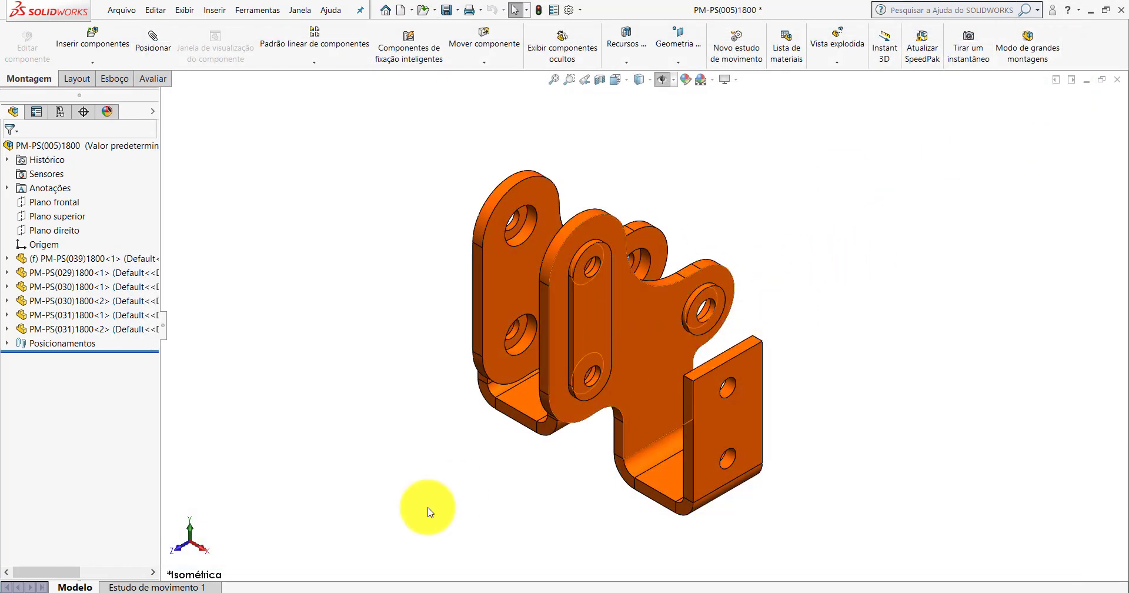
In PM-PS(005)1600, hide the upper green roller and the 6004-2Z bearing.
{"action": "left_click", "coordinate": [353, 548]}
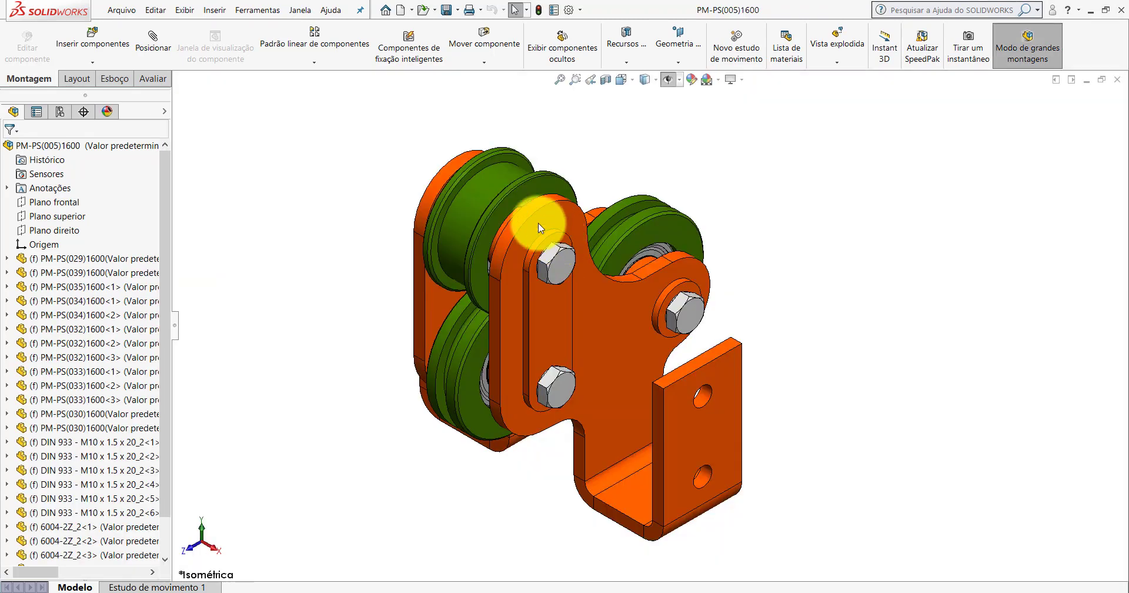
{"action": "scroll", "coordinate": [538, 224], "scroll_direction": "down", "scroll_amount": 3}
{"action": "left_click", "coordinate": [503, 206]}
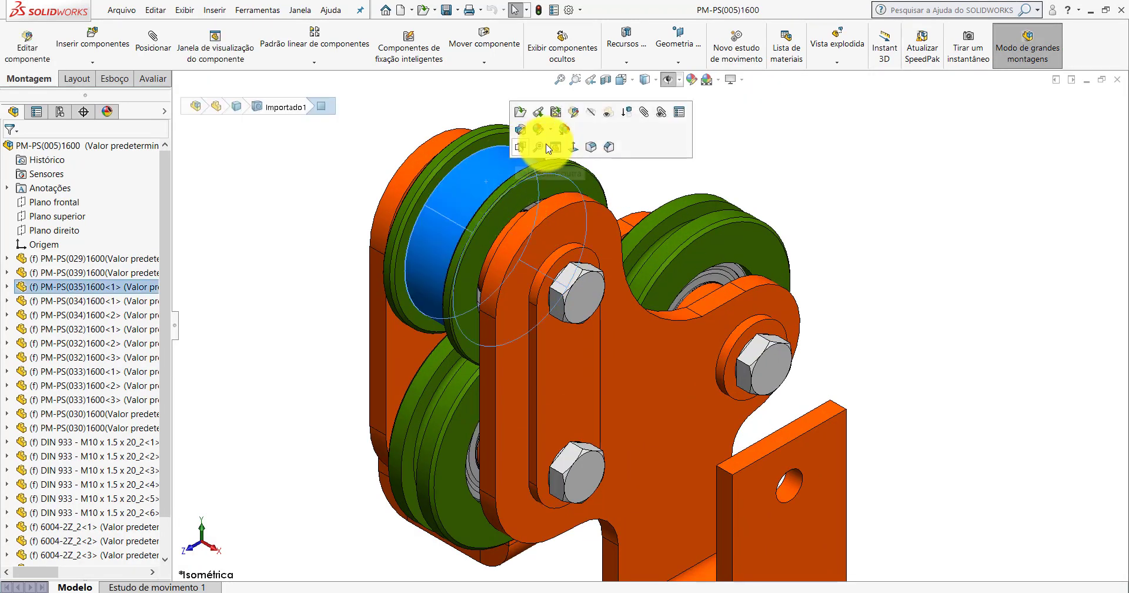
{"action": "left_click", "coordinate": [596, 142]}
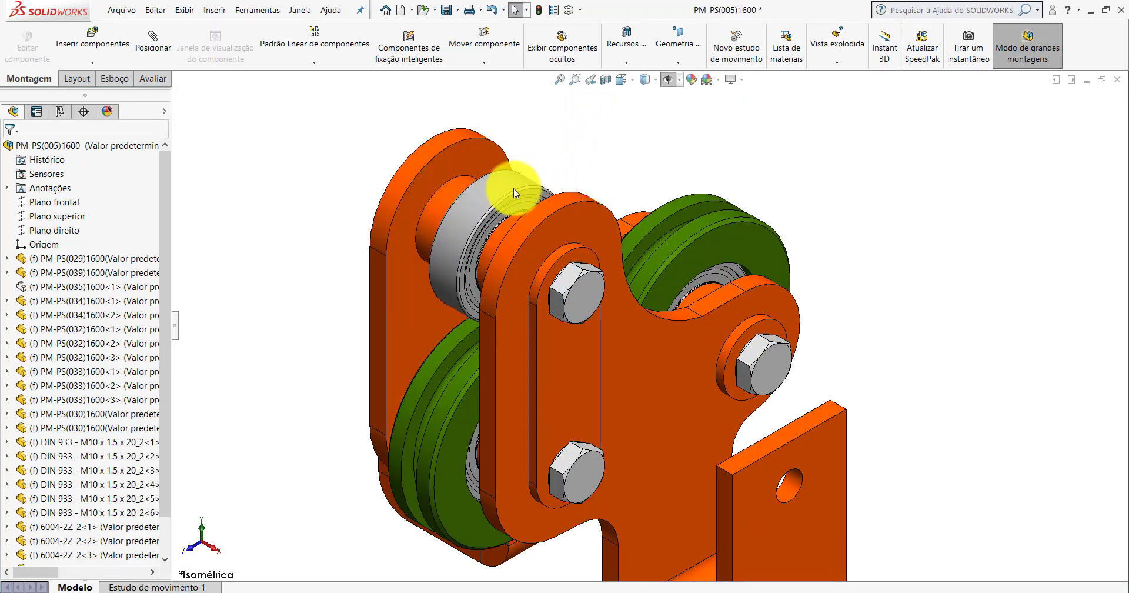
{"action": "left_click", "coordinate": [513, 192]}
{"action": "left_click", "coordinate": [616, 124]}
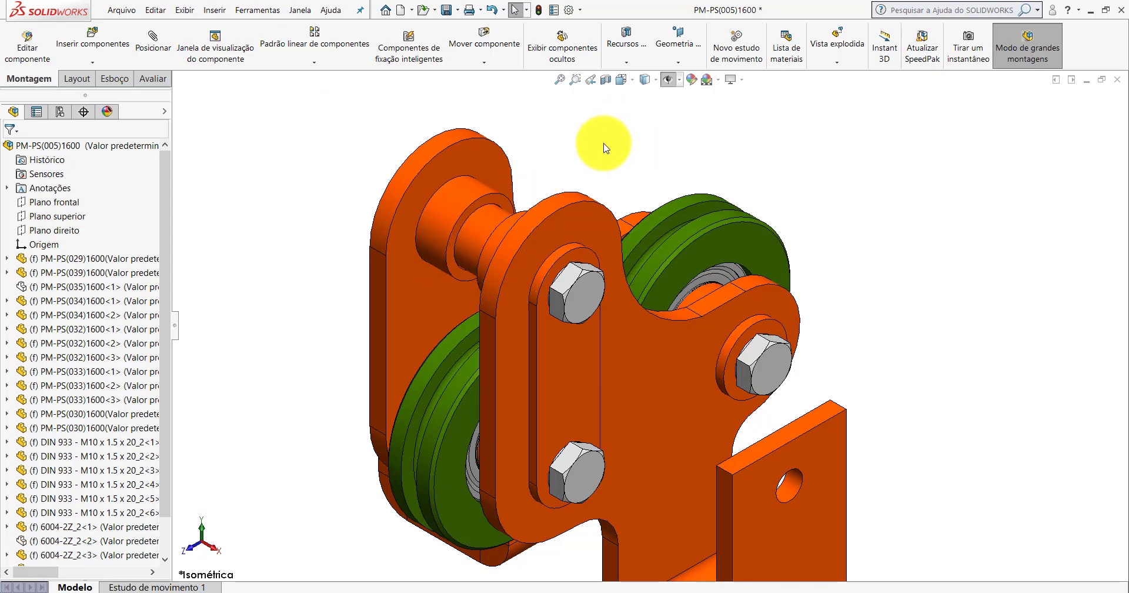
Inspect the exposed shaft beside the spacer ring, then return to PM-PS(005)1800.
{"action": "left_click", "coordinate": [464, 200]}
{"action": "mouse_move", "coordinate": [460, 193]}
{"action": "middle_mouse_down"}
{"action": "mouse_move", "coordinate": [516, 184]}
{"action": "mouse_move", "coordinate": [493, 194]}
{"action": "middle_mouse_up"}
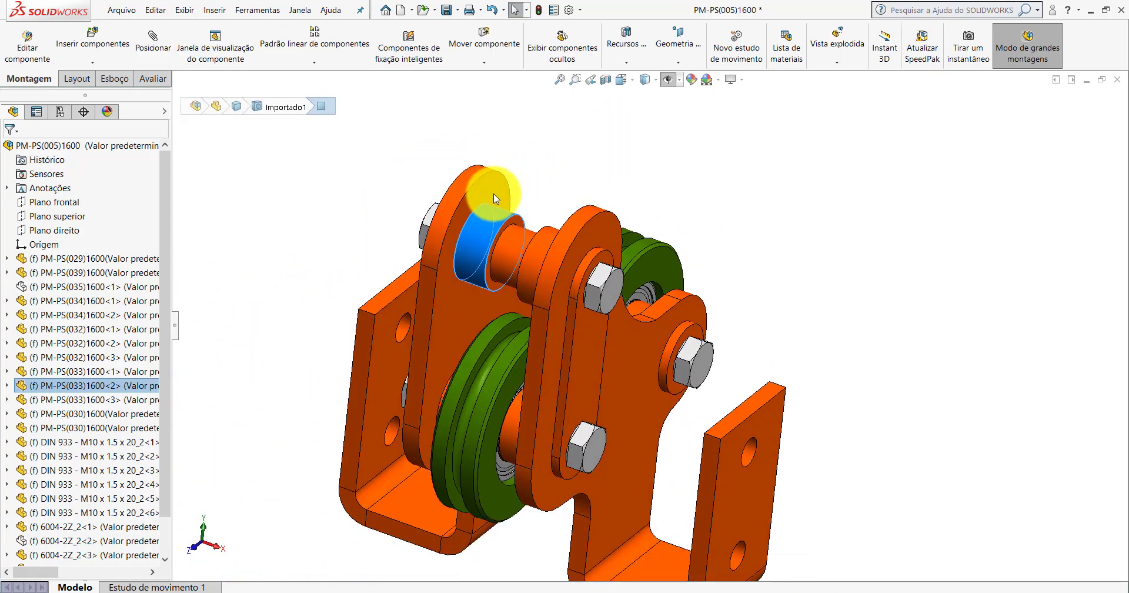
{"action": "left_click", "coordinate": [514, 251]}
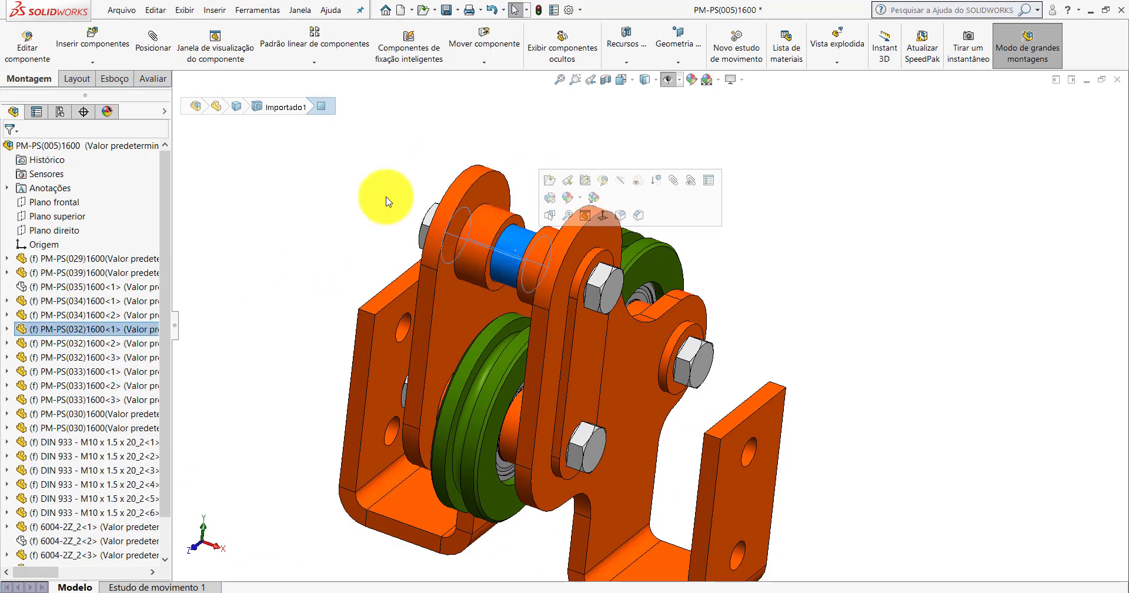
{"action": "left_click", "coordinate": [361, 182]}
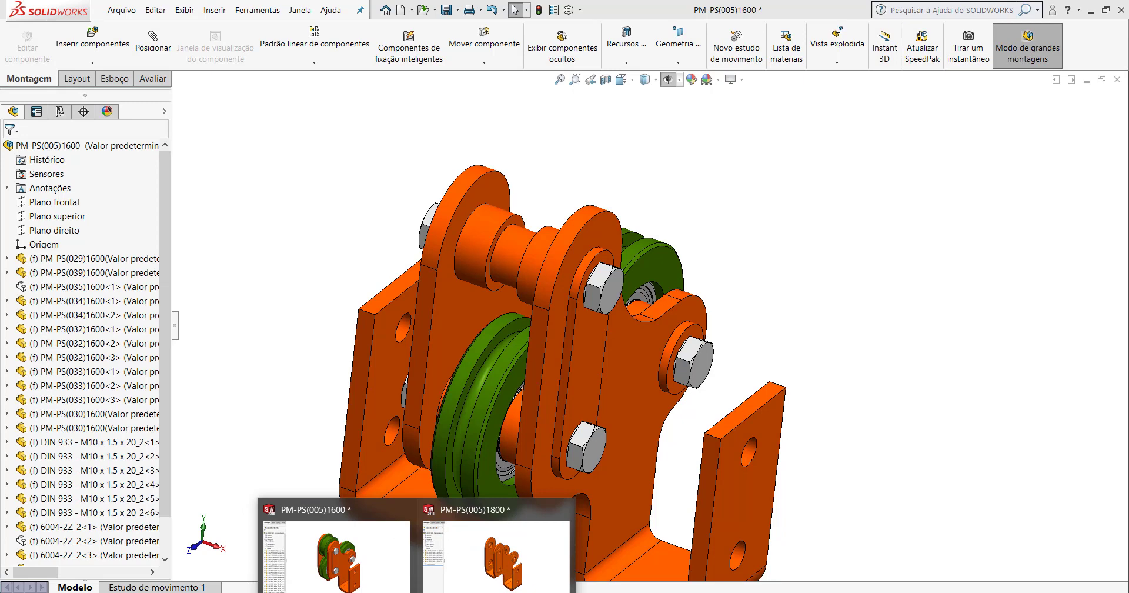
{"action": "left_click", "coordinate": [449, 560]}
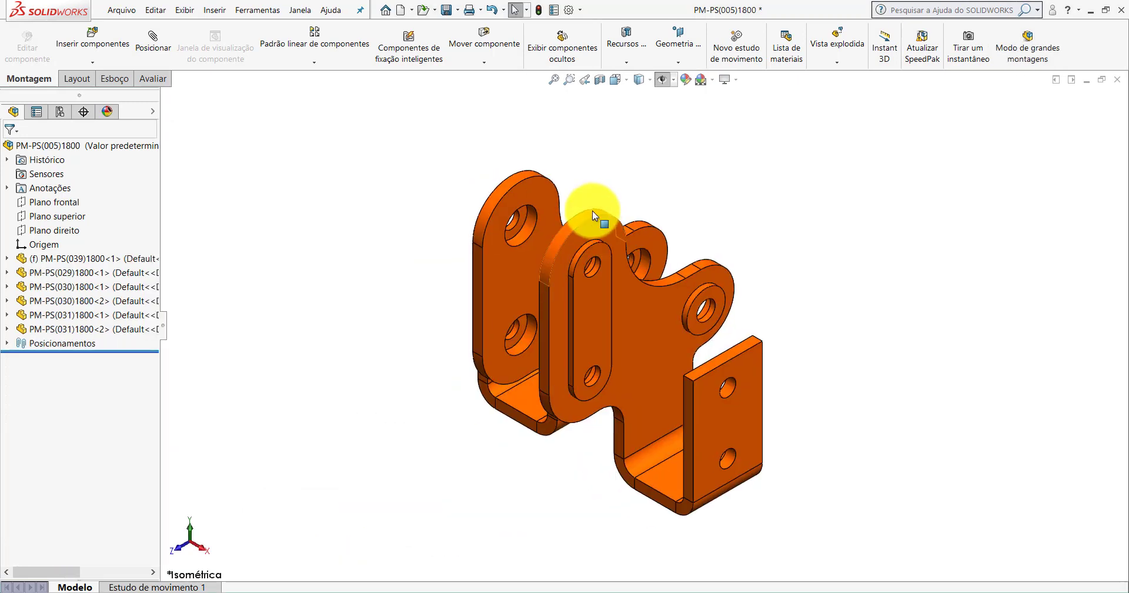
{"action": "scroll", "coordinate": [582, 170], "scroll_direction": "down", "scroll_amount": 2}
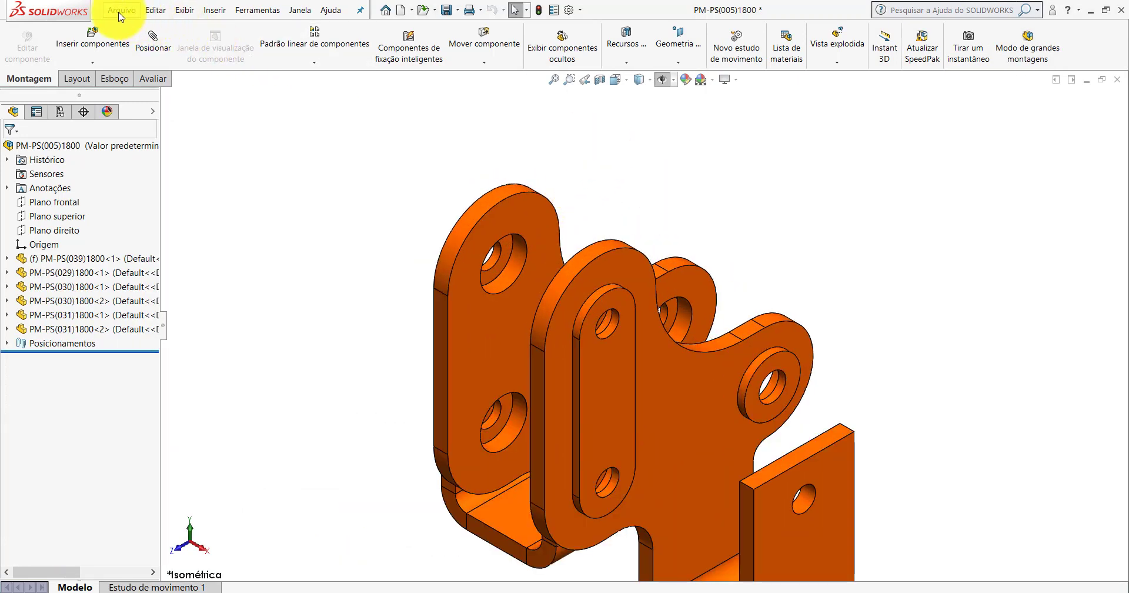
Insert part PM-PS(032)1800 via Procurar with the Peça filter and place it above the plates.
{"action": "left_click", "coordinate": [94, 32]}
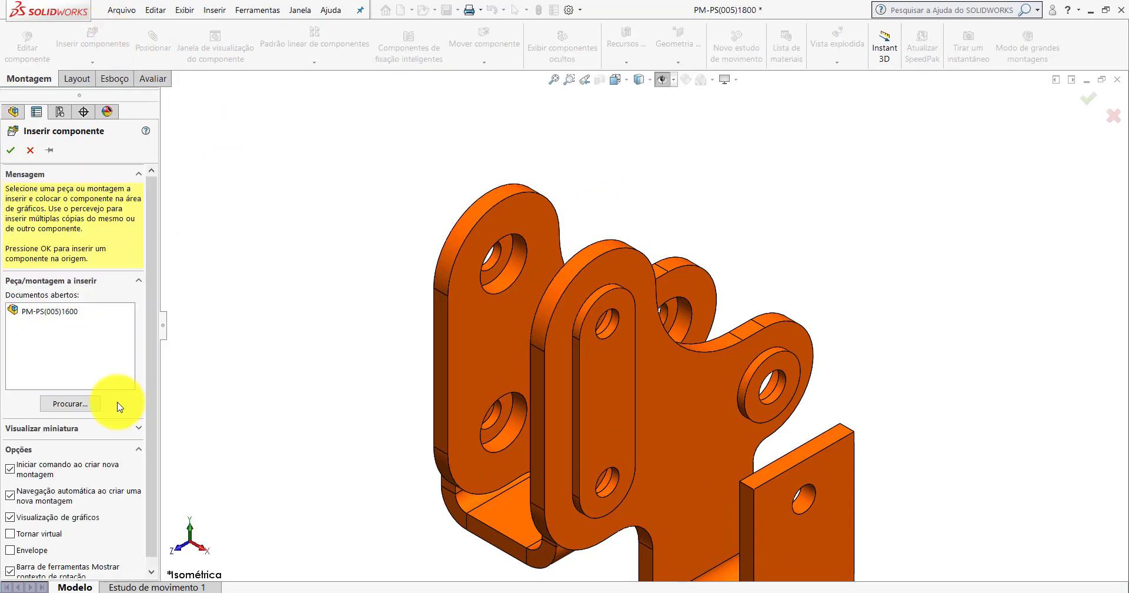
{"action": "left_click", "coordinate": [62, 404]}
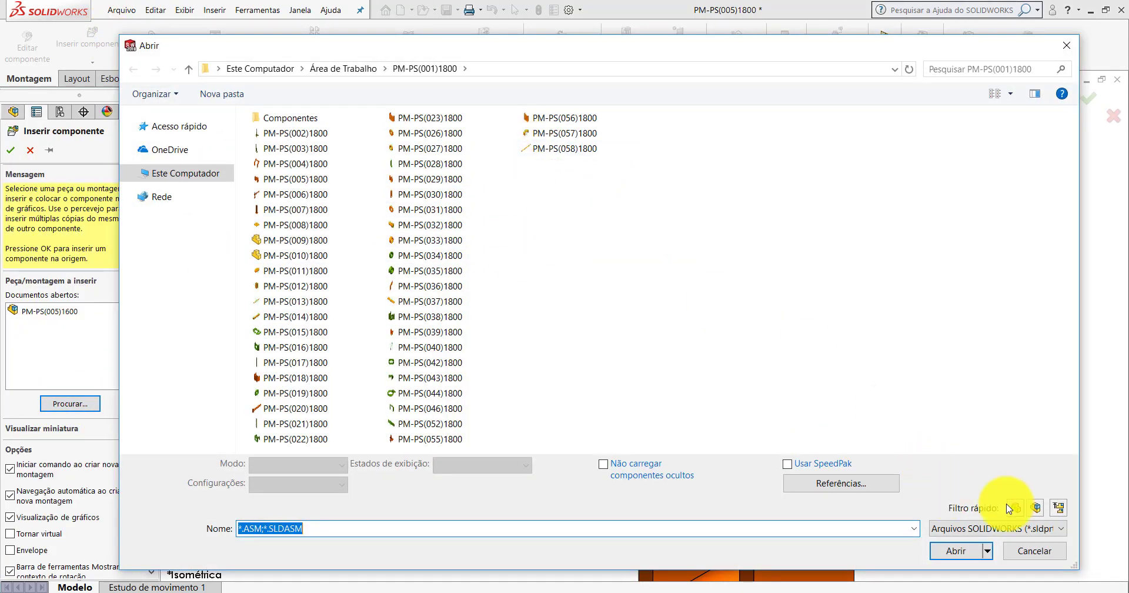
{"action": "left_click", "coordinate": [1017, 508]}
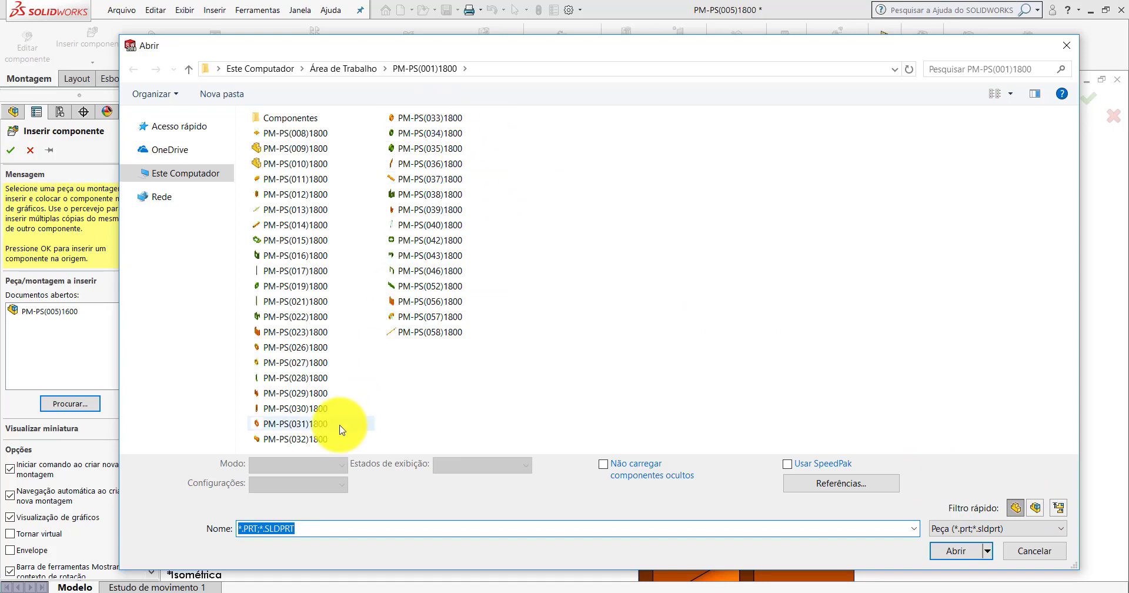
{"action": "double_click", "coordinate": [298, 439]}
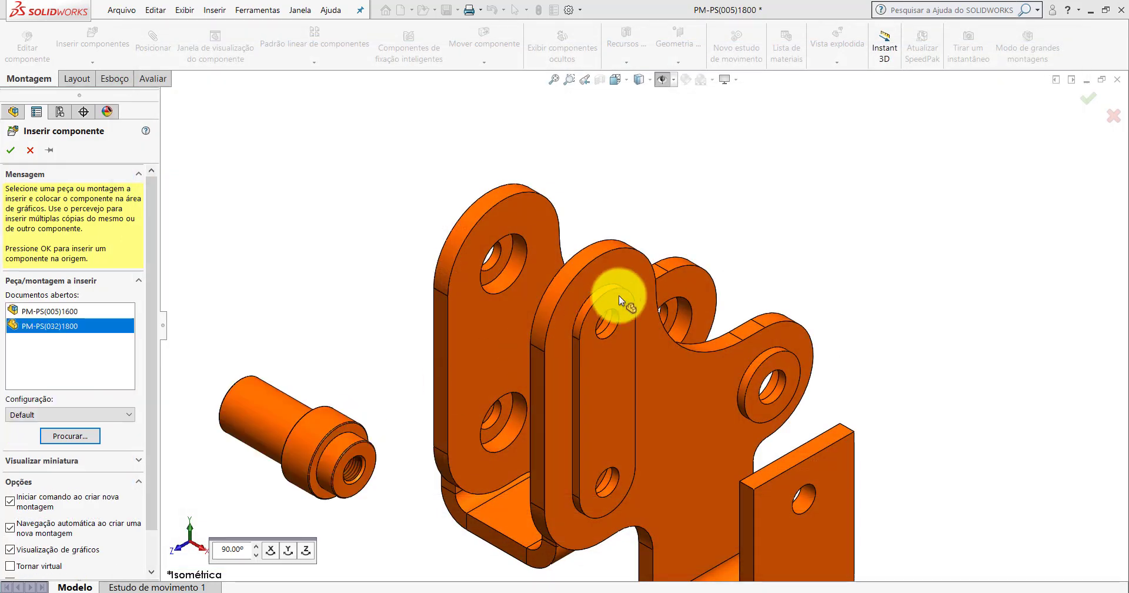
{"action": "left_click", "coordinate": [612, 187]}
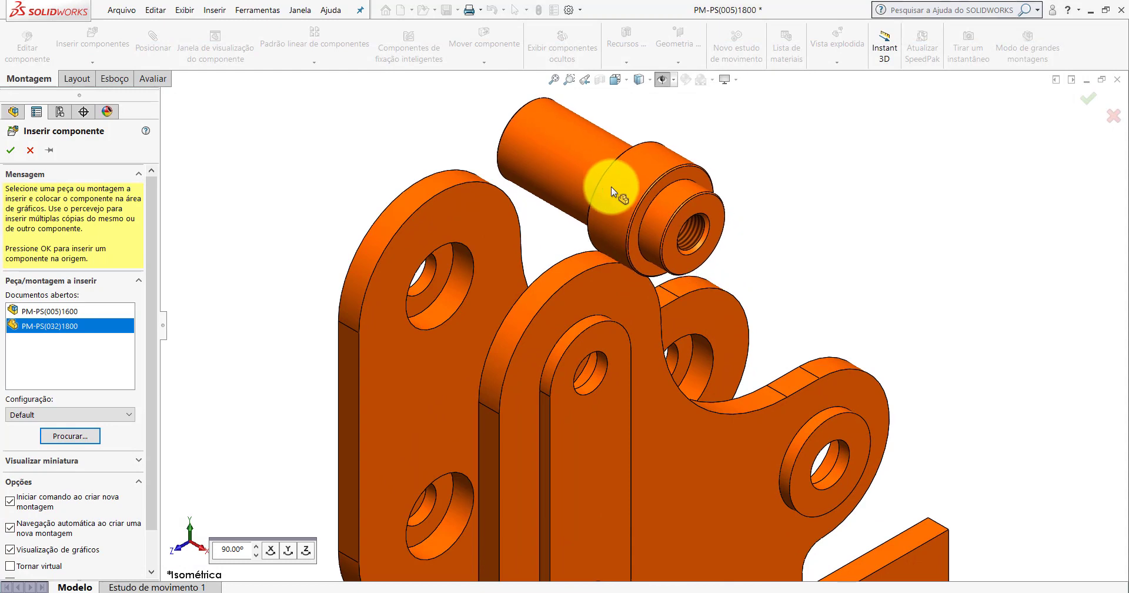
{"action": "mouse_move", "coordinate": [415, 589]}
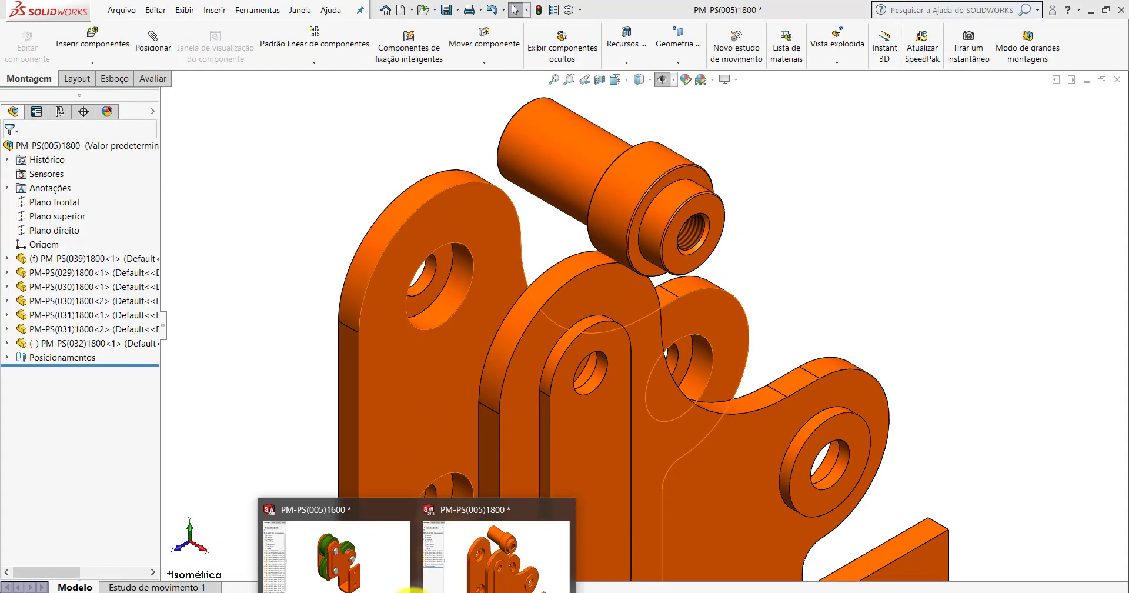
{"action": "left_click", "coordinate": [500, 547]}
{"action": "mouse_move", "coordinate": [555, 256]}
{"action": "middle_mouse_down"}
{"action": "mouse_move", "coordinate": [537, 247]}
{"action": "mouse_move", "coordinate": [574, 247]}
{"action": "mouse_move", "coordinate": [597, 262]}
{"action": "mouse_move", "coordinate": [539, 253]}
{"action": "middle_mouse_up"}
{"action": "left_click", "coordinate": [510, 246]}
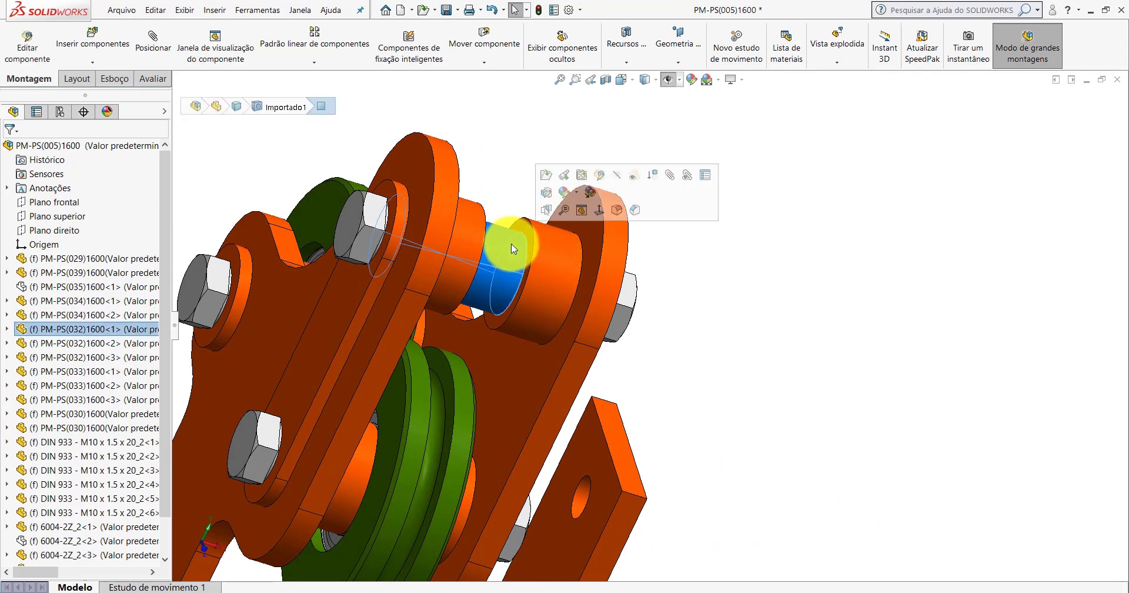
{"action": "right_click", "coordinate": [495, 229]}
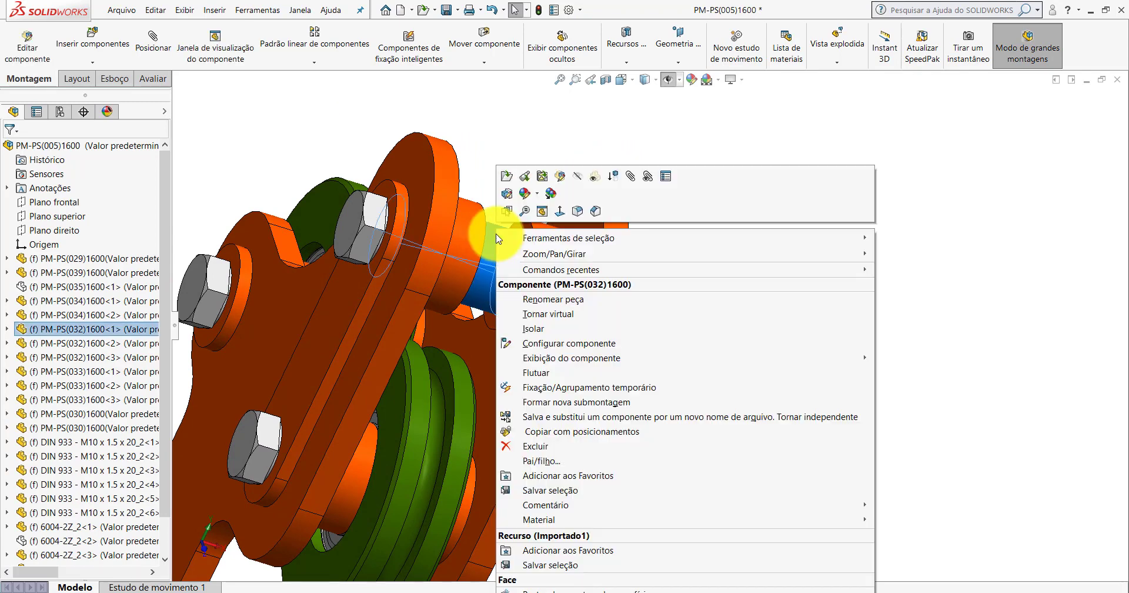
{"action": "left_click", "coordinate": [544, 333]}
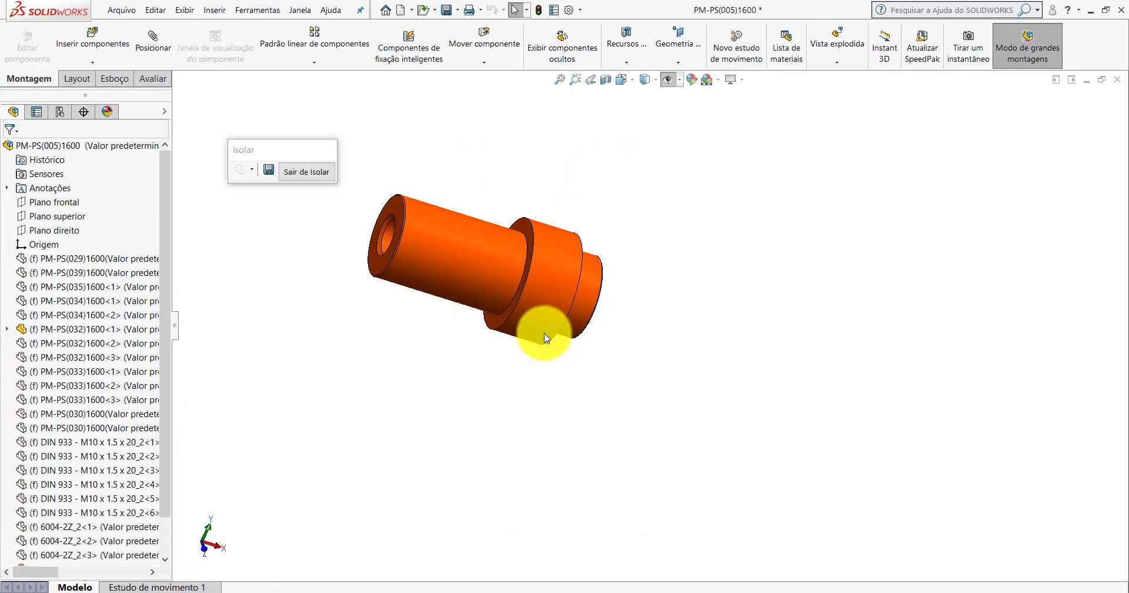
{"action": "left_click", "coordinate": [303, 171]}
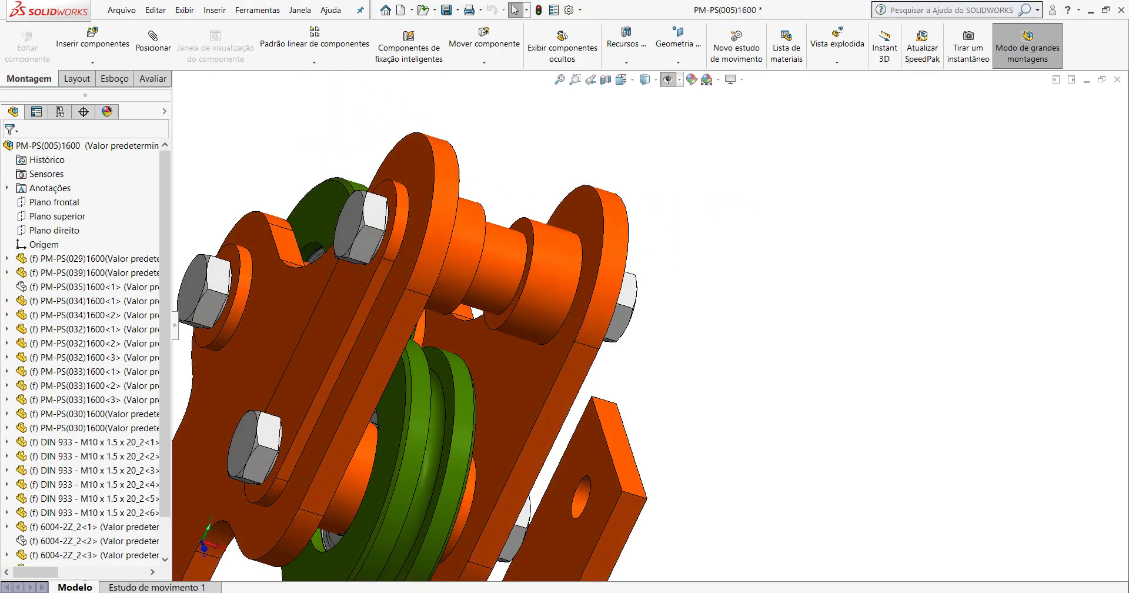
{"action": "left_click", "coordinate": [479, 584]}
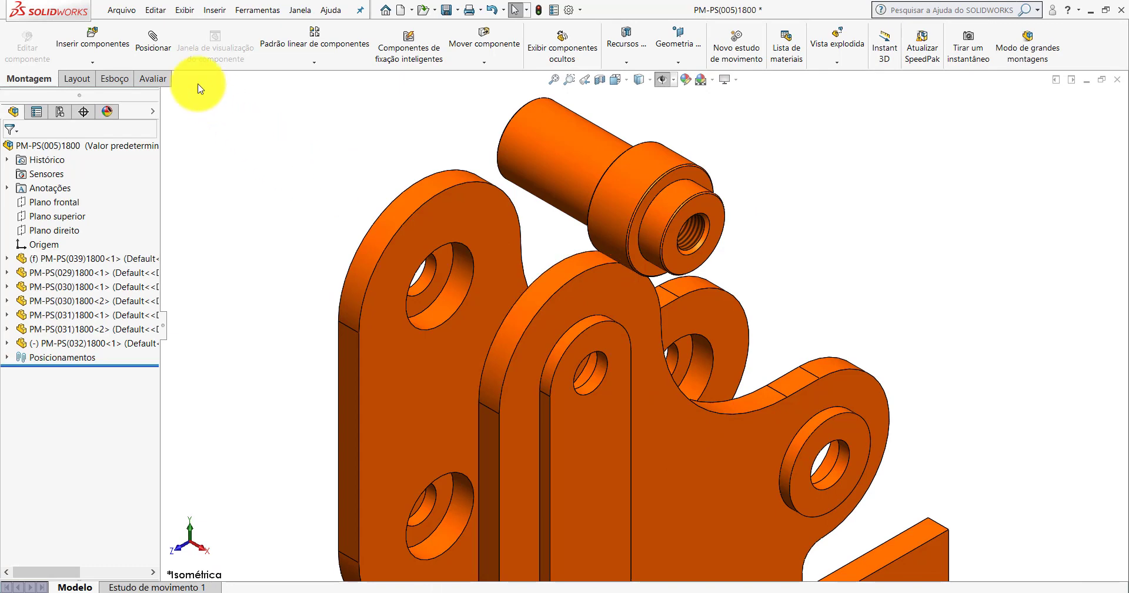
Mate the pin's cylindrical face concentric with the side-plate hole.
{"action": "left_click", "coordinate": [148, 46]}
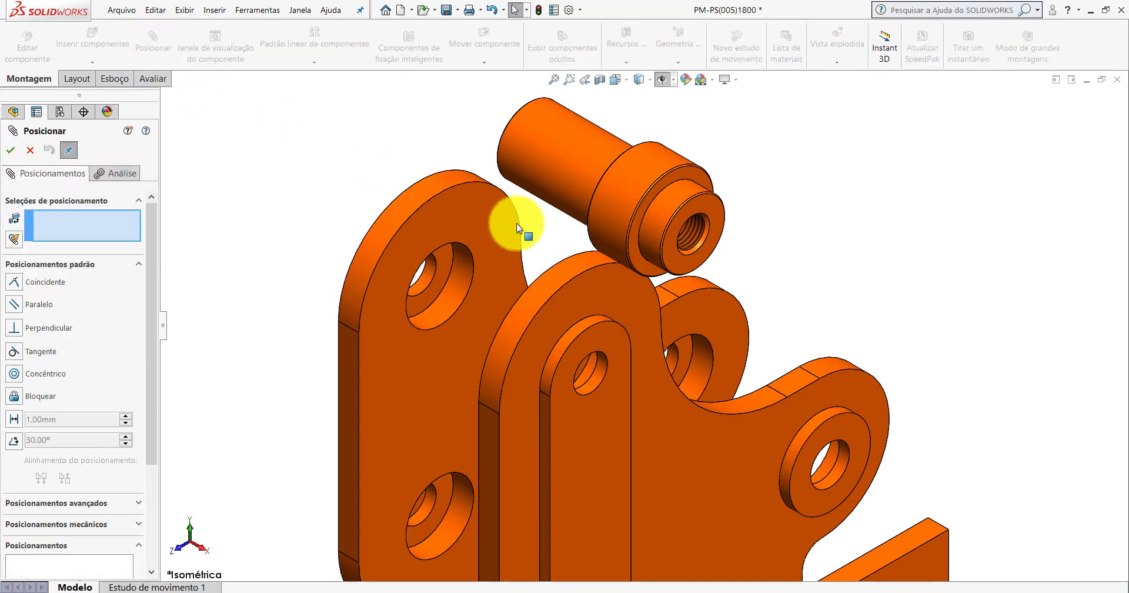
{"action": "left_click", "coordinate": [569, 161]}
{"action": "left_click", "coordinate": [451, 300]}
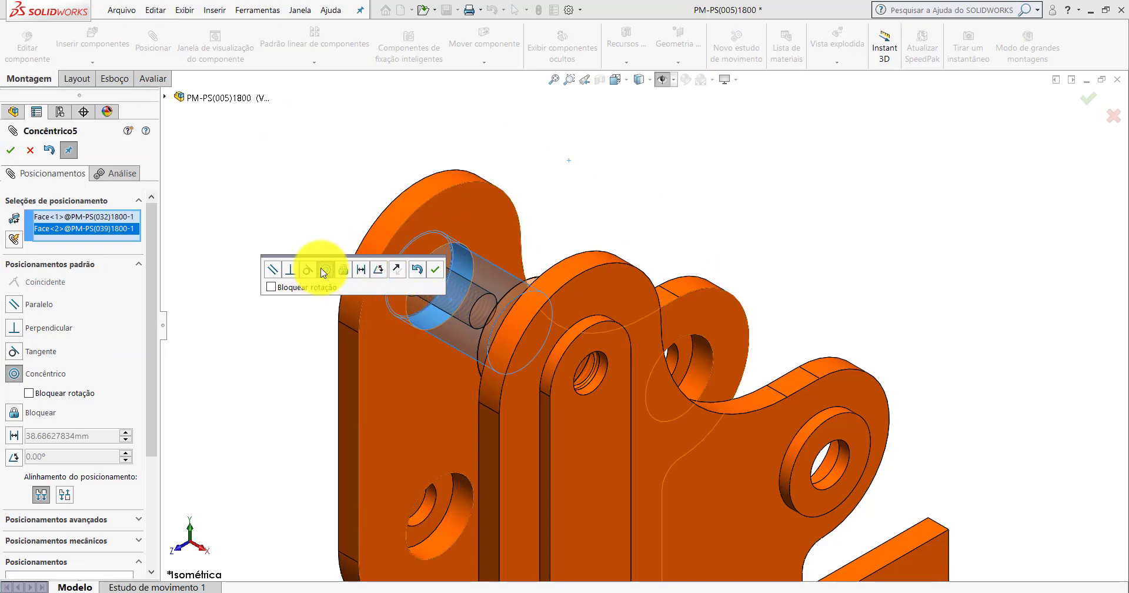
{"action": "left_click", "coordinate": [436, 269]}
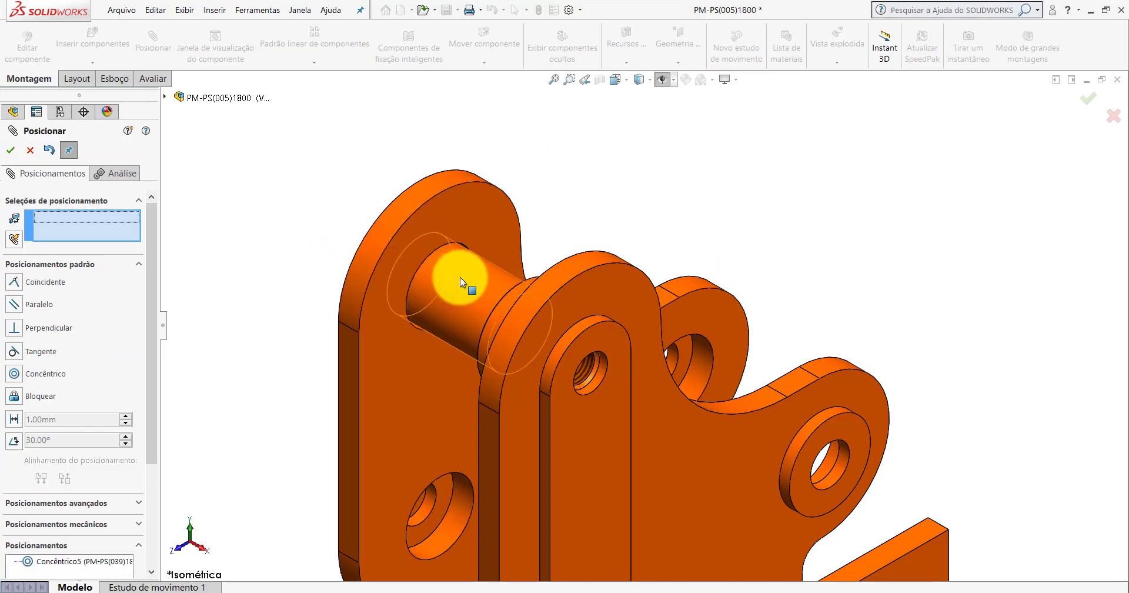
{"action": "mouse_move", "coordinate": [460, 277]}
{"action": "middle_mouse_down"}
{"action": "mouse_move", "coordinate": [533, 211]}
{"action": "mouse_move", "coordinate": [572, 290]}
{"action": "middle_mouse_up"}
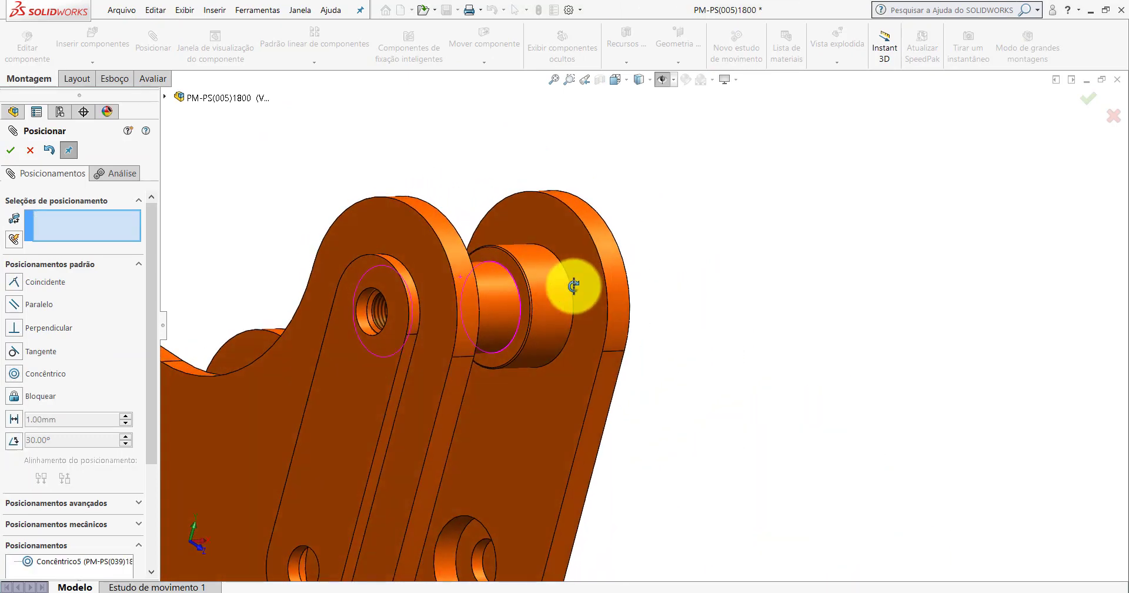
Hide the front plate and add a coincident mate between PM-PS(032)1800 and PM-PS(039)1800 faces.
{"action": "right_click", "coordinate": [383, 276]}
{"action": "left_click", "coordinate": [419, 417]}
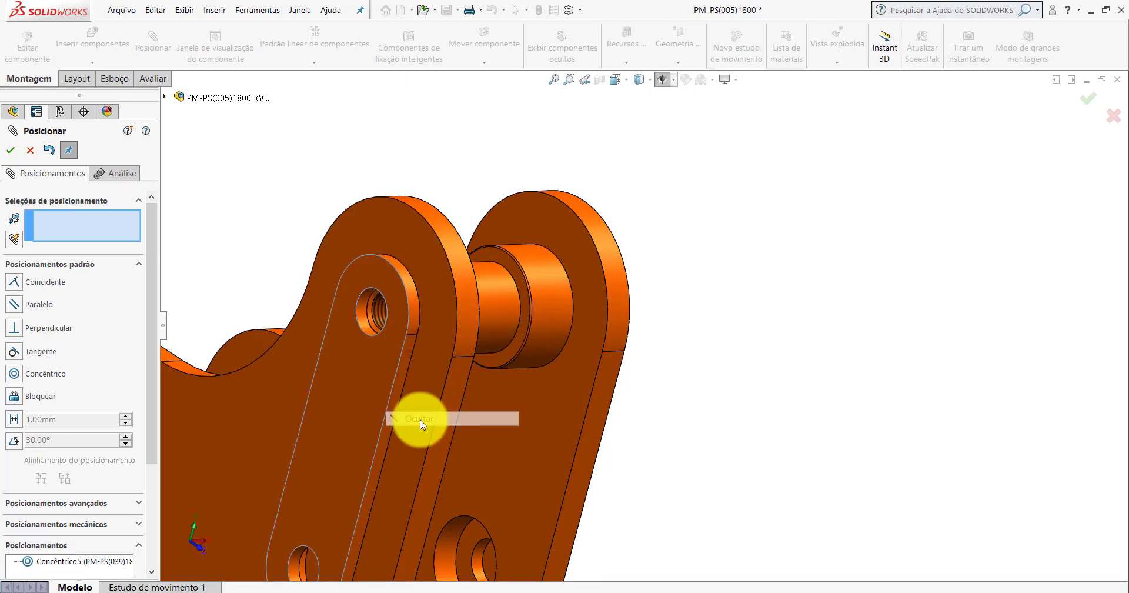
{"action": "scroll", "coordinate": [401, 288], "scroll_direction": "down", "scroll_amount": 5}
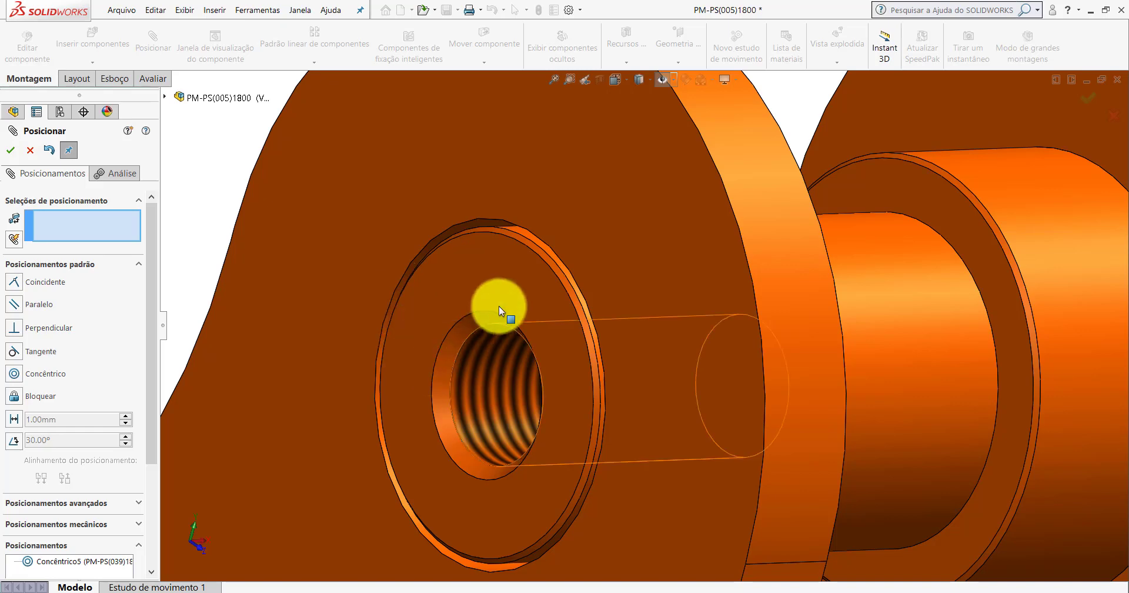
{"action": "scroll", "coordinate": [500, 280], "scroll_direction": "down", "scroll_amount": 2}
{"action": "left_click", "coordinate": [499, 280]}
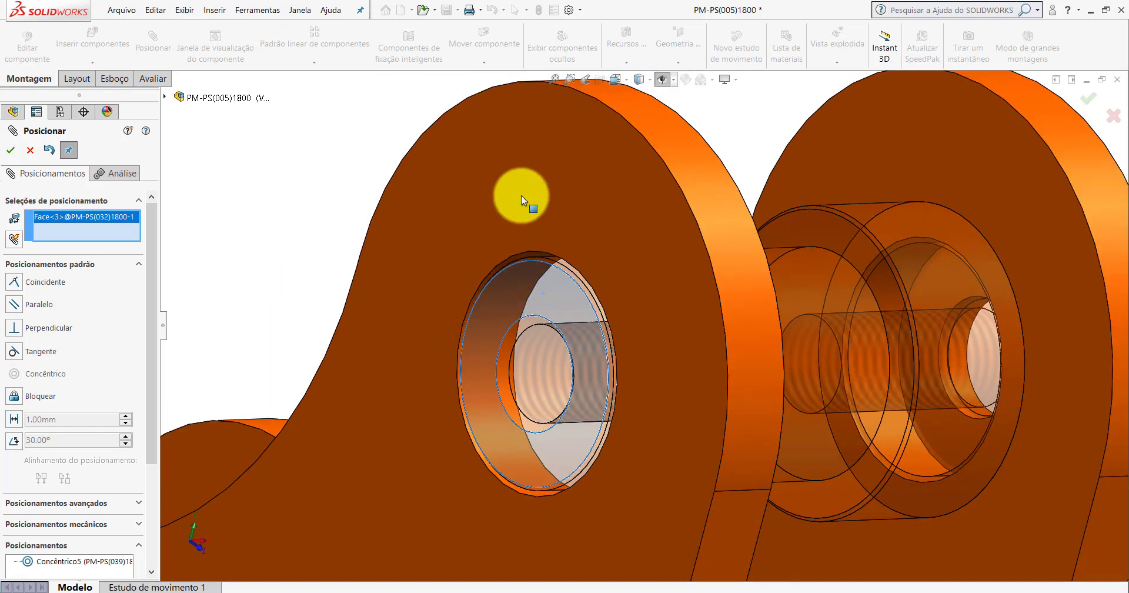
{"action": "left_click", "coordinate": [521, 195]}
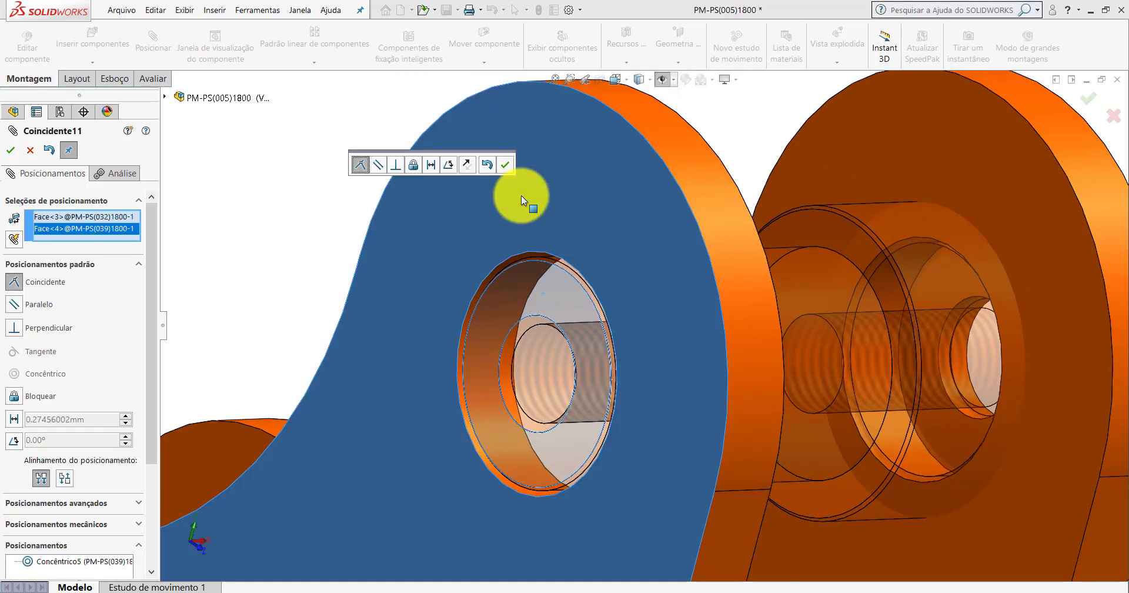
{"action": "scroll", "coordinate": [622, 295], "scroll_direction": "up", "scroll_amount": 5}
{"action": "scroll", "coordinate": [622, 295], "scroll_direction": "down", "scroll_amount": 3}
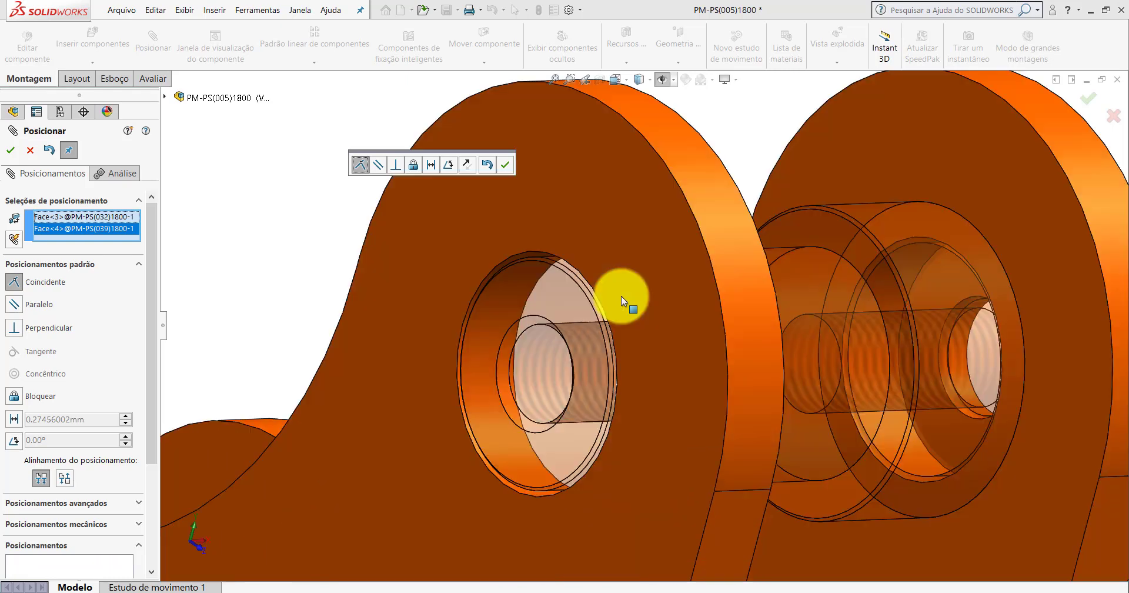
{"action": "key", "text": "Return"}
{"action": "scroll", "coordinate": [620, 296], "scroll_direction": "up", "scroll_amount": 2}
{"action": "scroll", "coordinate": [683, 305], "scroll_direction": "up", "scroll_amount": 2}
{"action": "middle_click_drag", "start_coordinate": [650, 319], "coordinate": [537, 272]}
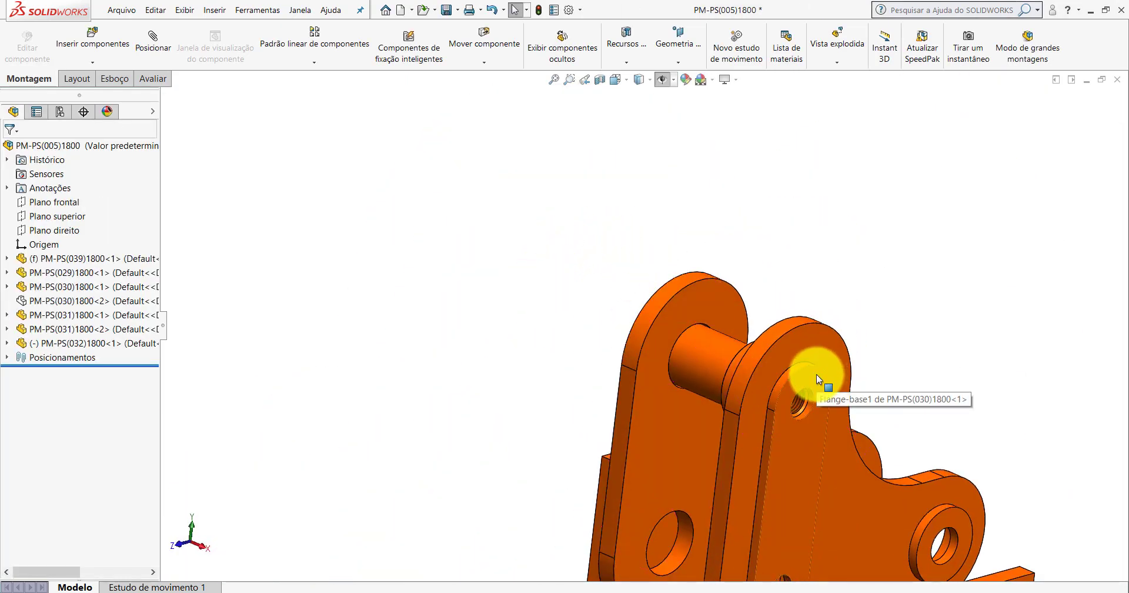
Hide the PM-PS(030)1800 component.
{"action": "right_click", "coordinate": [816, 374]}
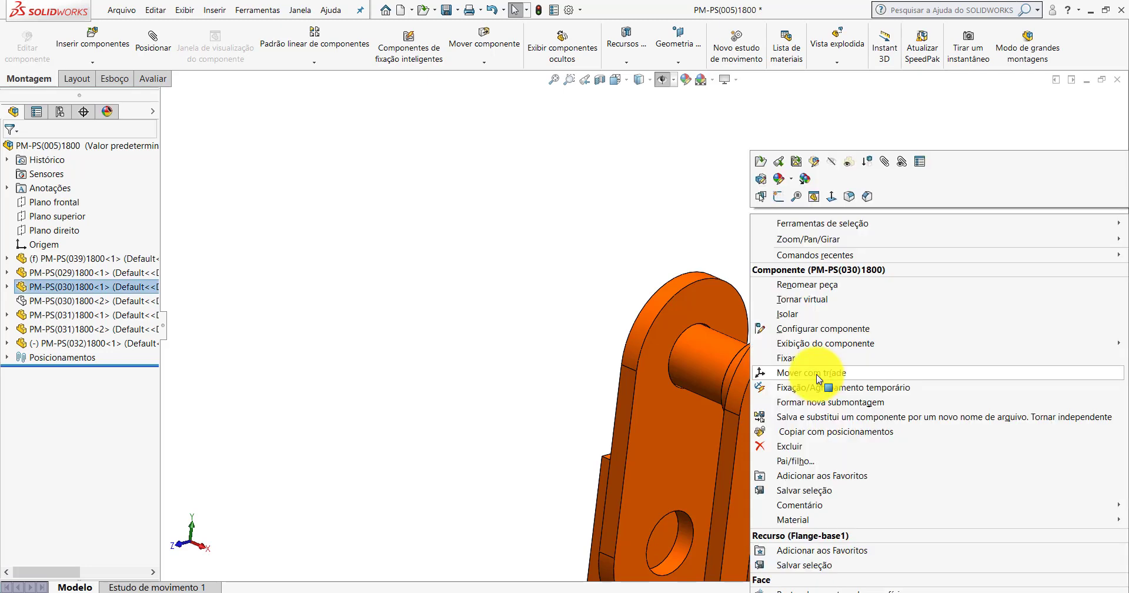
{"action": "left_click", "coordinate": [831, 161]}
{"action": "scroll", "coordinate": [776, 376], "scroll_direction": "down", "scroll_amount": 3}
{"action": "scroll", "coordinate": [766, 354], "scroll_direction": "up", "scroll_amount": 3}
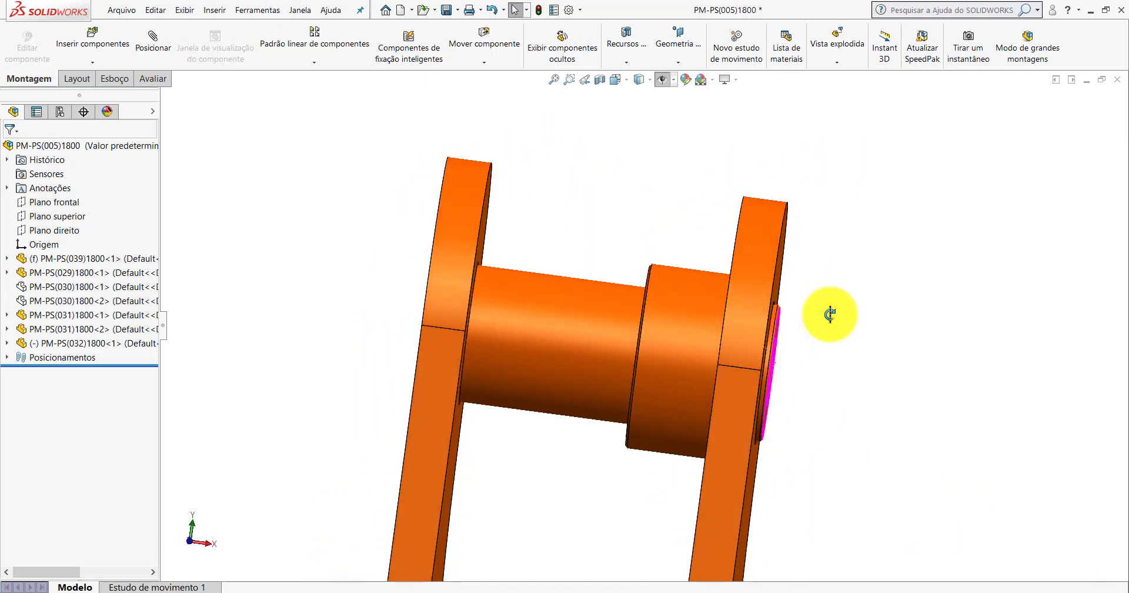
{"action": "scroll", "coordinate": [782, 360], "scroll_direction": "down", "scroll_amount": 3}
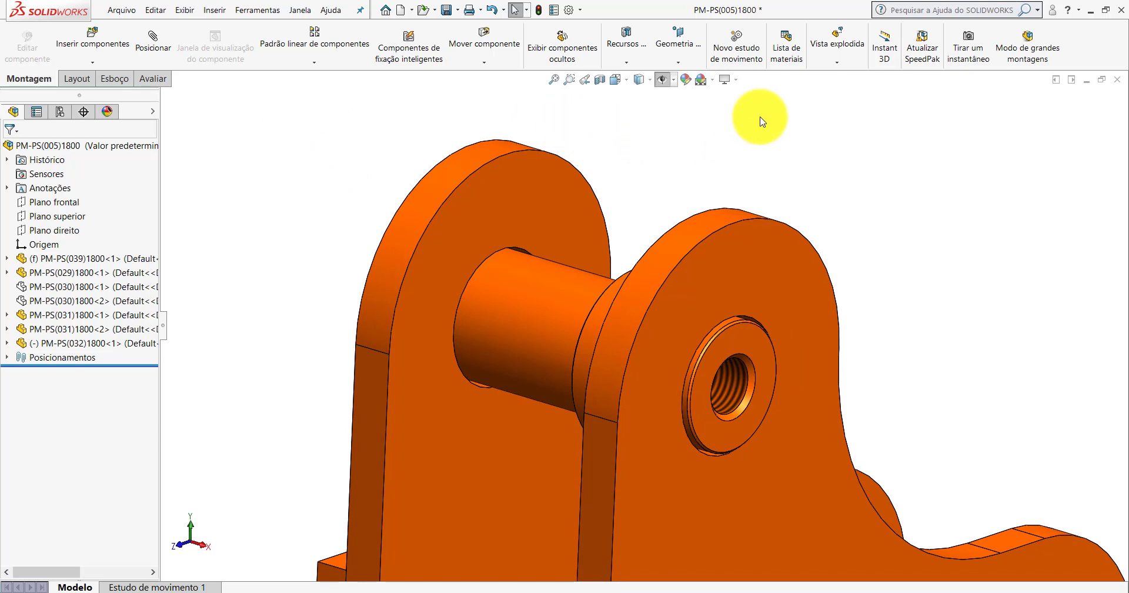
Turn on Modo de grandes montagens and set the display style to Shaded With Edges.
{"action": "left_click", "coordinate": [1040, 50]}
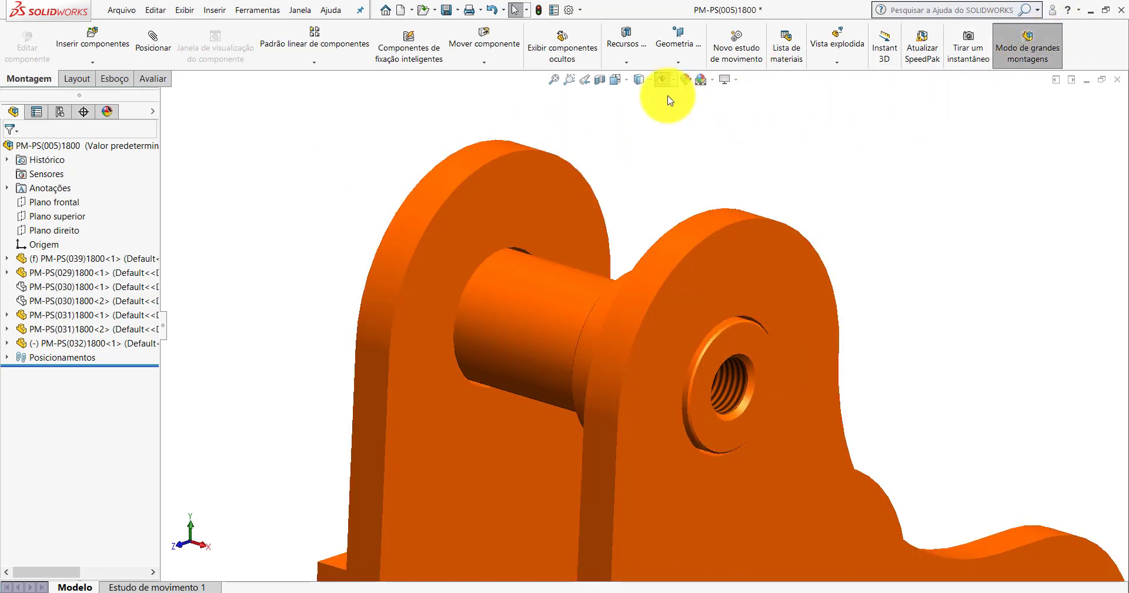
{"action": "left_click", "coordinate": [649, 85]}
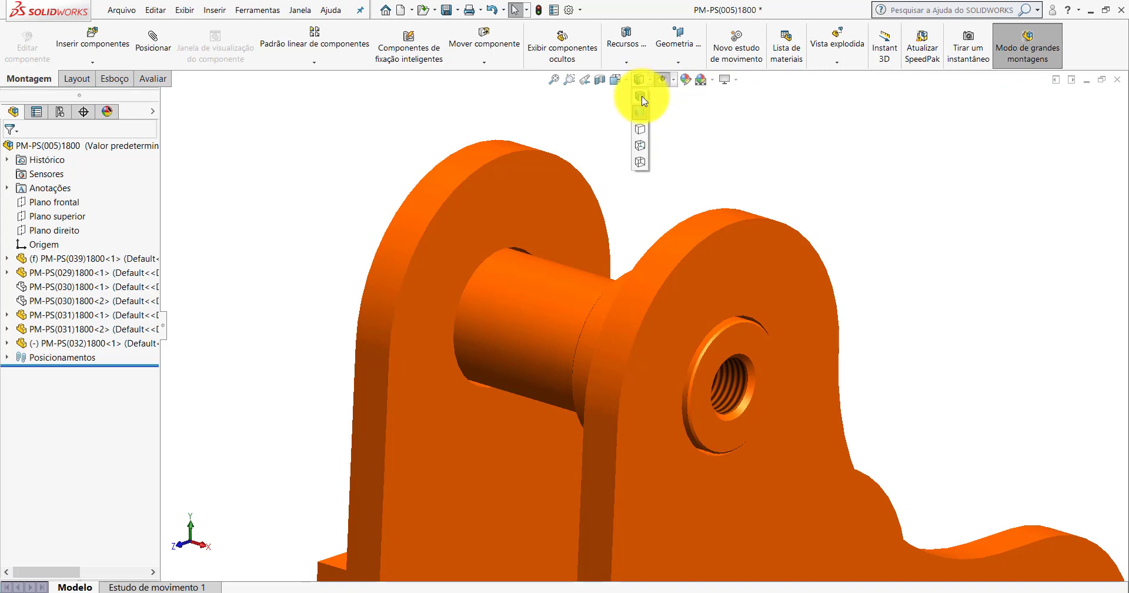
{"action": "left_click", "coordinate": [641, 101]}
{"action": "scroll", "coordinate": [749, 151], "scroll_direction": "up", "scroll_amount": 3}
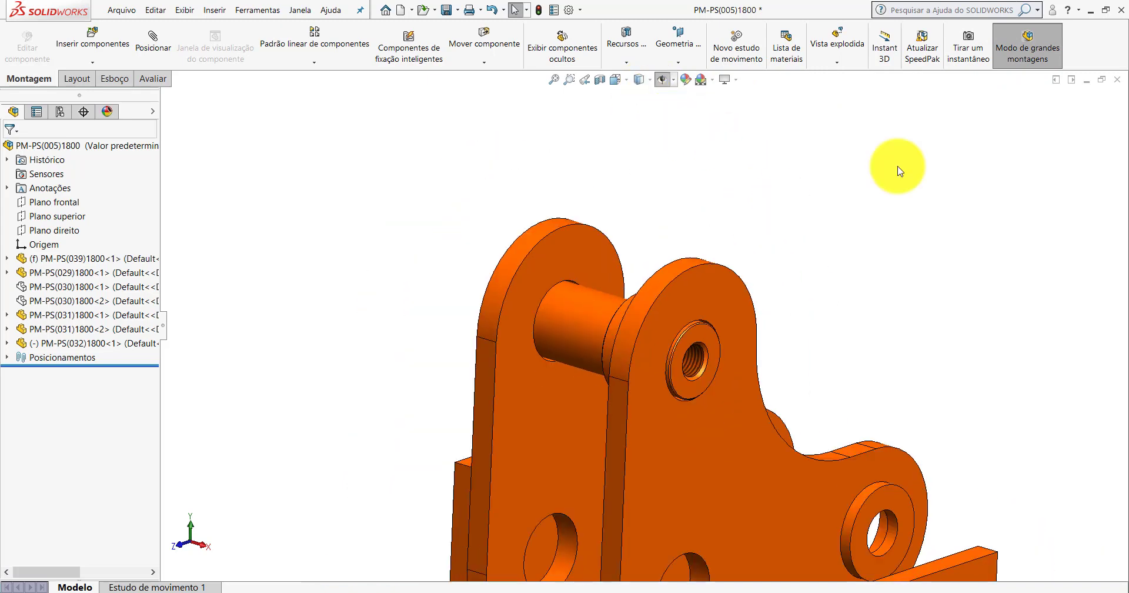
{"action": "scroll", "coordinate": [894, 168], "scroll_direction": "up", "scroll_amount": 2}
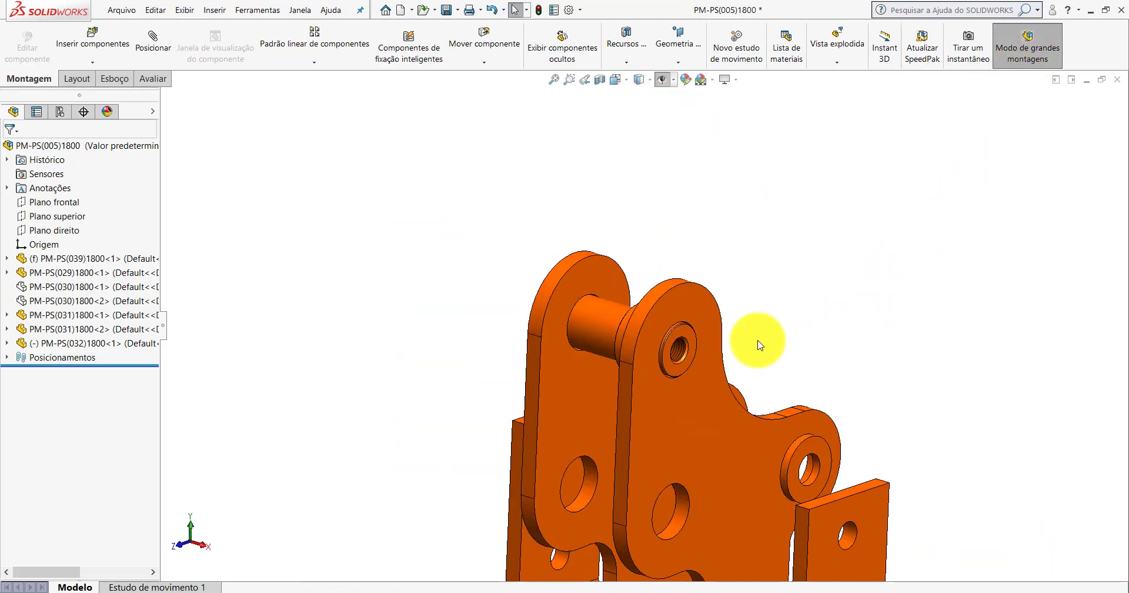
{"action": "scroll", "coordinate": [668, 343], "scroll_direction": "down", "scroll_amount": 2}
{"action": "scroll", "coordinate": [665, 312], "scroll_direction": "down", "scroll_amount": 2}
{"action": "scroll", "coordinate": [664, 339], "scroll_direction": "down", "scroll_amount": 2}
{"action": "scroll", "coordinate": [705, 323], "scroll_direction": "up", "scroll_amount": 1}
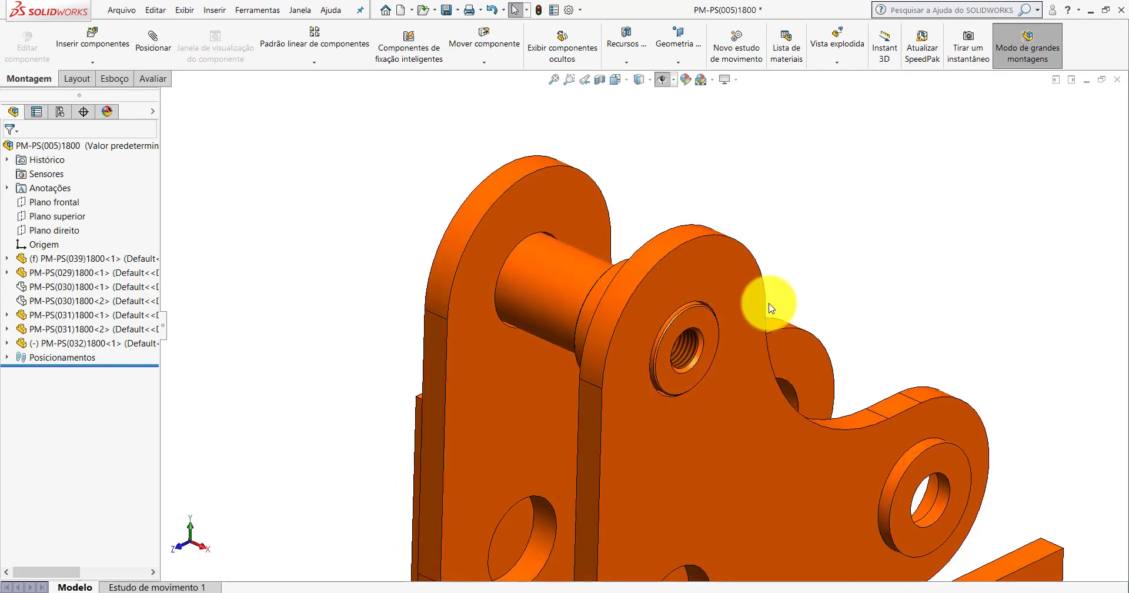
{"action": "scroll", "coordinate": [752, 311], "scroll_direction": "up", "scroll_amount": 2}
{"action": "scroll", "coordinate": [726, 335], "scroll_direction": "up", "scroll_amount": 3}
{"action": "scroll", "coordinate": [670, 329], "scroll_direction": "down", "scroll_amount": 1}
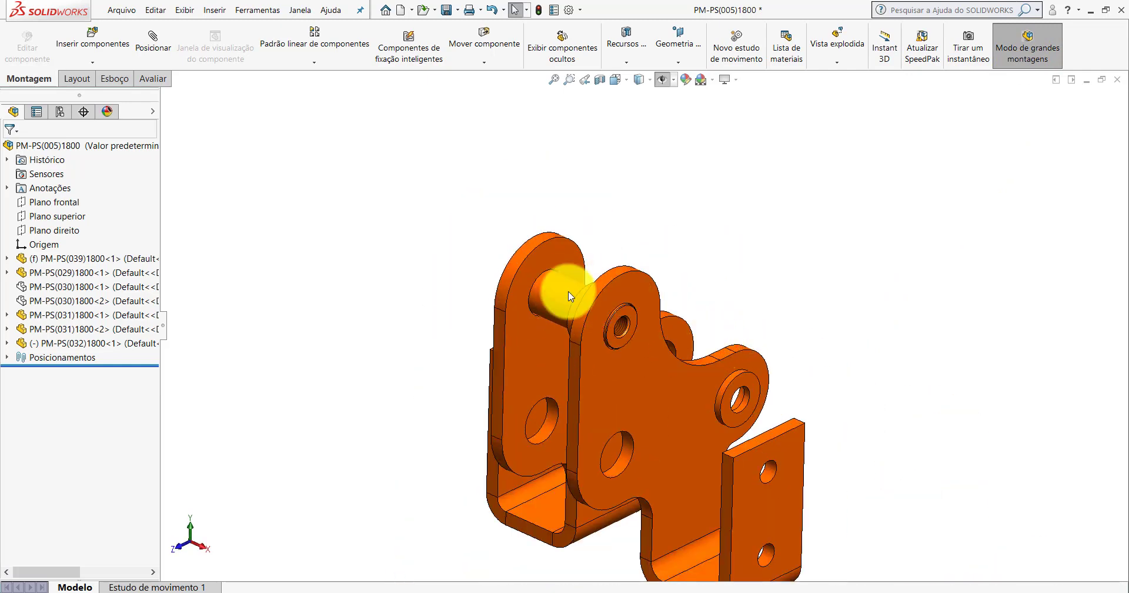
{"action": "scroll", "coordinate": [582, 300], "scroll_direction": "down", "scroll_amount": 3}
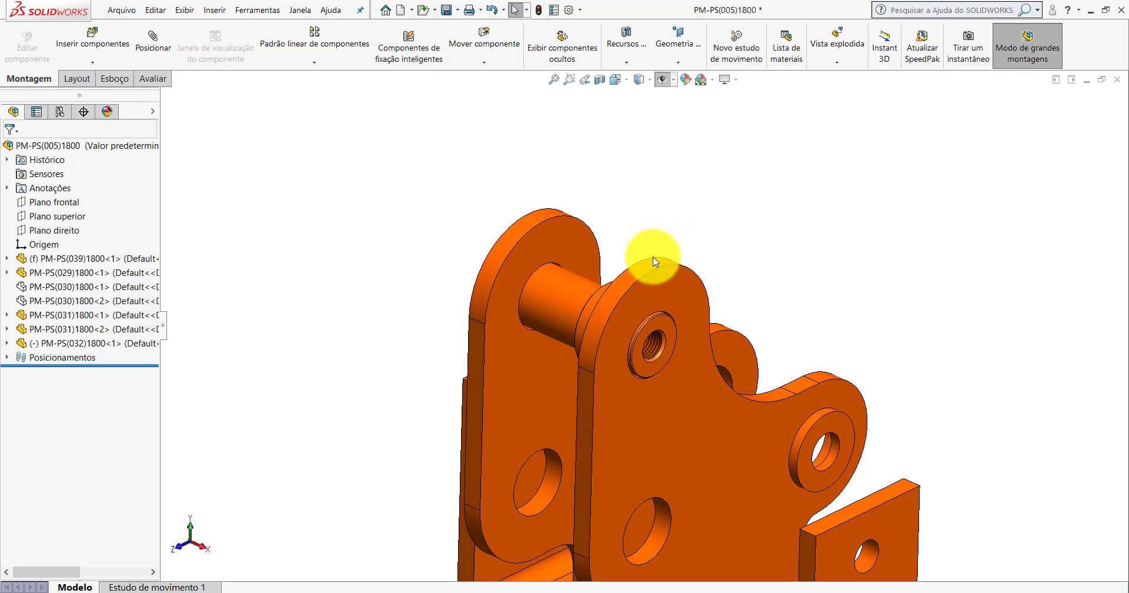
Shift the model slightly left and toggle large assembly mode again.
{"action": "middle_click_drag", "start_coordinate": [653, 306], "coordinate": [642, 331]}
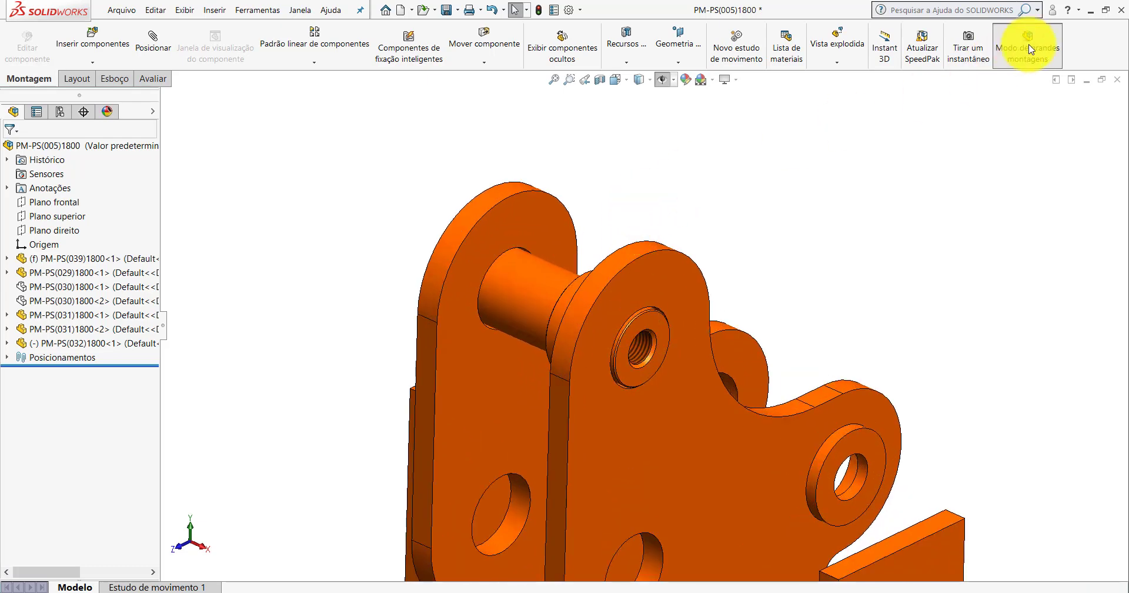
{"action": "left_click", "coordinate": [1029, 50]}
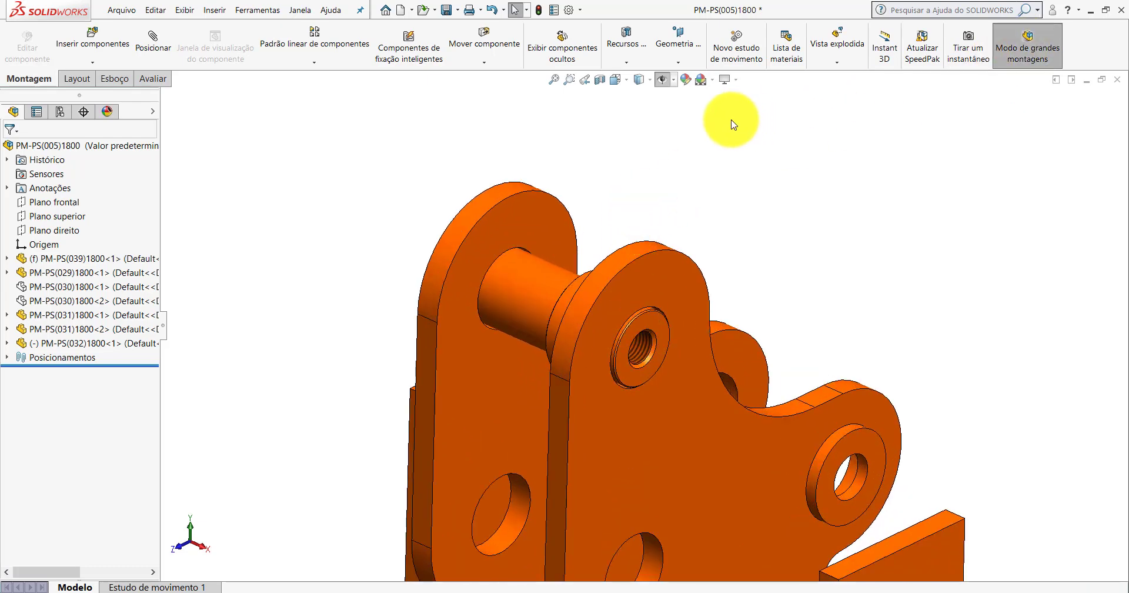
{"action": "scroll", "coordinate": [642, 310], "scroll_direction": "down", "scroll_amount": 3}
{"action": "scroll", "coordinate": [642, 310], "scroll_direction": "up", "scroll_amount": 2}
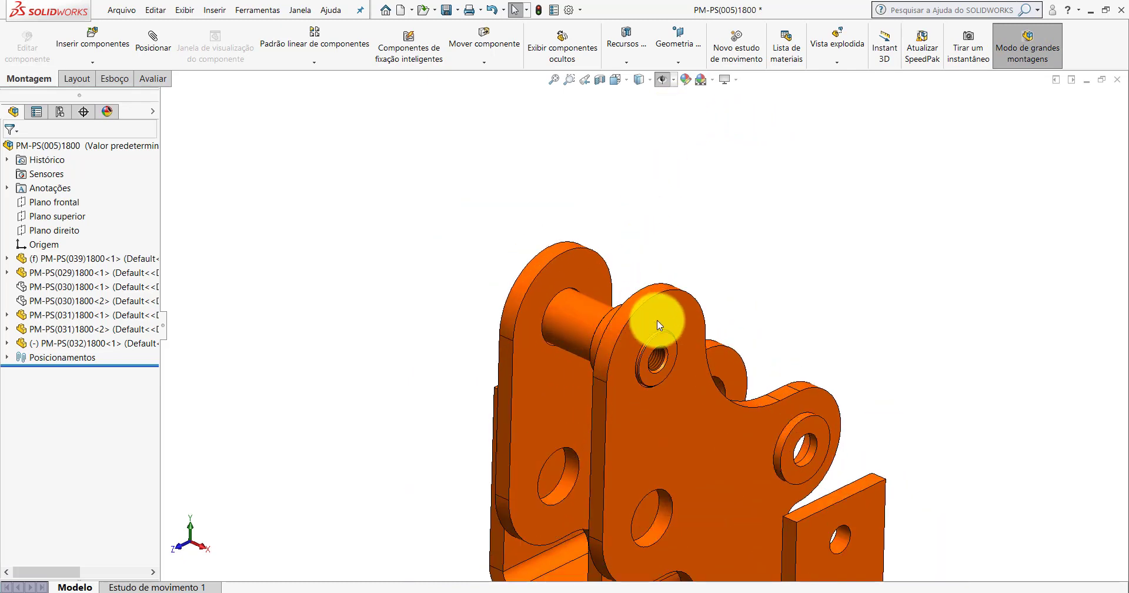
{"action": "scroll", "coordinate": [655, 323], "scroll_direction": "up", "scroll_amount": 2}
{"action": "scroll", "coordinate": [663, 341], "scroll_direction": "up", "scroll_amount": 2}
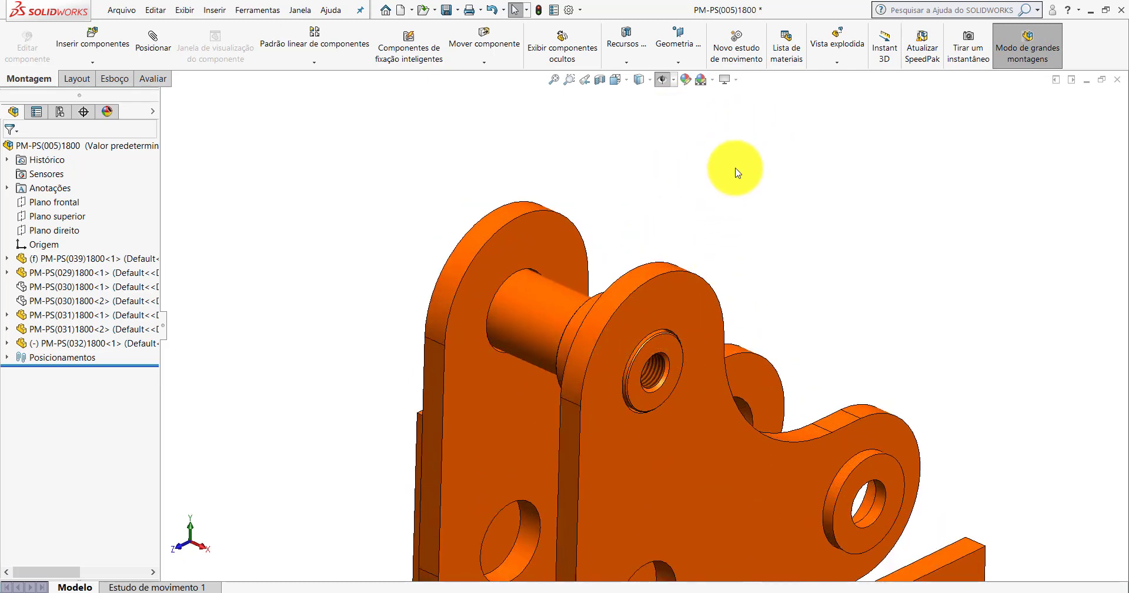
{"action": "scroll", "coordinate": [754, 179], "scroll_direction": "down", "scroll_amount": 1}
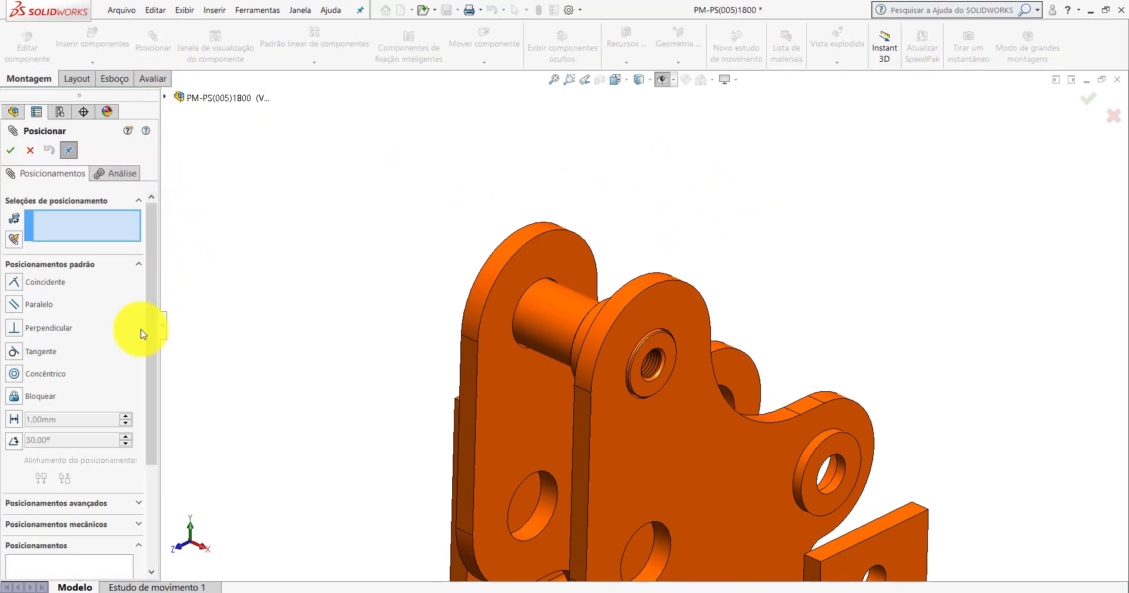
Switch to the Largura mate type under Posicionamentos avançados.
{"action": "left_click", "coordinate": [138, 265]}
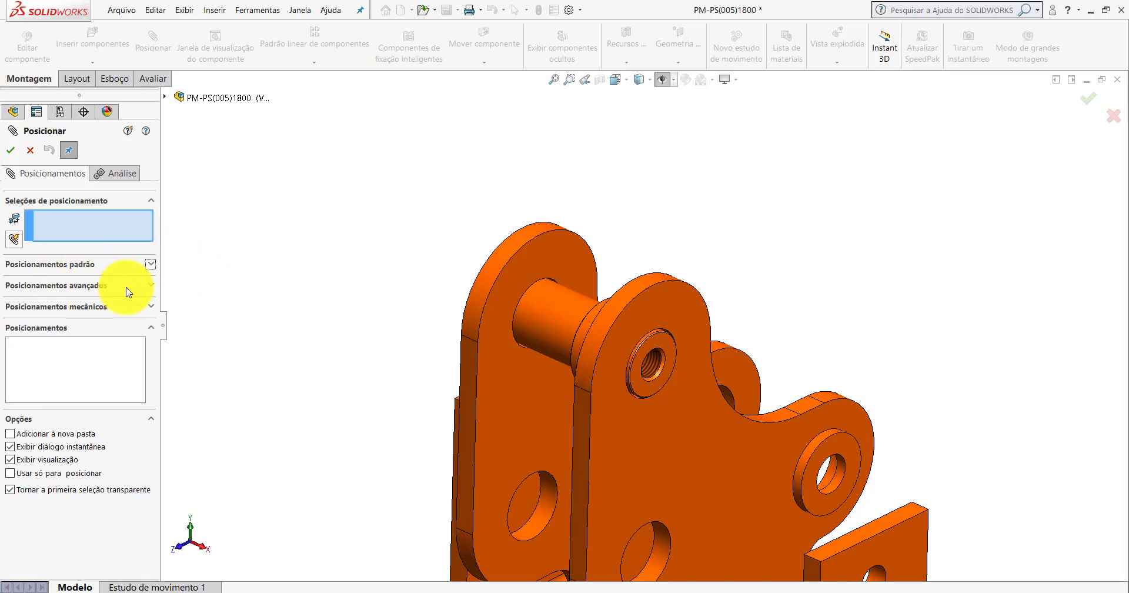
{"action": "left_click", "coordinate": [148, 287]}
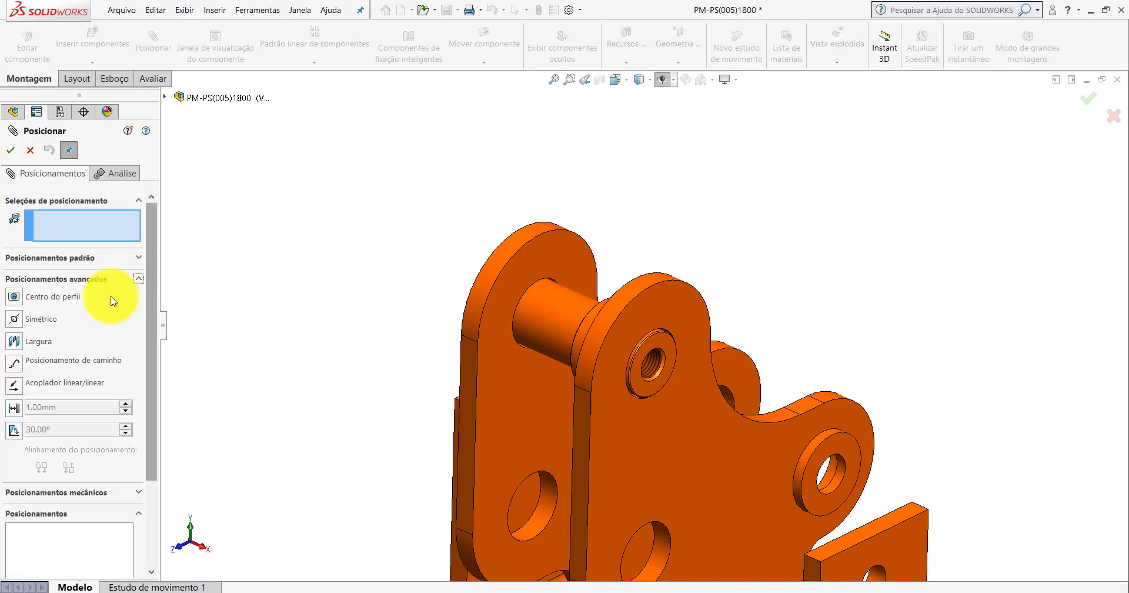
{"action": "left_click", "coordinate": [15, 341]}
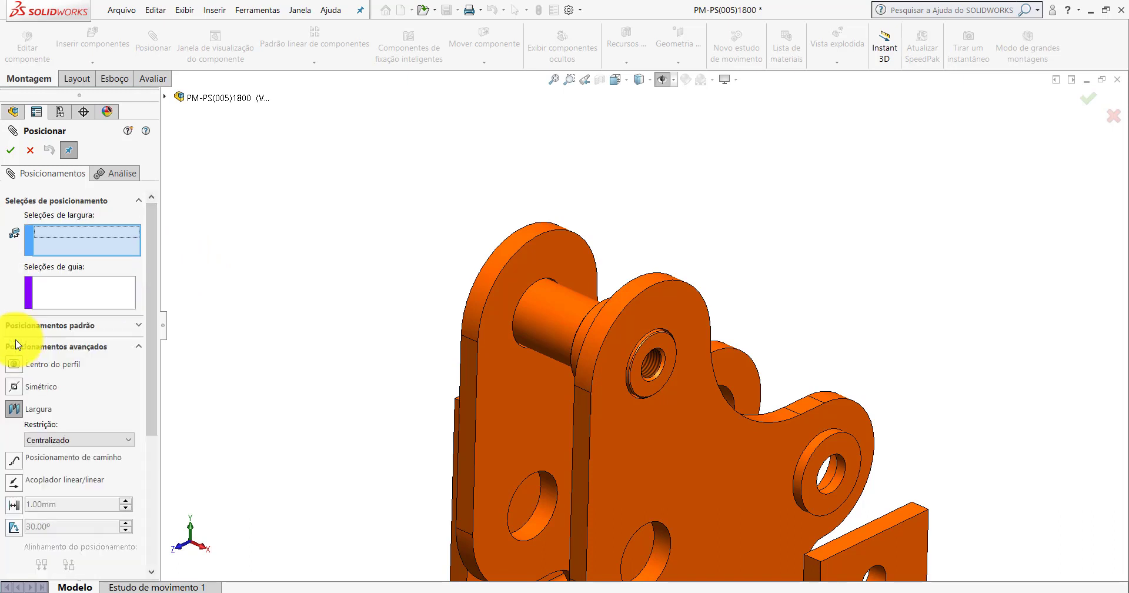
Select the two width faces around the hole and guide faces on both plates, creating Largura1.
{"action": "left_click", "coordinate": [658, 342]}
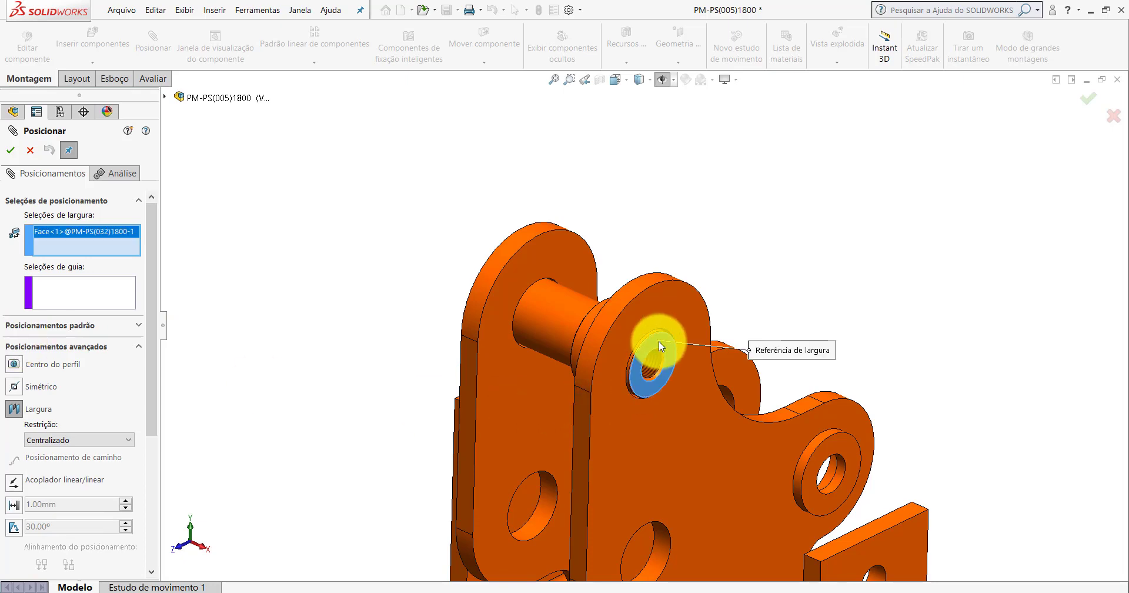
{"action": "middle_click_drag", "start_coordinate": [659, 342], "coordinate": [493, 315]}
{"action": "left_click", "coordinate": [493, 314]}
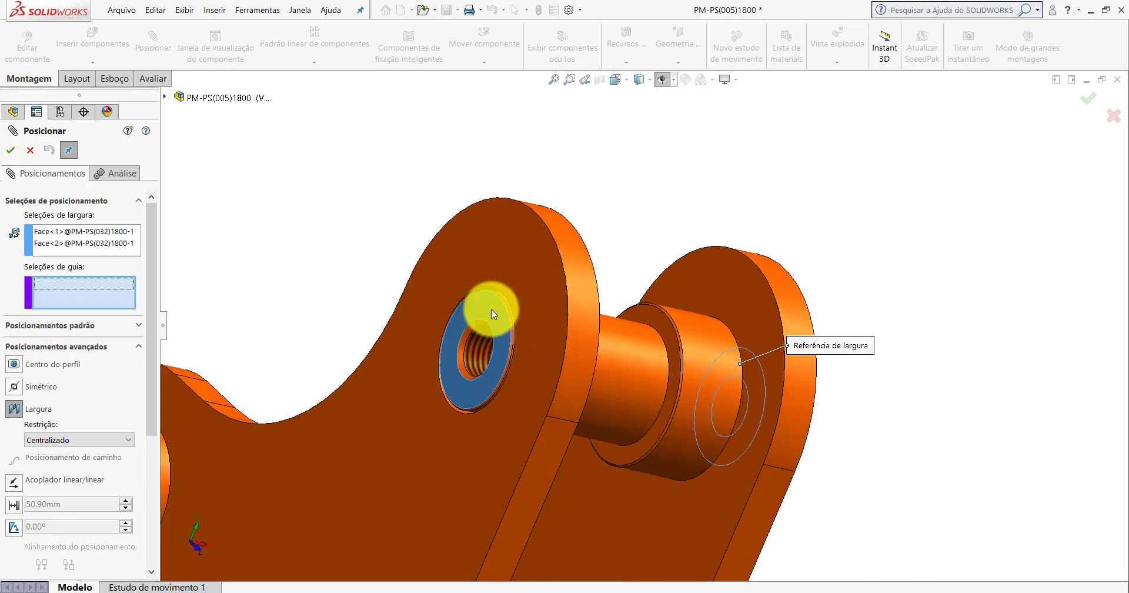
{"action": "left_click", "coordinate": [501, 241]}
{"action": "middle_click_drag", "start_coordinate": [500, 241], "coordinate": [733, 305]}
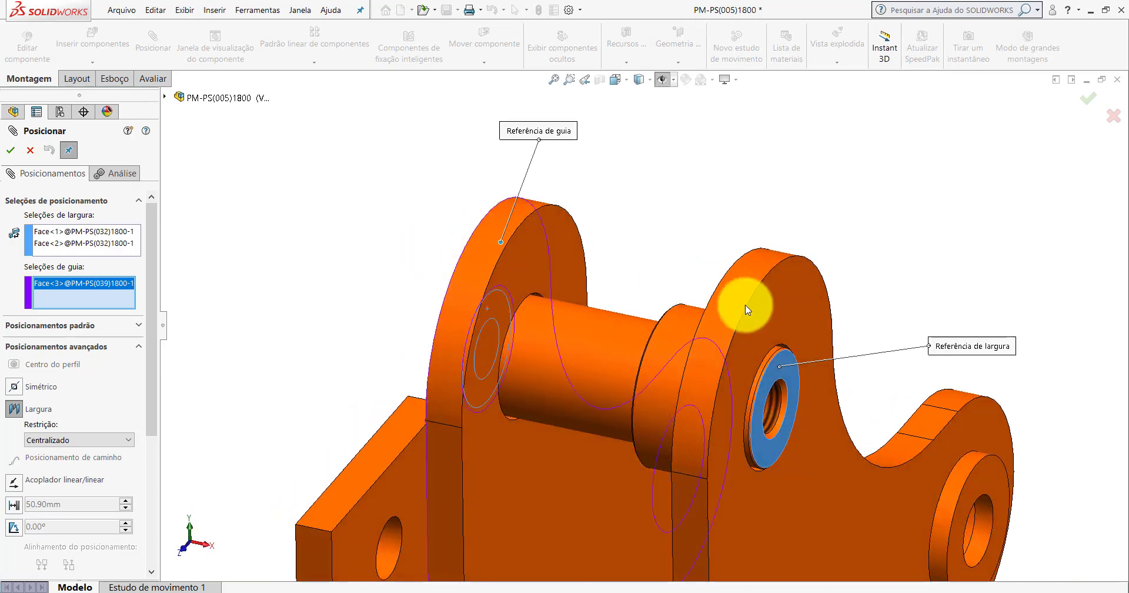
{"action": "left_click", "coordinate": [774, 307]}
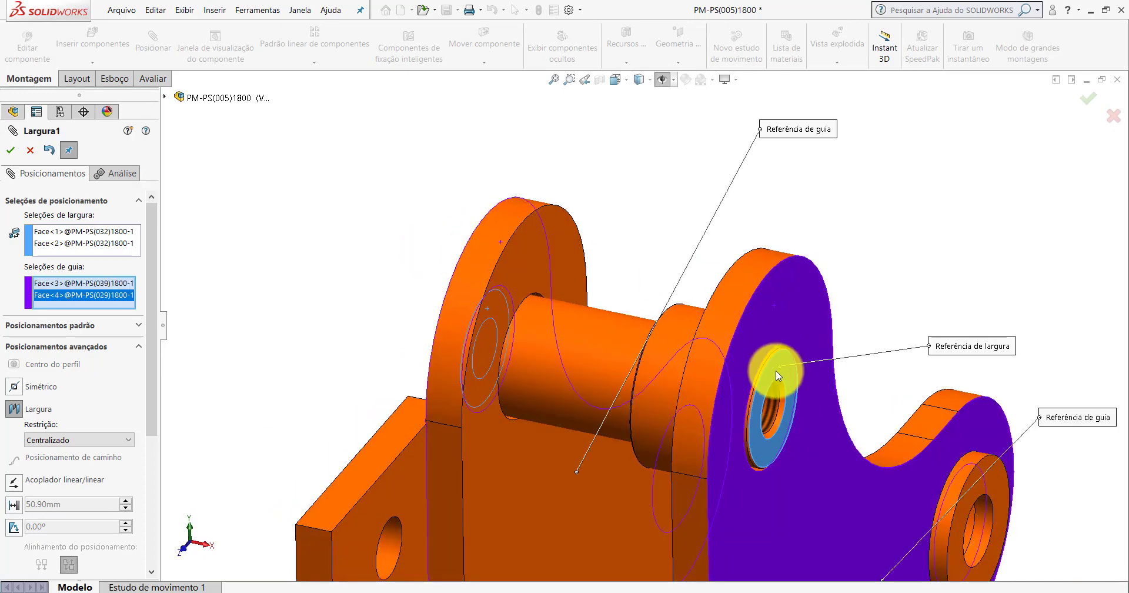
{"action": "left_click", "coordinate": [10, 150]}
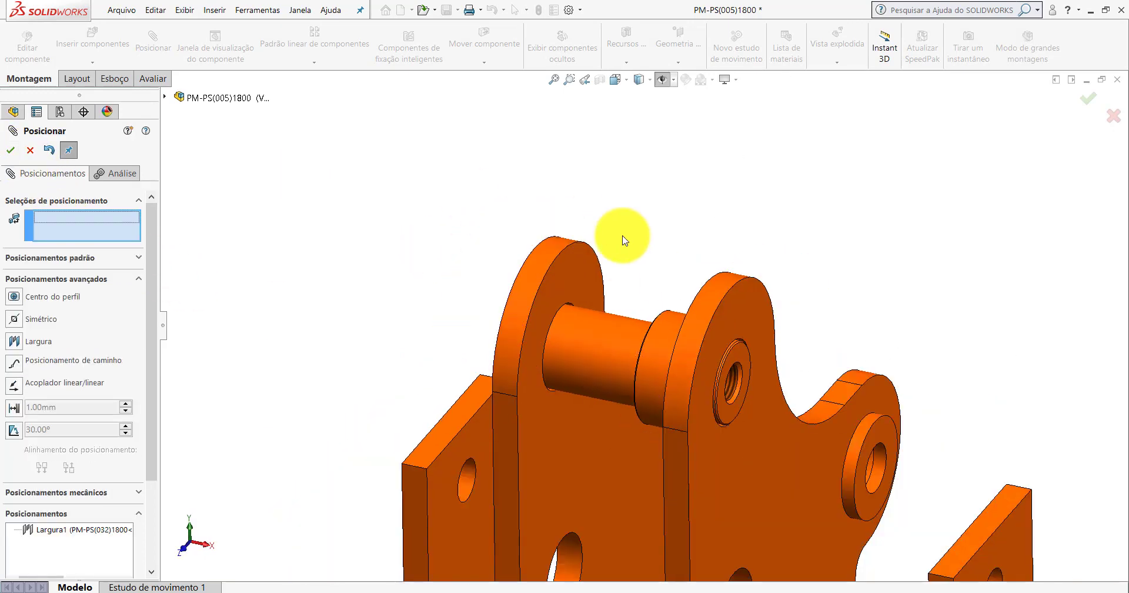
{"action": "scroll", "coordinate": [625, 240], "scroll_direction": "up", "scroll_amount": 2}
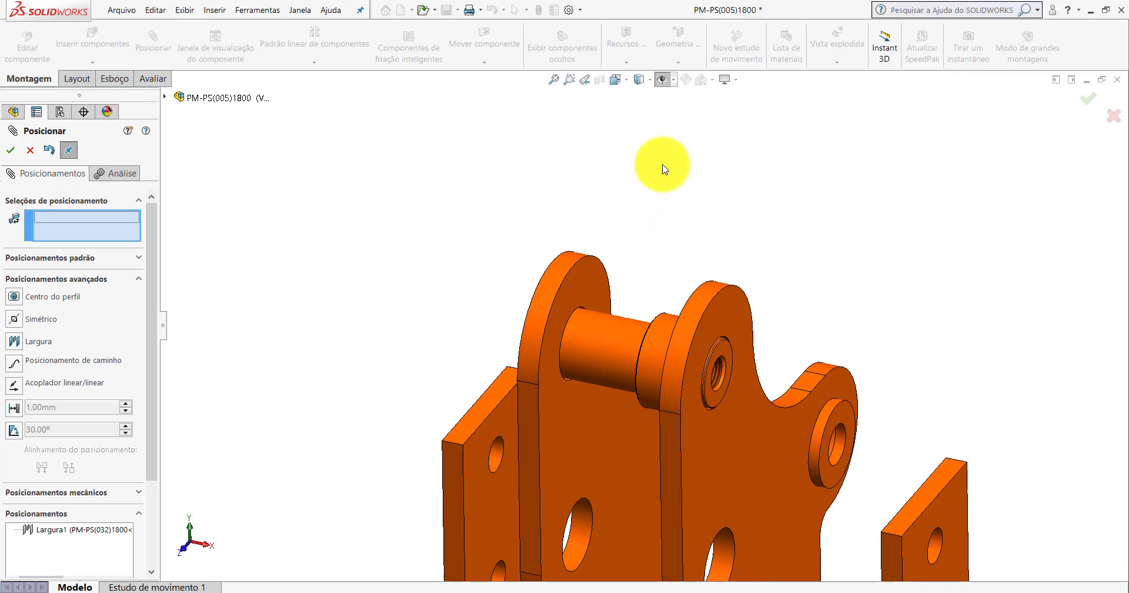
Mate the pin's Frontal plane parallel to the PM-PS(029)1800 narrow edge face as Paralelo5.
{"action": "left_click", "coordinate": [662, 82]}
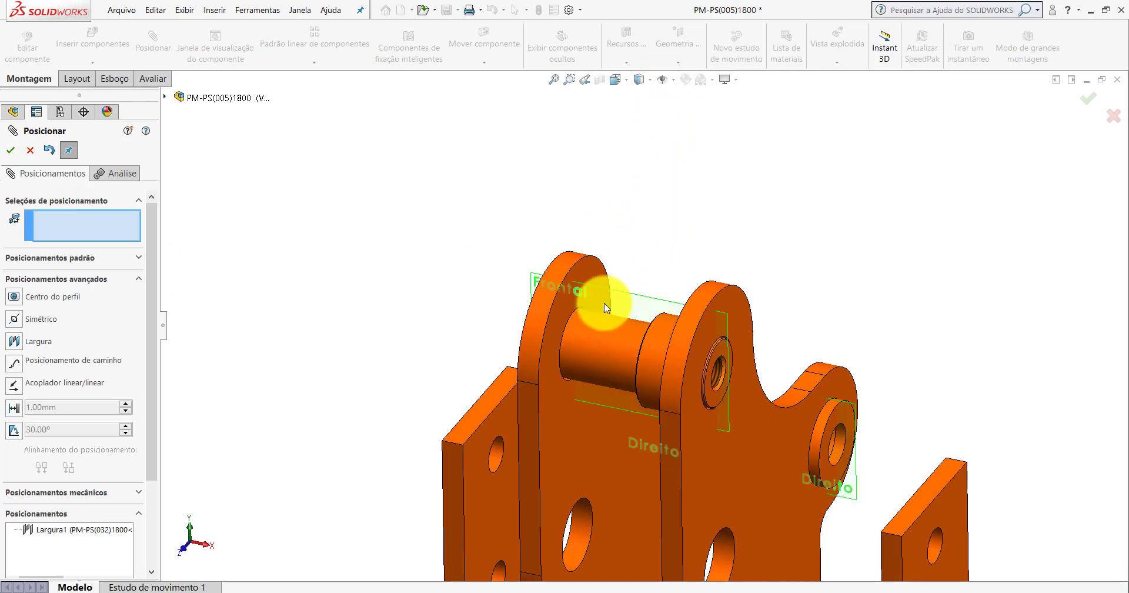
{"action": "mouse_move", "coordinate": [605, 300]}
{"action": "middle_mouse_down"}
{"action": "mouse_move", "coordinate": [549, 241]}
{"action": "mouse_move", "coordinate": [587, 290]}
{"action": "mouse_move", "coordinate": [651, 288]}
{"action": "middle_mouse_up"}
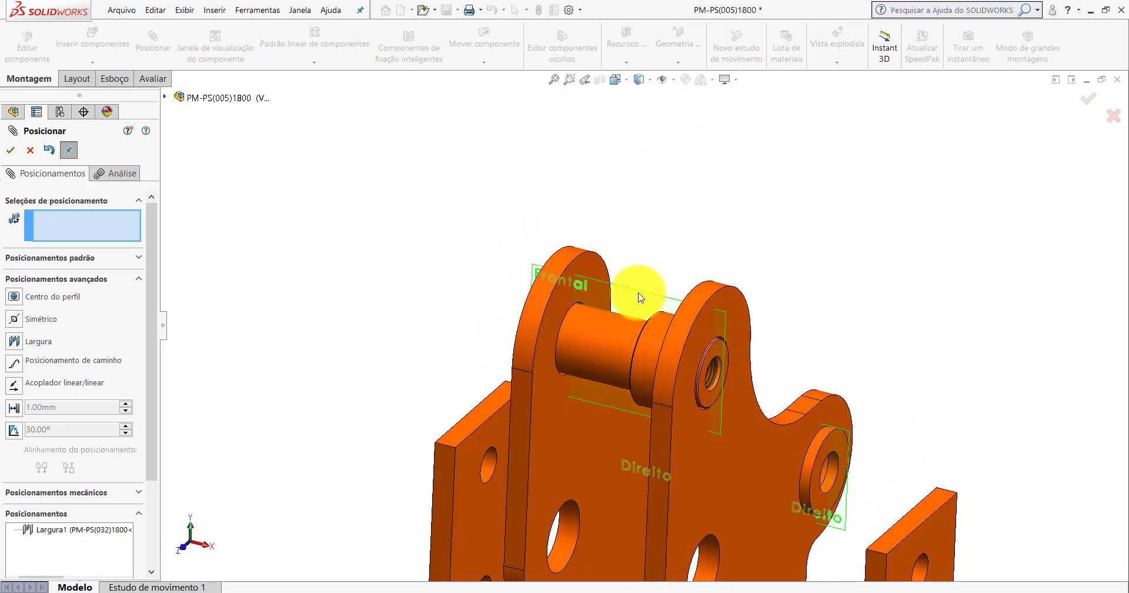
{"action": "scroll", "coordinate": [641, 297], "scroll_direction": "down", "scroll_amount": 1}
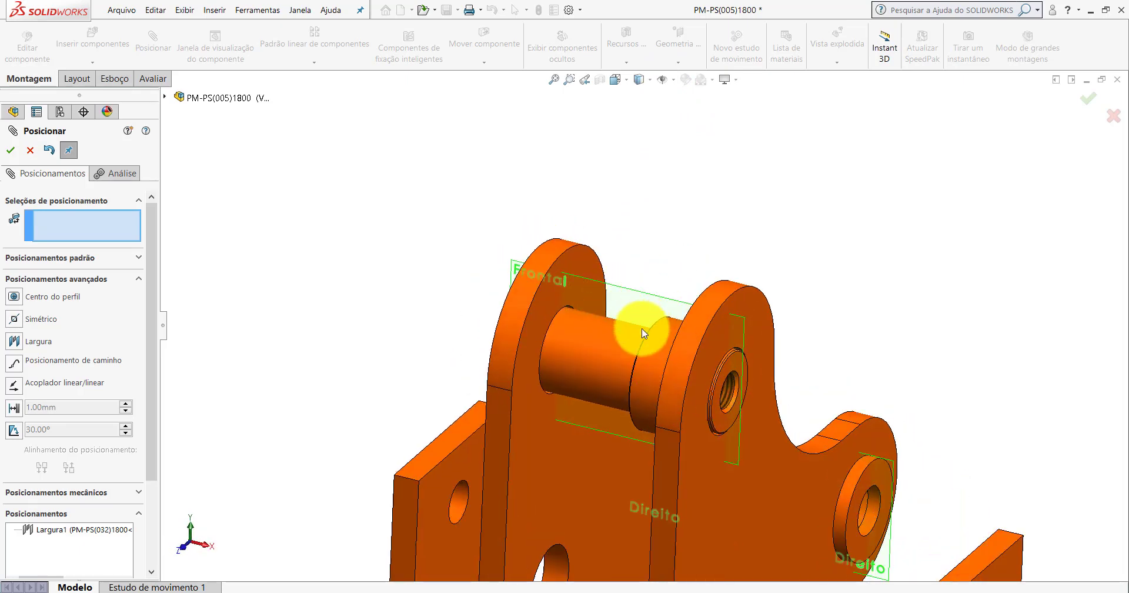
{"action": "left_click", "coordinate": [626, 293]}
{"action": "scroll", "coordinate": [664, 391], "scroll_direction": "up", "scroll_amount": 3}
{"action": "scroll", "coordinate": [664, 393], "scroll_direction": "down", "scroll_amount": 3}
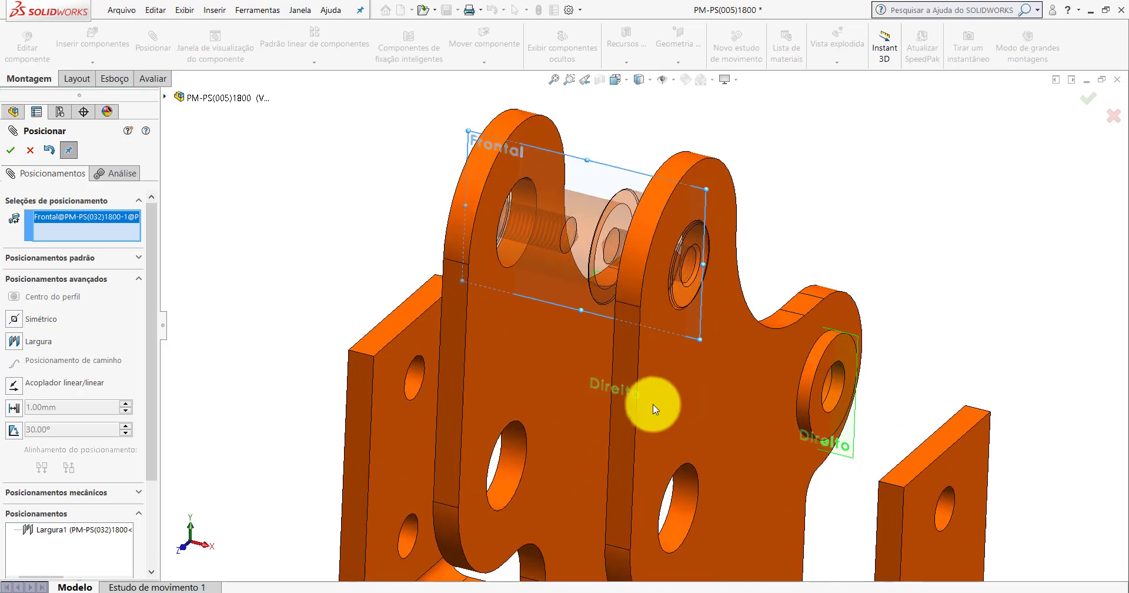
{"action": "left_click", "coordinate": [626, 424]}
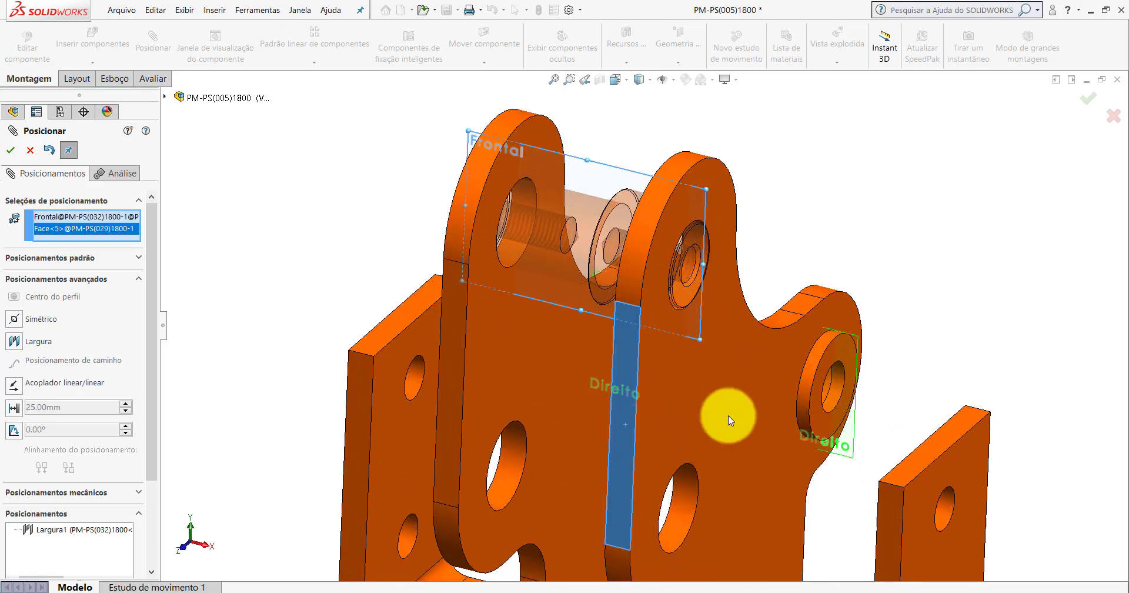
{"action": "left_click", "coordinate": [113, 260]}
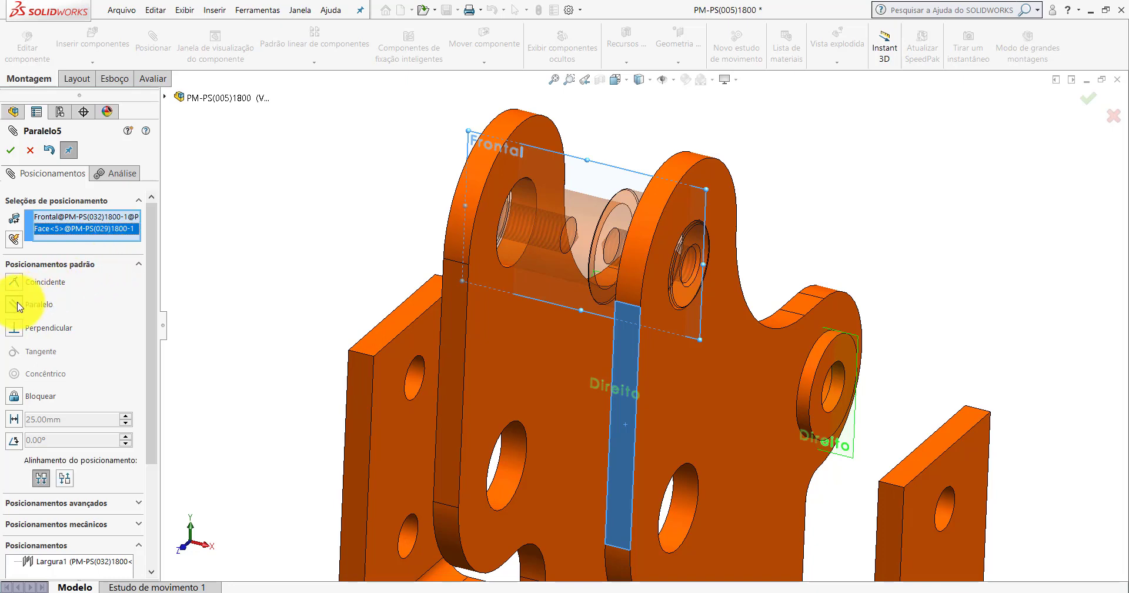
{"action": "left_click", "coordinate": [10, 151]}
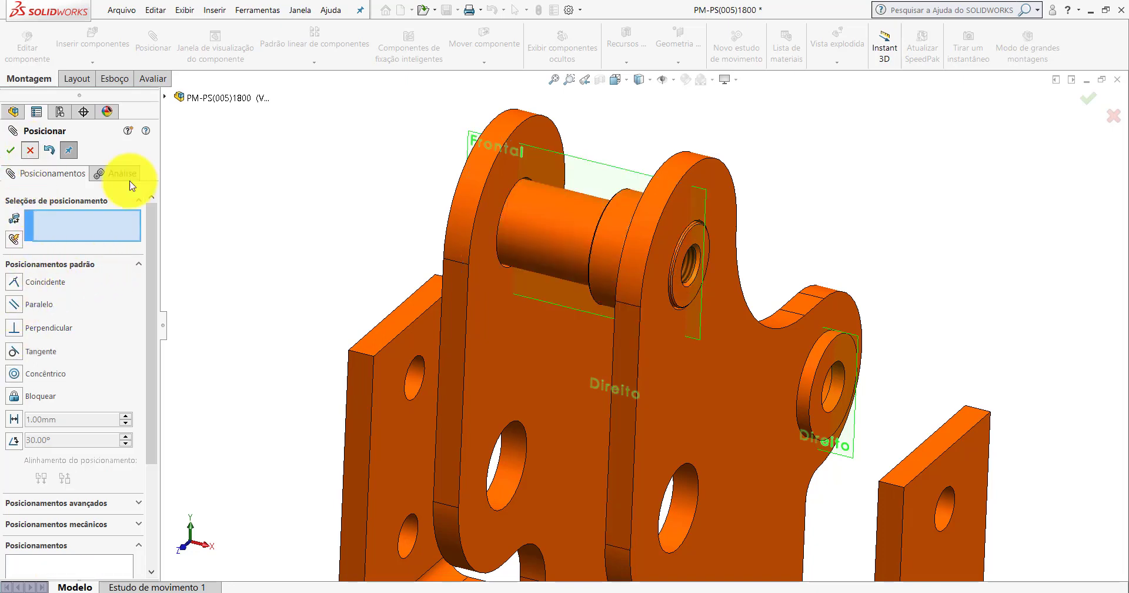
{"action": "left_click", "coordinate": [663, 81]}
Switch to PM-PS(005)1600 and hide the green wheel beside the plates.
{"action": "scroll", "coordinate": [714, 320], "scroll_direction": "up", "scroll_amount": 5}
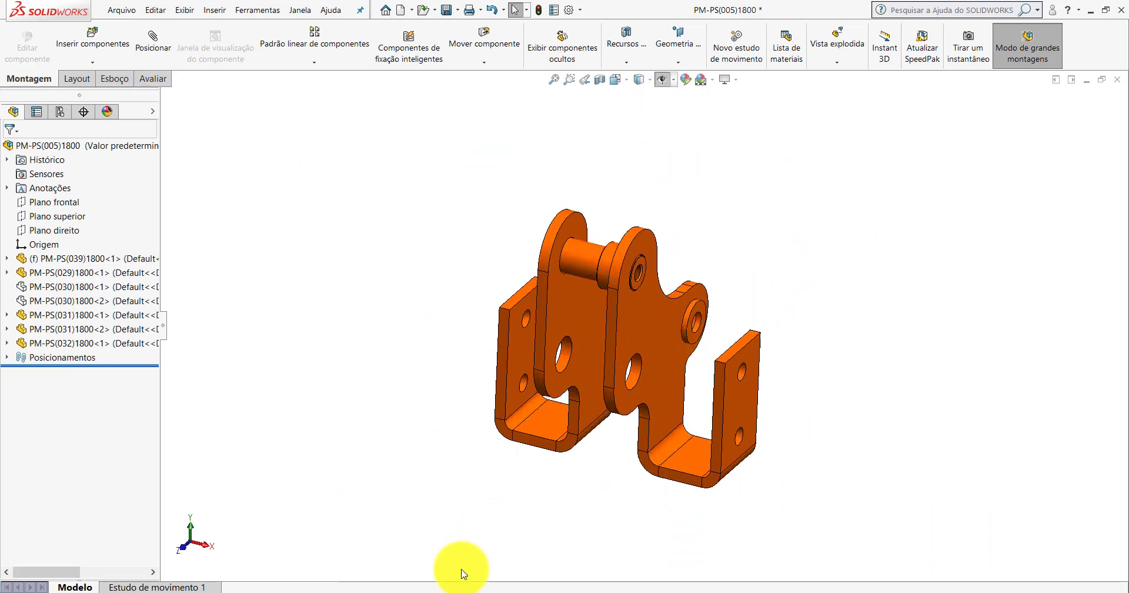
{"action": "left_click", "coordinate": [345, 537]}
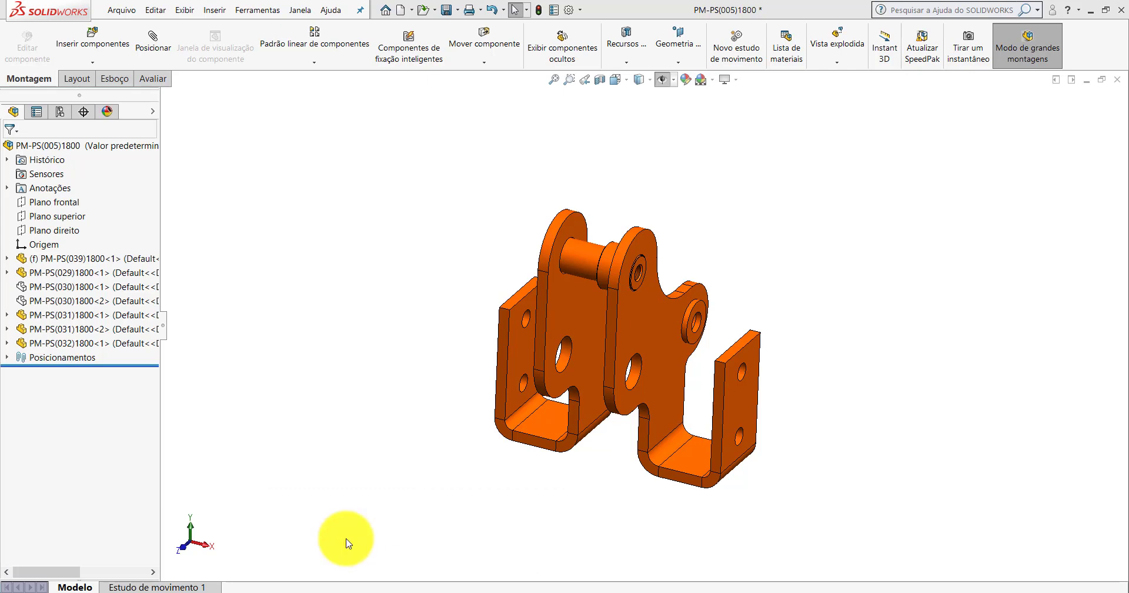
{"action": "scroll", "coordinate": [601, 316], "scroll_direction": "up", "scroll_amount": 3}
{"action": "scroll", "coordinate": [601, 316], "scroll_direction": "up", "scroll_amount": 2}
{"action": "mouse_move", "coordinate": [608, 316]}
{"action": "middle_mouse_down"}
{"action": "mouse_move", "coordinate": [607, 333]}
{"action": "mouse_move", "coordinate": [579, 298]}
{"action": "mouse_move", "coordinate": [541, 348]}
{"action": "middle_mouse_up"}
{"action": "scroll", "coordinate": [523, 337], "scroll_direction": "down", "scroll_amount": 5}
{"action": "left_click", "coordinate": [523, 337]}
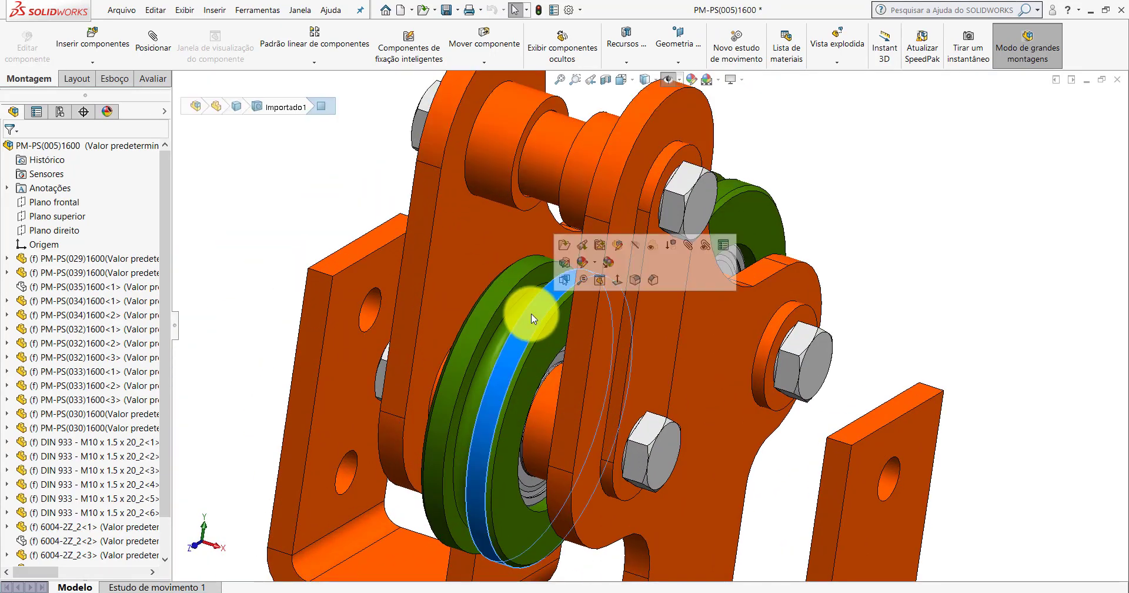
{"action": "left_click", "coordinate": [625, 245]}
{"action": "key", "text": "f"}
{"action": "scroll", "coordinate": [588, 344], "scroll_direction": "down", "scroll_amount": 3}
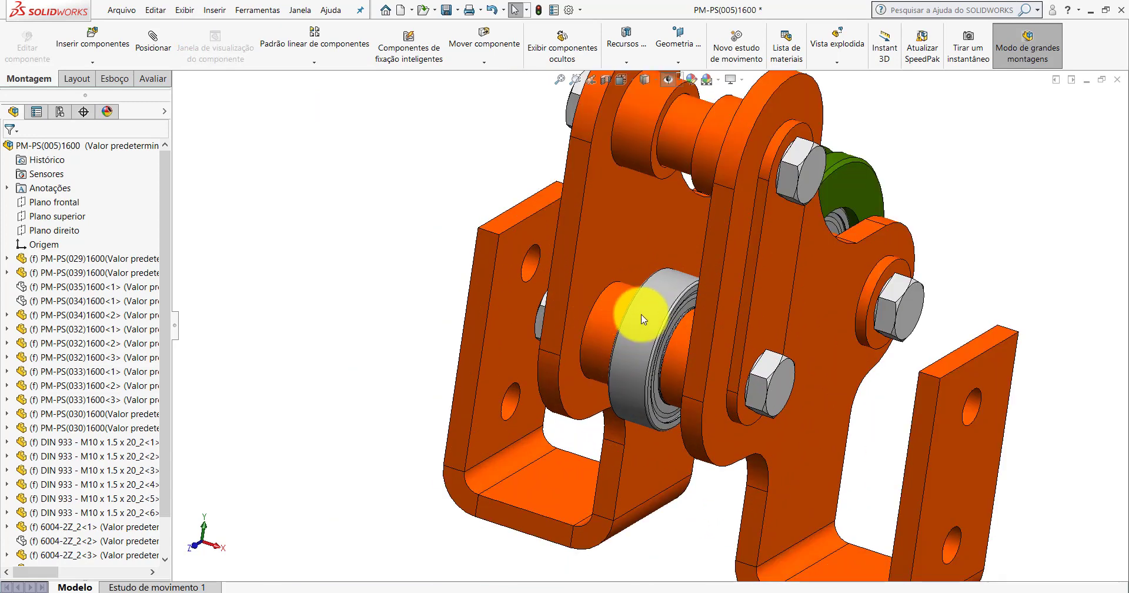
Hide the bearings on the lower shaft and under the remaining green wheel.
{"action": "left_click", "coordinate": [661, 299]}
{"action": "left_click", "coordinate": [778, 226]}
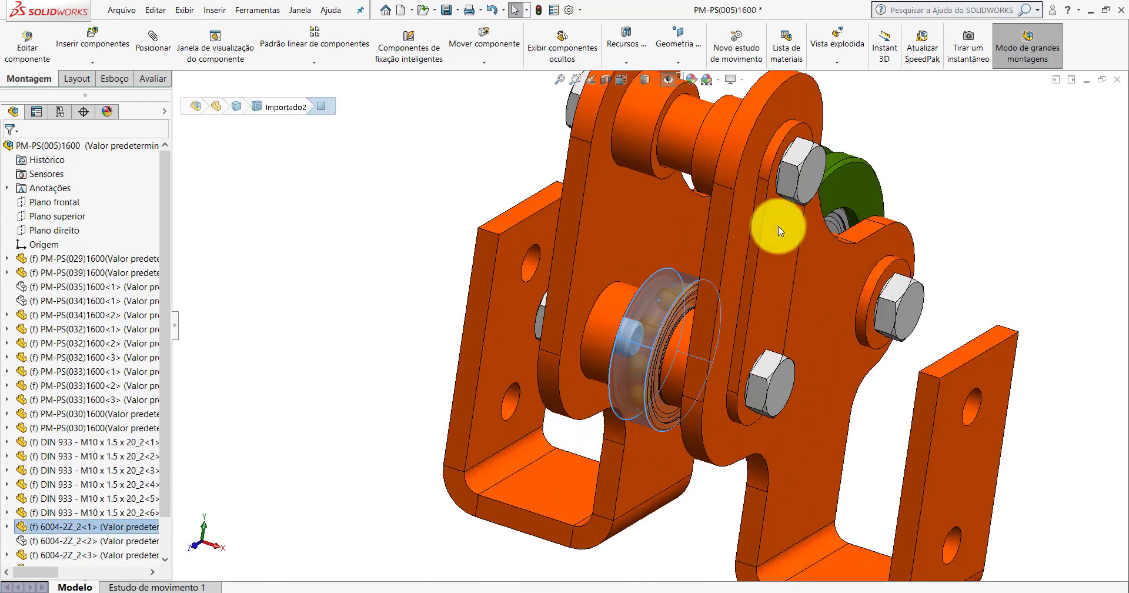
{"action": "left_click", "coordinate": [847, 185]}
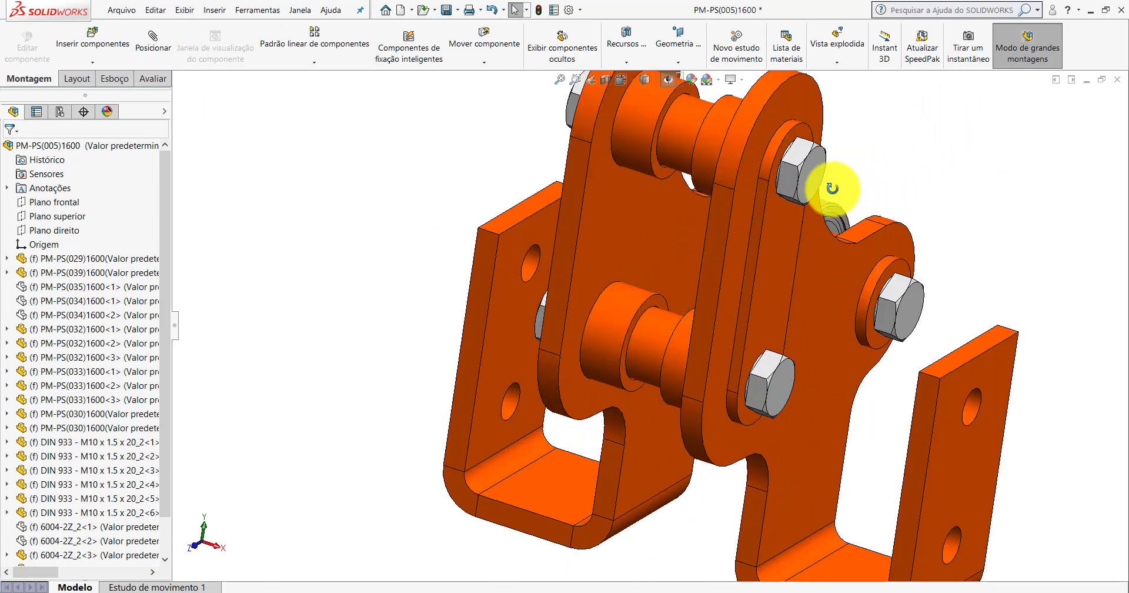
{"action": "middle_click_drag", "start_coordinate": [831, 189], "coordinate": [796, 234]}
{"action": "left_click", "coordinate": [806, 194]}
{"action": "left_click", "coordinate": [906, 135]}
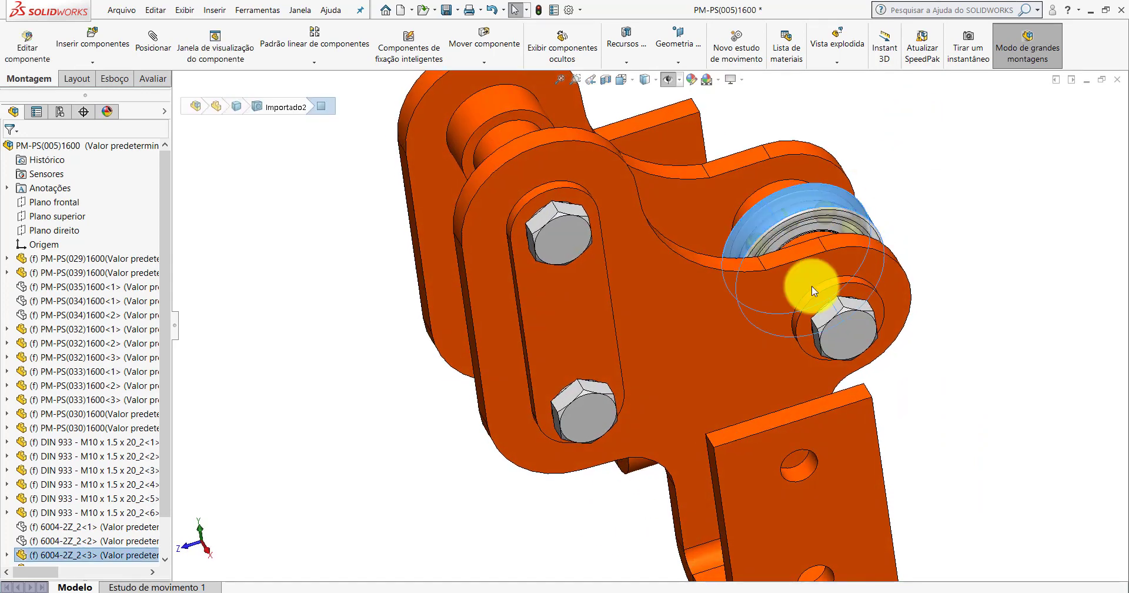
{"action": "scroll", "coordinate": [764, 306], "scroll_direction": "up", "scroll_amount": 5}
{"action": "mouse_move", "coordinate": [736, 328]}
{"action": "middle_mouse_down"}
{"action": "mouse_move", "coordinate": [829, 247]}
{"action": "mouse_move", "coordinate": [619, 346]}
{"action": "middle_mouse_up"}
{"action": "scroll", "coordinate": [620, 346], "scroll_direction": "up", "scroll_amount": 3}
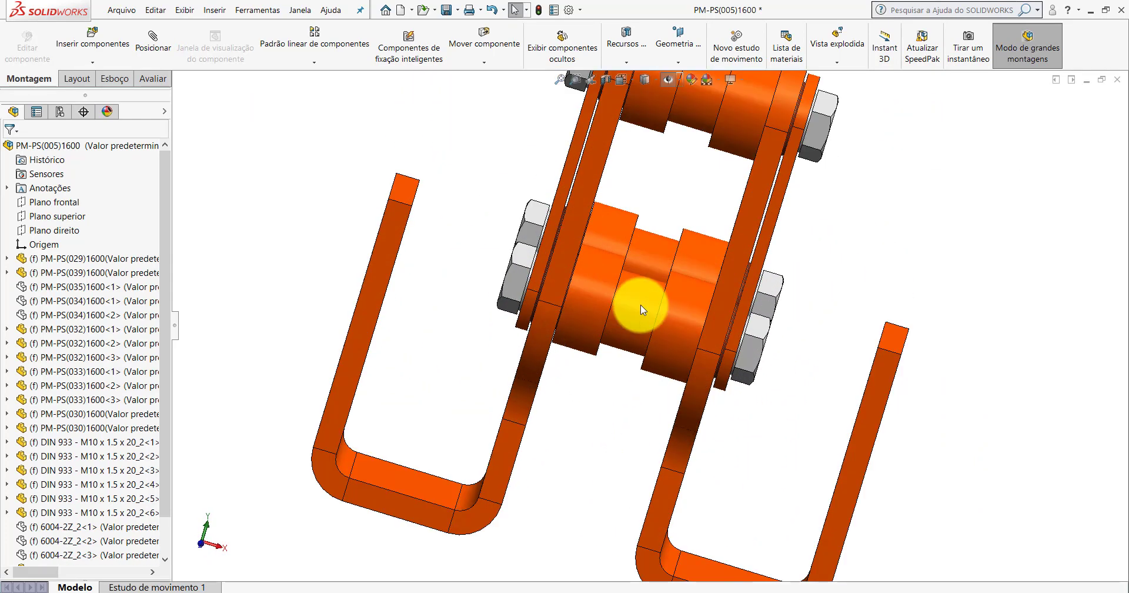
Isolate the middle and right spacer rings in turn, then return to PM-PS(005)1800.
{"action": "left_click", "coordinate": [640, 304]}
{"action": "right_click", "coordinate": [641, 305]}
{"action": "left_click", "coordinate": [688, 333]}
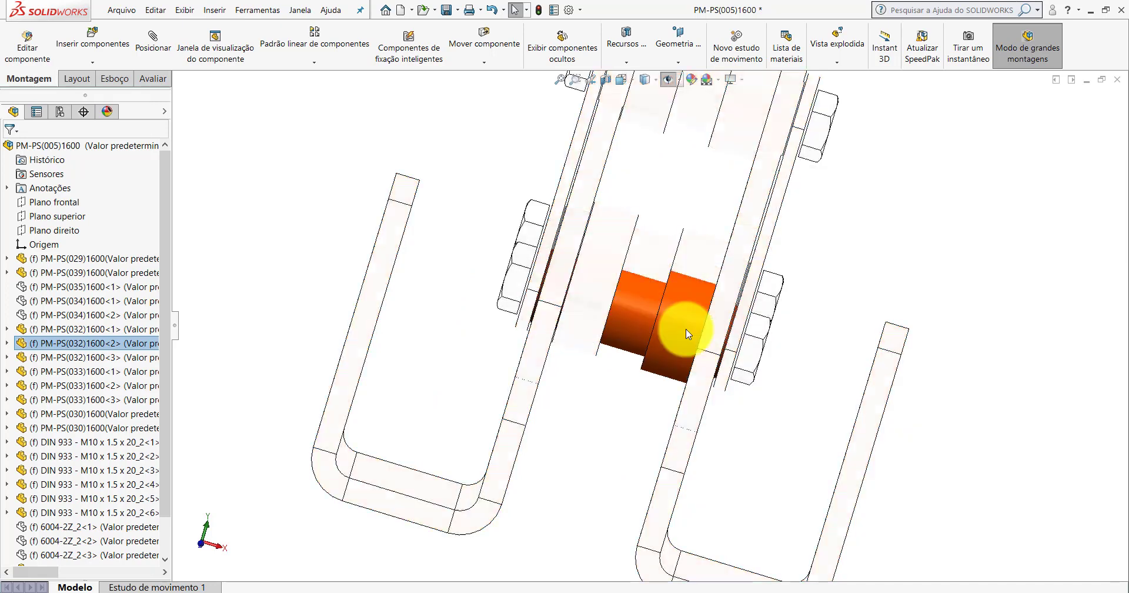
{"action": "left_click", "coordinate": [326, 171]}
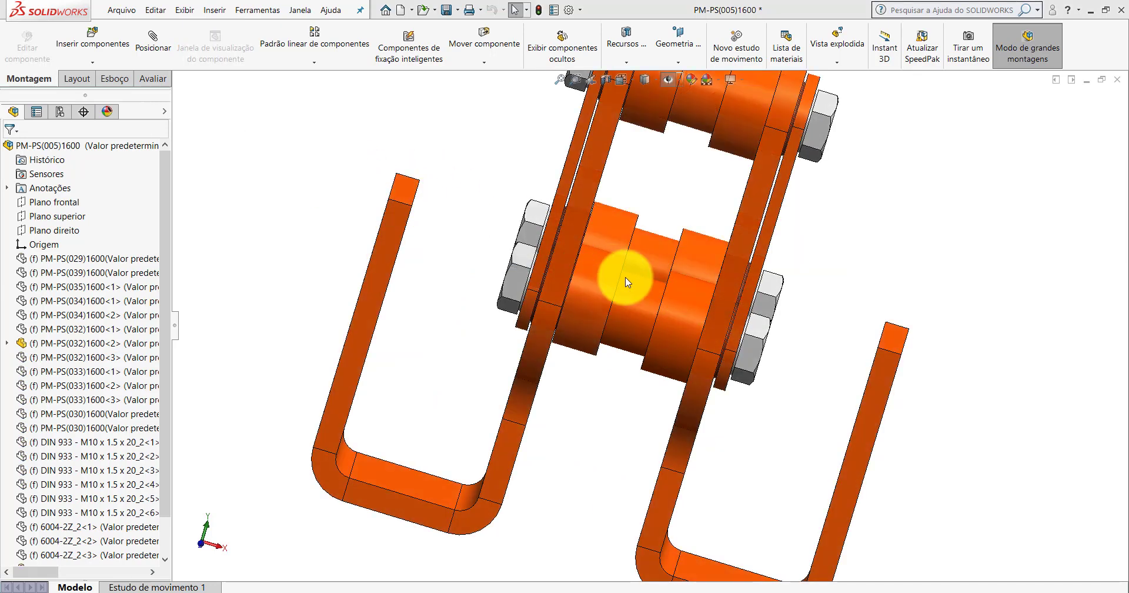
{"action": "right_click", "coordinate": [660, 239]}
{"action": "left_click", "coordinate": [722, 334]}
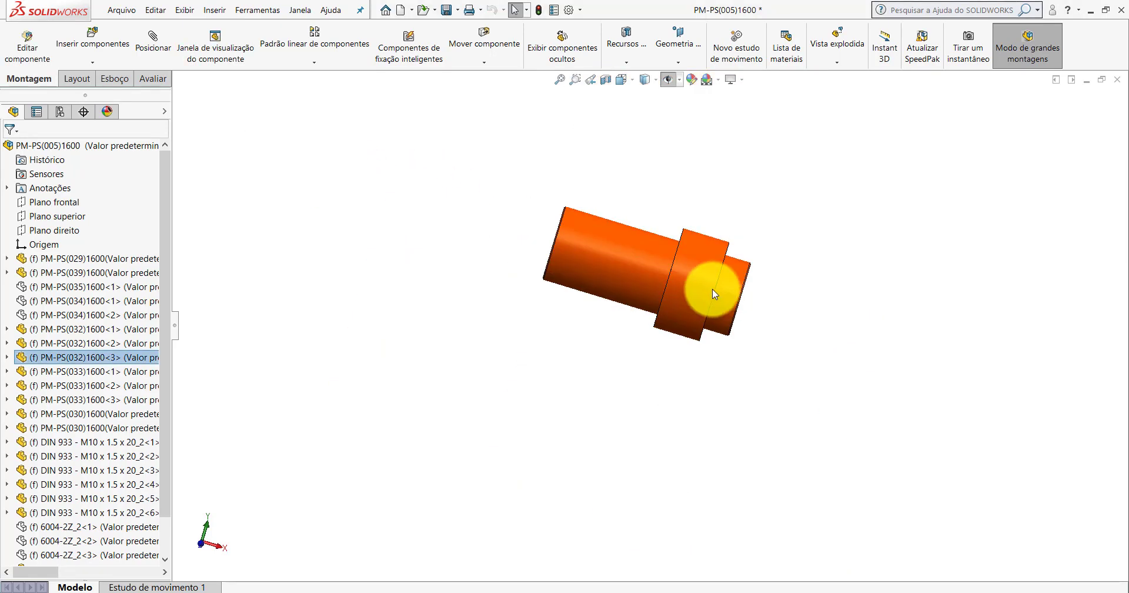
{"action": "left_click", "coordinate": [289, 172]}
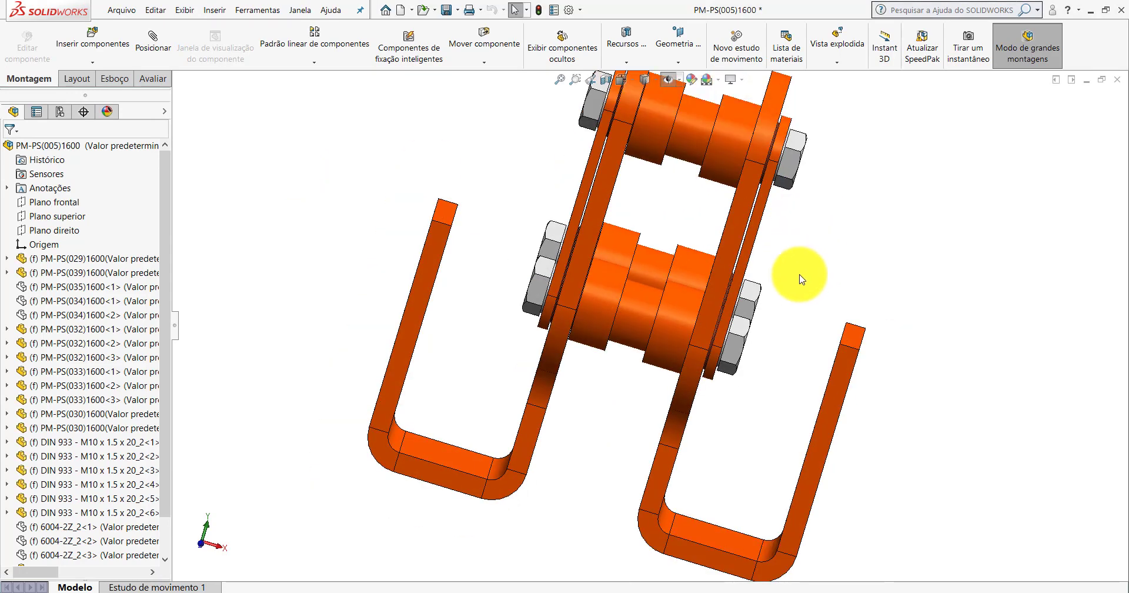
{"action": "left_click", "coordinate": [634, 331]}
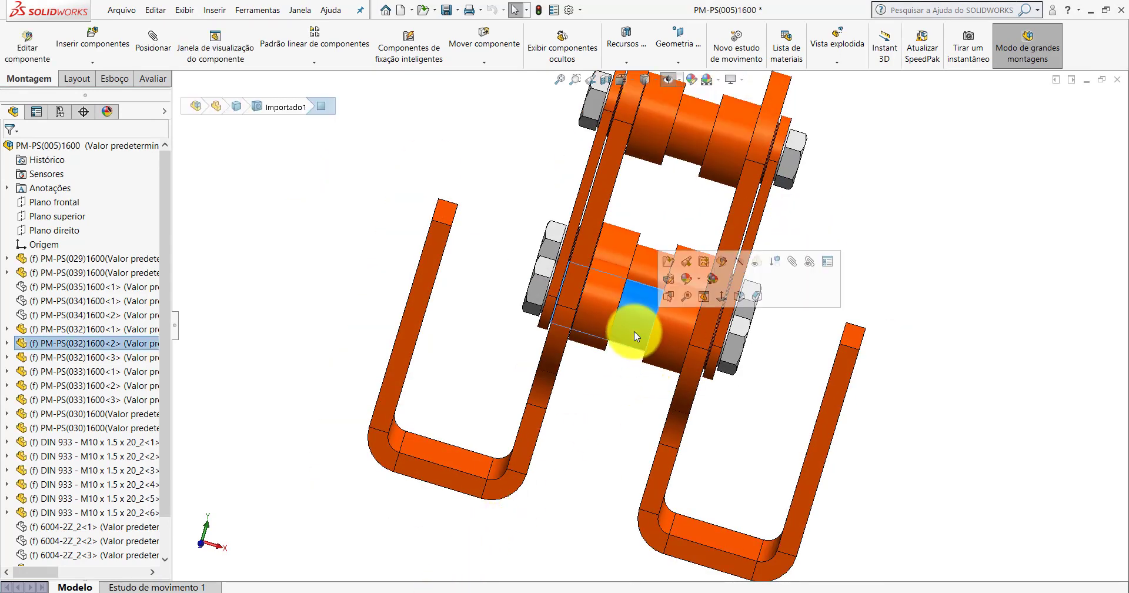
{"action": "left_click", "coordinate": [527, 201]}
{"action": "left_click", "coordinate": [496, 555]}
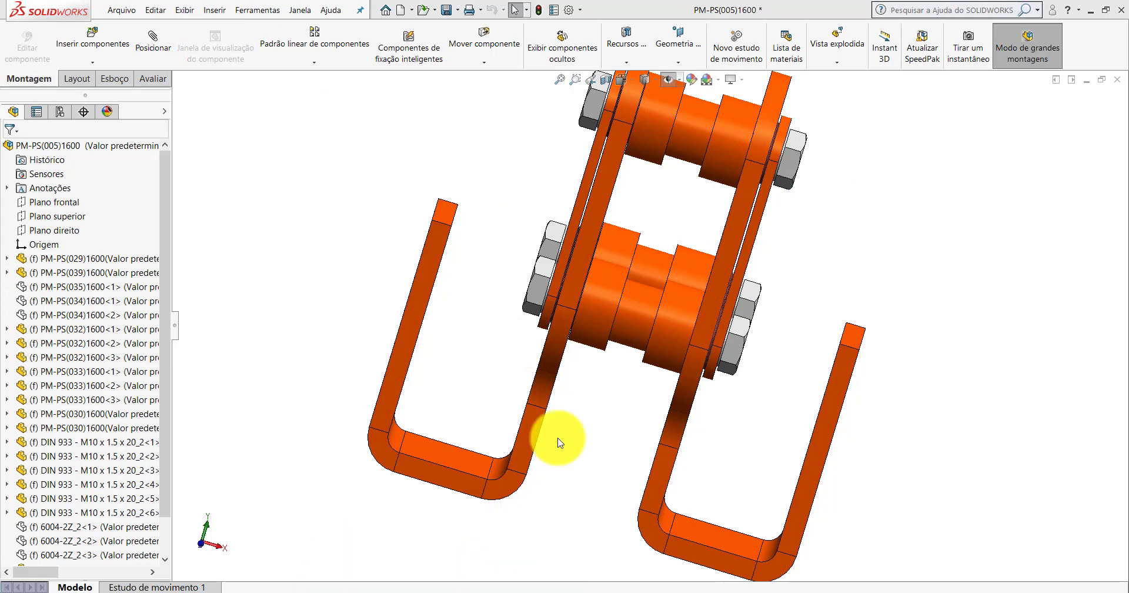
Ctrl-drag the PM-PS(032)1800 pin out to create a second loose copy left of the plates.
{"action": "middle_click_drag", "start_coordinate": [601, 281], "coordinate": [612, 332]}
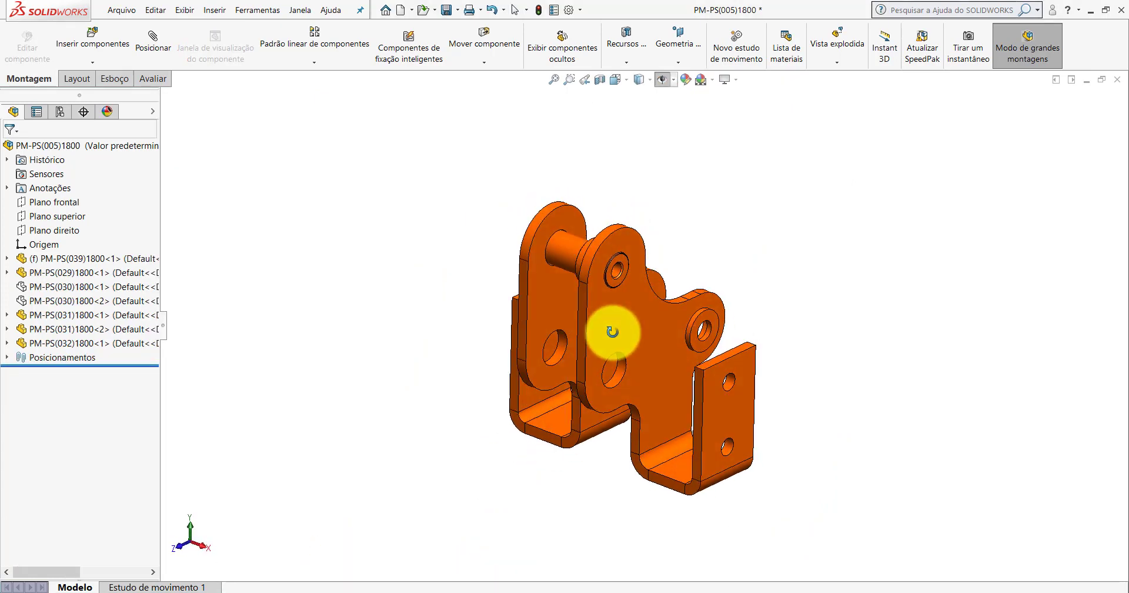
{"action": "scroll", "coordinate": [592, 358], "scroll_direction": "down", "scroll_amount": 2}
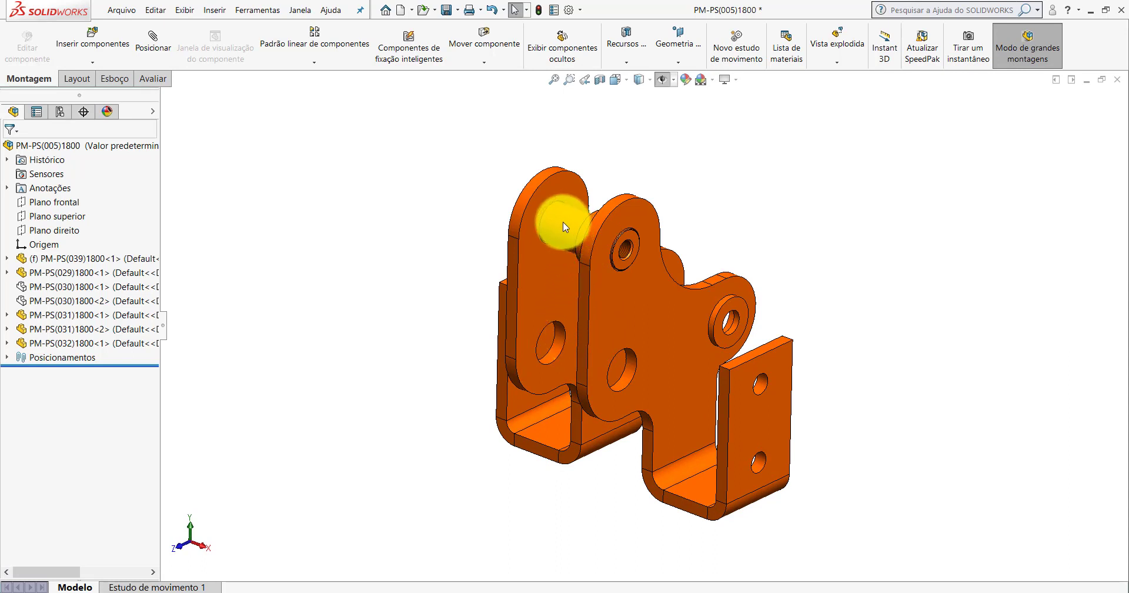
{"action": "left_click_drag", "start_coordinate": [568, 224], "coordinate": [436, 381]}
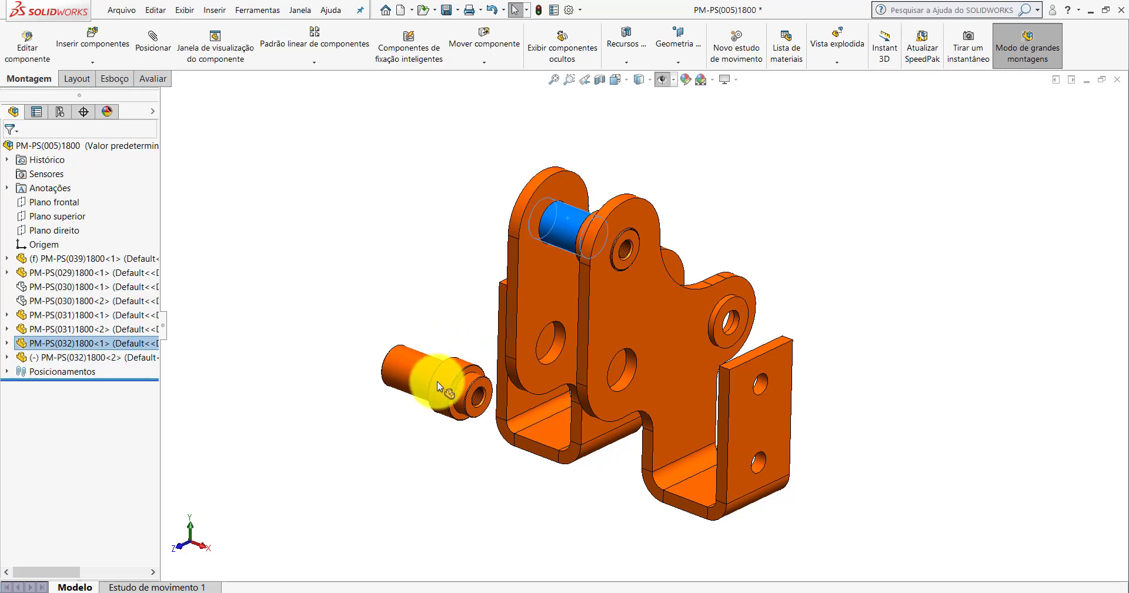
{"action": "left_click", "coordinate": [405, 291]}
Mate the new pin concentric with the side-plate bore as Concêntrico6.
{"action": "left_click", "coordinate": [170, 64]}
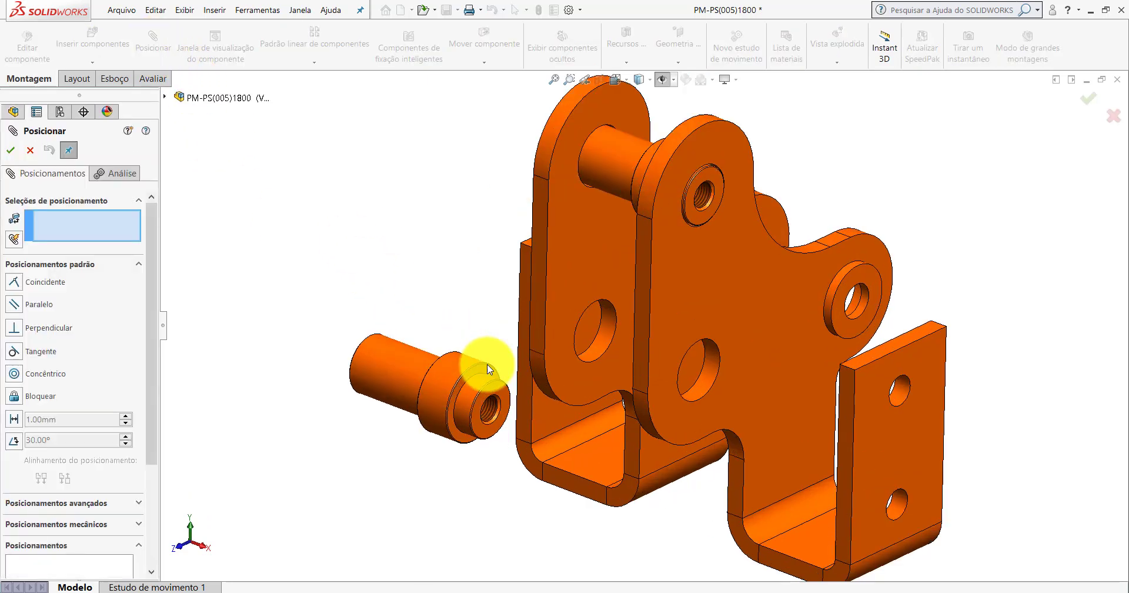
{"action": "scroll", "coordinate": [470, 368], "scroll_direction": "down", "scroll_amount": 3}
{"action": "left_click", "coordinate": [459, 372]}
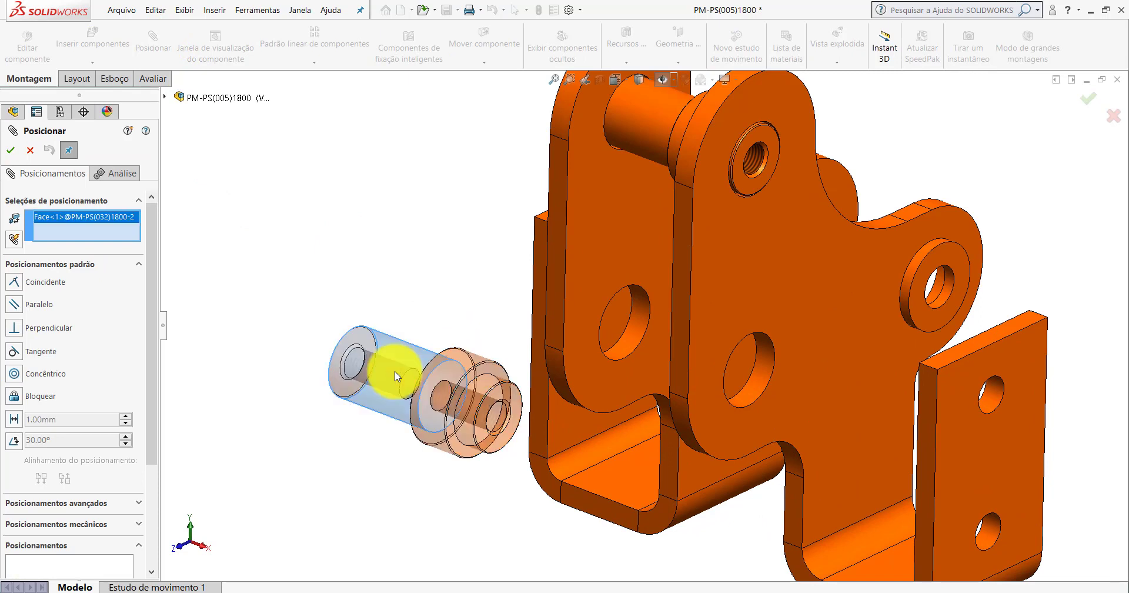
{"action": "left_click", "coordinate": [641, 327]}
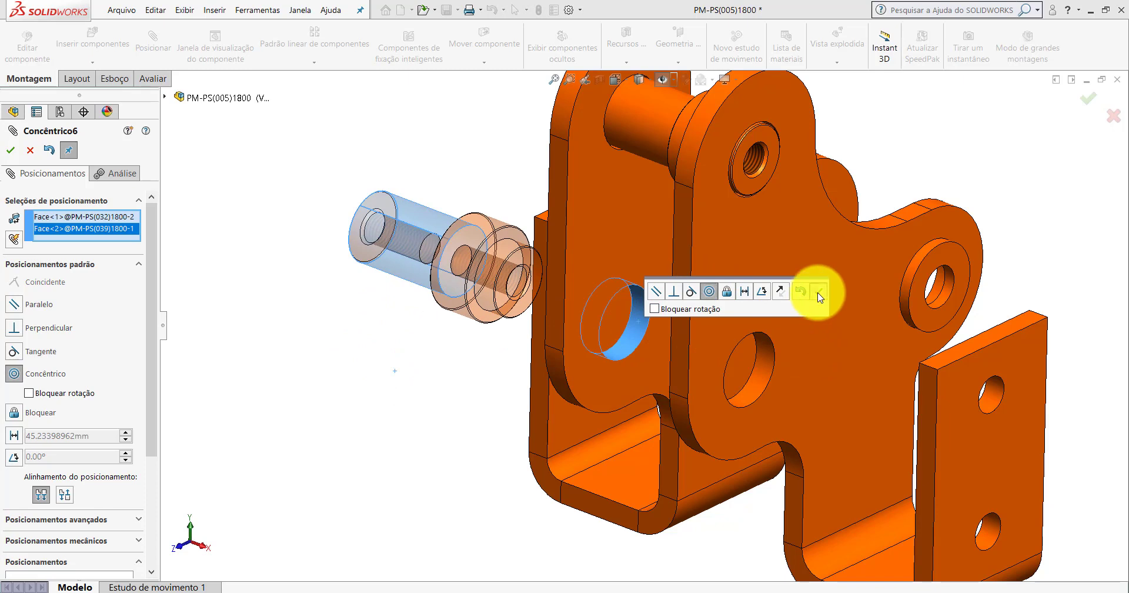
{"action": "left_click", "coordinate": [817, 292]}
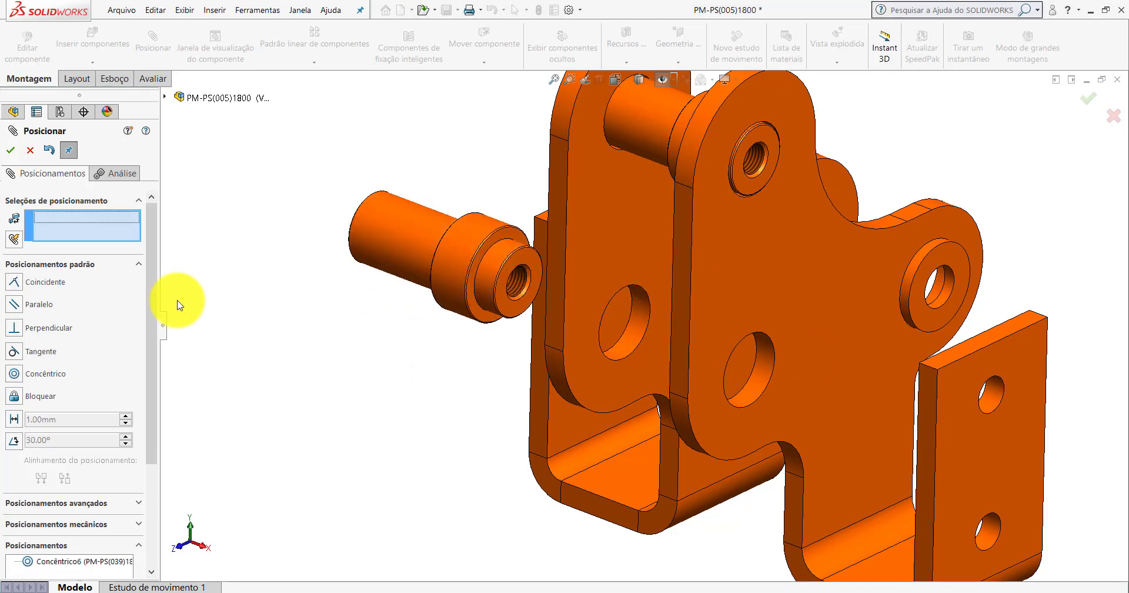
Choose the Width mate and select the pin's two end faces as width references.
{"action": "left_click", "coordinate": [138, 264]}
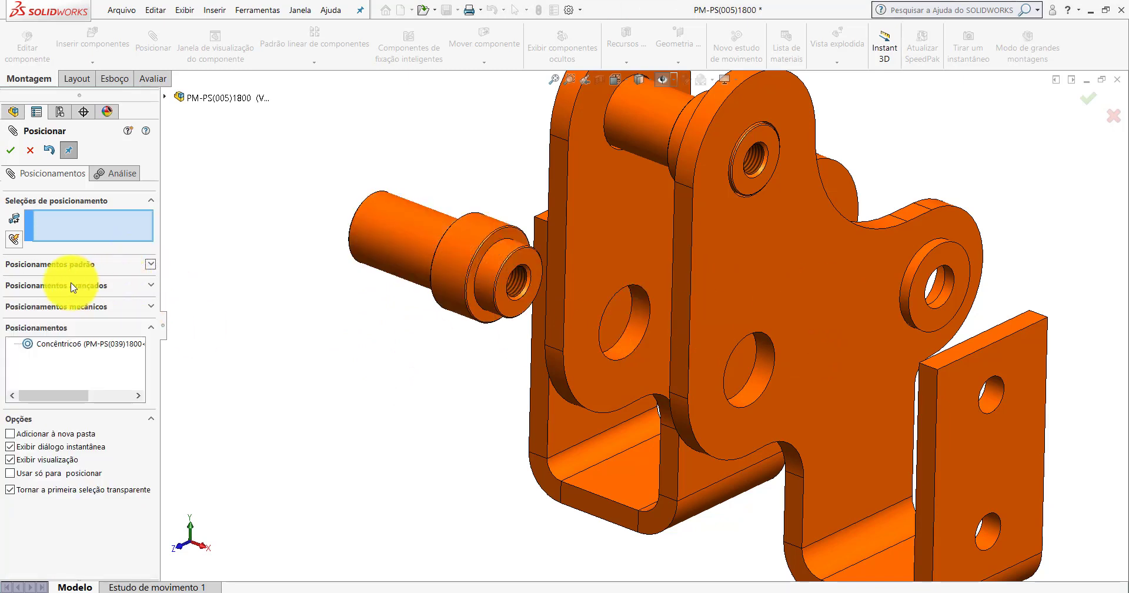
{"action": "left_click", "coordinate": [152, 287]}
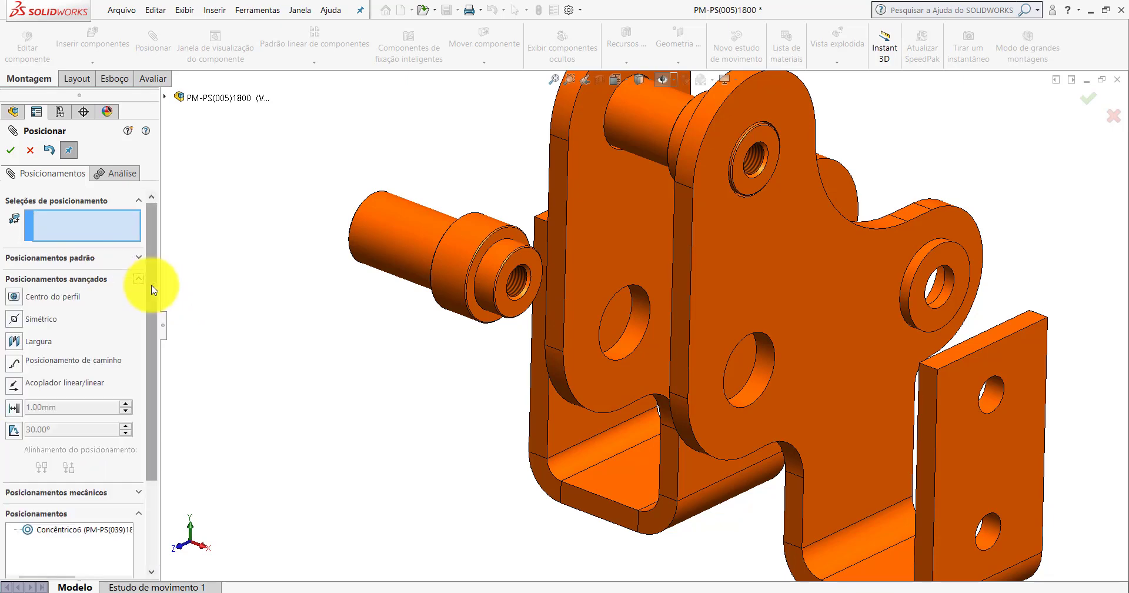
{"action": "left_click", "coordinate": [15, 341]}
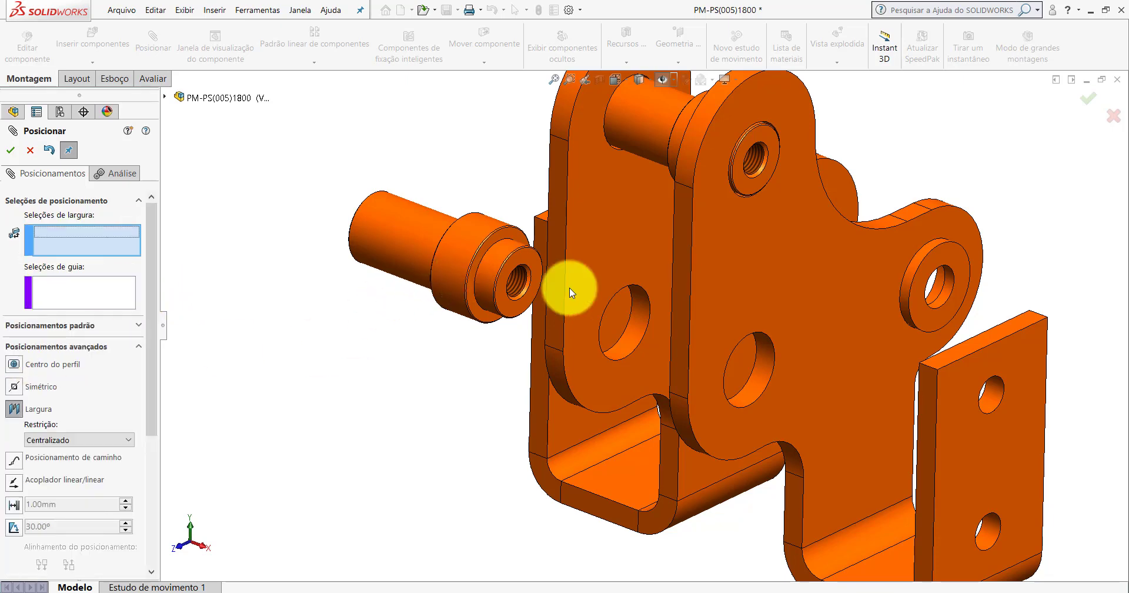
{"action": "scroll", "coordinate": [524, 237], "scroll_direction": "down", "scroll_amount": 3}
{"action": "left_click", "coordinate": [504, 237]}
{"action": "scroll", "coordinate": [503, 258], "scroll_direction": "up", "scroll_amount": 3}
{"action": "middle_click_drag", "start_coordinate": [501, 267], "coordinate": [516, 265]}
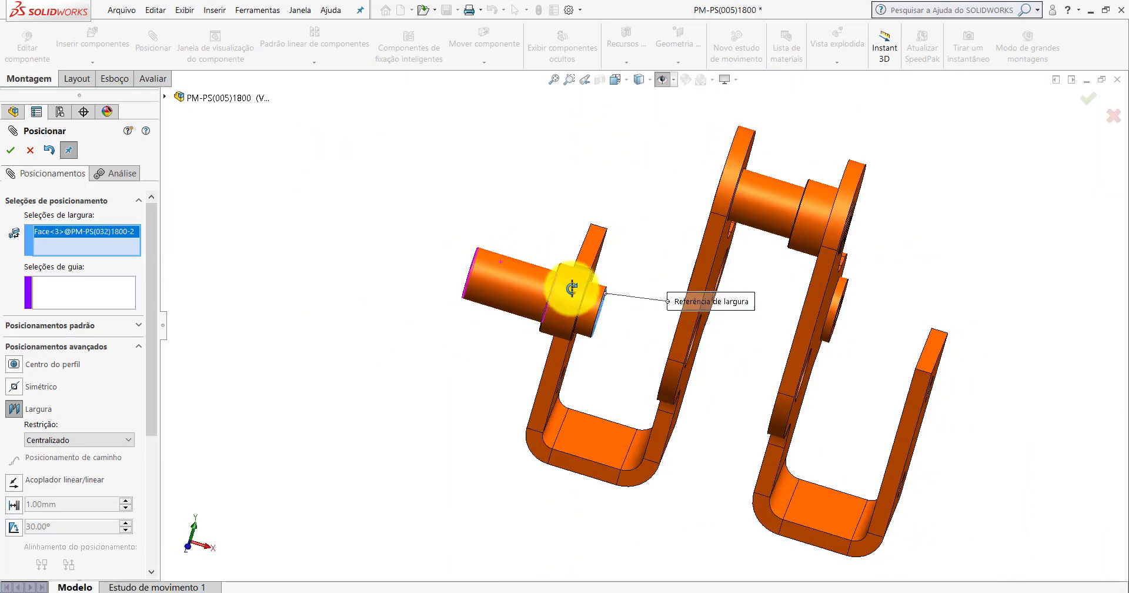
{"action": "scroll", "coordinate": [471, 261], "scroll_direction": "down", "scroll_amount": 5}
{"action": "left_click", "coordinate": [477, 270]}
Select faces on both side plates as guides and accept width mate Largura2.
{"action": "scroll", "coordinate": [675, 307], "scroll_direction": "up", "scroll_amount": 5}
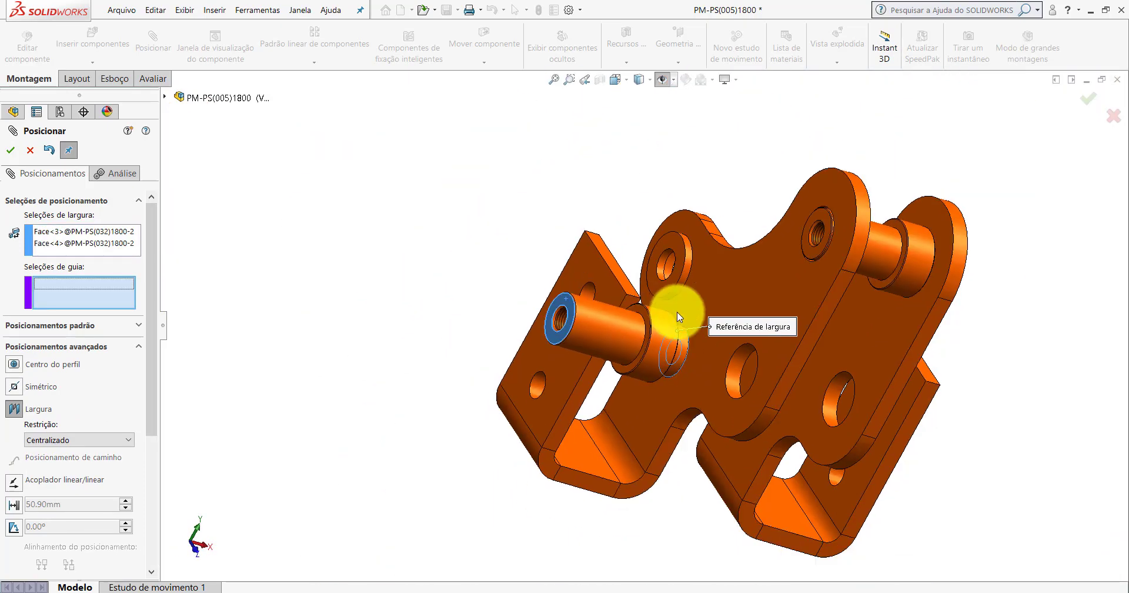
{"action": "scroll", "coordinate": [731, 341], "scroll_direction": "up", "scroll_amount": 2}
{"action": "scroll", "coordinate": [559, 265], "scroll_direction": "down", "scroll_amount": 6}
{"action": "left_click", "coordinate": [559, 262]}
{"action": "mouse_move", "coordinate": [559, 260]}
{"action": "middle_mouse_down"}
{"action": "mouse_move", "coordinate": [466, 223]}
{"action": "mouse_move", "coordinate": [724, 301]}
{"action": "middle_mouse_up"}
{"action": "left_click", "coordinate": [727, 304]}
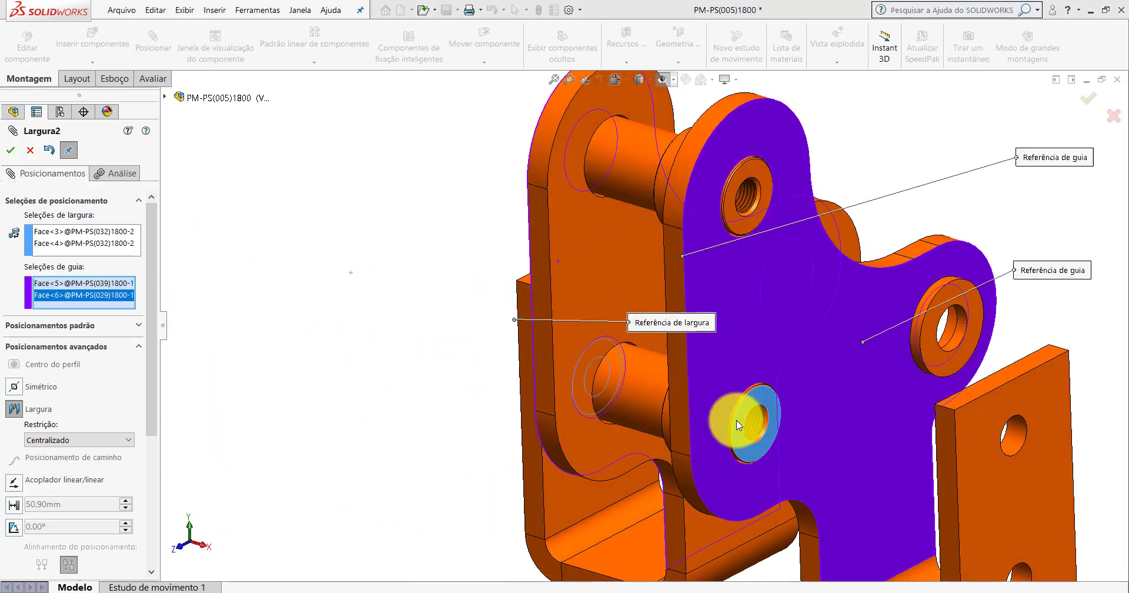
{"action": "scroll", "coordinate": [737, 416], "scroll_direction": "up", "scroll_amount": 3}
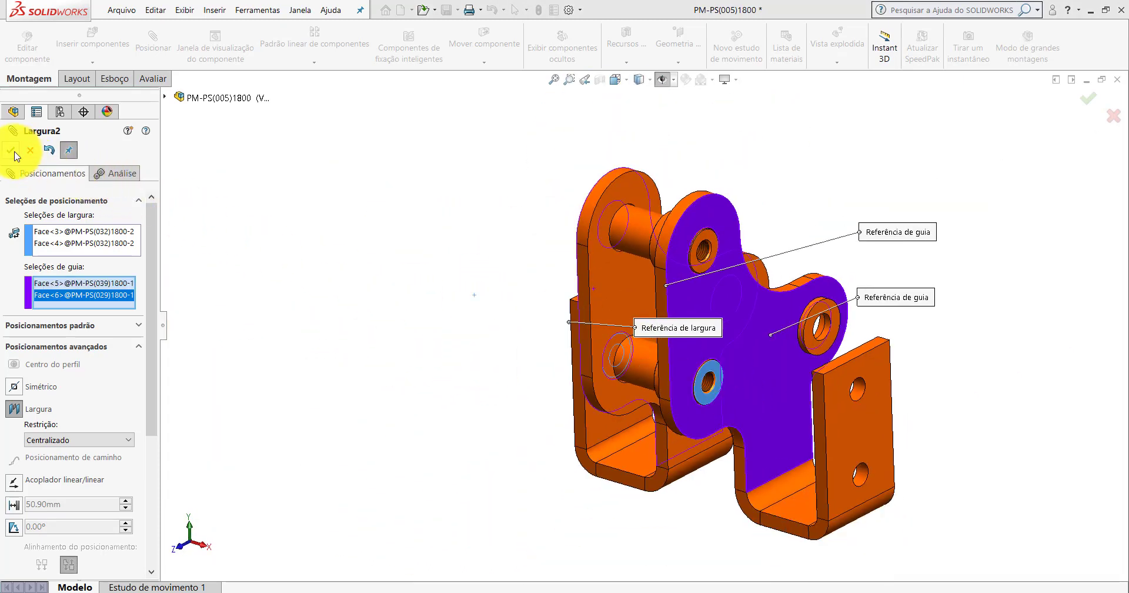
{"action": "left_click", "coordinate": [11, 150]}
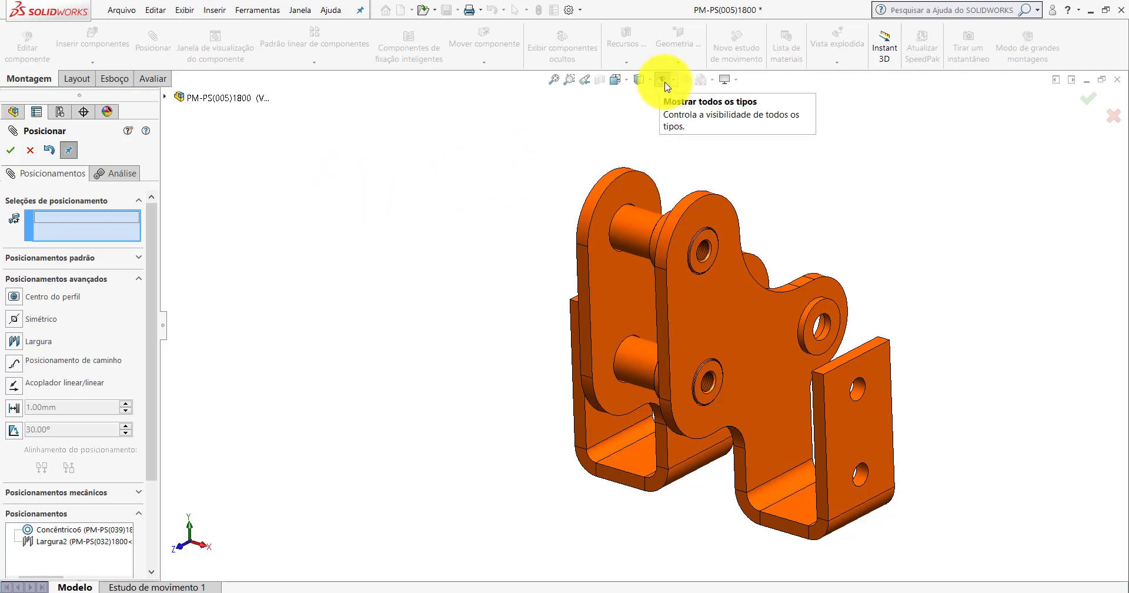
Mate the second pin's Frontal plane parallel to the PM-PS(029)1800 plate's narrow face (Paralelo6).
{"action": "scroll", "coordinate": [688, 378], "scroll_direction": "down", "scroll_amount": 5}
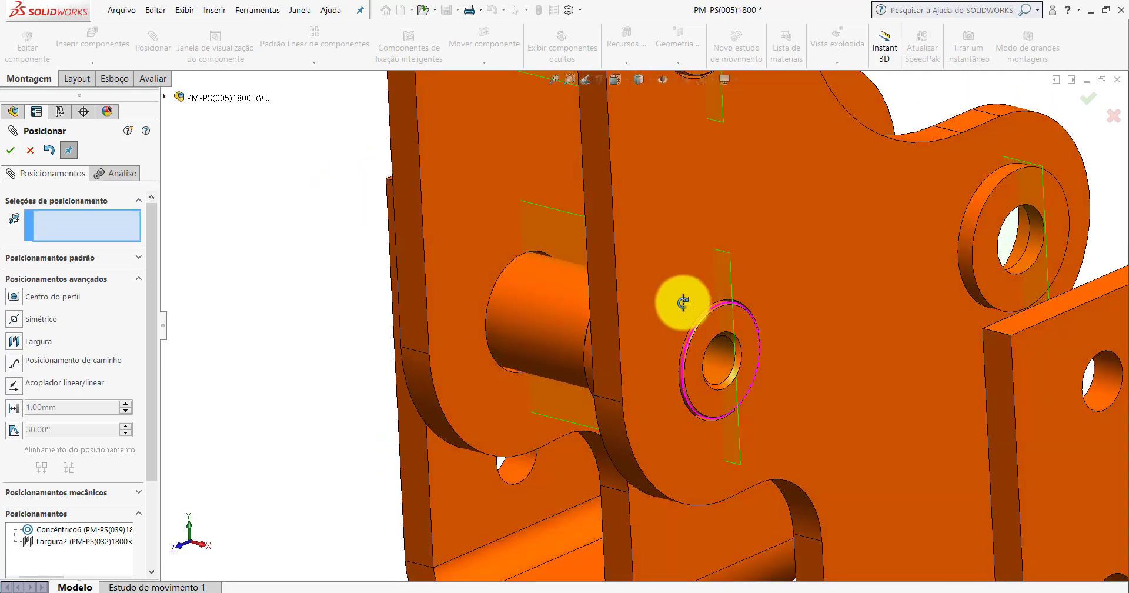
{"action": "middle_click_drag", "start_coordinate": [681, 297], "coordinate": [592, 226]}
{"action": "scroll", "coordinate": [662, 276], "scroll_direction": "up", "scroll_amount": 5}
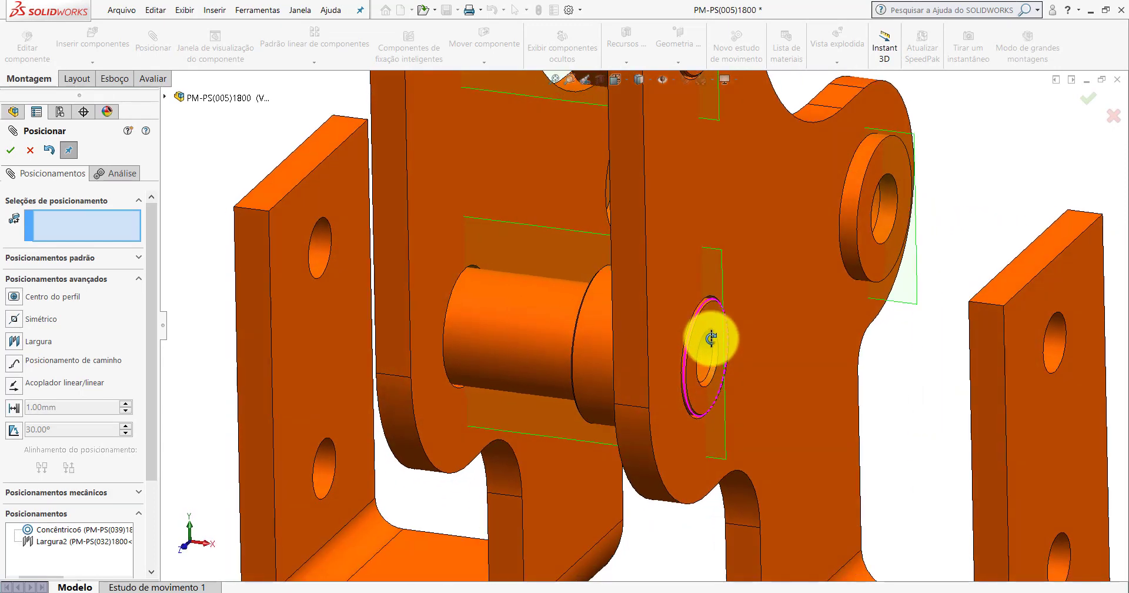
{"action": "left_click", "coordinate": [582, 231]}
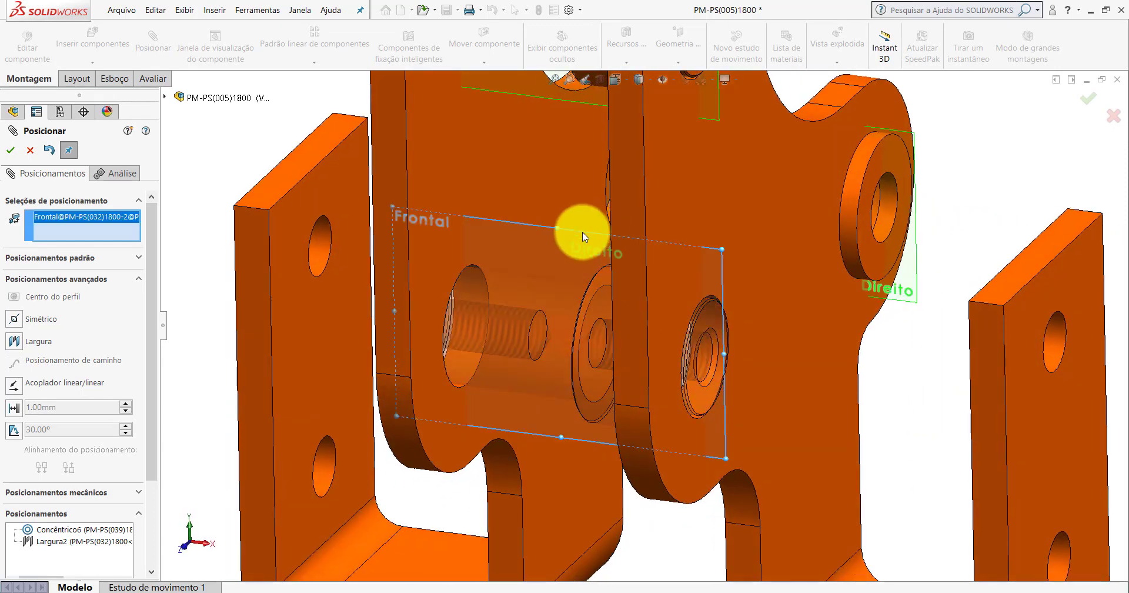
{"action": "left_click", "coordinate": [631, 183]}
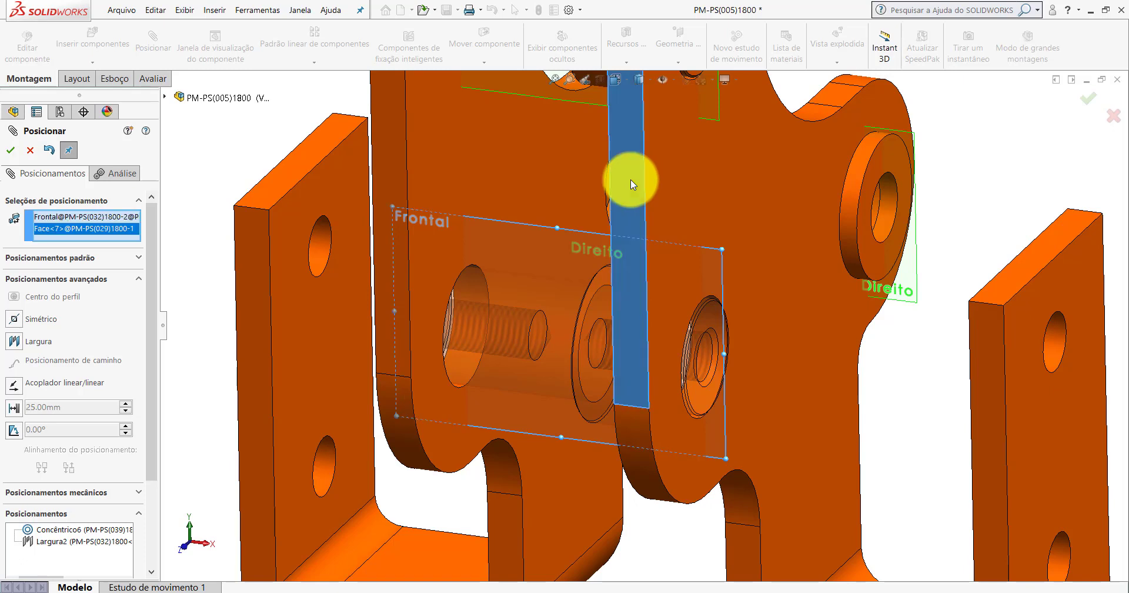
{"action": "left_click", "coordinate": [125, 259]}
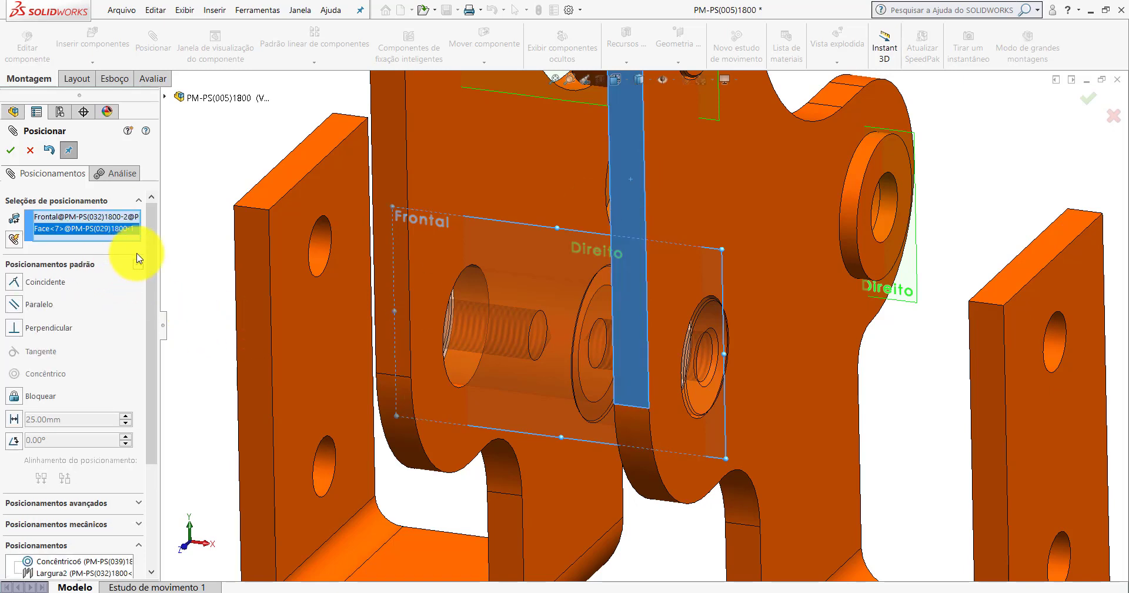
{"action": "left_click", "coordinate": [16, 305]}
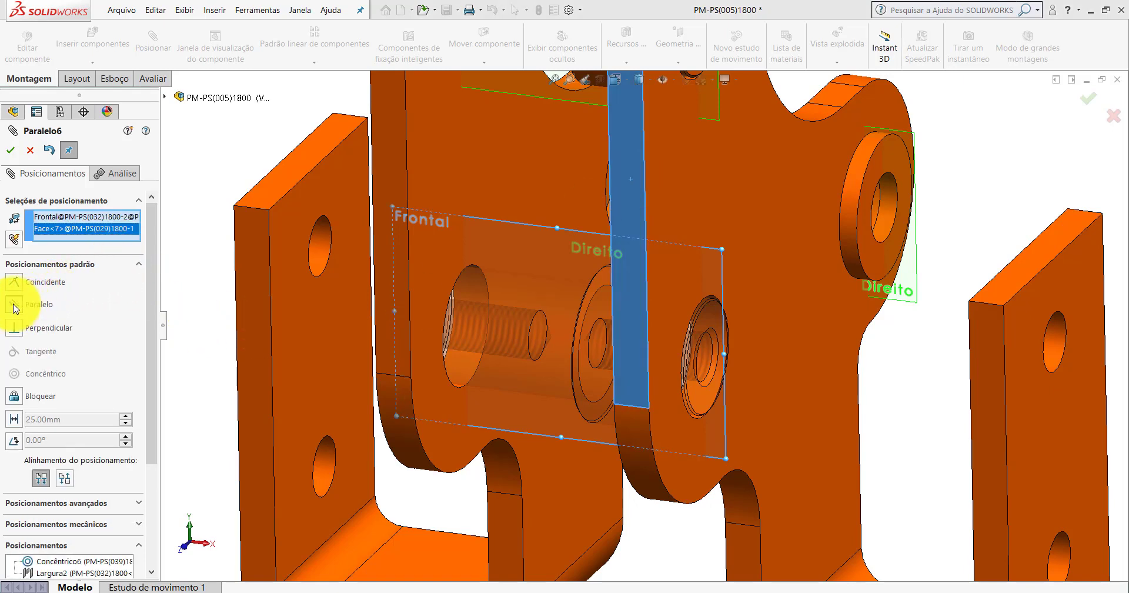
{"action": "left_click", "coordinate": [10, 151]}
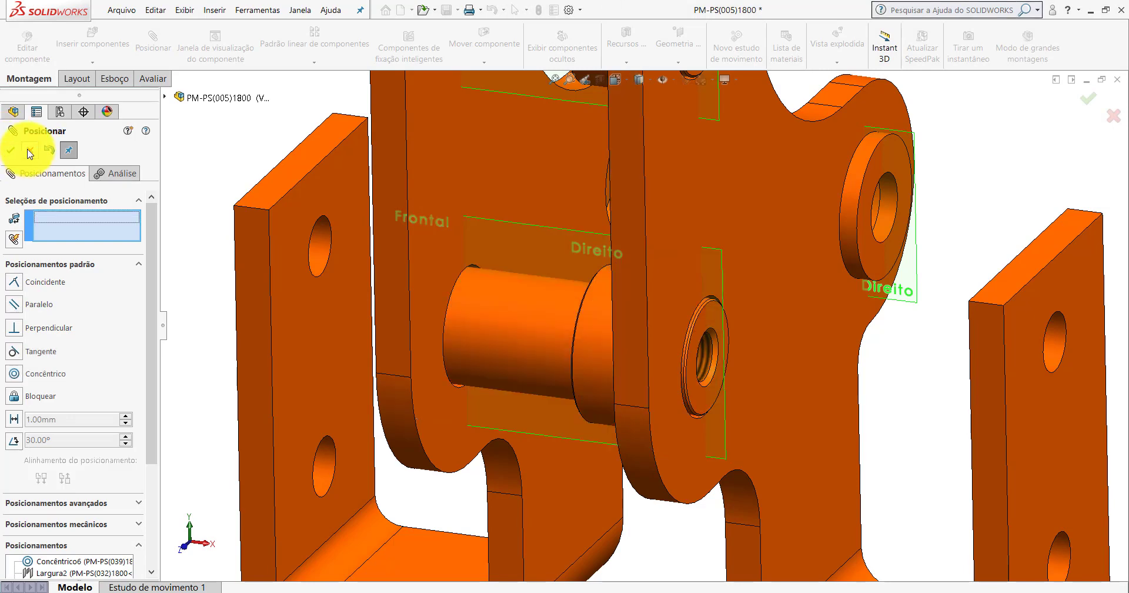
{"action": "left_click", "coordinate": [29, 152]}
Fit the assembly in view, hide the reference planes and orbit to a new angle.
{"action": "key", "text": "f"}
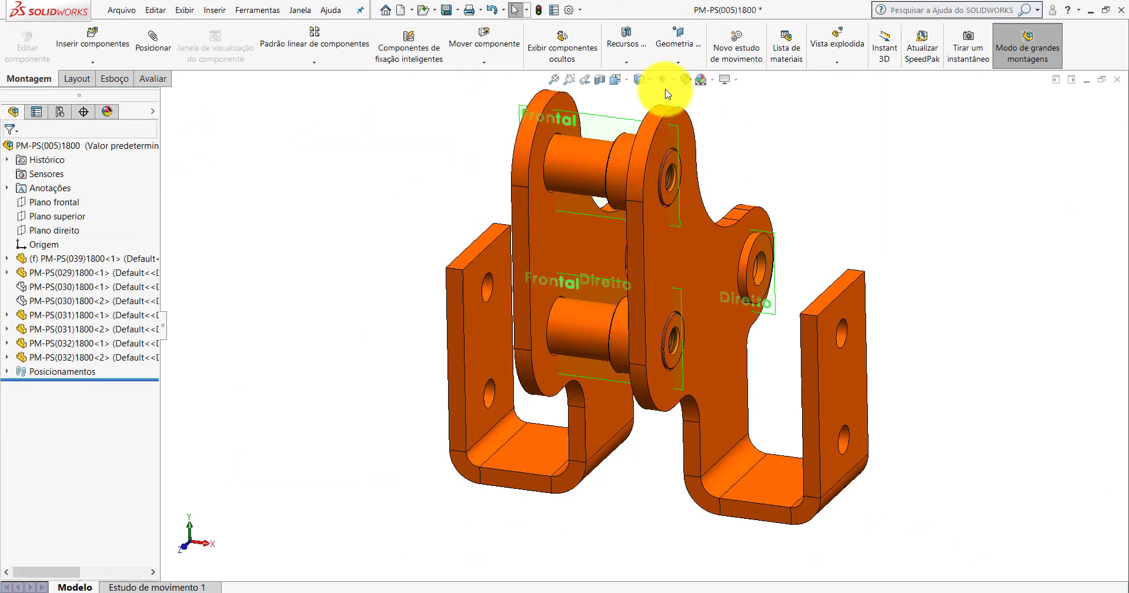
{"action": "left_click", "coordinate": [667, 86]}
{"action": "scroll", "coordinate": [724, 254], "scroll_direction": "up", "scroll_amount": 3}
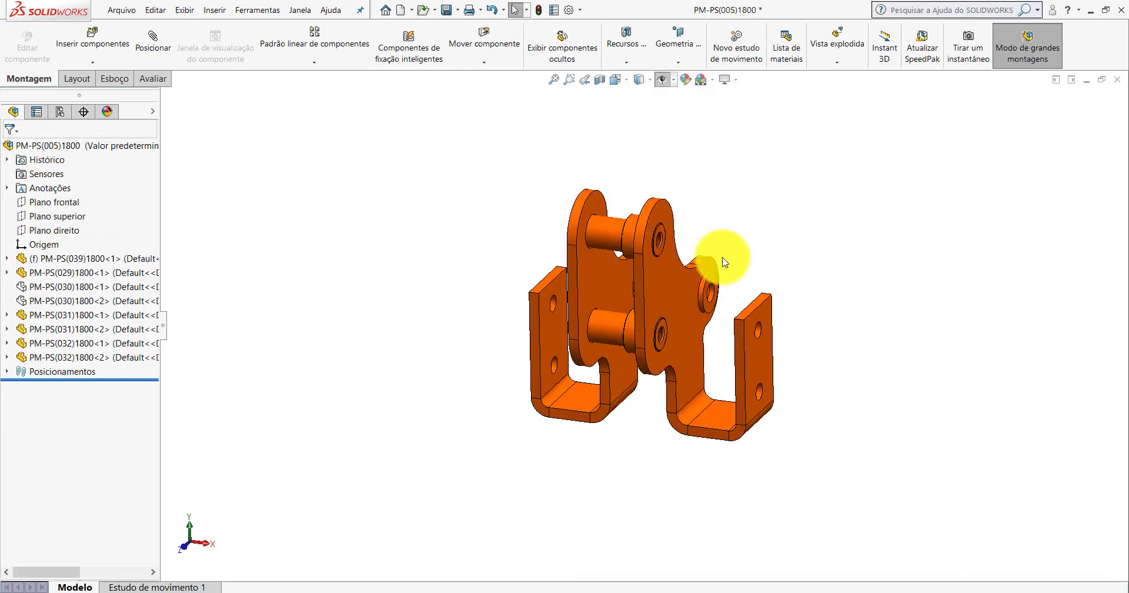
{"action": "mouse_move", "coordinate": [724, 254]}
{"action": "middle_mouse_down"}
{"action": "mouse_move", "coordinate": [639, 192]}
{"action": "mouse_move", "coordinate": [422, 225]}
{"action": "mouse_move", "coordinate": [418, 319]}
{"action": "mouse_move", "coordinate": [441, 336]}
{"action": "middle_mouse_up"}
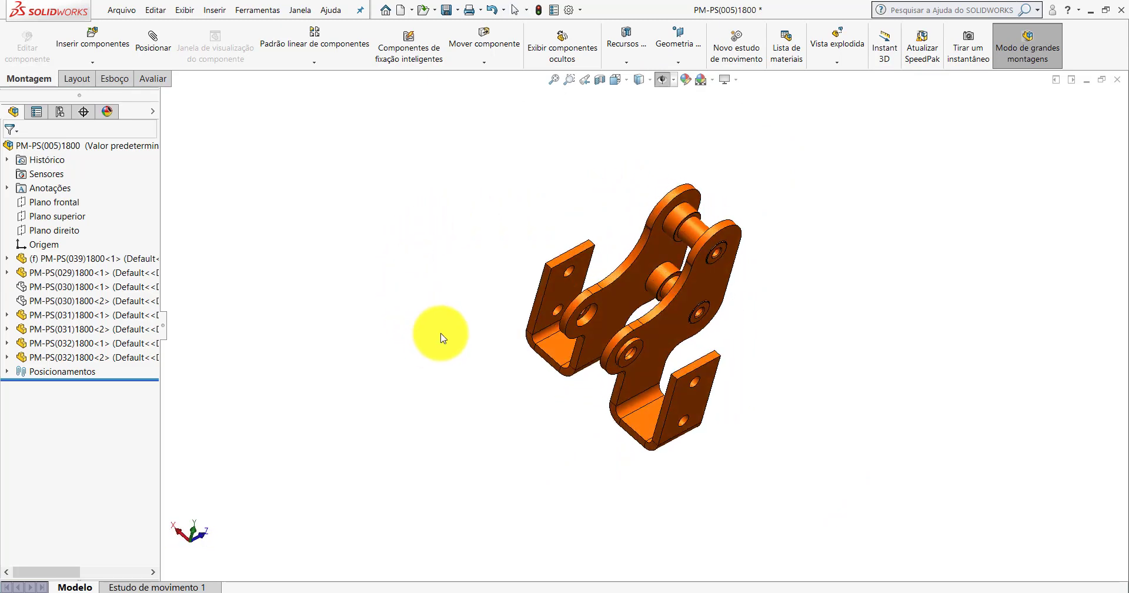
{"action": "scroll", "coordinate": [549, 262], "scroll_direction": "down", "scroll_amount": 3}
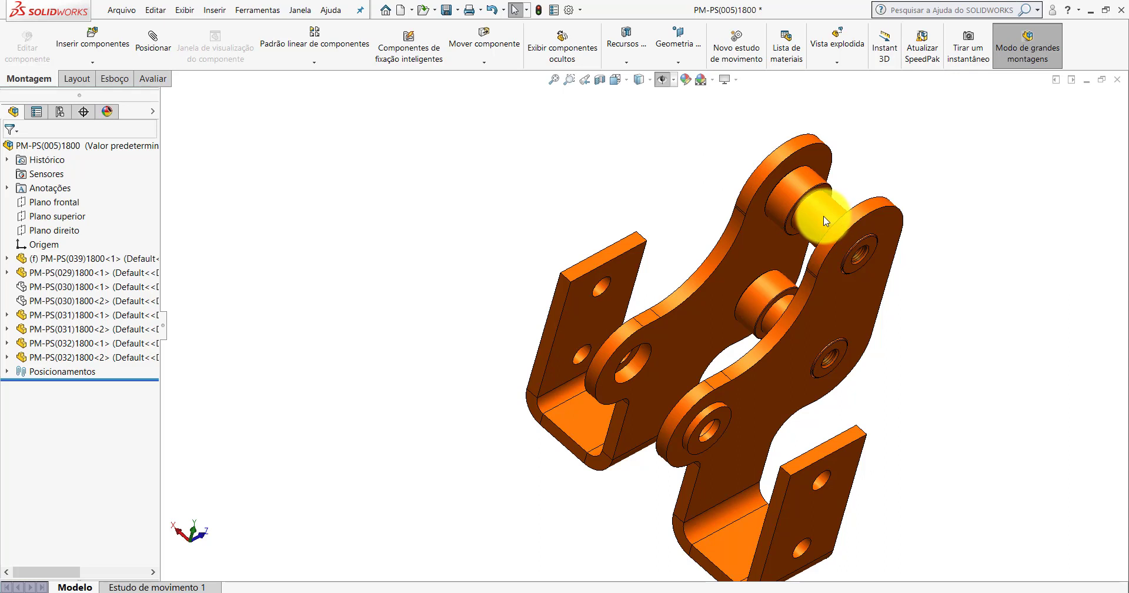
Copy a third PM-PS(032)1800 pin and mate it concentric with the bracket hole (Concêntrico7).
{"action": "mouse_move", "coordinate": [825, 221]}
{"action": "left_mouse_down"}
{"action": "mouse_move", "coordinate": [707, 196]}
{"action": "mouse_move", "coordinate": [551, 237]}
{"action": "mouse_move", "coordinate": [468, 300]}
{"action": "mouse_move", "coordinate": [434, 350]}
{"action": "left_mouse_up"}
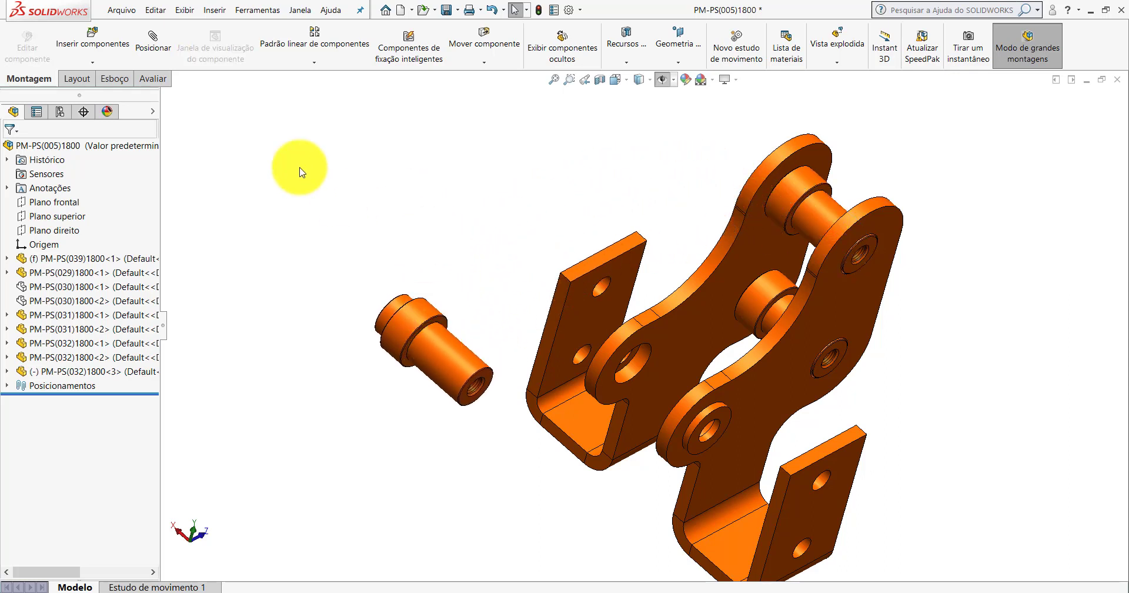
{"action": "scroll", "coordinate": [478, 348], "scroll_direction": "down", "scroll_amount": 3}
{"action": "left_click", "coordinate": [461, 316]}
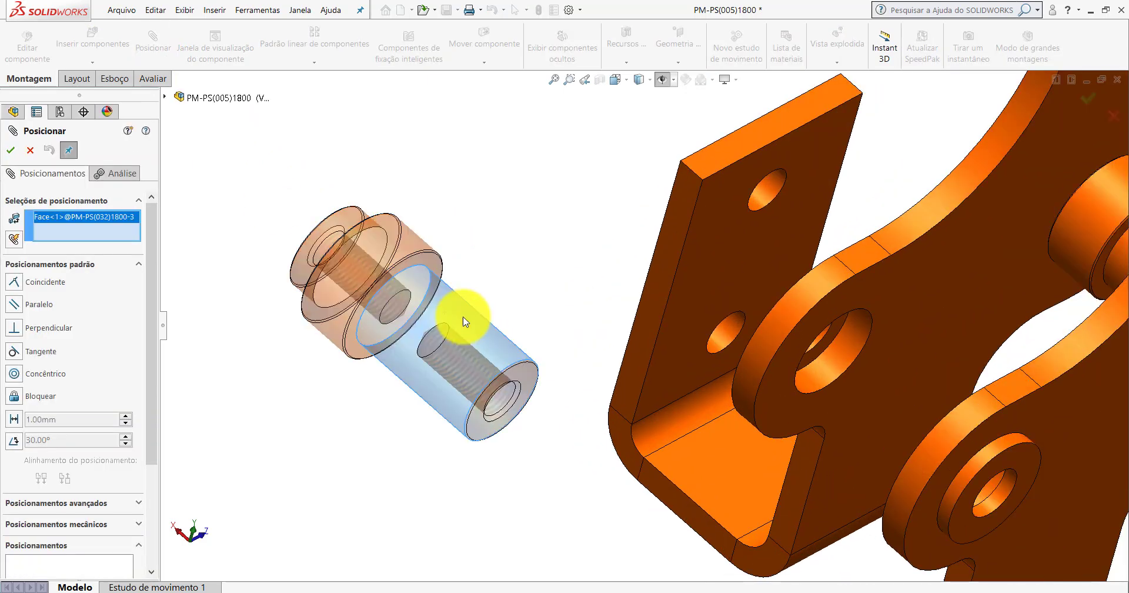
{"action": "scroll", "coordinate": [587, 333], "scroll_direction": "up", "scroll_amount": 5}
{"action": "scroll", "coordinate": [714, 348], "scroll_direction": "down", "scroll_amount": 2}
{"action": "scroll", "coordinate": [661, 267], "scroll_direction": "down", "scroll_amount": 2}
{"action": "scroll", "coordinate": [619, 294], "scroll_direction": "down", "scroll_amount": 2}
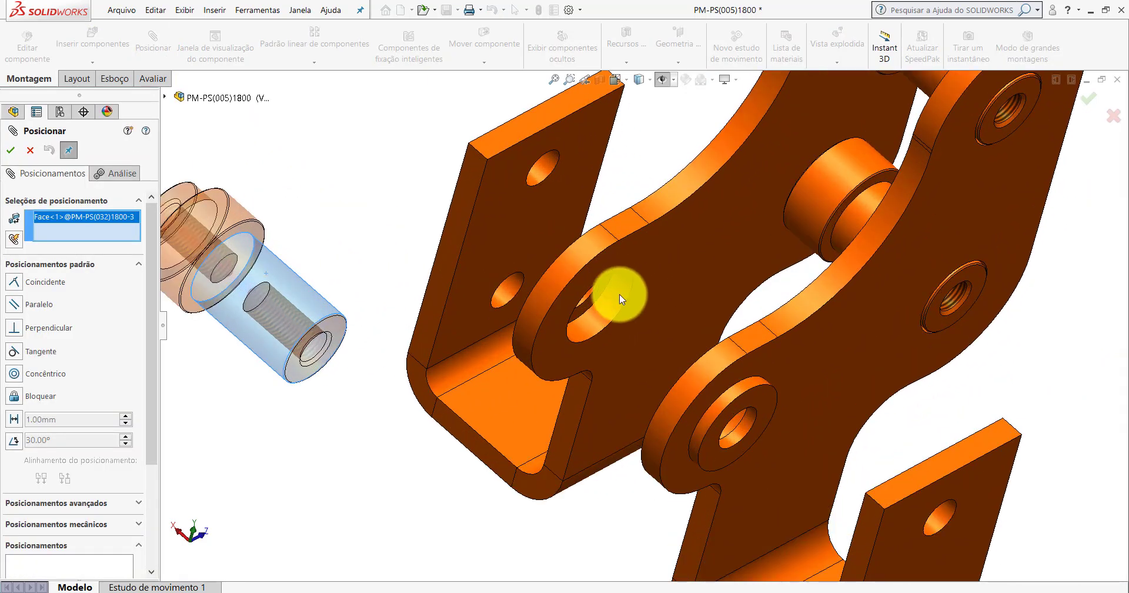
{"action": "left_click", "coordinate": [618, 293]}
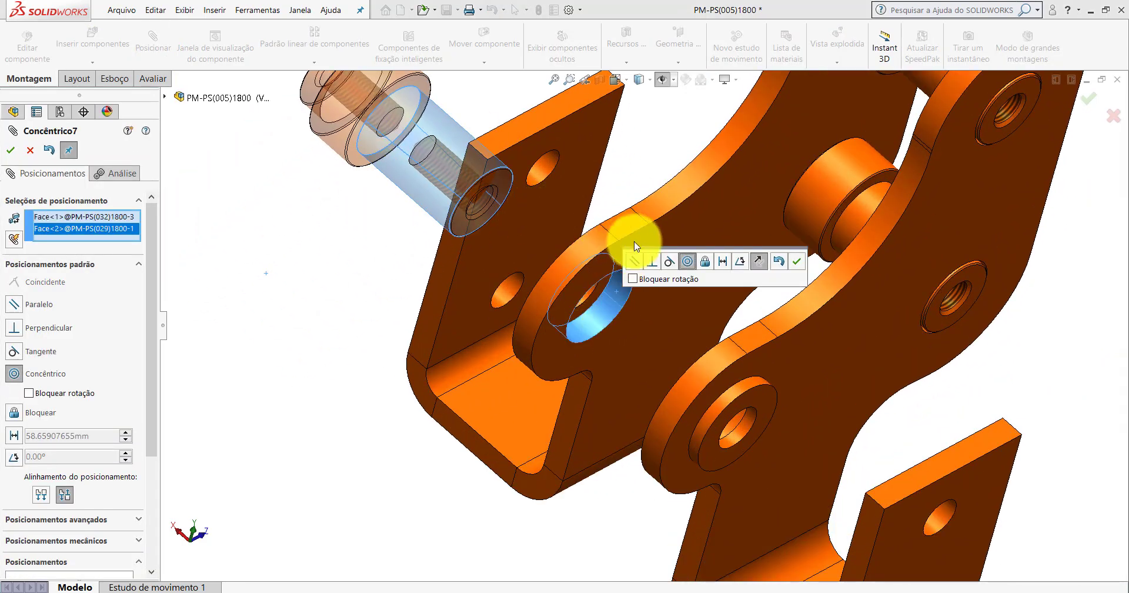
{"action": "left_click", "coordinate": [796, 261]}
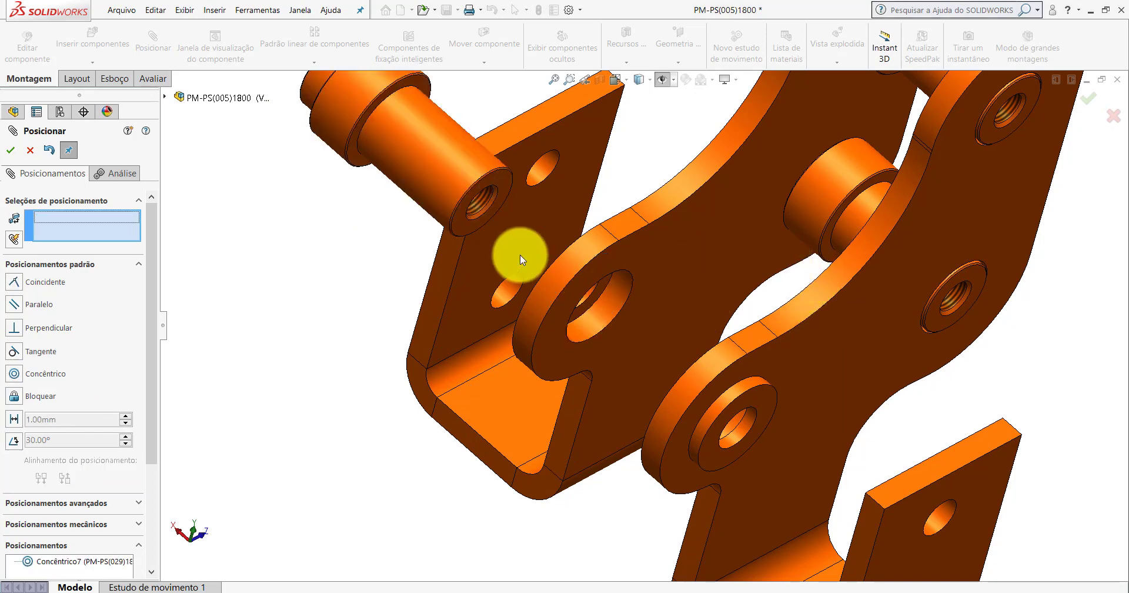
Choose an advanced Width mate and select the third pin's end and shoulder faces as width references.
{"action": "key", "text": "f"}
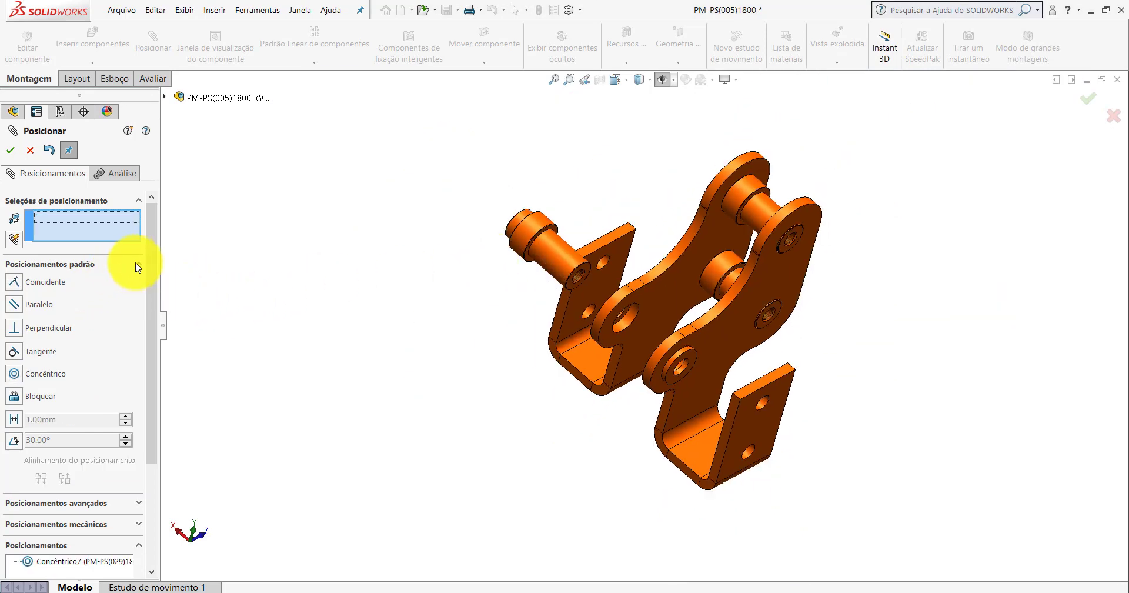
{"action": "left_click", "coordinate": [138, 266]}
{"action": "left_click", "coordinate": [147, 287]}
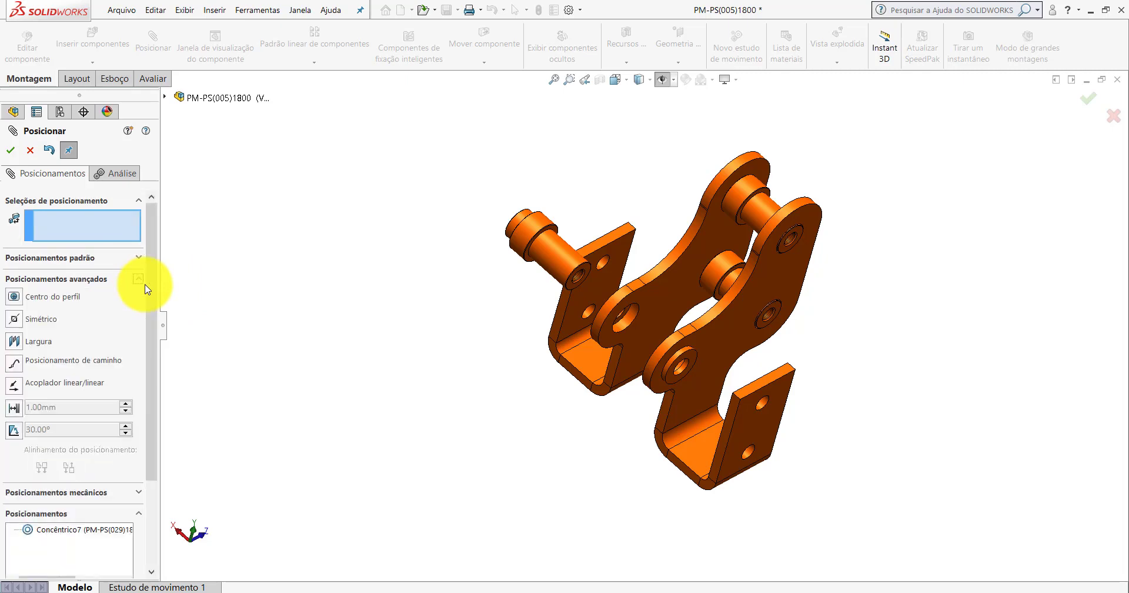
{"action": "left_click", "coordinate": [14, 342]}
{"action": "scroll", "coordinate": [600, 277], "scroll_direction": "down", "scroll_amount": 3}
{"action": "scroll", "coordinate": [588, 270], "scroll_direction": "down", "scroll_amount": 3}
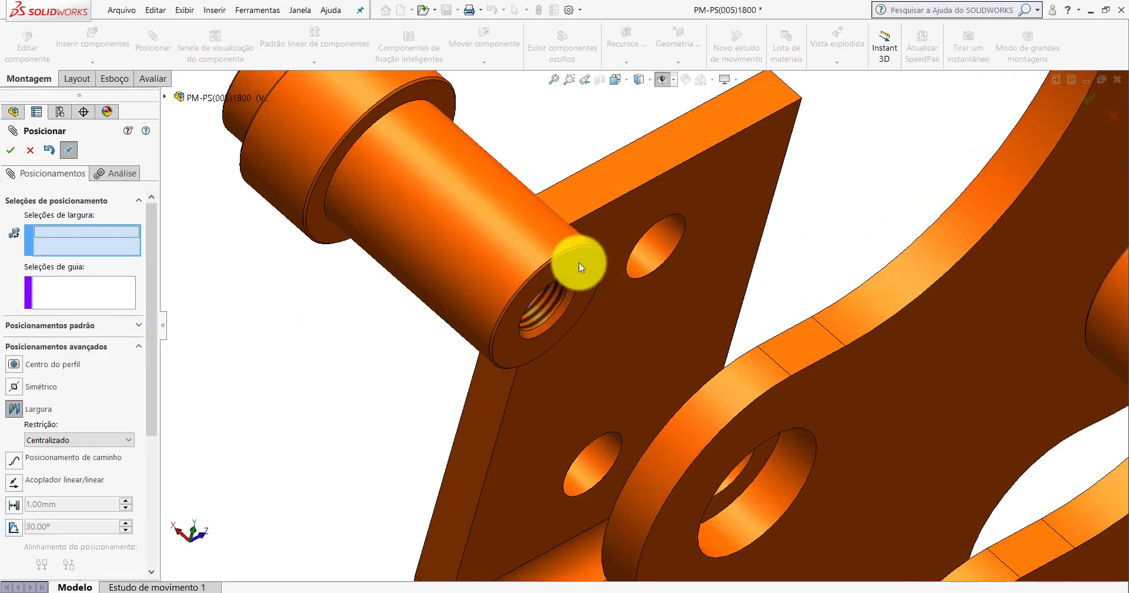
{"action": "left_click", "coordinate": [578, 262]}
{"action": "scroll", "coordinate": [578, 262], "scroll_direction": "up", "scroll_amount": 5}
{"action": "middle_click_drag", "start_coordinate": [574, 277], "coordinate": [646, 384]}
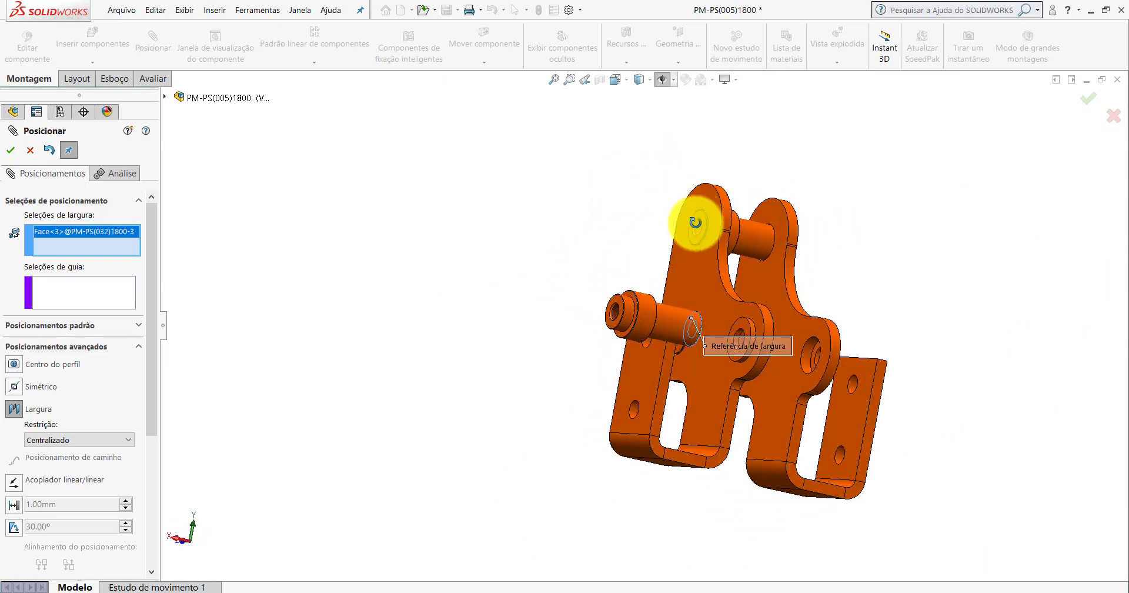
{"action": "scroll", "coordinate": [647, 383], "scroll_direction": "down", "scroll_amount": 4}
{"action": "left_click", "coordinate": [641, 307]}
Select both side plate faces as guide references and accept the centred width mate Largura3.
{"action": "scroll", "coordinate": [620, 284], "scroll_direction": "up", "scroll_amount": 2}
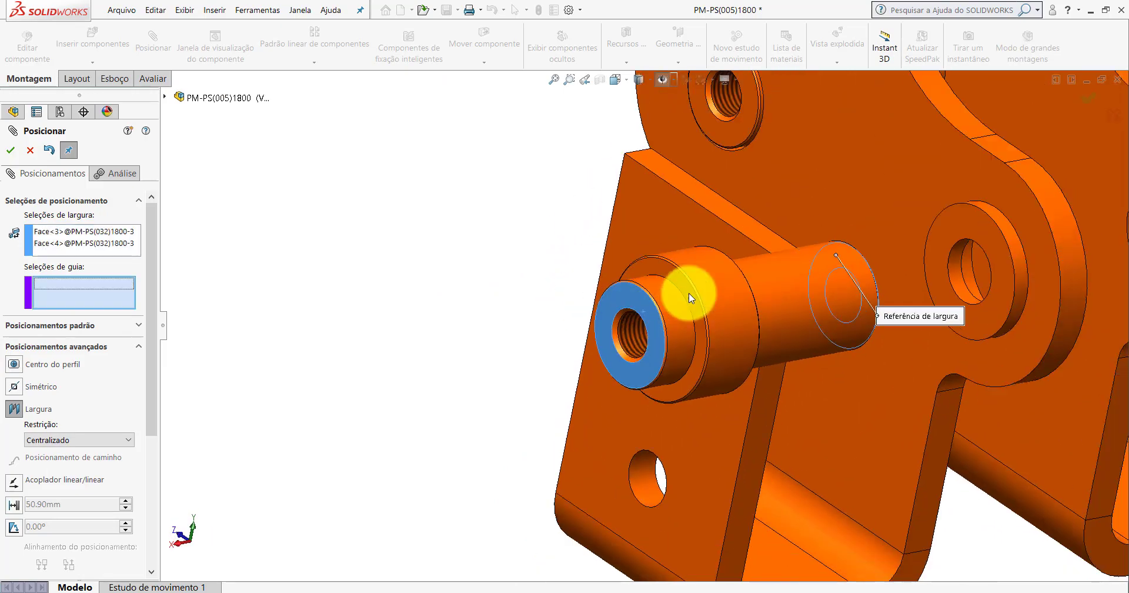
{"action": "scroll", "coordinate": [620, 284], "scroll_direction": "up", "scroll_amount": 3}
{"action": "scroll", "coordinate": [807, 293], "scroll_direction": "down", "scroll_amount": 3}
{"action": "left_click", "coordinate": [620, 256]}
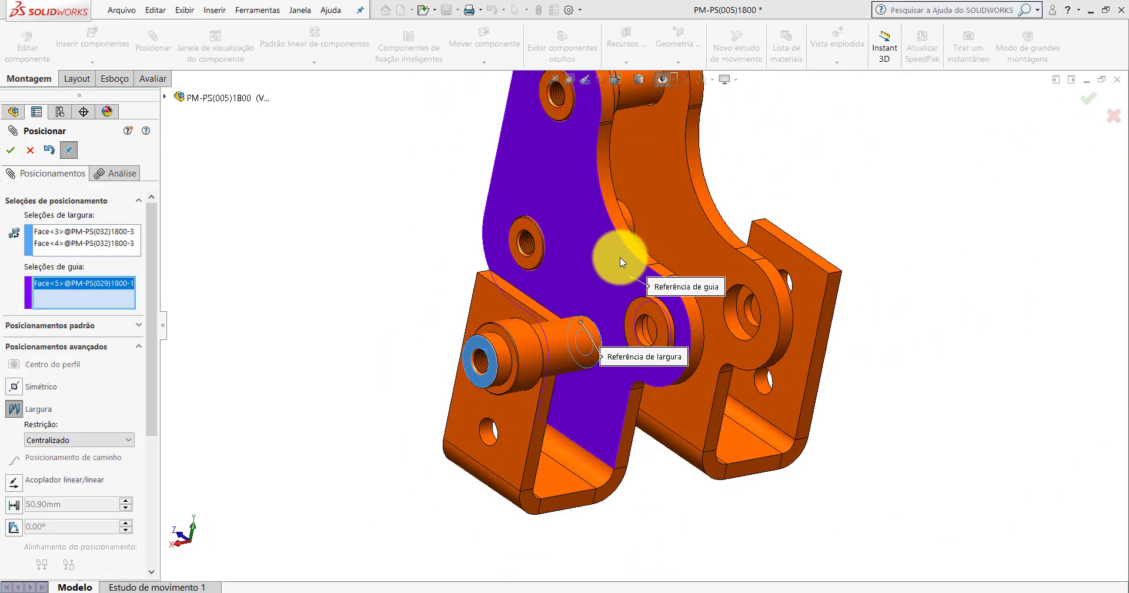
{"action": "mouse_move", "coordinate": [620, 256]}
{"action": "middle_mouse_down"}
{"action": "mouse_move", "coordinate": [542, 243]}
{"action": "mouse_move", "coordinate": [724, 254]}
{"action": "middle_mouse_up"}
{"action": "left_click", "coordinate": [758, 251]}
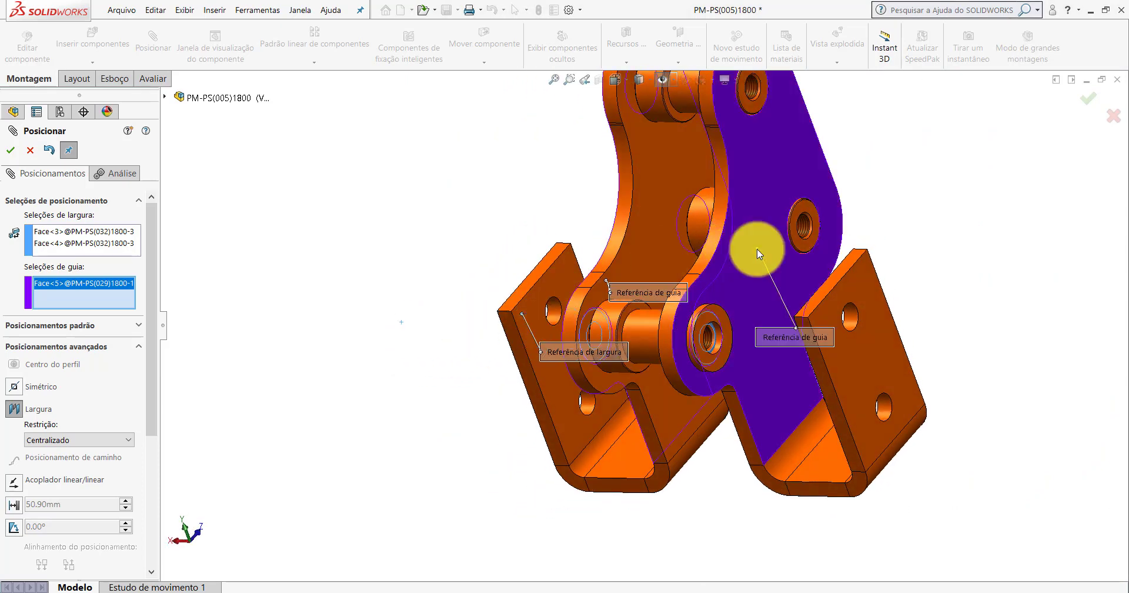
{"action": "scroll", "coordinate": [737, 318], "scroll_direction": "down", "scroll_amount": 2}
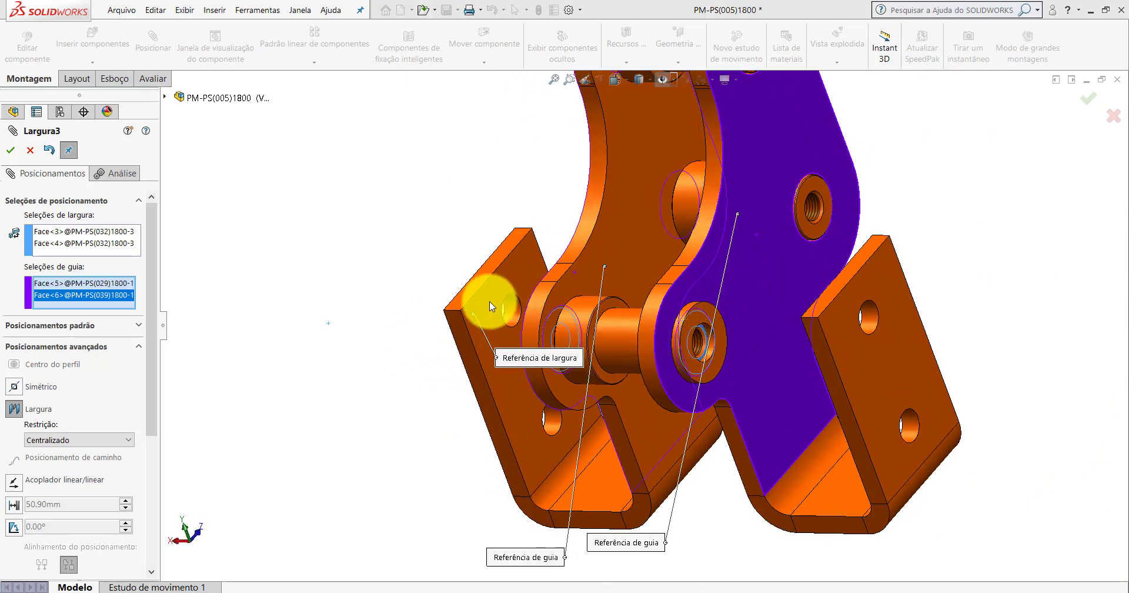
{"action": "left_click", "coordinate": [11, 150]}
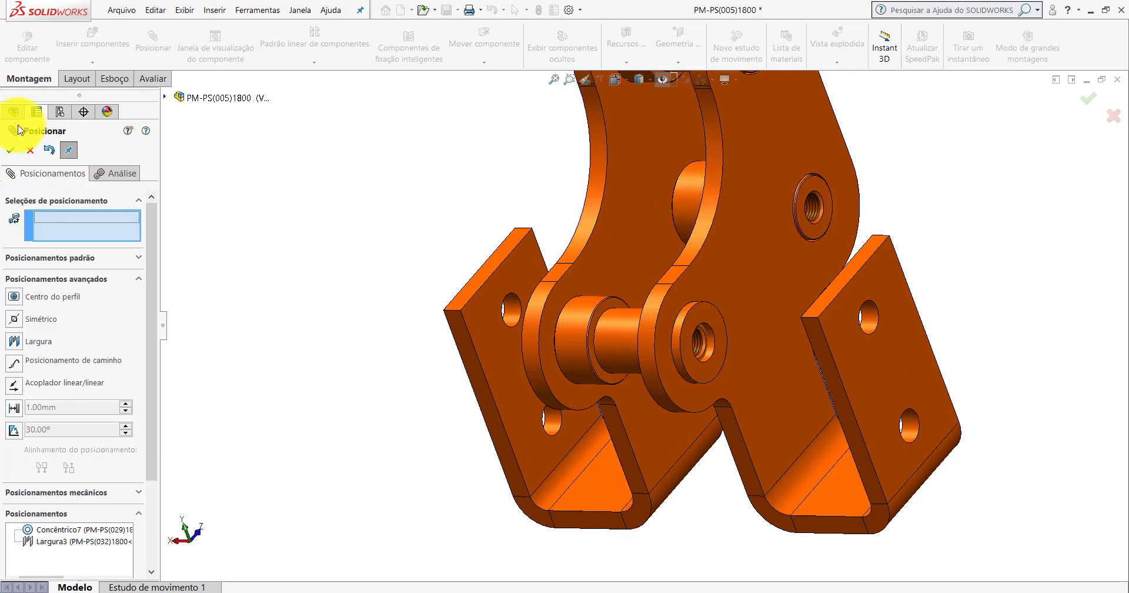
{"action": "left_click", "coordinate": [31, 151]}
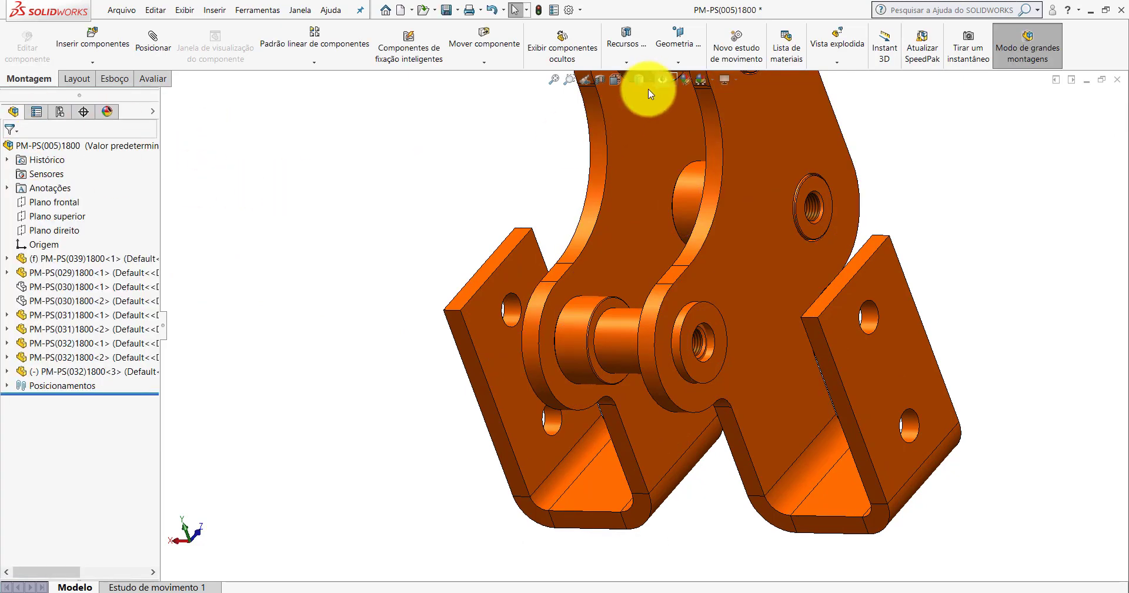
Show the planes and mate the third pin's Frontal plane parallel to the PM-PS(039)1800 slot face (Paralelo7).
{"action": "left_click", "coordinate": [663, 86]}
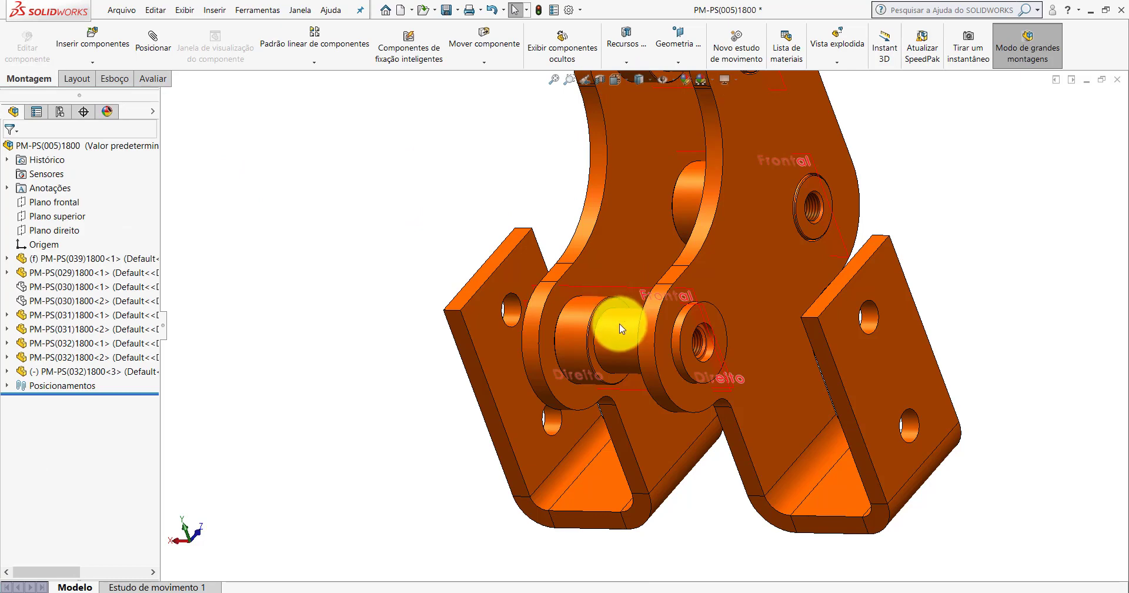
{"action": "middle_click_drag", "start_coordinate": [621, 328], "coordinate": [560, 282]}
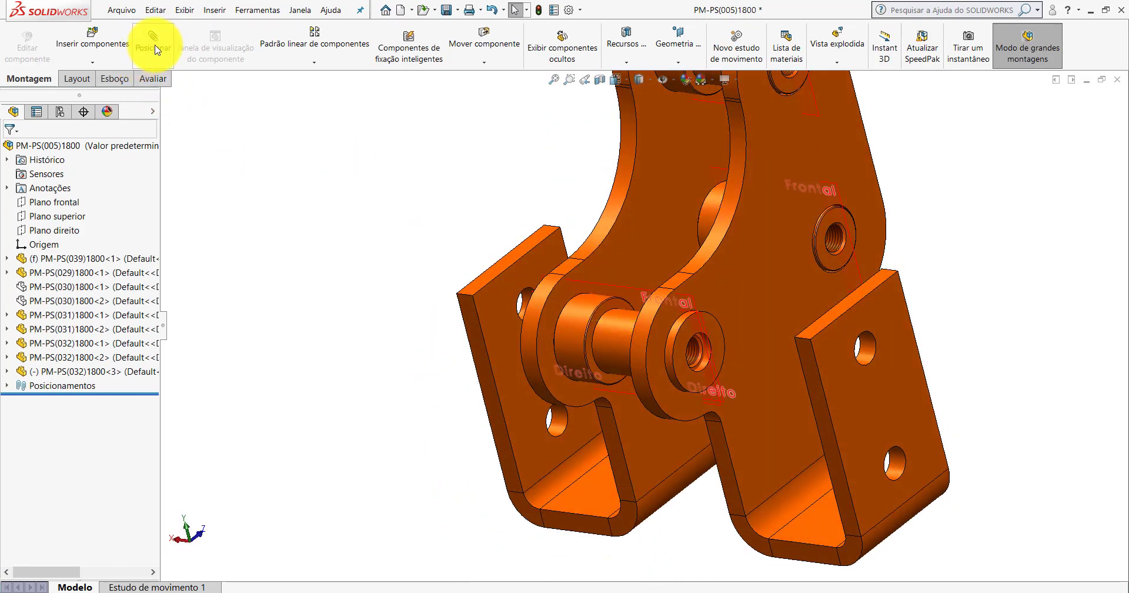
{"action": "scroll", "coordinate": [569, 289], "scroll_direction": "down", "scroll_amount": 3}
{"action": "left_click", "coordinate": [604, 256]}
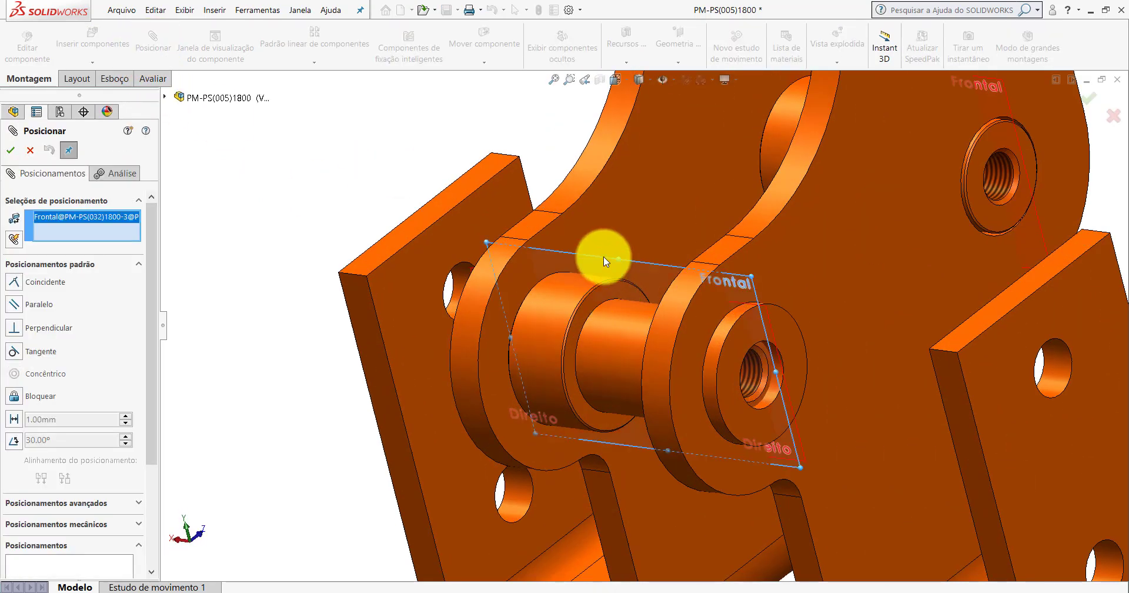
{"action": "scroll", "coordinate": [695, 365], "scroll_direction": "up", "scroll_amount": 5}
{"action": "scroll", "coordinate": [665, 407], "scroll_direction": "down", "scroll_amount": 5}
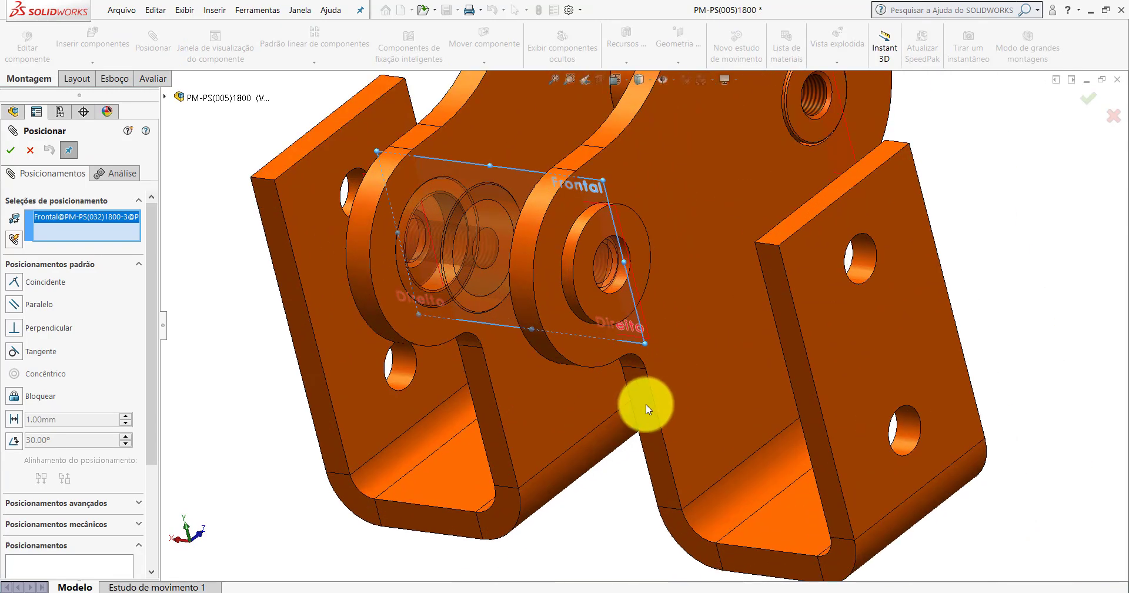
{"action": "left_click", "coordinate": [646, 404]}
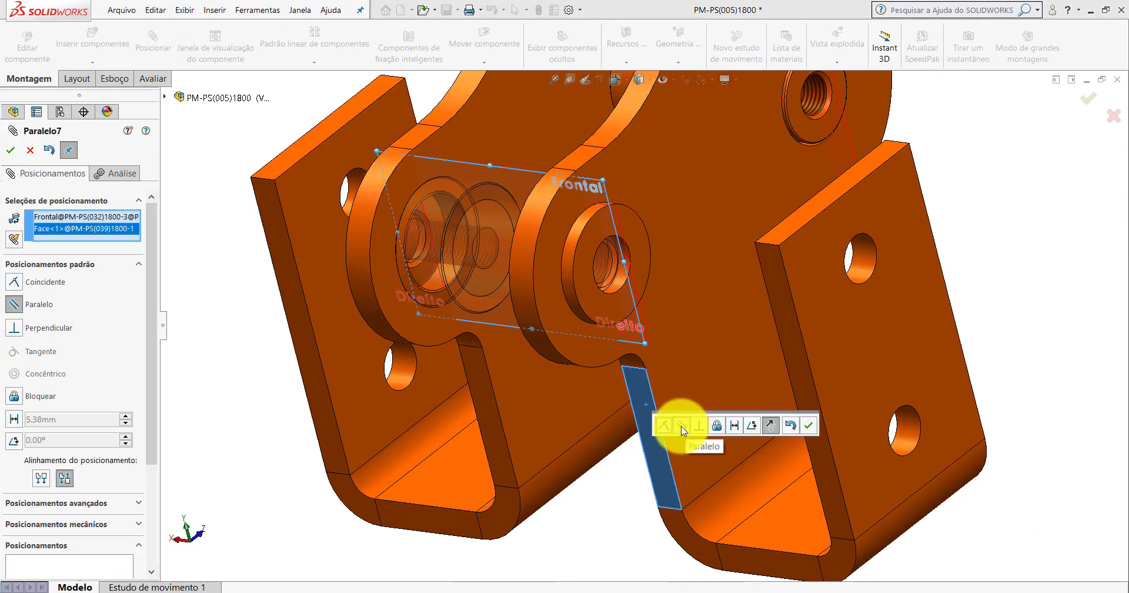
{"action": "left_click", "coordinate": [810, 426]}
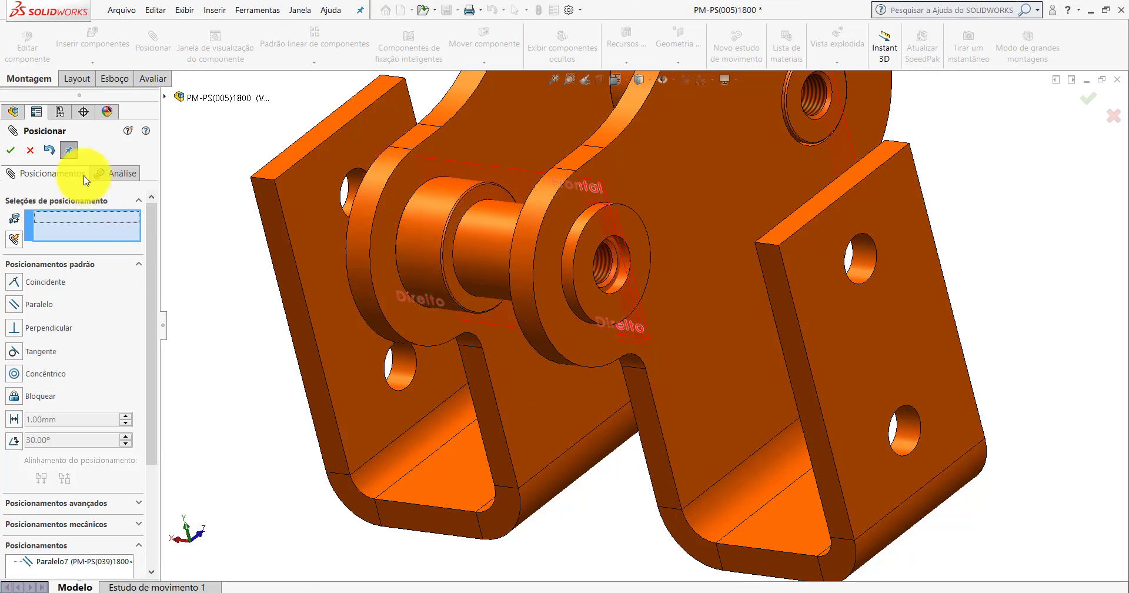
{"action": "left_click", "coordinate": [10, 150]}
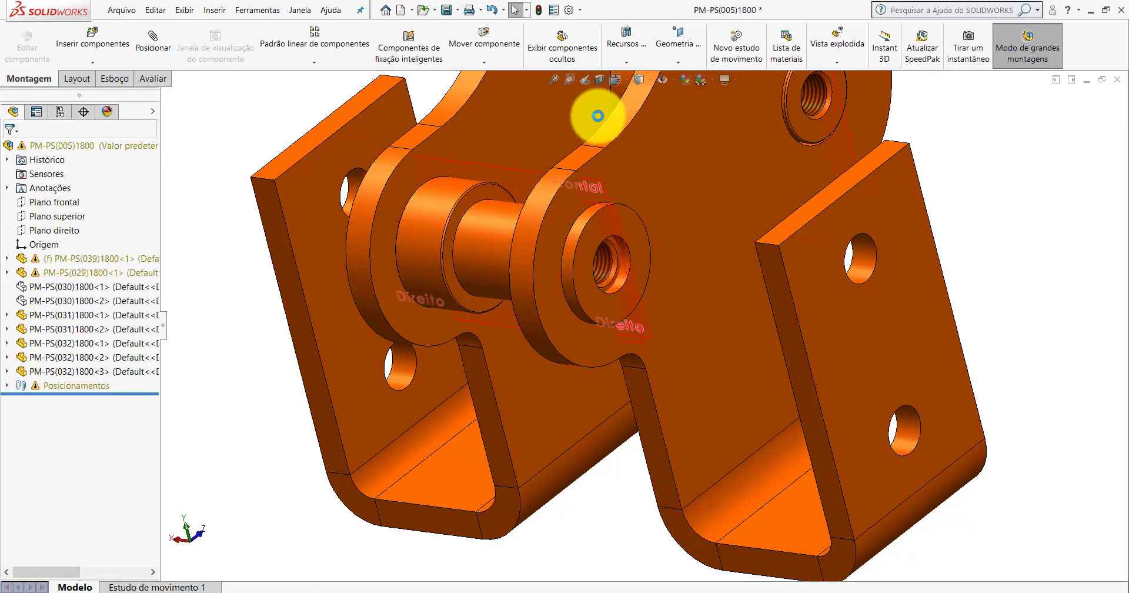
Hide the reference planes, switch to the Isometric view and save the assembly.
{"action": "left_click", "coordinate": [663, 79]}
{"action": "scroll", "coordinate": [643, 253], "scroll_direction": "up", "scroll_amount": 5}
{"action": "scroll", "coordinate": [682, 254], "scroll_direction": "up", "scroll_amount": 2}
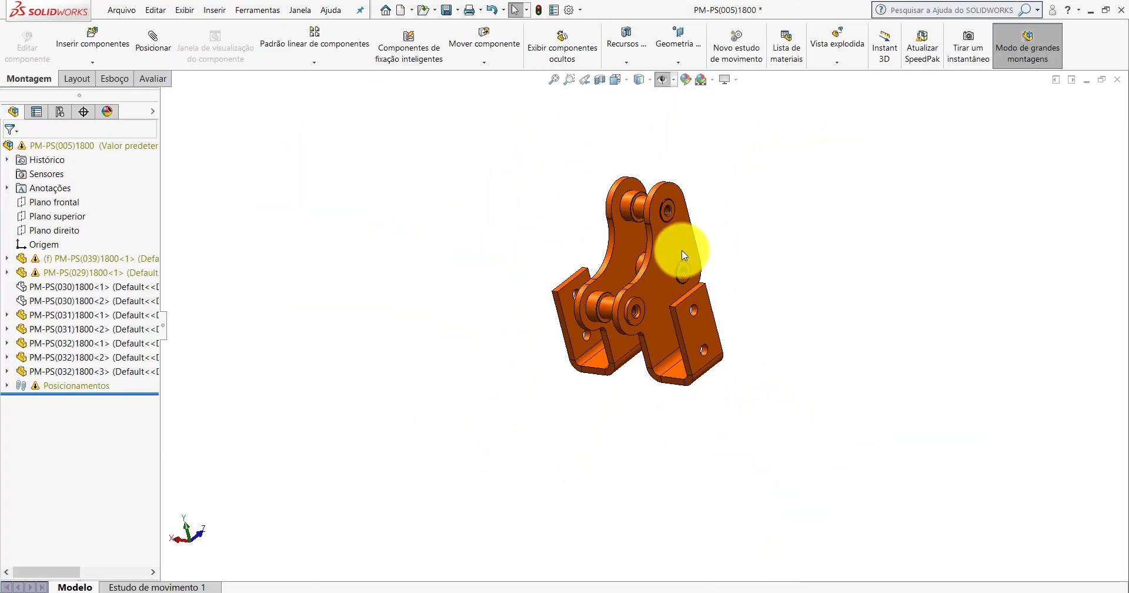
{"action": "middle_click_drag", "start_coordinate": [682, 253], "coordinate": [937, 221]}
{"action": "left_click", "coordinate": [616, 80]}
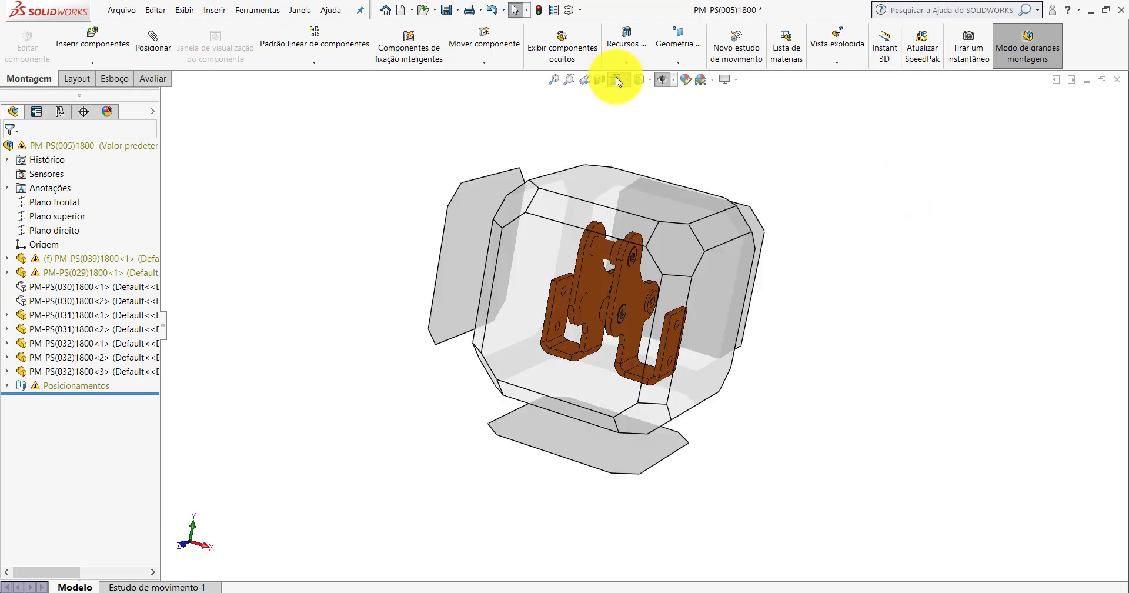
{"action": "left_click", "coordinate": [676, 109]}
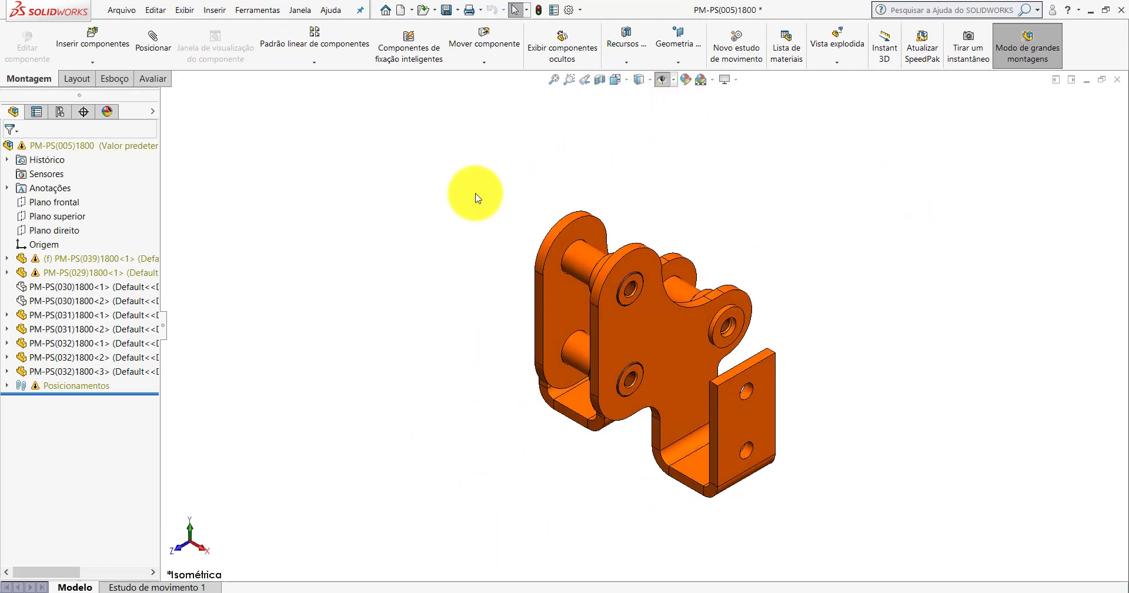
{"action": "left_click", "coordinate": [446, 12]}
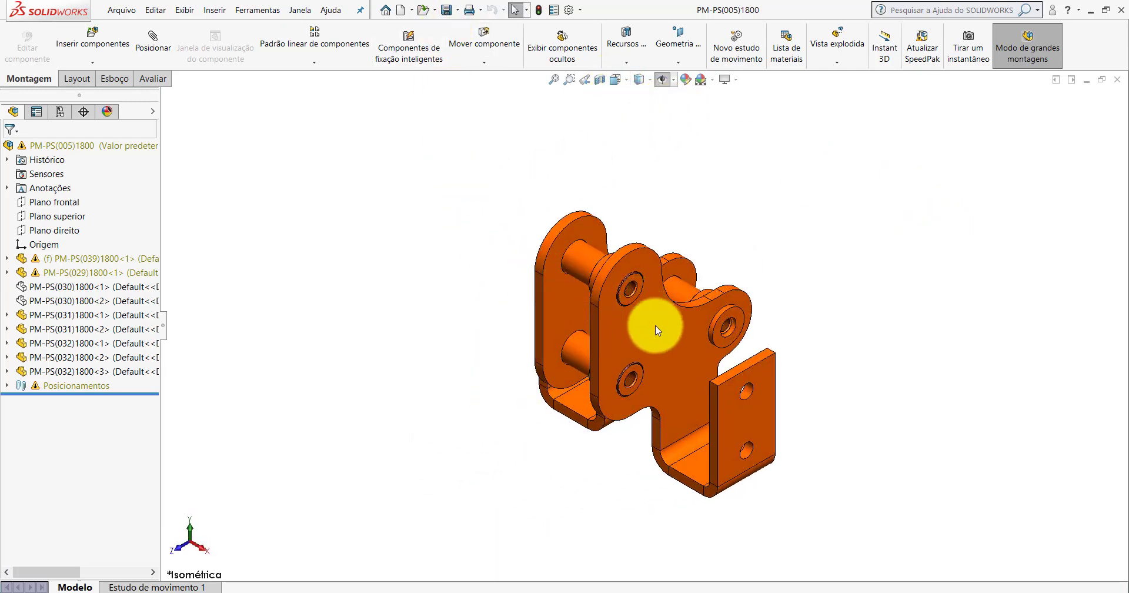
Check the spacer ring on the PM-PS(005)1600 reference assembly, then return to PM-PS(005)1800.
{"action": "scroll", "coordinate": [656, 329], "scroll_direction": "down", "scroll_amount": 3}
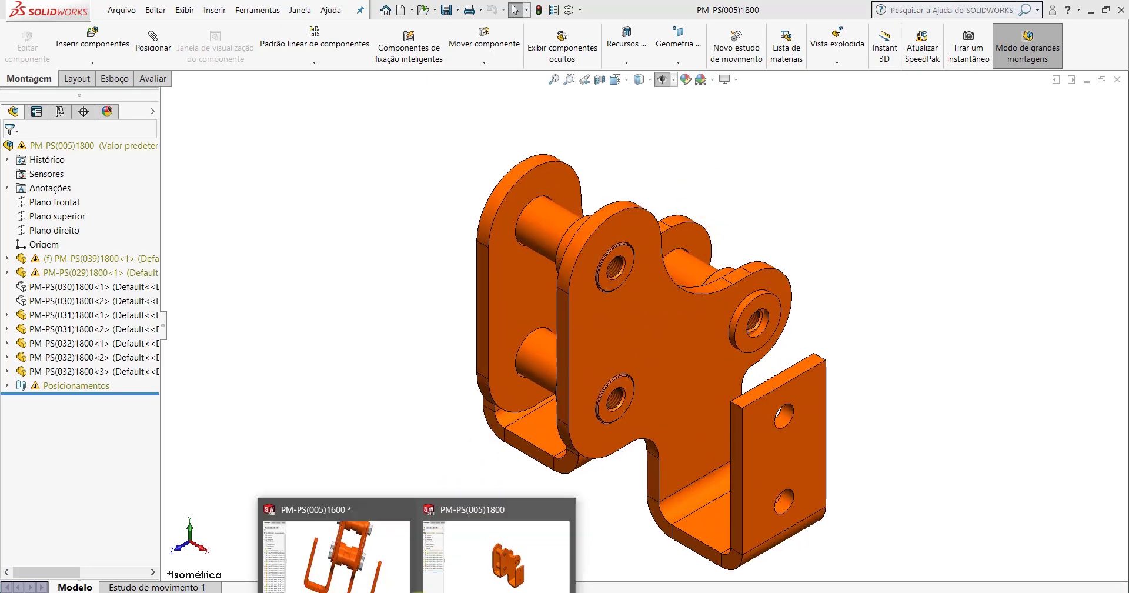
{"action": "left_click", "coordinate": [335, 553]}
{"action": "scroll", "coordinate": [637, 206], "scroll_direction": "up", "scroll_amount": 3}
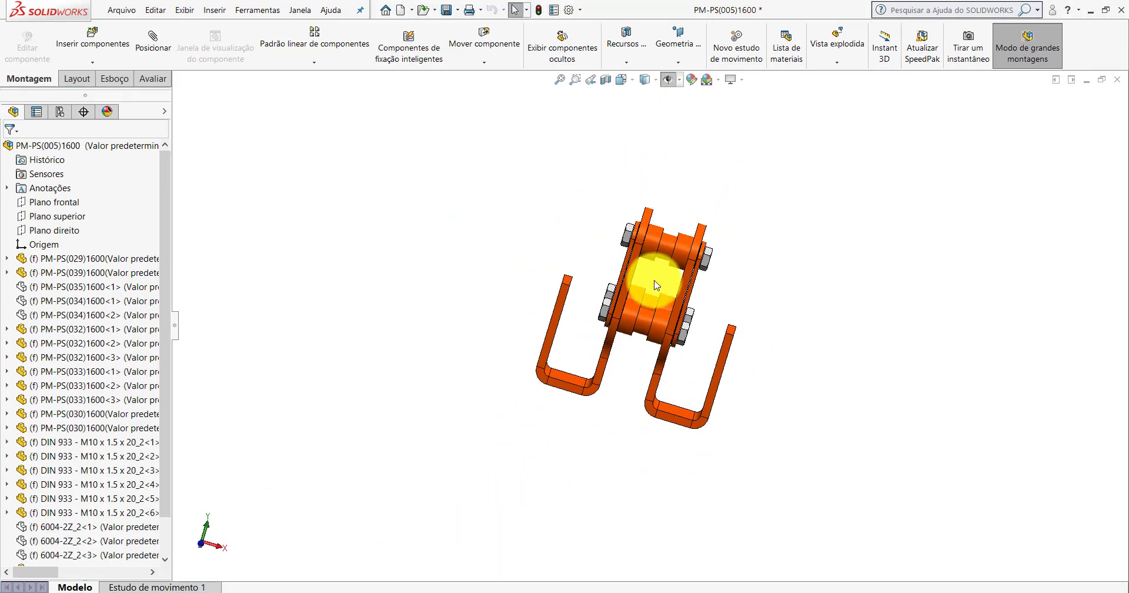
{"action": "scroll", "coordinate": [650, 198], "scroll_direction": "down", "scroll_amount": 2}
{"action": "mouse_move", "coordinate": [650, 199]}
{"action": "middle_mouse_down"}
{"action": "mouse_move", "coordinate": [597, 176]}
{"action": "mouse_move", "coordinate": [587, 212]}
{"action": "middle_mouse_up"}
{"action": "scroll", "coordinate": [556, 335], "scroll_direction": "down", "scroll_amount": 3}
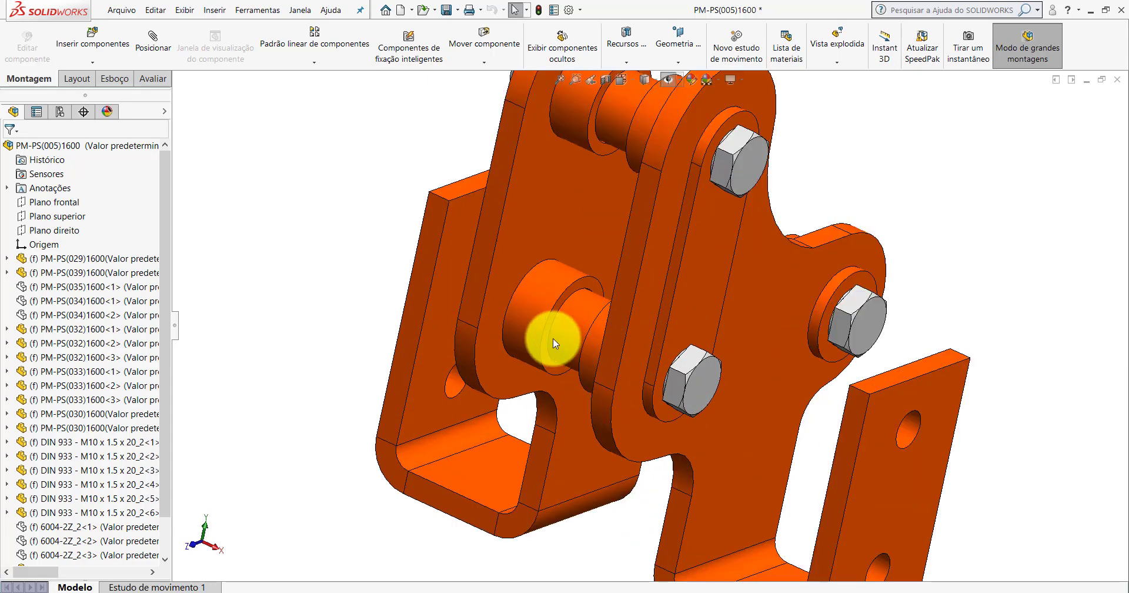
{"action": "left_click", "coordinate": [543, 312]}
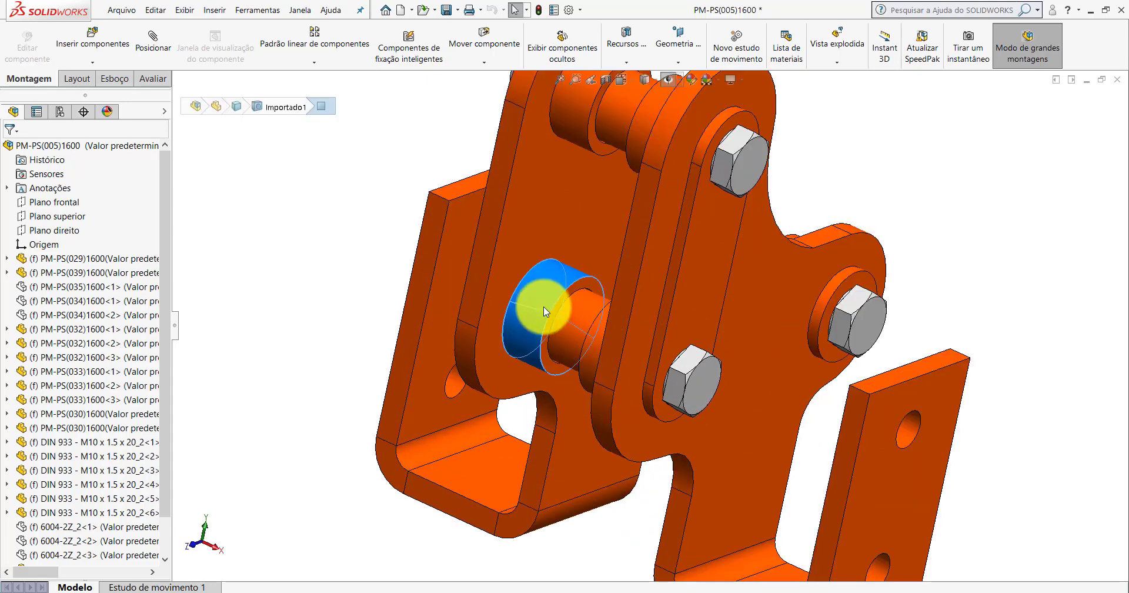
{"action": "left_click", "coordinate": [371, 242]}
{"action": "left_click", "coordinate": [459, 558]}
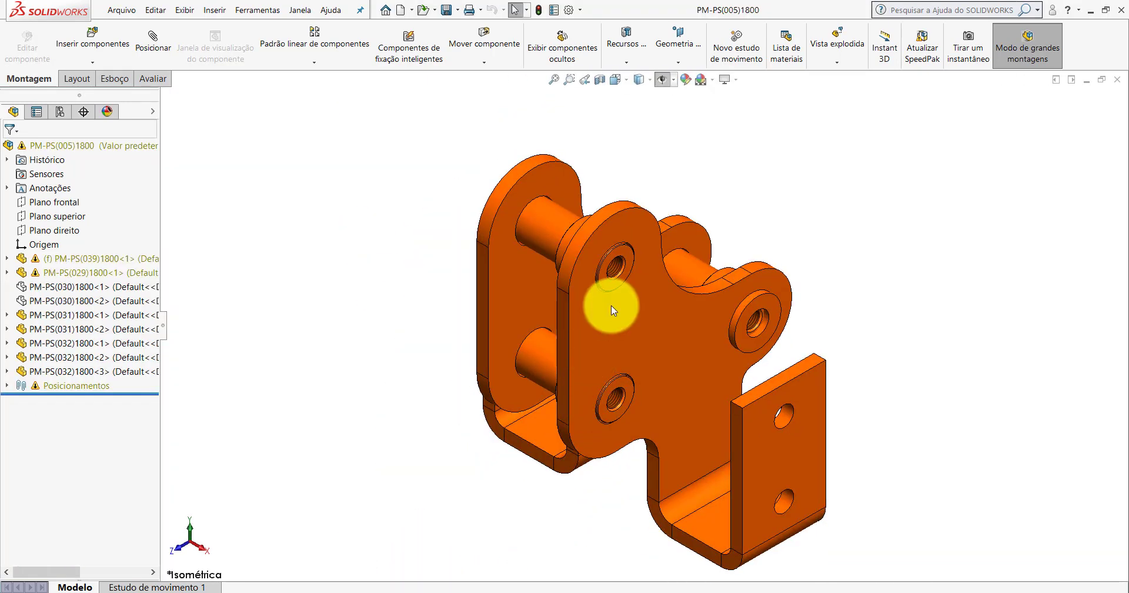
Insert the PM-PS(033)1800 spacer ring part and place it loose beside the side plates.
{"action": "left_click", "coordinate": [95, 38]}
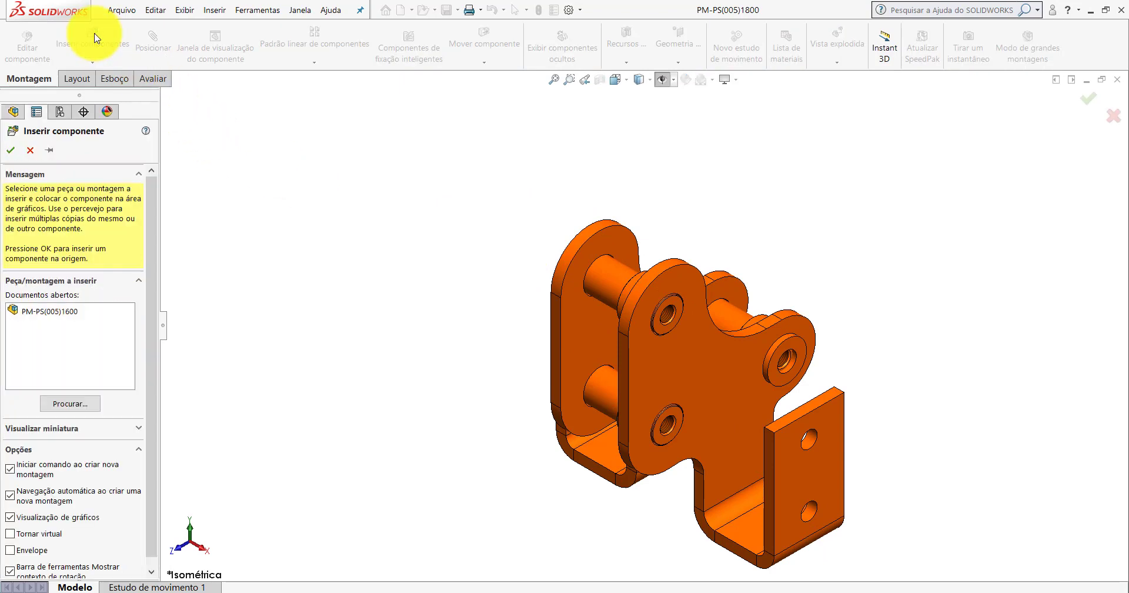
{"action": "left_click", "coordinate": [70, 404]}
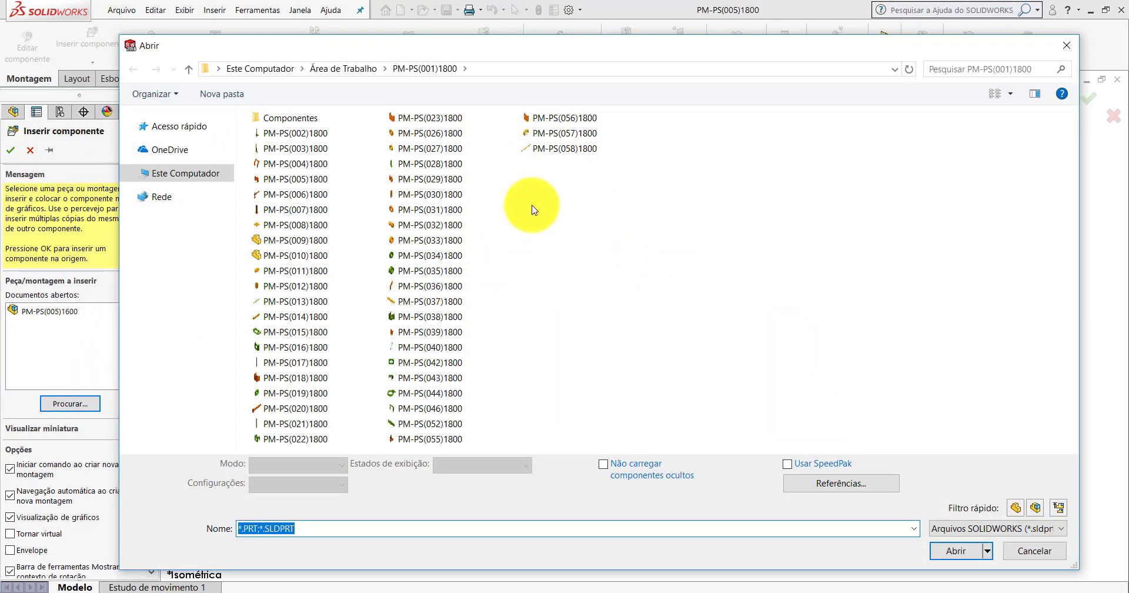
{"action": "double_click", "coordinate": [427, 240]}
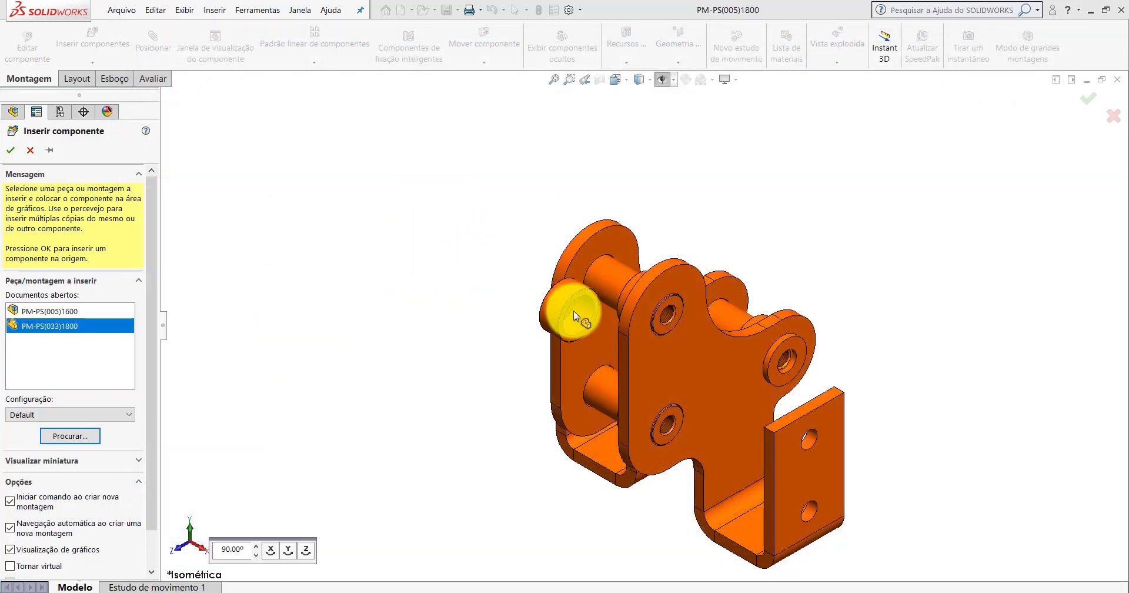
{"action": "scroll", "coordinate": [499, 291], "scroll_direction": "down", "scroll_amount": 5}
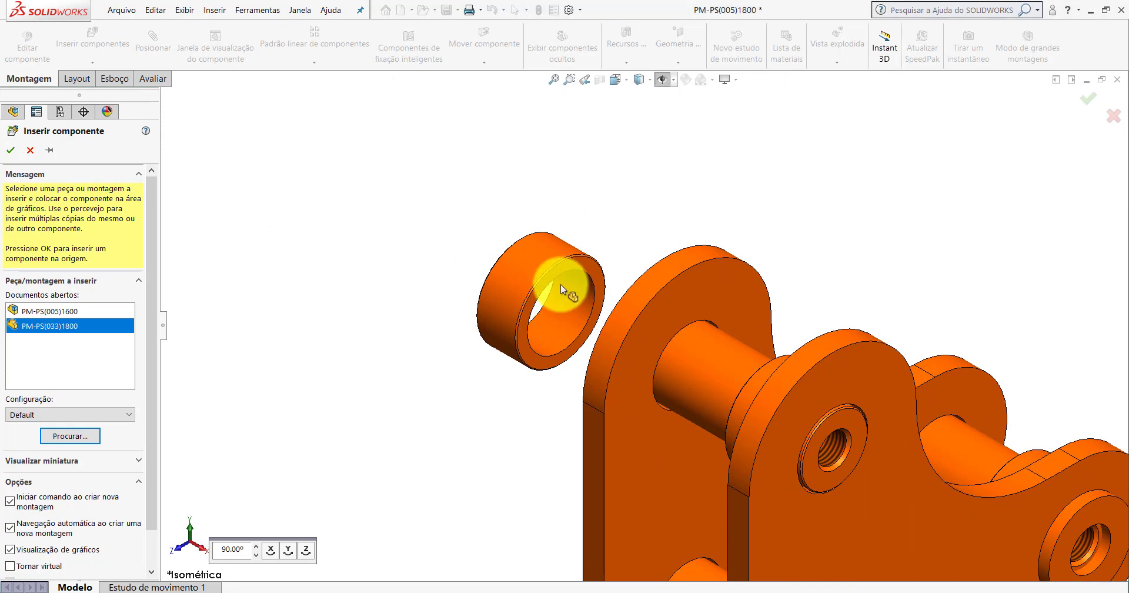
{"action": "left_click", "coordinate": [538, 291]}
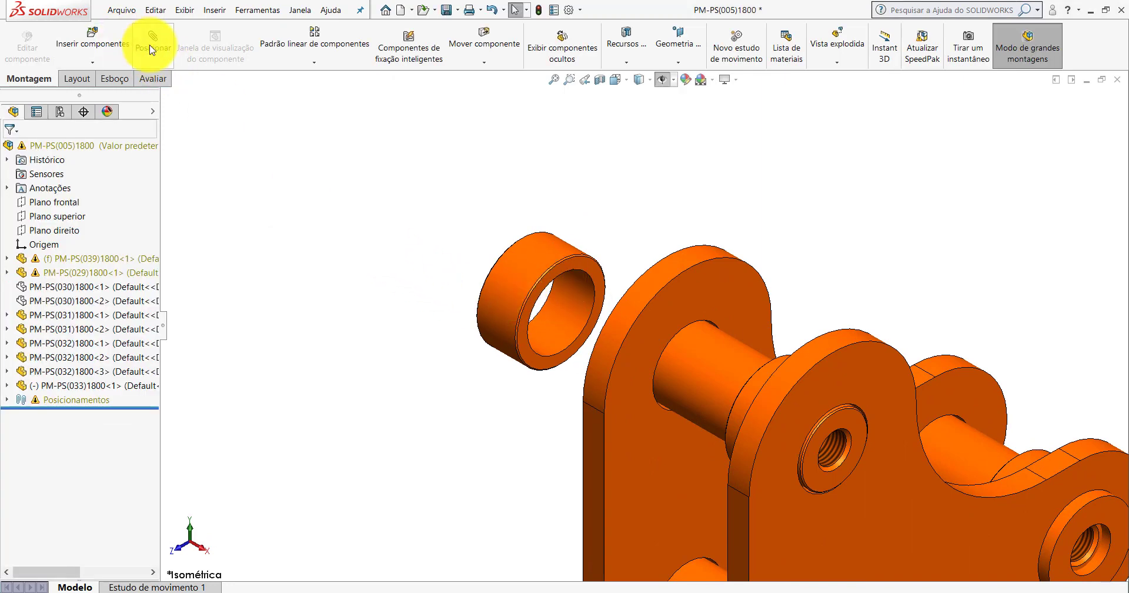
Mate the spacer ring's bore concentric with the shaft.
{"action": "left_click", "coordinate": [152, 40]}
{"action": "left_click", "coordinate": [566, 302]}
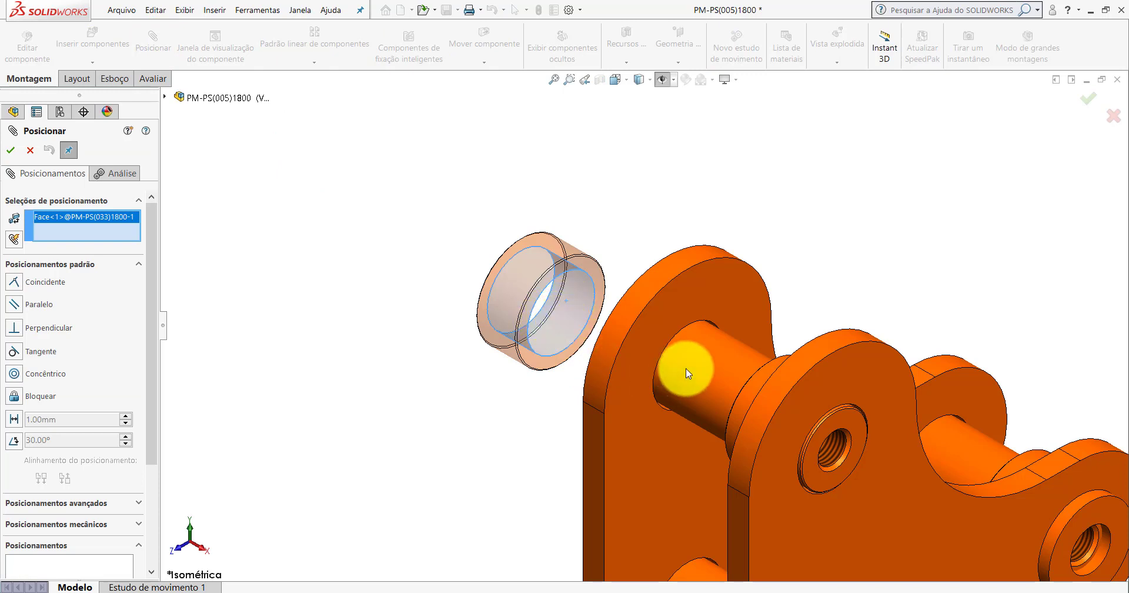
{"action": "left_click", "coordinate": [711, 351]}
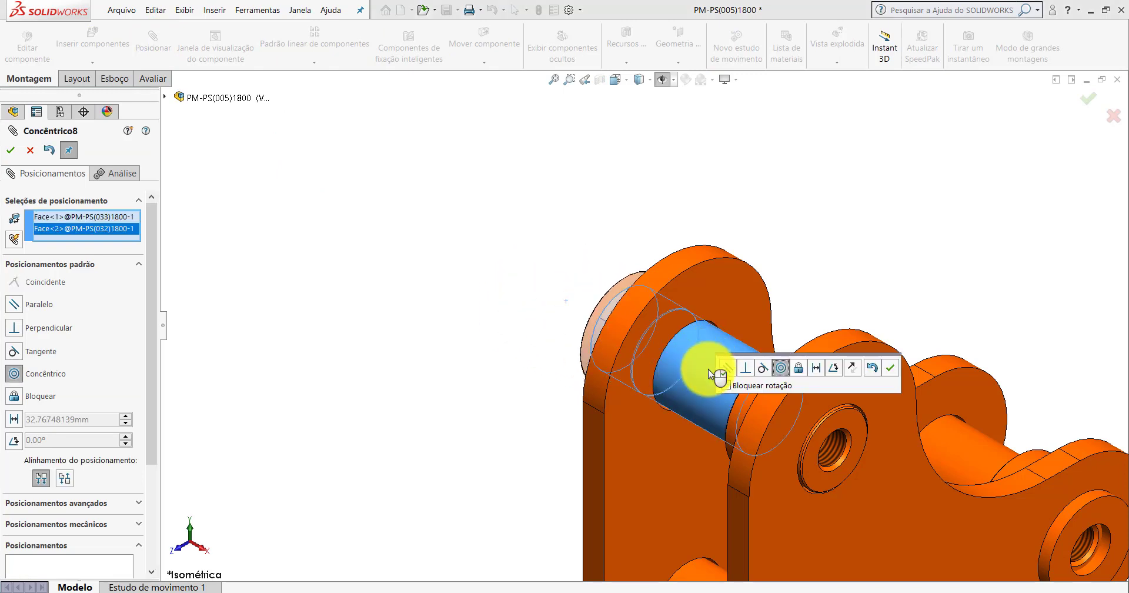
{"action": "left_click", "coordinate": [890, 369]}
{"action": "scroll", "coordinate": [597, 282], "scroll_direction": "down", "scroll_amount": 3}
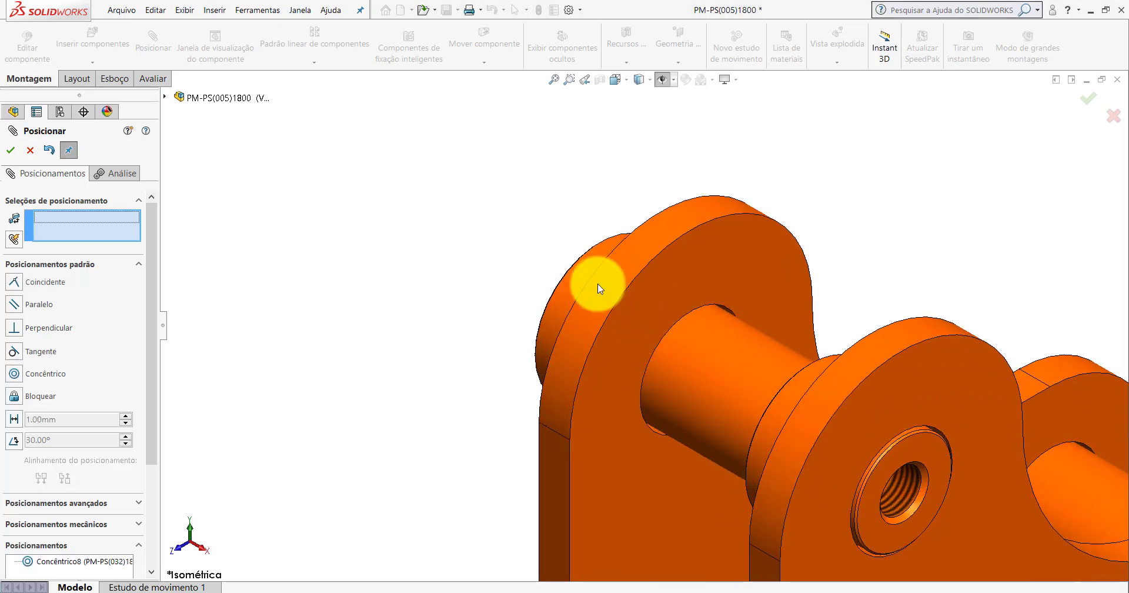
{"action": "left_click", "coordinate": [707, 331]}
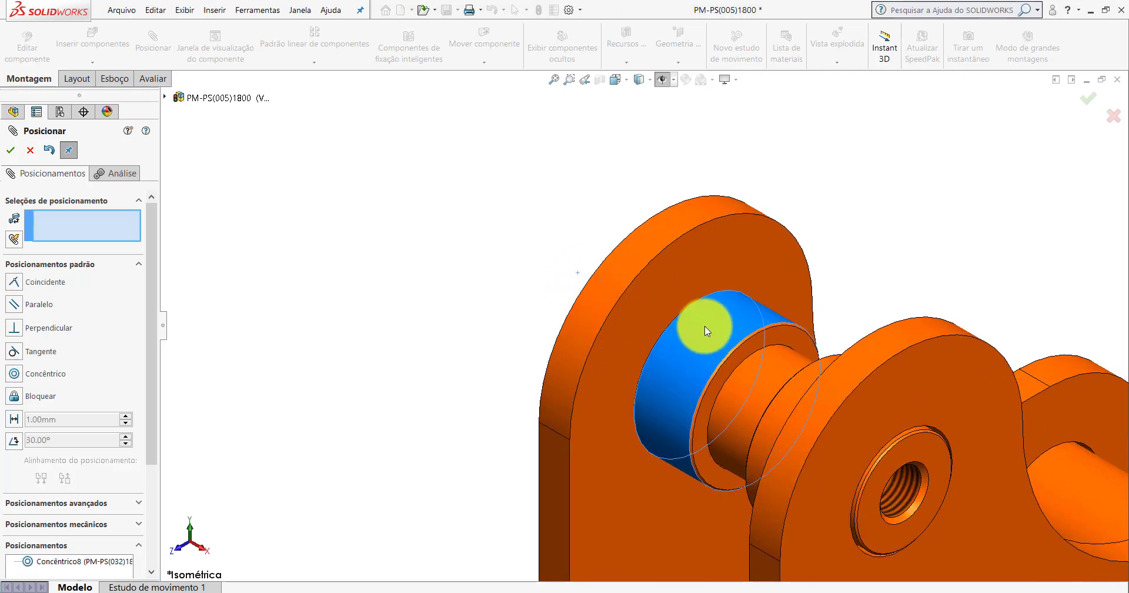
Make the ring's end face coincident, flush with the side plate face.
{"action": "left_click", "coordinate": [714, 271]}
{"action": "mouse_move", "coordinate": [714, 270]}
{"action": "middle_mouse_down"}
{"action": "mouse_move", "coordinate": [718, 255]}
{"action": "mouse_move", "coordinate": [817, 211]}
{"action": "mouse_move", "coordinate": [788, 322]}
{"action": "middle_mouse_up"}
{"action": "left_click", "coordinate": [772, 313]}
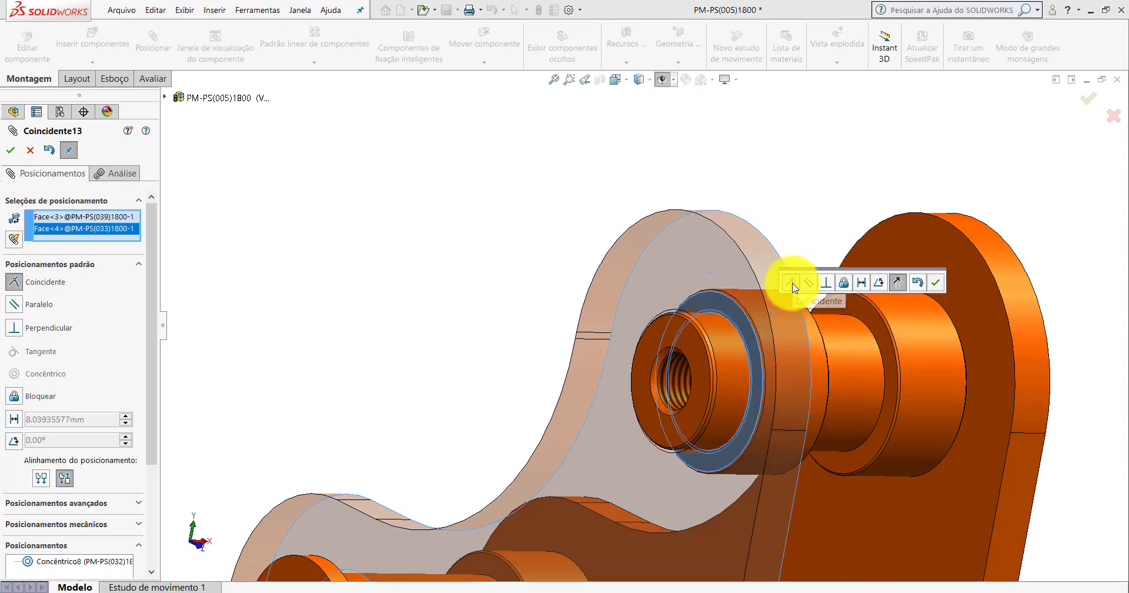
{"action": "left_click", "coordinate": [936, 282]}
Show the planes and make the ring's Frontal plane coincident with the shaft's Frontal plane (Coincidente14).
{"action": "scroll", "coordinate": [681, 356], "scroll_direction": "up", "scroll_amount": 5}
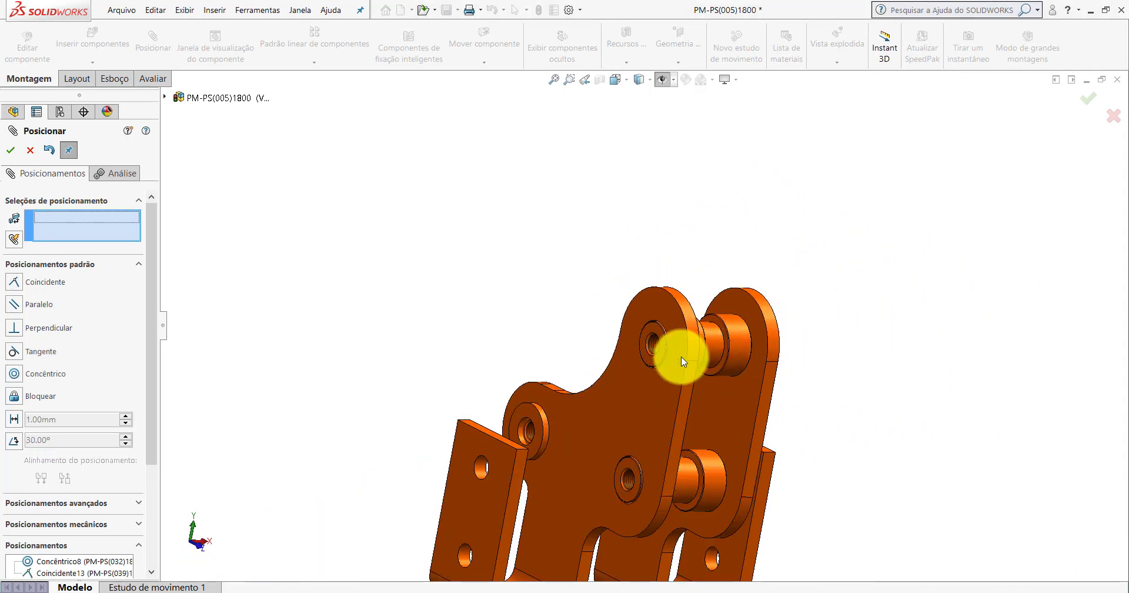
{"action": "mouse_move", "coordinate": [681, 356]}
{"action": "middle_mouse_down"}
{"action": "mouse_move", "coordinate": [597, 306]}
{"action": "mouse_move", "coordinate": [723, 315]}
{"action": "middle_mouse_up"}
{"action": "scroll", "coordinate": [723, 315], "scroll_direction": "up", "scroll_amount": 3}
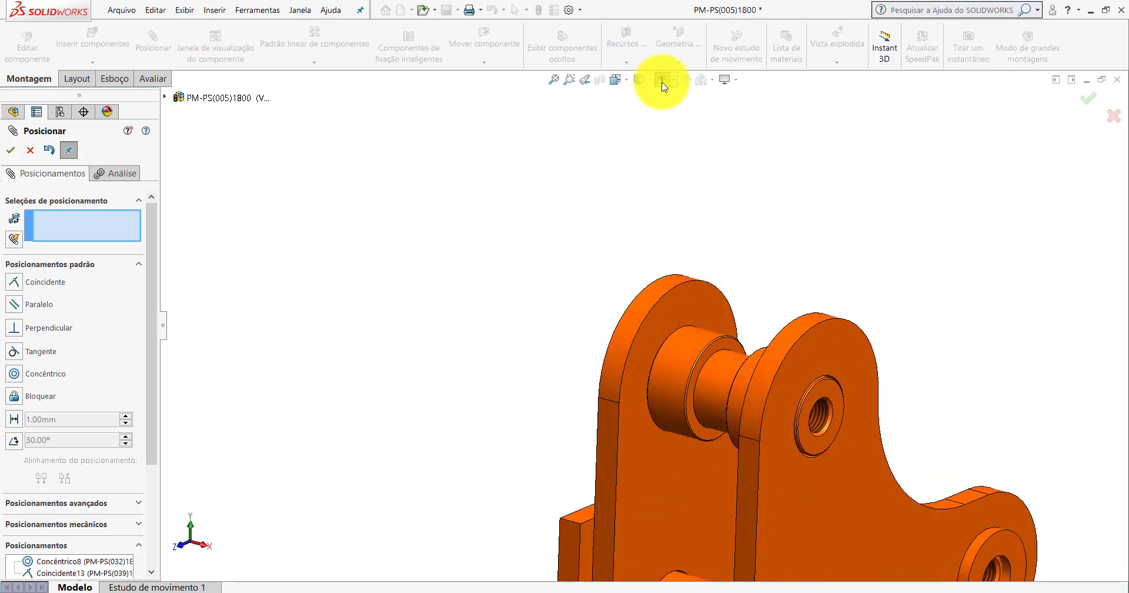
{"action": "left_click", "coordinate": [663, 83]}
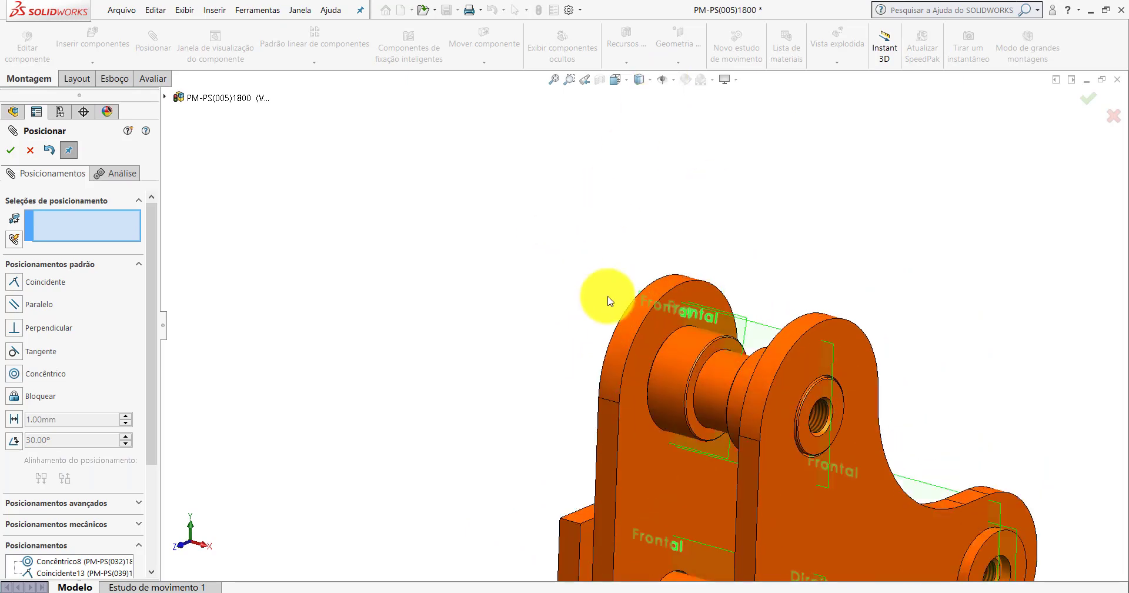
{"action": "scroll", "coordinate": [726, 353], "scroll_direction": "down", "scroll_amount": 3}
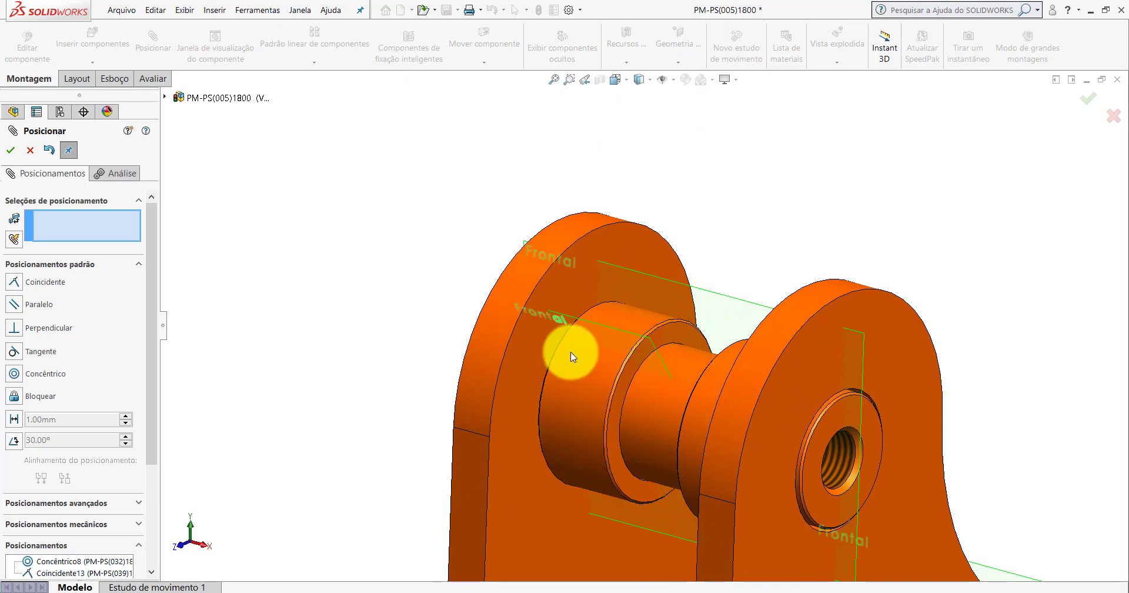
{"action": "left_click", "coordinate": [566, 321]}
{"action": "scroll", "coordinate": [687, 311], "scroll_direction": "up", "scroll_amount": 3}
{"action": "scroll", "coordinate": [706, 365], "scroll_direction": "down", "scroll_amount": 2}
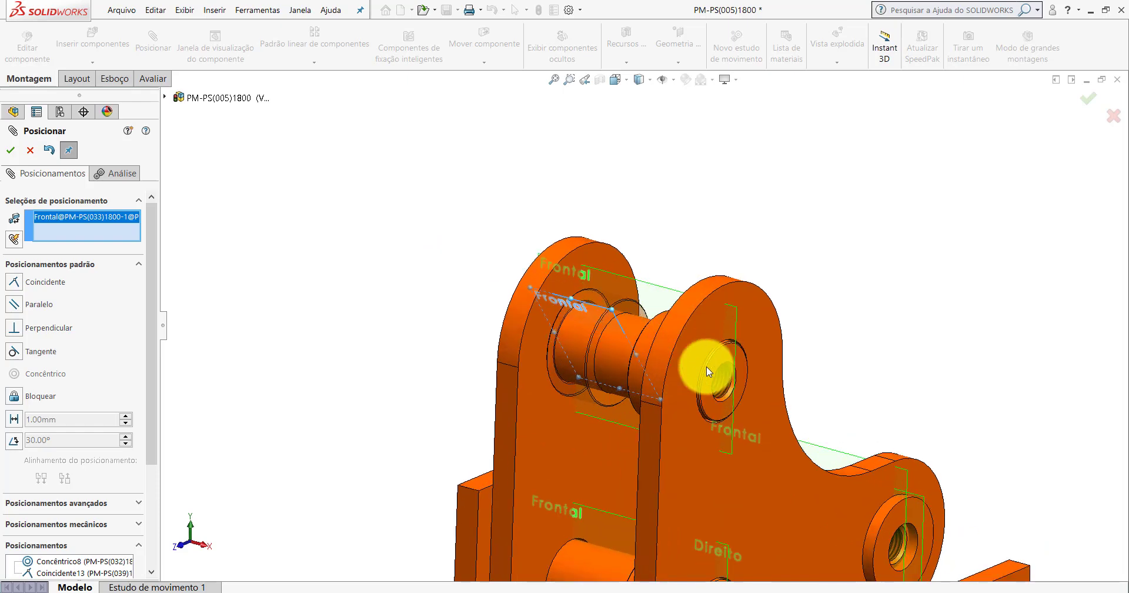
{"action": "scroll", "coordinate": [650, 263], "scroll_direction": "down", "scroll_amount": 1}
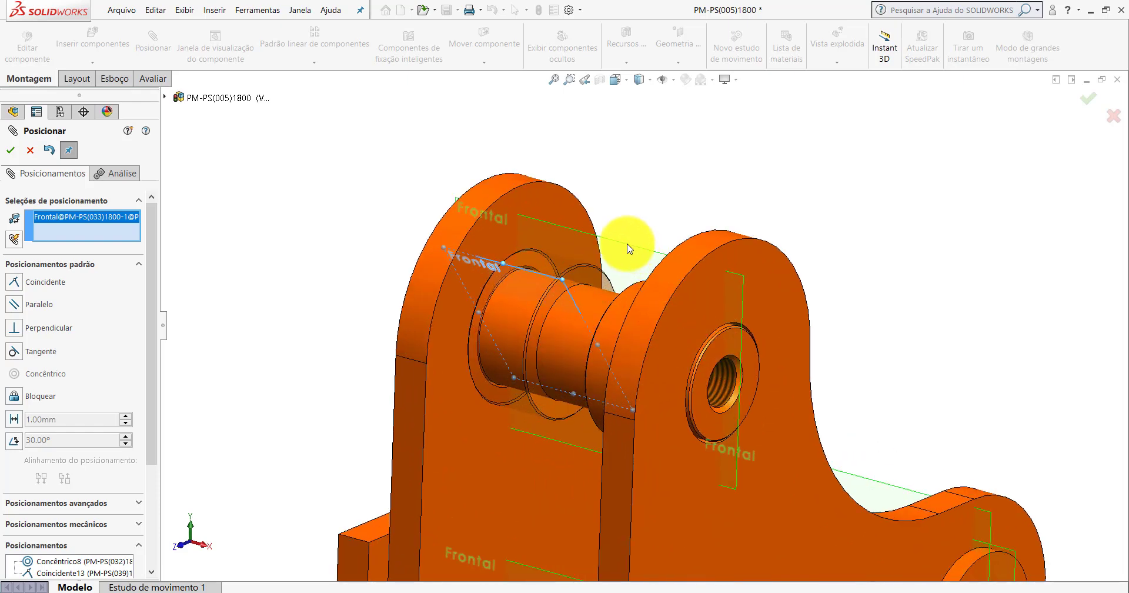
{"action": "left_click", "coordinate": [627, 249]}
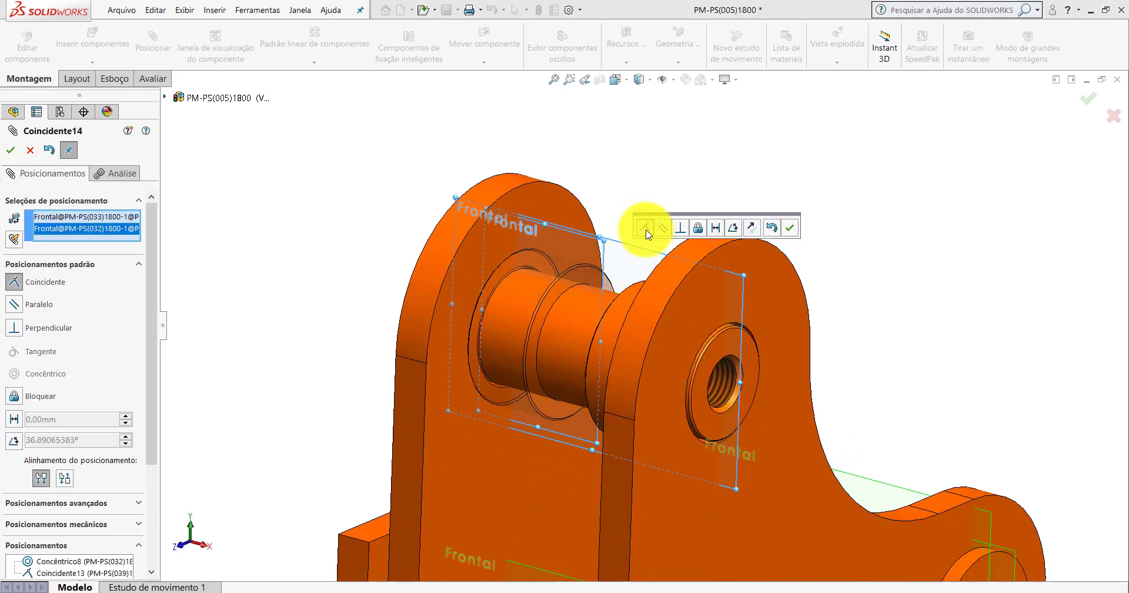
{"action": "left_click", "coordinate": [788, 233]}
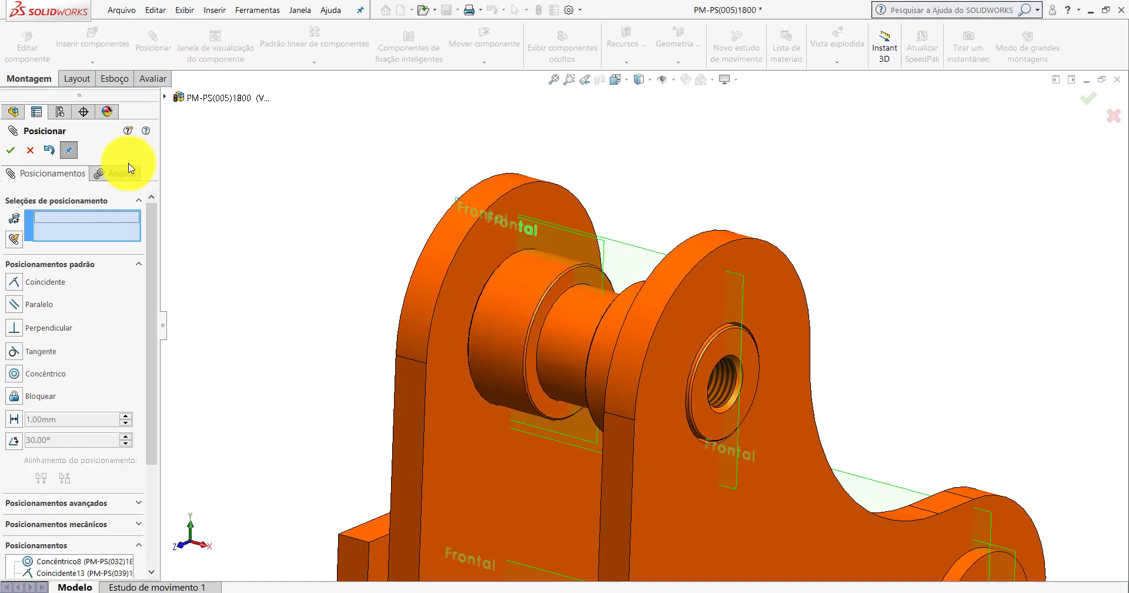
{"action": "left_click", "coordinate": [11, 150]}
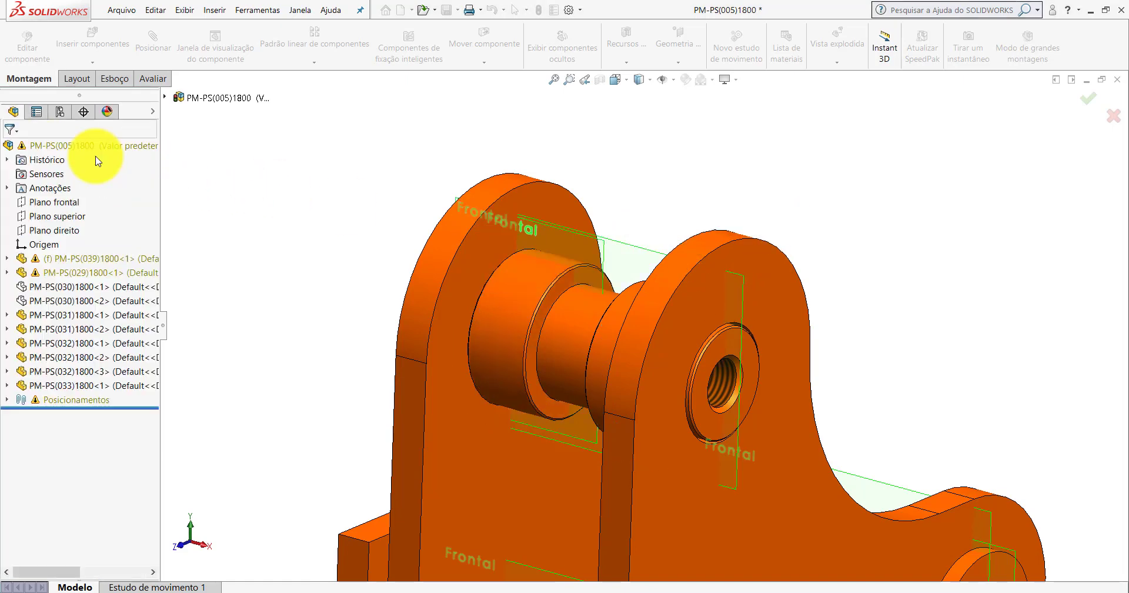
Hide the reference planes, rebuild the assembly and rotate to an isometric view.
{"action": "left_click", "coordinate": [663, 83]}
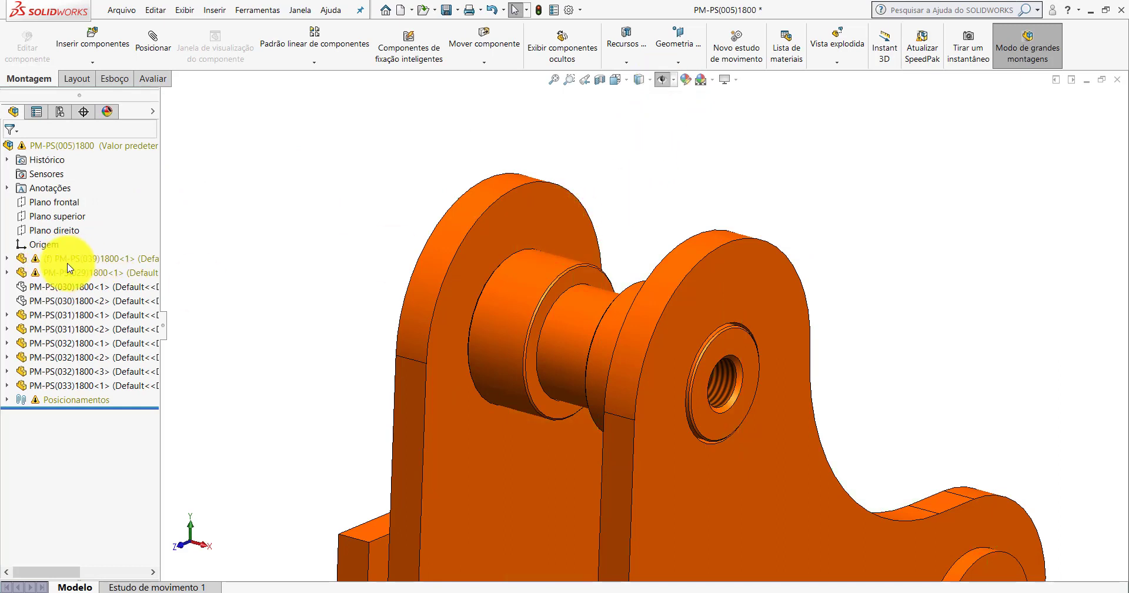
{"action": "left_click", "coordinate": [536, 11]}
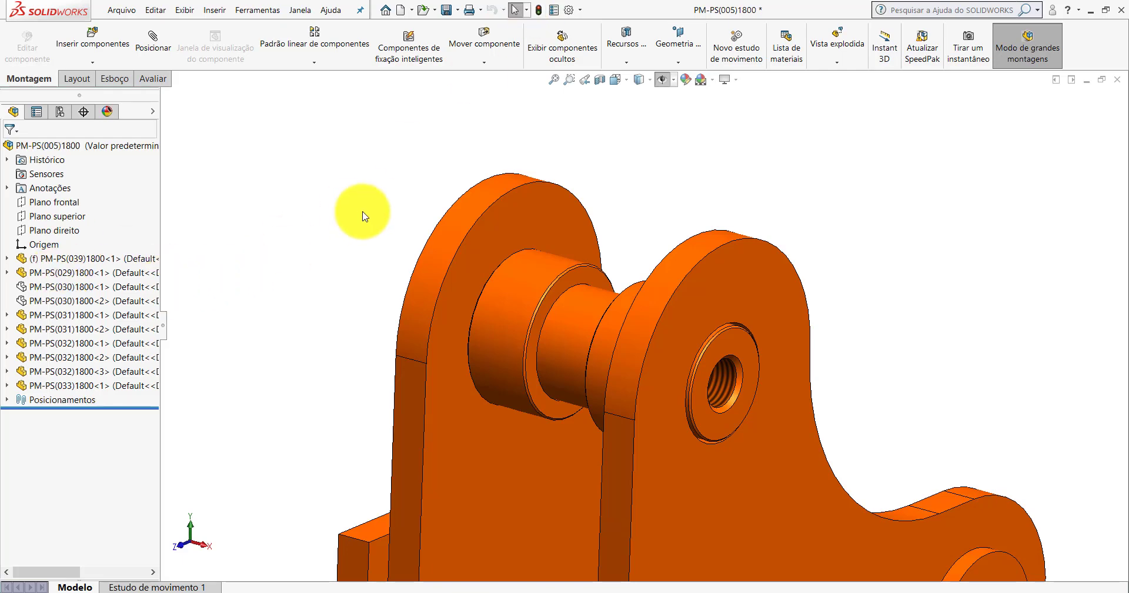
{"action": "scroll", "coordinate": [693, 393], "scroll_direction": "up", "scroll_amount": 5}
{"action": "middle_click_drag", "start_coordinate": [692, 393], "coordinate": [609, 308]}
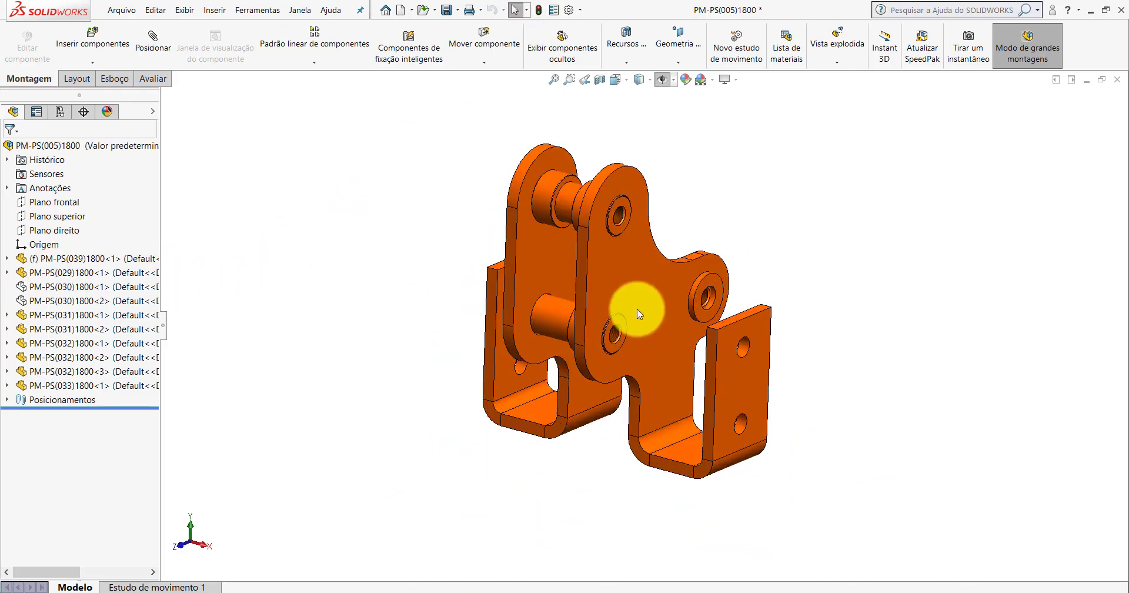
{"action": "scroll", "coordinate": [609, 308], "scroll_direction": "down", "scroll_amount": 3}
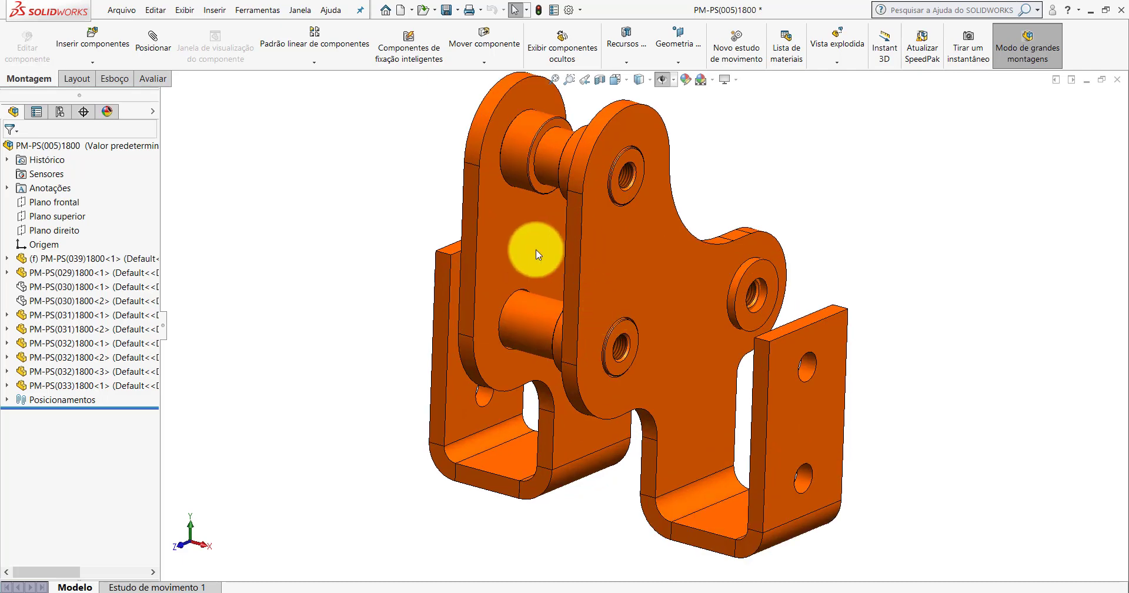
Place a second PM-PS(033)1800 spacer ring copy near the lower pin.
{"action": "scroll", "coordinate": [535, 249], "scroll_direction": "up", "scroll_amount": 3}
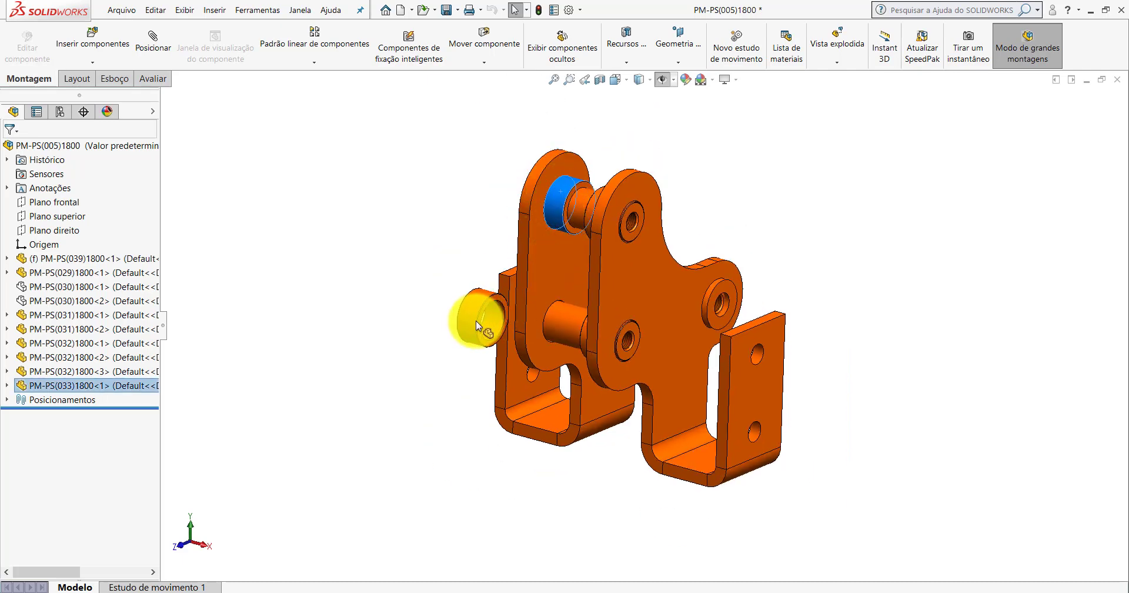
{"action": "left_click", "coordinate": [454, 339]}
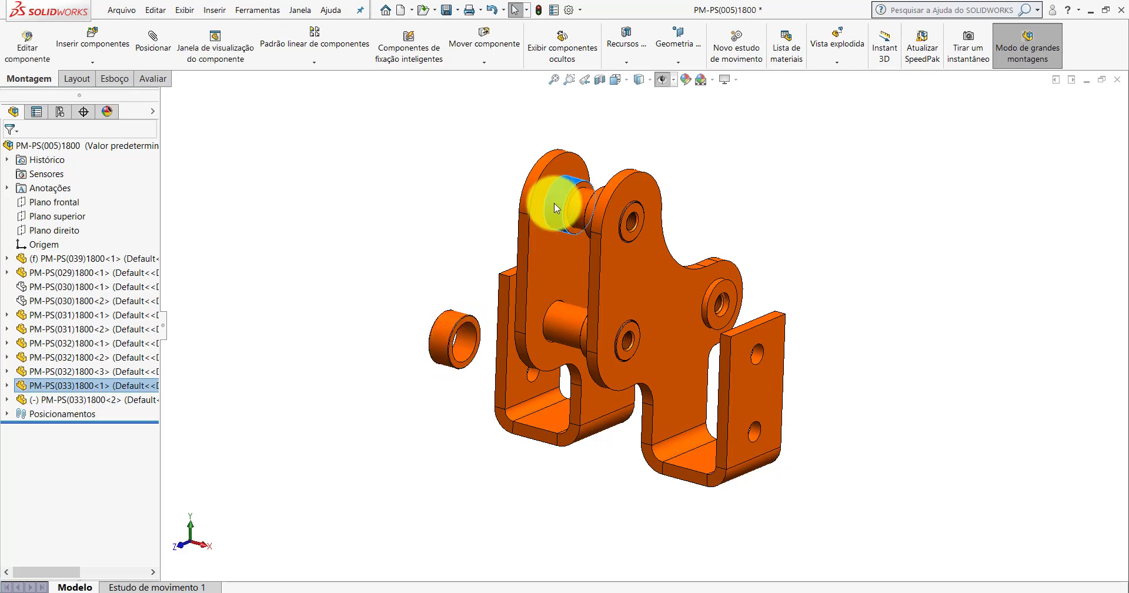
{"action": "scroll", "coordinate": [446, 297], "scroll_direction": "down", "scroll_amount": 5}
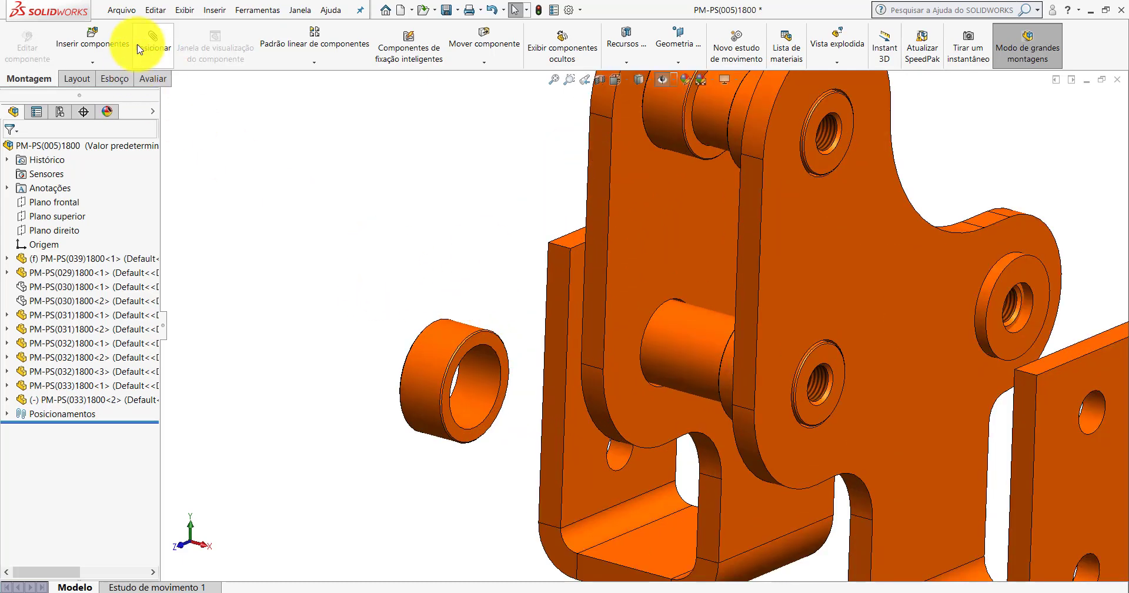
Mate the second ring's bore concentric with the lower shaft.
{"action": "left_click", "coordinate": [679, 339]}
{"action": "left_click", "coordinate": [475, 385]}
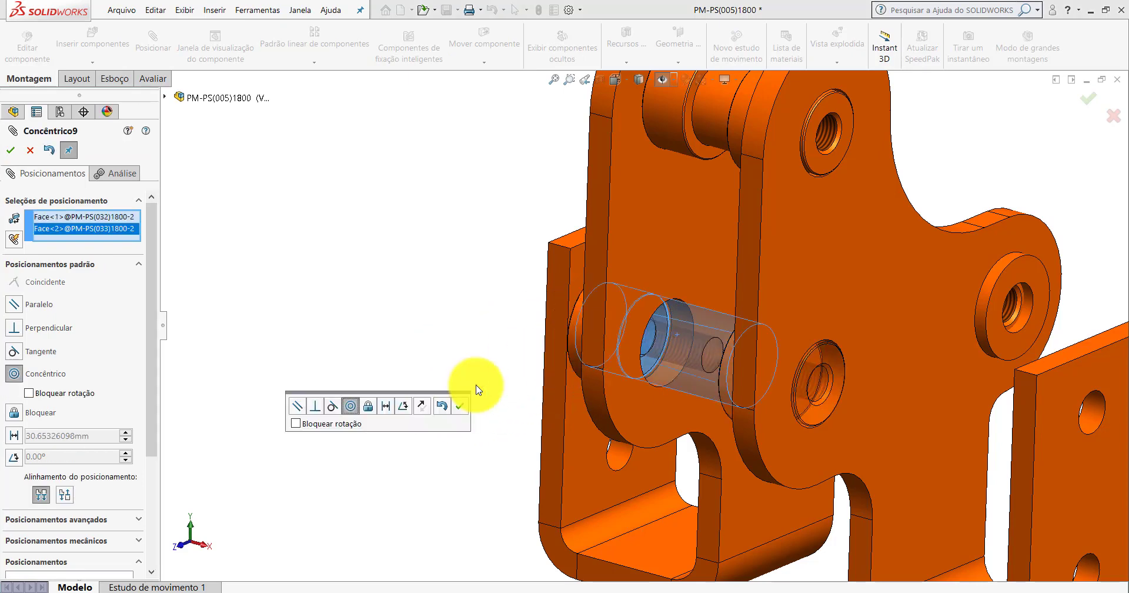
{"action": "scroll", "coordinate": [672, 357], "scroll_direction": "down", "scroll_amount": 3}
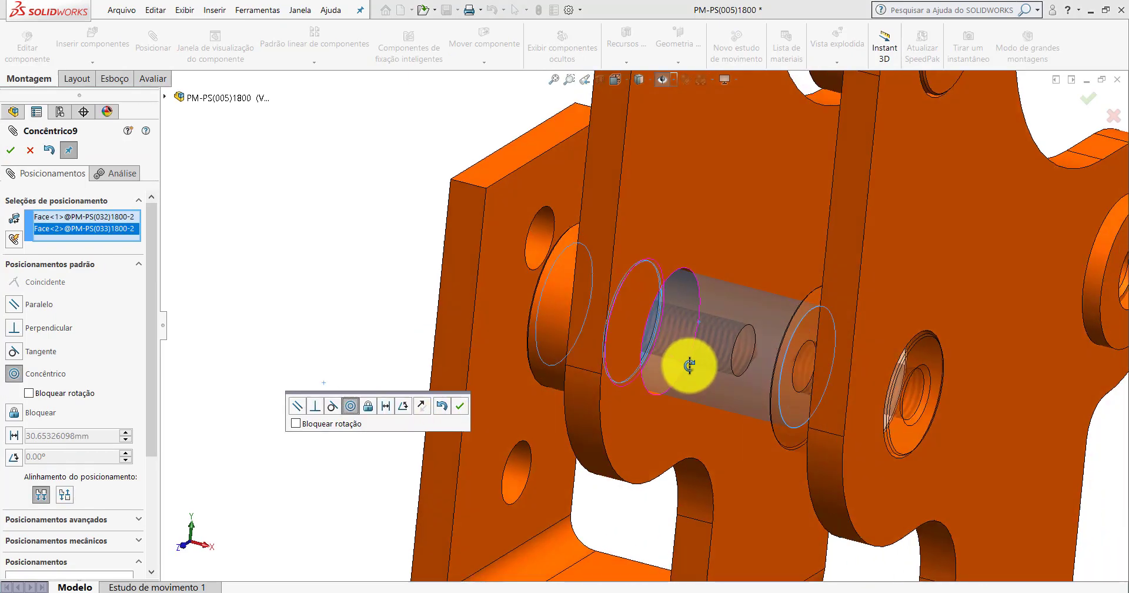
{"action": "left_click", "coordinate": [461, 413]}
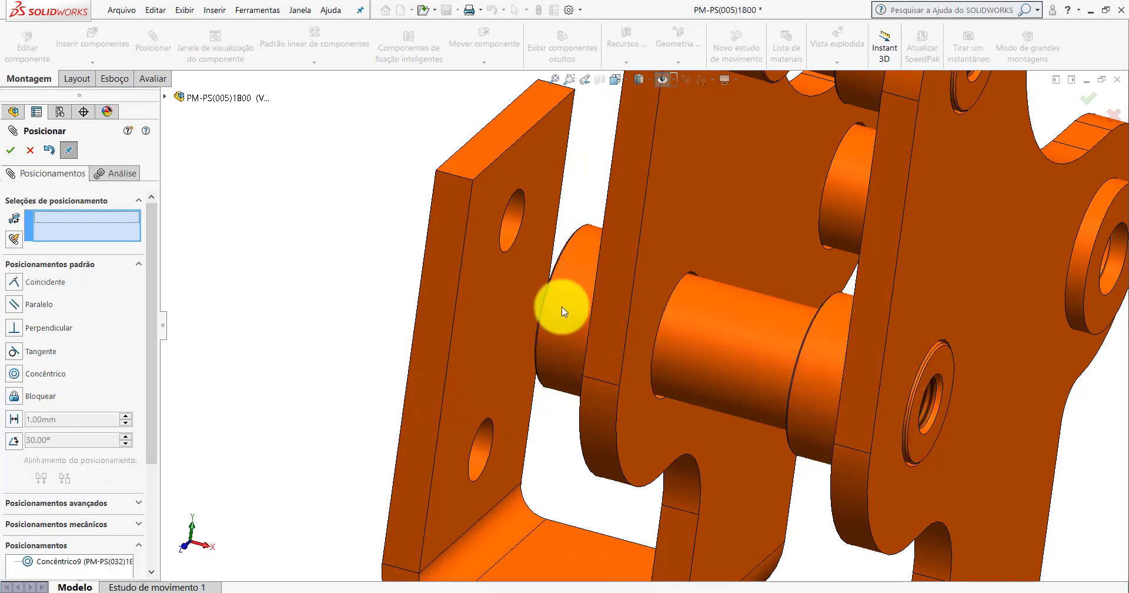
Slide the ring toward the plate and mate its end face flush with the plate (Coincidente15).
{"action": "left_click_drag", "start_coordinate": [568, 305], "coordinate": [724, 348]}
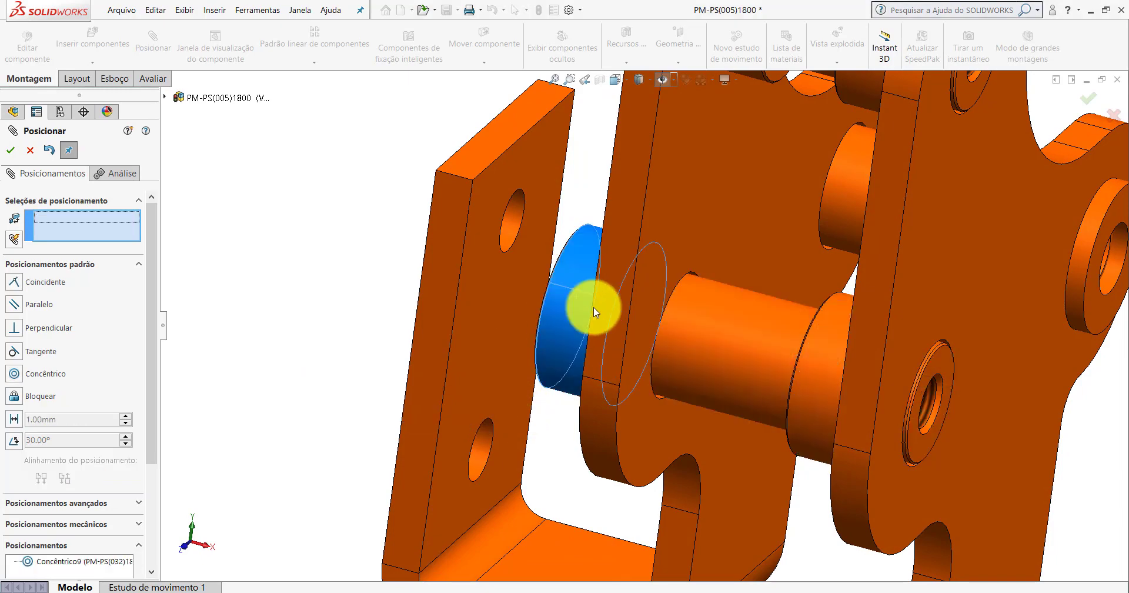
{"action": "left_click", "coordinate": [698, 231]}
{"action": "middle_click_drag", "start_coordinate": [698, 232], "coordinate": [729, 304]}
{"action": "scroll", "coordinate": [729, 305], "scroll_direction": "down", "scroll_amount": 3}
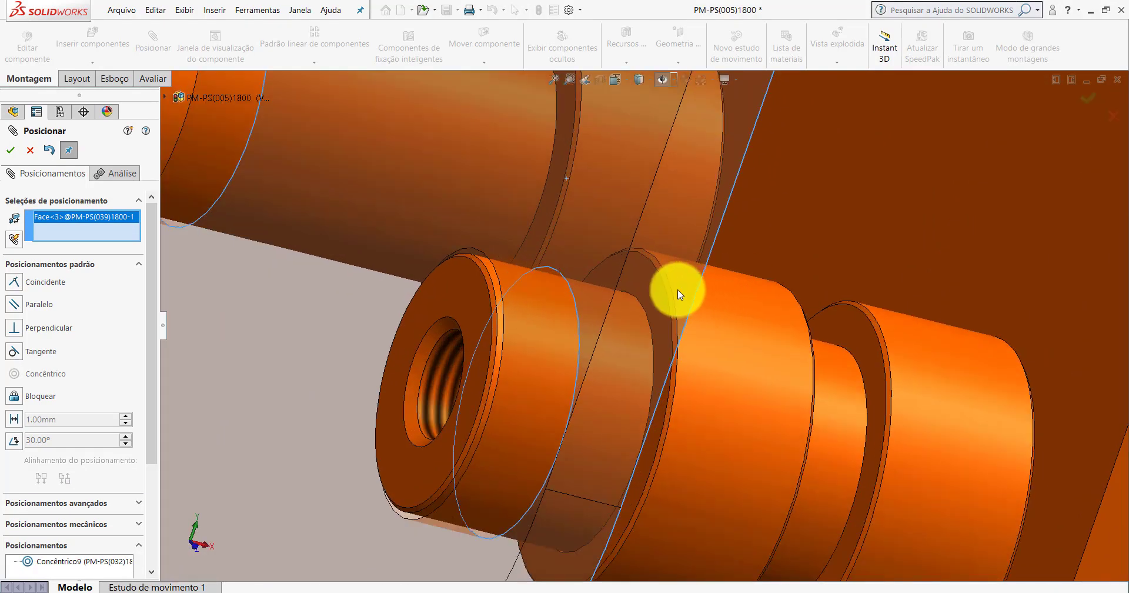
{"action": "left_click", "coordinate": [652, 287]}
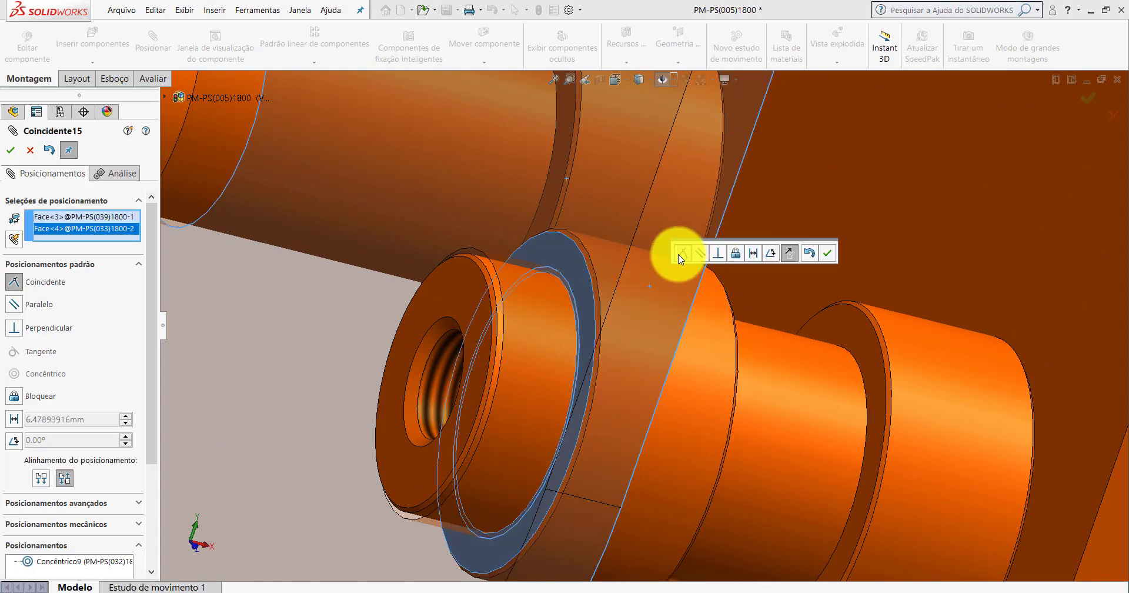
{"action": "left_click", "coordinate": [827, 253]}
Show the planes and make the ring's Frontal plane coincident with the pin's Frontal plane.
{"action": "scroll", "coordinate": [716, 320], "scroll_direction": "up", "scroll_amount": 5}
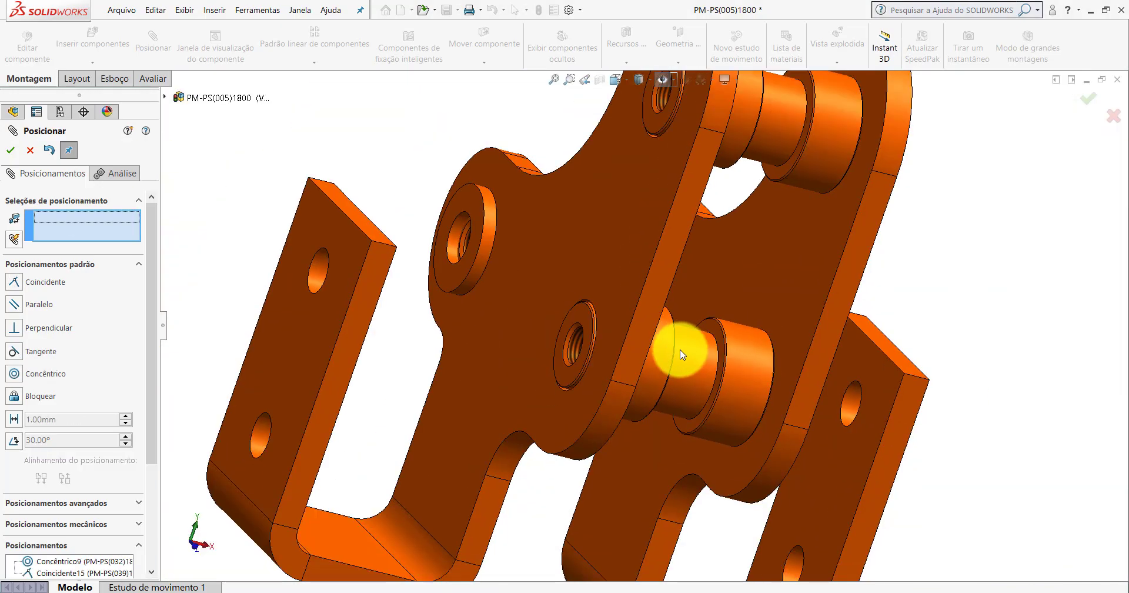
{"action": "mouse_move", "coordinate": [675, 345]}
{"action": "middle_mouse_down"}
{"action": "mouse_move", "coordinate": [635, 338]}
{"action": "mouse_move", "coordinate": [598, 361]}
{"action": "middle_mouse_up"}
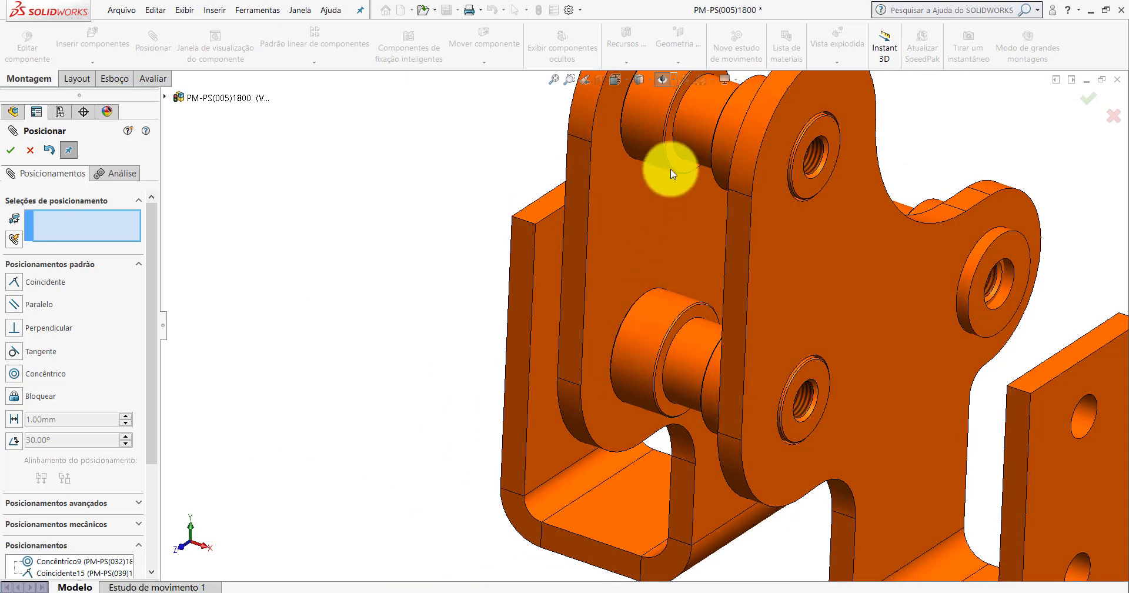
{"action": "left_click", "coordinate": [663, 84]}
{"action": "scroll", "coordinate": [683, 333], "scroll_direction": "down", "scroll_amount": 2}
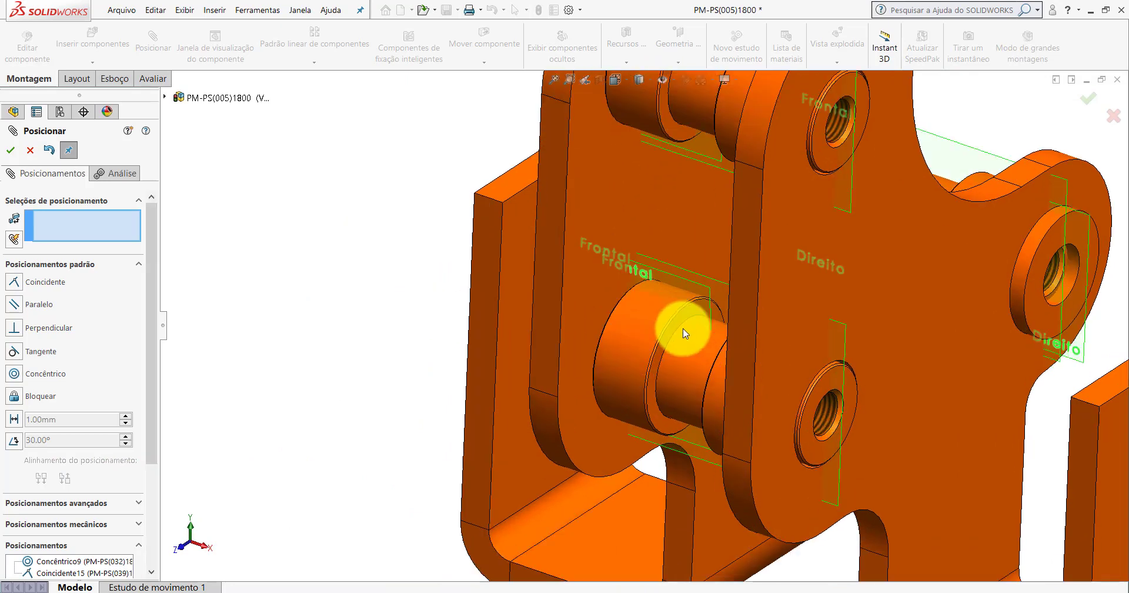
{"action": "scroll", "coordinate": [728, 135], "scroll_direction": "up", "scroll_amount": 2}
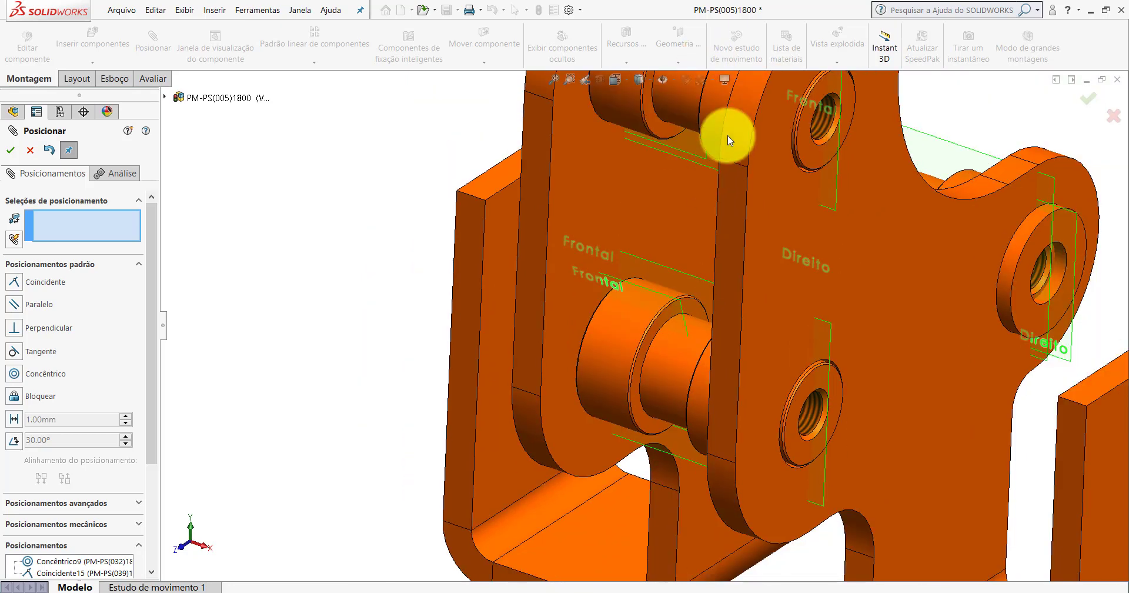
{"action": "scroll", "coordinate": [723, 287], "scroll_direction": "down", "scroll_amount": 3}
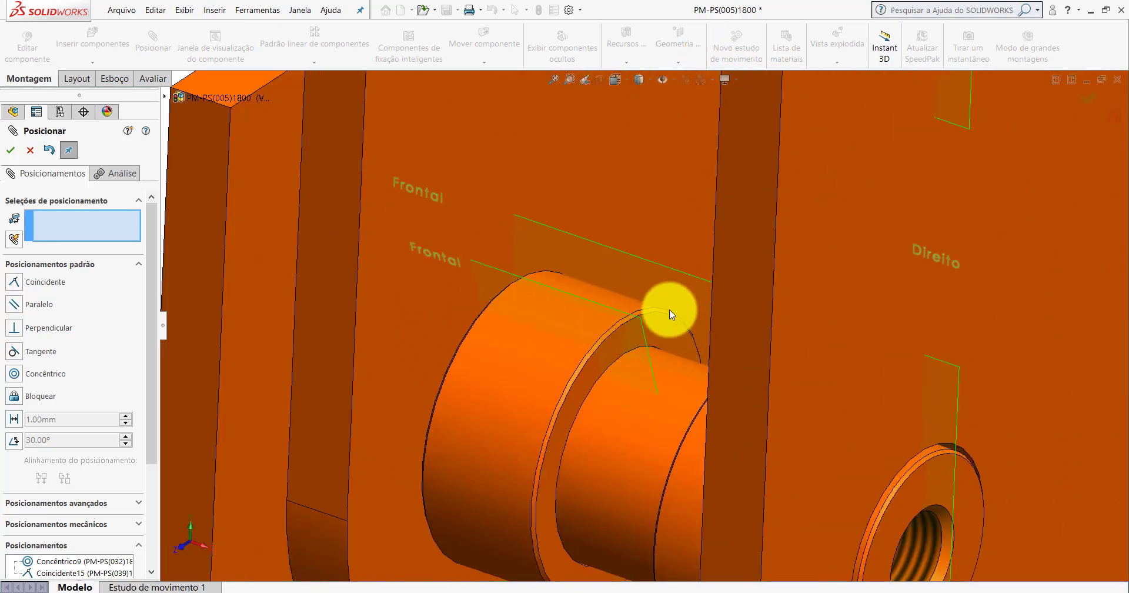
{"action": "left_click", "coordinate": [608, 312]}
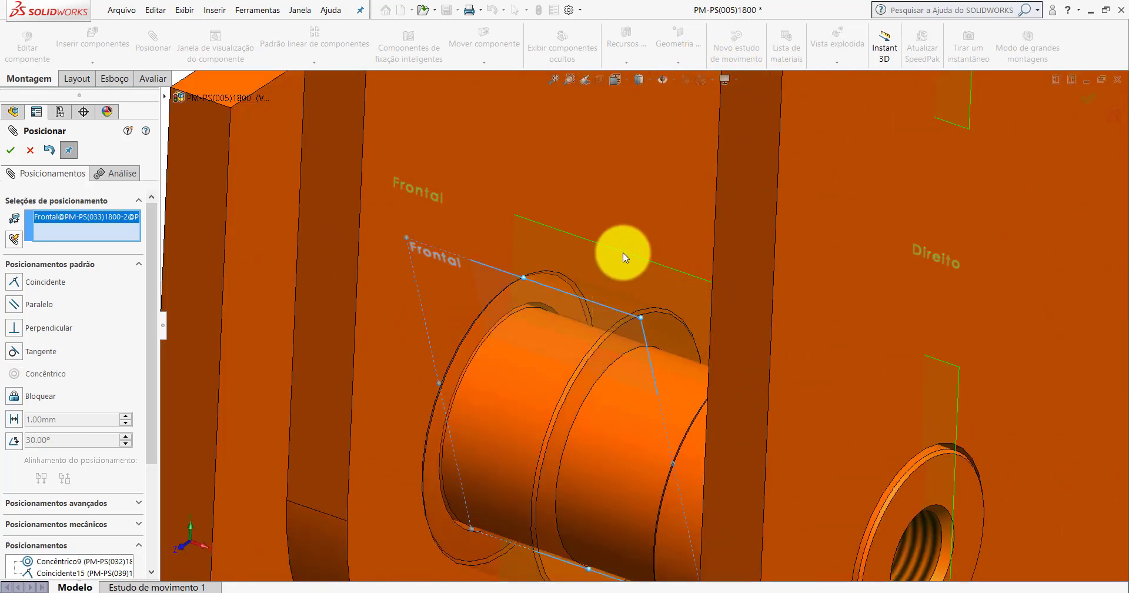
{"action": "left_click", "coordinate": [623, 254]}
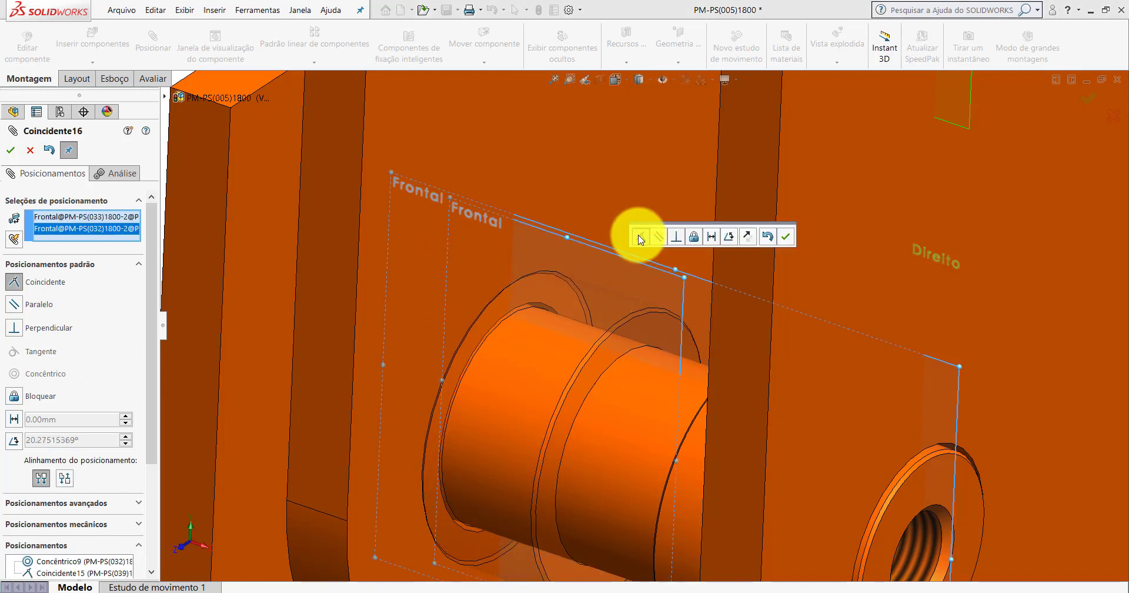
{"action": "left_click", "coordinate": [786, 238]}
Close the mate dialog, hide all reference planes and orbit to a new angle.
{"action": "left_click", "coordinate": [33, 153]}
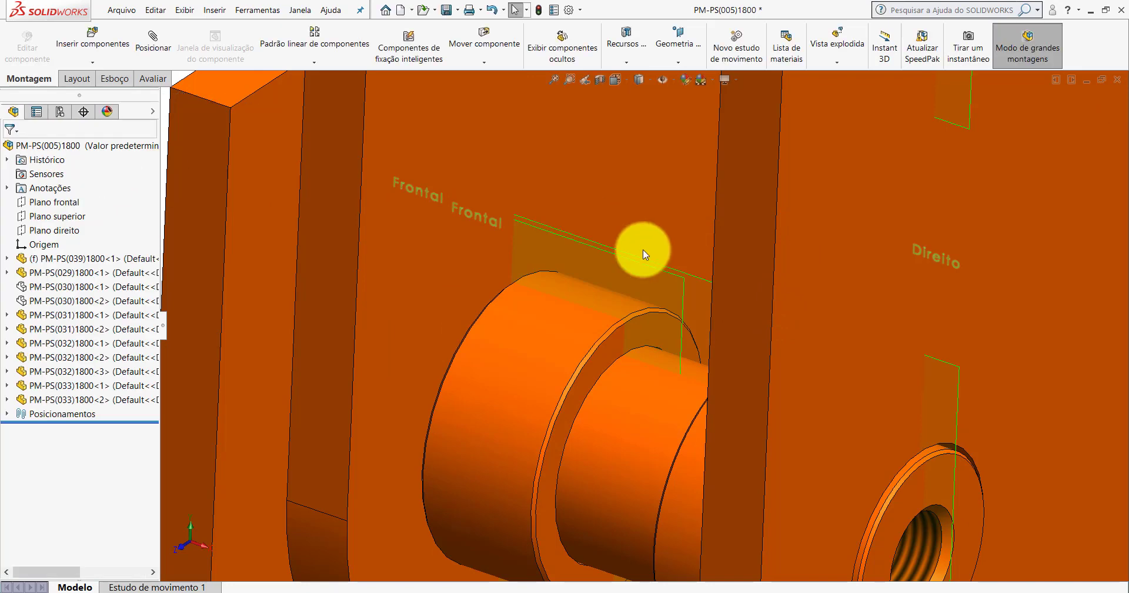
{"action": "scroll", "coordinate": [643, 251], "scroll_direction": "up", "scroll_amount": 8}
{"action": "scroll", "coordinate": [652, 256], "scroll_direction": "up", "scroll_amount": 4}
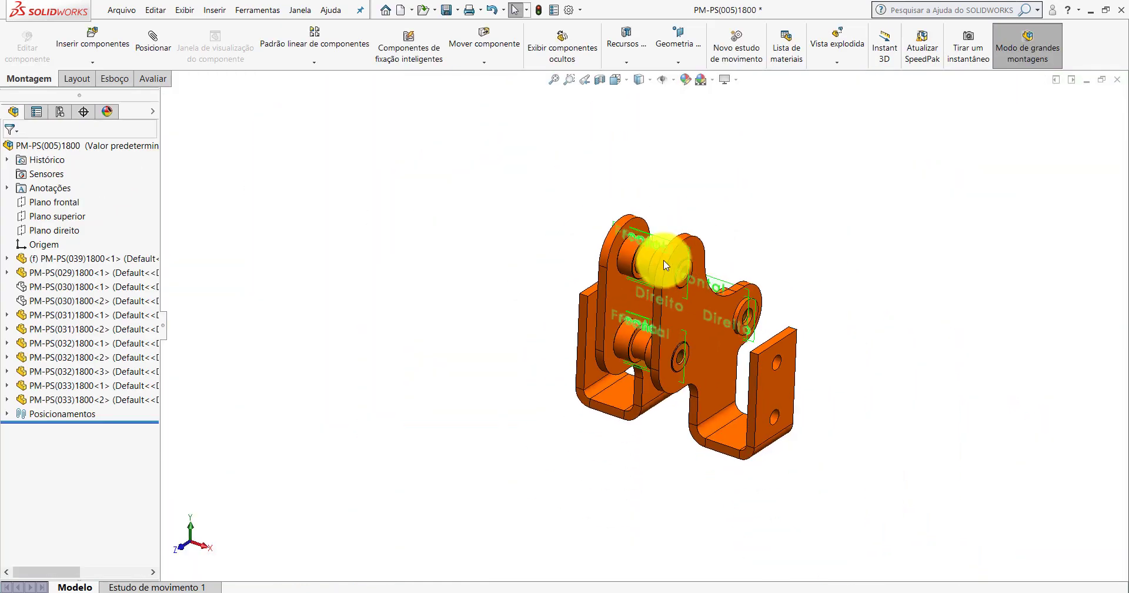
{"action": "left_click", "coordinate": [663, 82]}
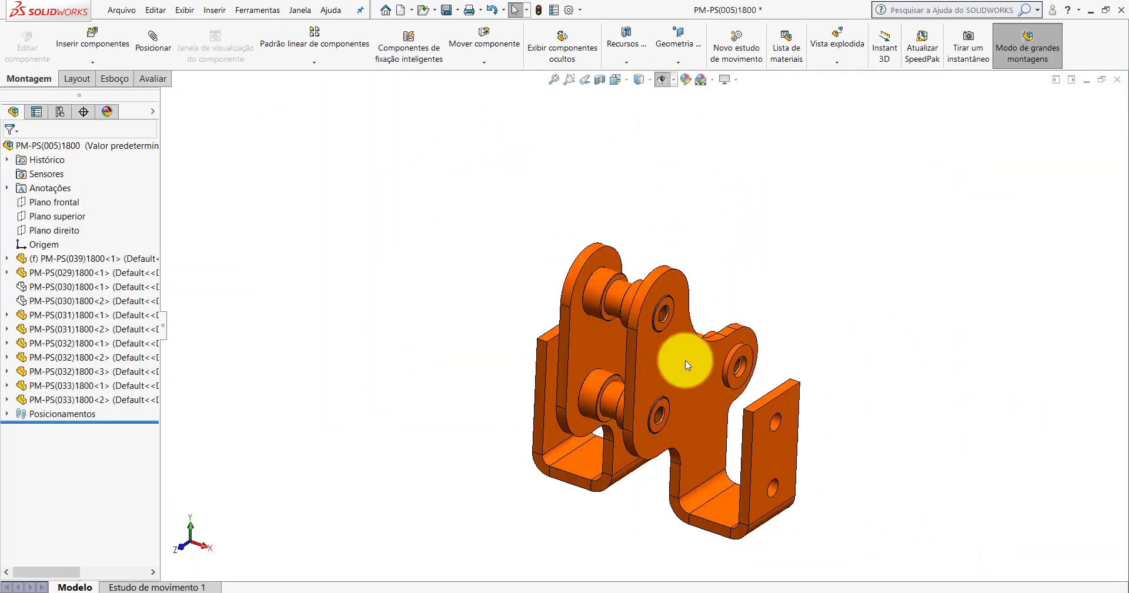
{"action": "mouse_move", "coordinate": [681, 352]}
{"action": "middle_mouse_down"}
{"action": "mouse_move", "coordinate": [647, 270]}
{"action": "mouse_move", "coordinate": [439, 280]}
{"action": "mouse_move", "coordinate": [421, 351]}
{"action": "mouse_move", "coordinate": [469, 325]}
{"action": "mouse_move", "coordinate": [553, 337]}
{"action": "mouse_move", "coordinate": [519, 408]}
{"action": "middle_mouse_up"}
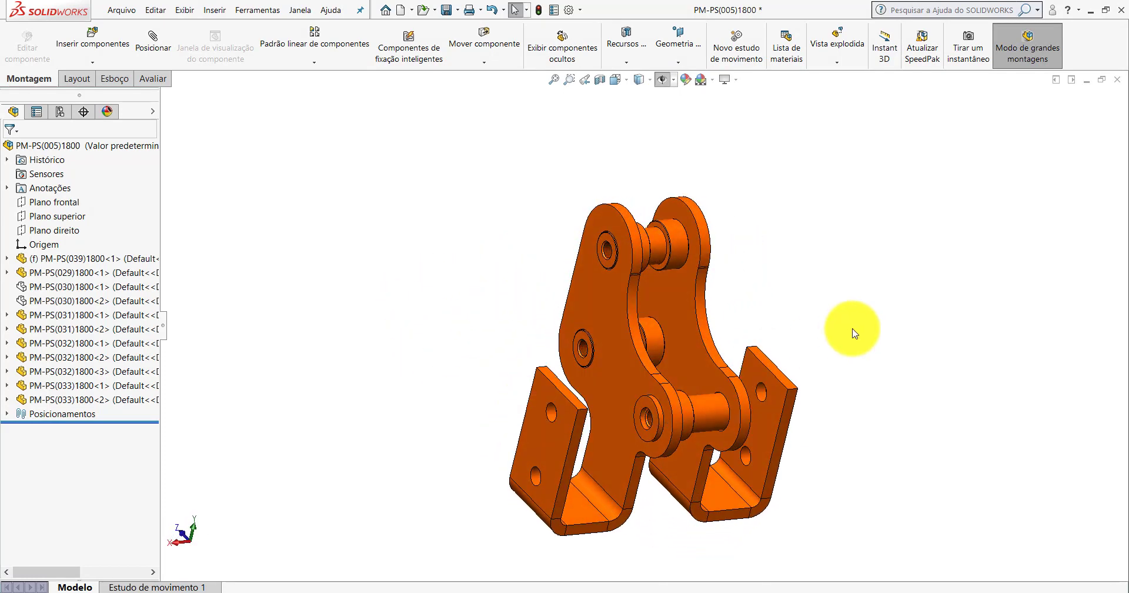
Ctrl-drag a third PM-PS(033)1800 bushing copy out beside the assembly.
{"action": "scroll", "coordinate": [854, 332], "scroll_direction": "down", "scroll_amount": 4}
{"action": "left_click_drag", "start_coordinate": [509, 175], "coordinate": [776, 376], "text": "ctrl"}
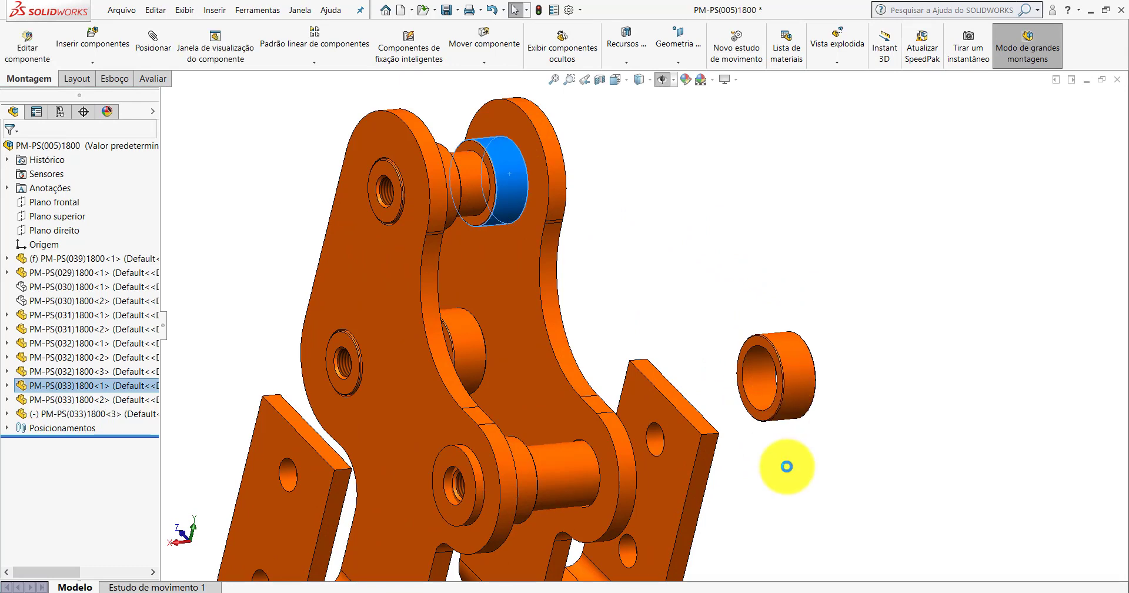
{"action": "left_click", "coordinate": [505, 188]}
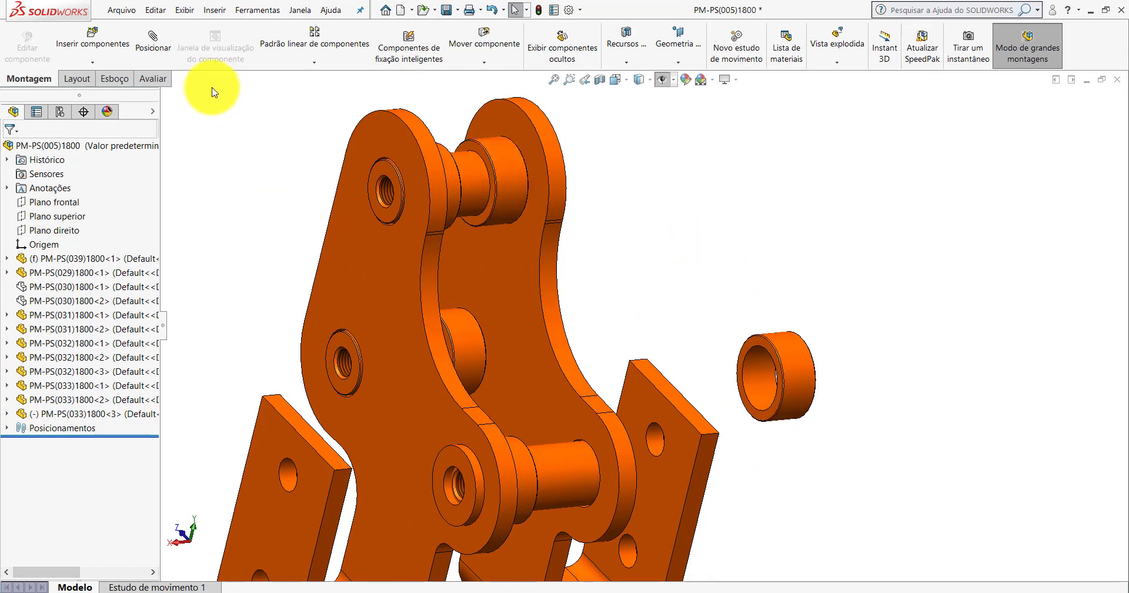
Mate the new bushing concentric with the lower pin's cylindrical face.
{"action": "left_click", "coordinate": [154, 37]}
{"action": "scroll", "coordinate": [647, 521], "scroll_direction": "down", "scroll_amount": 2}
{"action": "left_click", "coordinate": [521, 408]}
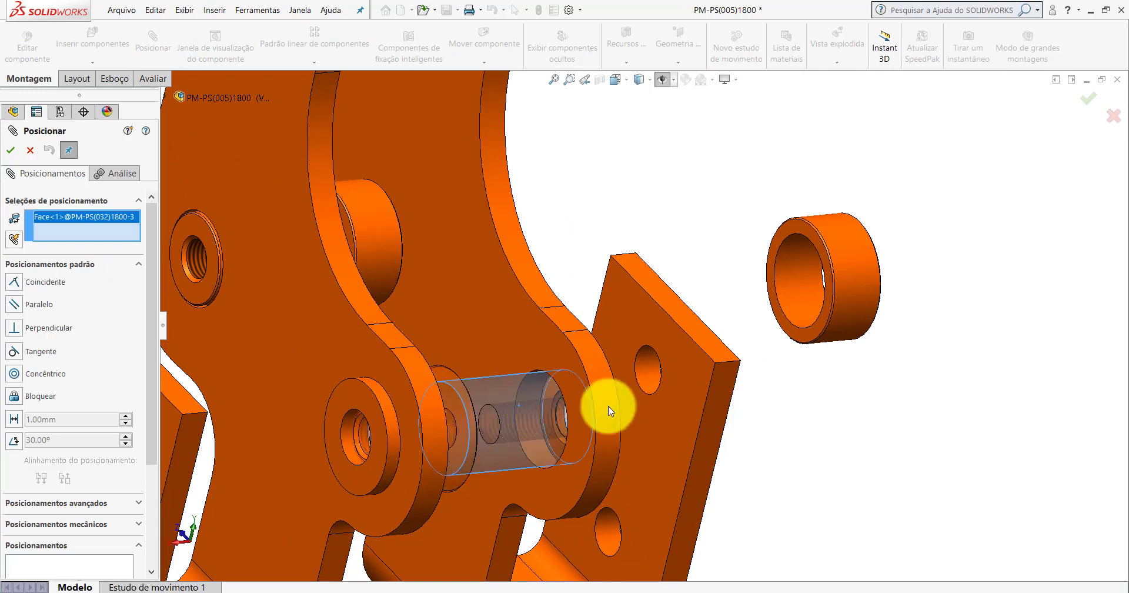
{"action": "left_click", "coordinate": [800, 276]}
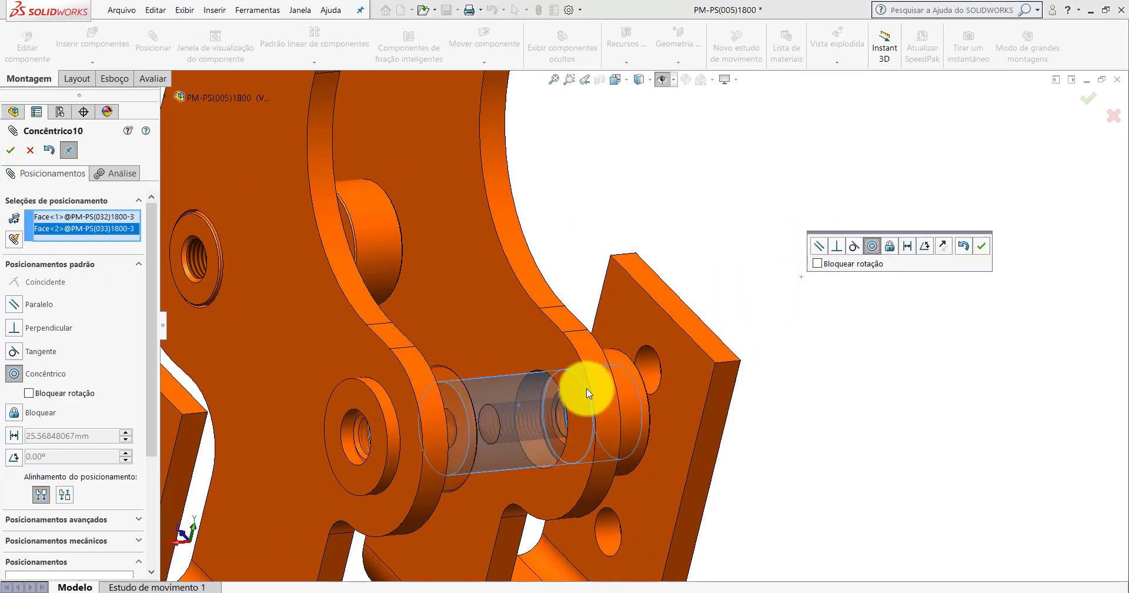
{"action": "left_click", "coordinate": [981, 246]}
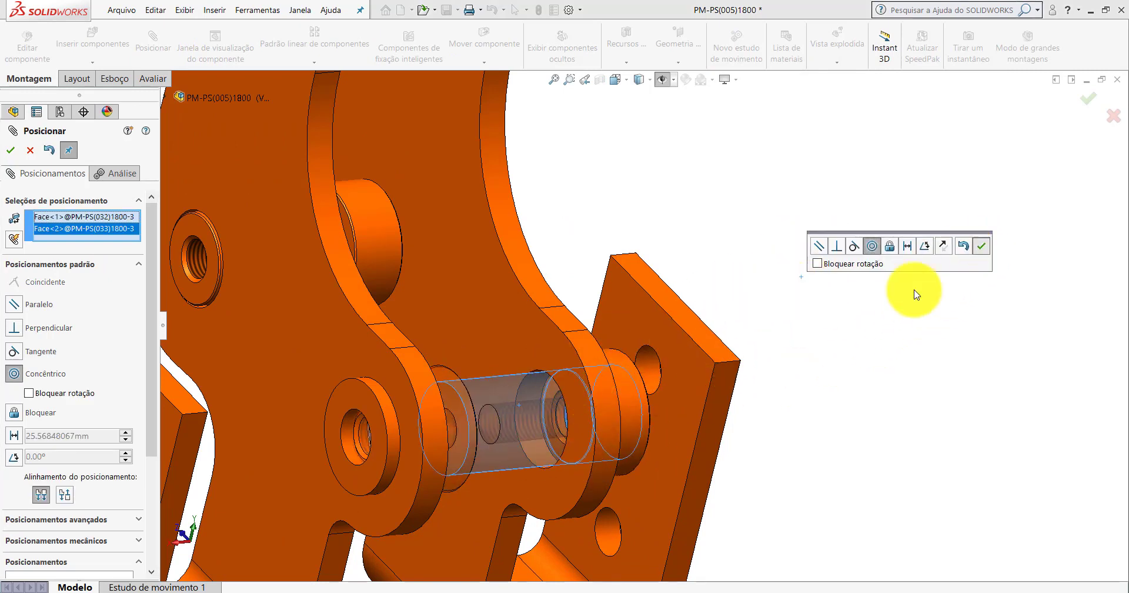
Seat the bushing's end face coincident with the side plate face.
{"action": "left_click_drag", "start_coordinate": [639, 387], "coordinate": [834, 477]}
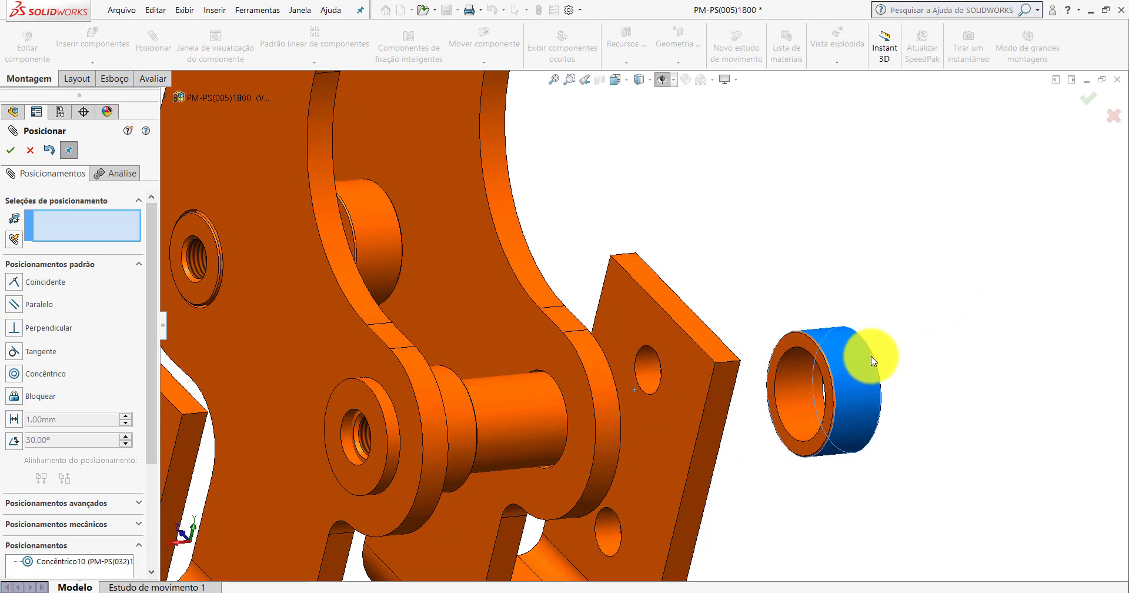
{"action": "left_click", "coordinate": [532, 331]}
{"action": "mouse_move", "coordinate": [524, 328]}
{"action": "middle_mouse_down"}
{"action": "mouse_move", "coordinate": [448, 297]}
{"action": "mouse_move", "coordinate": [874, 378]}
{"action": "middle_mouse_up"}
{"action": "left_click", "coordinate": [817, 358]}
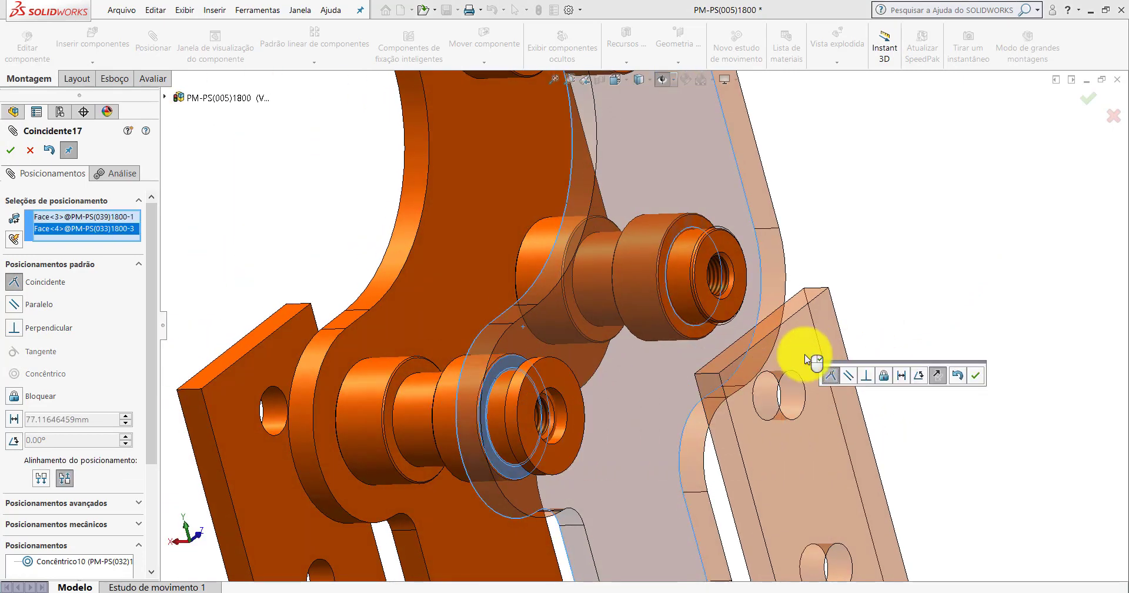
{"action": "left_click", "coordinate": [975, 375]}
Make the bushing's Frontal plane coincident with the pin's Frontal plane, then close the mate dialog.
{"action": "mouse_move", "coordinate": [969, 382]}
{"action": "middle_mouse_down"}
{"action": "mouse_move", "coordinate": [558, 359]}
{"action": "mouse_move", "coordinate": [637, 365]}
{"action": "mouse_move", "coordinate": [659, 95]}
{"action": "middle_mouse_up"}
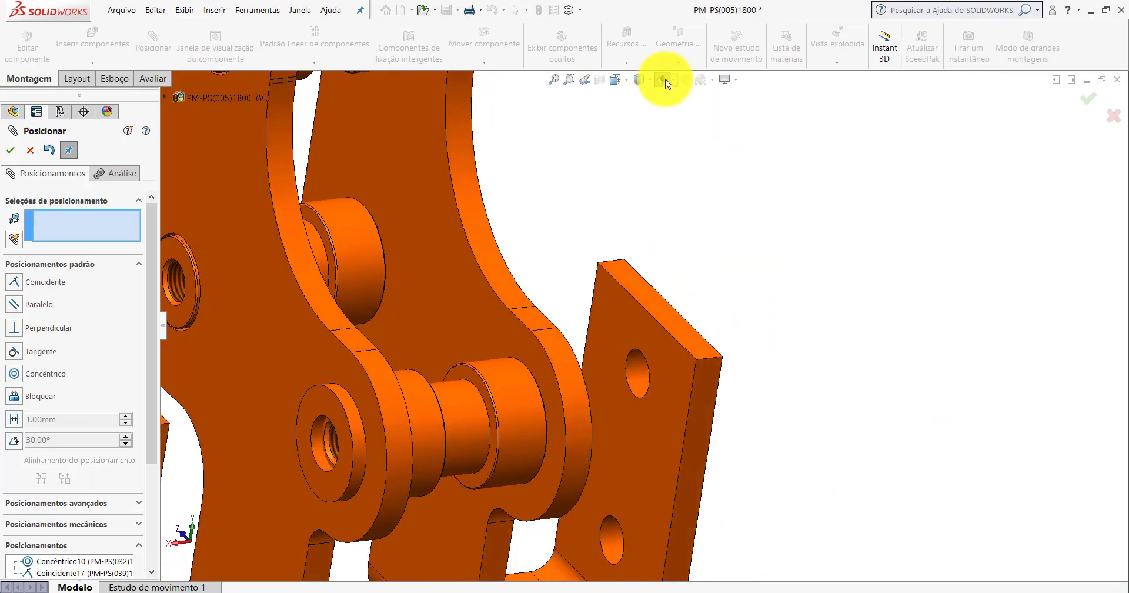
{"action": "left_click", "coordinate": [668, 84]}
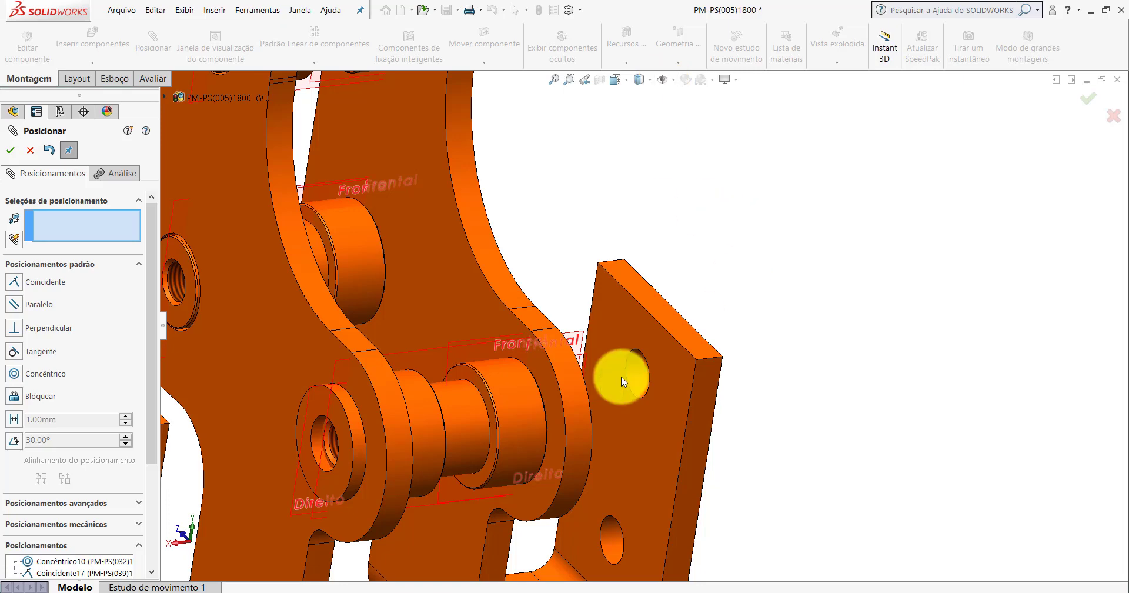
{"action": "scroll", "coordinate": [533, 406], "scroll_direction": "down", "scroll_amount": 3}
{"action": "scroll", "coordinate": [507, 352], "scroll_direction": "down", "scroll_amount": 2}
{"action": "left_click", "coordinate": [507, 352]}
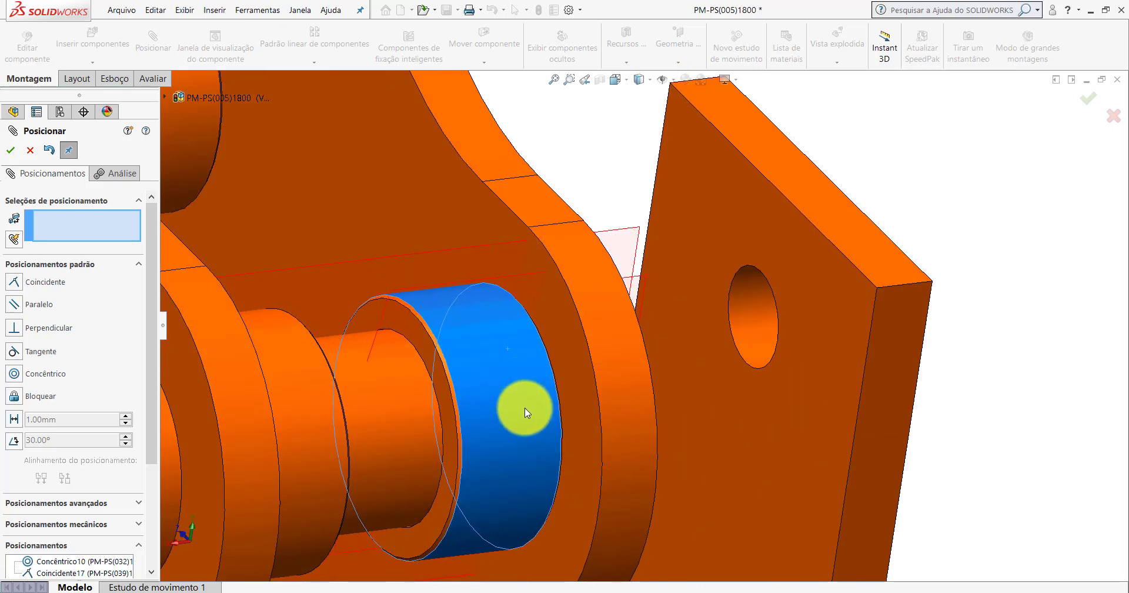
{"action": "left_click", "coordinate": [531, 436]}
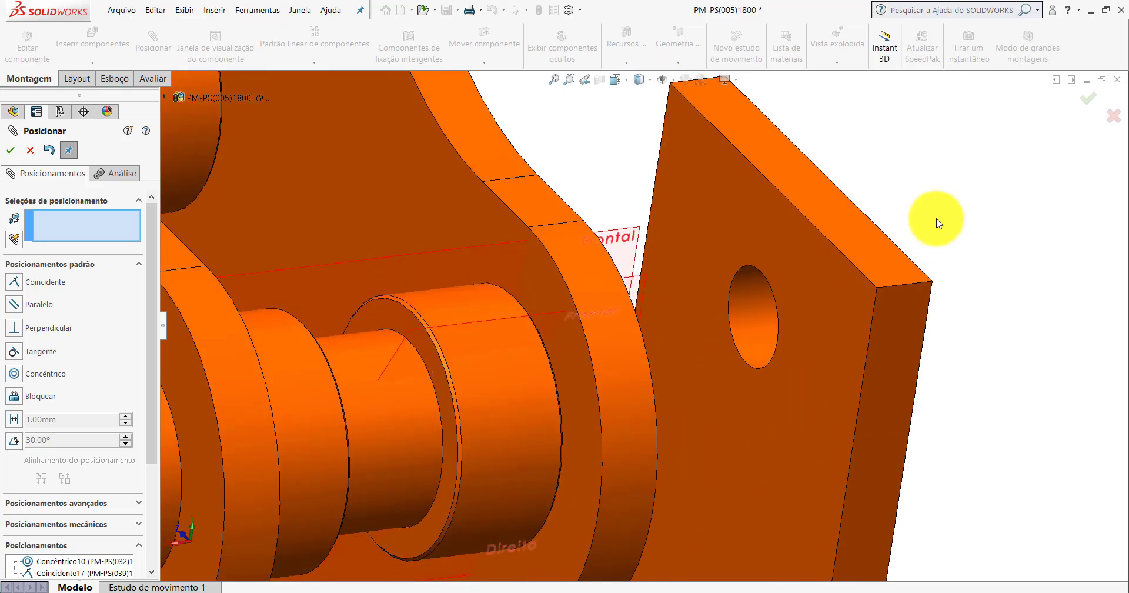
{"action": "left_click", "coordinate": [477, 327]}
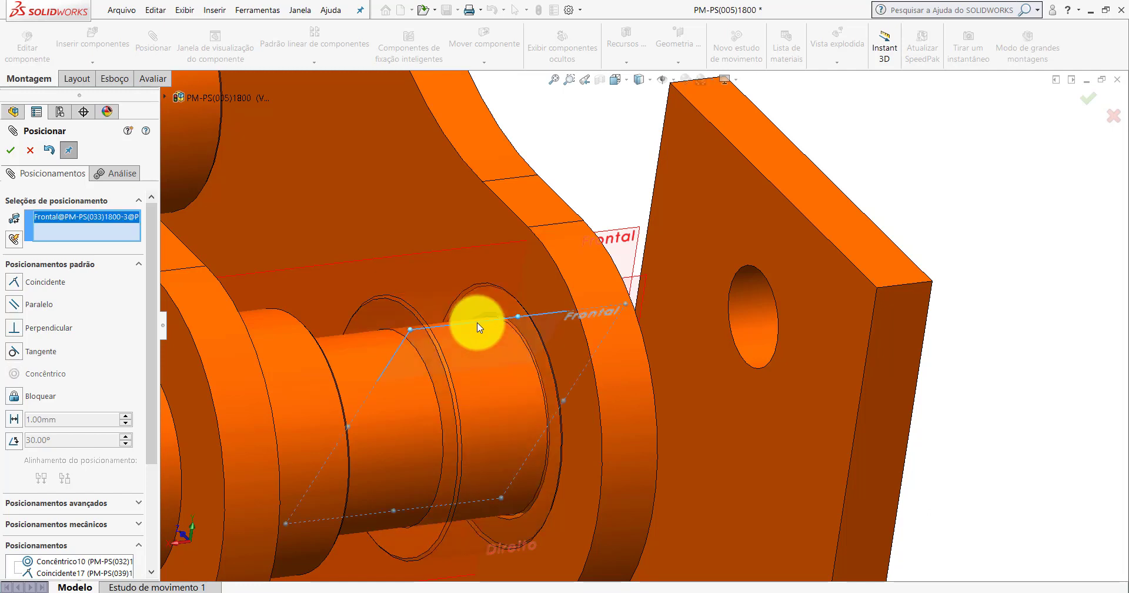
{"action": "left_click", "coordinate": [455, 249]}
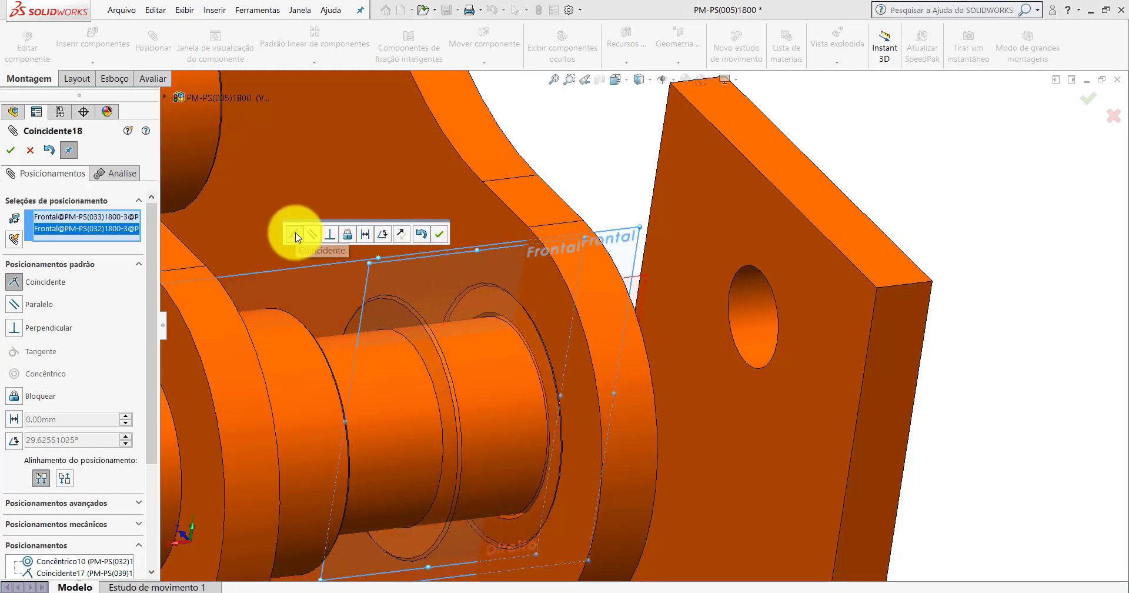
{"action": "left_click", "coordinate": [439, 234]}
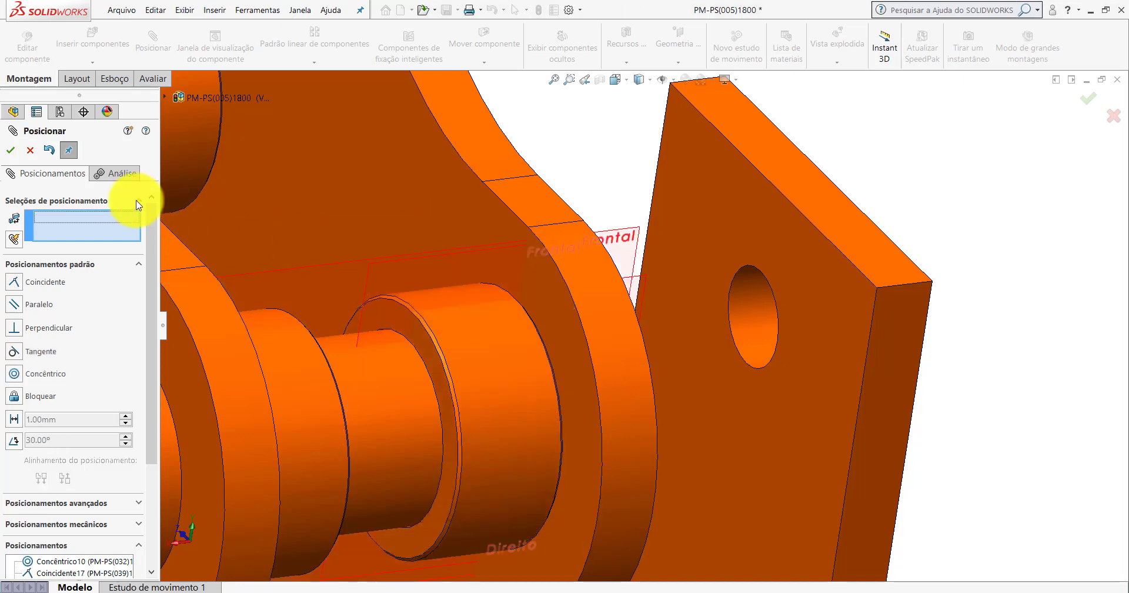
{"action": "left_click", "coordinate": [32, 151]}
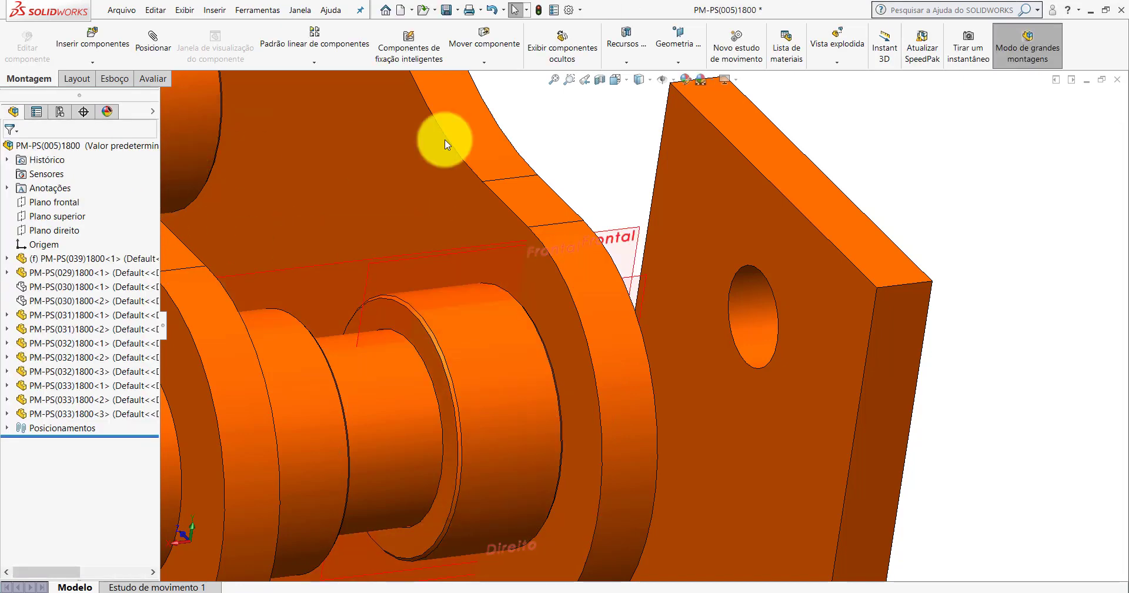
Set the PM-PS(005)1800 model to isometric view and hide the reference planes.
{"action": "left_click", "coordinate": [616, 81]}
{"action": "left_click", "coordinate": [685, 114]}
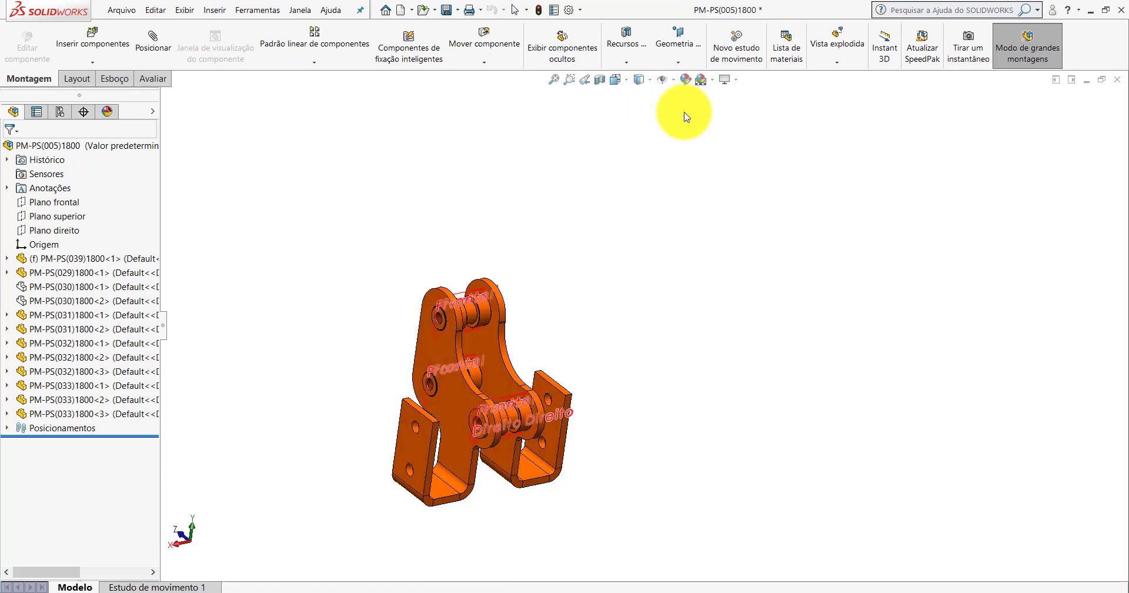
{"action": "left_click", "coordinate": [661, 83]}
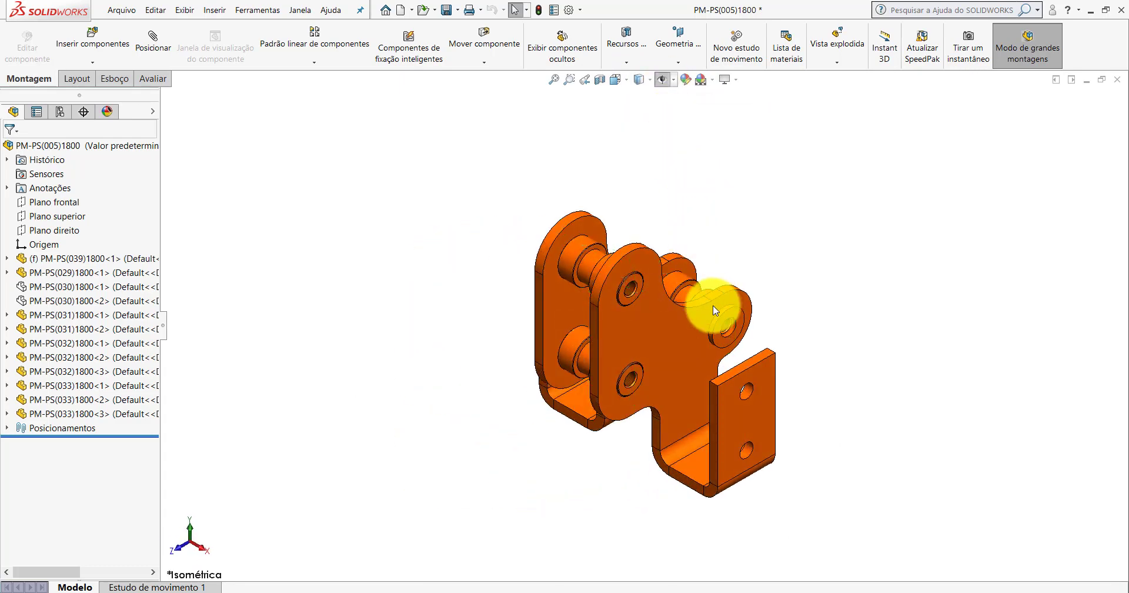
{"action": "scroll", "coordinate": [705, 322], "scroll_direction": "down", "scroll_amount": 2}
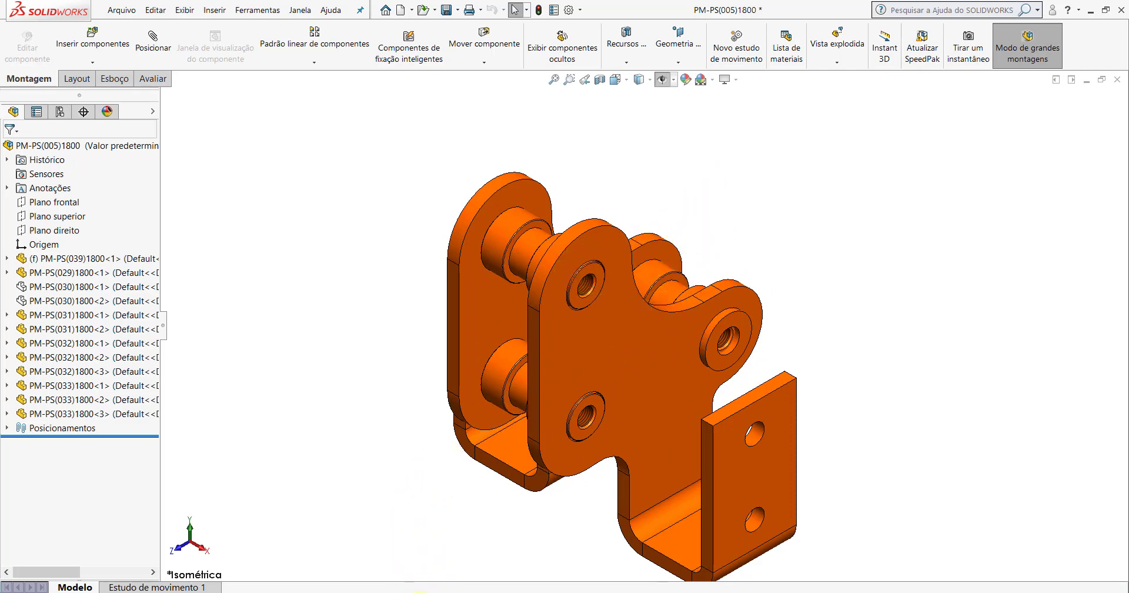
In the PM-PS(005)1600 assembly, show the hidden 6004-2Z_2 bearing and inspect it.
{"action": "left_click", "coordinate": [340, 541]}
{"action": "key", "text": "ctrl+Tab"}
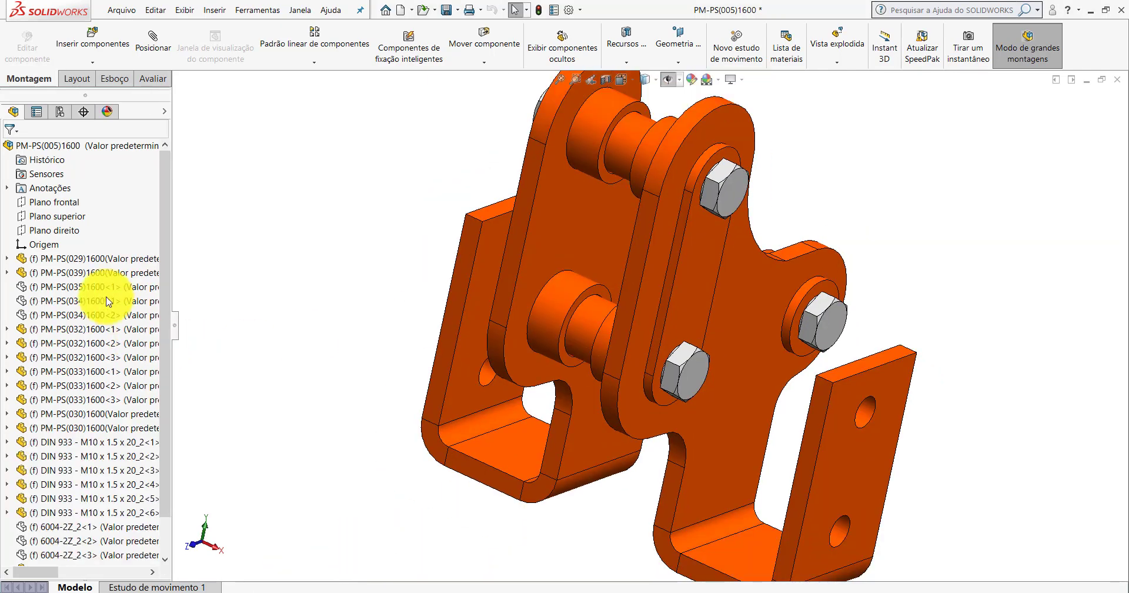
{"action": "scroll", "coordinate": [167, 253], "scroll_direction": "down", "scroll_amount": 1}
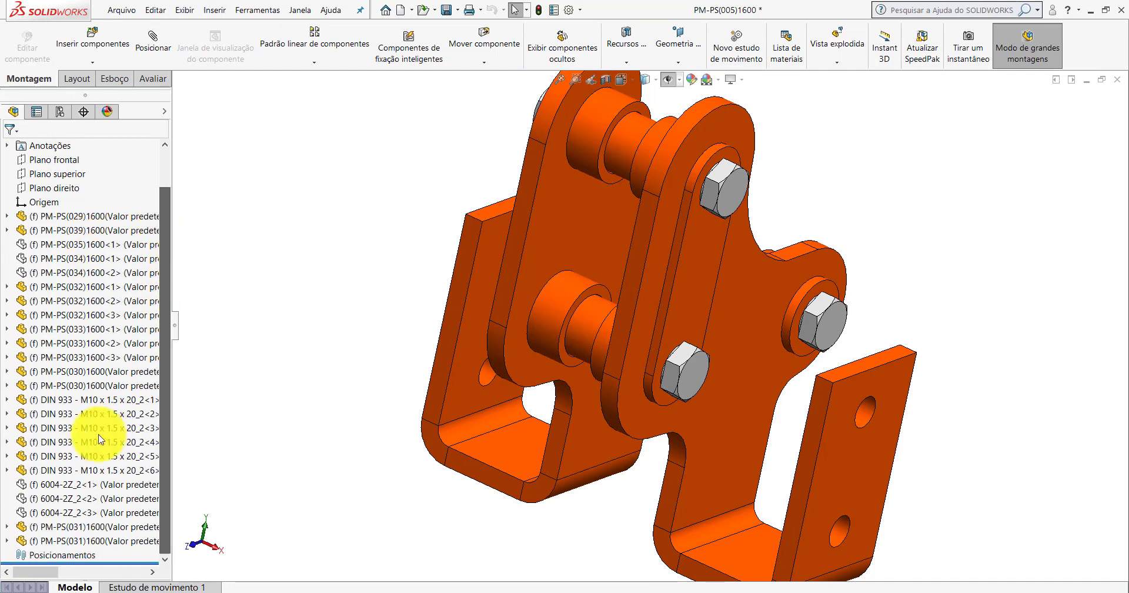
{"action": "right_click", "coordinate": [35, 487]}
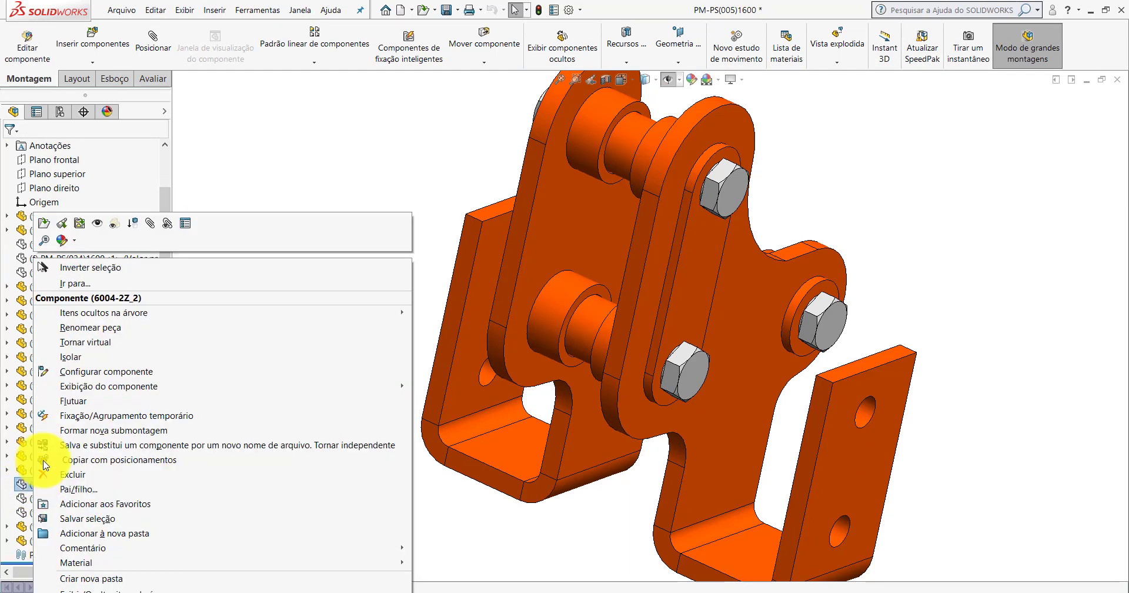
{"action": "left_click", "coordinate": [99, 219]}
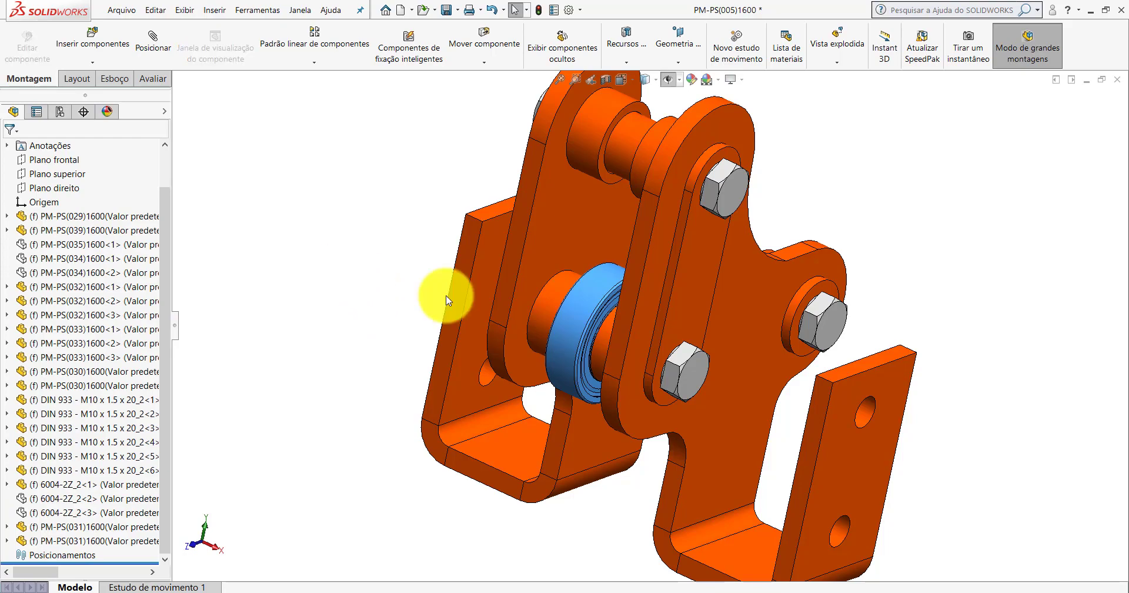
{"action": "scroll", "coordinate": [629, 328], "scroll_direction": "down", "scroll_amount": 3}
{"action": "scroll", "coordinate": [651, 295], "scroll_direction": "down", "scroll_amount": 3}
{"action": "mouse_move", "coordinate": [651, 294]}
{"action": "middle_mouse_down"}
{"action": "mouse_move", "coordinate": [701, 247]}
{"action": "mouse_move", "coordinate": [696, 290]}
{"action": "mouse_move", "coordinate": [668, 302]}
{"action": "mouse_move", "coordinate": [698, 295]}
{"action": "mouse_move", "coordinate": [646, 326]}
{"action": "mouse_move", "coordinate": [656, 295]}
{"action": "middle_mouse_up"}
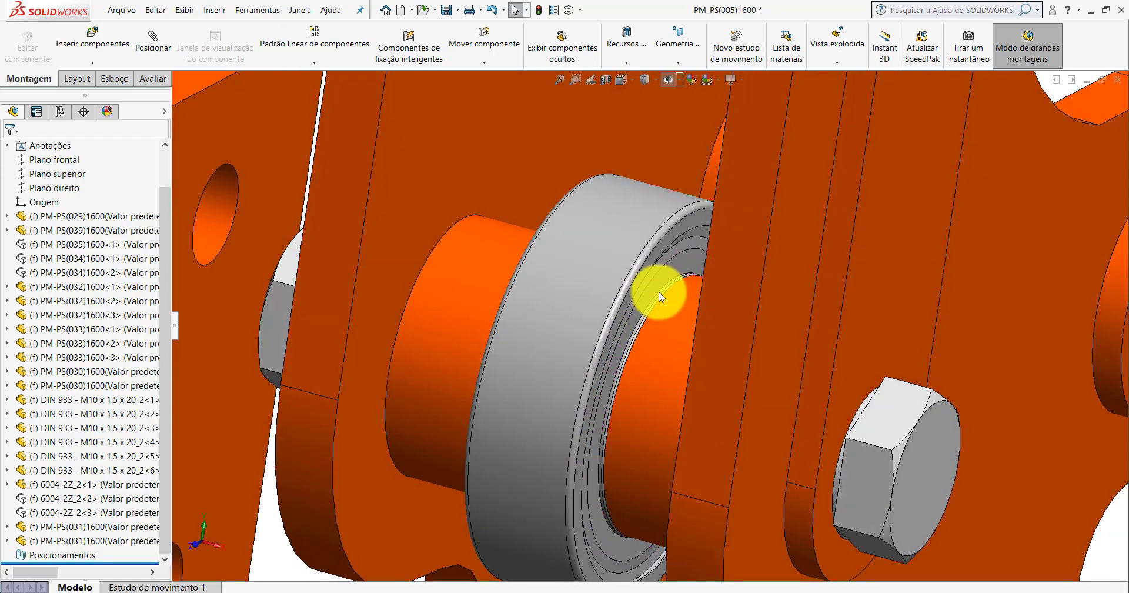
{"action": "scroll", "coordinate": [655, 295], "scroll_direction": "up", "scroll_amount": 3}
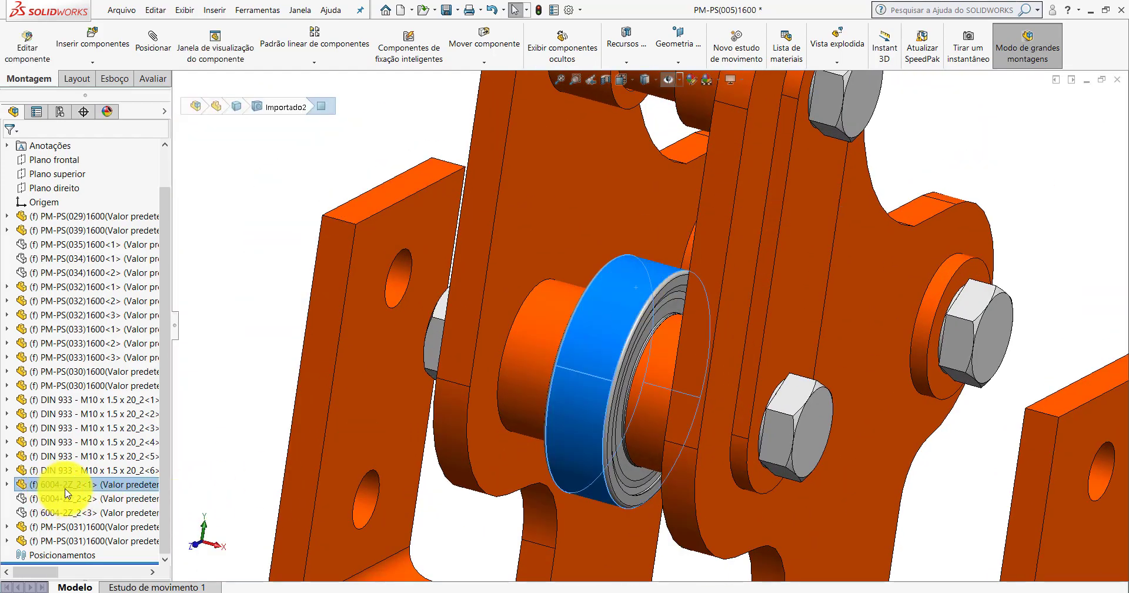
Deselect the bearing and return to the PM-PS(005)1800 assembly window.
{"action": "left_click", "coordinate": [227, 242]}
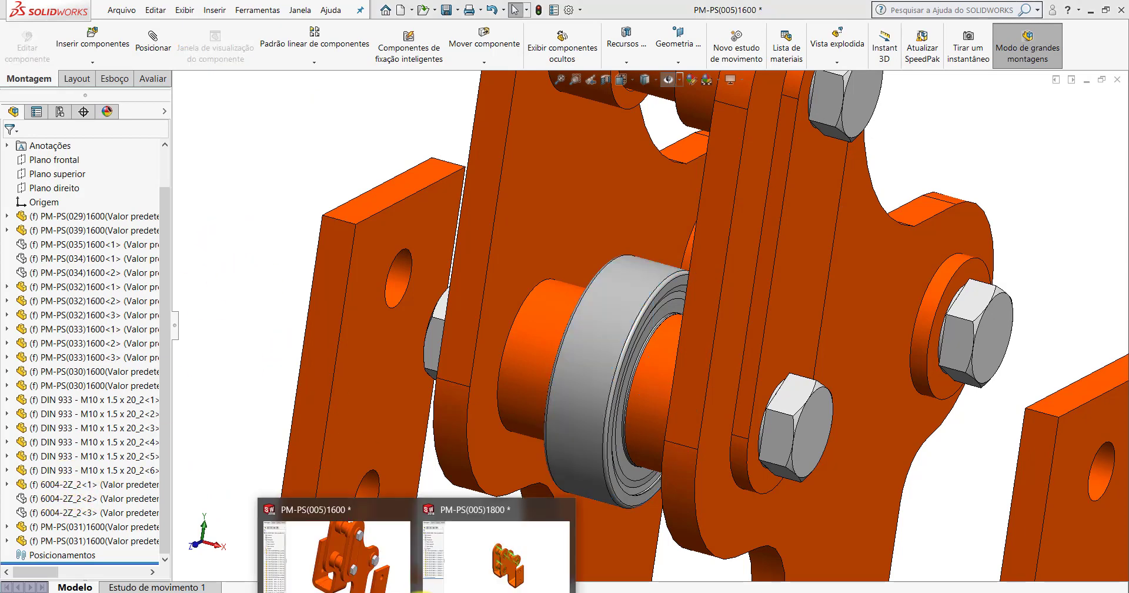
{"action": "left_click", "coordinate": [473, 554]}
{"action": "scroll", "coordinate": [589, 315], "scroll_direction": "up", "scroll_amount": 3}
Insert the 6004-2Z bearing from the Componentes folder and drop it beside the side plates.
{"action": "scroll", "coordinate": [584, 298], "scroll_direction": "up", "scroll_amount": 2}
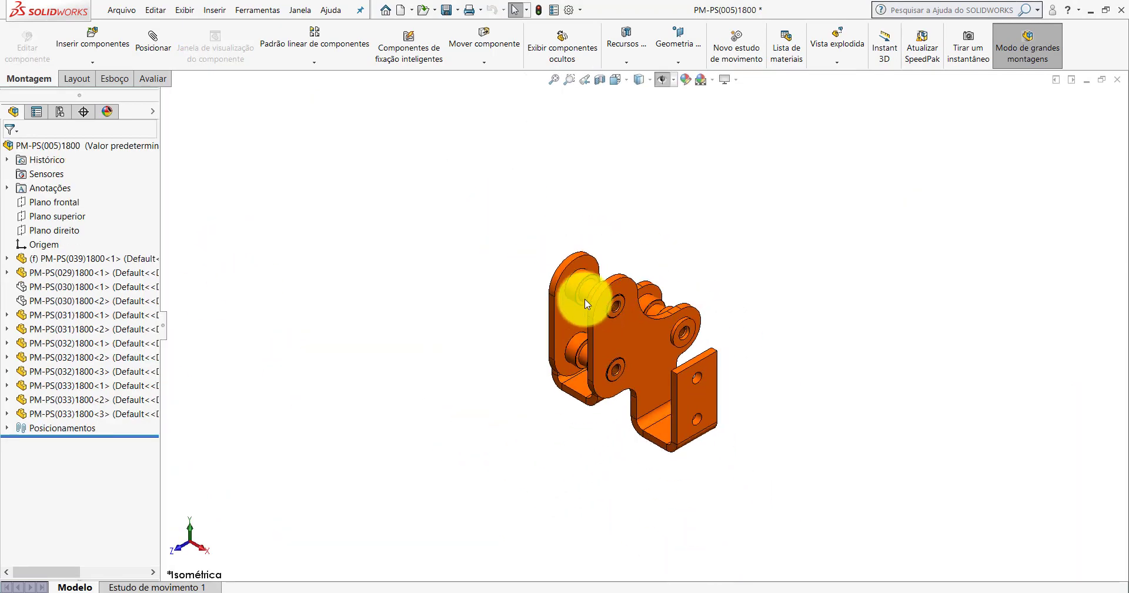
{"action": "scroll", "coordinate": [490, 234], "scroll_direction": "down", "scroll_amount": 4}
{"action": "left_click", "coordinate": [108, 43]}
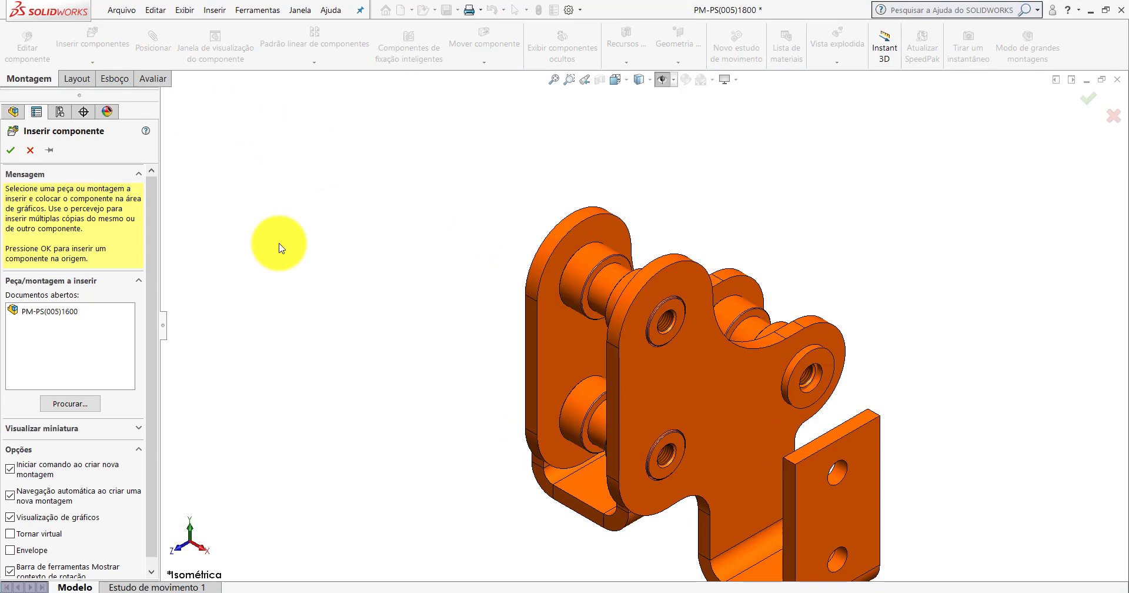
{"action": "left_click", "coordinate": [93, 398]}
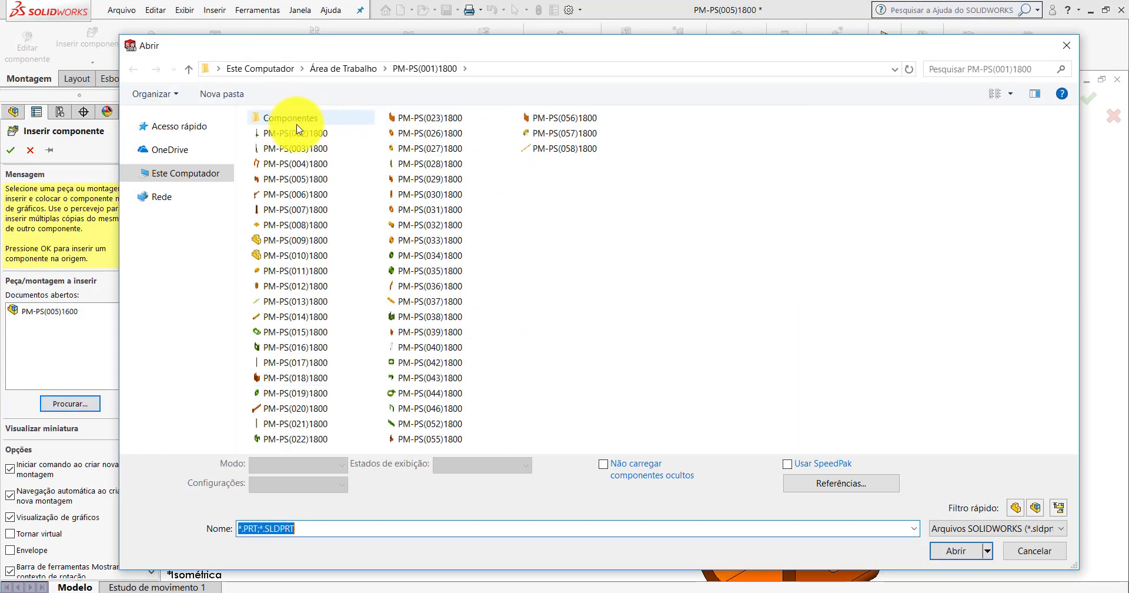
{"action": "double_click", "coordinate": [298, 122]}
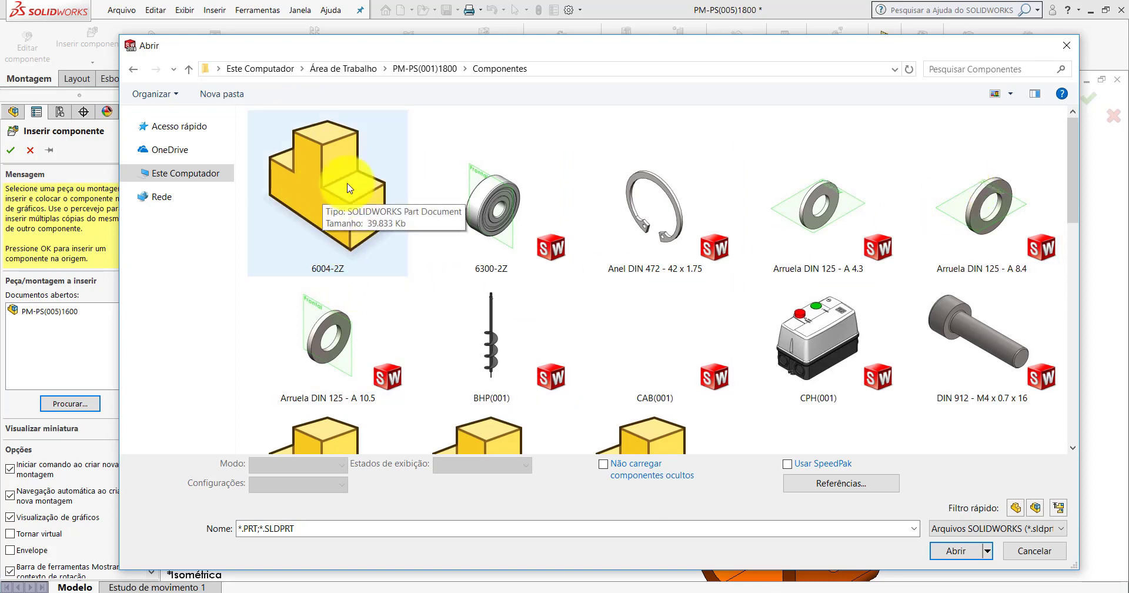
{"action": "right_click", "coordinate": [429, 175]}
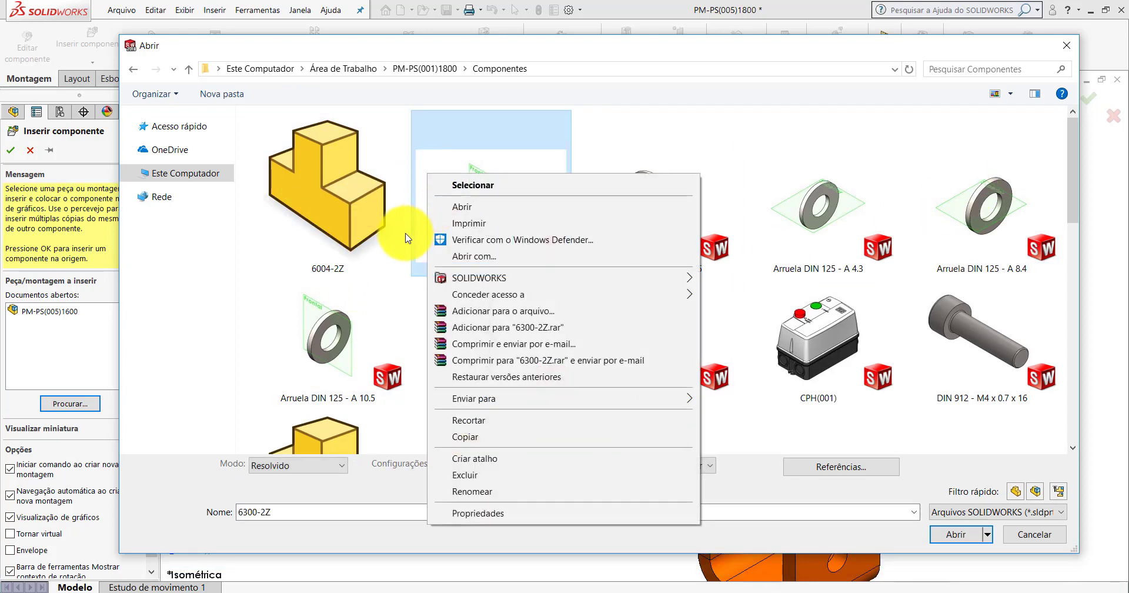
{"action": "right_click", "coordinate": [406, 236]}
{"action": "left_click", "coordinate": [603, 311]}
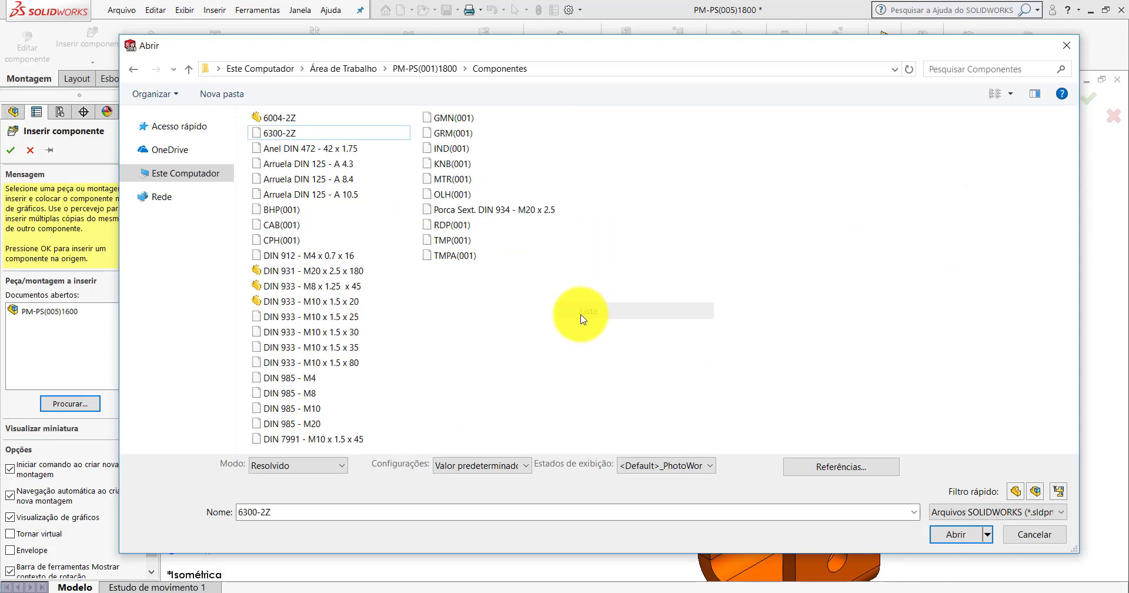
{"action": "double_click", "coordinate": [280, 119]}
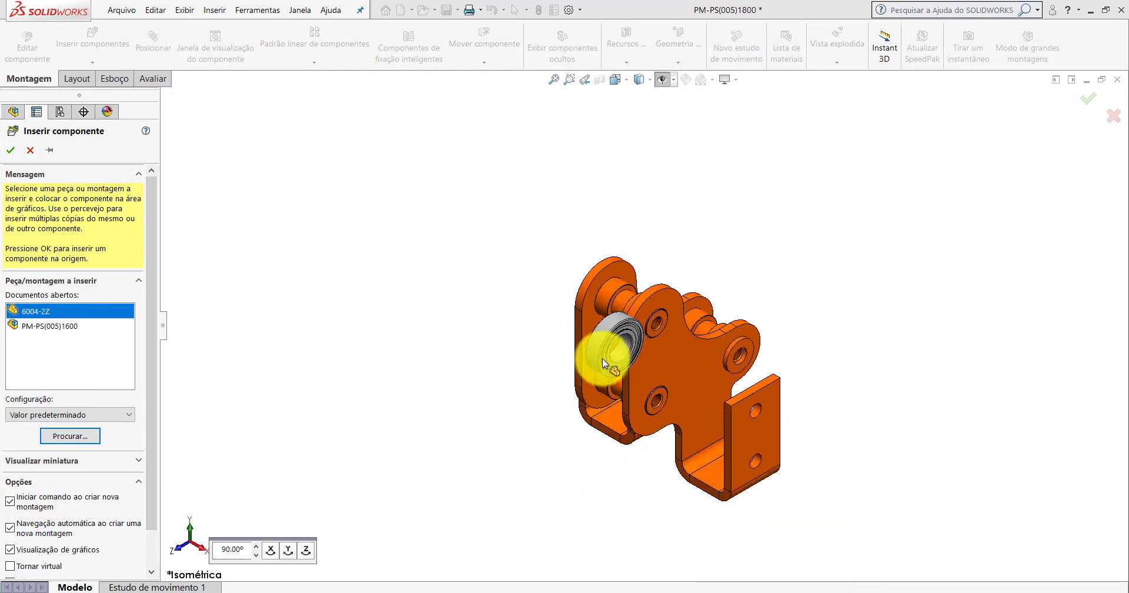
{"action": "scroll", "coordinate": [630, 344], "scroll_direction": "down", "scroll_amount": 4}
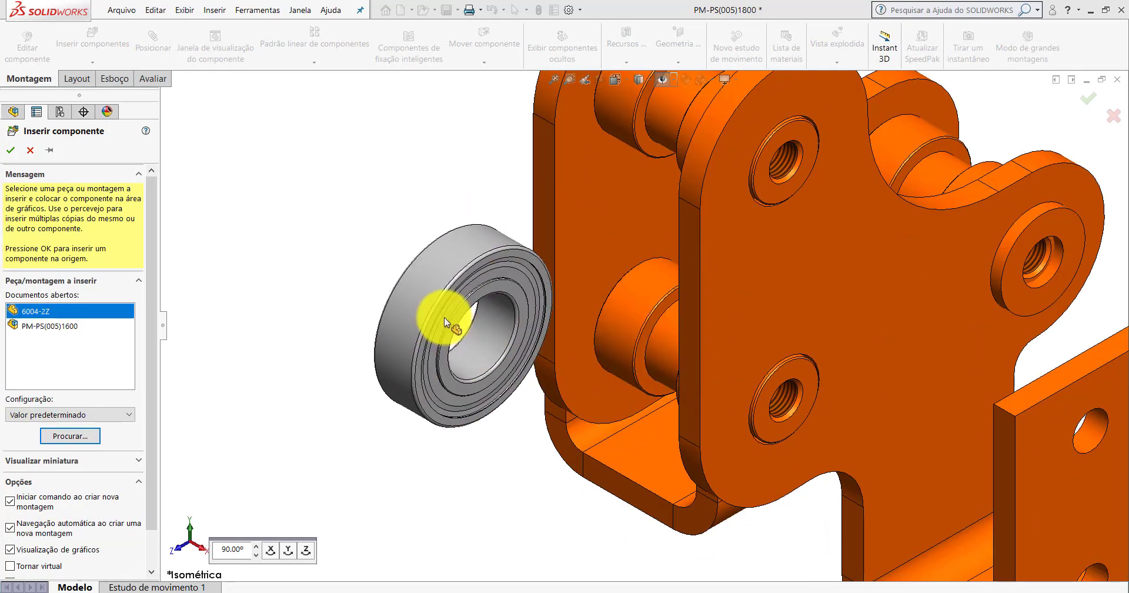
{"action": "left_click", "coordinate": [436, 294]}
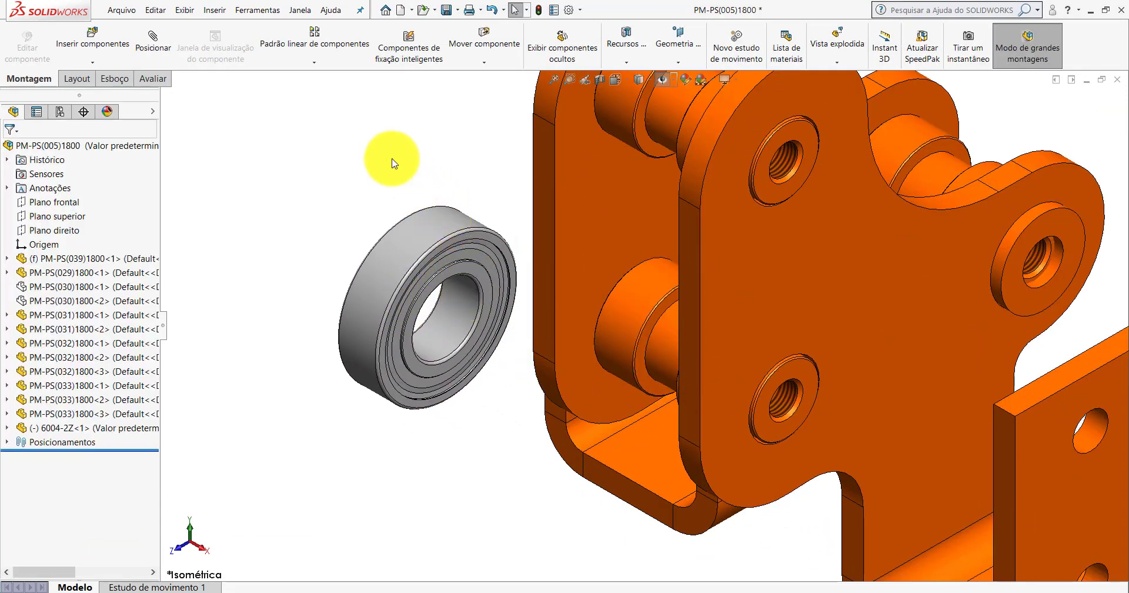
{"action": "scroll", "coordinate": [529, 324], "scroll_direction": "down", "scroll_amount": 2}
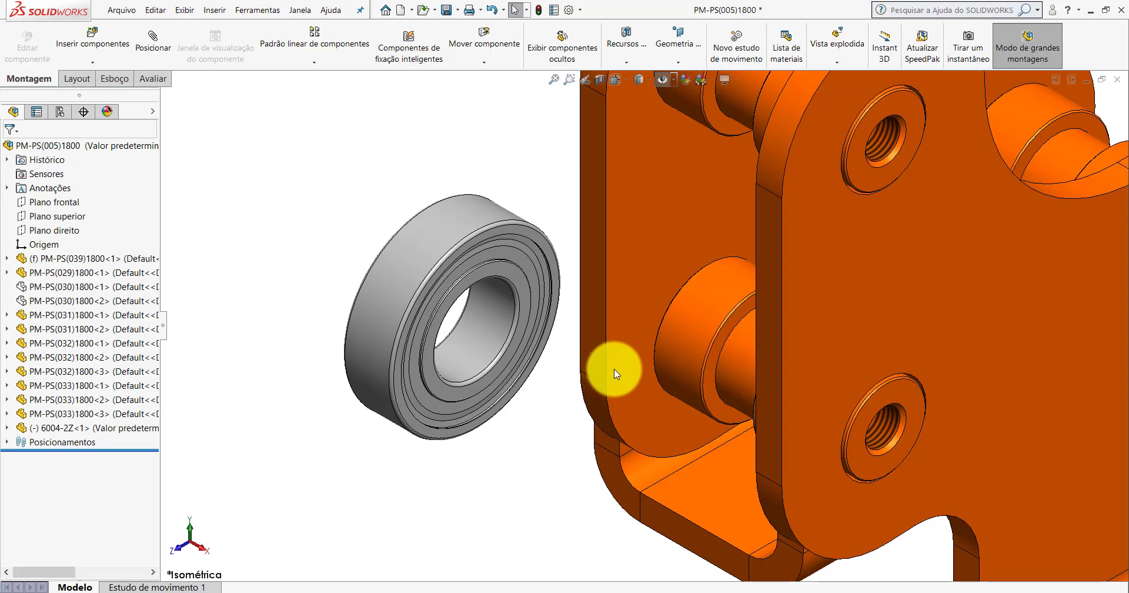
Mate the 6004-2Z bearing concentric with the lower shaft.
{"action": "left_click", "coordinate": [153, 40]}
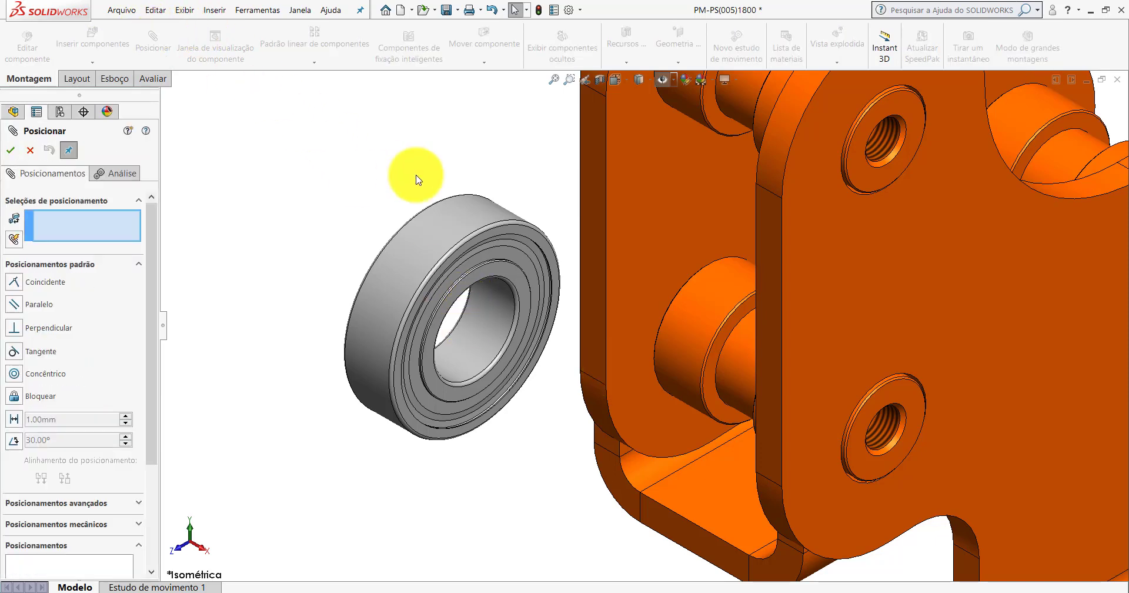
{"action": "left_click", "coordinate": [496, 307]}
{"action": "scroll", "coordinate": [588, 314], "scroll_direction": "up", "scroll_amount": 5}
{"action": "middle_click_drag", "start_coordinate": [648, 321], "coordinate": [726, 350]}
{"action": "scroll", "coordinate": [723, 343], "scroll_direction": "down", "scroll_amount": 3}
{"action": "left_click", "coordinate": [703, 322]}
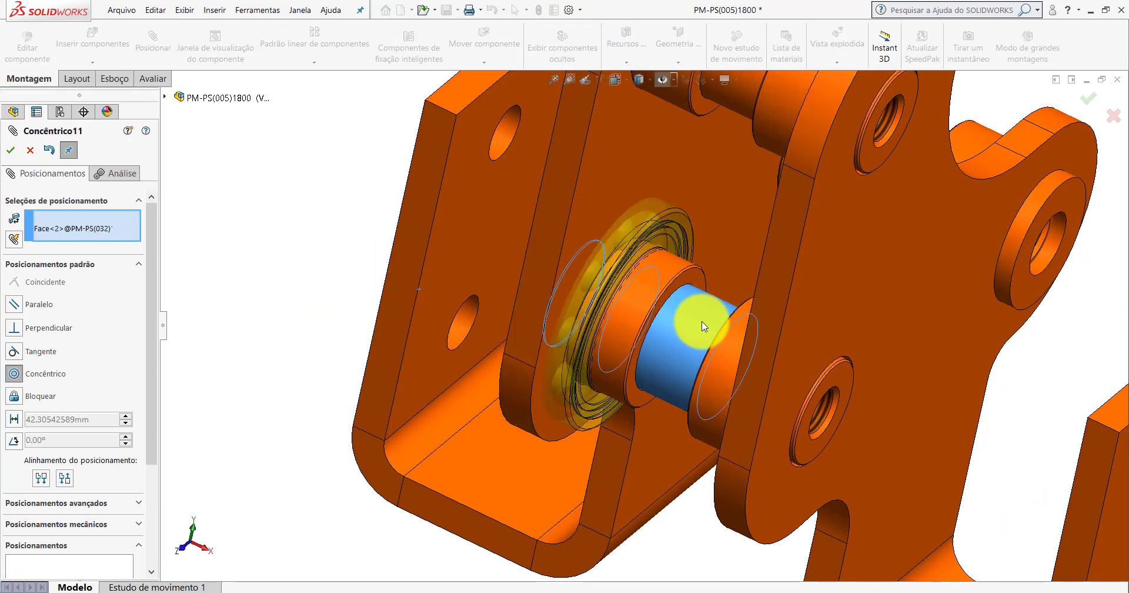
{"action": "left_click", "coordinate": [881, 290]}
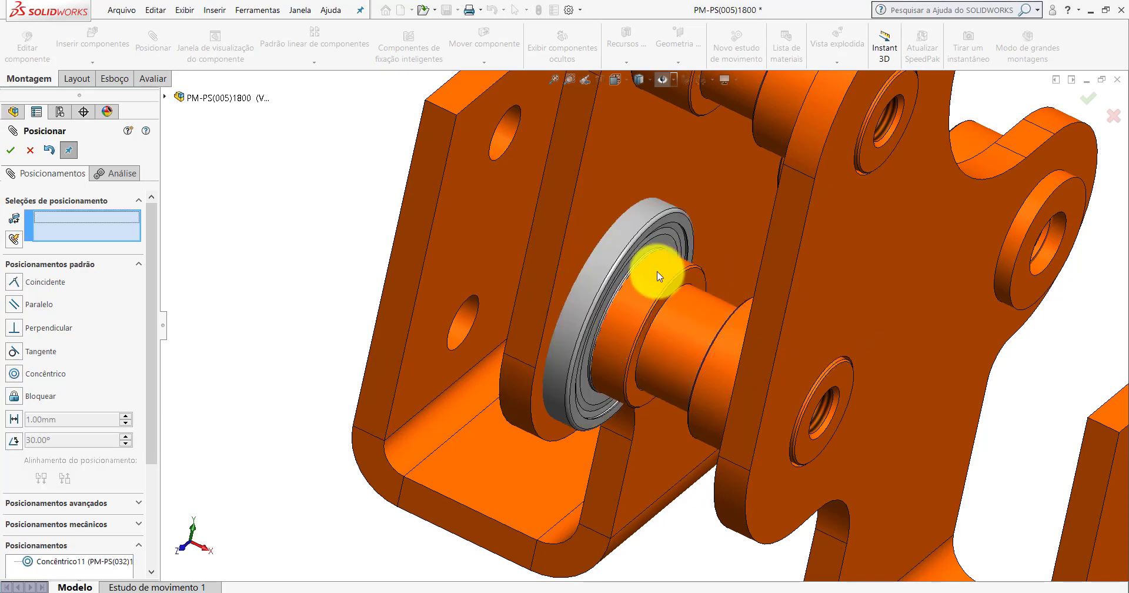
Start an advanced Width mate using both side faces of the bearing.
{"action": "scroll", "coordinate": [657, 270], "scroll_direction": "up", "scroll_amount": 5}
{"action": "mouse_move", "coordinate": [659, 288]}
{"action": "left_mouse_down"}
{"action": "mouse_move", "coordinate": [333, 201]}
{"action": "mouse_move", "coordinate": [361, 214]}
{"action": "left_mouse_up"}
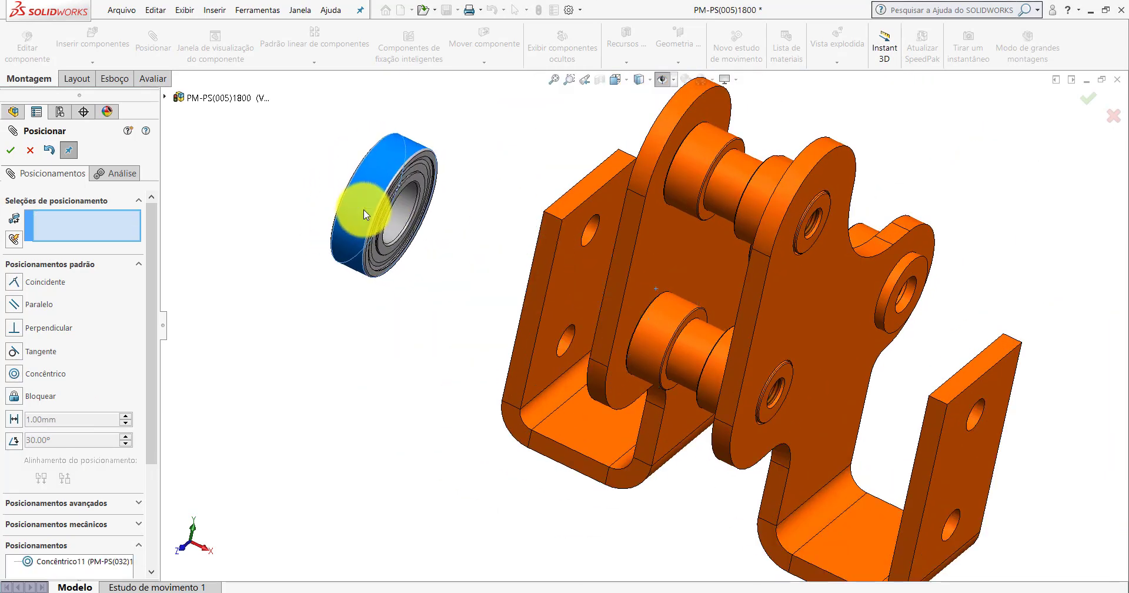
{"action": "left_click", "coordinate": [124, 264]}
{"action": "left_click", "coordinate": [87, 285]}
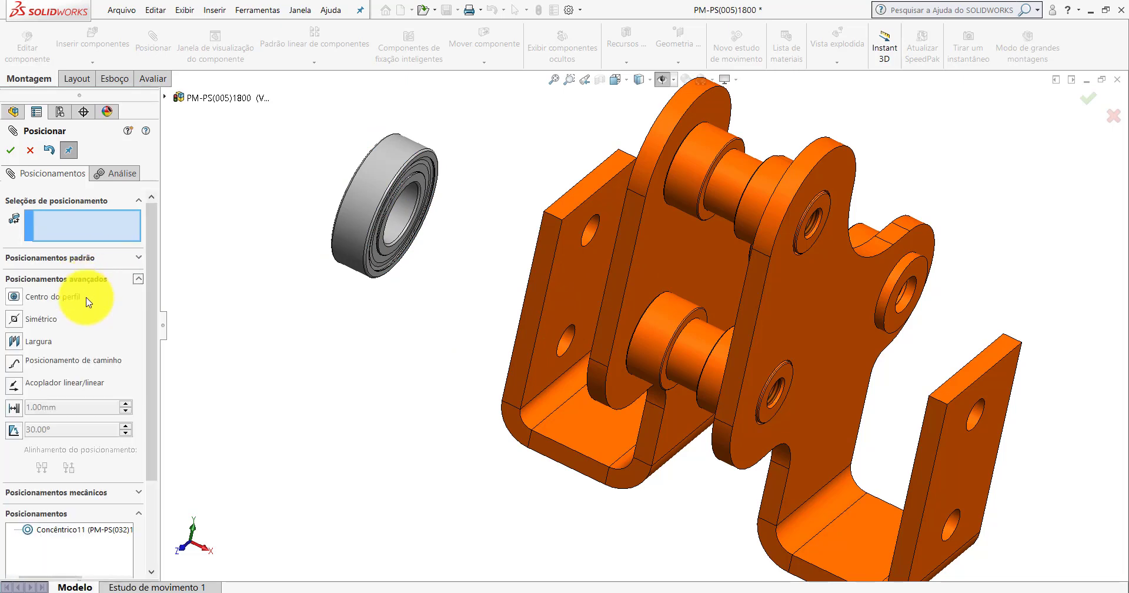
{"action": "left_click", "coordinate": [16, 341]}
{"action": "scroll", "coordinate": [488, 206], "scroll_direction": "down", "scroll_amount": 5}
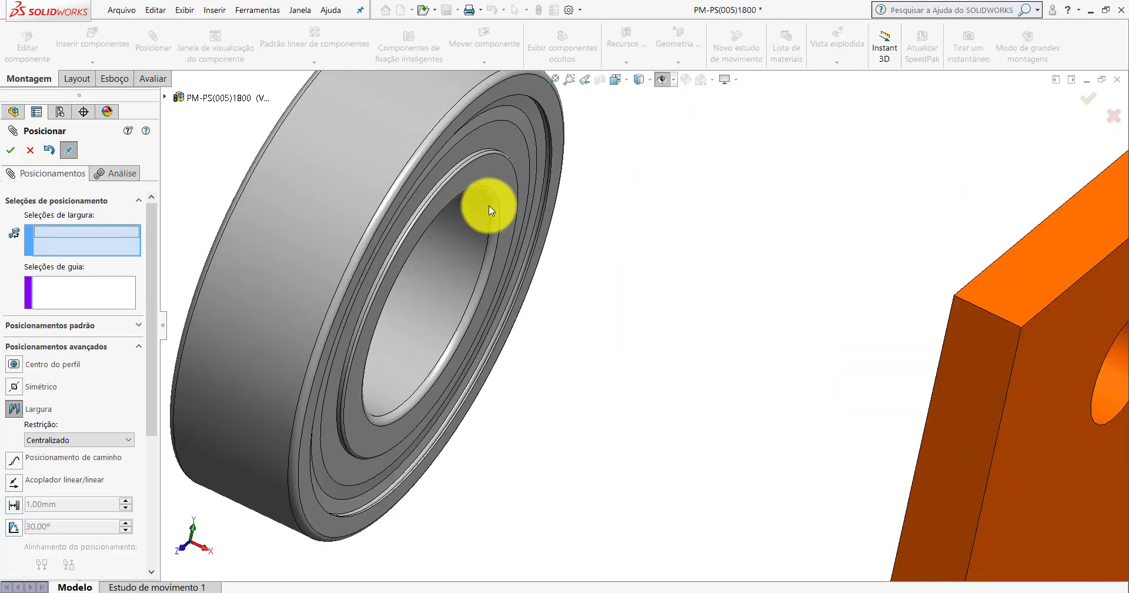
{"action": "left_click", "coordinate": [488, 172]}
{"action": "scroll", "coordinate": [529, 245], "scroll_direction": "up", "scroll_amount": 5}
{"action": "middle_click_drag", "start_coordinate": [529, 244], "coordinate": [587, 252]}
{"action": "scroll", "coordinate": [588, 252], "scroll_direction": "down", "scroll_amount": 3}
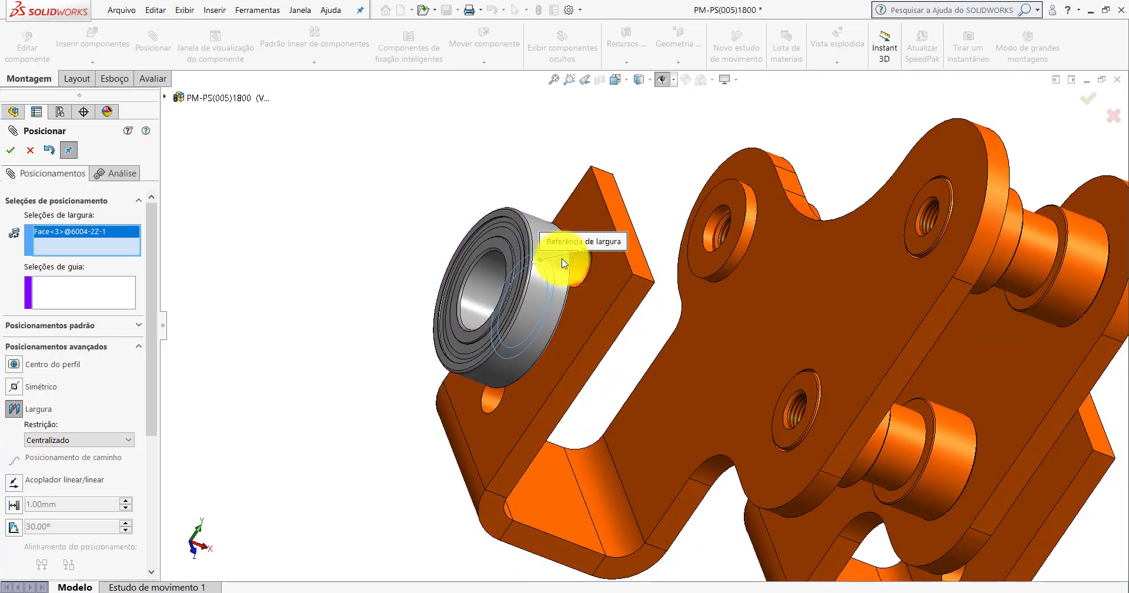
{"action": "scroll", "coordinate": [559, 267], "scroll_direction": "down", "scroll_amount": 3}
{"action": "left_click", "coordinate": [457, 241]}
Add the two shaft shoulder faces to the Width mate, centring the bearing.
{"action": "scroll", "coordinate": [522, 270], "scroll_direction": "up", "scroll_amount": 3}
{"action": "scroll", "coordinate": [626, 339], "scroll_direction": "up", "scroll_amount": 2}
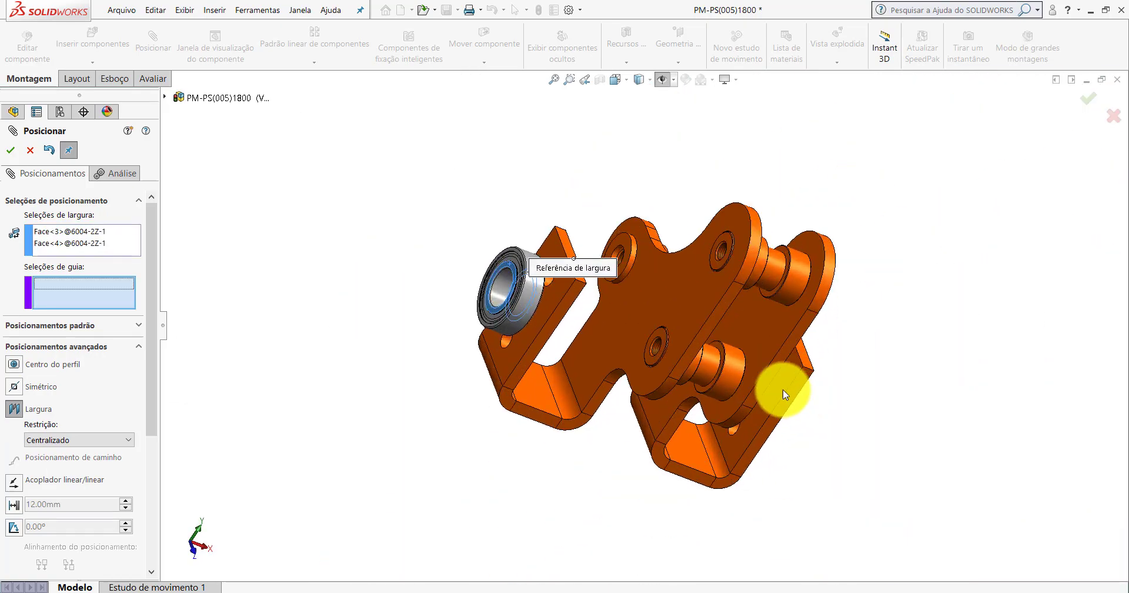
{"action": "scroll", "coordinate": [700, 335], "scroll_direction": "down", "scroll_amount": 5}
{"action": "middle_click_drag", "start_coordinate": [643, 320], "coordinate": [549, 237]}
{"action": "left_click", "coordinate": [600, 274]}
{"action": "left_click", "coordinate": [515, 247]}
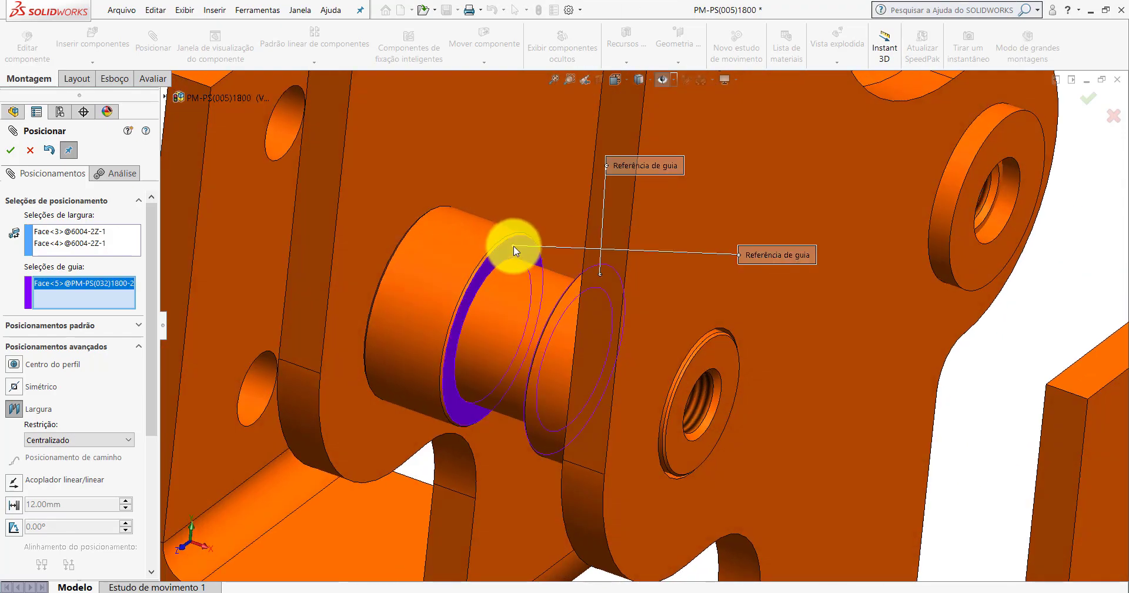
{"action": "scroll", "coordinate": [577, 285], "scroll_direction": "up", "scroll_amount": 2}
{"action": "scroll", "coordinate": [604, 298], "scroll_direction": "up", "scroll_amount": 3}
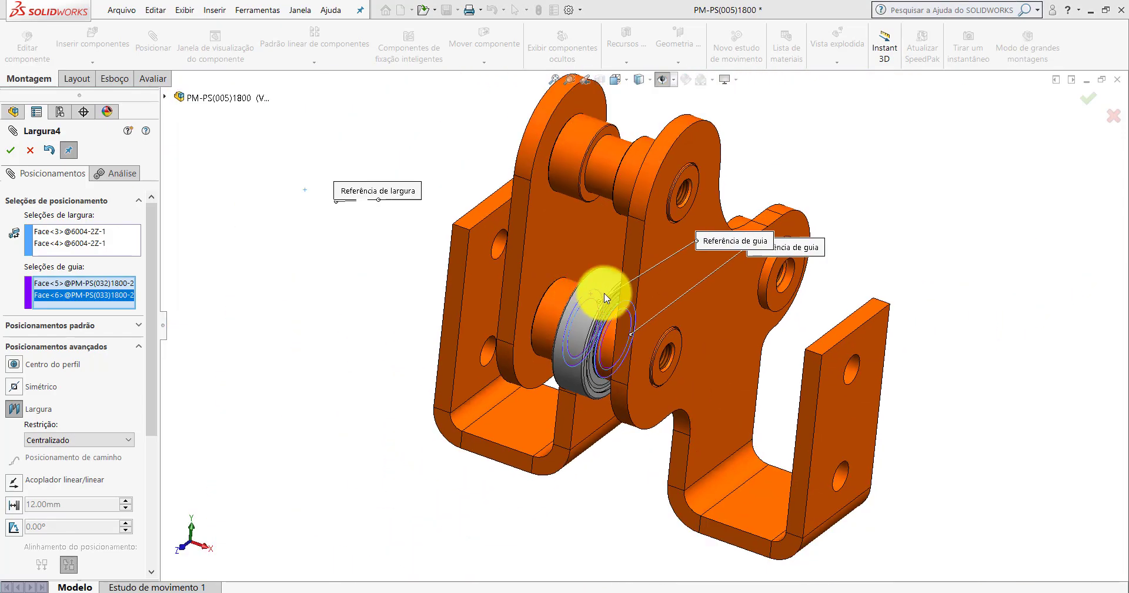
{"action": "scroll", "coordinate": [604, 297], "scroll_direction": "down", "scroll_amount": 4}
{"action": "left_click", "coordinate": [11, 151]}
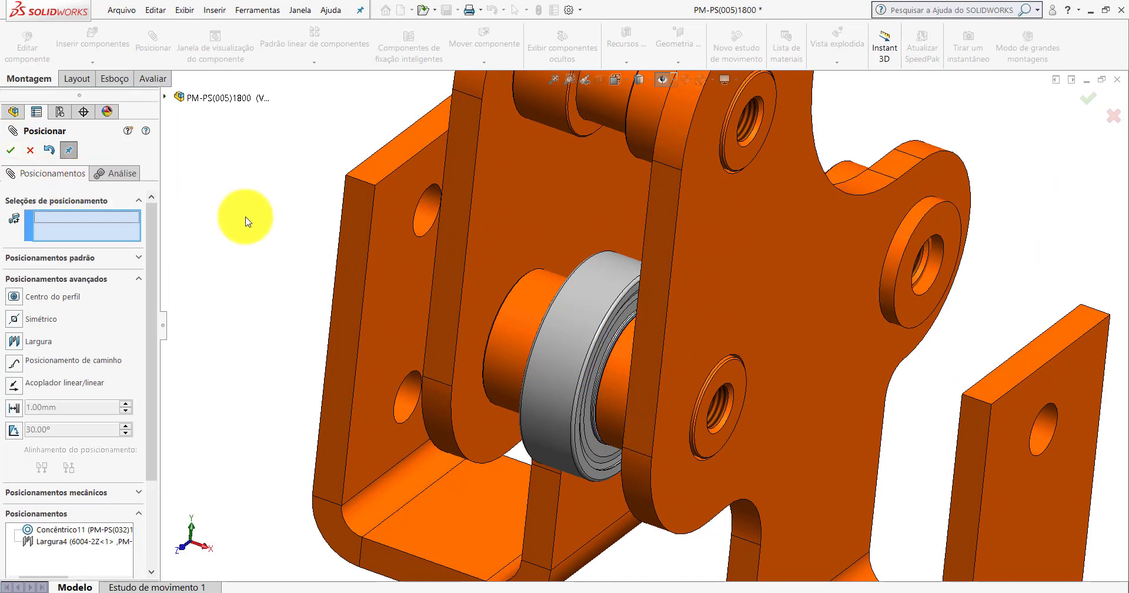
Show the reference planes and fit the whole assembly in view.
{"action": "left_click", "coordinate": [663, 81]}
{"action": "key", "text": "f"}
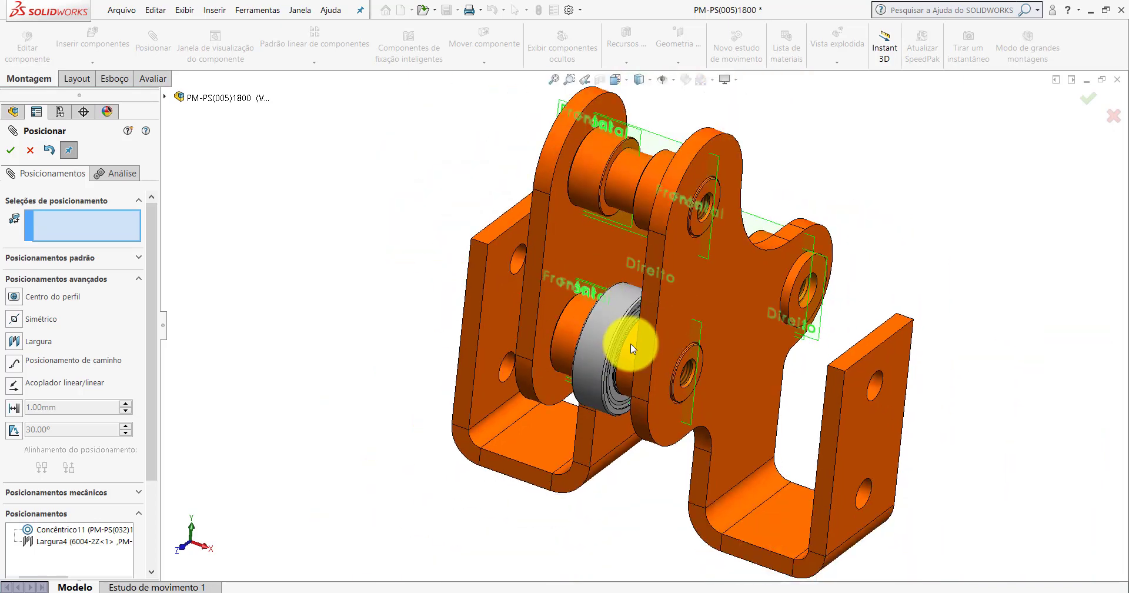
{"action": "scroll", "coordinate": [630, 336], "scroll_direction": "down", "scroll_amount": 3}
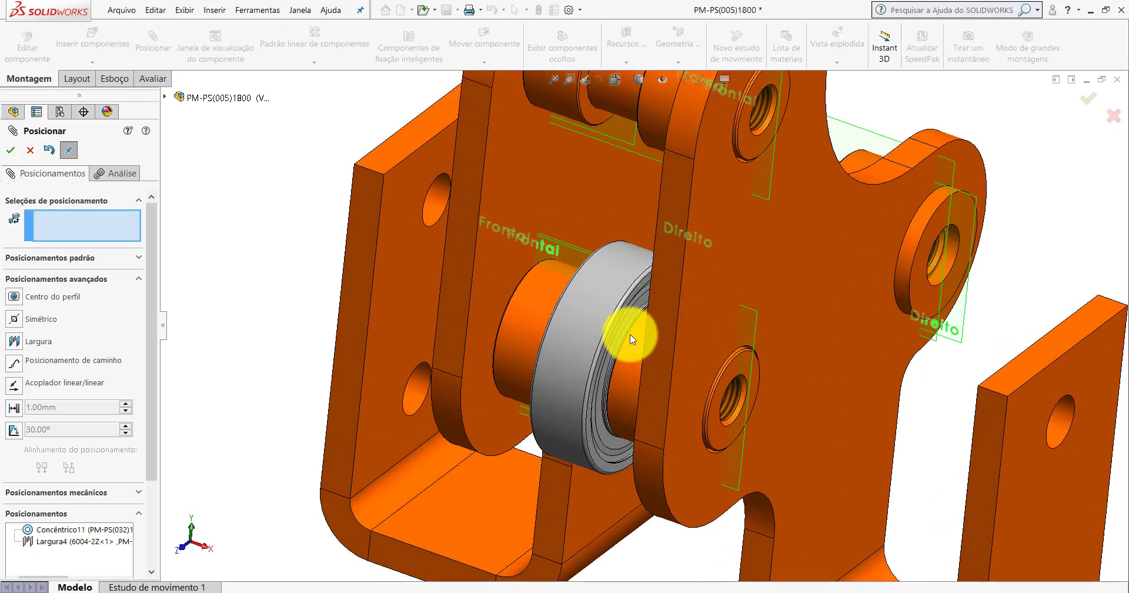
Exit the mating session and open the 6004-2Z bearing as a separate part.
{"action": "left_click", "coordinate": [617, 300]}
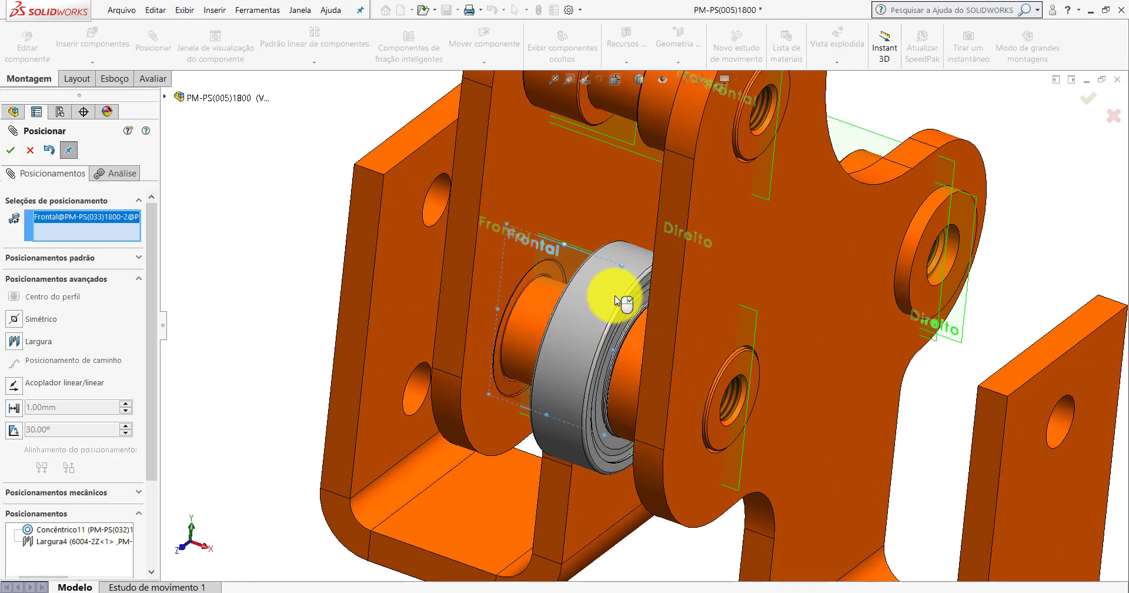
{"action": "key", "text": "Escape"}
{"action": "left_click", "coordinate": [584, 328]}
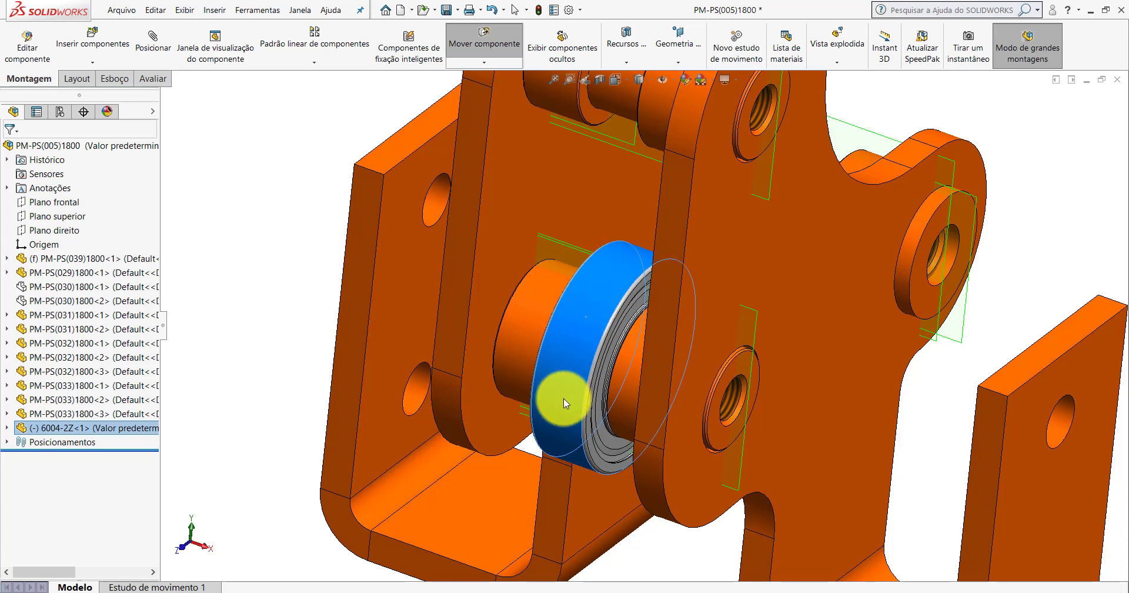
{"action": "key", "text": "Escape"}
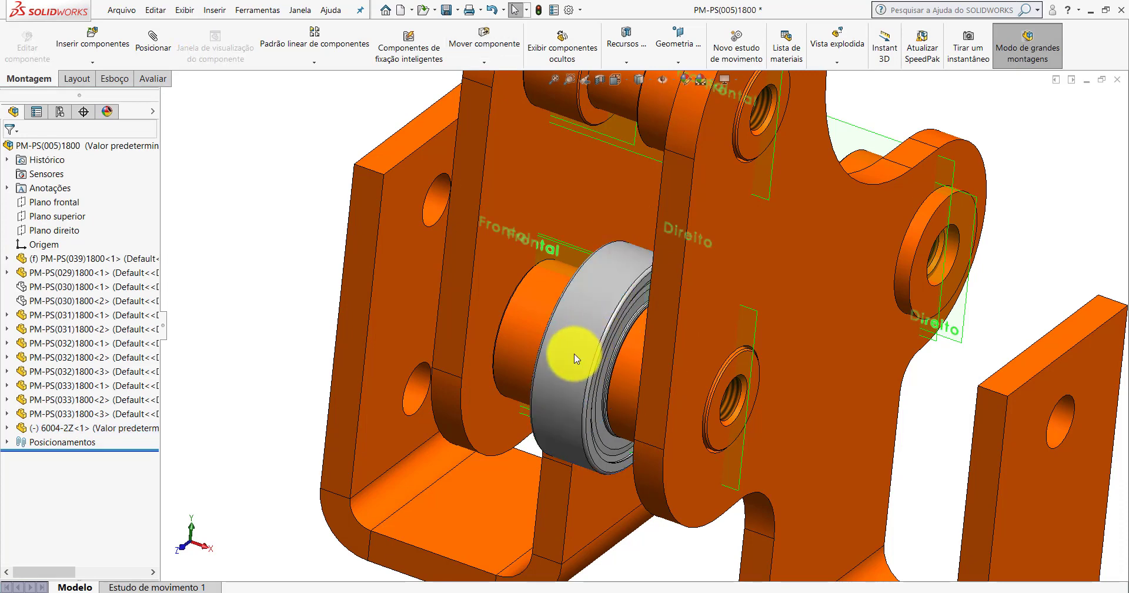
{"action": "left_click", "coordinate": [576, 353]}
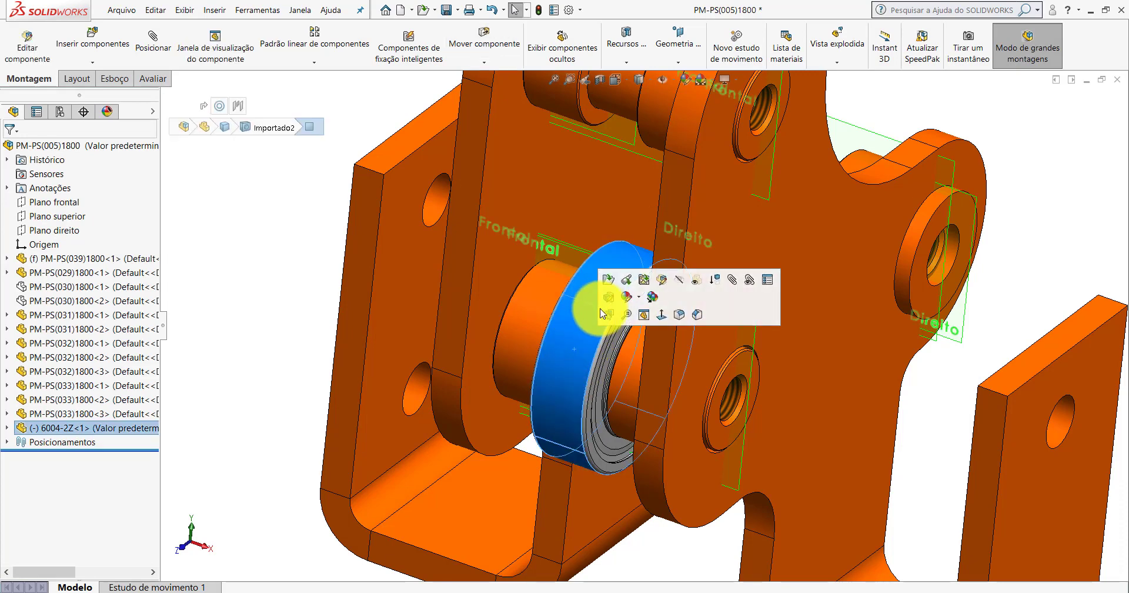
{"action": "left_click", "coordinate": [609, 287]}
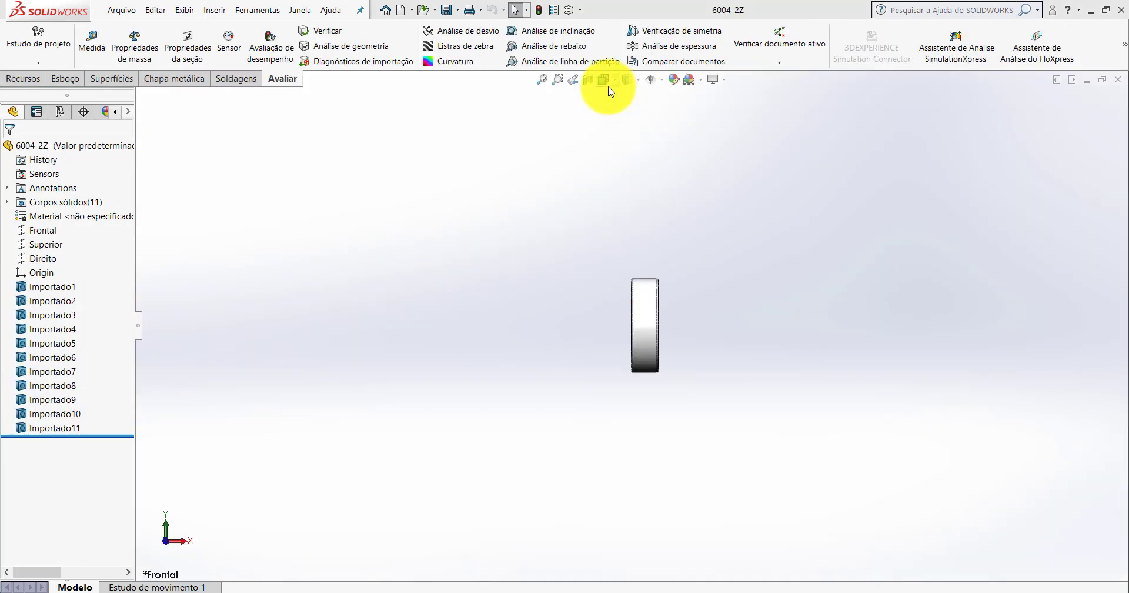
In isometric view, shrink the bearing's Superior plane so it spans just across the bearing.
{"action": "left_click", "coordinate": [604, 80]}
{"action": "left_click", "coordinate": [609, 96]}
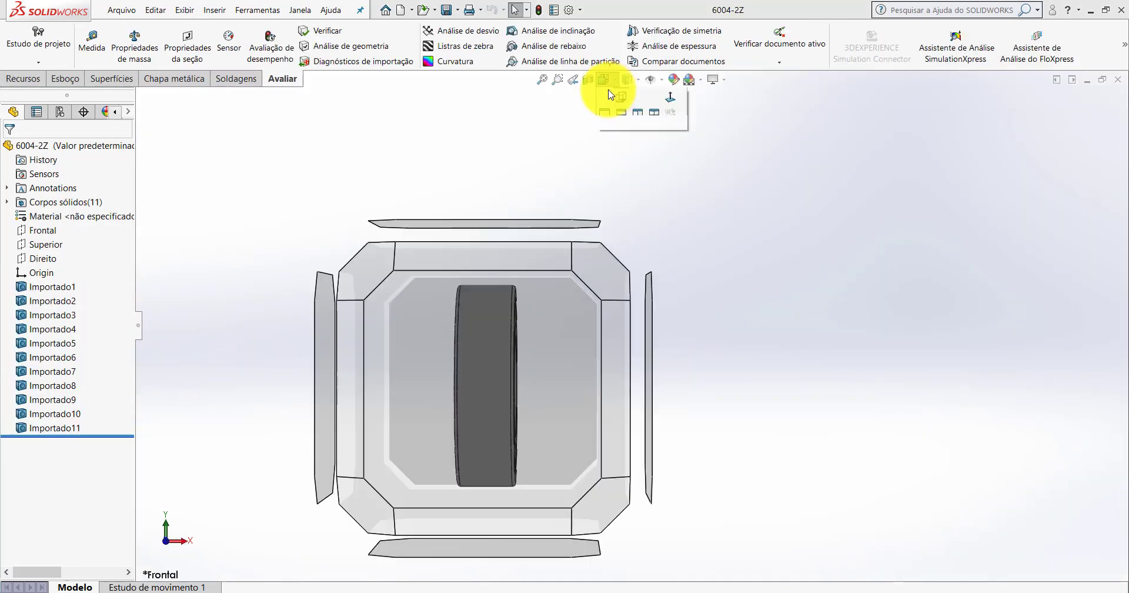
{"action": "left_click", "coordinate": [665, 111]}
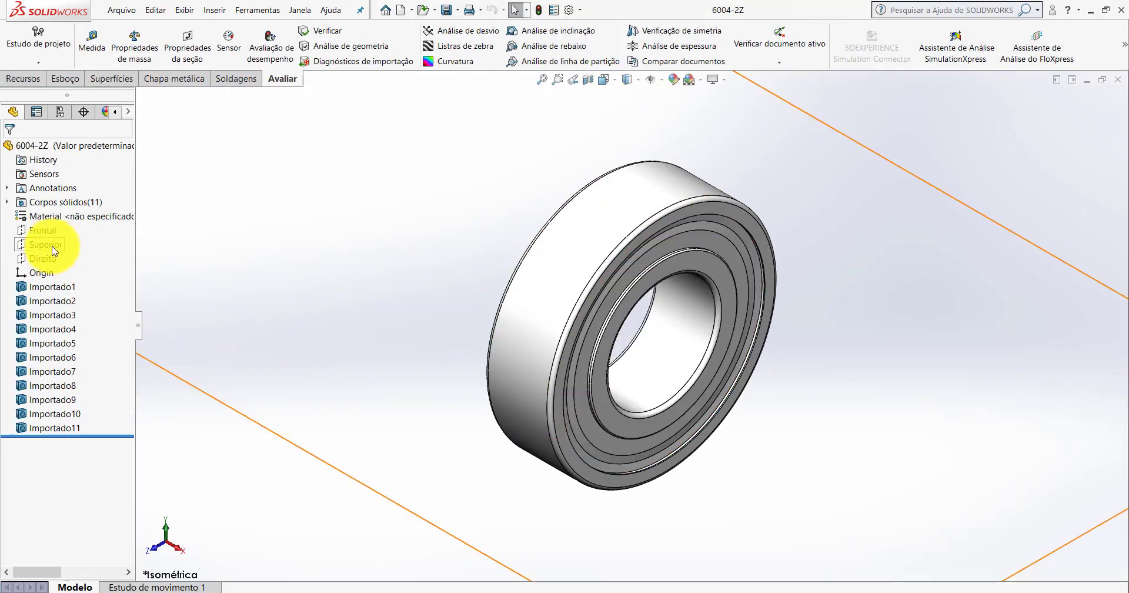
{"action": "left_click", "coordinate": [50, 249]}
{"action": "scroll", "coordinate": [631, 291], "scroll_direction": "up", "scroll_amount": 2}
{"action": "scroll", "coordinate": [647, 302], "scroll_direction": "up", "scroll_amount": 3}
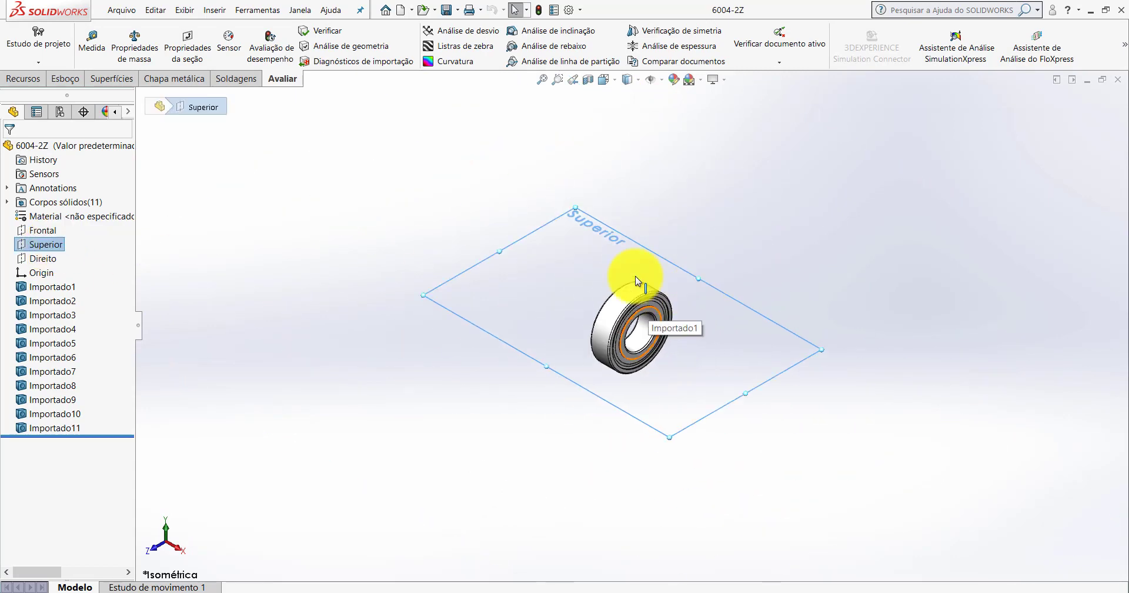
{"action": "right_click", "coordinate": [54, 251]}
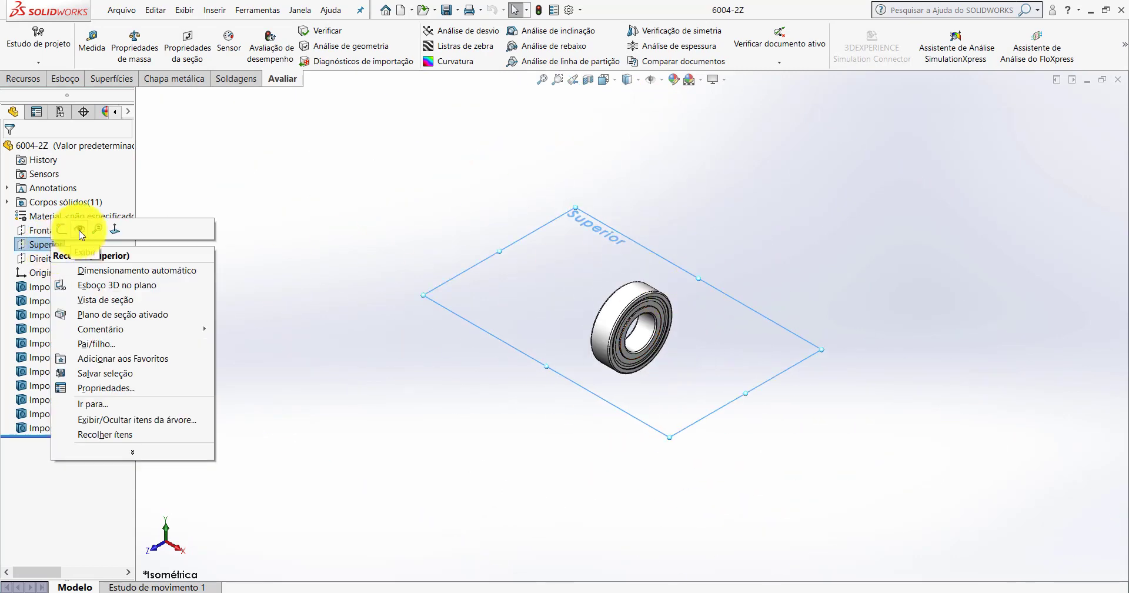
{"action": "mouse_move", "coordinate": [576, 208]}
{"action": "left_mouse_down"}
{"action": "mouse_move", "coordinate": [638, 285]}
{"action": "mouse_move", "coordinate": [617, 357]}
{"action": "left_mouse_up"}
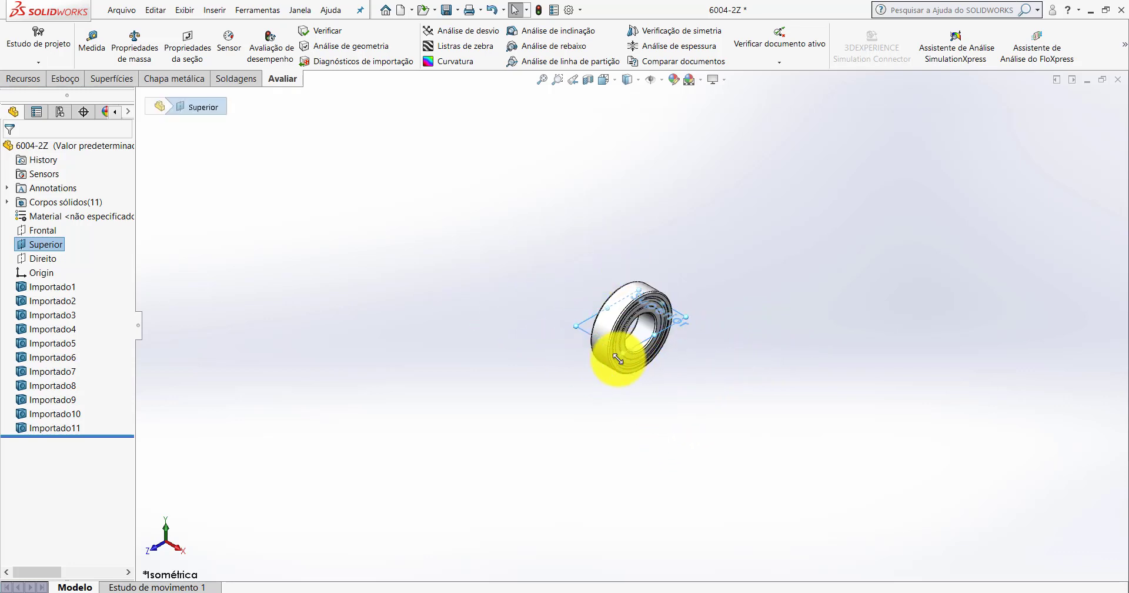
{"action": "left_click_drag", "start_coordinate": [612, 367], "coordinate": [662, 337]}
{"action": "scroll", "coordinate": [661, 336], "scroll_direction": "down", "scroll_amount": 4}
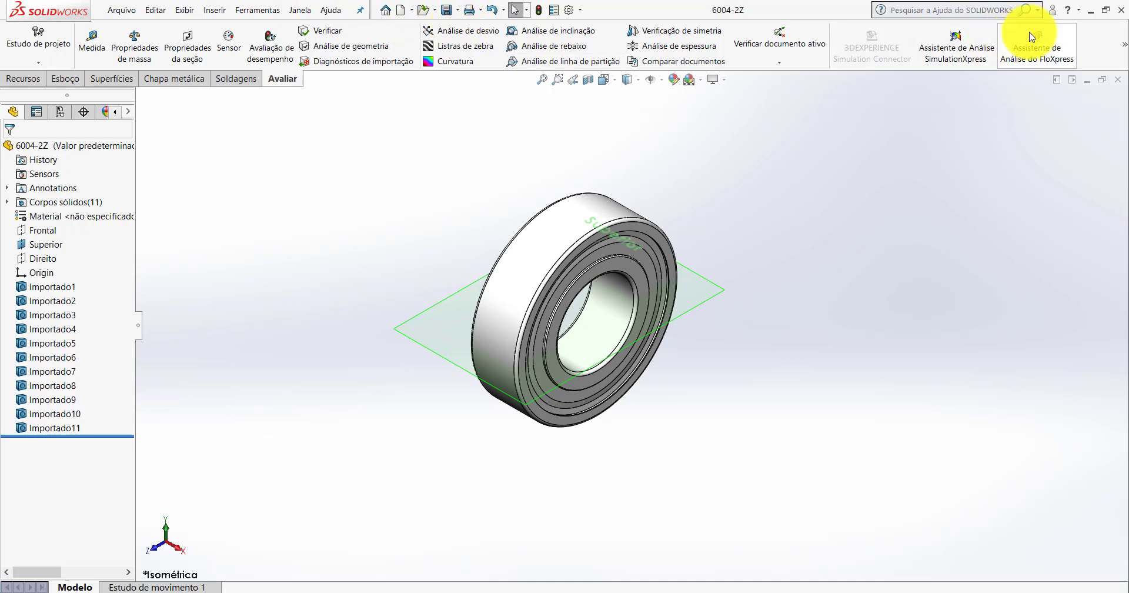
Close the bearing part and return to the PM-PS(005)1800 assembly.
{"action": "left_click", "coordinate": [1117, 80]}
{"action": "scroll", "coordinate": [677, 318], "scroll_direction": "up", "scroll_amount": 3}
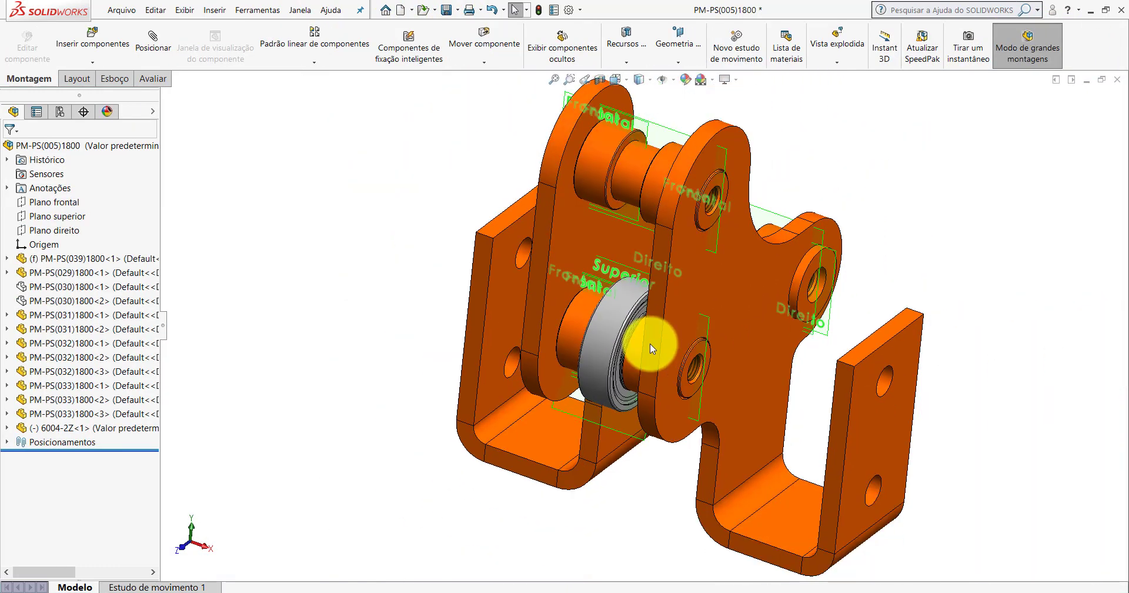
{"action": "scroll", "coordinate": [650, 343], "scroll_direction": "down", "scroll_amount": 3}
{"action": "left_click", "coordinate": [612, 294]}
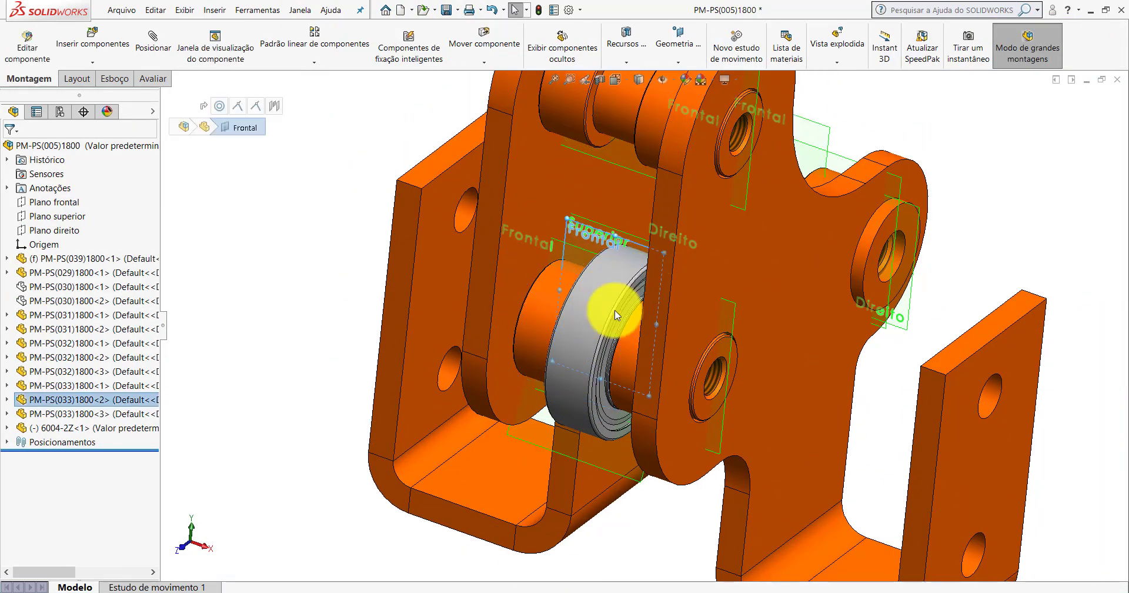
{"action": "left_click", "coordinate": [576, 376]}
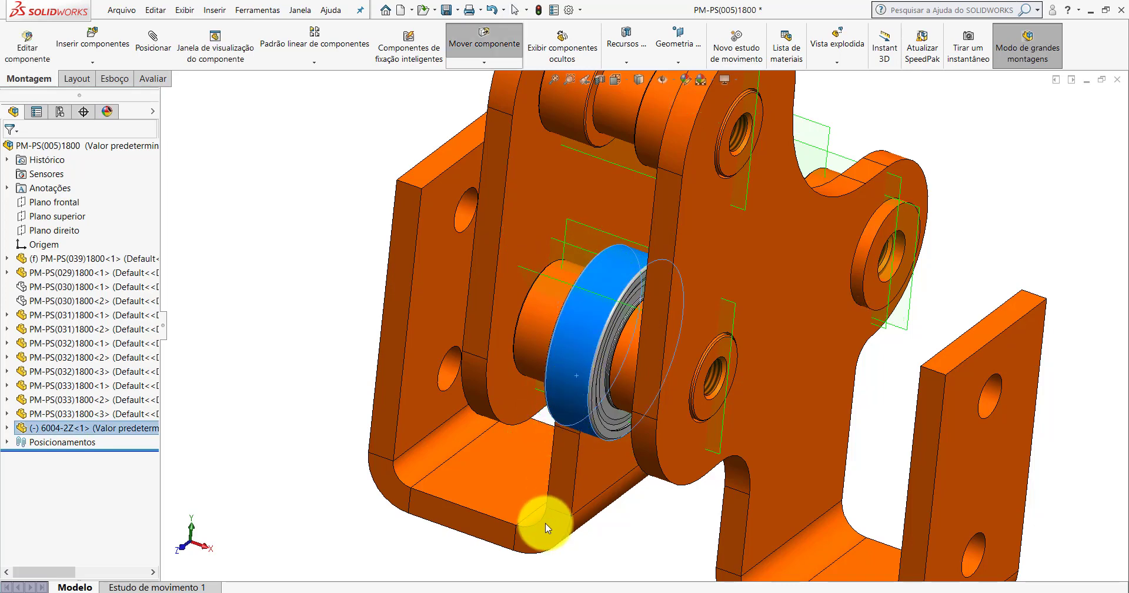
{"action": "left_click", "coordinate": [338, 305]}
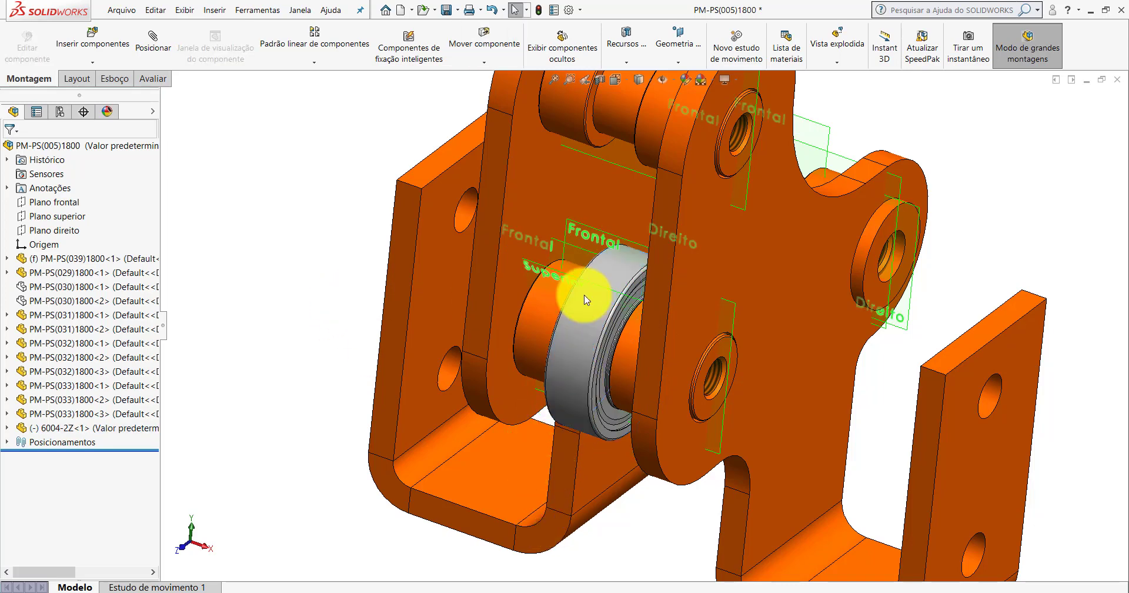
{"action": "scroll", "coordinate": [584, 300], "scroll_direction": "down", "scroll_amount": 2}
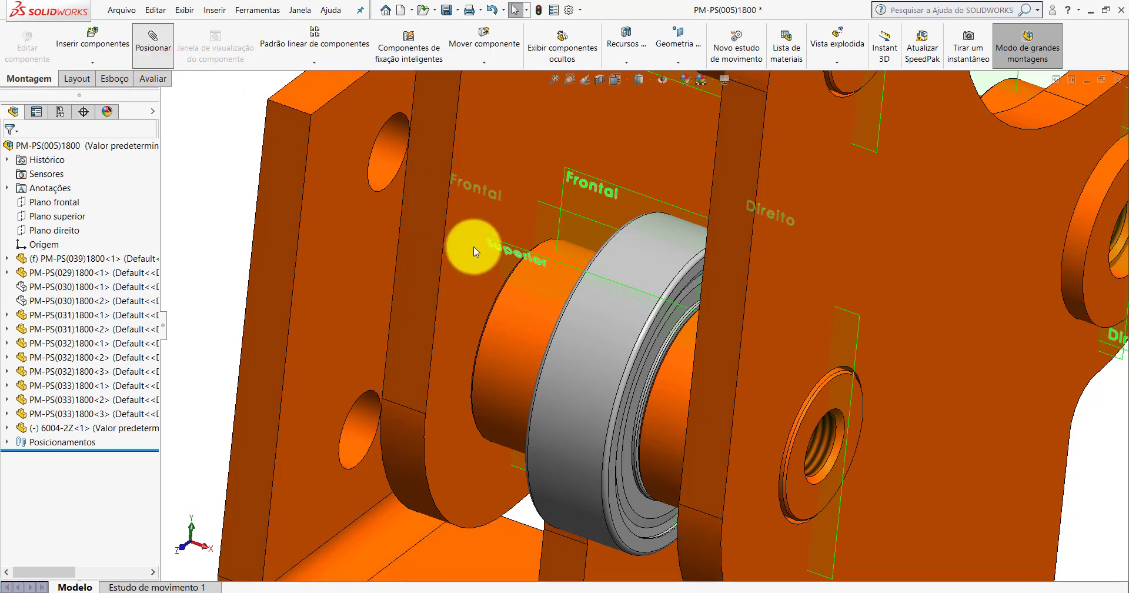
Mate the bearing's Superior plane parallel to the bracket plate face as Paralelo8.
{"action": "left_click", "coordinate": [499, 241]}
{"action": "scroll", "coordinate": [612, 304], "scroll_direction": "up", "scroll_amount": 5}
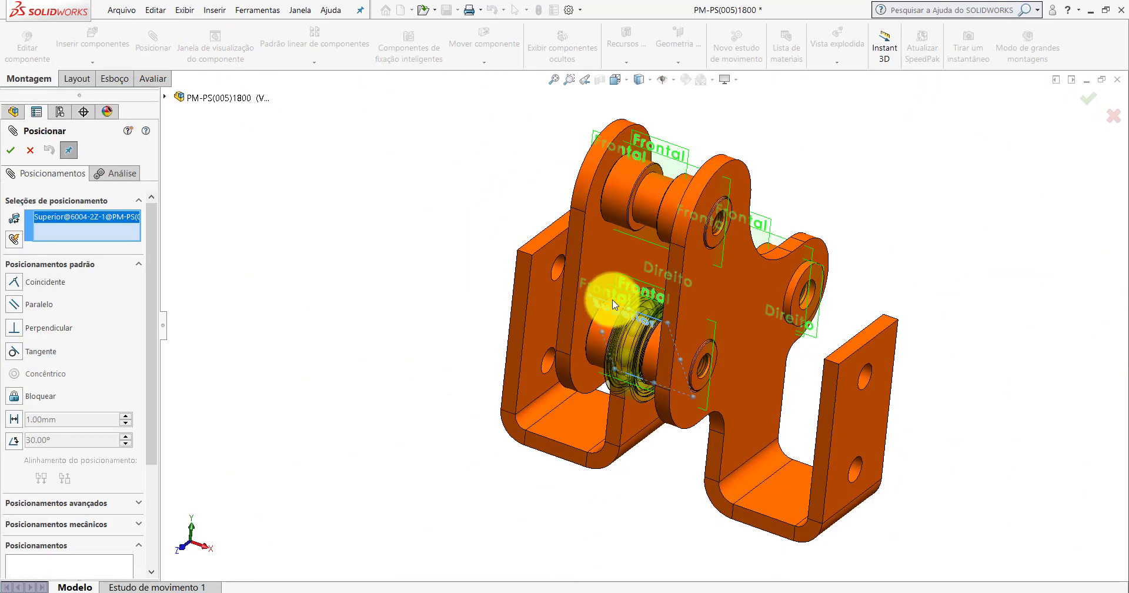
{"action": "scroll", "coordinate": [612, 304], "scroll_direction": "down", "scroll_amount": 3}
{"action": "left_click", "coordinate": [529, 246]}
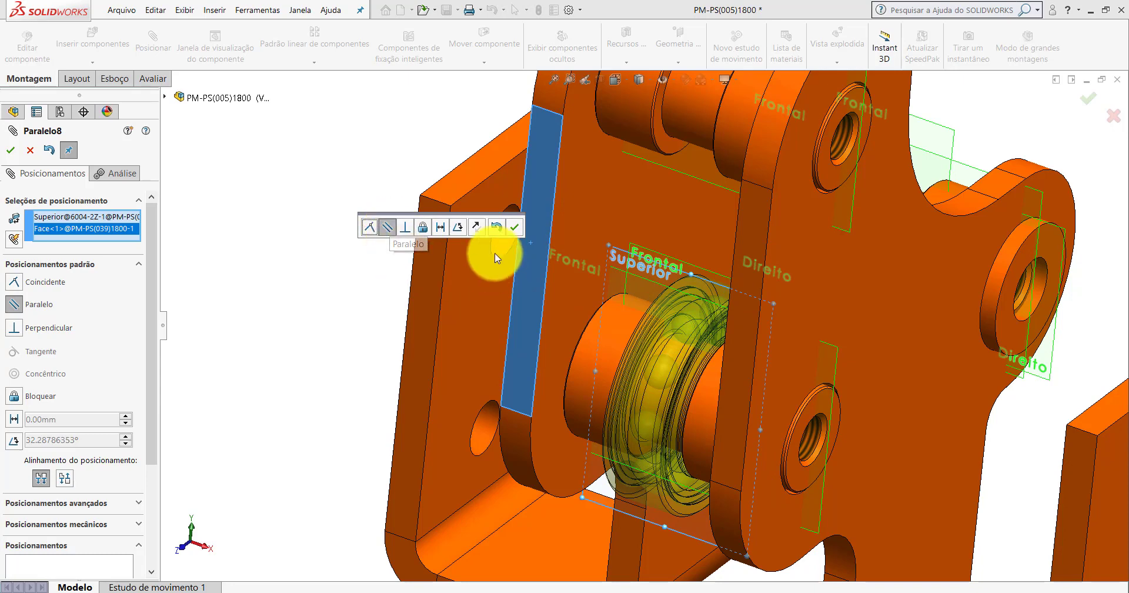
{"action": "left_click", "coordinate": [513, 227]}
{"action": "left_click", "coordinate": [10, 149]}
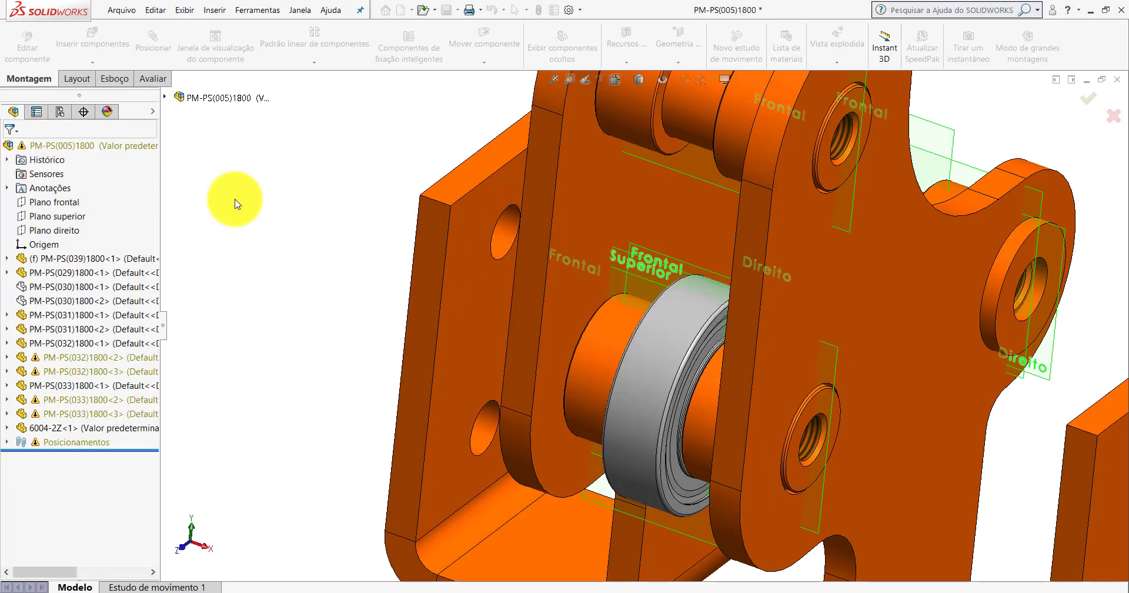
Fit the assembly in view and hide all plane and label overlays.
{"action": "key", "text": "f"}
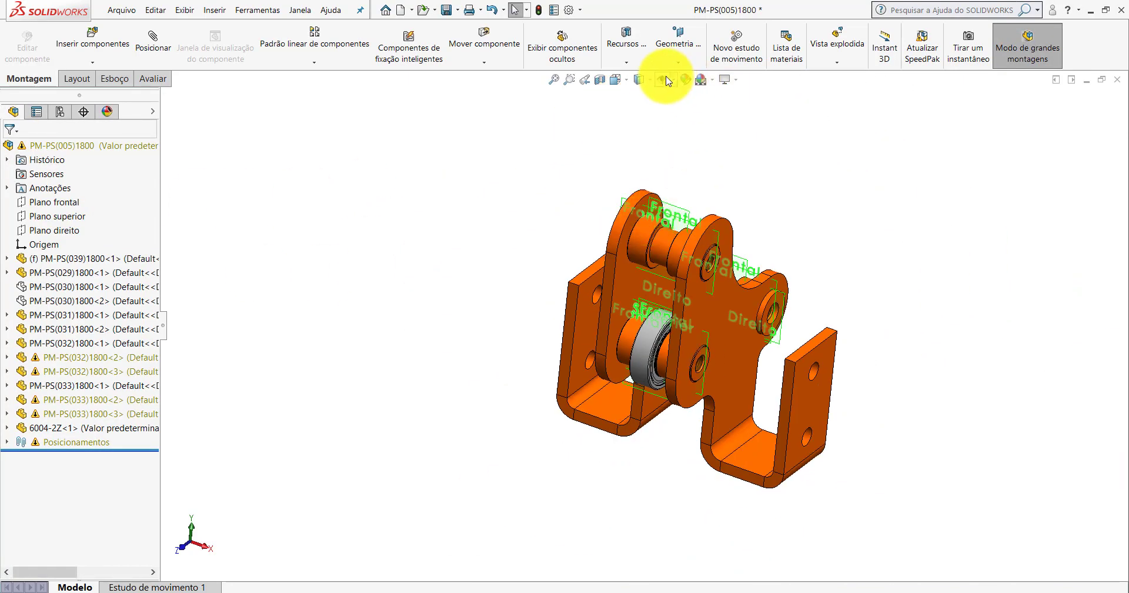
{"action": "left_click", "coordinate": [666, 81]}
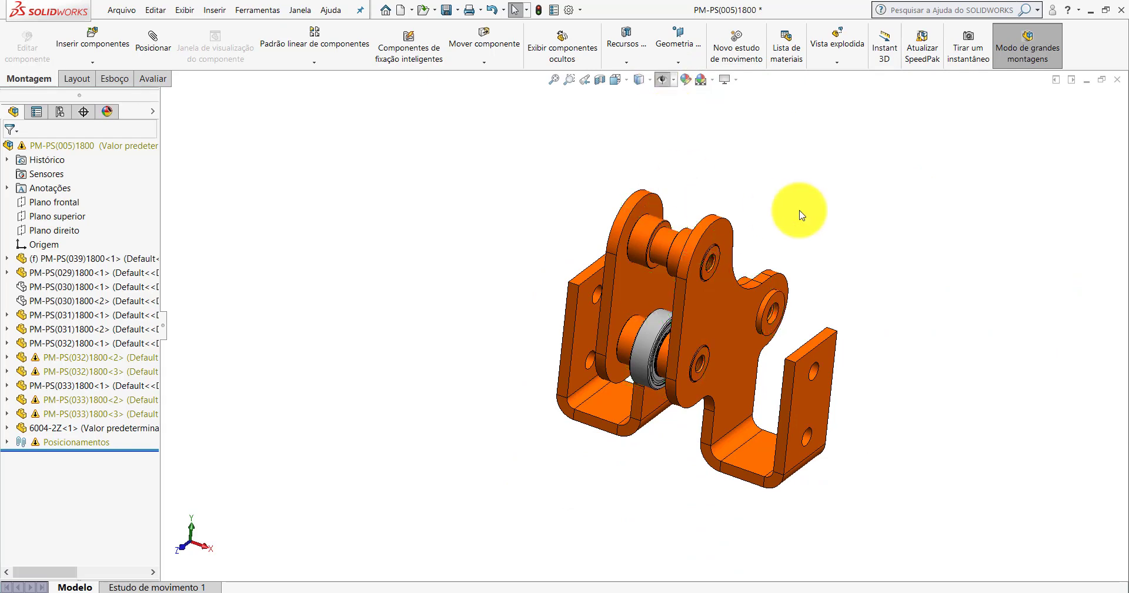
{"action": "scroll", "coordinate": [711, 222], "scroll_direction": "down", "scroll_amount": 2}
{"action": "scroll", "coordinate": [713, 226], "scroll_direction": "up", "scroll_amount": 2}
{"action": "scroll", "coordinate": [708, 259], "scroll_direction": "down", "scroll_amount": 1}
{"action": "scroll", "coordinate": [656, 275], "scroll_direction": "down", "scroll_amount": 1}
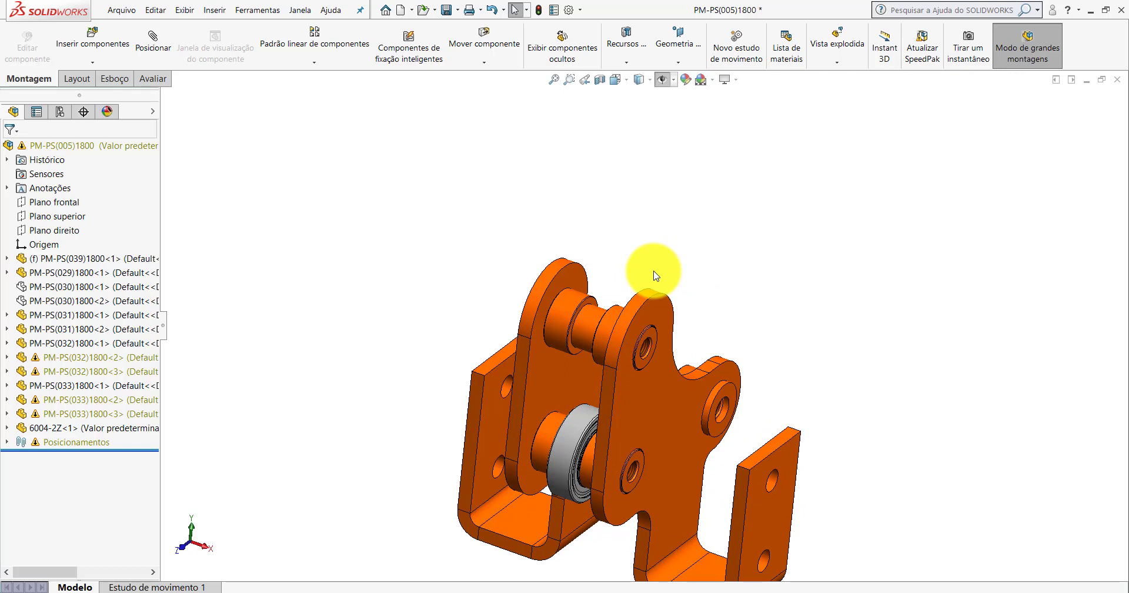
Ctrl-drag a second 6004-2Z bearing copy to float above the bracket.
{"action": "left_click_drag", "start_coordinate": [585, 422], "coordinate": [608, 246], "text": "ctrl"}
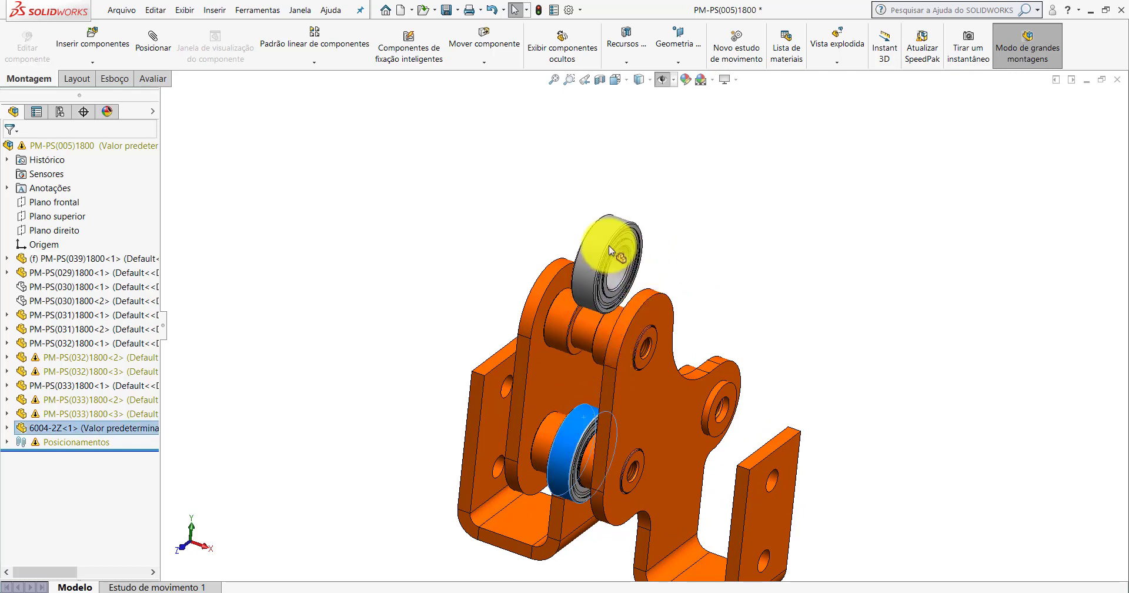
{"action": "left_click_drag", "start_coordinate": [629, 202], "coordinate": [629, 202], "text": "ctrl"}
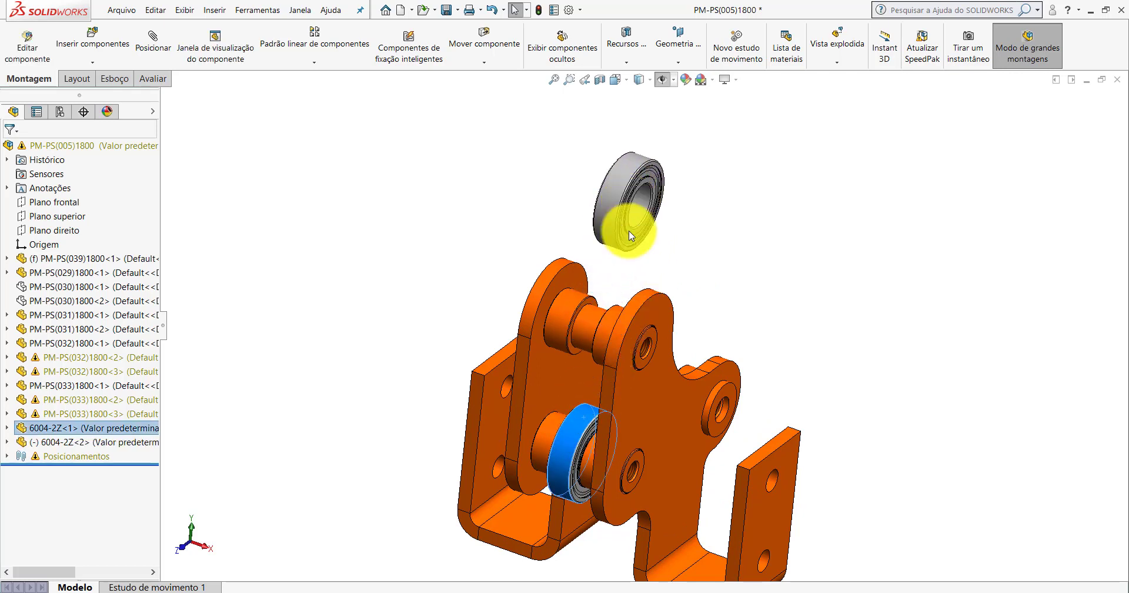
{"action": "left_click", "coordinate": [579, 426]}
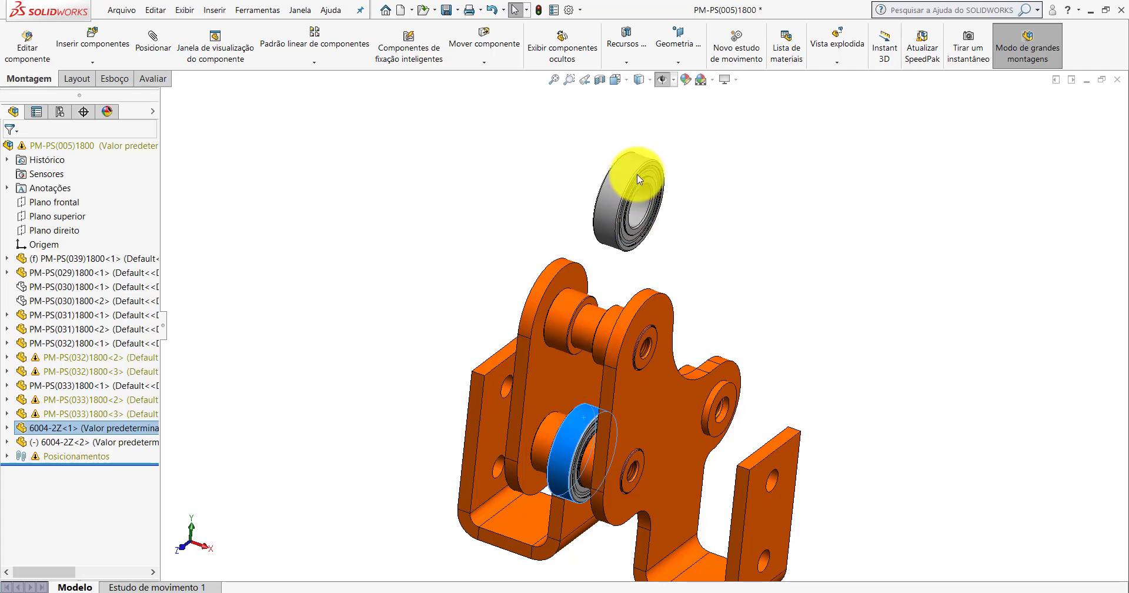
{"action": "left_click", "coordinate": [761, 182]}
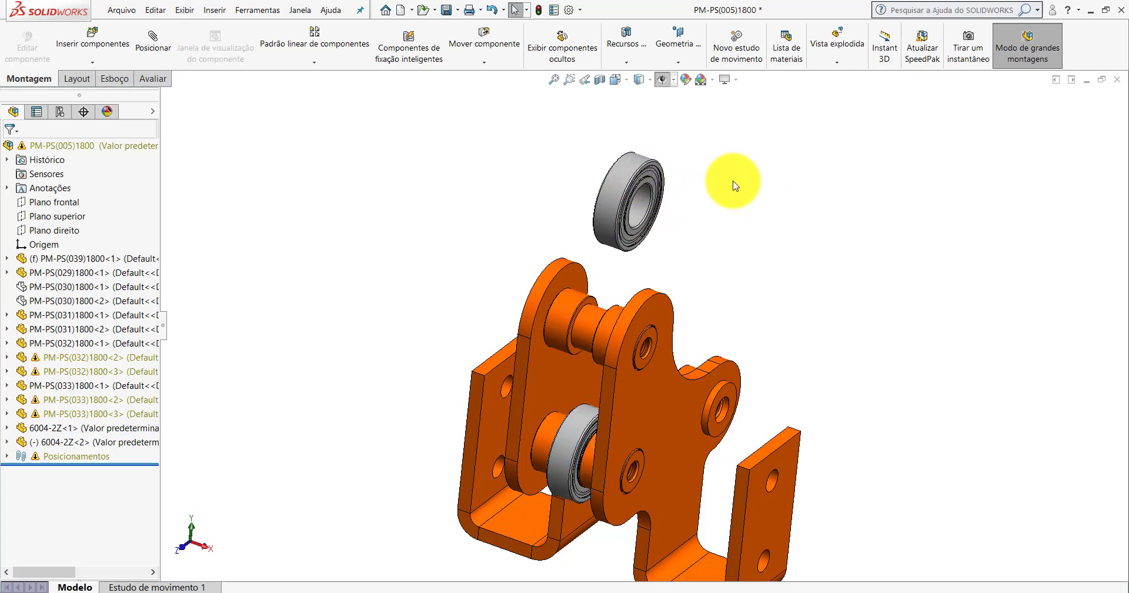
Mate the loose bearing concentric to the upper shaft pin as Concêntrico12.
{"action": "left_click", "coordinate": [174, 59]}
{"action": "scroll", "coordinate": [626, 227], "scroll_direction": "down", "scroll_amount": 3}
{"action": "left_click", "coordinate": [645, 193]}
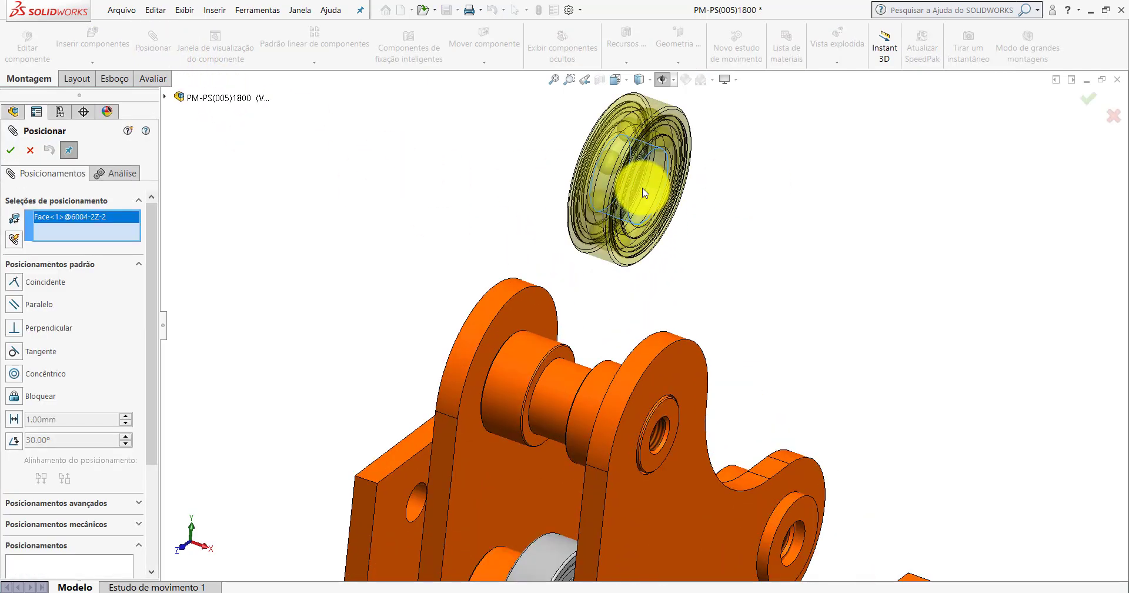
{"action": "scroll", "coordinate": [625, 360], "scroll_direction": "down", "scroll_amount": 2}
{"action": "left_click", "coordinate": [520, 392]}
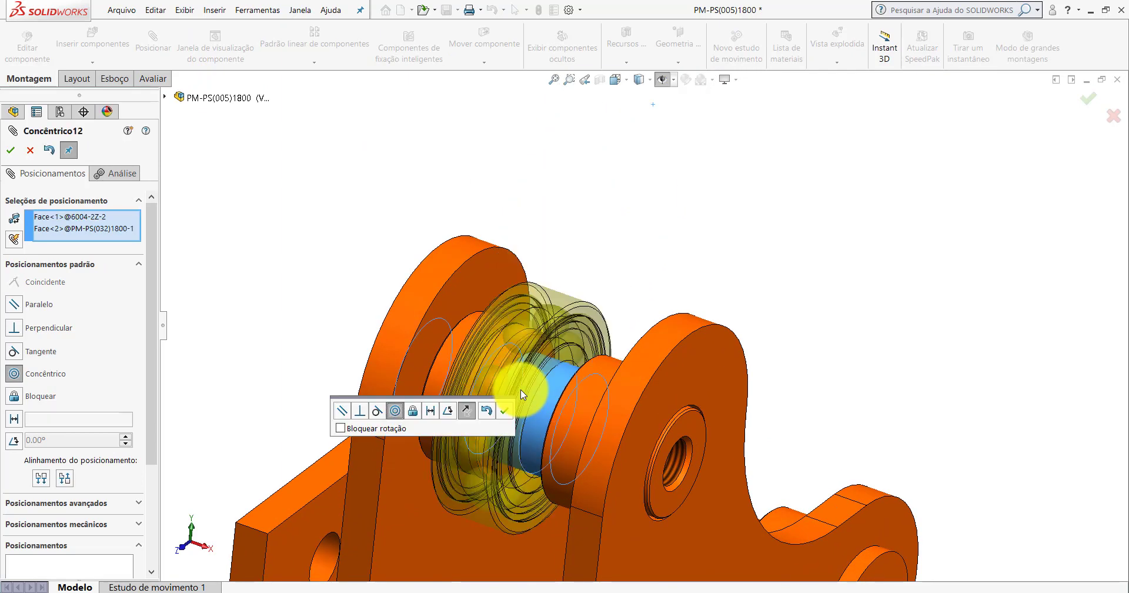
{"action": "left_click", "coordinate": [466, 409]}
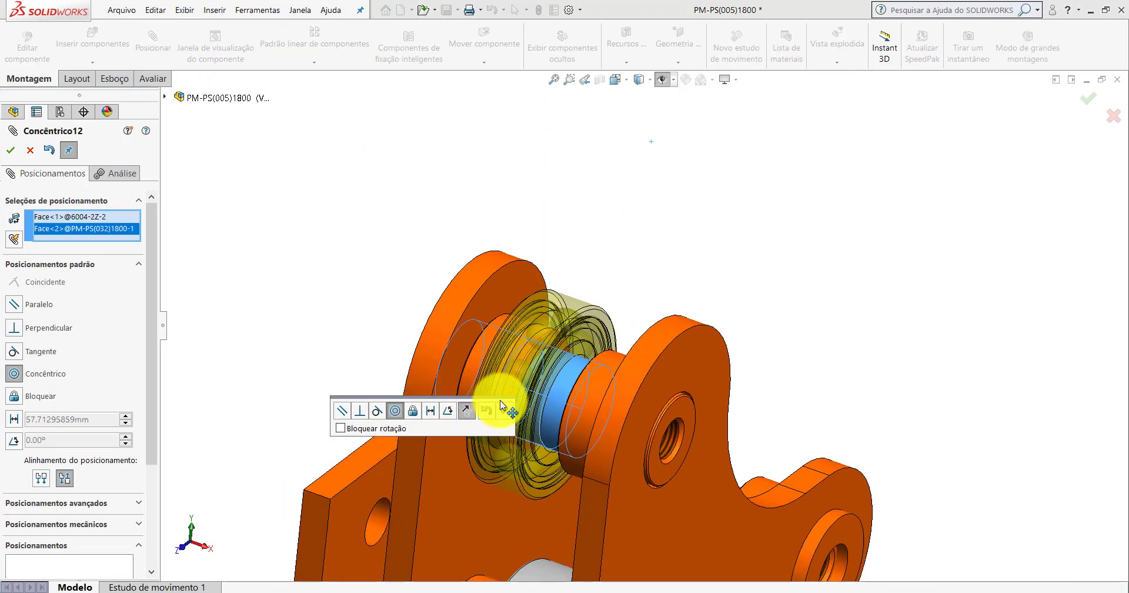
{"action": "left_click", "coordinate": [505, 412]}
{"action": "scroll", "coordinate": [545, 371], "scroll_direction": "up", "scroll_amount": 3}
{"action": "scroll", "coordinate": [613, 322], "scroll_direction": "down", "scroll_amount": 1}
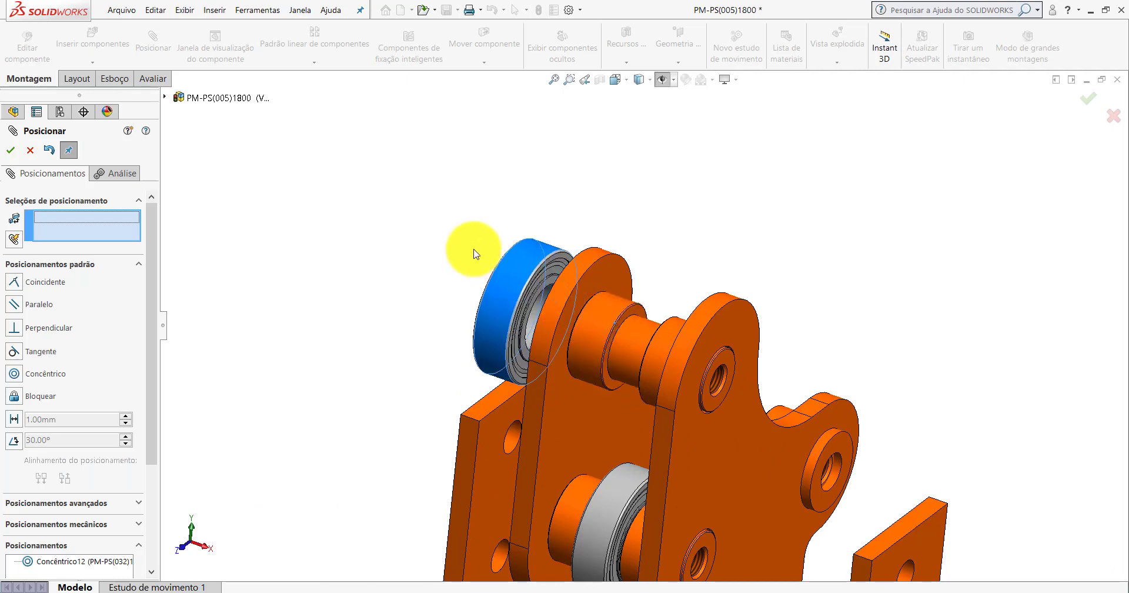
{"action": "scroll", "coordinate": [371, 210], "scroll_direction": "down", "scroll_amount": 2}
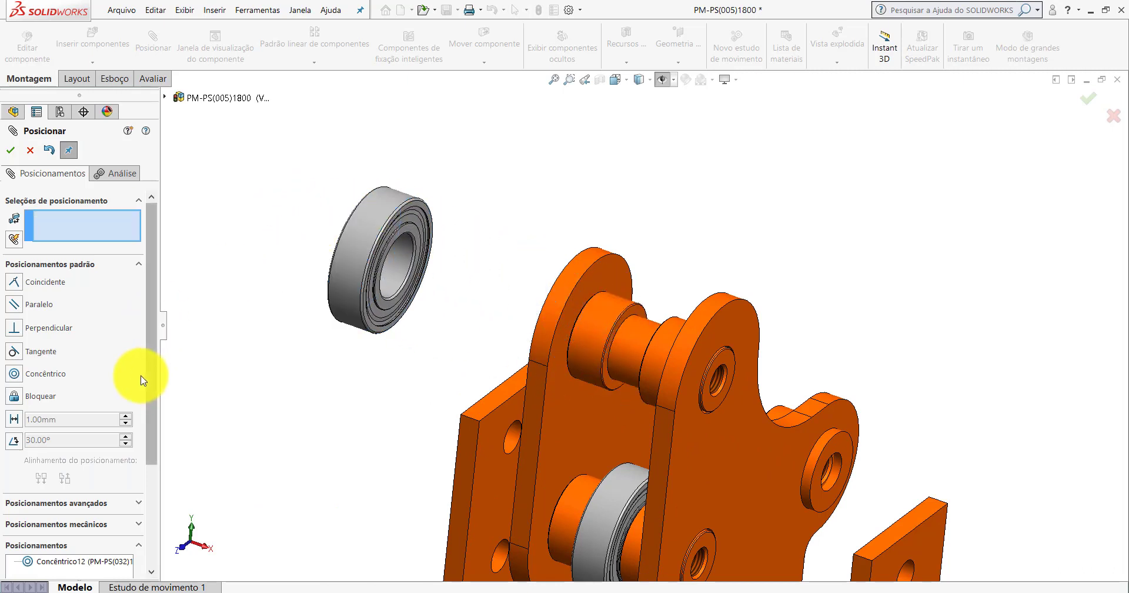
Add width mate Largura5 using the bearing's two side faces and two shaft guide faces.
{"action": "left_click", "coordinate": [139, 263]}
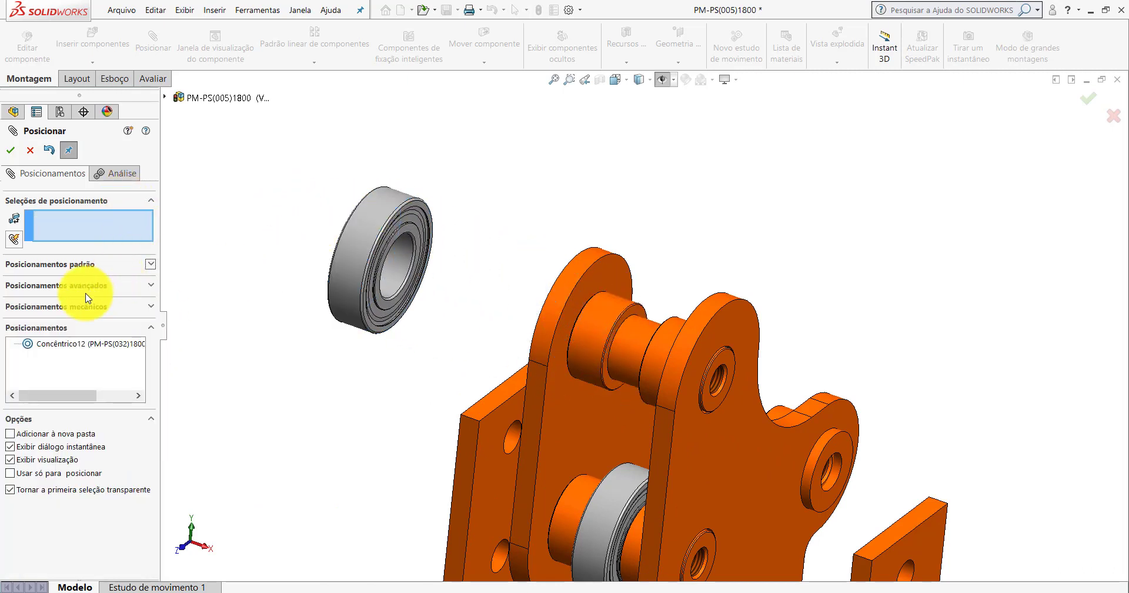
{"action": "left_click", "coordinate": [121, 280]}
{"action": "left_click", "coordinate": [16, 345]}
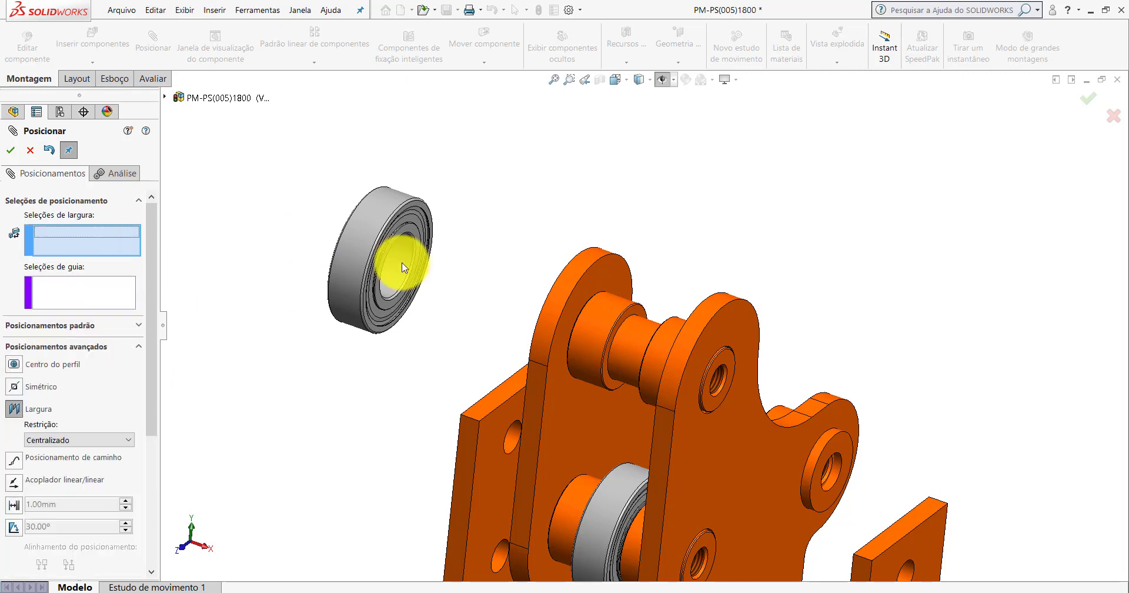
{"action": "scroll", "coordinate": [412, 253], "scroll_direction": "down", "scroll_amount": 3}
{"action": "scroll", "coordinate": [400, 252], "scroll_direction": "down", "scroll_amount": 3}
{"action": "left_click", "coordinate": [356, 254]}
{"action": "scroll", "coordinate": [447, 271], "scroll_direction": "up", "scroll_amount": 5}
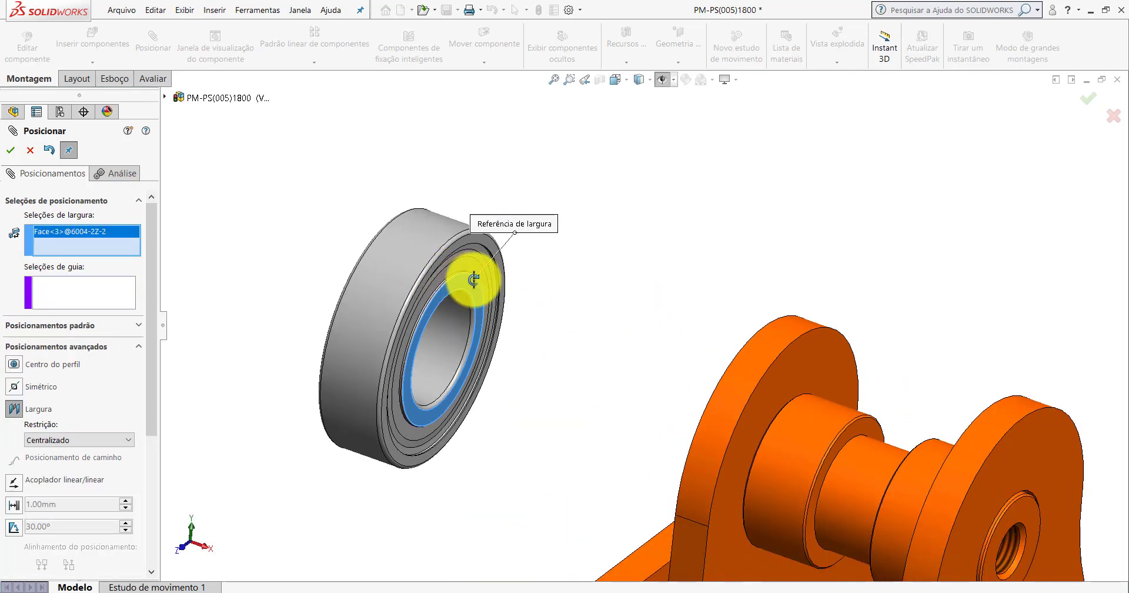
{"action": "scroll", "coordinate": [476, 288], "scroll_direction": "down", "scroll_amount": 2}
{"action": "left_click", "coordinate": [410, 265]}
{"action": "scroll", "coordinate": [617, 302], "scroll_direction": "up", "scroll_amount": 2}
{"action": "scroll", "coordinate": [764, 378], "scroll_direction": "up", "scroll_amount": 2}
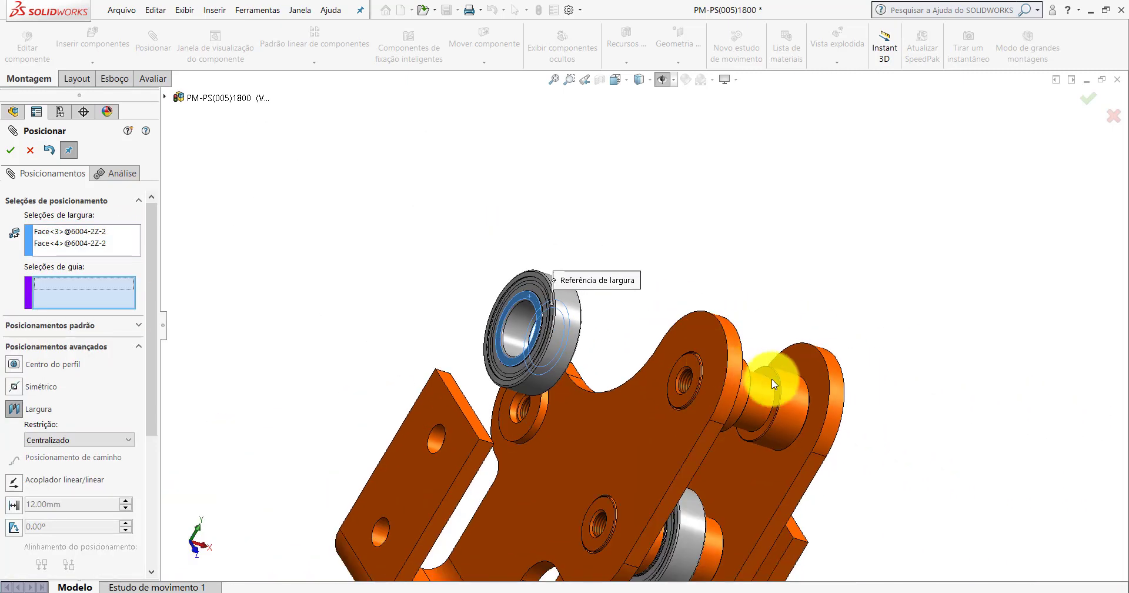
{"action": "scroll", "coordinate": [756, 368], "scroll_direction": "down", "scroll_amount": 3}
{"action": "scroll", "coordinate": [737, 359], "scroll_direction": "down", "scroll_amount": 3}
{"action": "left_click", "coordinate": [738, 359]}
{"action": "scroll", "coordinate": [680, 345], "scroll_direction": "up", "scroll_amount": 2}
{"action": "scroll", "coordinate": [655, 333], "scroll_direction": "down", "scroll_amount": 2}
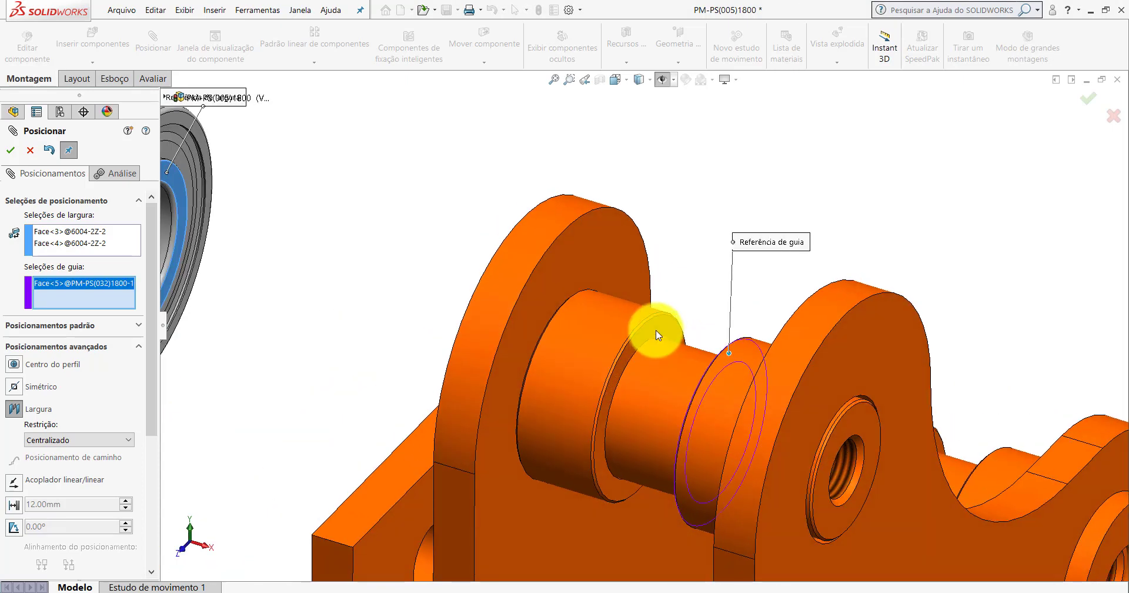
{"action": "left_click", "coordinate": [655, 333]}
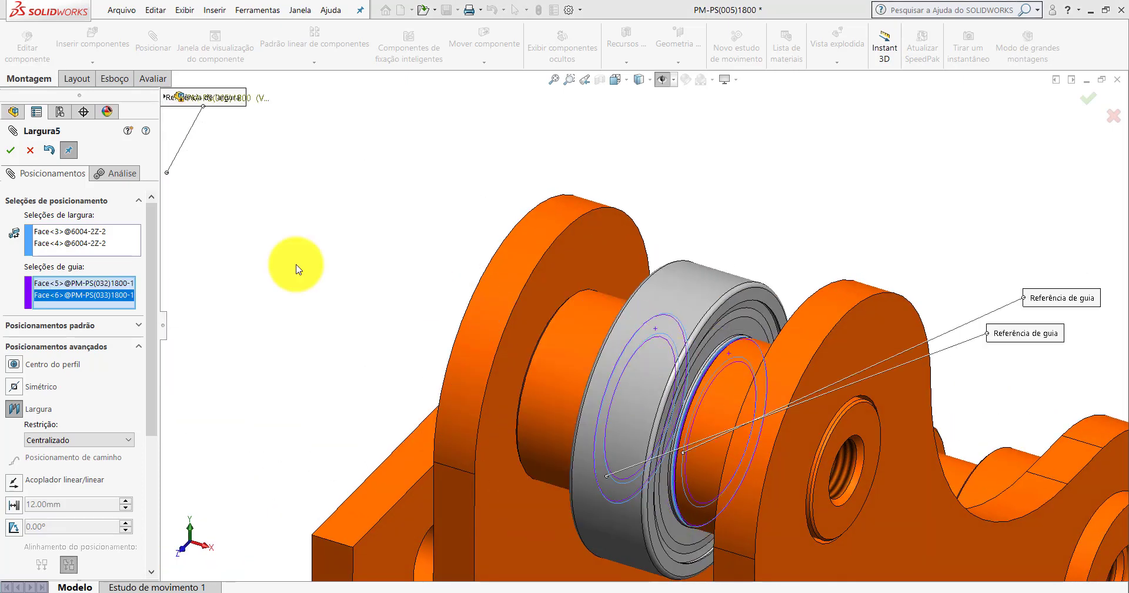
{"action": "left_click", "coordinate": [11, 151]}
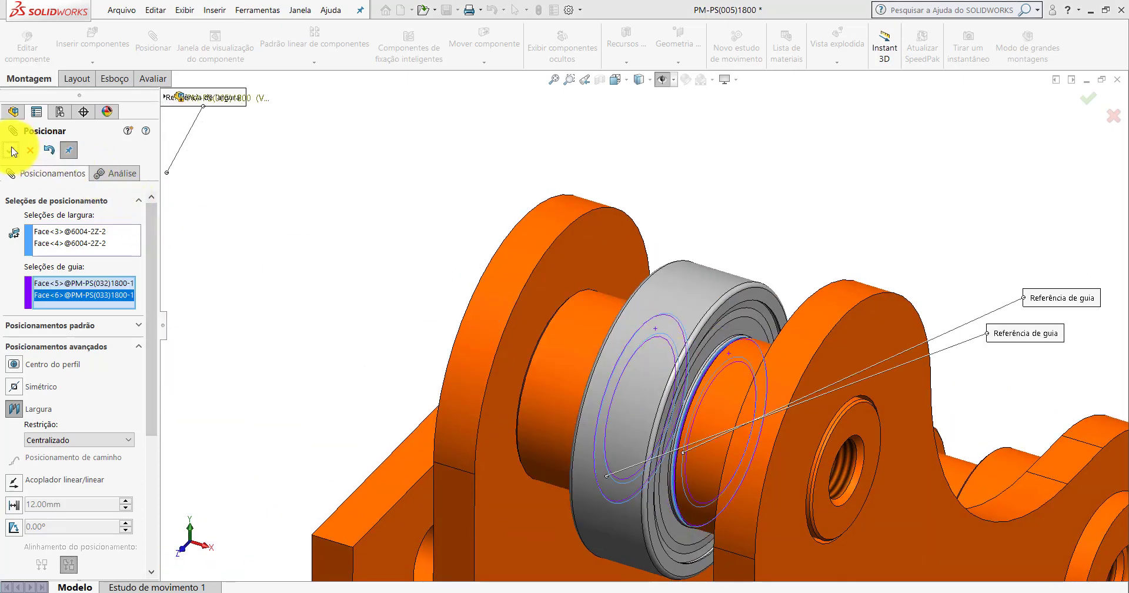
Turn the second bearing and mate its Superior plane parallel to a PM-PS(029) face as Paralelo9.
{"action": "left_click", "coordinate": [662, 82]}
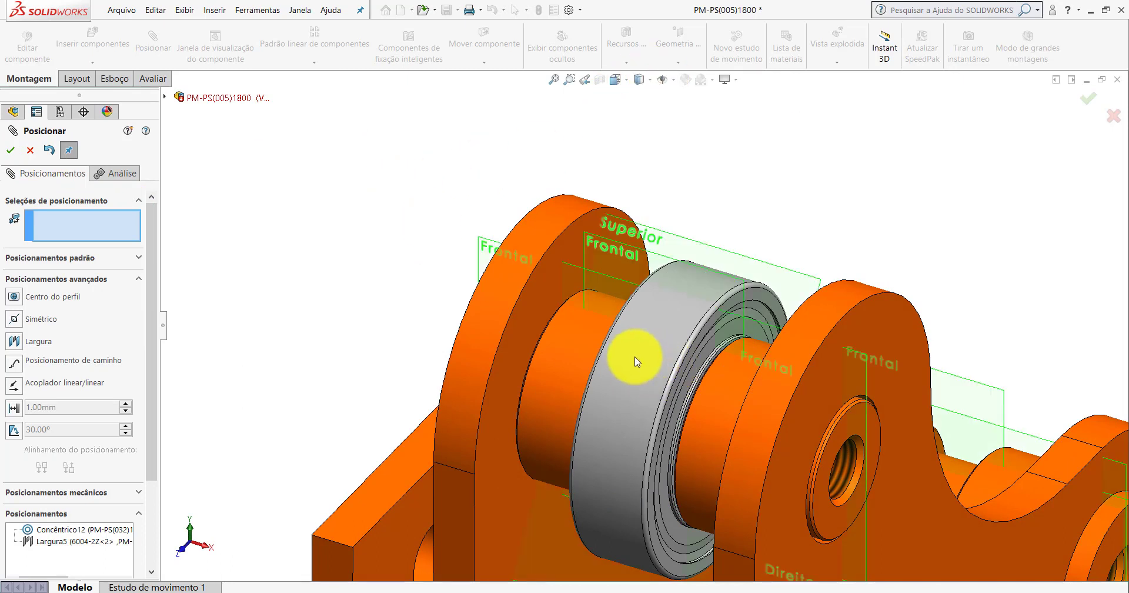
{"action": "left_click_drag", "start_coordinate": [634, 362], "coordinate": [608, 406]}
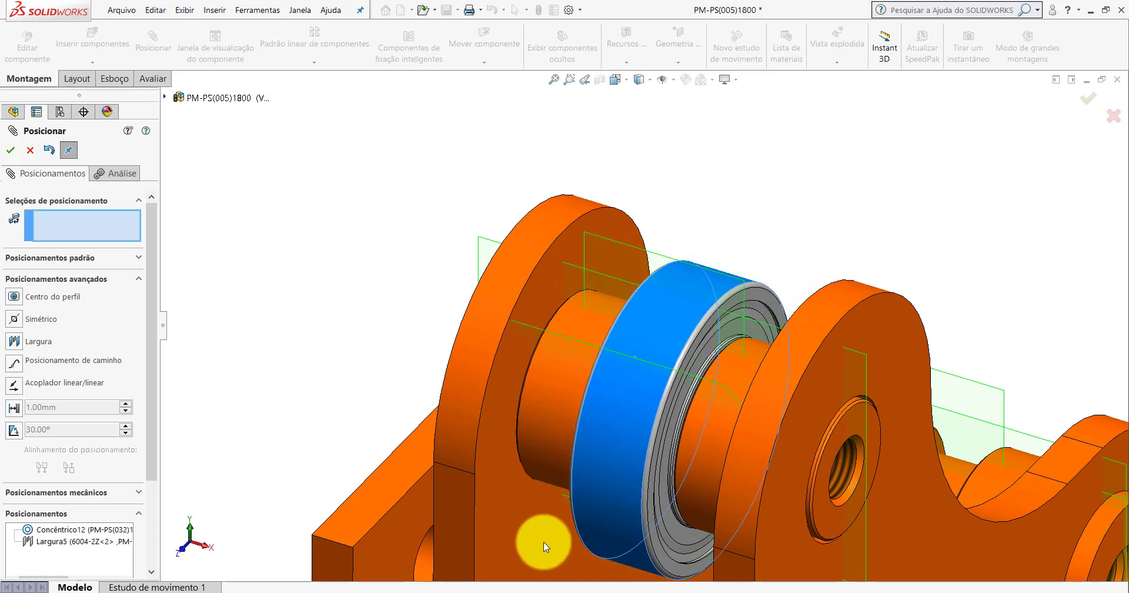
{"action": "left_click_drag", "start_coordinate": [543, 542], "coordinate": [560, 517]}
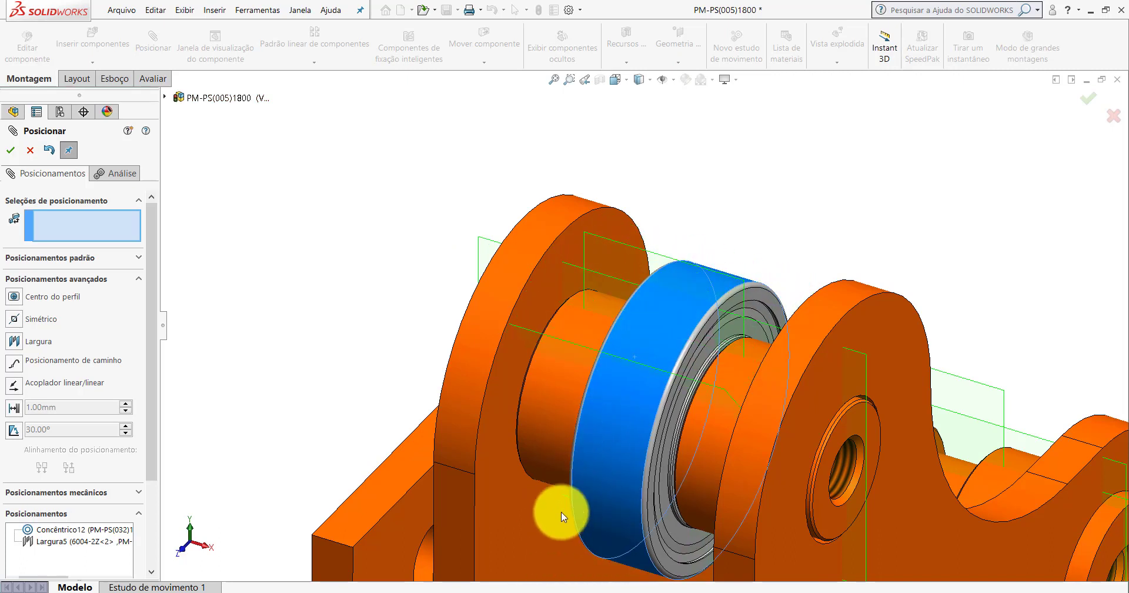
{"action": "left_click_drag", "start_coordinate": [561, 516], "coordinate": [572, 509]}
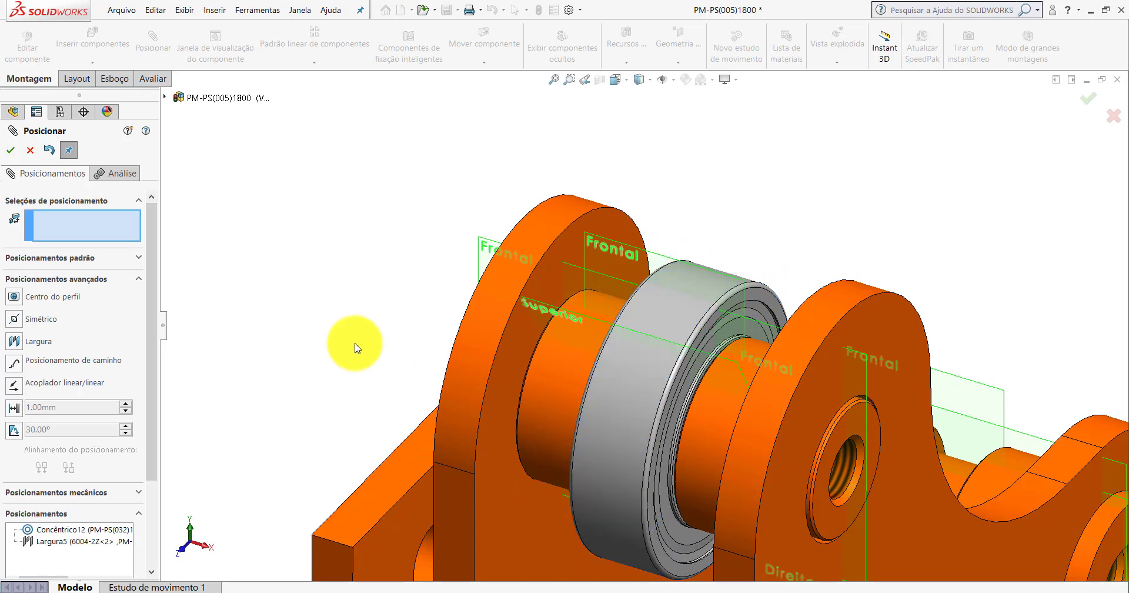
{"action": "left_click", "coordinate": [553, 310]}
{"action": "scroll", "coordinate": [612, 298], "scroll_direction": "up", "scroll_amount": 3}
{"action": "scroll", "coordinate": [663, 290], "scroll_direction": "up", "scroll_amount": 3}
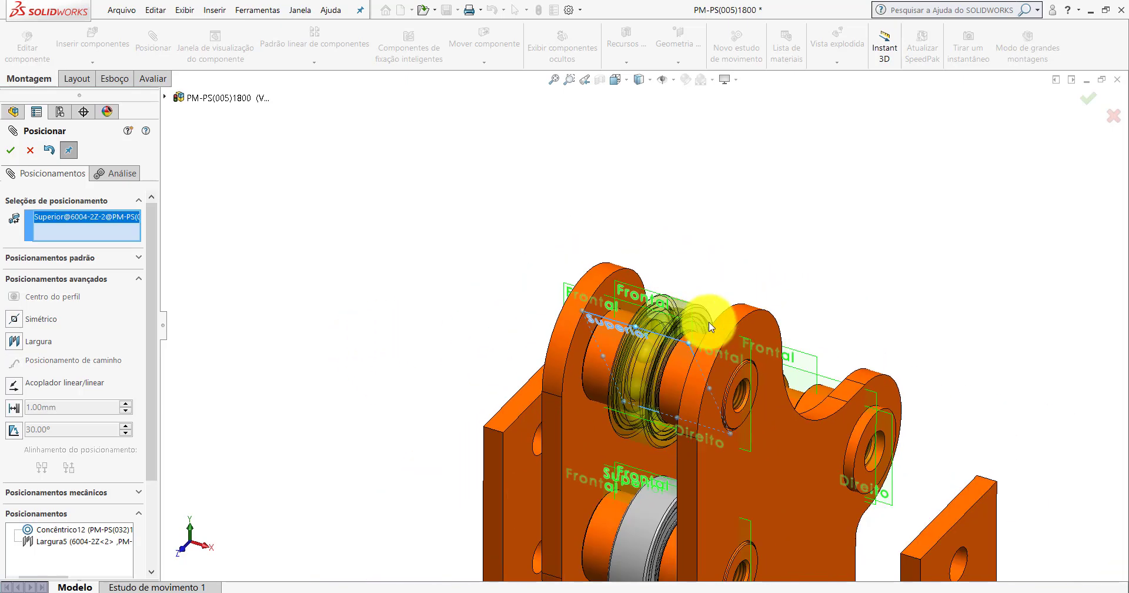
{"action": "scroll", "coordinate": [689, 466], "scroll_direction": "down", "scroll_amount": 3}
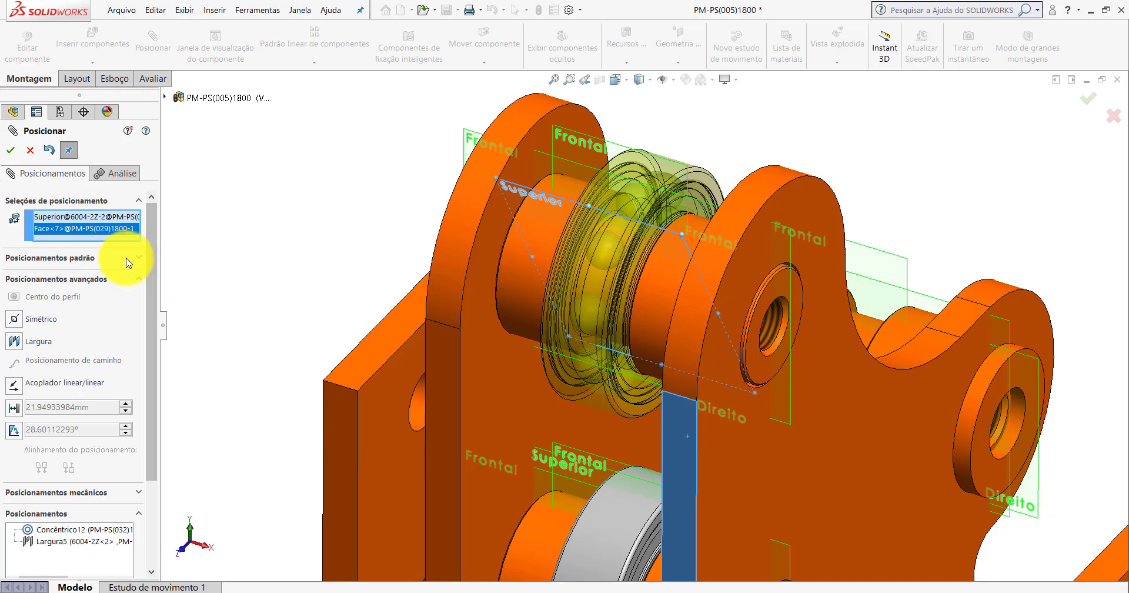
{"action": "left_click", "coordinate": [77, 258]}
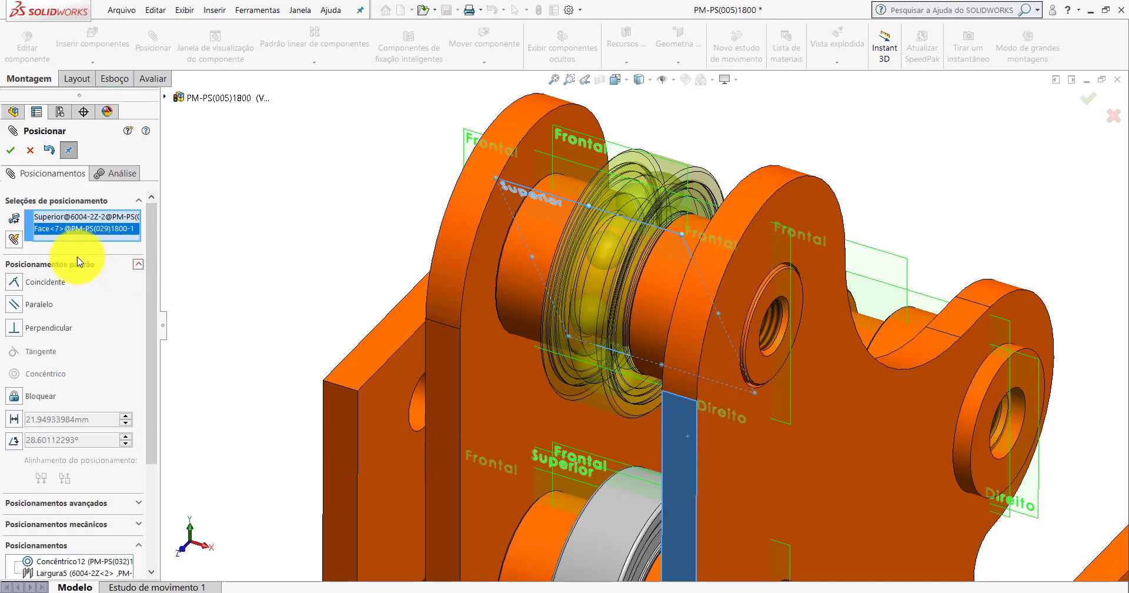
{"action": "left_click", "coordinate": [13, 307]}
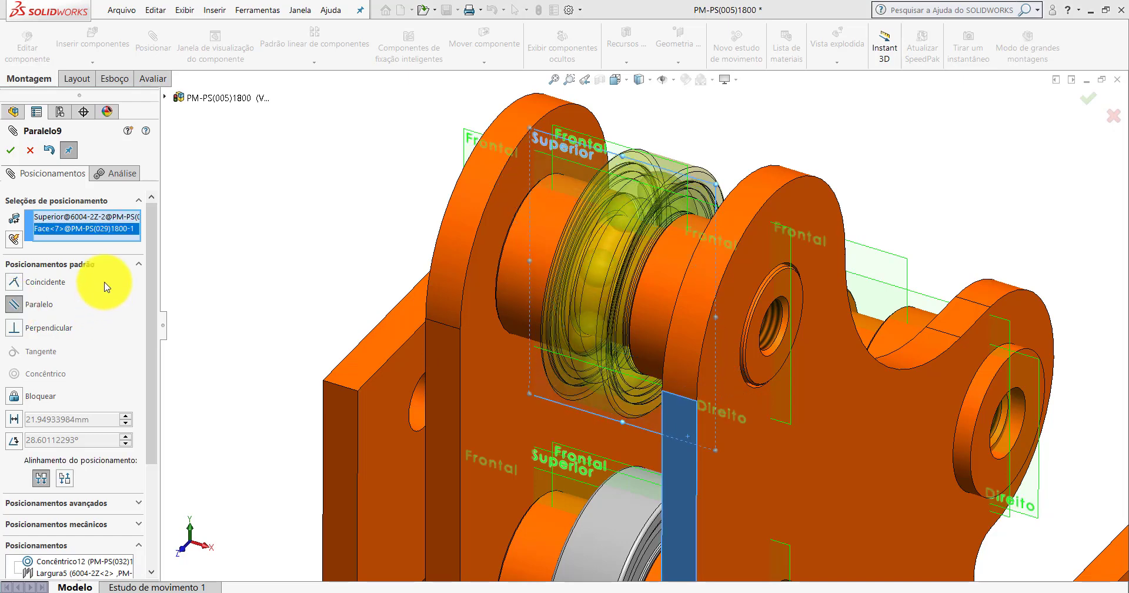
{"action": "left_click", "coordinate": [11, 149]}
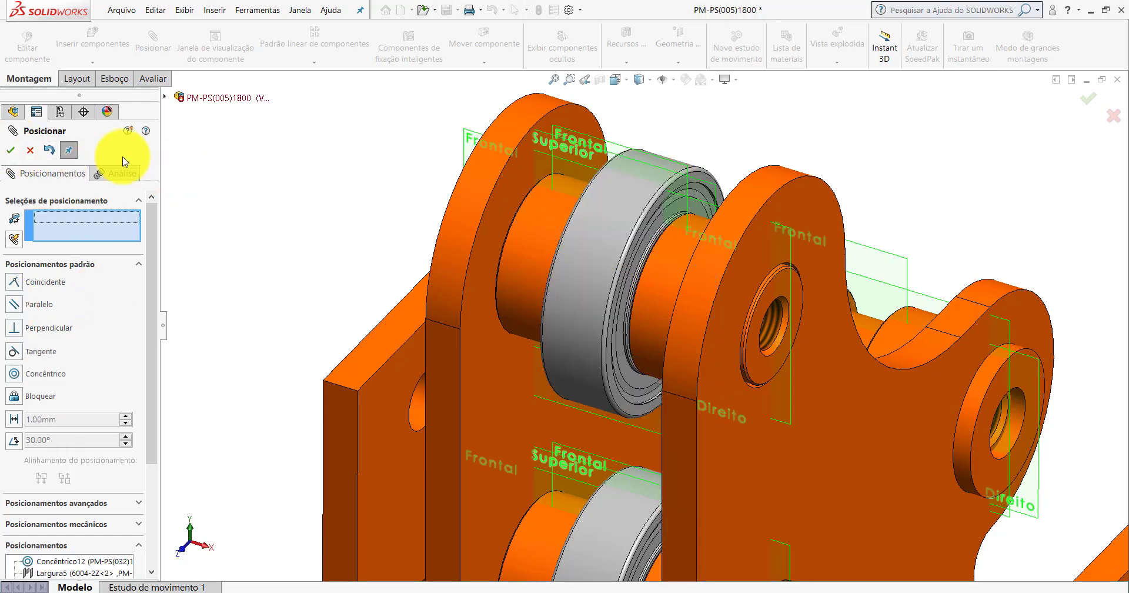
Hide the reference planes, close the mate tool, and orbit to the assembly's other side.
{"action": "left_click", "coordinate": [663, 80]}
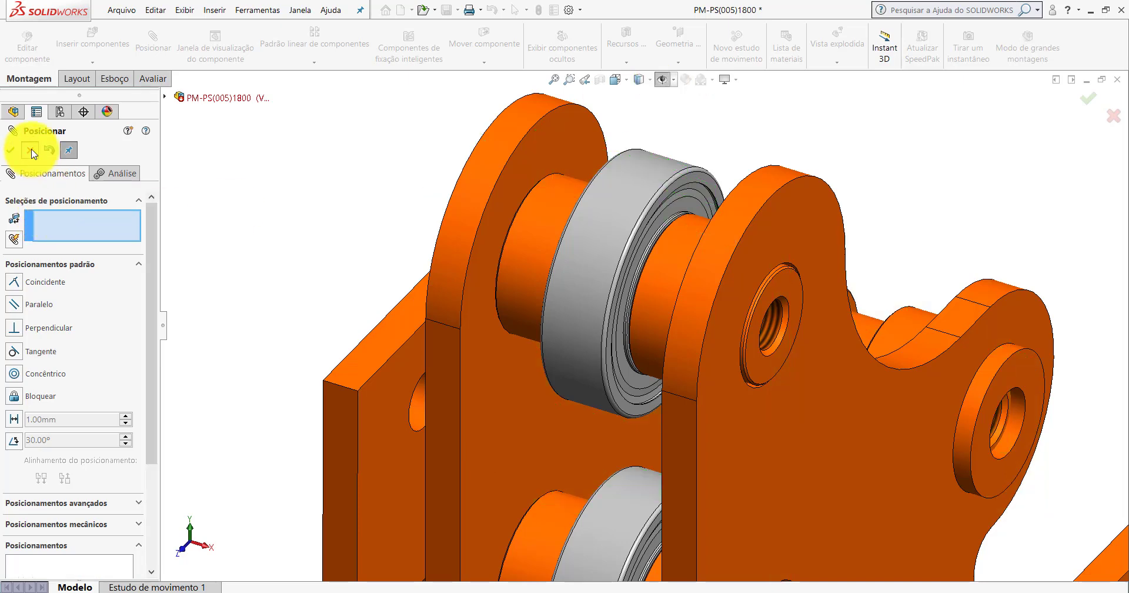
{"action": "left_click", "coordinate": [30, 151]}
{"action": "scroll", "coordinate": [567, 222], "scroll_direction": "up", "scroll_amount": 5}
{"action": "scroll", "coordinate": [650, 282], "scroll_direction": "up", "scroll_amount": 3}
{"action": "scroll", "coordinate": [639, 302], "scroll_direction": "down", "scroll_amount": 2}
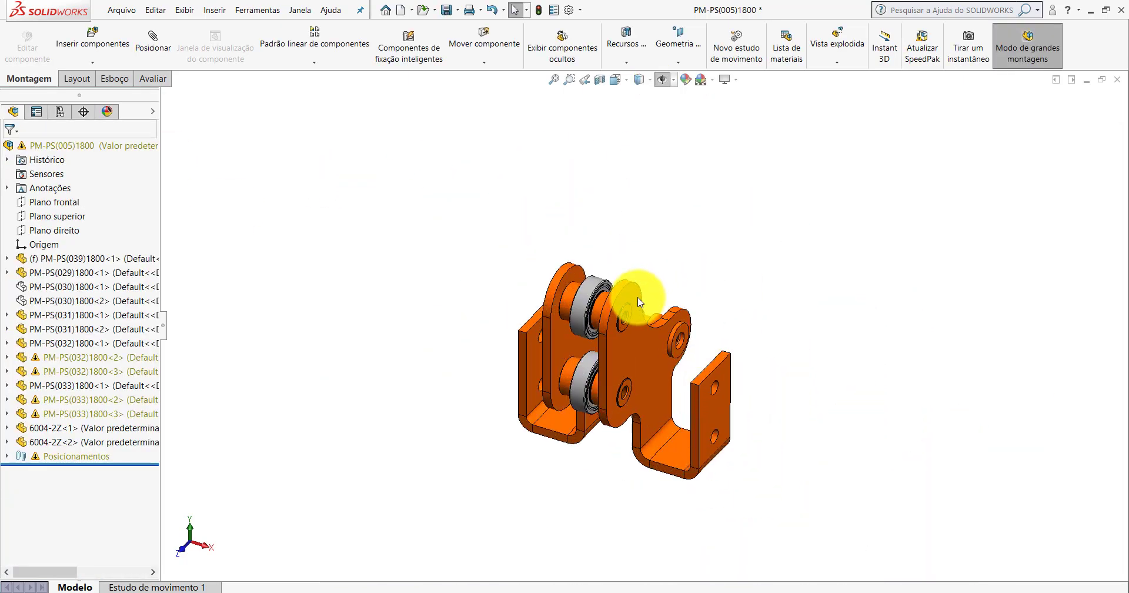
{"action": "mouse_move", "coordinate": [640, 302]}
{"action": "middle_mouse_down"}
{"action": "mouse_move", "coordinate": [511, 184]}
{"action": "mouse_move", "coordinate": [373, 221]}
{"action": "mouse_move", "coordinate": [373, 269]}
{"action": "middle_mouse_up"}
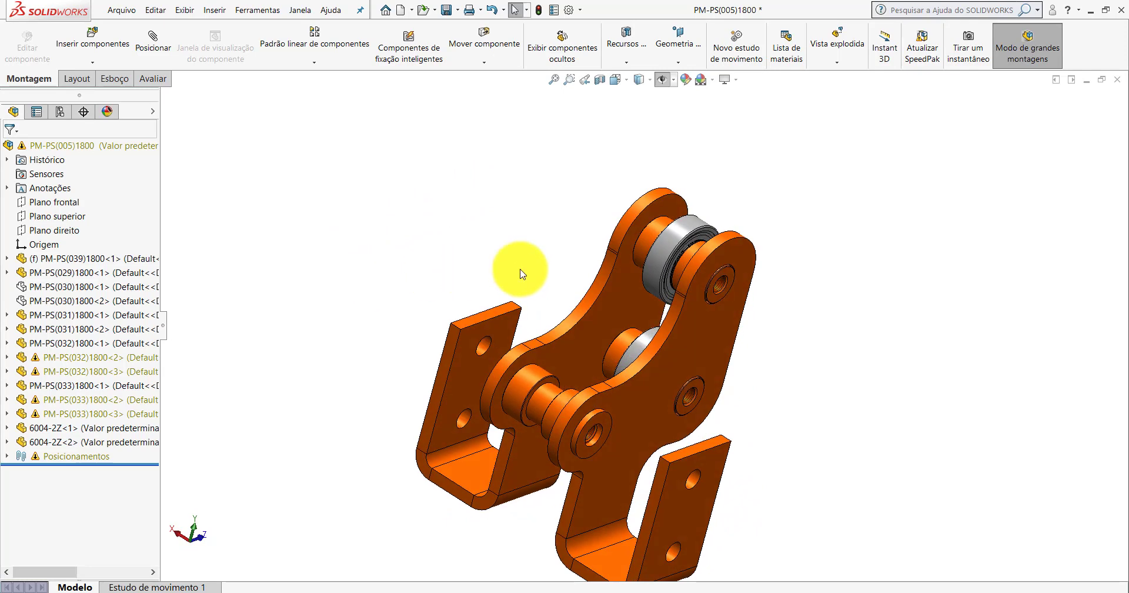
{"action": "scroll", "coordinate": [630, 288], "scroll_direction": "up", "scroll_amount": 3}
{"action": "scroll", "coordinate": [632, 305], "scroll_direction": "down", "scroll_amount": 2}
{"action": "scroll", "coordinate": [647, 313], "scroll_direction": "down", "scroll_amount": 1}
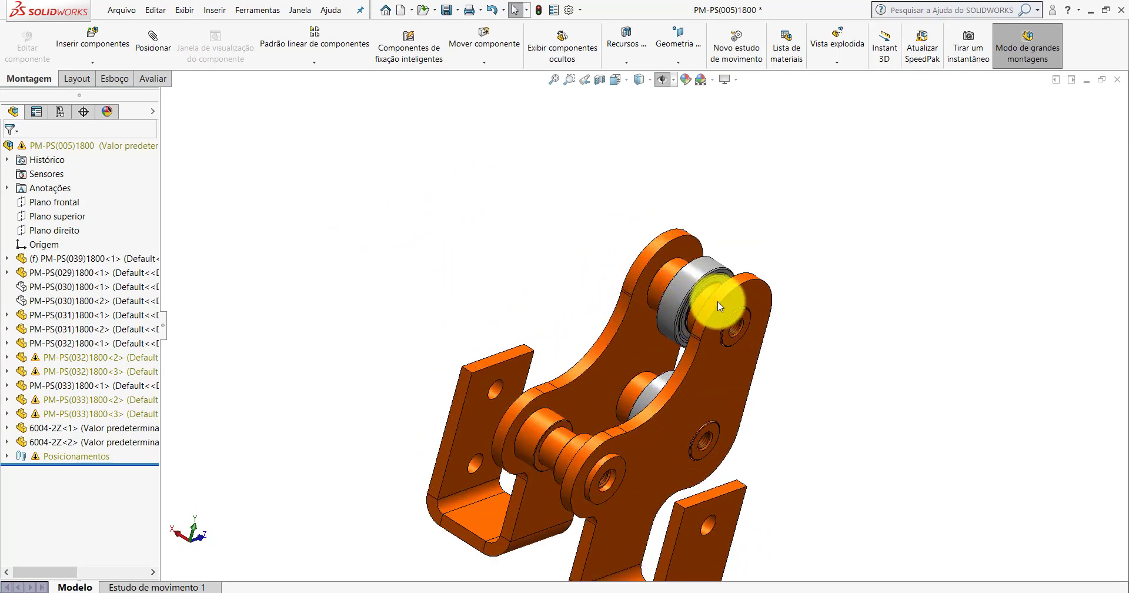
Copy a third bearing, mate it concentric to the PM-PS(032) shaft as Concêntrico13, and slide it aside.
{"action": "left_click_drag", "start_coordinate": [717, 301], "coordinate": [449, 250]}
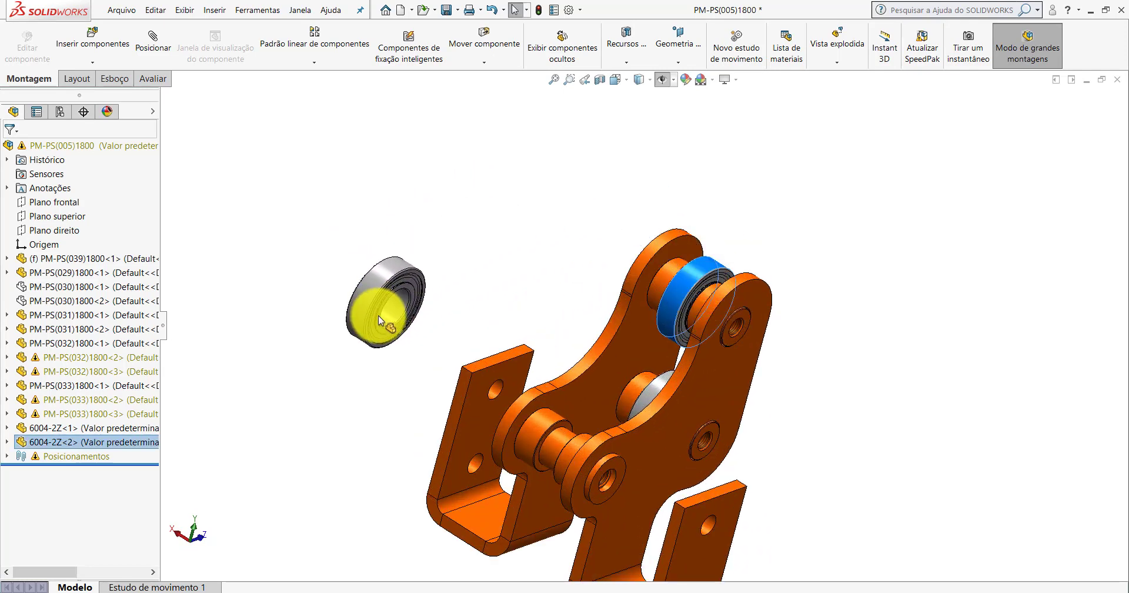
{"action": "left_click_drag", "start_coordinate": [379, 315], "coordinate": [364, 337], "text": "ctrl"}
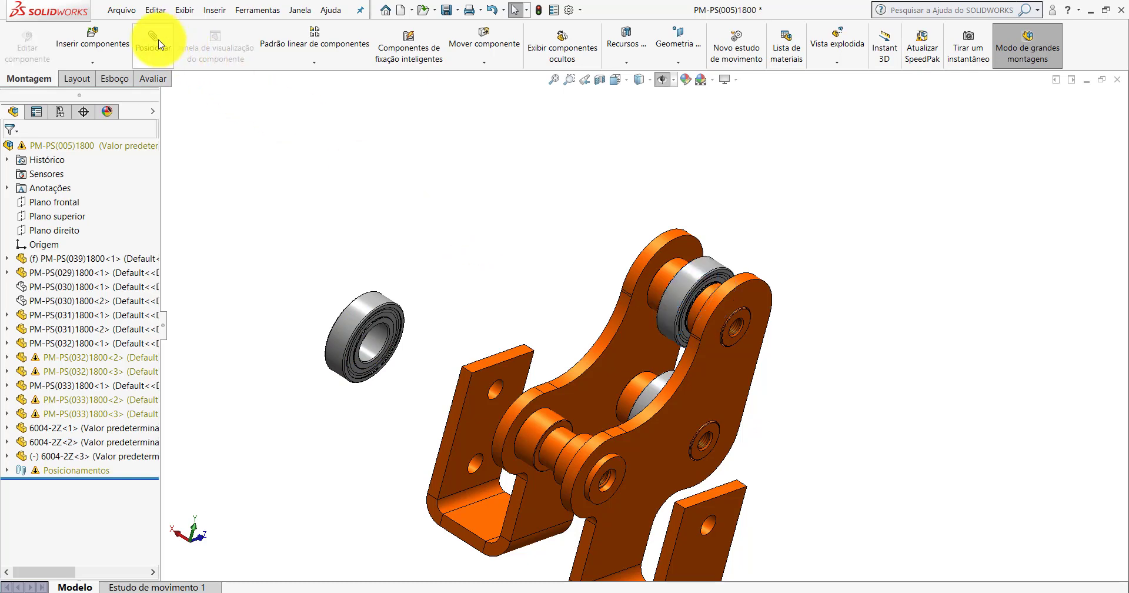
{"action": "left_click", "coordinate": [159, 44]}
{"action": "scroll", "coordinate": [433, 350], "scroll_direction": "down", "scroll_amount": 2}
{"action": "scroll", "coordinate": [411, 335], "scroll_direction": "down", "scroll_amount": 1}
{"action": "left_click", "coordinate": [365, 322]}
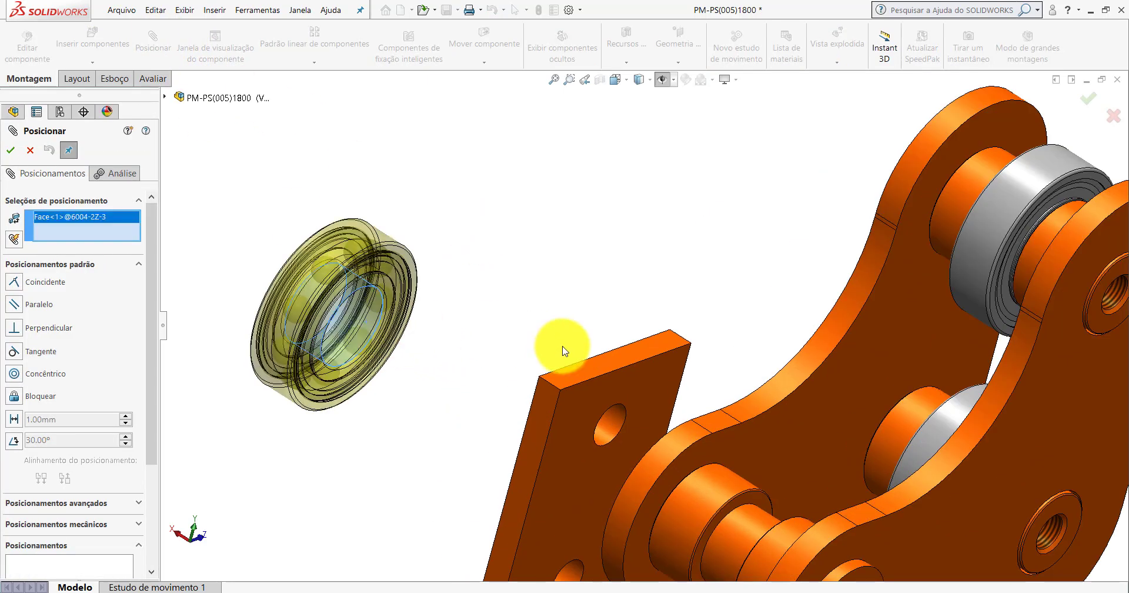
{"action": "scroll", "coordinate": [686, 416], "scroll_direction": "up", "scroll_amount": 3}
{"action": "scroll", "coordinate": [679, 393], "scroll_direction": "down", "scroll_amount": 3}
{"action": "left_click", "coordinate": [661, 375]}
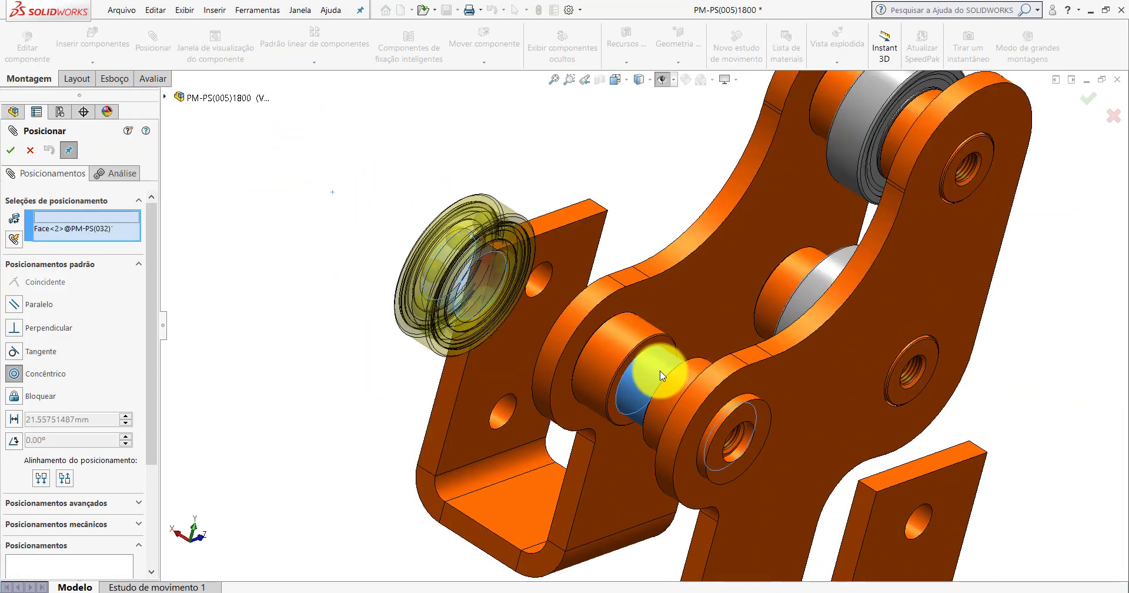
{"action": "scroll", "coordinate": [694, 403], "scroll_direction": "down", "scroll_amount": 1}
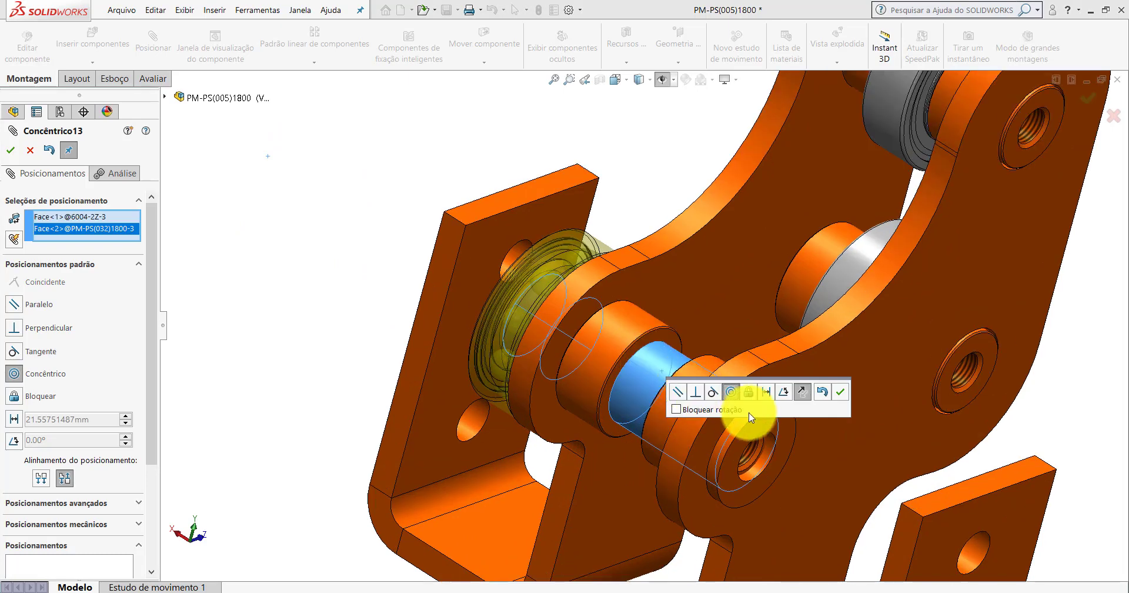
{"action": "left_click", "coordinate": [840, 391]}
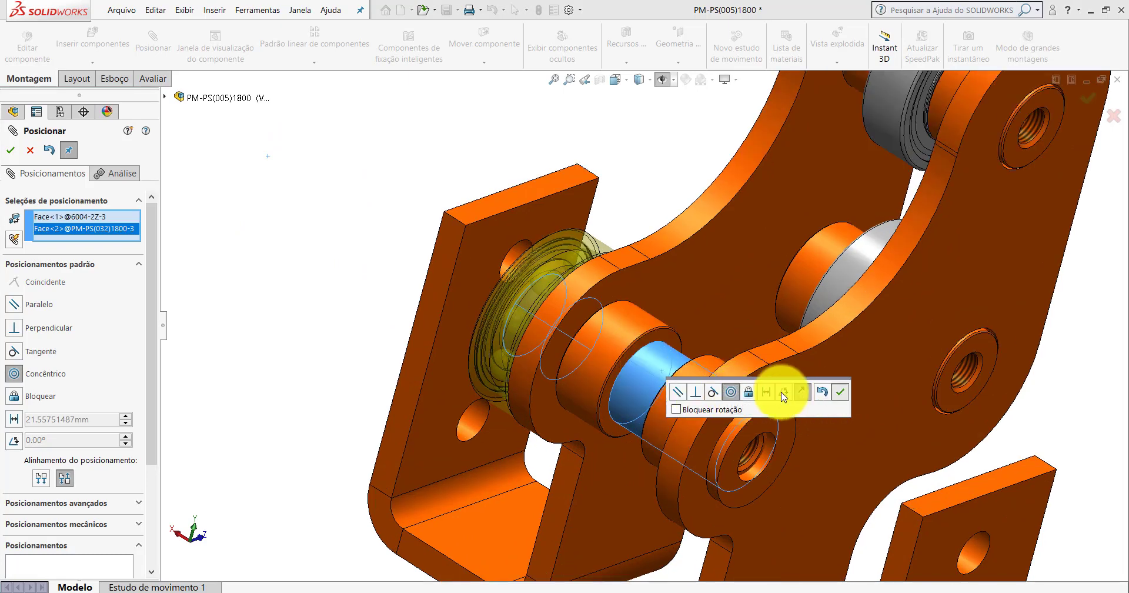
{"action": "scroll", "coordinate": [598, 327], "scroll_direction": "up", "scroll_amount": 3}
{"action": "scroll", "coordinate": [598, 327], "scroll_direction": "down", "scroll_amount": 2}
{"action": "left_click_drag", "start_coordinate": [601, 317], "coordinate": [390, 203]}
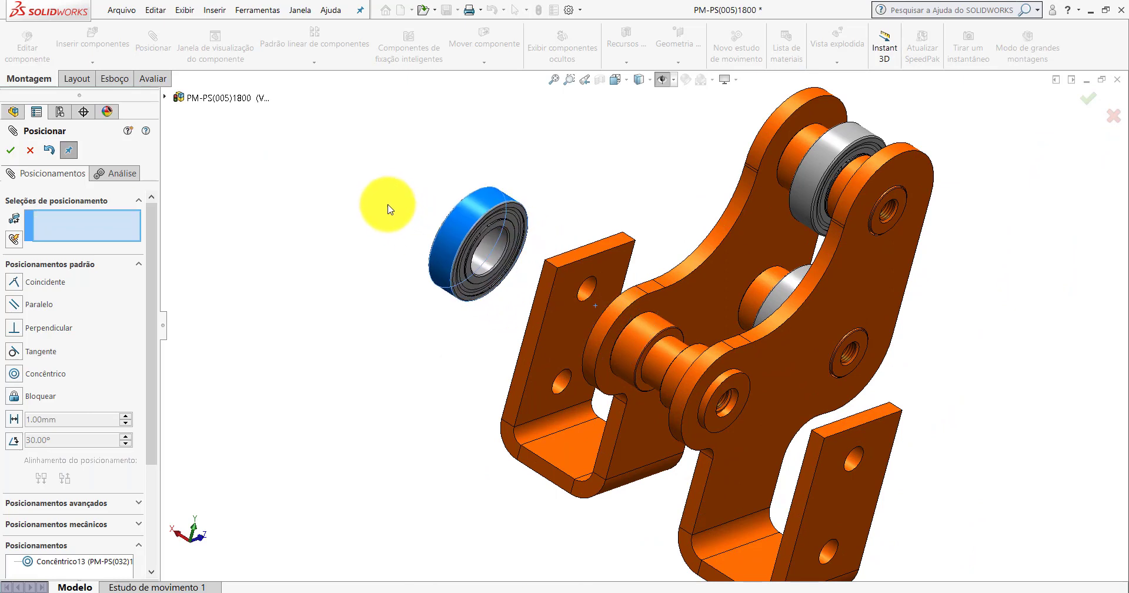
Start a width mate using both side faces of the third bearing as width references.
{"action": "left_click", "coordinate": [130, 265]}
{"action": "left_click", "coordinate": [92, 287]}
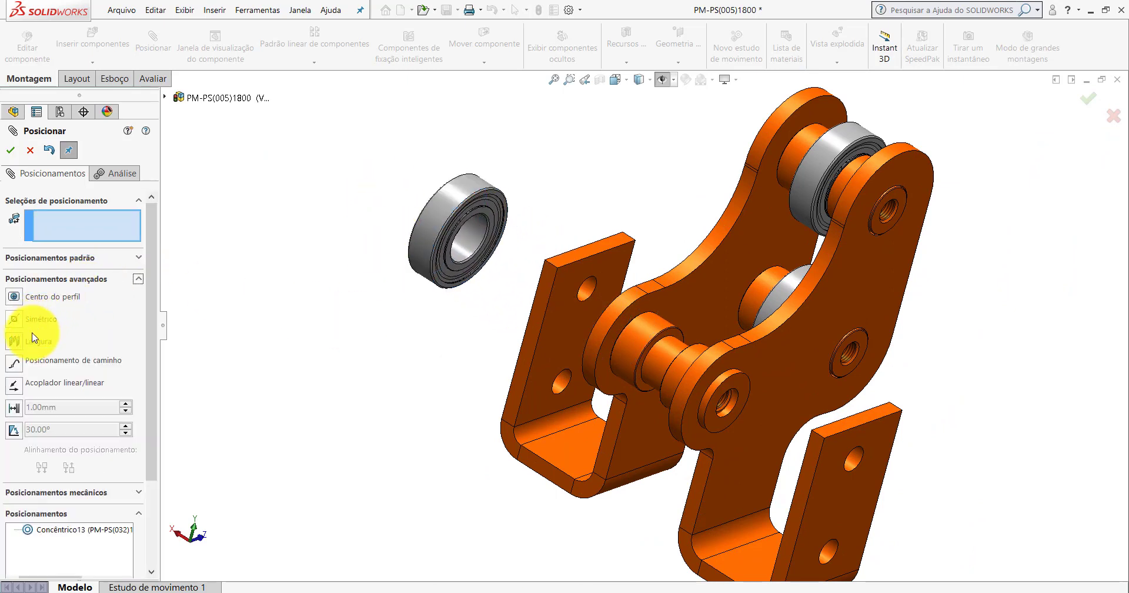
{"action": "left_click", "coordinate": [14, 341]}
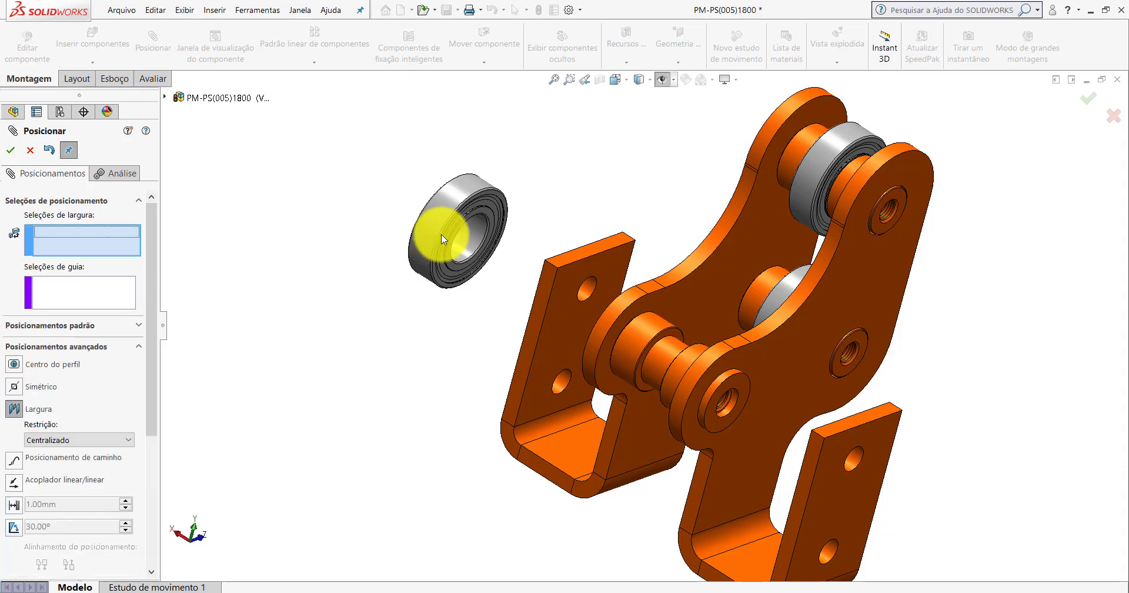
{"action": "scroll", "coordinate": [441, 234], "scroll_direction": "down", "scroll_amount": 5}
{"action": "left_click", "coordinate": [528, 225]}
{"action": "mouse_move", "coordinate": [528, 226]}
{"action": "middle_mouse_down"}
{"action": "mouse_move", "coordinate": [574, 244]}
{"action": "mouse_move", "coordinate": [486, 196]}
{"action": "middle_mouse_up"}
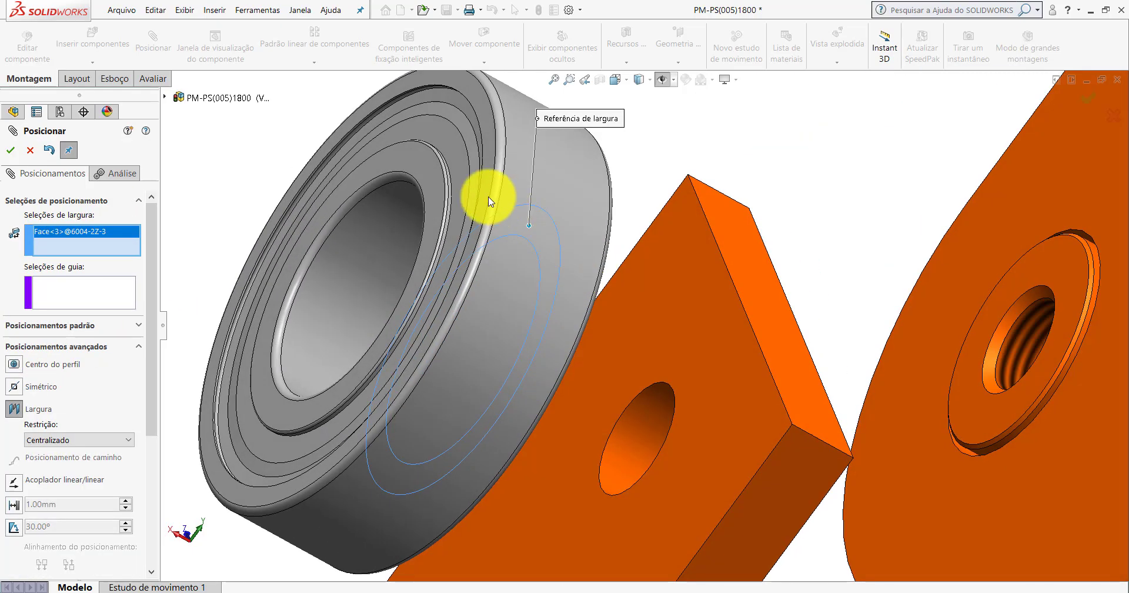
{"action": "left_click", "coordinate": [433, 171]}
{"action": "scroll", "coordinate": [746, 307], "scroll_direction": "up", "scroll_amount": 3}
{"action": "scroll", "coordinate": [828, 404], "scroll_direction": "up", "scroll_amount": 3}
{"action": "scroll", "coordinate": [827, 399], "scroll_direction": "down", "scroll_amount": 2}
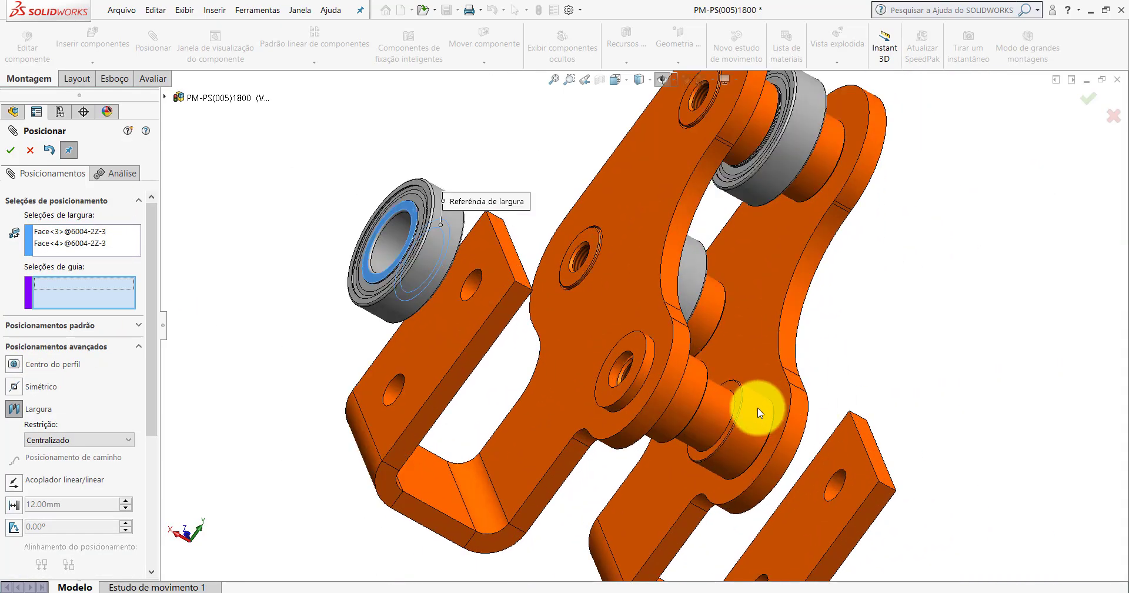
{"action": "scroll", "coordinate": [757, 407], "scroll_direction": "down", "scroll_amount": 5}
Pick the two shaft guide faces and commit width mate Largura6.
{"action": "left_click", "coordinate": [674, 335]}
{"action": "middle_click_drag", "start_coordinate": [612, 322], "coordinate": [604, 302]}
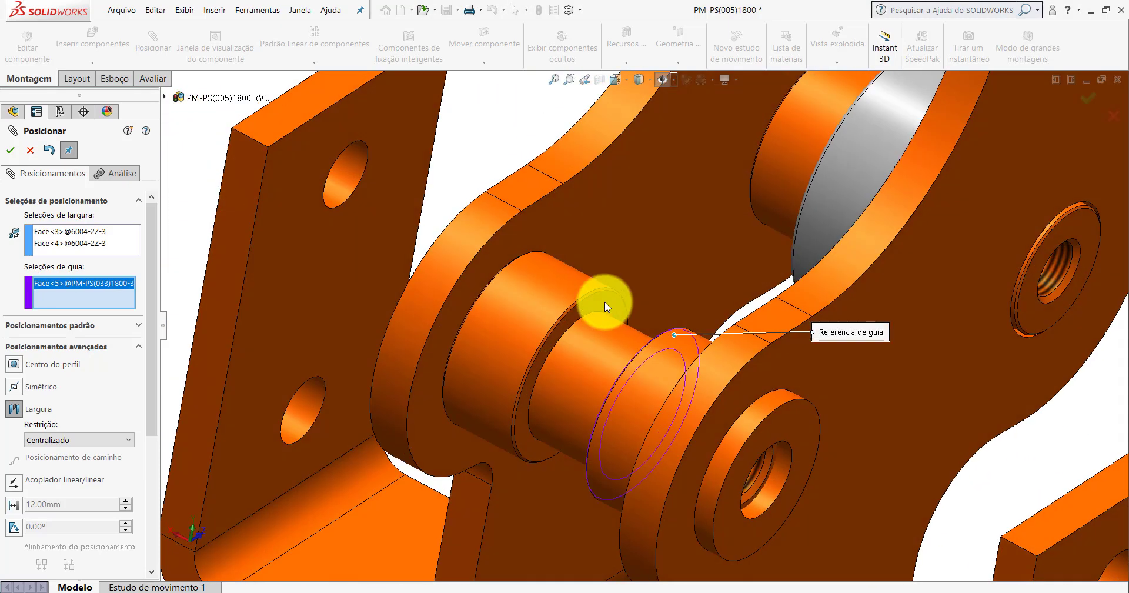
{"action": "left_click", "coordinate": [604, 302]}
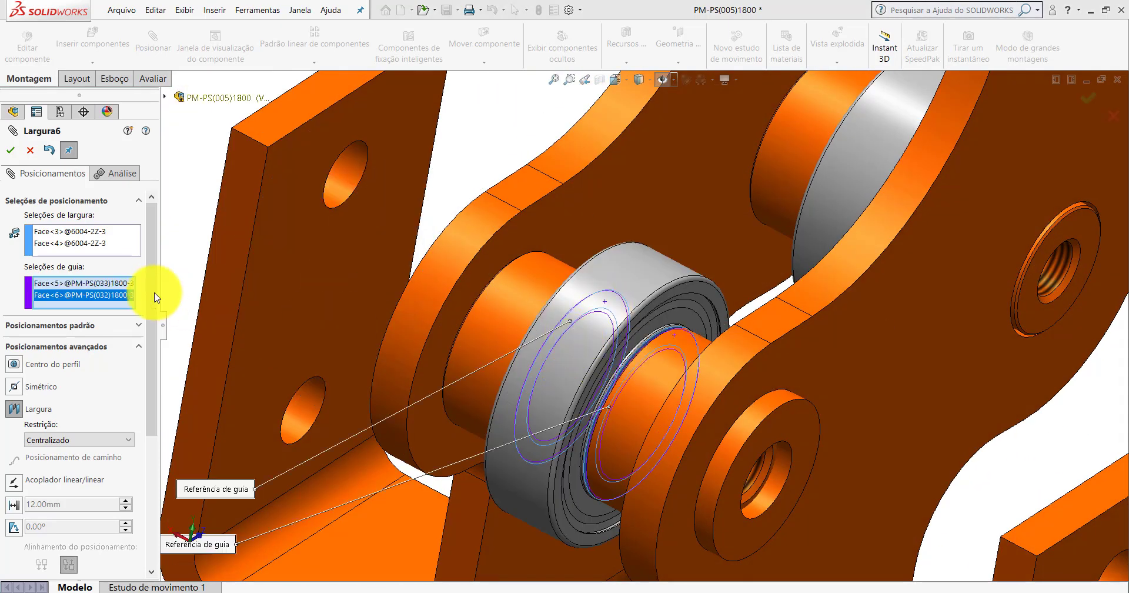
{"action": "left_click", "coordinate": [10, 150]}
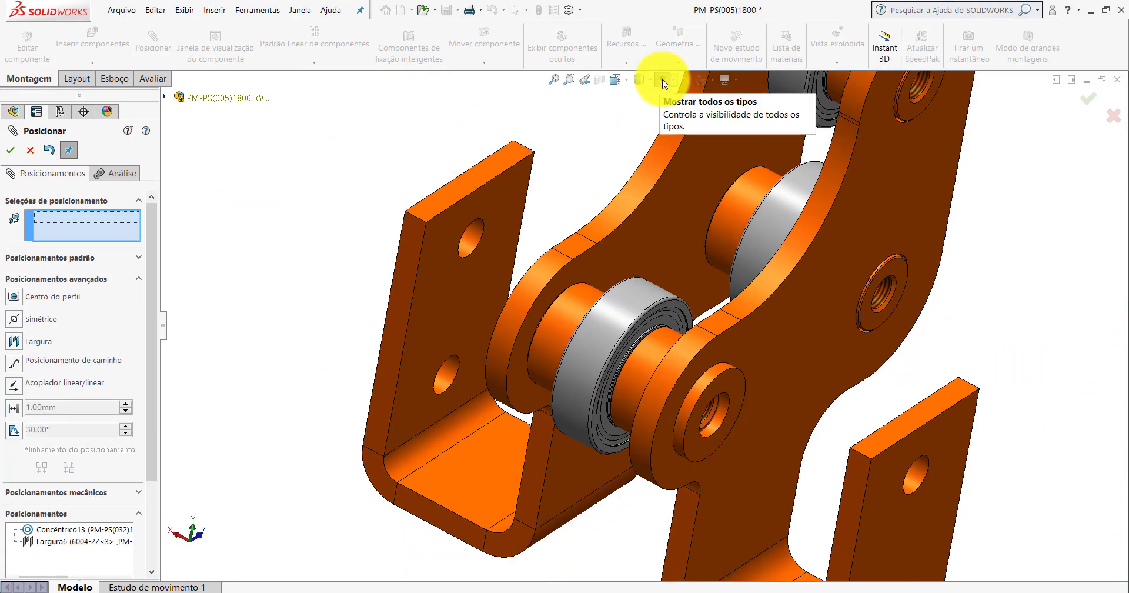
Show the reference planes and orbit to expose the third bearing's top plane.
{"action": "left_click", "coordinate": [663, 84]}
{"action": "scroll", "coordinate": [592, 353], "scroll_direction": "down", "scroll_amount": 2}
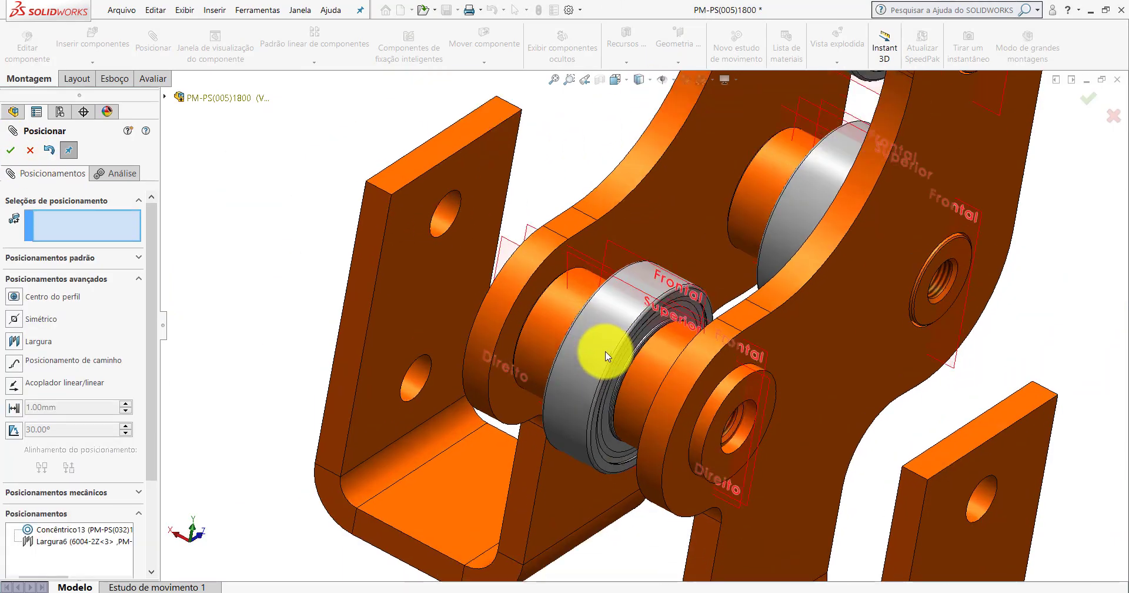
{"action": "scroll", "coordinate": [606, 335], "scroll_direction": "down", "scroll_amount": 3}
{"action": "left_click_drag", "start_coordinate": [605, 335], "coordinate": [523, 442]}
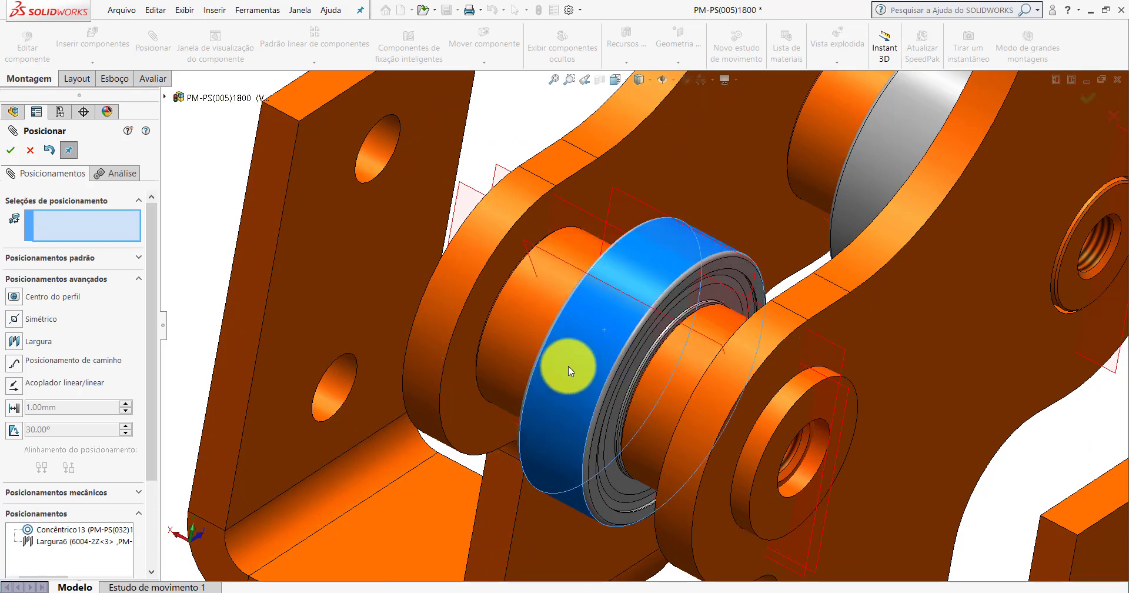
{"action": "left_click_drag", "start_coordinate": [568, 366], "coordinate": [579, 302]}
Mate the third bearing's top plane parallel to the bracket side face and close the panel.
{"action": "left_click", "coordinate": [559, 259]}
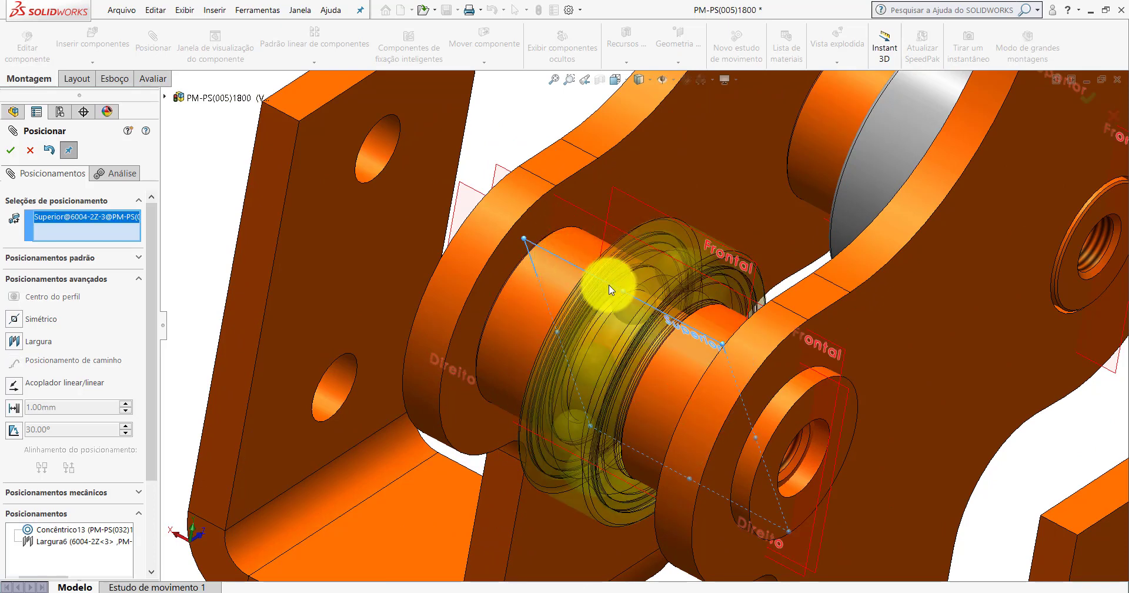
{"action": "scroll", "coordinate": [700, 412], "scroll_direction": "up", "scroll_amount": 5}
{"action": "scroll", "coordinate": [656, 391], "scroll_direction": "down", "scroll_amount": 5}
{"action": "left_click", "coordinate": [648, 373]}
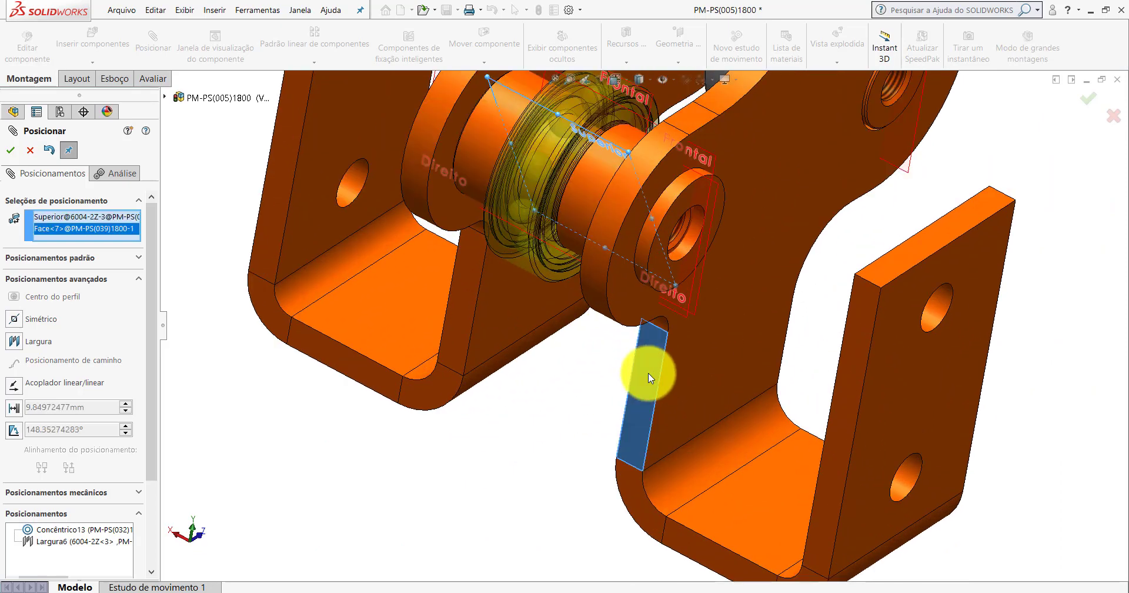
{"action": "left_click", "coordinate": [65, 257]}
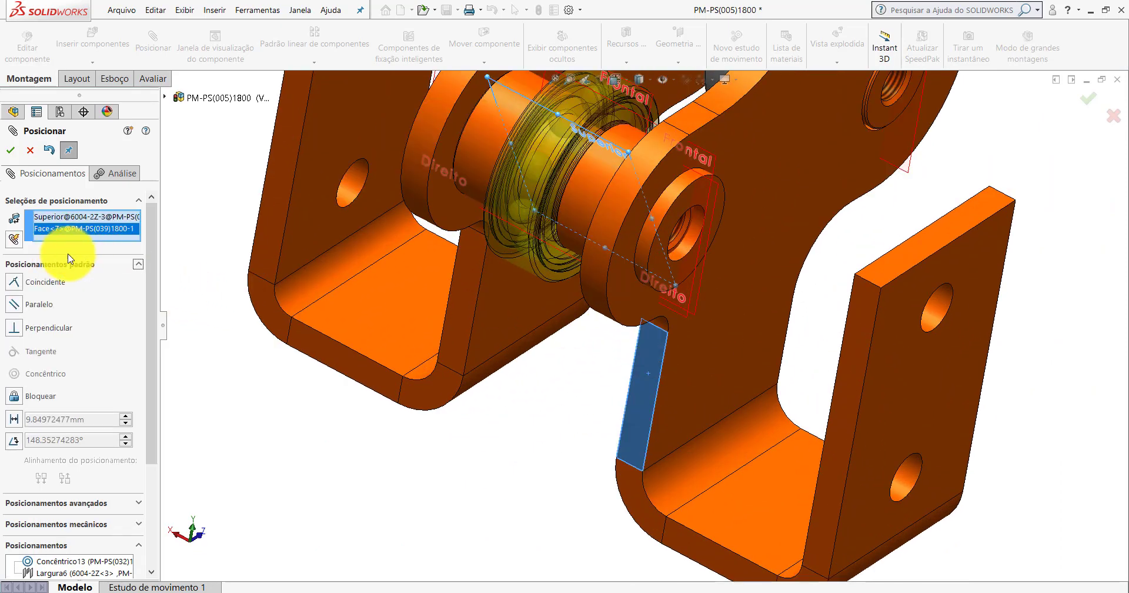
{"action": "left_click", "coordinate": [16, 306]}
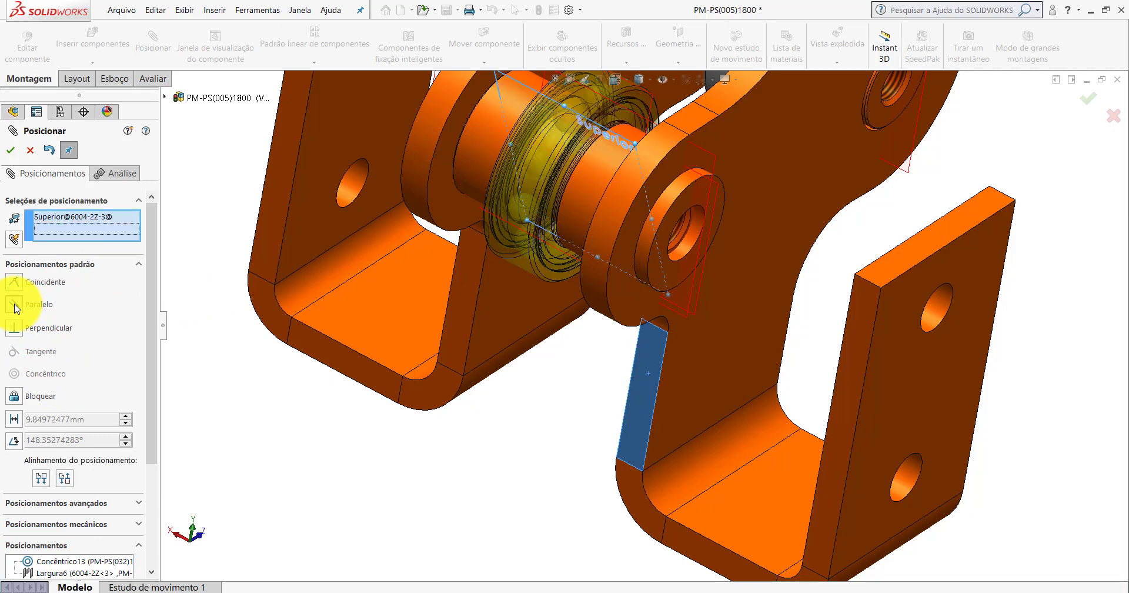
{"action": "left_click", "coordinate": [11, 150]}
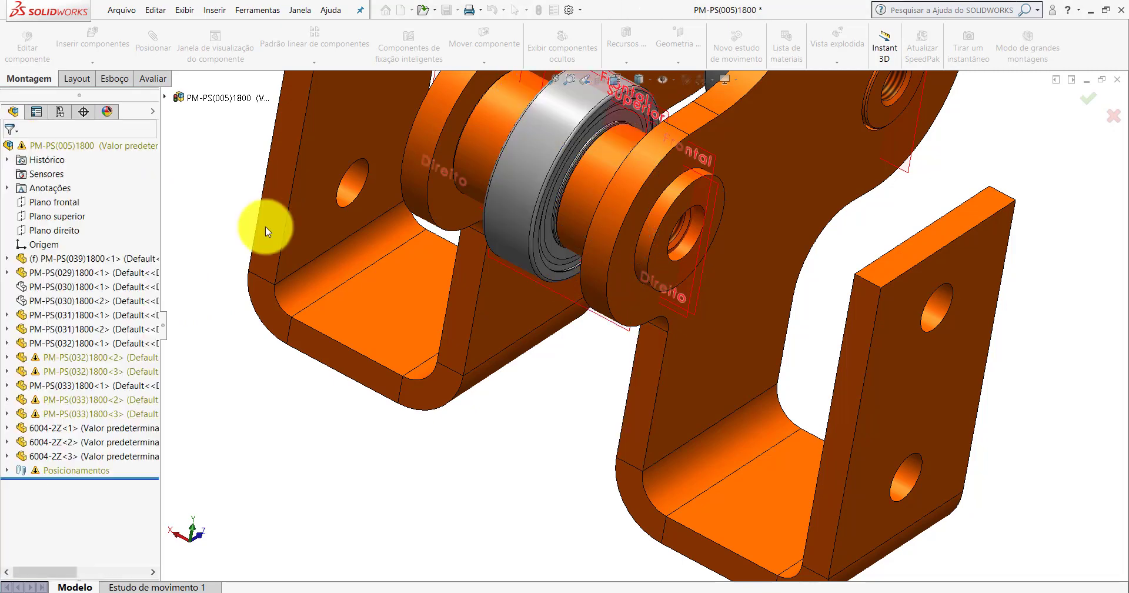
{"action": "key", "text": "f"}
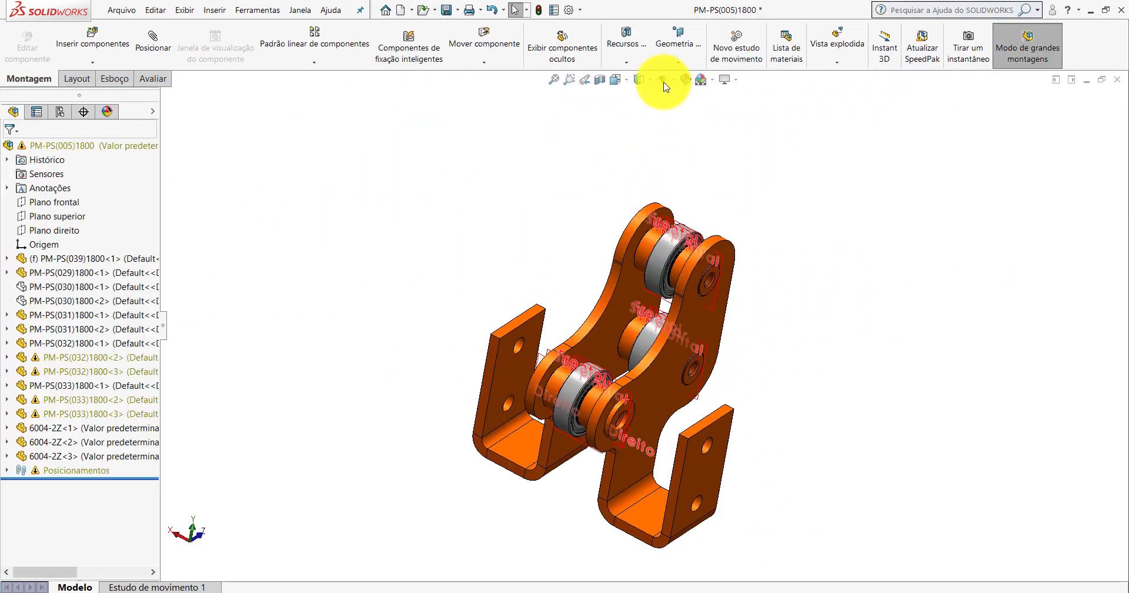
Hide the planes, rebuild PM-PS(005)1800 to clear mate warnings, and view it isometrically.
{"action": "left_click", "coordinate": [663, 82]}
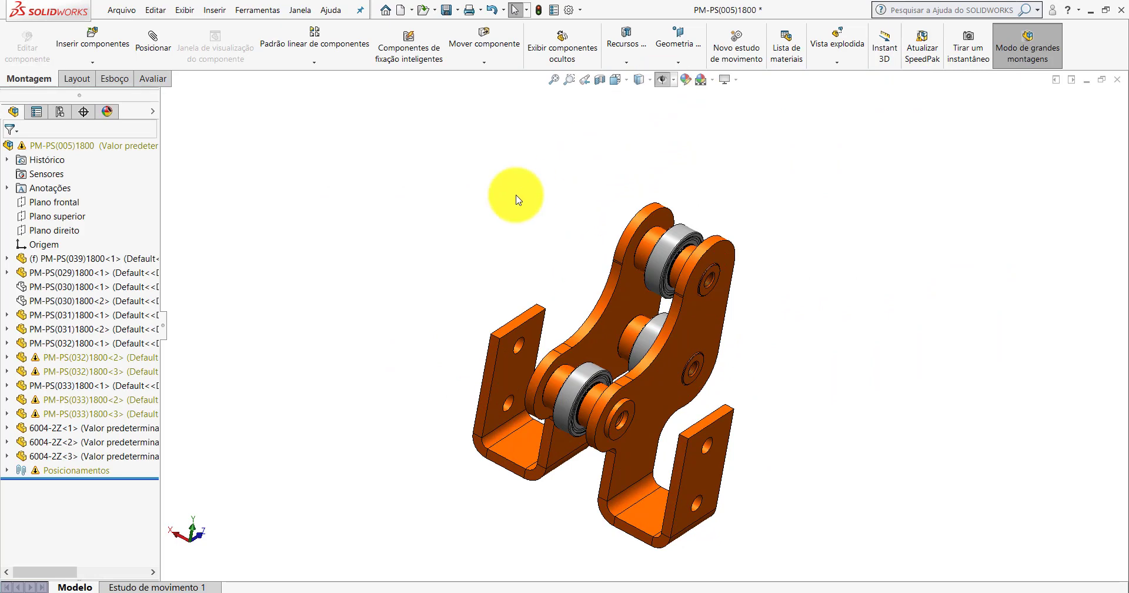
{"action": "left_click", "coordinate": [539, 11]}
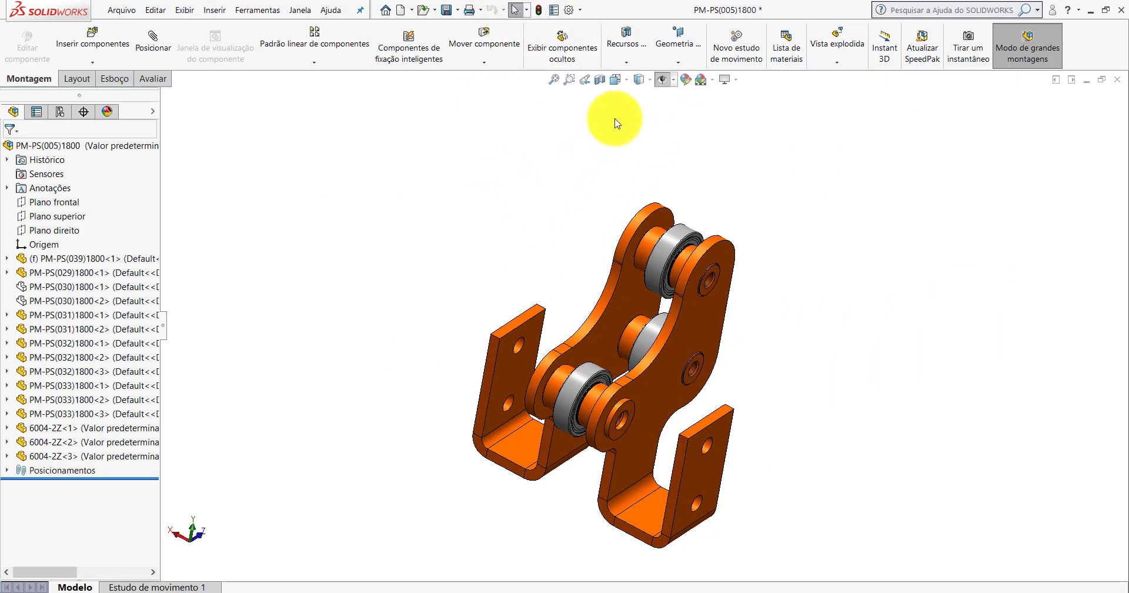
{"action": "left_click", "coordinate": [616, 80]}
{"action": "left_click", "coordinate": [685, 105]}
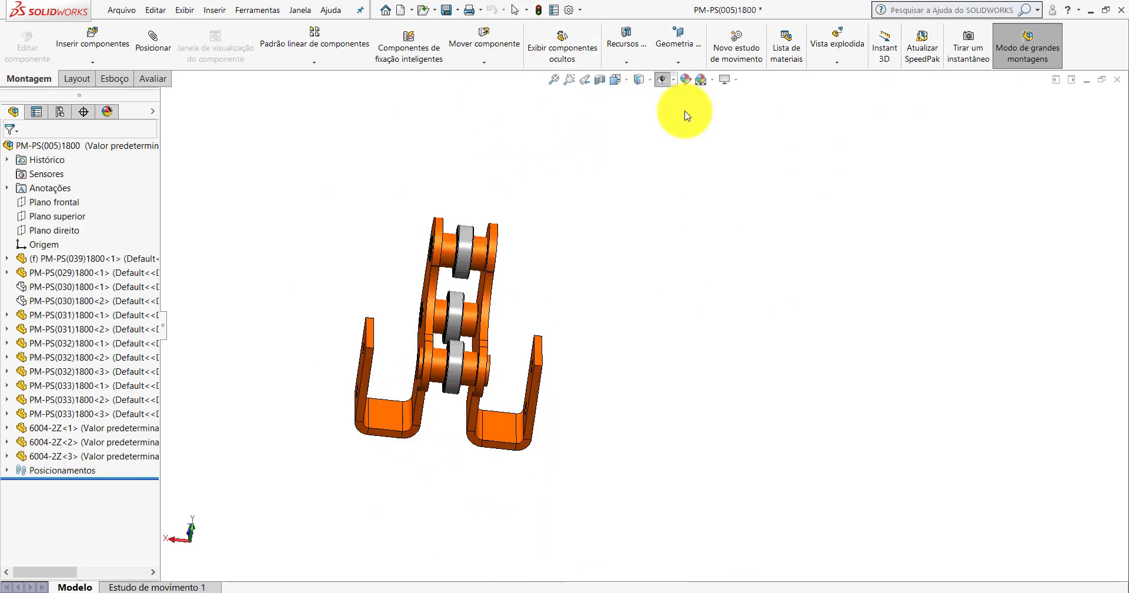
{"action": "scroll", "coordinate": [616, 318], "scroll_direction": "up", "scroll_amount": 3}
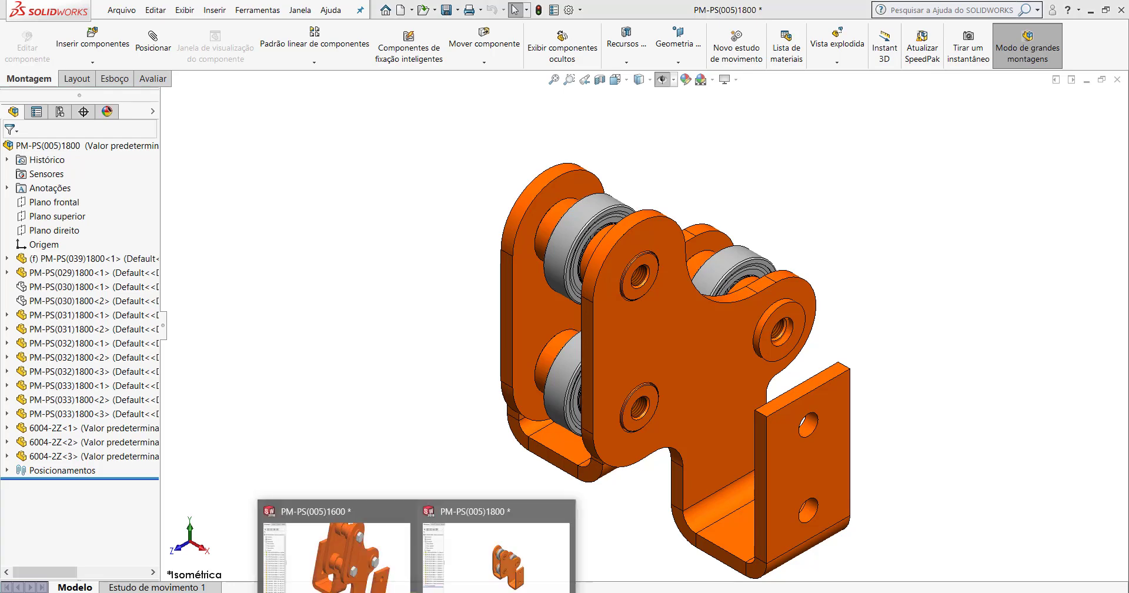
In the PM-PS(005)1600 assembly, unsuppress bearings 6004-2Z_2<2> and 6004-2Z_2<3>.
{"action": "left_click", "coordinate": [333, 541]}
{"action": "scroll", "coordinate": [588, 267], "scroll_direction": "up", "scroll_amount": 5}
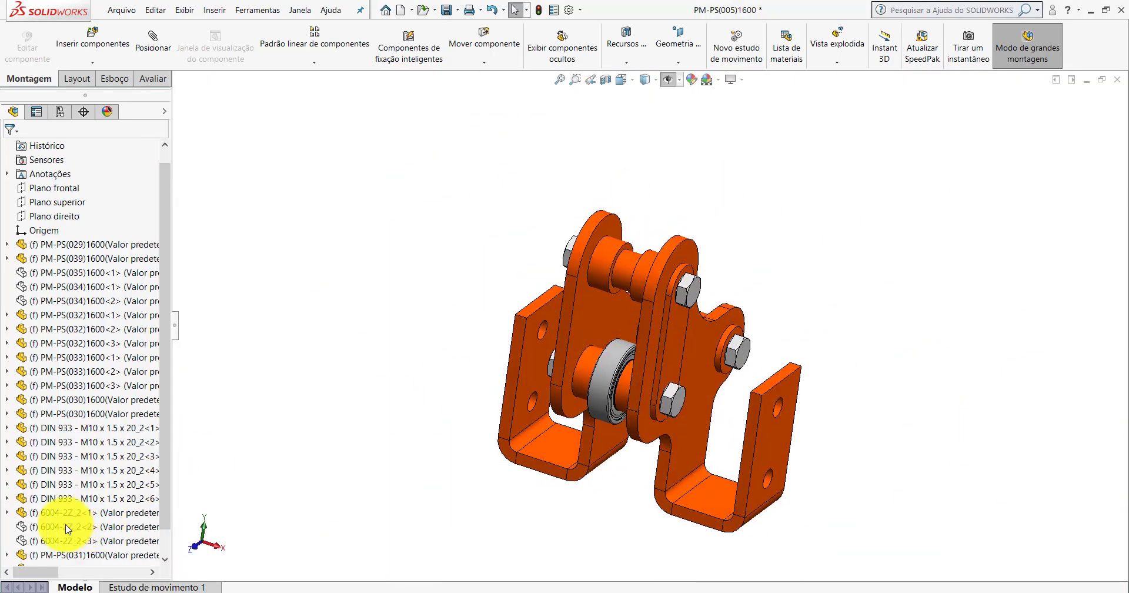
{"action": "right_click", "coordinate": [68, 528]}
{"action": "left_click", "coordinate": [125, 221]}
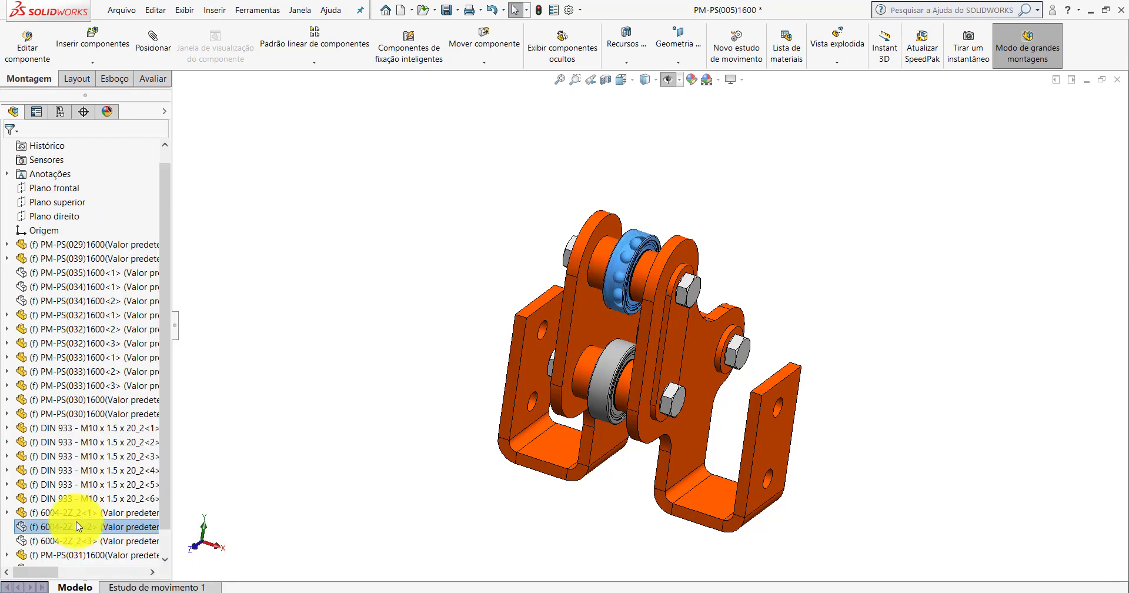
{"action": "right_click", "coordinate": [54, 547]}
{"action": "left_click", "coordinate": [123, 221]}
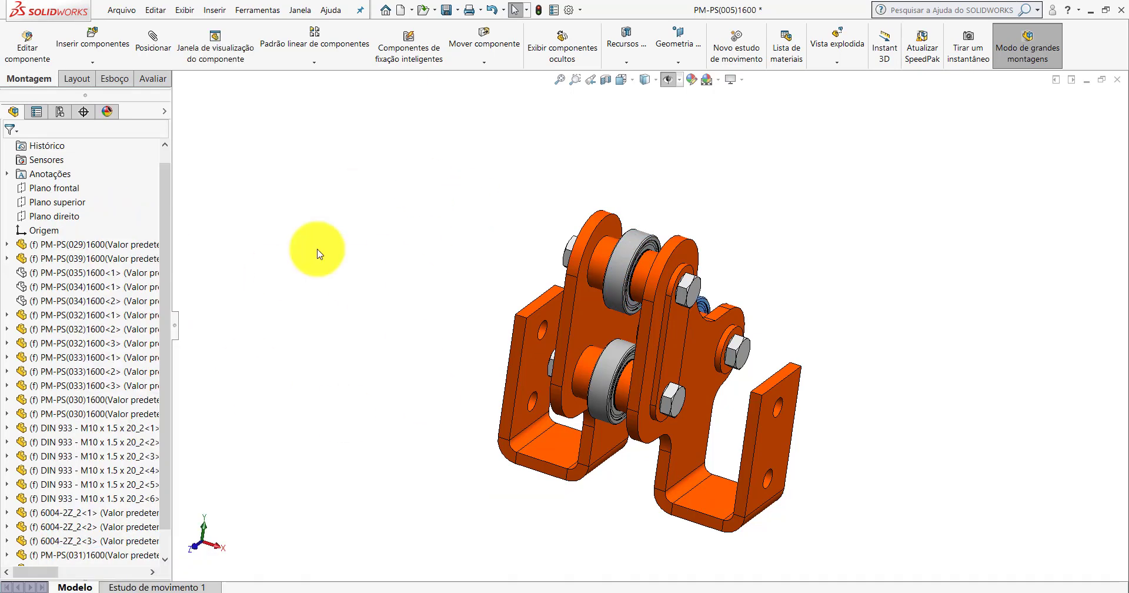
Unsuppress the wheels PM-PS(035)1600, PM-PS(034)1600<1> and PM-PS(034)1600<2>.
{"action": "right_click", "coordinate": [44, 272]}
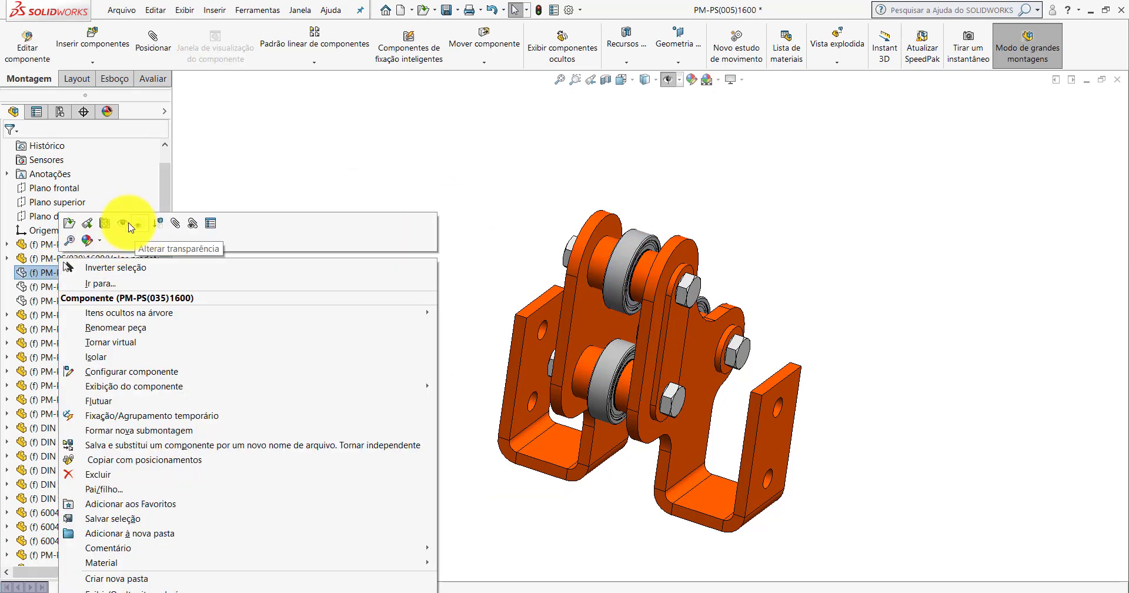
{"action": "left_click", "coordinate": [129, 224]}
{"action": "right_click", "coordinate": [60, 288]}
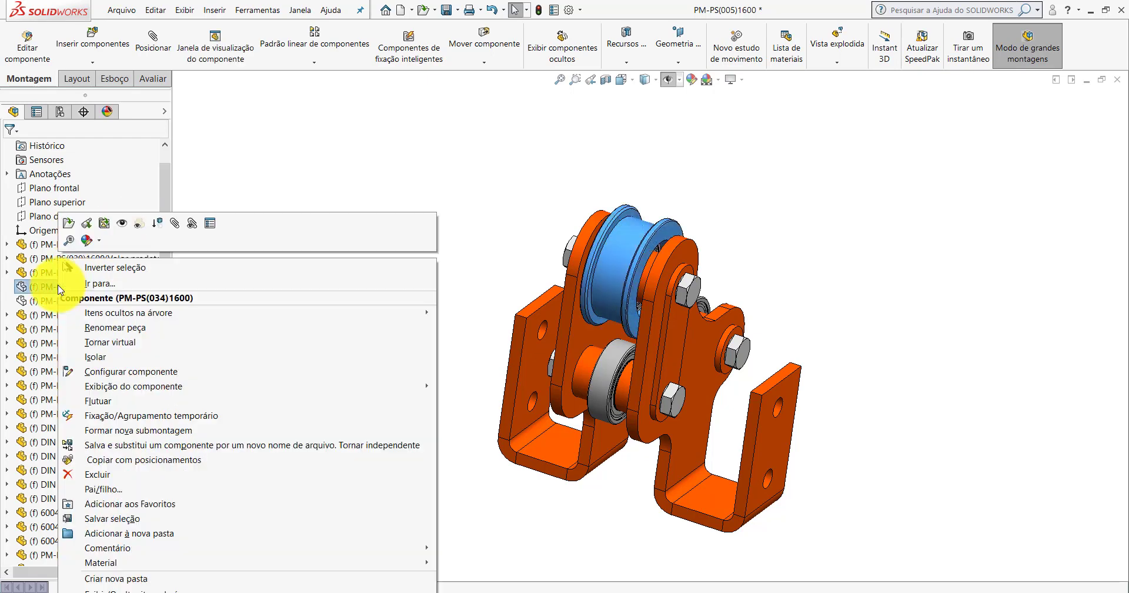
{"action": "left_click", "coordinate": [122, 223]}
{"action": "right_click", "coordinate": [63, 302]}
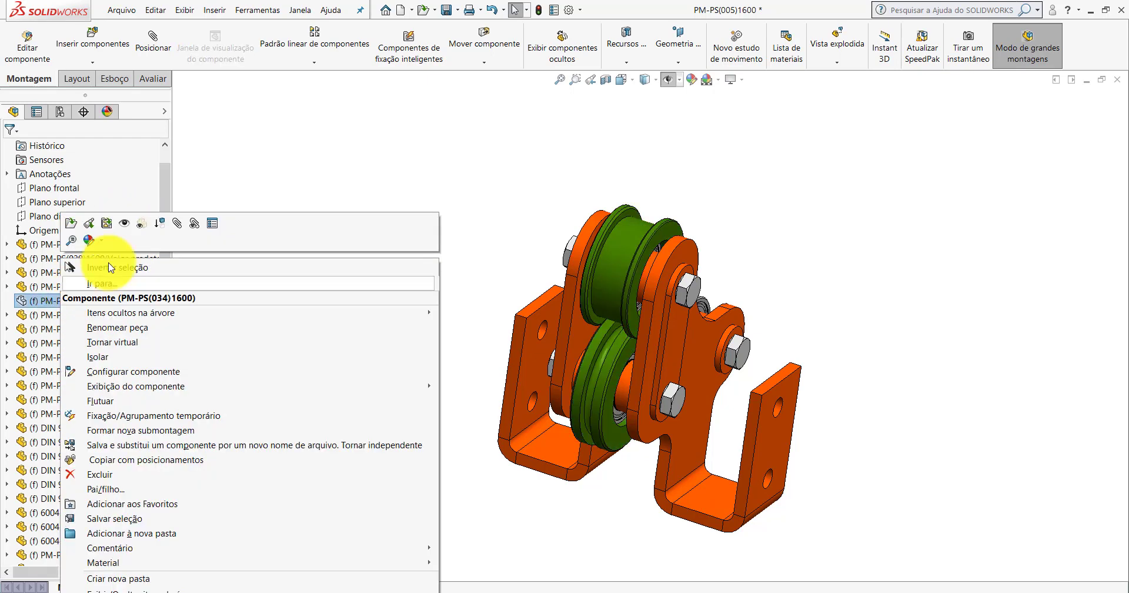
{"action": "left_click", "coordinate": [117, 224]}
Check the restored rear and lower wheels, then select a bracket face as section reference.
{"action": "scroll", "coordinate": [649, 347], "scroll_direction": "down", "scroll_amount": 3}
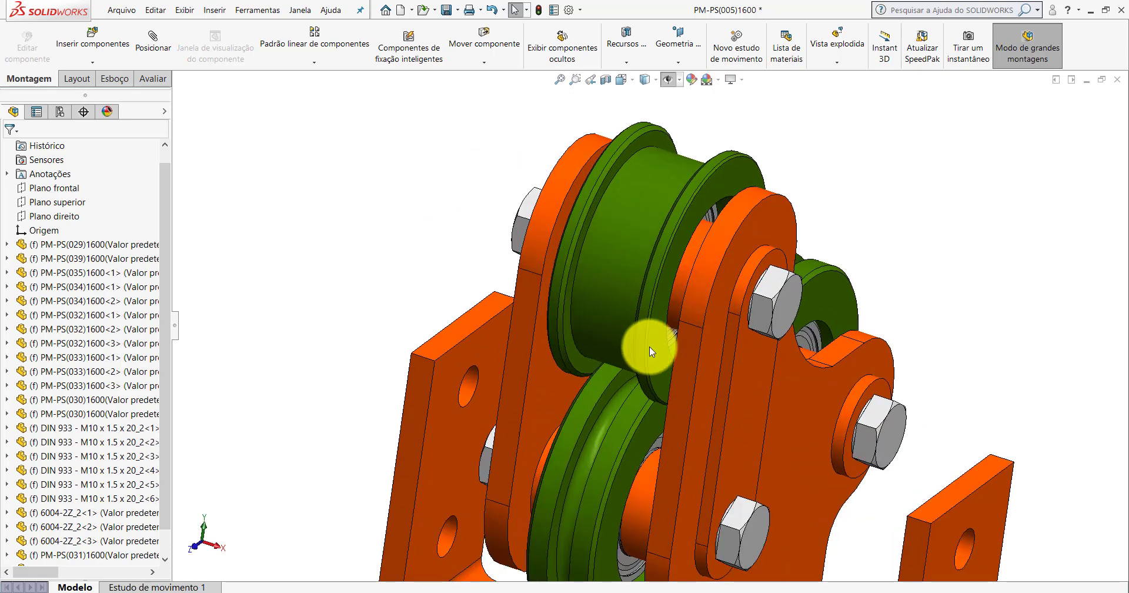
{"action": "scroll", "coordinate": [700, 352], "scroll_direction": "up", "scroll_amount": 1}
{"action": "scroll", "coordinate": [767, 344], "scroll_direction": "up", "scroll_amount": 1}
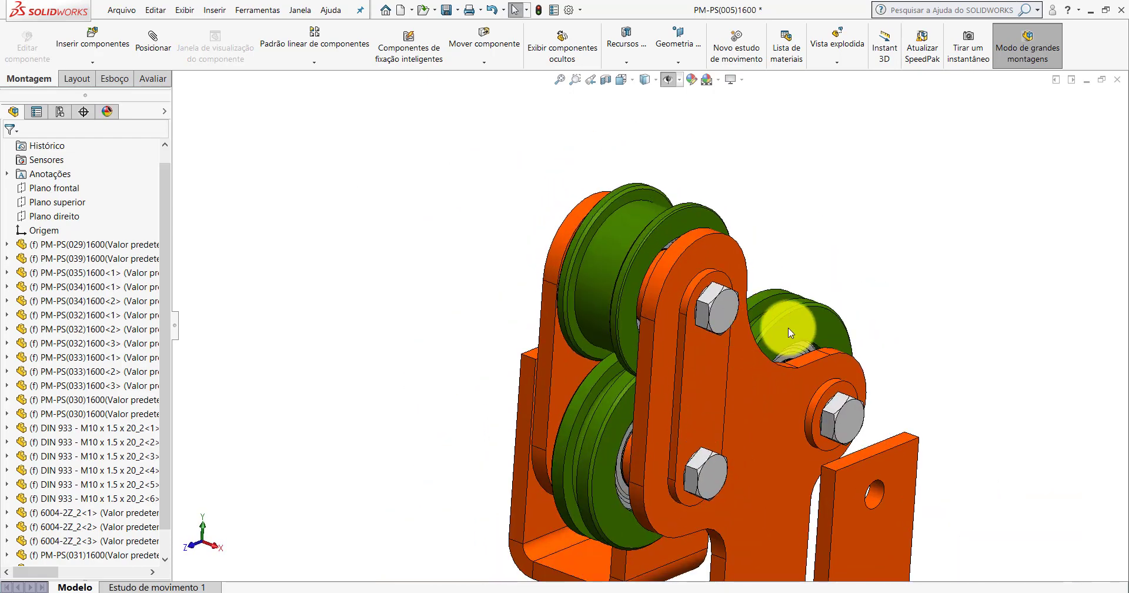
{"action": "left_click", "coordinate": [788, 327]}
{"action": "left_click", "coordinate": [433, 271]}
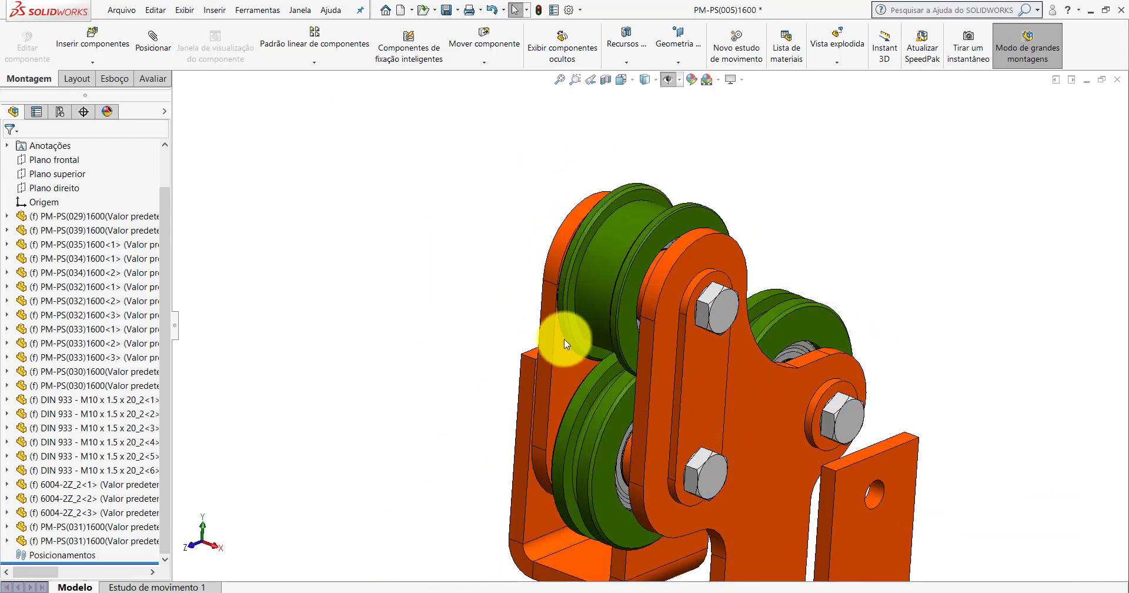
{"action": "left_click", "coordinate": [622, 415]}
{"action": "left_click", "coordinate": [489, 352]}
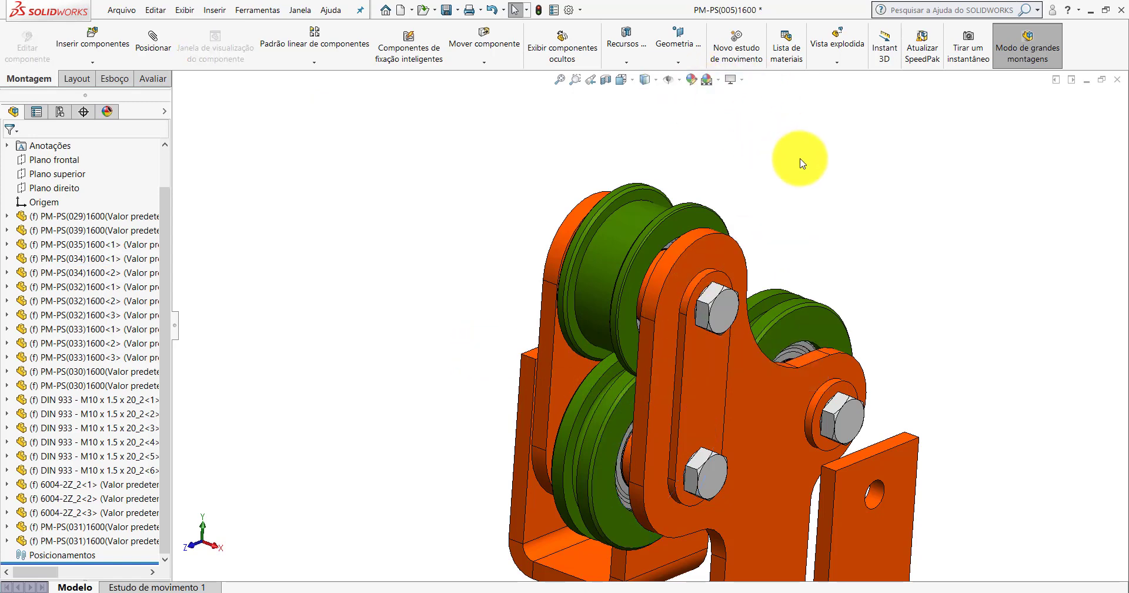
{"action": "left_click", "coordinate": [644, 410]}
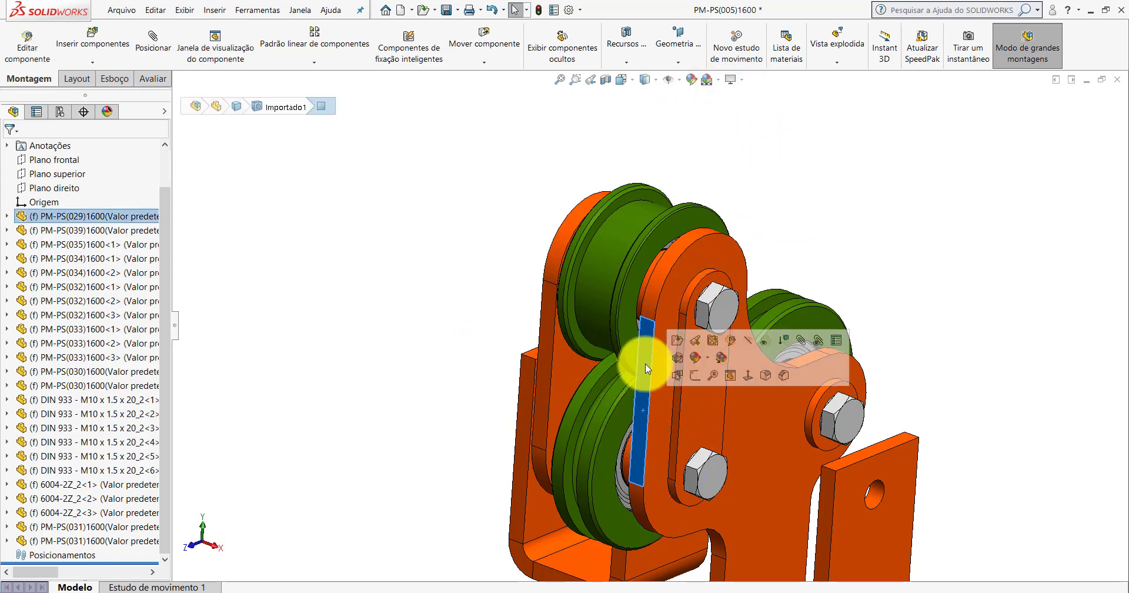
Section the assembly, slide the cut plane through the wheels, then remove the cut.
{"action": "left_click", "coordinate": [605, 79]}
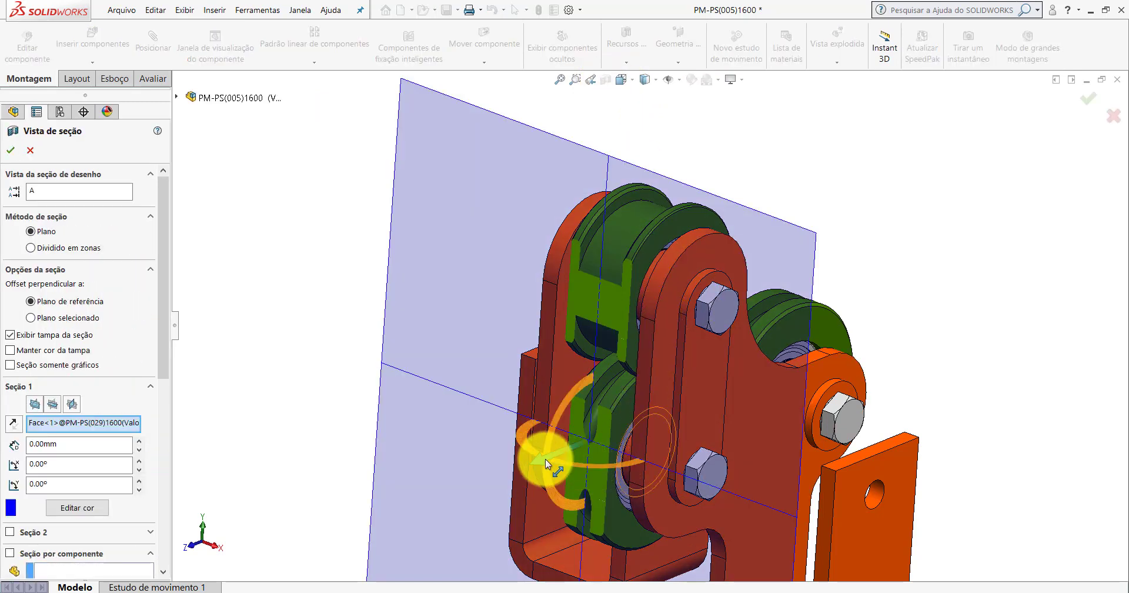
{"action": "left_click_drag", "start_coordinate": [545, 459], "coordinate": [749, 397]}
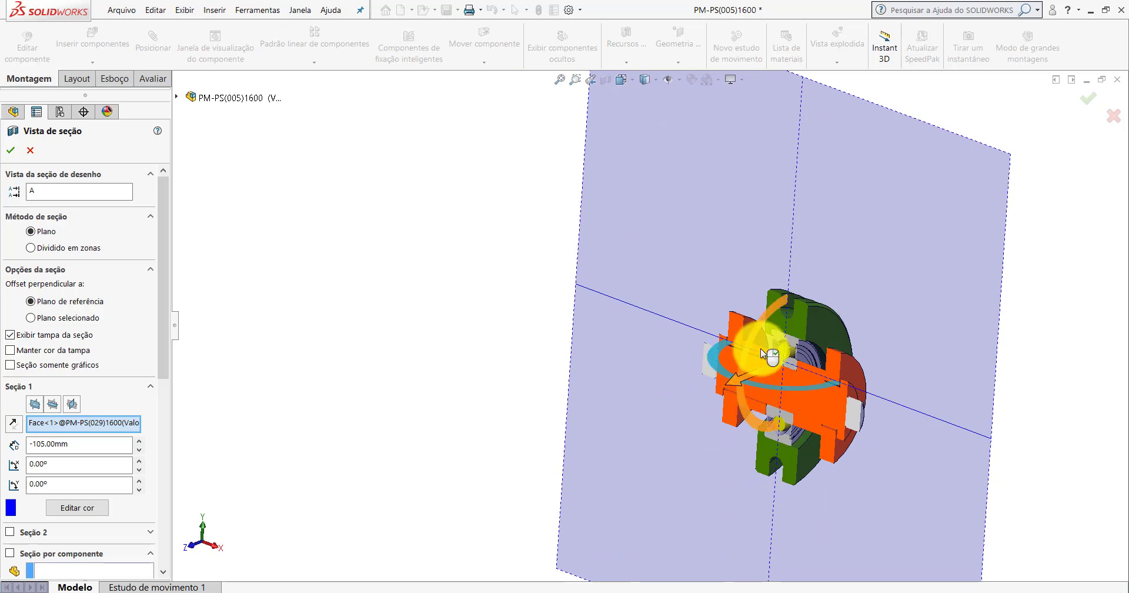
{"action": "scroll", "coordinate": [785, 330], "scroll_direction": "down", "scroll_amount": 3}
{"action": "scroll", "coordinate": [675, 353], "scroll_direction": "up", "scroll_amount": 1}
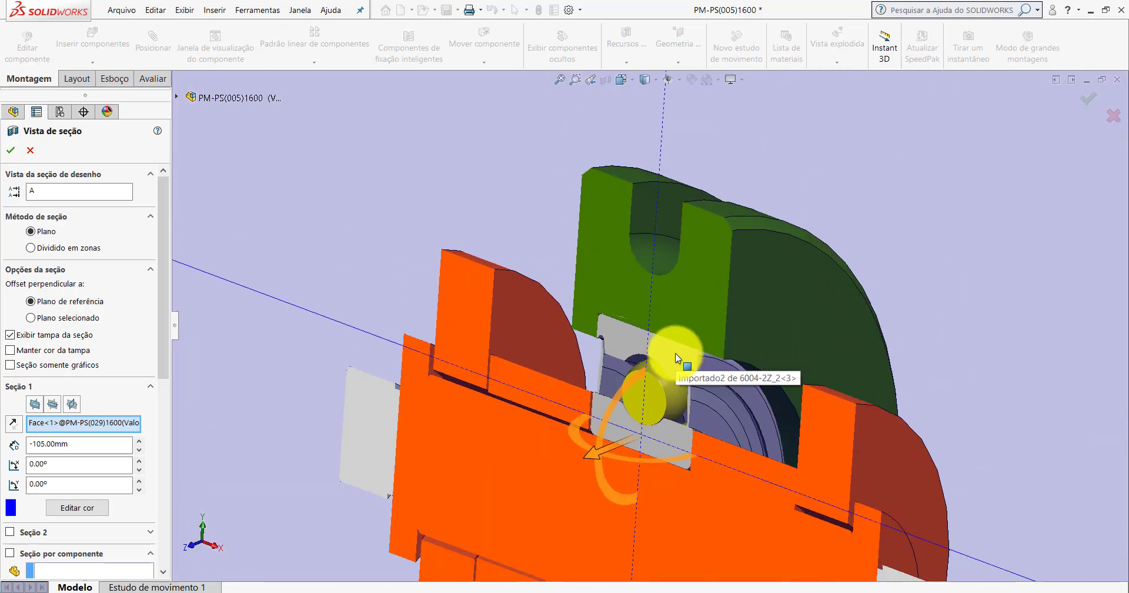
{"action": "scroll", "coordinate": [675, 356], "scroll_direction": "up", "scroll_amount": 1}
{"action": "key", "text": "Escape"}
{"action": "scroll", "coordinate": [682, 317], "scroll_direction": "up", "scroll_amount": 2}
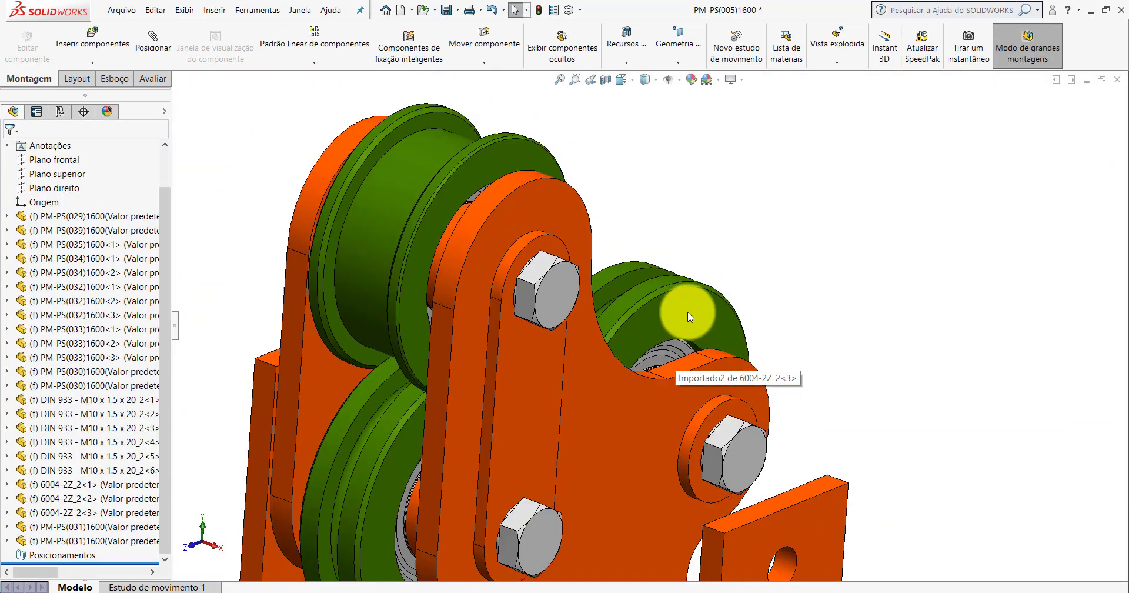
{"action": "scroll", "coordinate": [687, 312], "scroll_direction": "up", "scroll_amount": 1}
Inspect the rear wheel, then bring the PM-PS(005)1800 assembly to the front.
{"action": "left_click", "coordinate": [679, 321]}
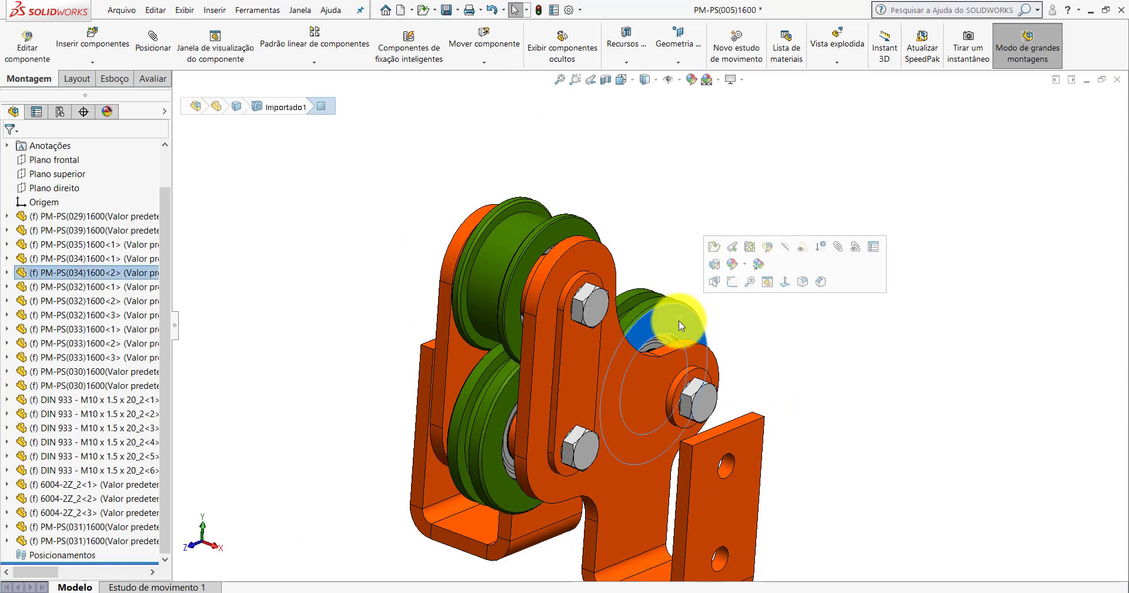
{"action": "left_click", "coordinate": [653, 247]}
{"action": "left_click", "coordinate": [491, 526]}
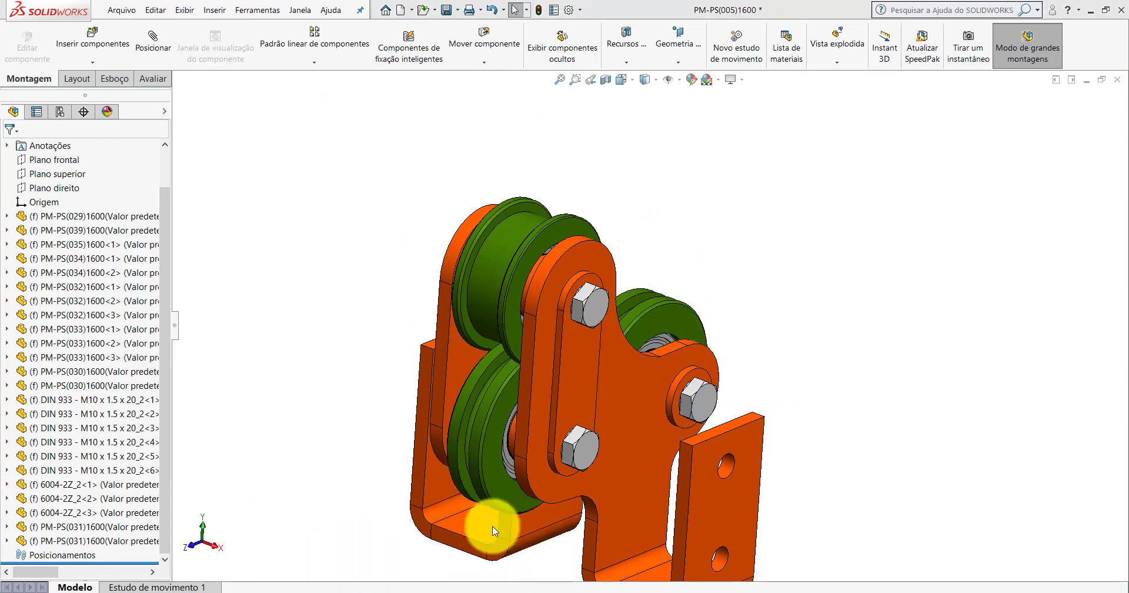
Insert the PM-PS(034)1800 wheel part from the PM-PS(001)1800 folder into the assembly.
{"action": "left_click", "coordinate": [91, 37]}
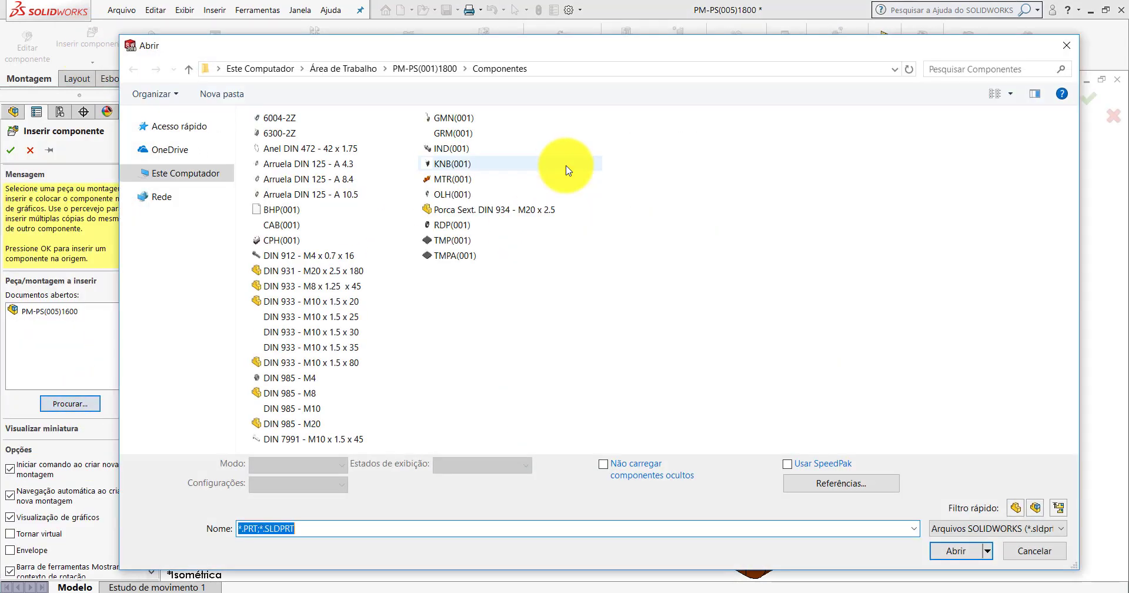
{"action": "left_click", "coordinate": [427, 70]}
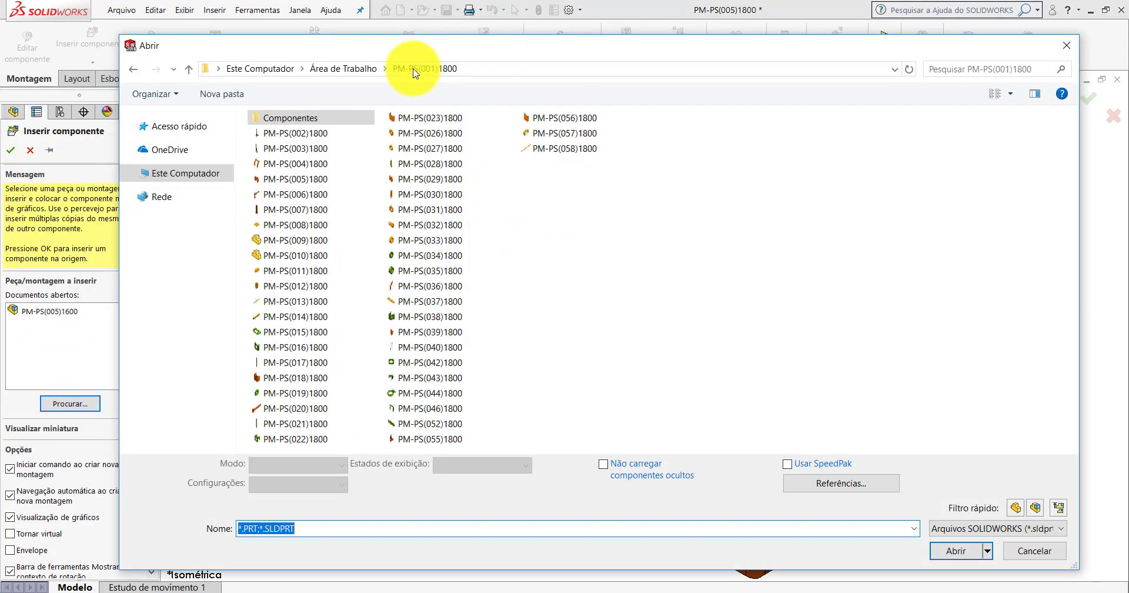
{"action": "double_click", "coordinate": [431, 255]}
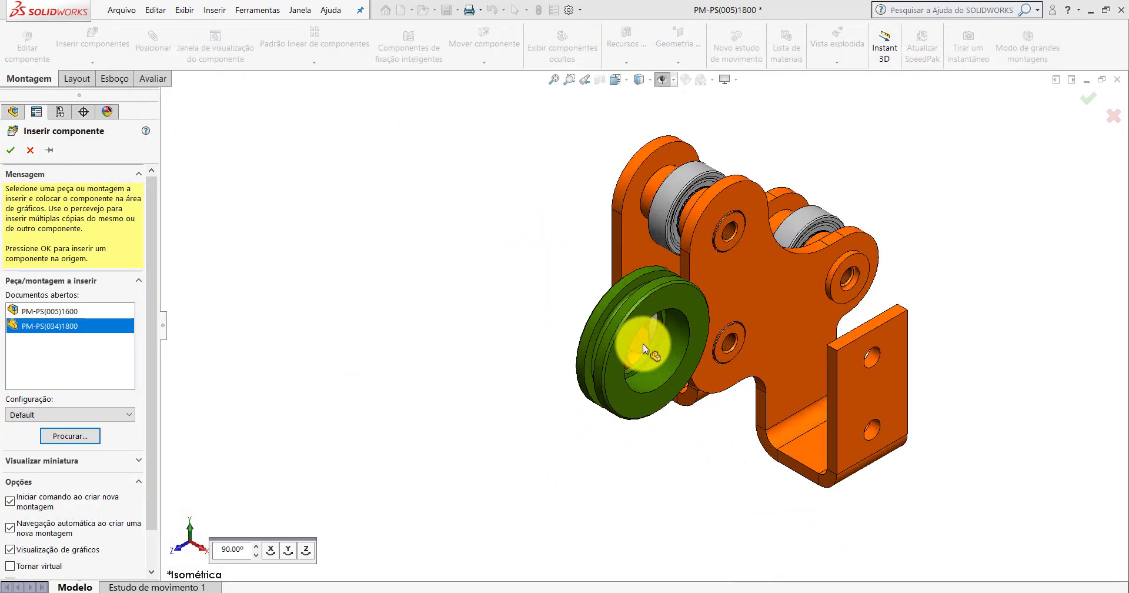
{"action": "scroll", "coordinate": [643, 343], "scroll_direction": "down", "scroll_amount": 5}
{"action": "left_click", "coordinate": [457, 280]}
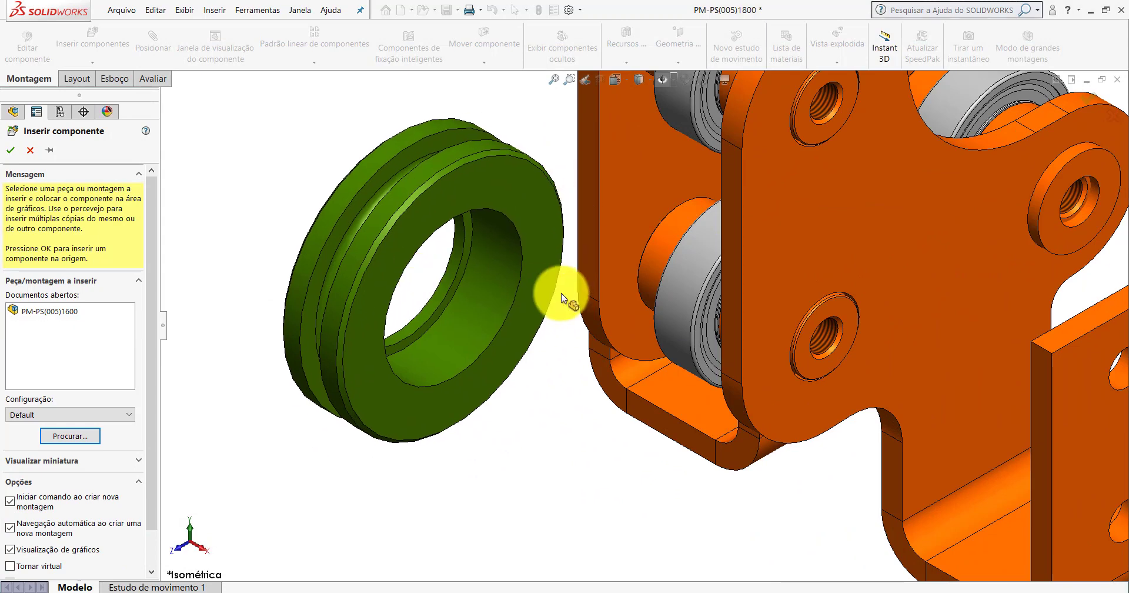
{"action": "scroll", "coordinate": [561, 293], "scroll_direction": "up", "scroll_amount": 3}
{"action": "scroll", "coordinate": [652, 297], "scroll_direction": "down", "scroll_amount": 2}
{"action": "scroll", "coordinate": [687, 315], "scroll_direction": "up", "scroll_amount": 2}
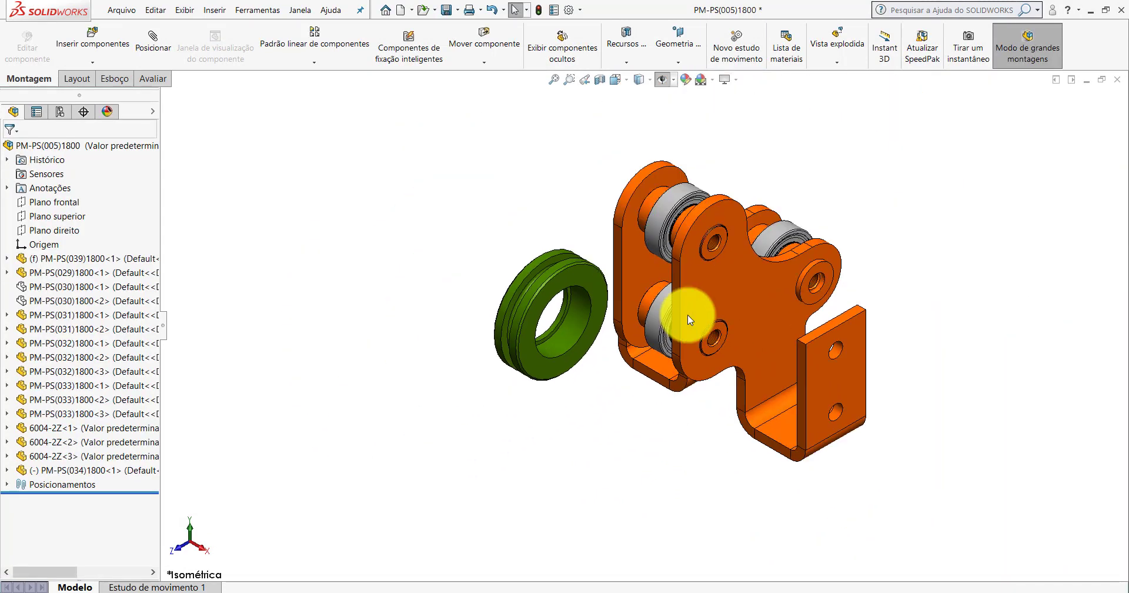
{"action": "scroll", "coordinate": [729, 274], "scroll_direction": "down", "scroll_amount": 2}
{"action": "scroll", "coordinate": [730, 276], "scroll_direction": "down", "scroll_amount": 2}
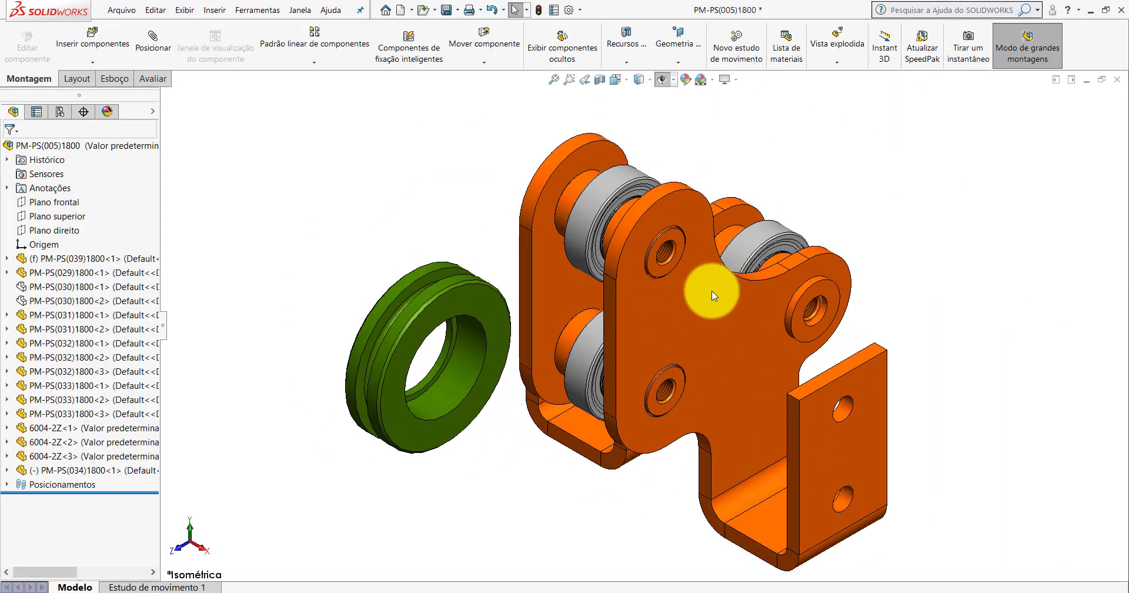
Isolate the green wheel together with two 6004-2Z bearings.
{"action": "left_click", "coordinate": [476, 301]}
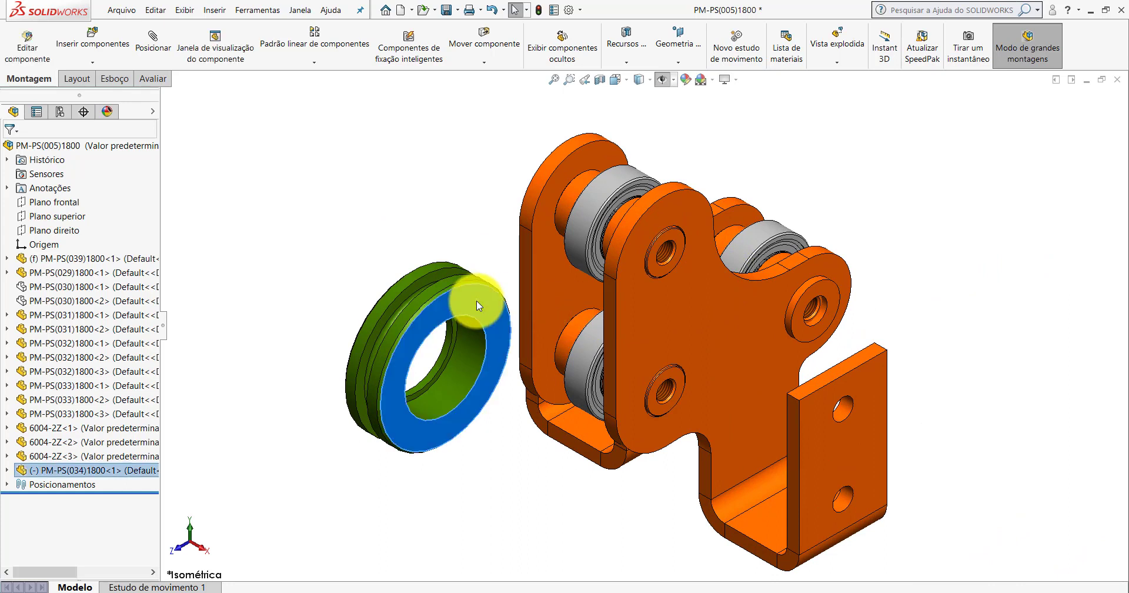
{"action": "left_click", "coordinate": [580, 360], "text": "ctrl"}
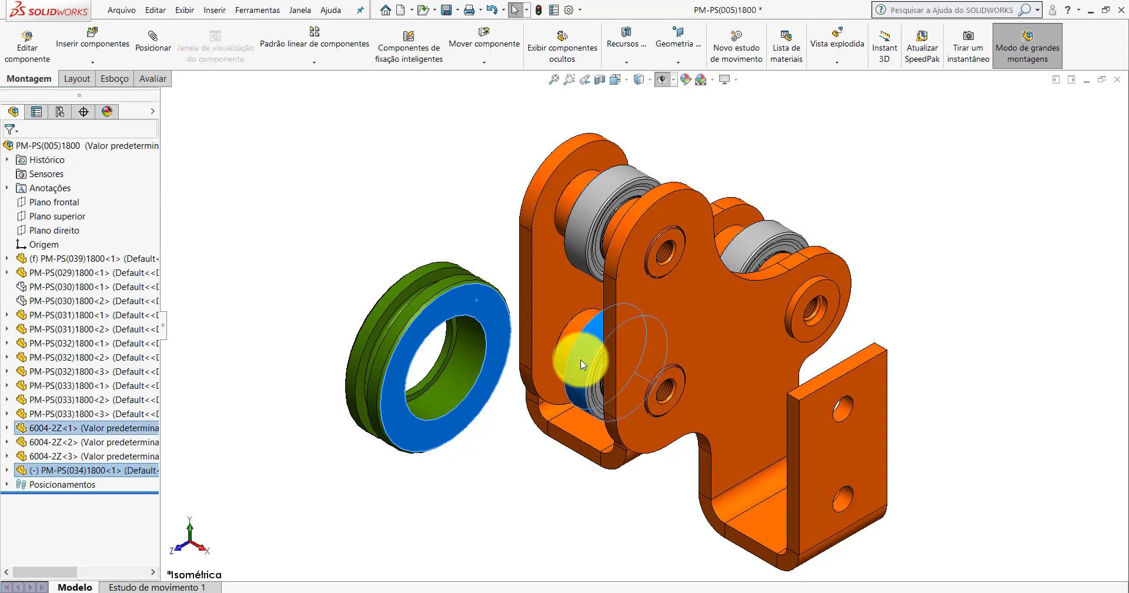
{"action": "left_click", "coordinate": [756, 242], "text": "ctrl"}
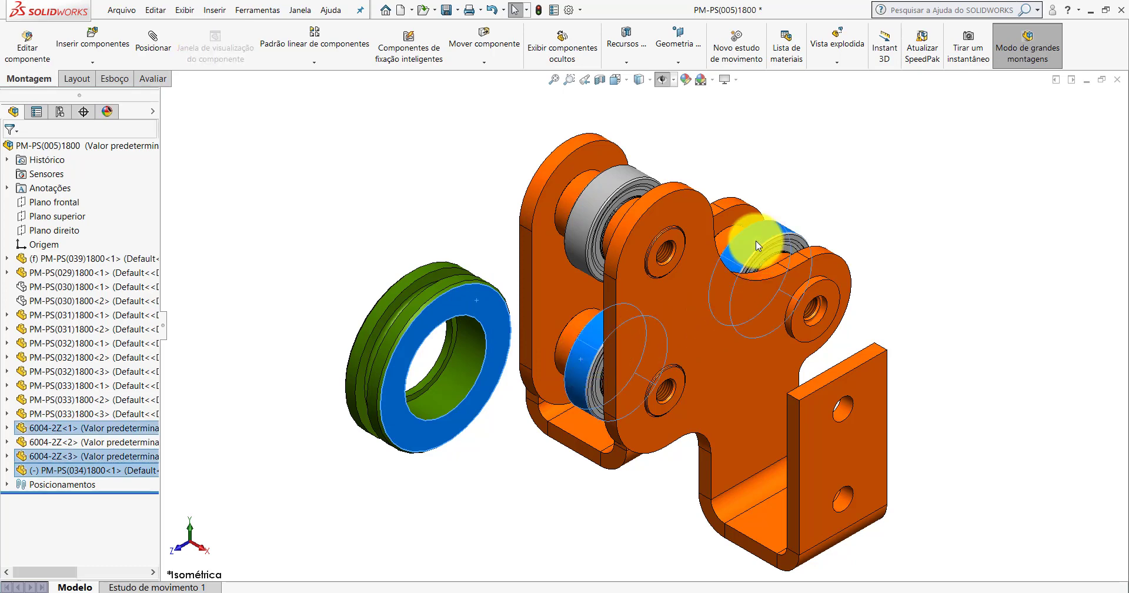
{"action": "right_click", "coordinate": [756, 245]}
{"action": "left_click", "coordinate": [796, 327]}
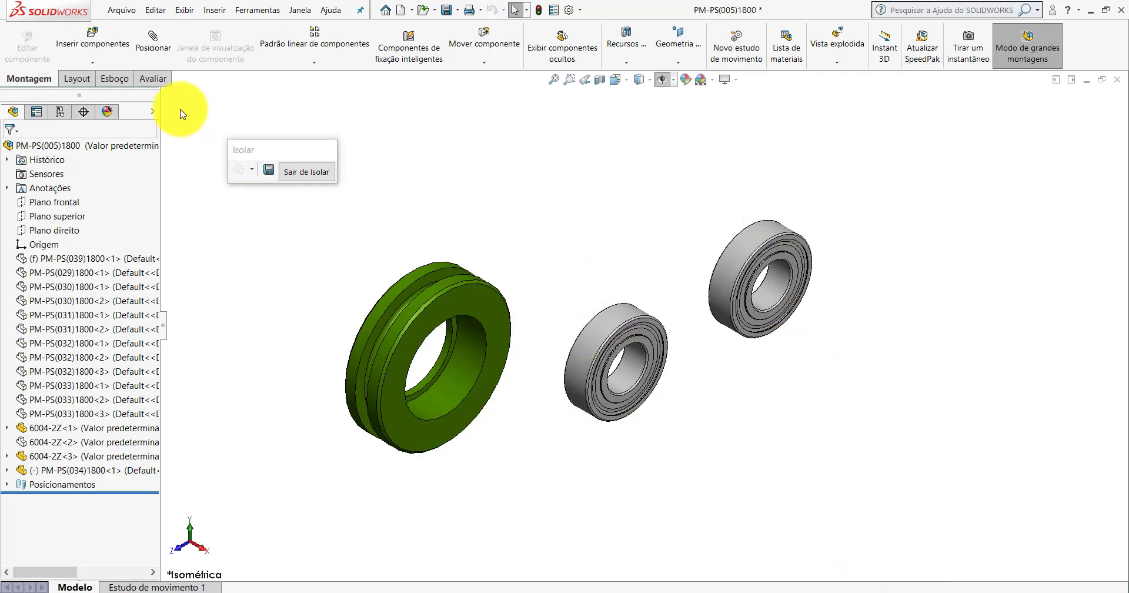
Mate the bearing's outer face concentric with the wheel's inner face.
{"action": "left_click", "coordinate": [153, 45]}
{"action": "left_click", "coordinate": [465, 352]}
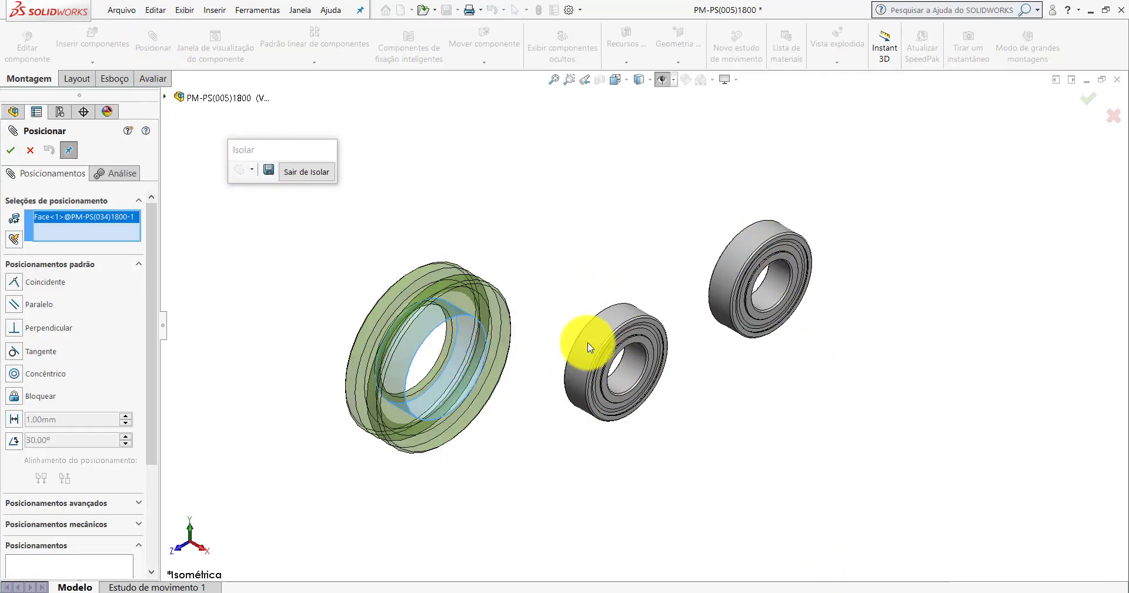
{"action": "scroll", "coordinate": [614, 317], "scroll_direction": "down", "scroll_amount": 2}
{"action": "left_click", "coordinate": [613, 318]}
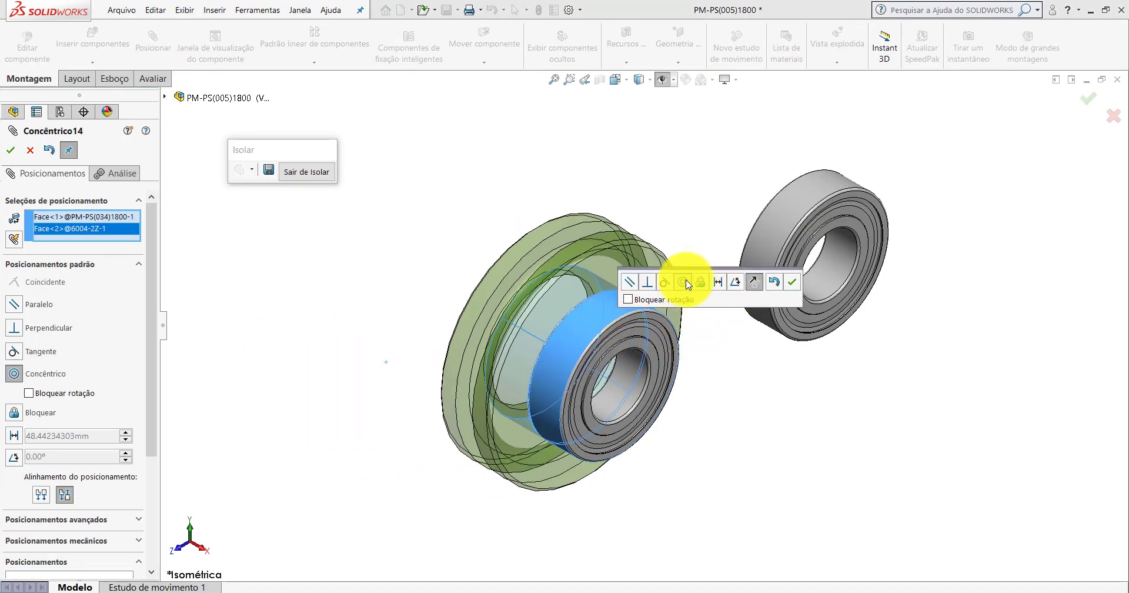
{"action": "left_click", "coordinate": [792, 283]}
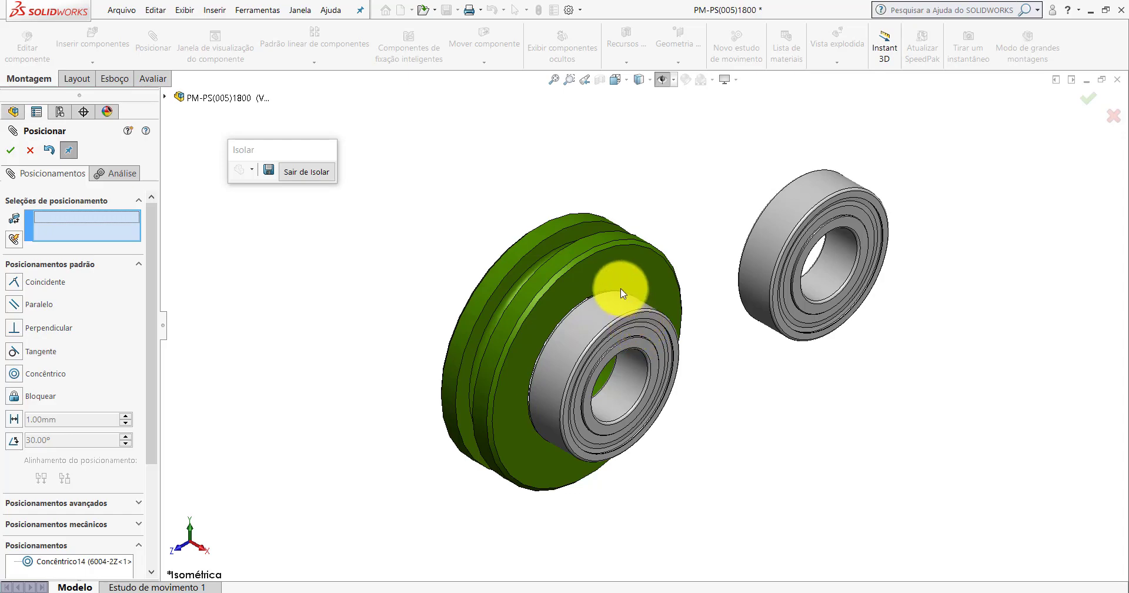
Make the wheel's bore face coincident with the bearing face.
{"action": "scroll", "coordinate": [516, 259], "scroll_direction": "down", "scroll_amount": 5}
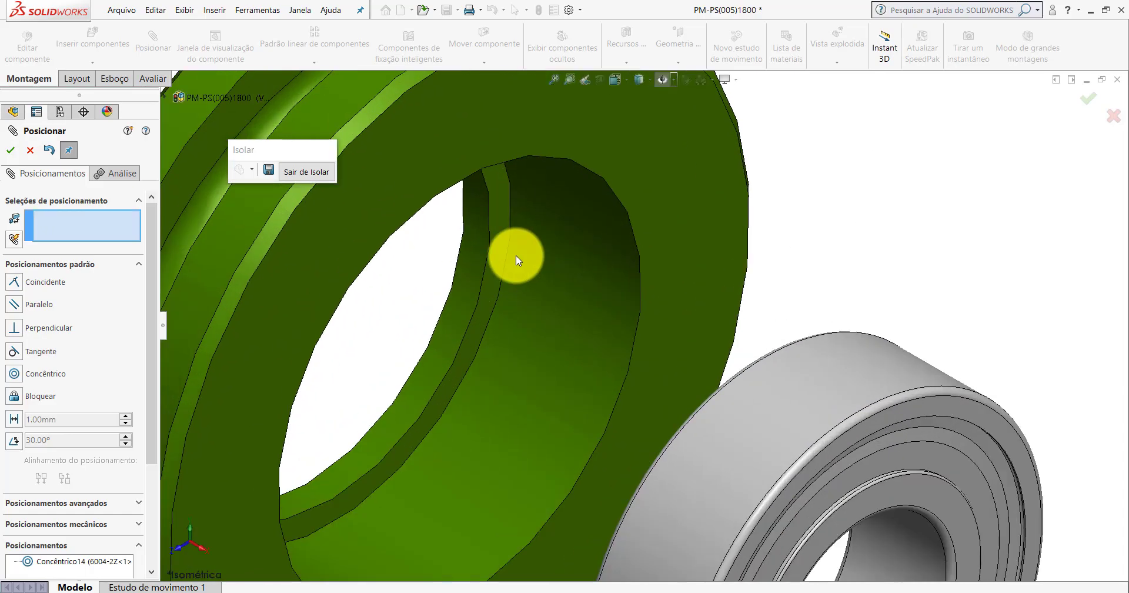
{"action": "left_click", "coordinate": [498, 216]}
{"action": "scroll", "coordinate": [536, 272], "scroll_direction": "up", "scroll_amount": 5}
{"action": "scroll", "coordinate": [630, 328], "scroll_direction": "up", "scroll_amount": 2}
{"action": "scroll", "coordinate": [676, 272], "scroll_direction": "up", "scroll_amount": 2}
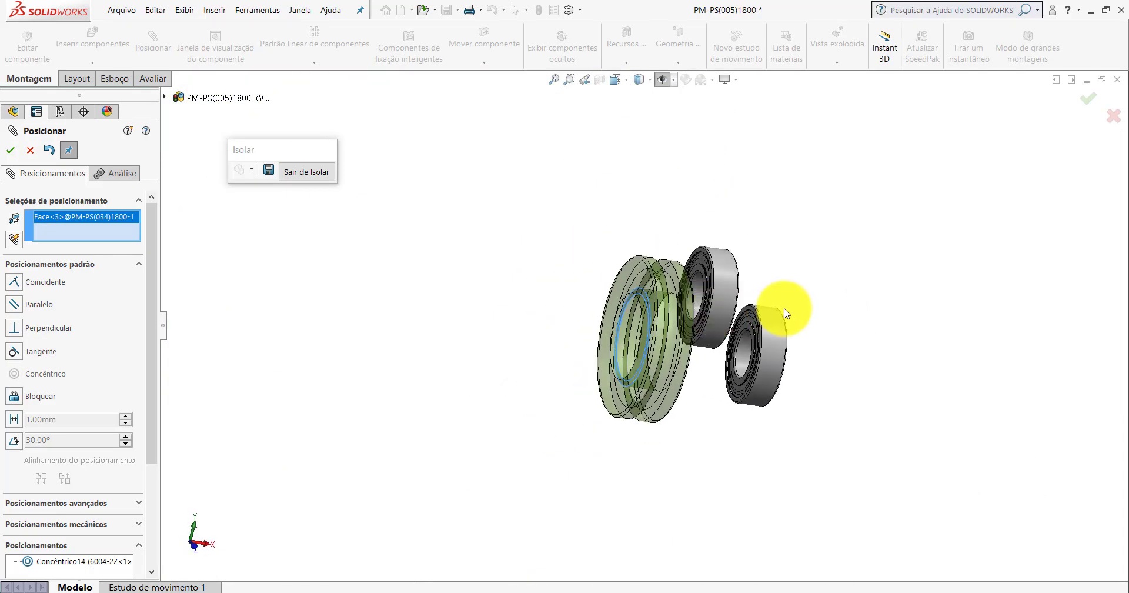
{"action": "scroll", "coordinate": [784, 310], "scroll_direction": "down", "scroll_amount": 3}
{"action": "scroll", "coordinate": [658, 318], "scroll_direction": "down", "scroll_amount": 2}
{"action": "left_click", "coordinate": [628, 292]}
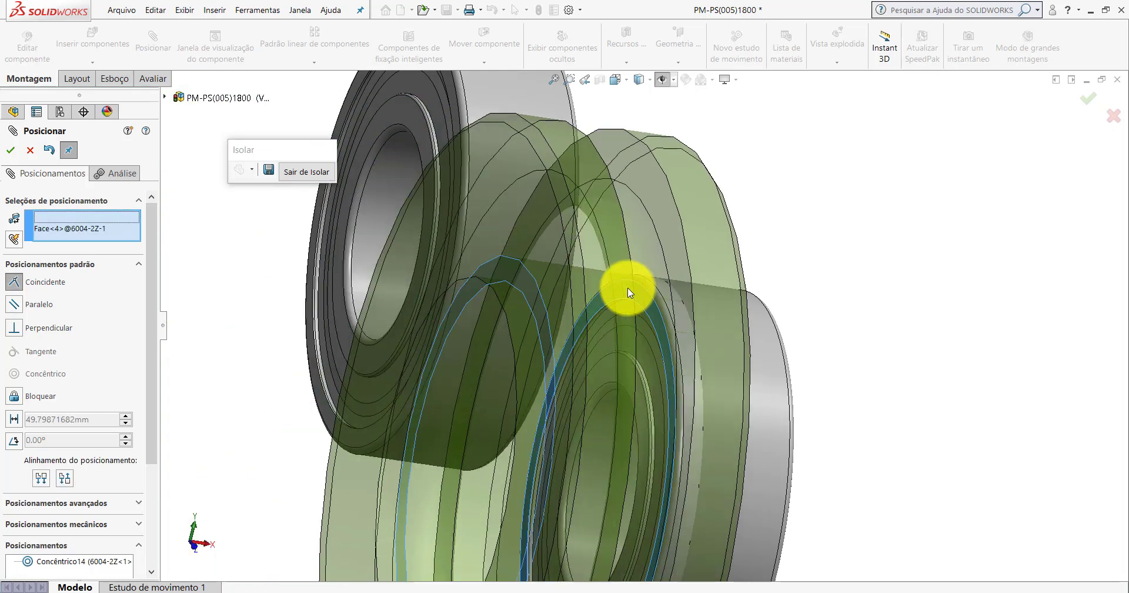
{"action": "left_click", "coordinate": [772, 257]}
Align the bearing's Superior plane with the wheel's Frontal plane.
{"action": "scroll", "coordinate": [733, 302], "scroll_direction": "up", "scroll_amount": 5}
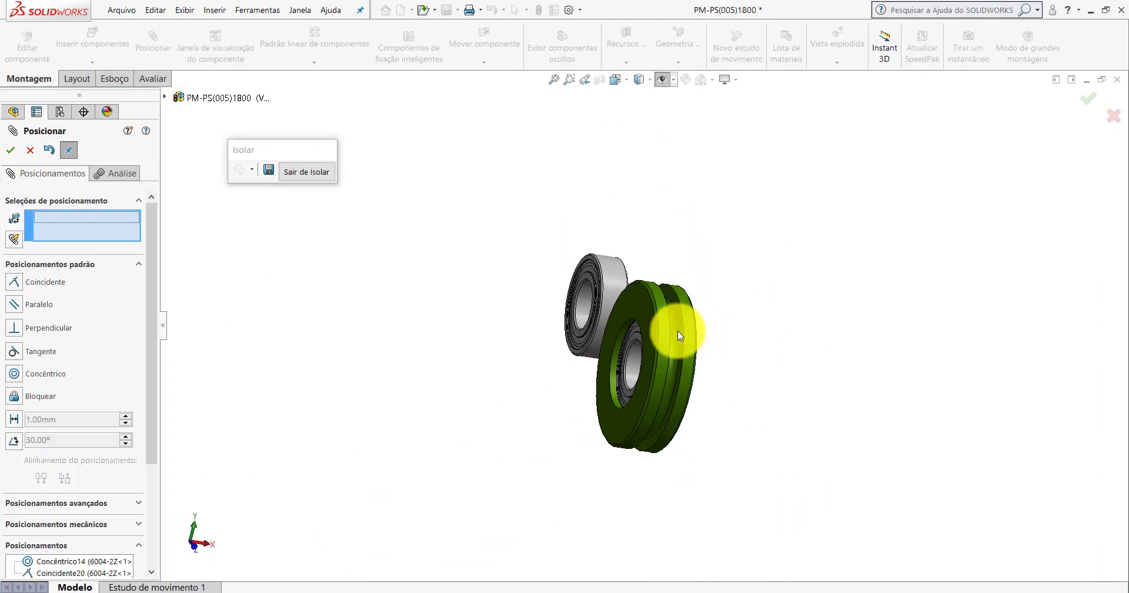
{"action": "mouse_move", "coordinate": [668, 323]}
{"action": "middle_mouse_down"}
{"action": "mouse_move", "coordinate": [605, 308]}
{"action": "mouse_move", "coordinate": [545, 328]}
{"action": "mouse_move", "coordinate": [631, 195]}
{"action": "middle_mouse_up"}
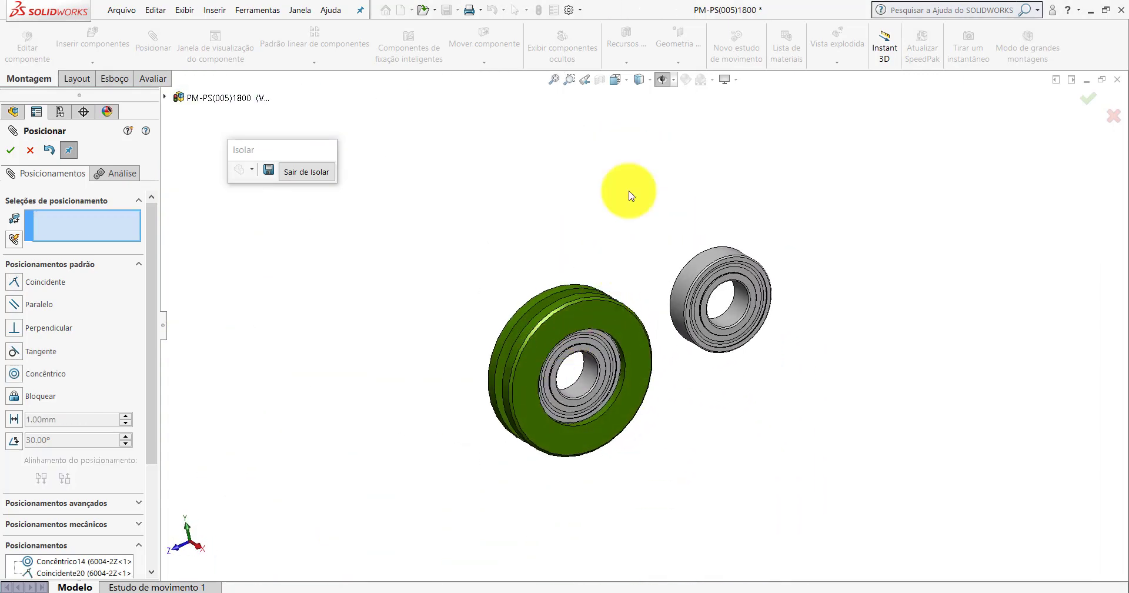
{"action": "left_click", "coordinate": [663, 82]}
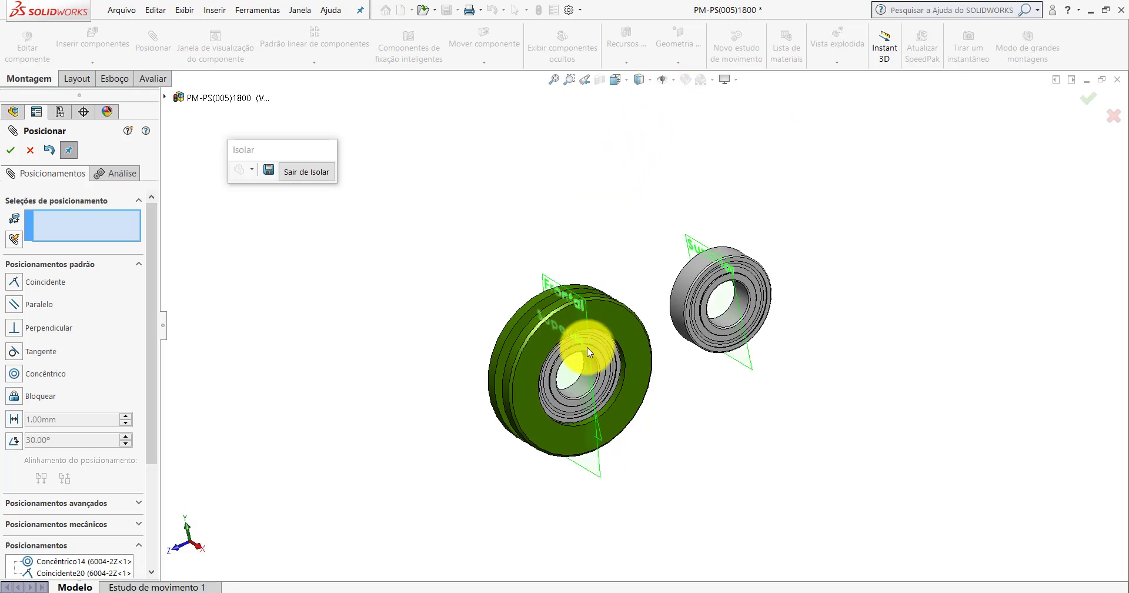
{"action": "scroll", "coordinate": [586, 347], "scroll_direction": "down", "scroll_amount": 3}
{"action": "left_click", "coordinate": [607, 313]}
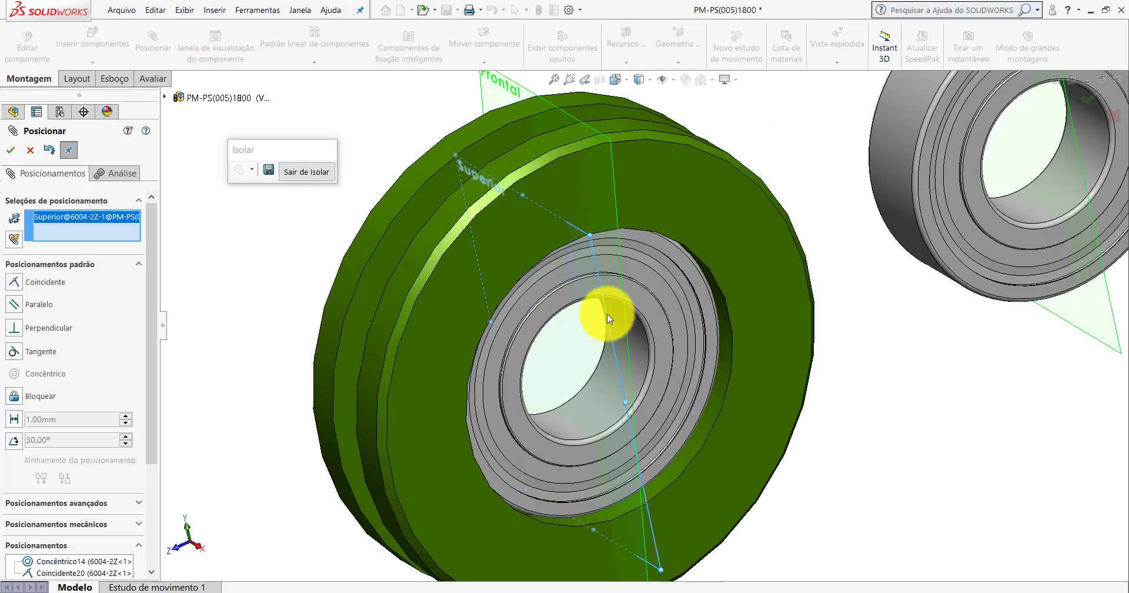
{"action": "scroll", "coordinate": [611, 184], "scroll_direction": "up", "scroll_amount": 3}
{"action": "scroll", "coordinate": [559, 203], "scroll_direction": "down", "scroll_amount": 2}
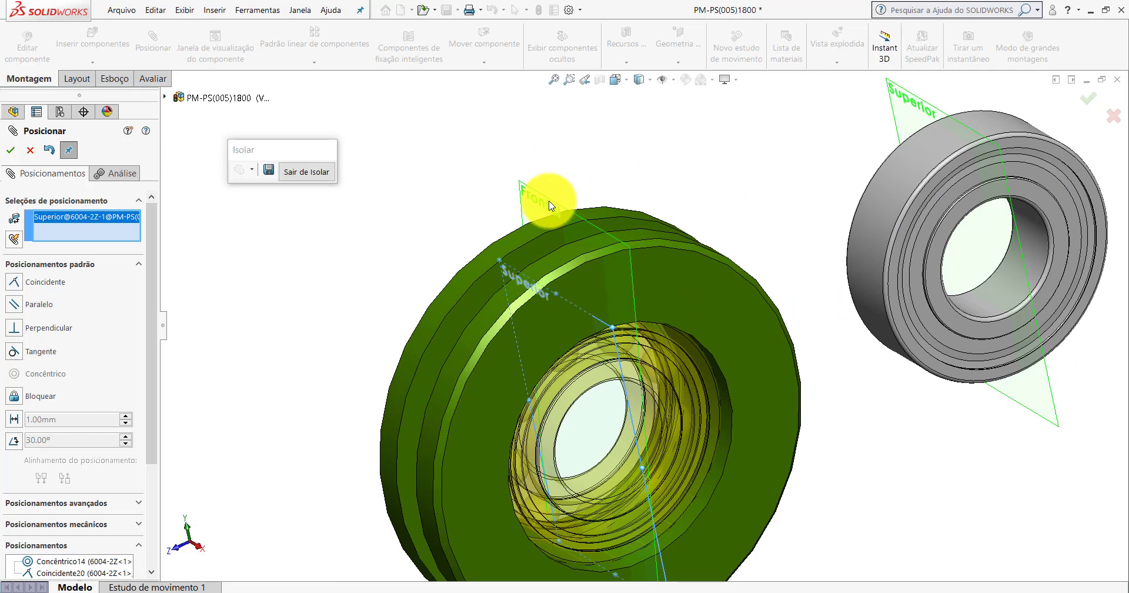
{"action": "left_click", "coordinate": [550, 205]}
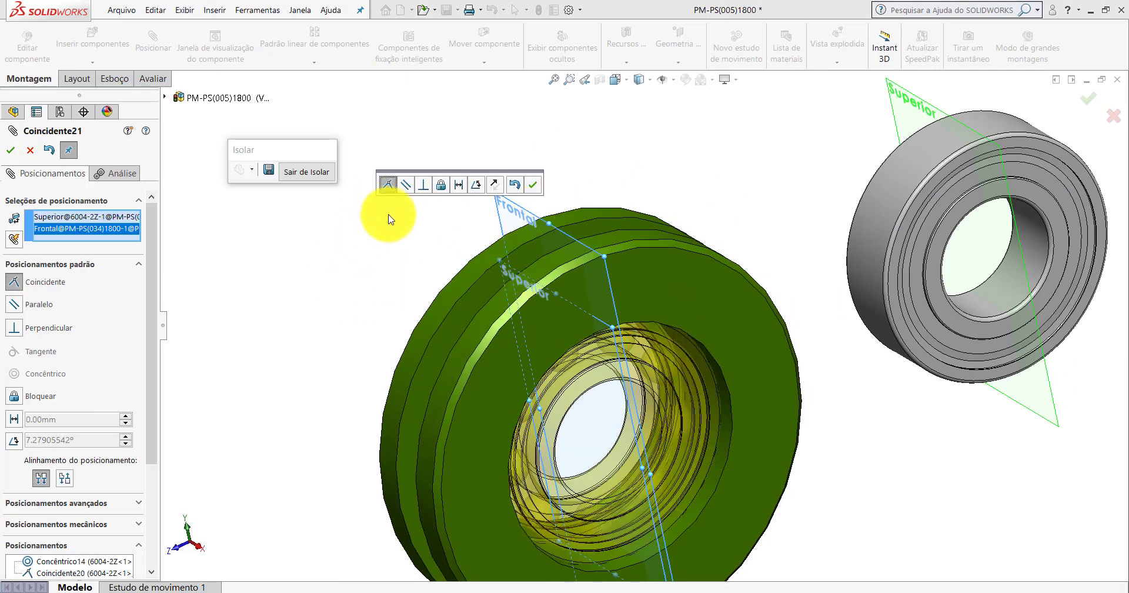
{"action": "left_click", "coordinate": [532, 185]}
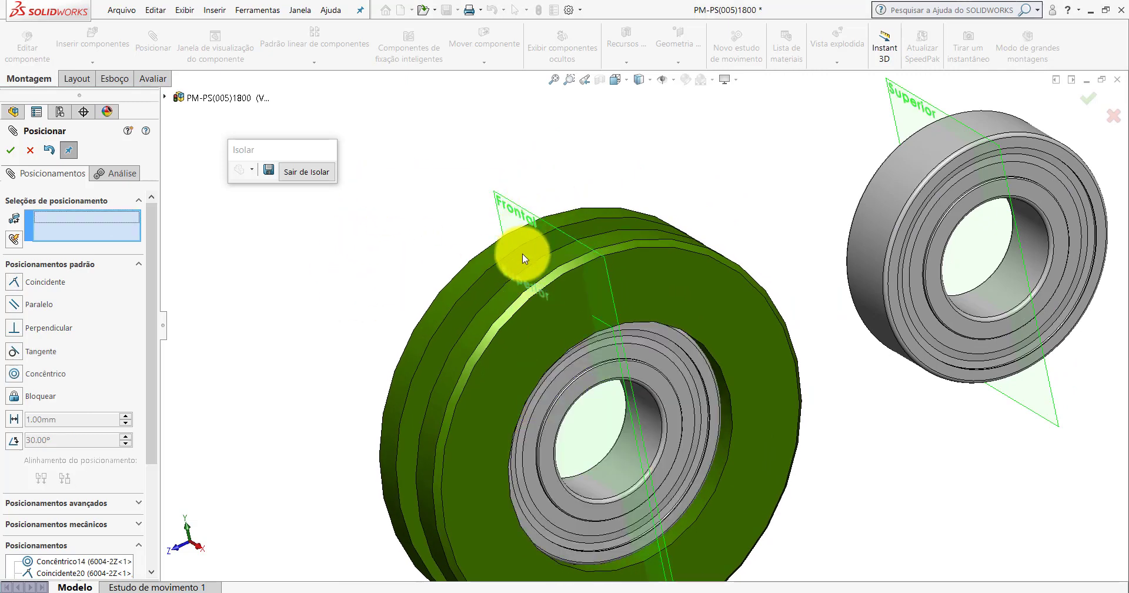
{"action": "key", "text": "Escape"}
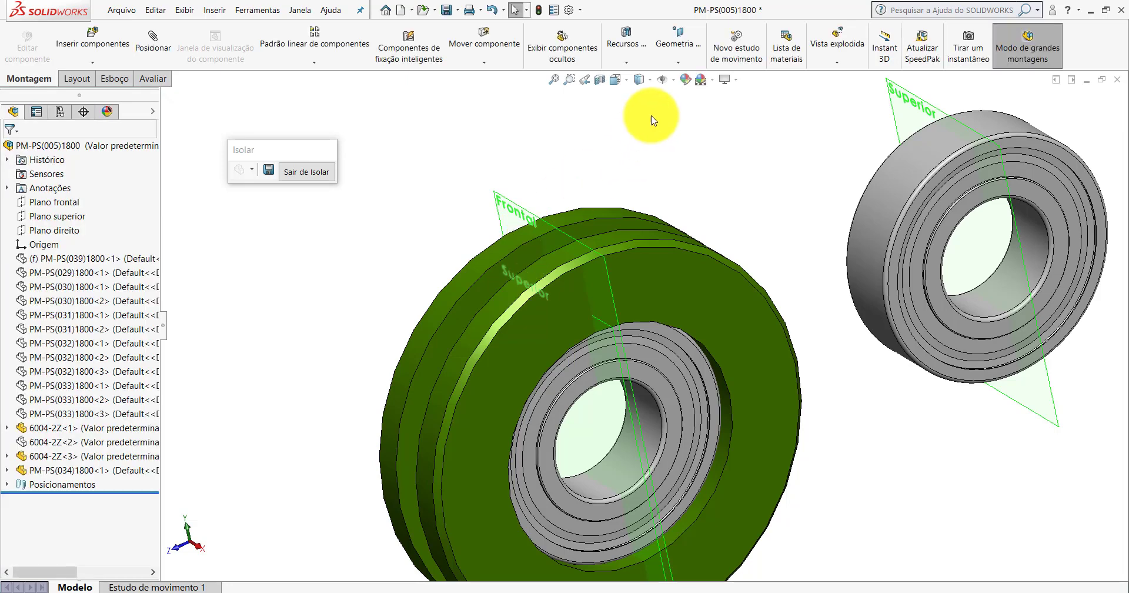
Hide the reference planes and Ctrl-drag a copy of the wheel to the upper right.
{"action": "left_click", "coordinate": [665, 81]}
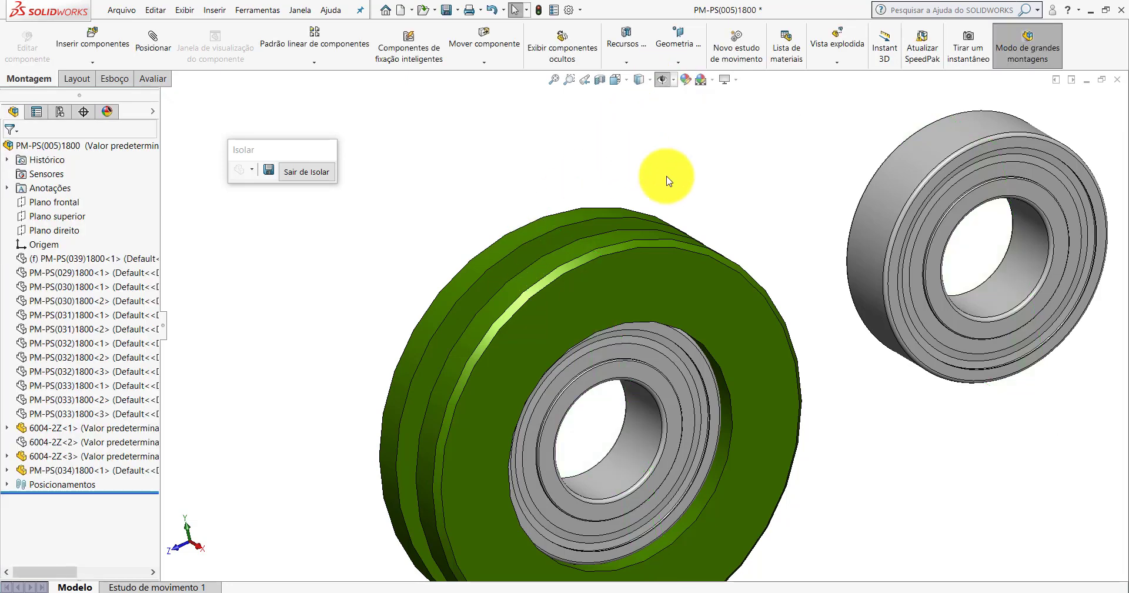
{"action": "scroll", "coordinate": [716, 253], "scroll_direction": "up", "scroll_amount": 3}
{"action": "scroll", "coordinate": [714, 280], "scroll_direction": "up", "scroll_amount": 2}
{"action": "scroll", "coordinate": [718, 324], "scroll_direction": "down", "scroll_amount": 3}
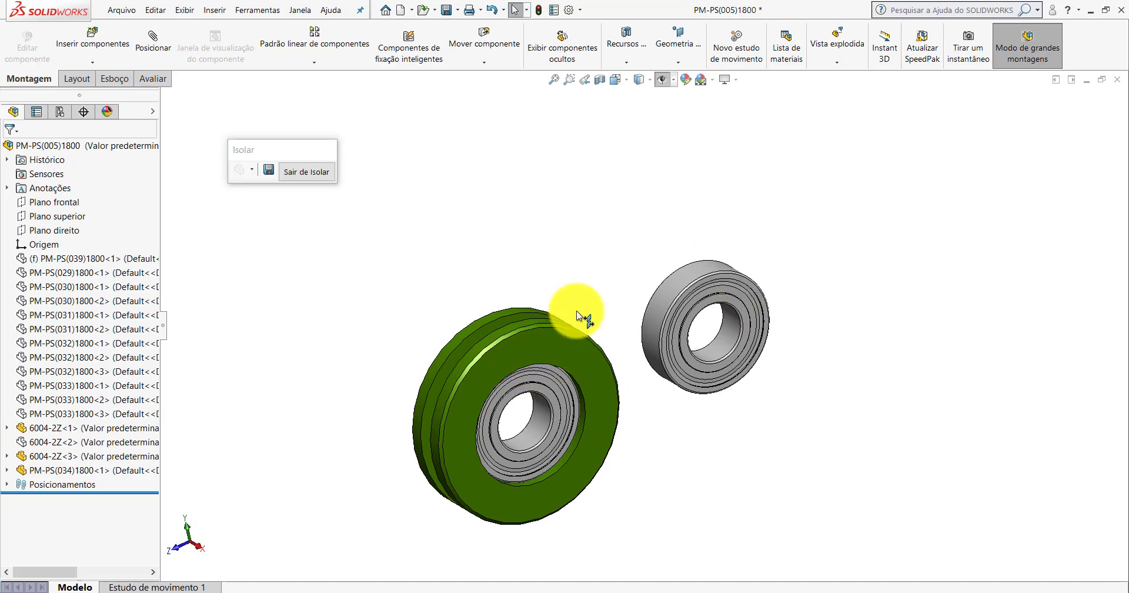
{"action": "left_click_drag", "start_coordinate": [545, 351], "coordinate": [888, 228], "text": "ctrl"}
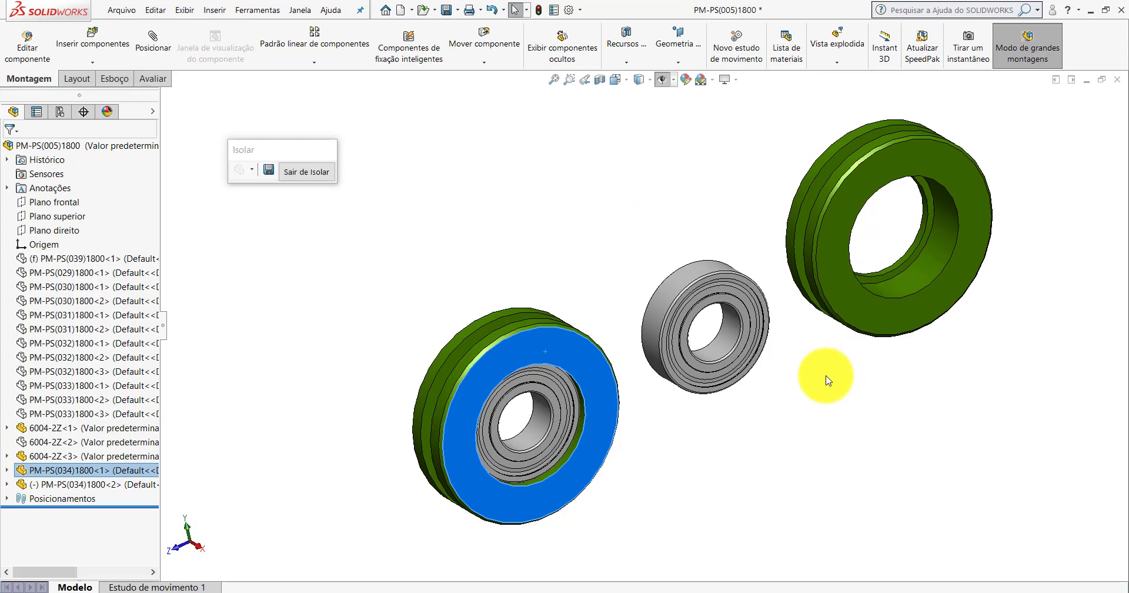
Mate the second bearing concentric with the copied wheel's inner face.
{"action": "key", "text": "Escape"}
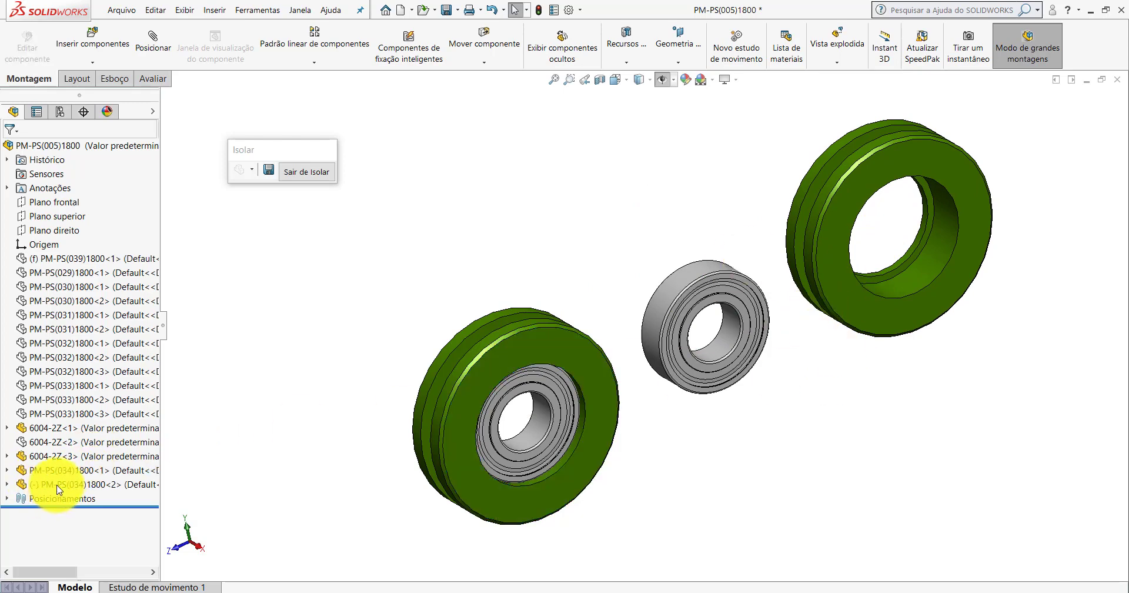
{"action": "left_click", "coordinate": [152, 43]}
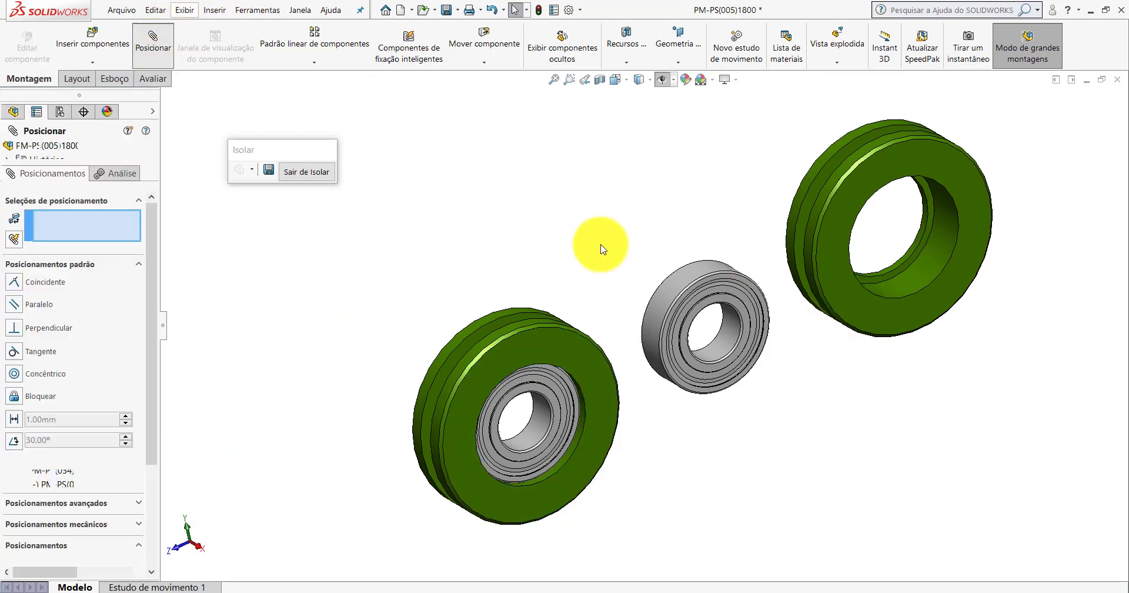
{"action": "scroll", "coordinate": [713, 276], "scroll_direction": "down", "scroll_amount": 4}
{"action": "scroll", "coordinate": [688, 282], "scroll_direction": "up", "scroll_amount": 3}
{"action": "scroll", "coordinate": [725, 308], "scroll_direction": "up", "scroll_amount": 2}
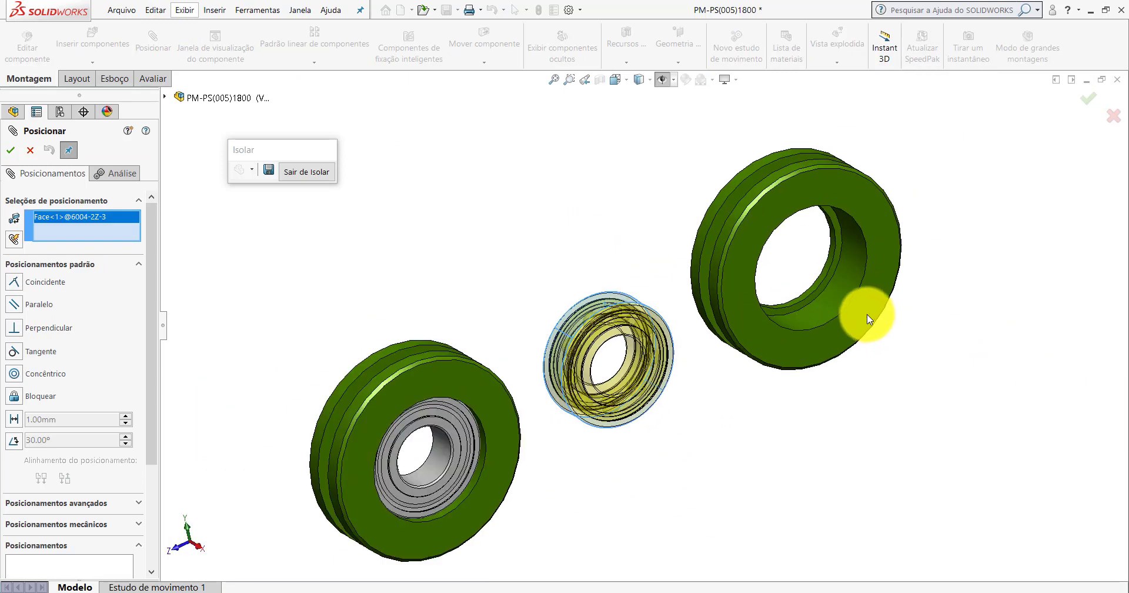
{"action": "scroll", "coordinate": [867, 314], "scroll_direction": "down", "scroll_amount": 3}
{"action": "left_click", "coordinate": [813, 276]}
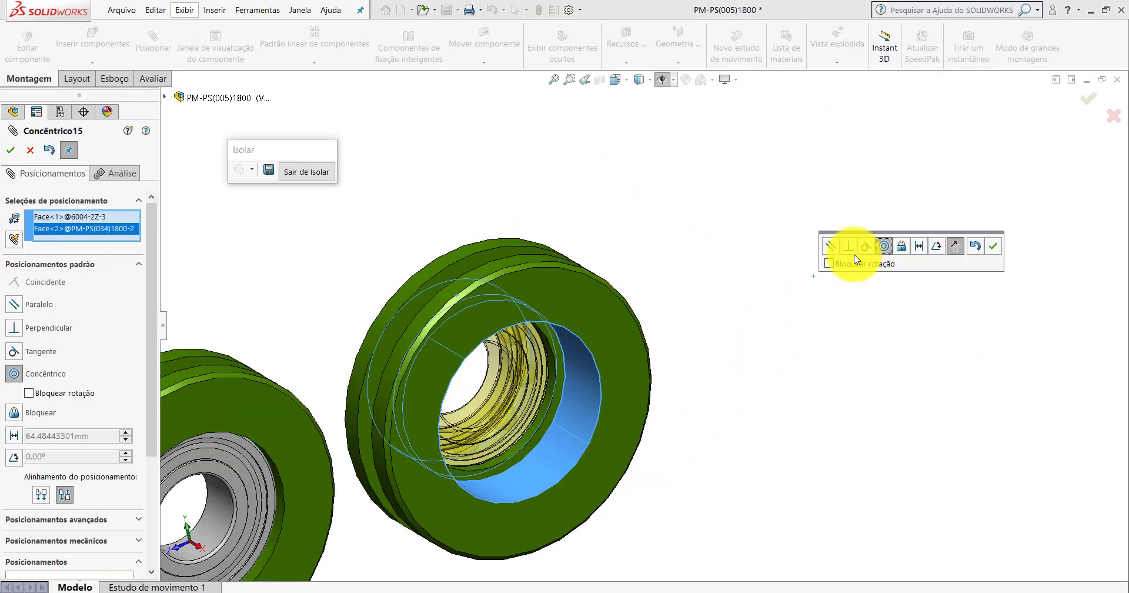
{"action": "left_click", "coordinate": [993, 246]}
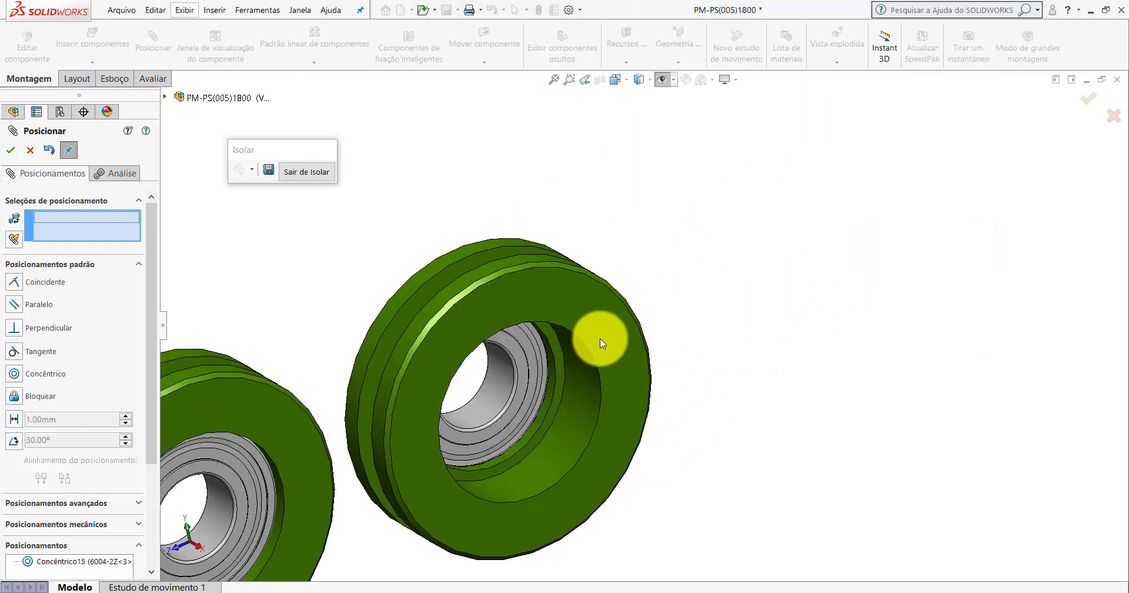
Make the copied wheel's face coincident with the bearing face so it sits flush.
{"action": "left_click_drag", "start_coordinate": [513, 286], "coordinate": [373, 215]}
{"action": "scroll", "coordinate": [410, 267], "scroll_direction": "up", "scroll_amount": 5}
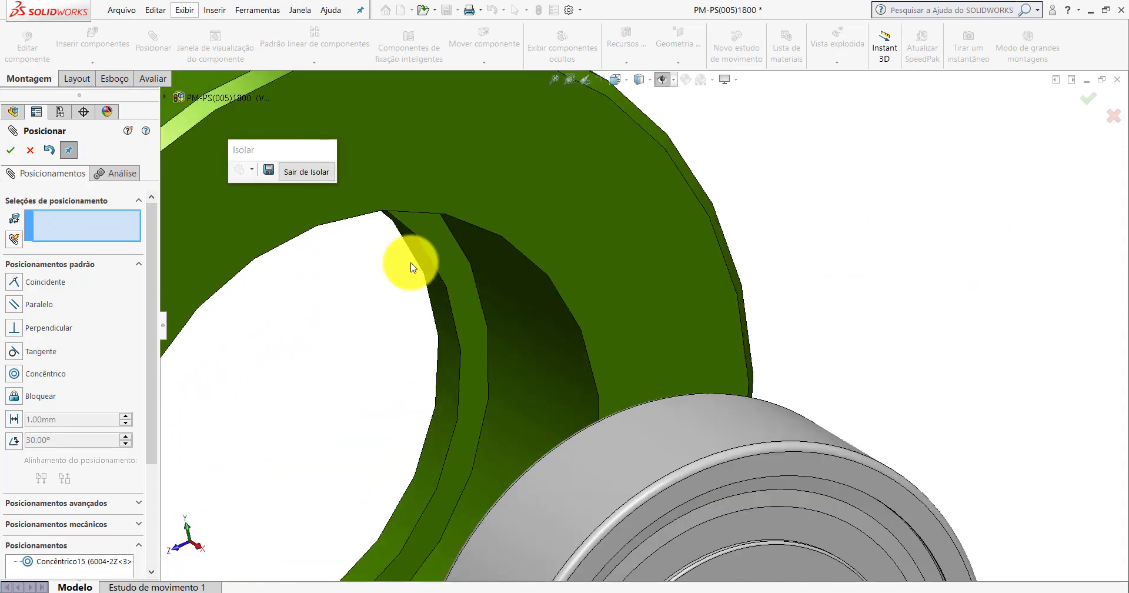
{"action": "left_click", "coordinate": [425, 231]}
{"action": "scroll", "coordinate": [574, 315], "scroll_direction": "down", "scroll_amount": 3}
{"action": "scroll", "coordinate": [680, 328], "scroll_direction": "down", "scroll_amount": 3}
{"action": "mouse_move", "coordinate": [680, 328]}
{"action": "middle_mouse_down"}
{"action": "mouse_move", "coordinate": [694, 265]}
{"action": "mouse_move", "coordinate": [776, 299]}
{"action": "middle_mouse_up"}
{"action": "scroll", "coordinate": [776, 298], "scroll_direction": "up", "scroll_amount": 5}
{"action": "left_click", "coordinate": [750, 246]}
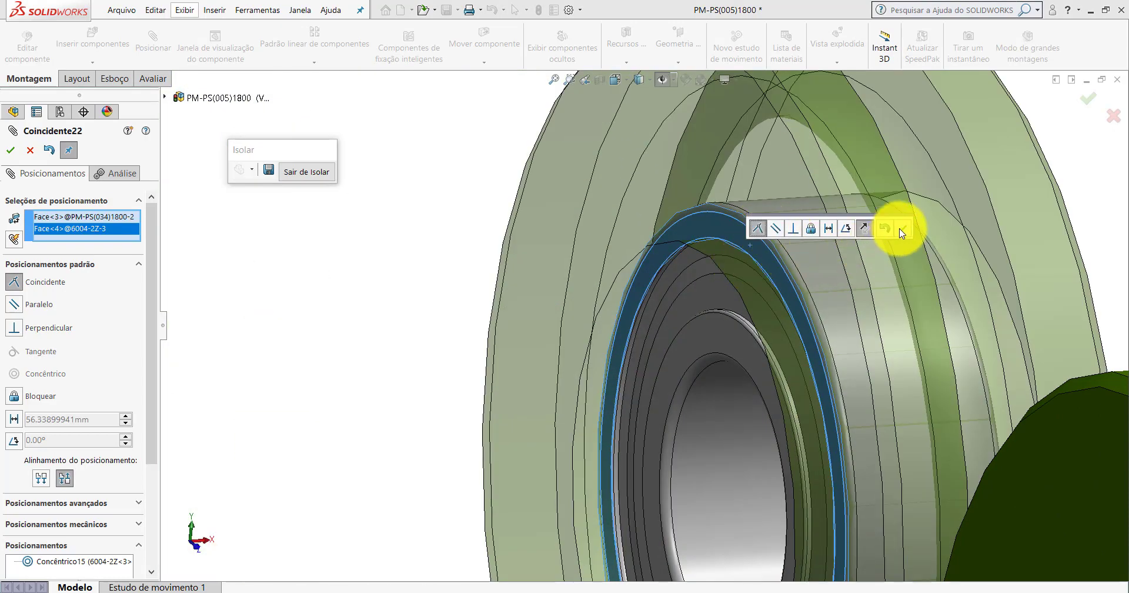
{"action": "left_click", "coordinate": [903, 228]}
Make the right wheel's Frontal plane coincident with the bearing's Superior plane.
{"action": "scroll", "coordinate": [703, 321], "scroll_direction": "down", "scroll_amount": 5}
{"action": "mouse_move", "coordinate": [703, 320]}
{"action": "middle_mouse_down"}
{"action": "mouse_move", "coordinate": [637, 254]}
{"action": "mouse_move", "coordinate": [504, 328]}
{"action": "middle_mouse_up"}
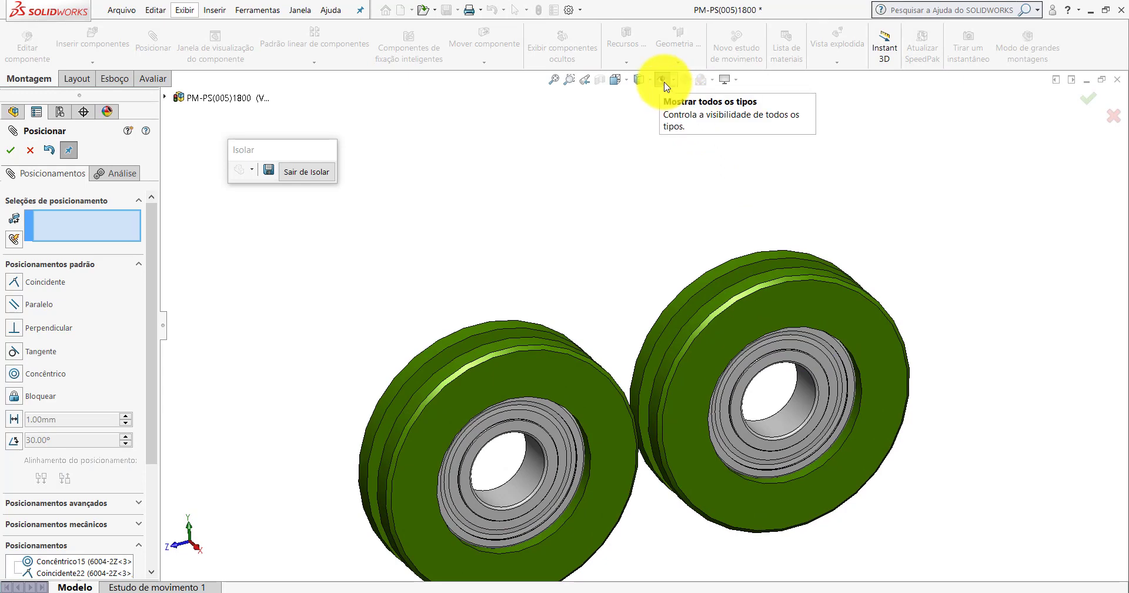
{"action": "left_click", "coordinate": [663, 82]}
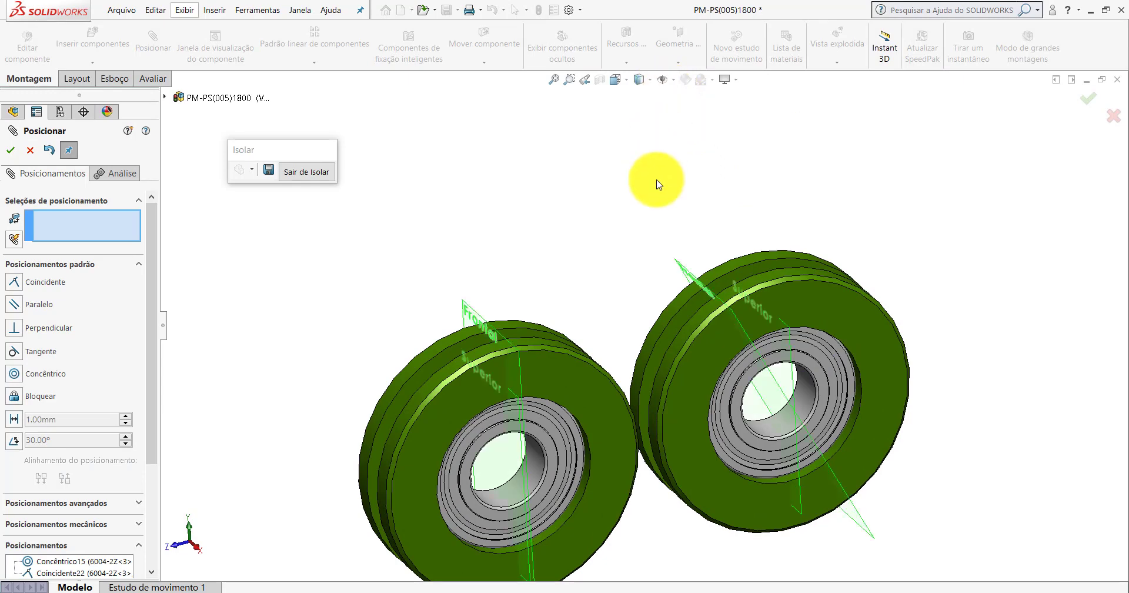
{"action": "left_click", "coordinate": [781, 393]}
{"action": "left_click", "coordinate": [794, 387]}
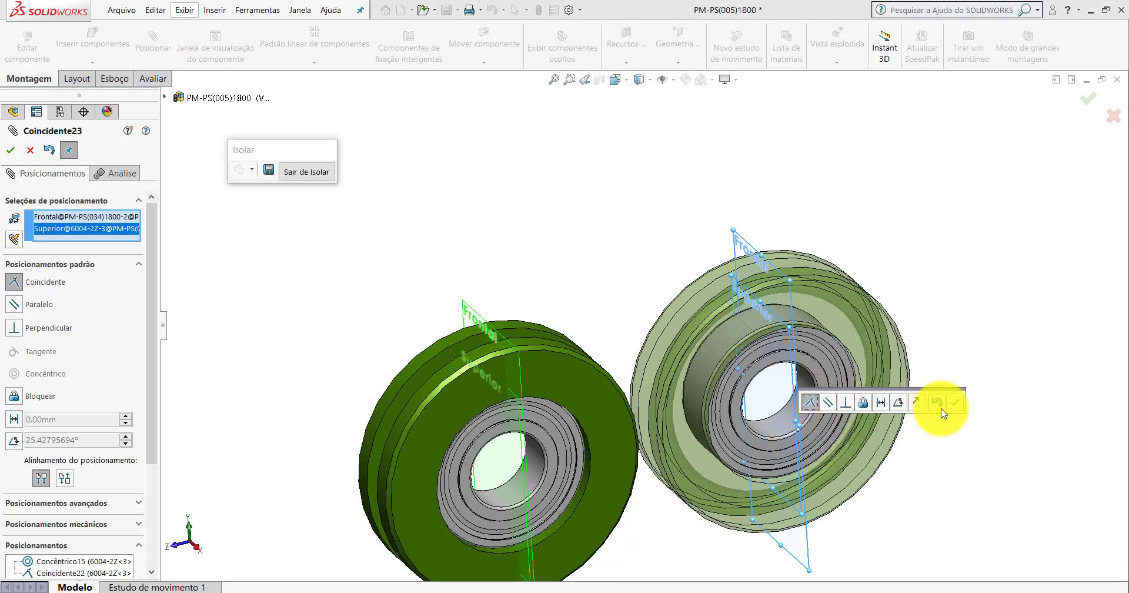
{"action": "left_click", "coordinate": [953, 406]}
Hide the reference planes, exit isolation and set an isometric view of the full bracket.
{"action": "left_click", "coordinate": [31, 151]}
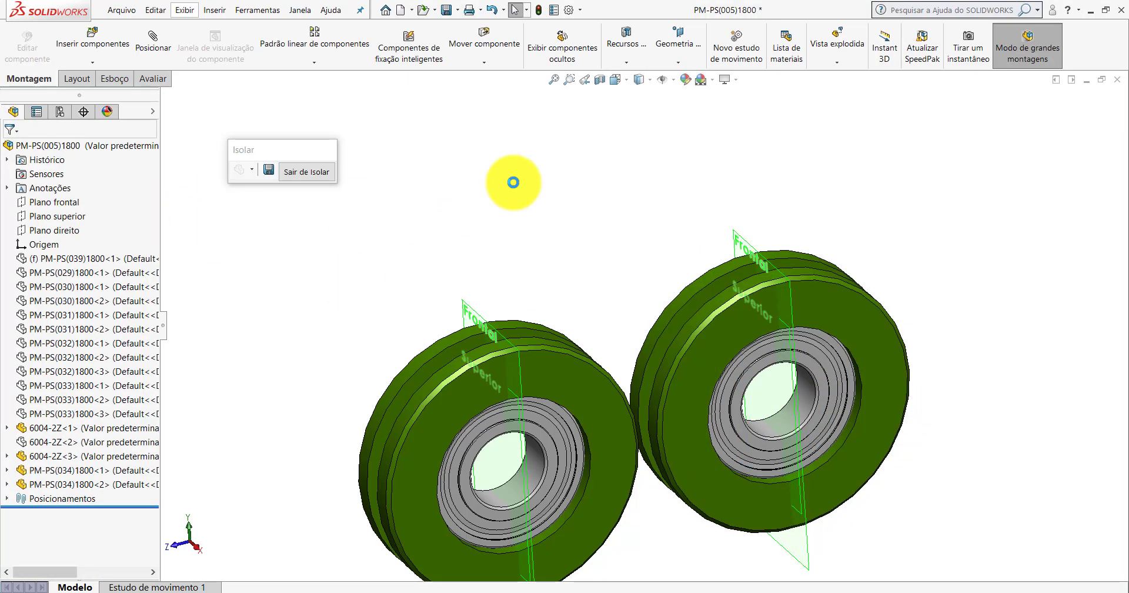
{"action": "left_click", "coordinate": [660, 80]}
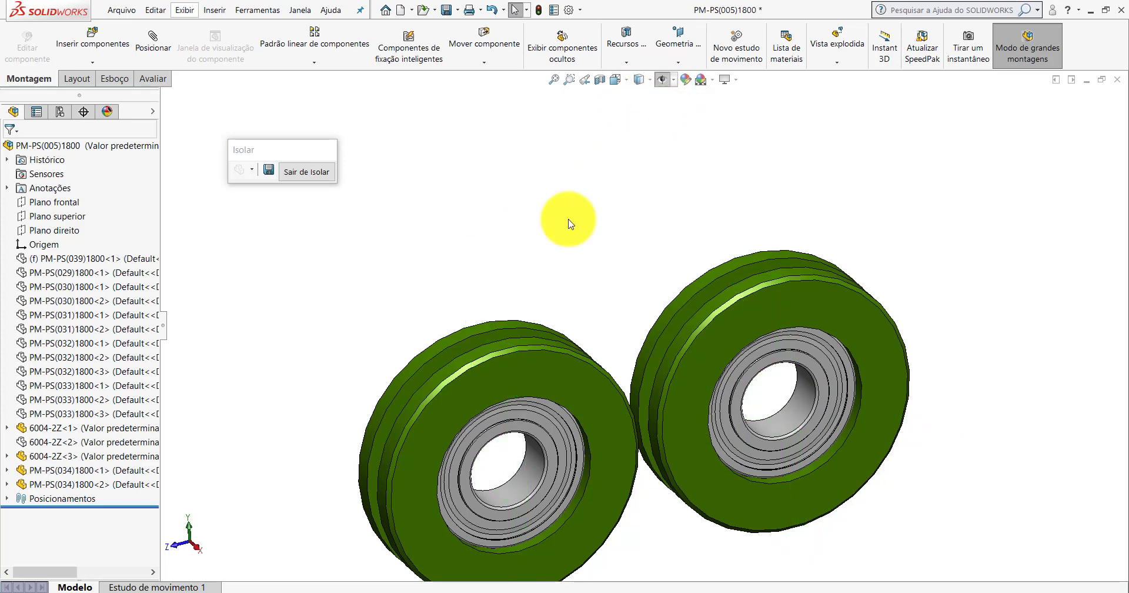
{"action": "scroll", "coordinate": [550, 272], "scroll_direction": "up", "scroll_amount": 3}
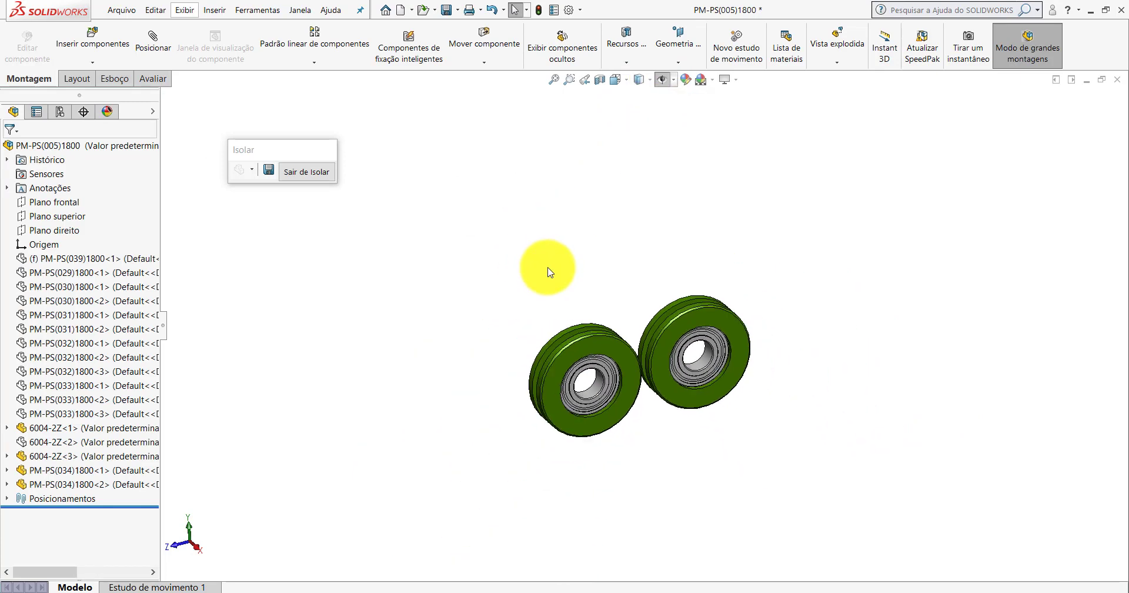
{"action": "left_click", "coordinate": [301, 174]}
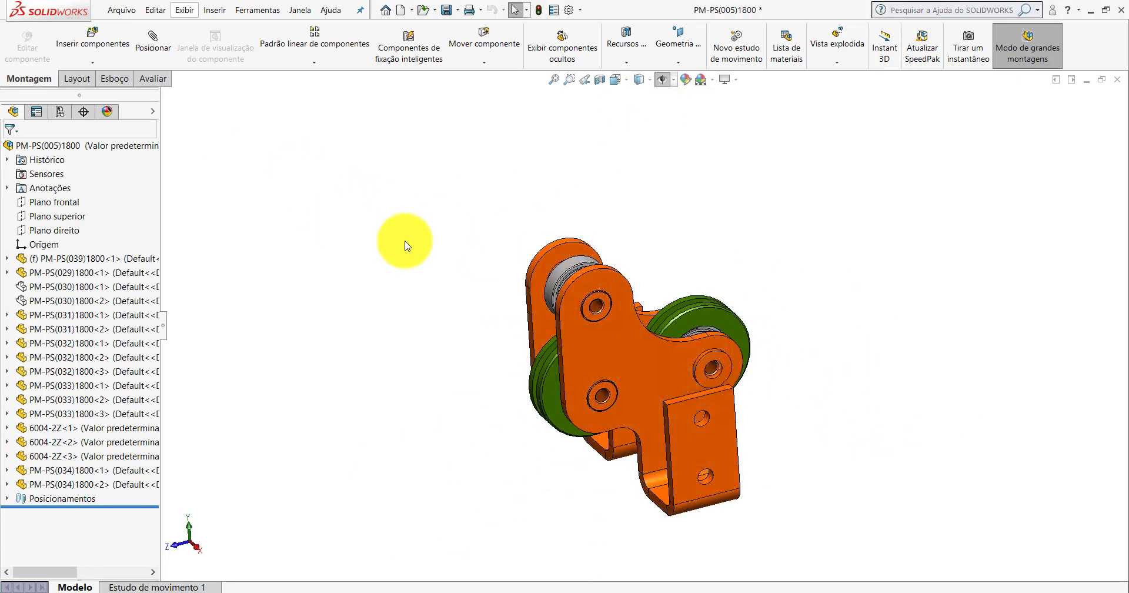
{"action": "left_click", "coordinate": [625, 85]}
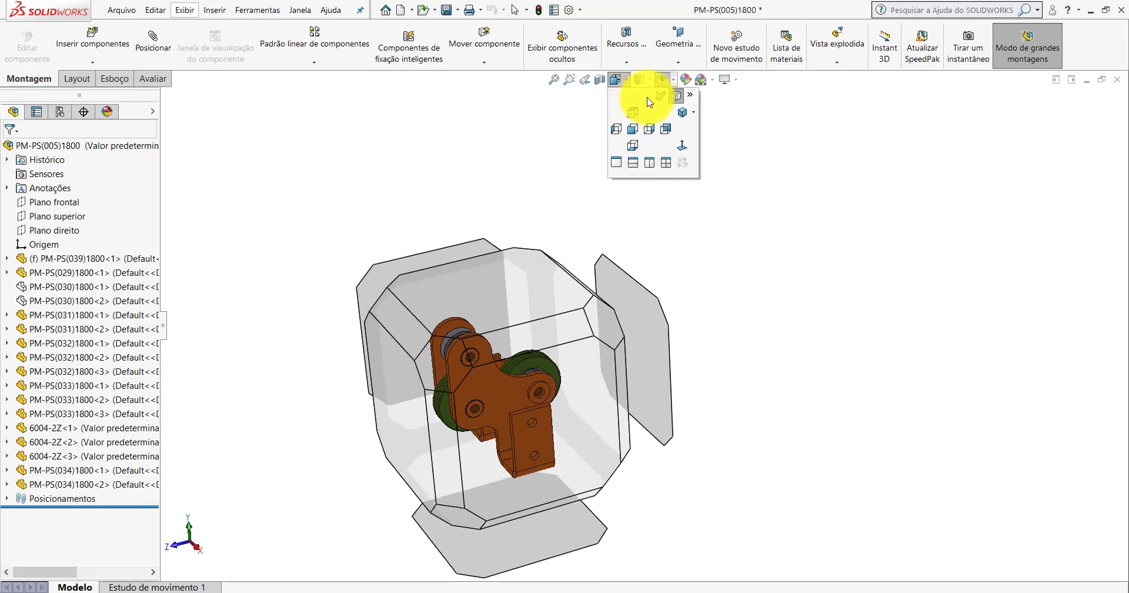
{"action": "left_click", "coordinate": [681, 107]}
{"action": "scroll", "coordinate": [626, 286], "scroll_direction": "down", "scroll_amount": 2}
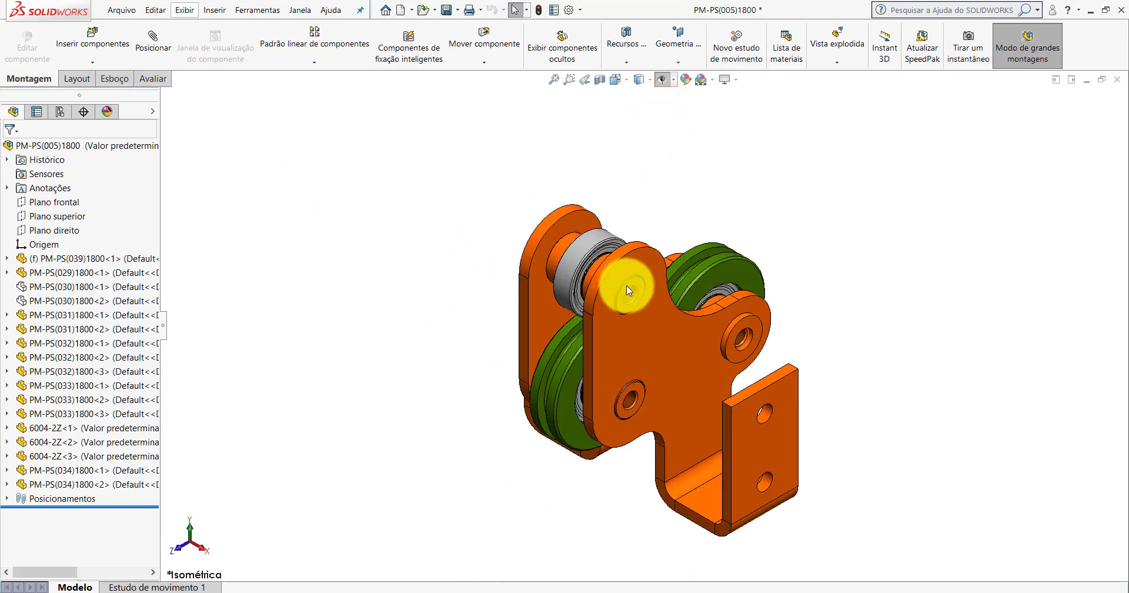
{"action": "scroll", "coordinate": [626, 288], "scroll_direction": "down", "scroll_amount": 4}
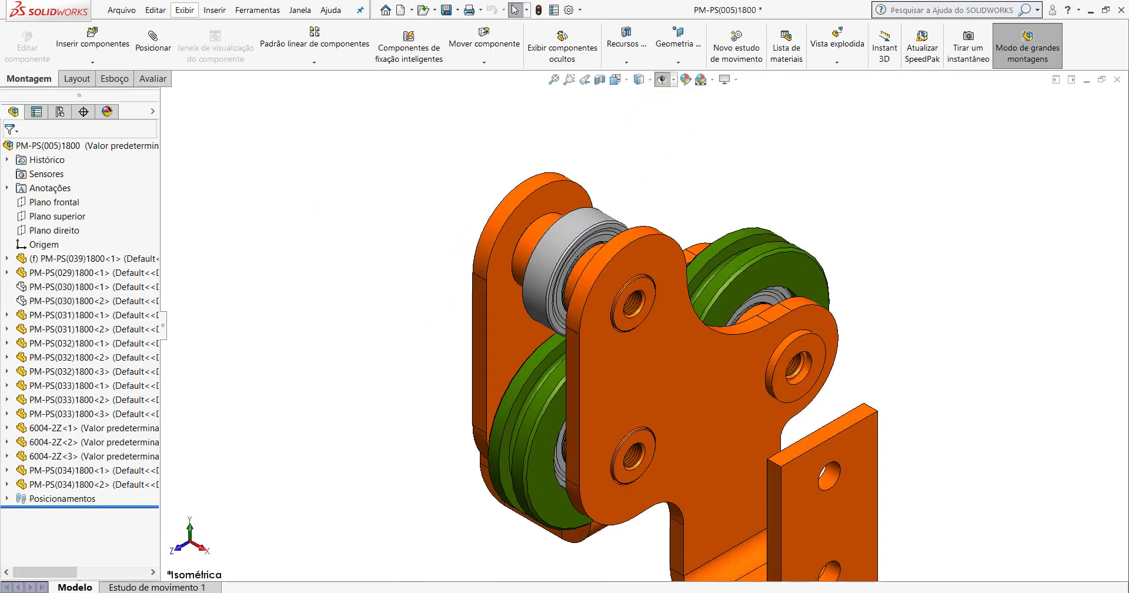
Identify the green roller in the PM-PS(005)1600 assembly, then return to PM-PS(005)1800.
{"action": "left_click", "coordinate": [361, 550]}
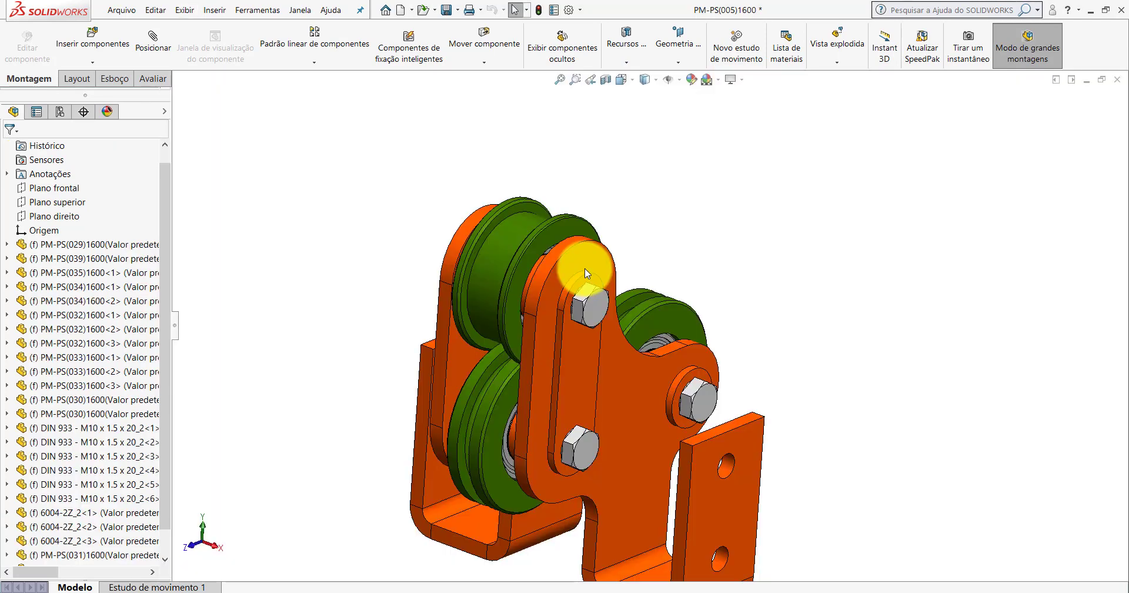
{"action": "scroll", "coordinate": [563, 294], "scroll_direction": "down", "scroll_amount": 3}
{"action": "left_click", "coordinate": [548, 271]}
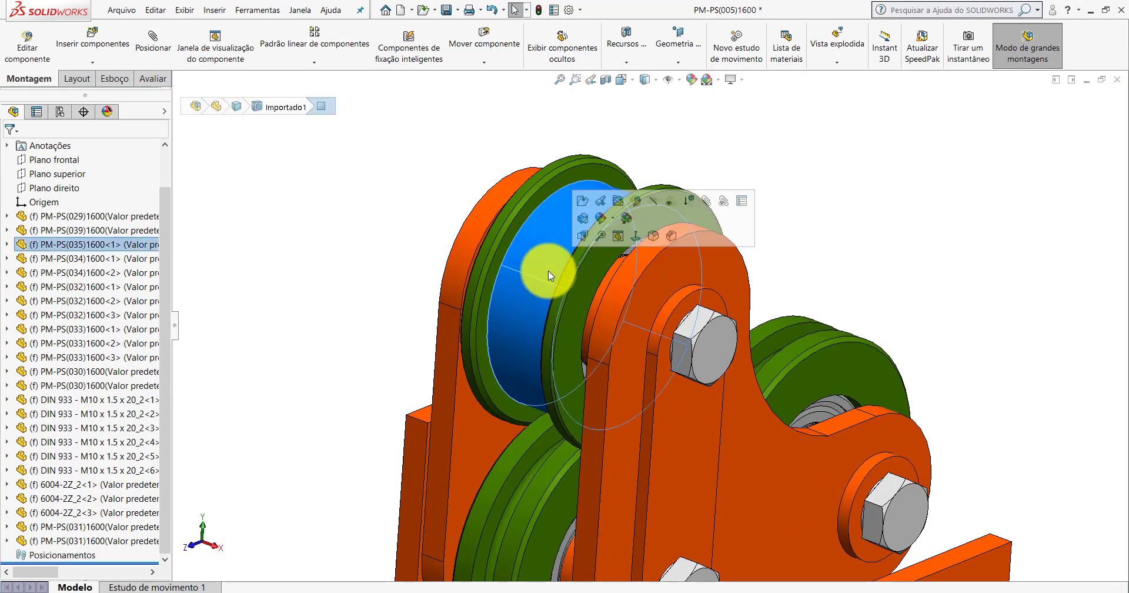
{"action": "left_click", "coordinate": [358, 279]}
{"action": "left_click", "coordinate": [470, 560]}
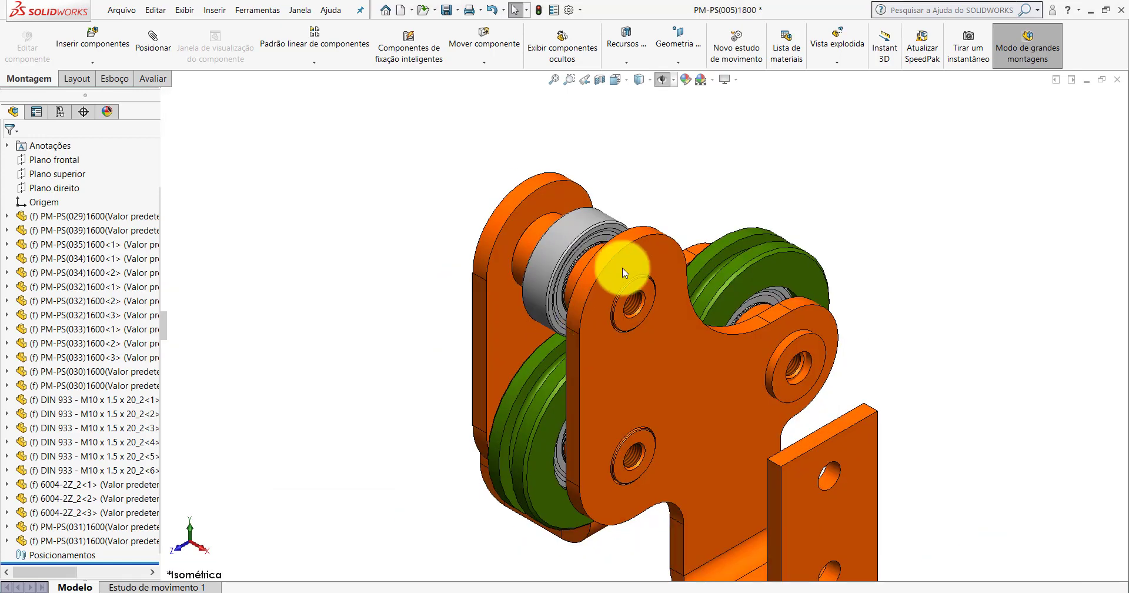
{"action": "scroll", "coordinate": [625, 268], "scroll_direction": "up", "scroll_amount": 3}
{"action": "scroll", "coordinate": [625, 259], "scroll_direction": "down", "scroll_amount": 1}
Insert the PM-PS(035)1800 roller part, filtered to parts, and place it beside the bracket.
{"action": "left_click", "coordinate": [92, 36]}
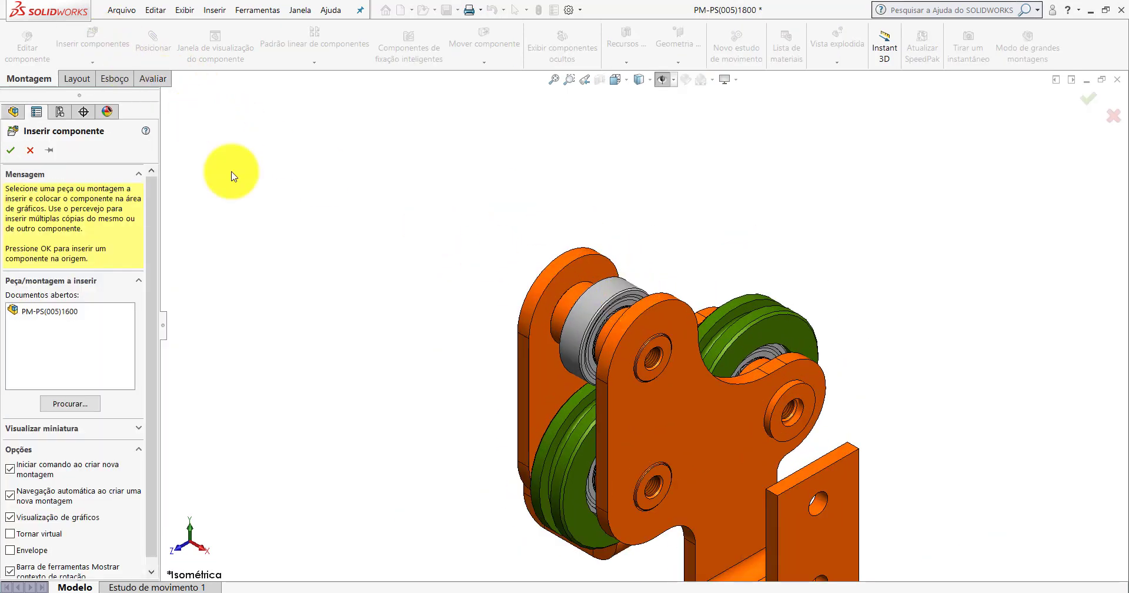
{"action": "left_click", "coordinate": [70, 404]}
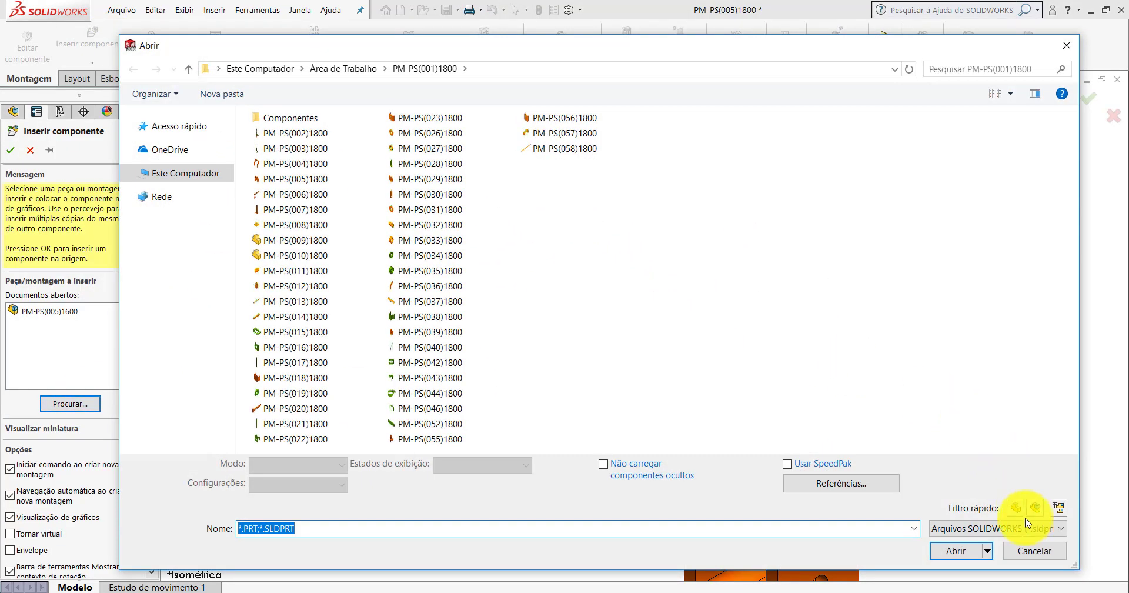
{"action": "left_click", "coordinate": [1017, 511]}
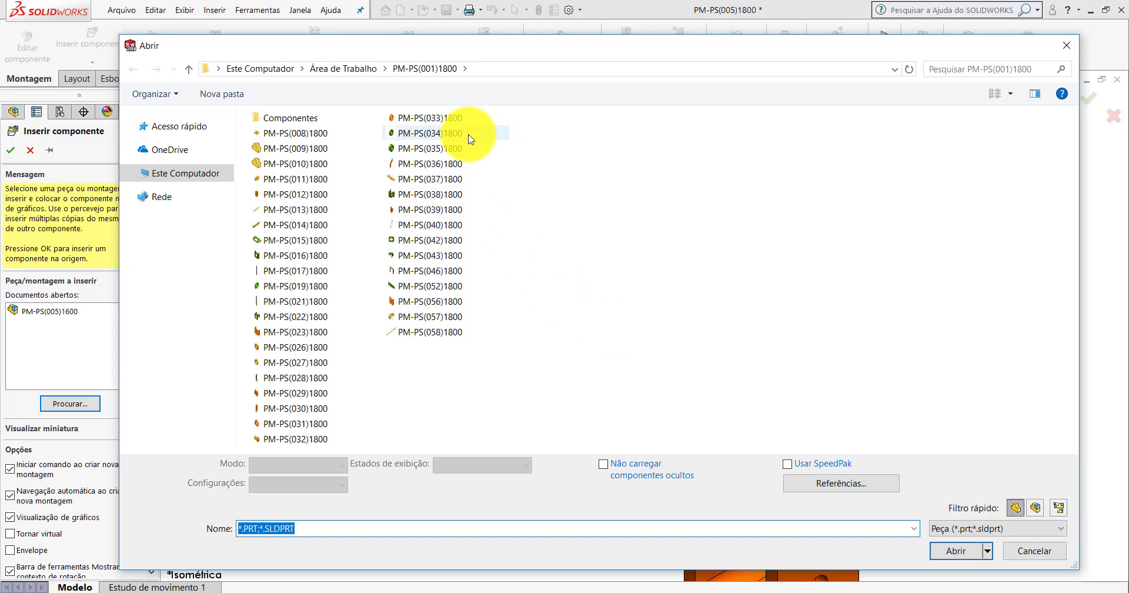
{"action": "double_click", "coordinate": [434, 151]}
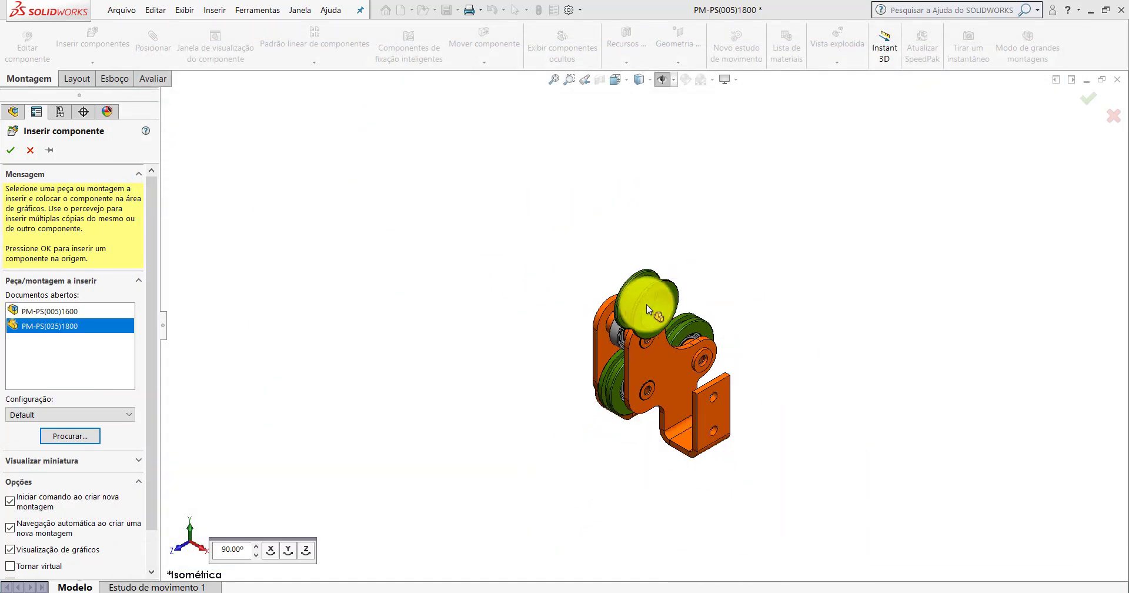
{"action": "left_click", "coordinate": [504, 200]}
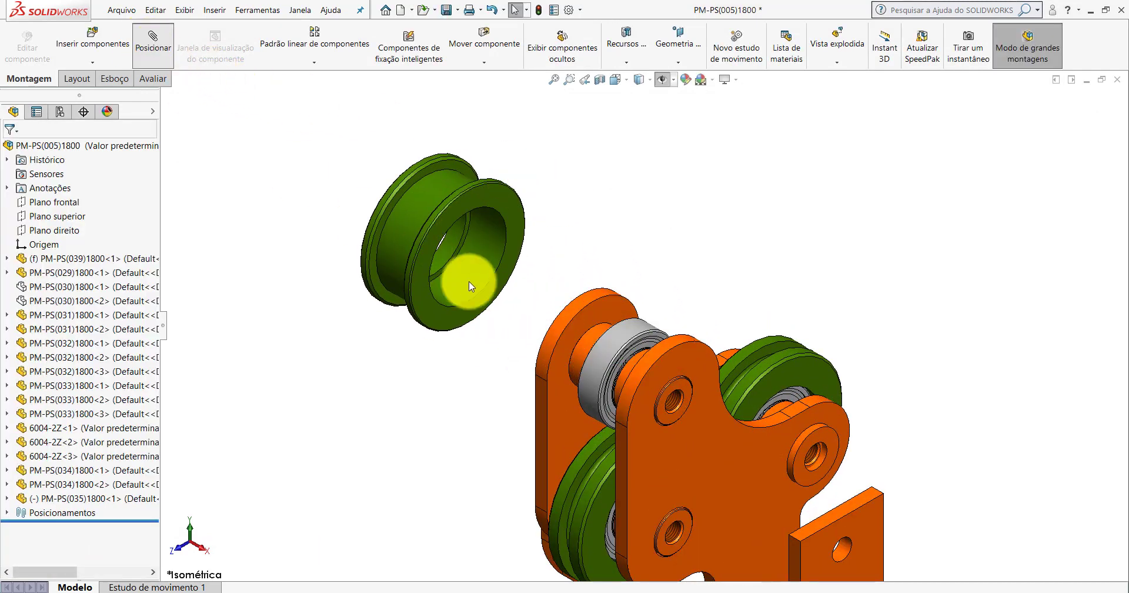
Select the roller's inner bore and the middle bearing's outer face, and bring up their context commands.
{"action": "left_click", "coordinate": [477, 256]}
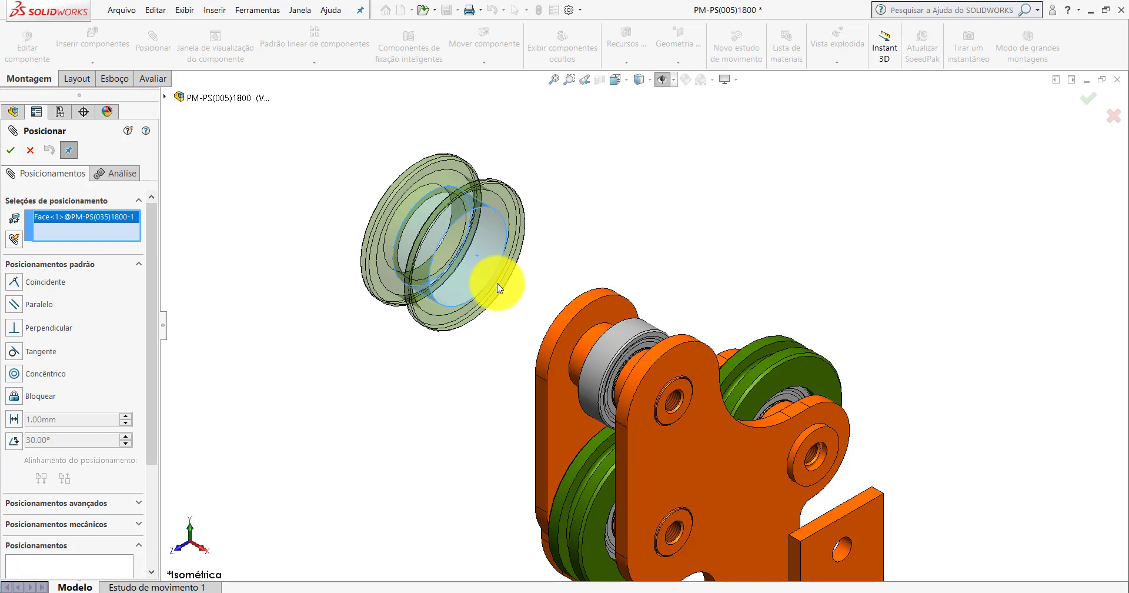
{"action": "key", "text": "Escape"}
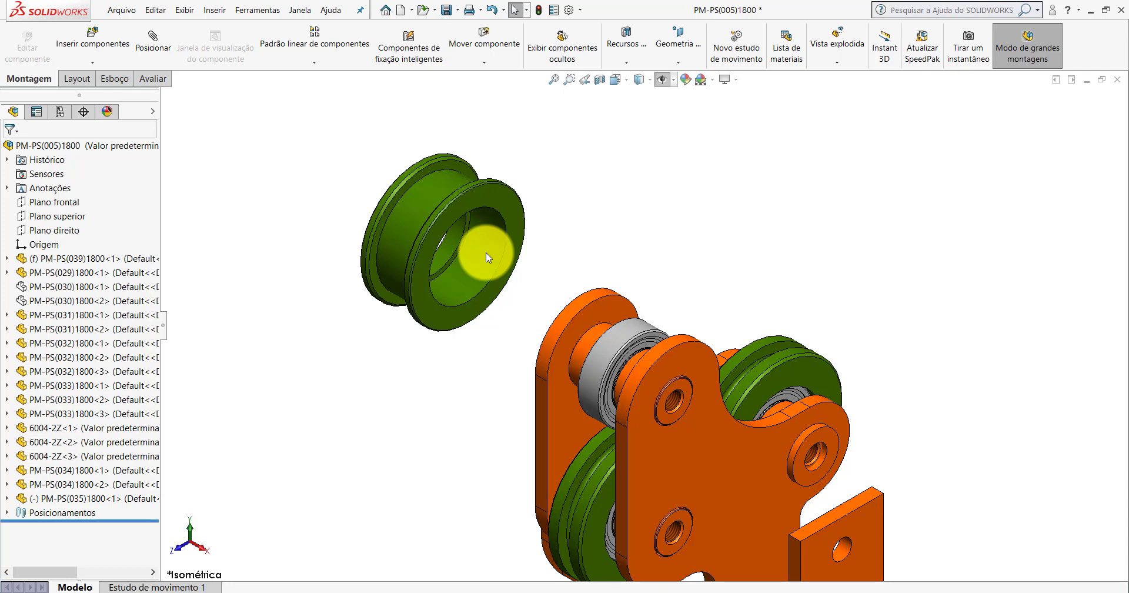
{"action": "left_click", "coordinate": [485, 257]}
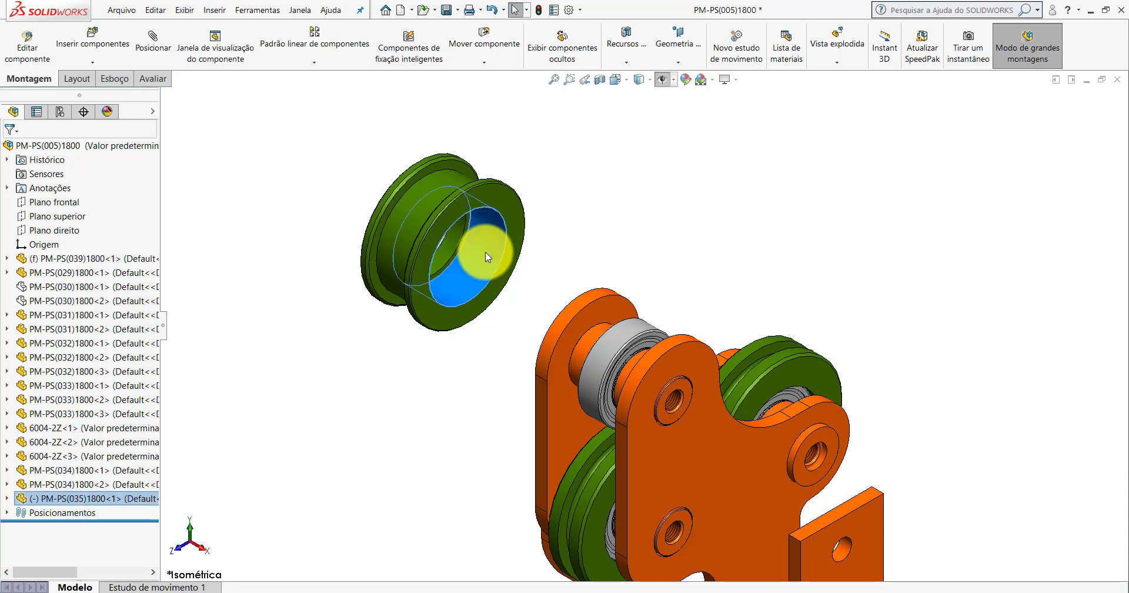
{"action": "left_click", "coordinate": [618, 344], "text": "ctrl"}
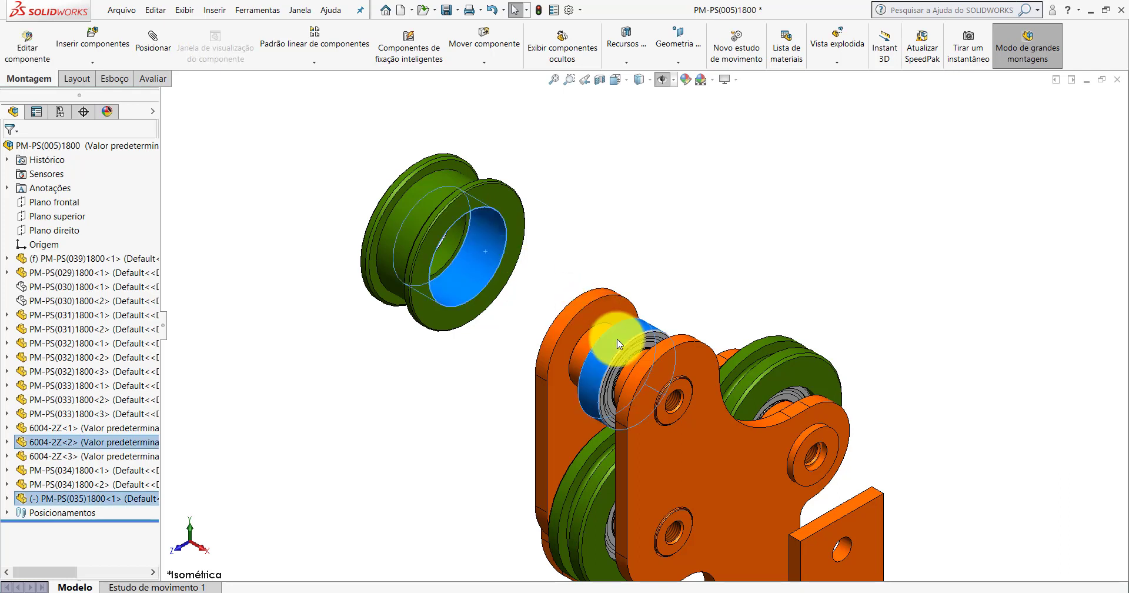
{"action": "right_click", "coordinate": [617, 342]}
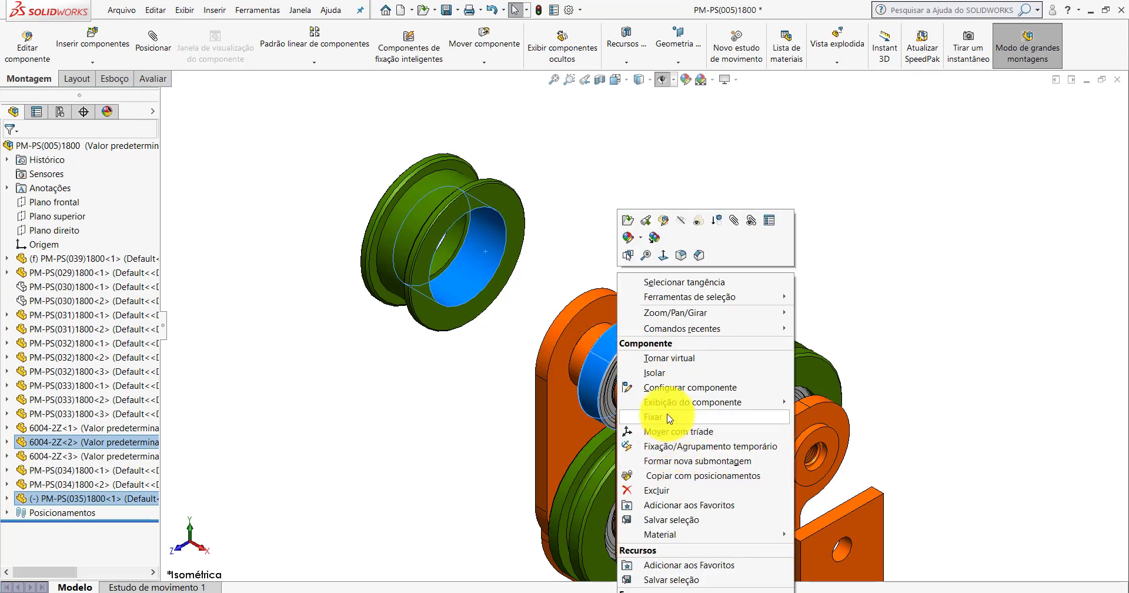
Isolate the wheel and its bearing, and mate the wheel's bore concentric to the bearing's outer face.
{"action": "left_click", "coordinate": [652, 373]}
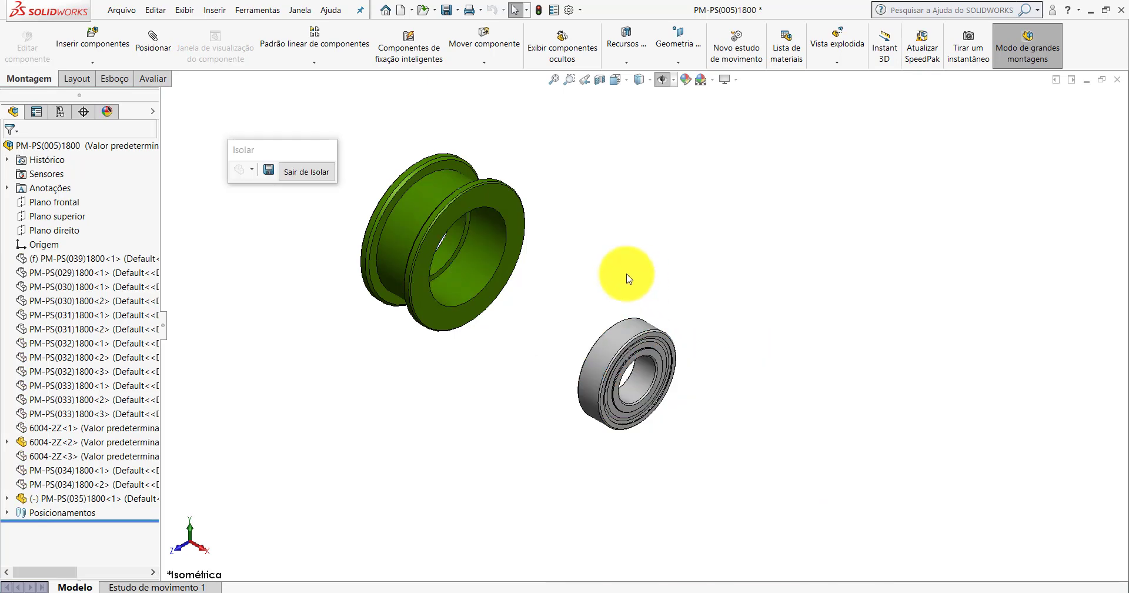
{"action": "left_click", "coordinate": [156, 46]}
{"action": "scroll", "coordinate": [559, 352], "scroll_direction": "down", "scroll_amount": 2}
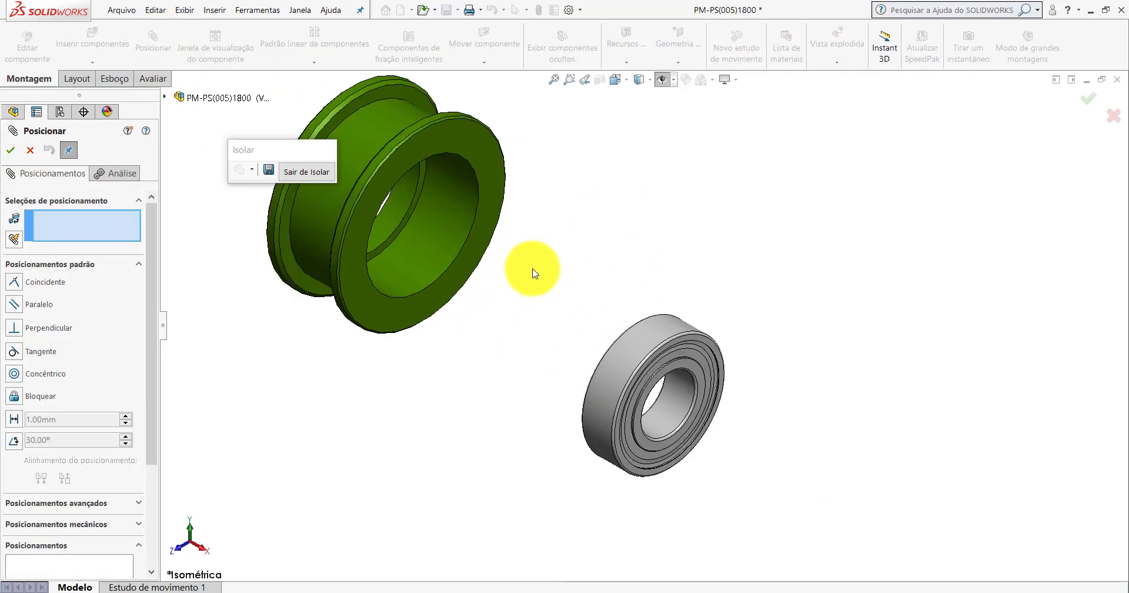
{"action": "left_click", "coordinate": [447, 207]}
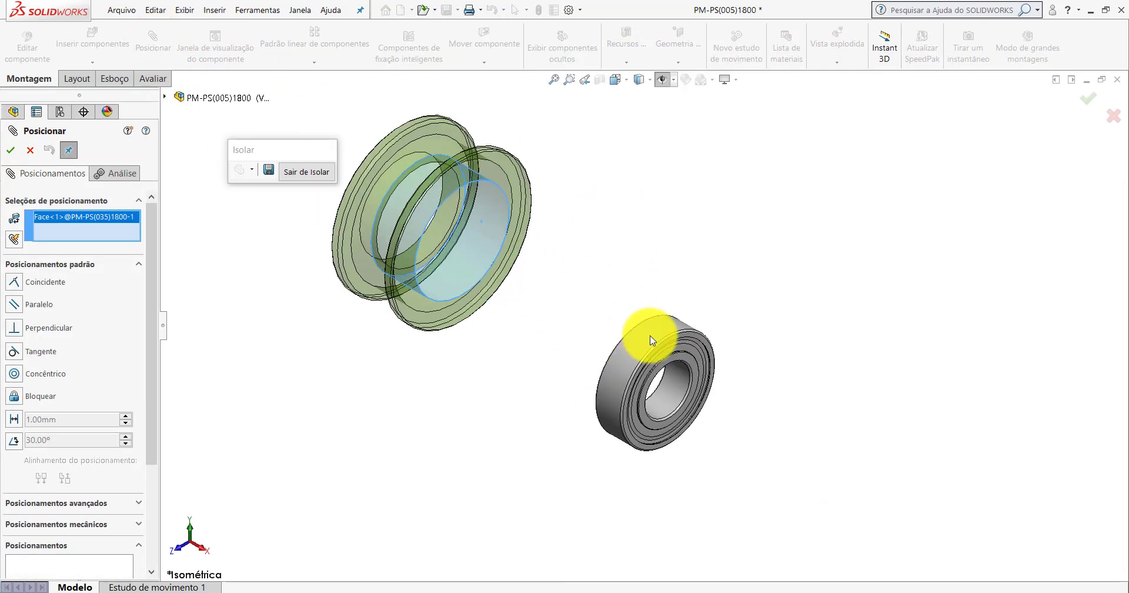
{"action": "left_click", "coordinate": [649, 333]}
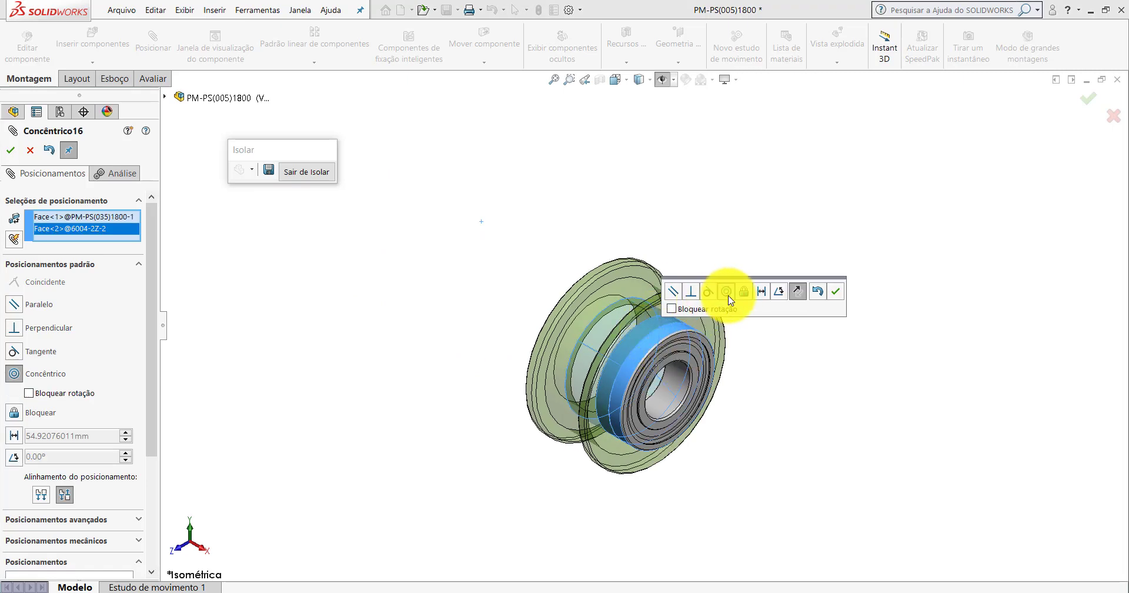
{"action": "left_click", "coordinate": [837, 295]}
Mate the shoulder face inside the wheel's bore coincident with the bearing's side face (Coincidente24).
{"action": "left_click_drag", "start_coordinate": [682, 321], "coordinate": [512, 222]}
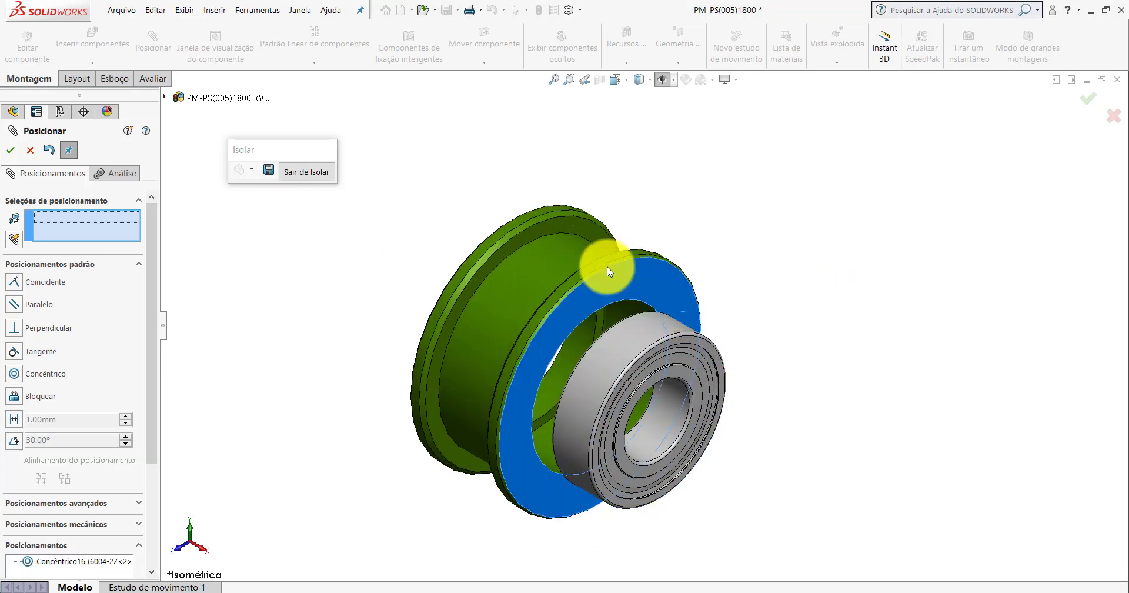
{"action": "scroll", "coordinate": [547, 292], "scroll_direction": "down", "scroll_amount": 2}
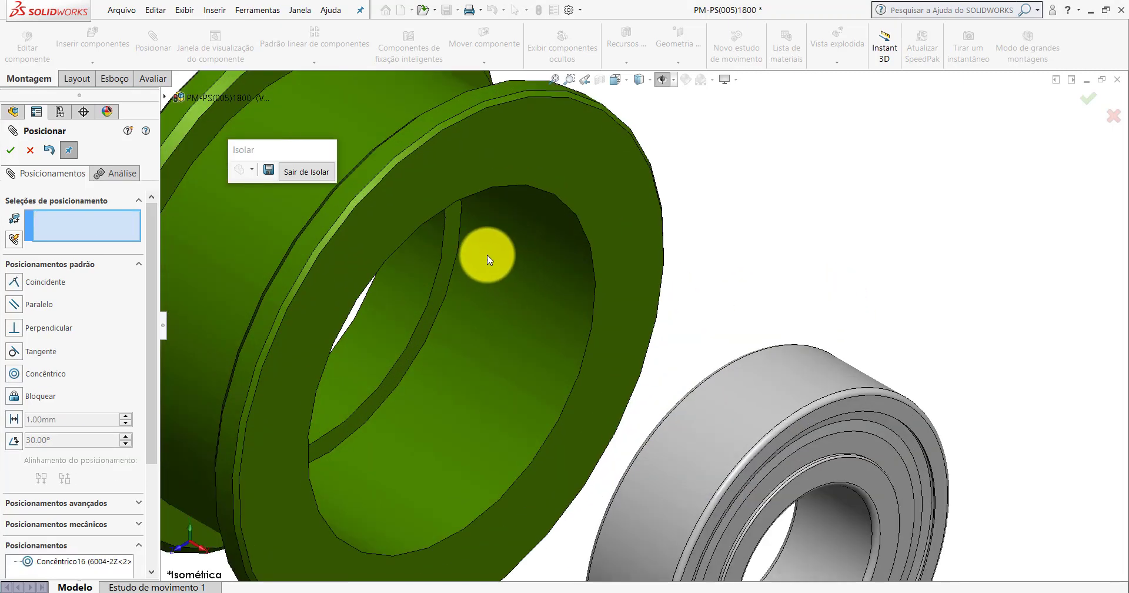
{"action": "left_click", "coordinate": [454, 230]}
{"action": "scroll", "coordinate": [625, 320], "scroll_direction": "up", "scroll_amount": 3}
{"action": "middle_click_drag", "start_coordinate": [625, 321], "coordinate": [718, 307]}
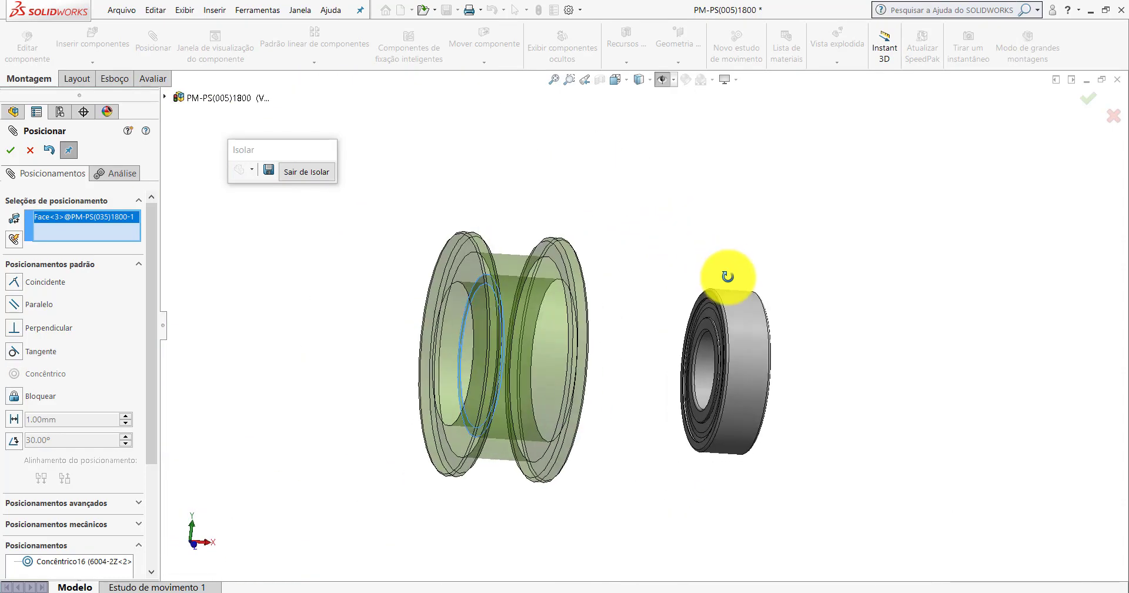
{"action": "scroll", "coordinate": [622, 294], "scroll_direction": "down", "scroll_amount": 2}
{"action": "left_click", "coordinate": [607, 288]}
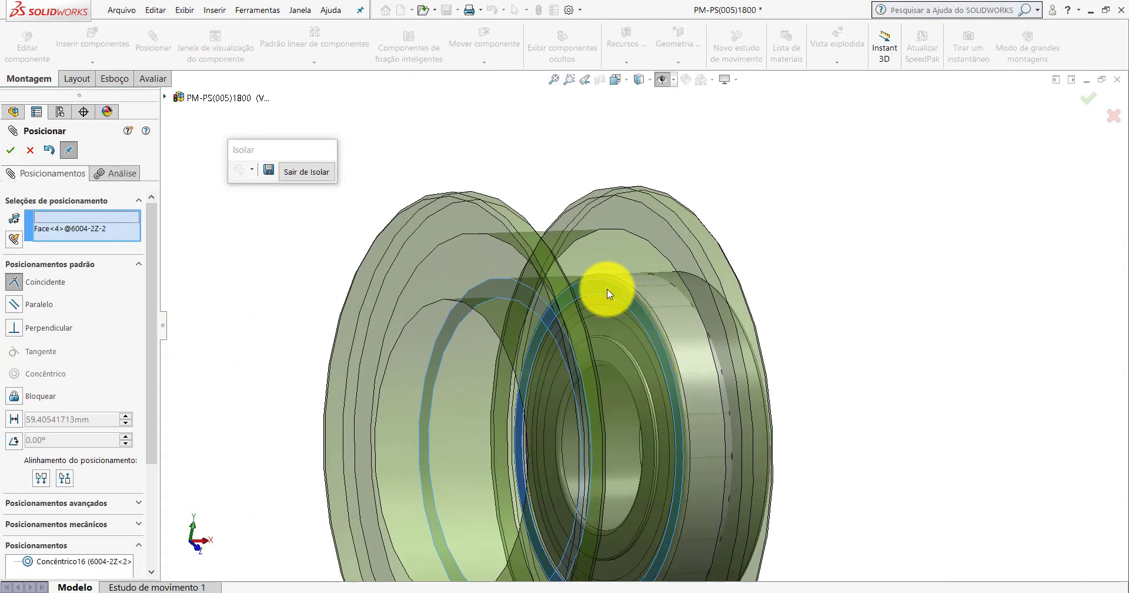
{"action": "left_click", "coordinate": [770, 259]}
With planes shown, mate the wheel's Frontal plane coincident to the bearing's Superior plane, then hide planes.
{"action": "scroll", "coordinate": [723, 307], "scroll_direction": "up", "scroll_amount": 3}
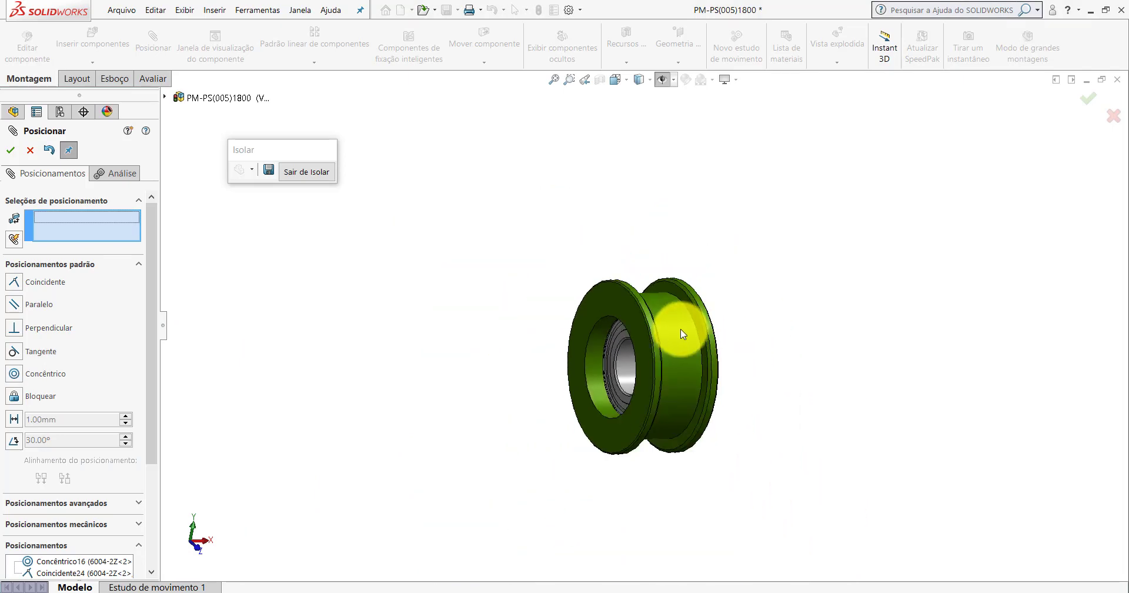
{"action": "mouse_move", "coordinate": [676, 322]}
{"action": "middle_mouse_down"}
{"action": "mouse_move", "coordinate": [617, 284]}
{"action": "mouse_move", "coordinate": [572, 356]}
{"action": "mouse_move", "coordinate": [579, 347]}
{"action": "middle_mouse_up"}
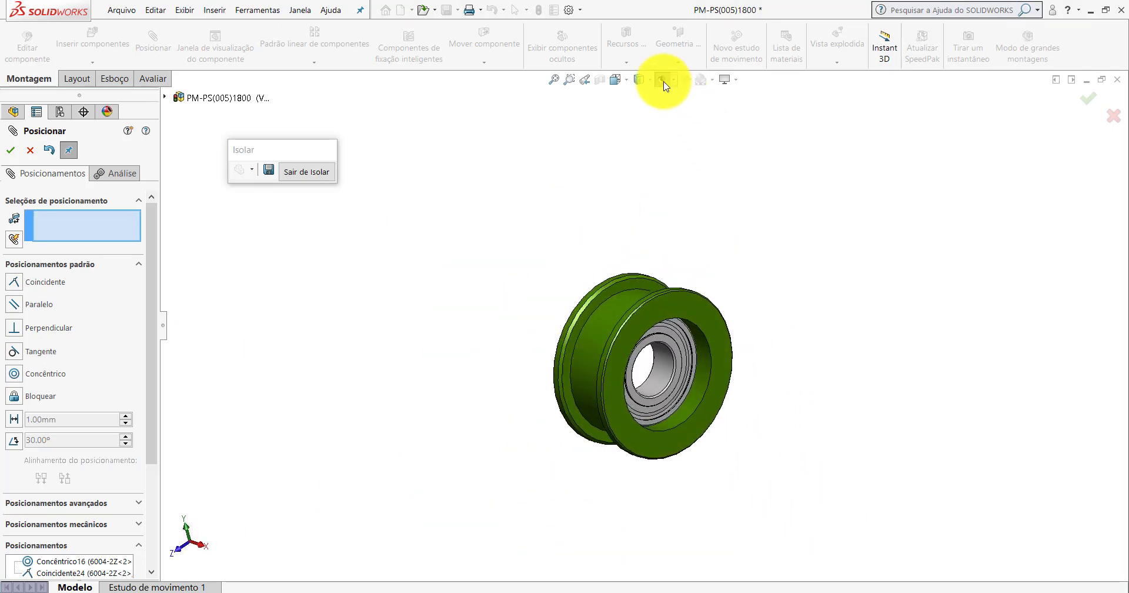
{"action": "left_click", "coordinate": [663, 86]}
{"action": "scroll", "coordinate": [636, 306], "scroll_direction": "down", "scroll_amount": 2}
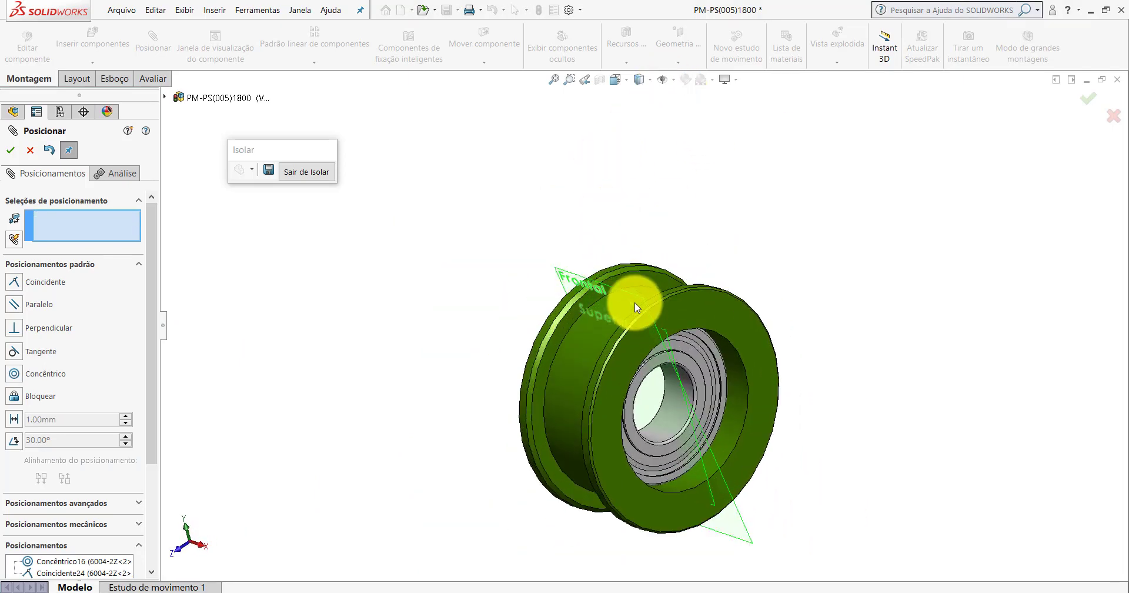
{"action": "scroll", "coordinate": [629, 297], "scroll_direction": "down", "scroll_amount": 2}
{"action": "left_click", "coordinate": [619, 286]}
{"action": "scroll", "coordinate": [676, 317], "scroll_direction": "up", "scroll_amount": 2}
{"action": "scroll", "coordinate": [706, 388], "scroll_direction": "down", "scroll_amount": 1}
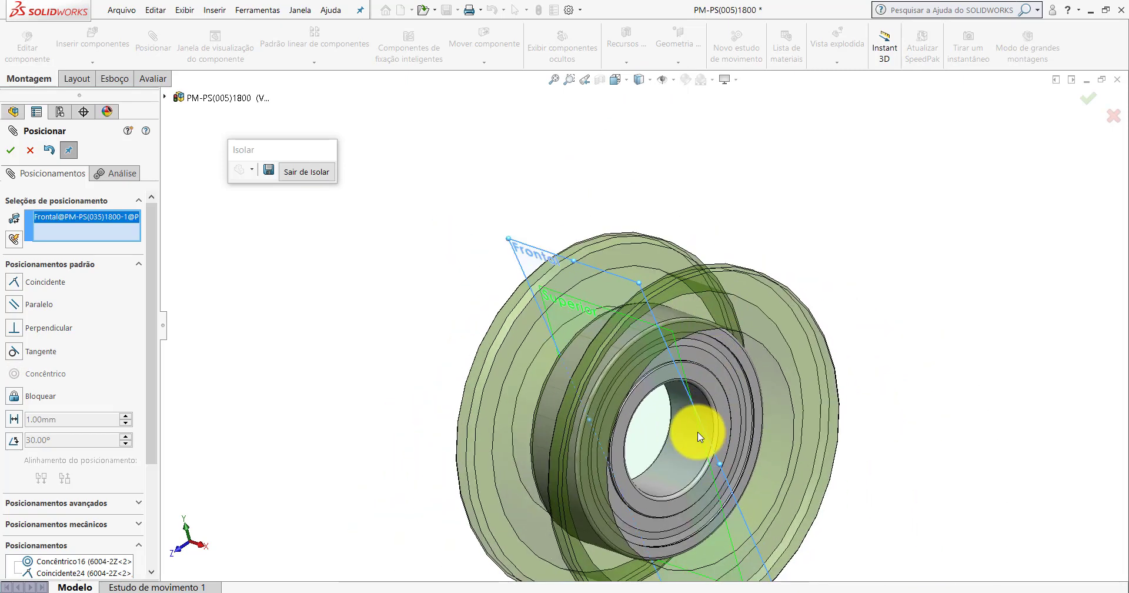
{"action": "scroll", "coordinate": [699, 437], "scroll_direction": "down", "scroll_amount": 1}
{"action": "left_click", "coordinate": [699, 435]}
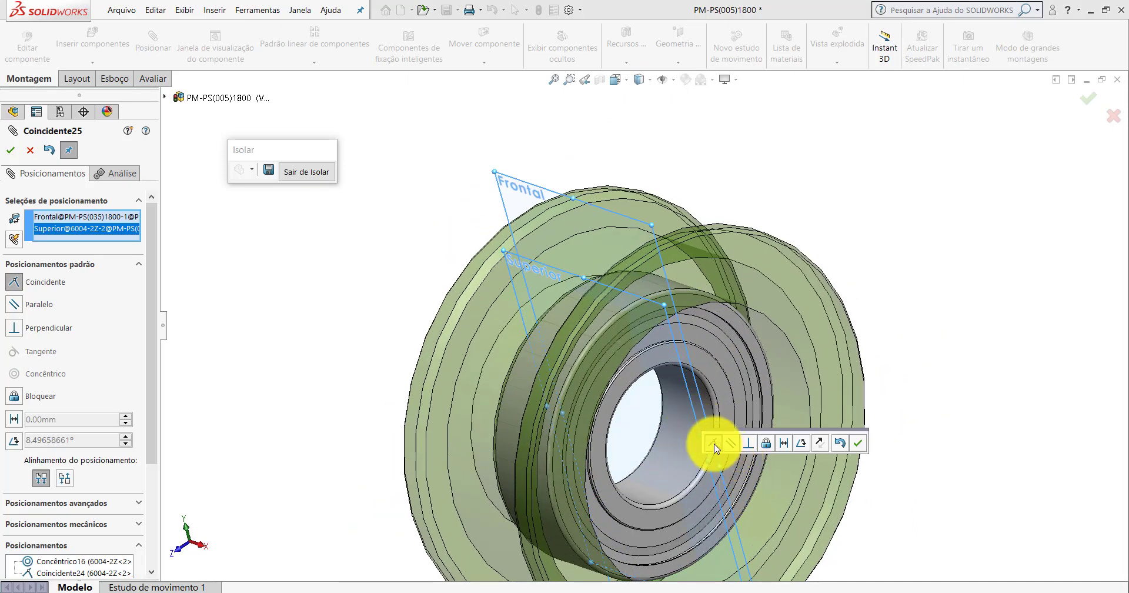
{"action": "left_click", "coordinate": [860, 447]}
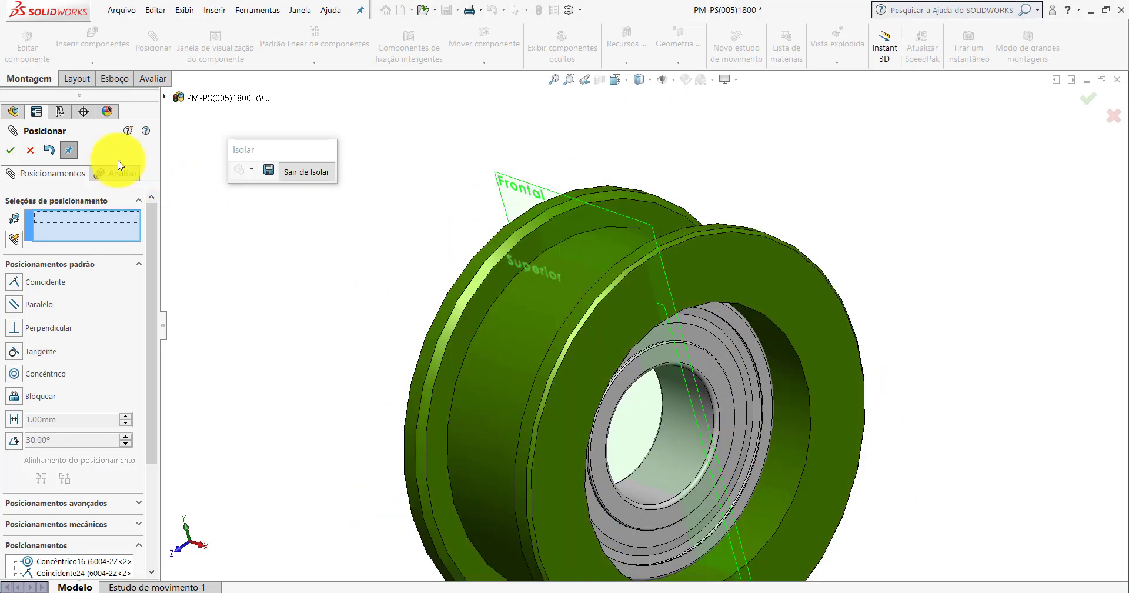
{"action": "left_click", "coordinate": [10, 150]}
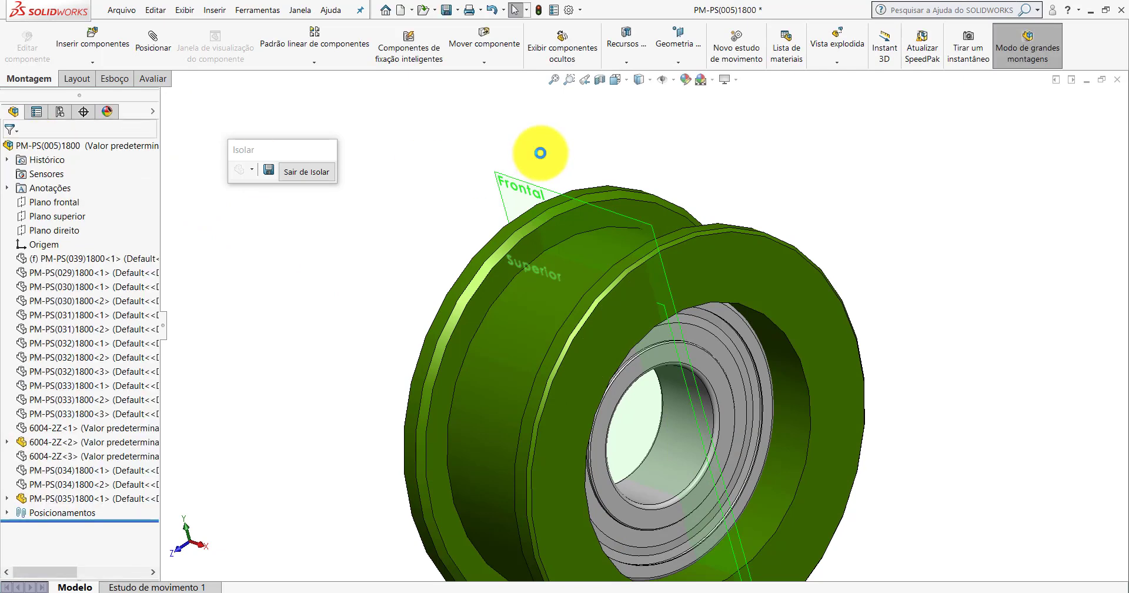
{"action": "left_click", "coordinate": [665, 80]}
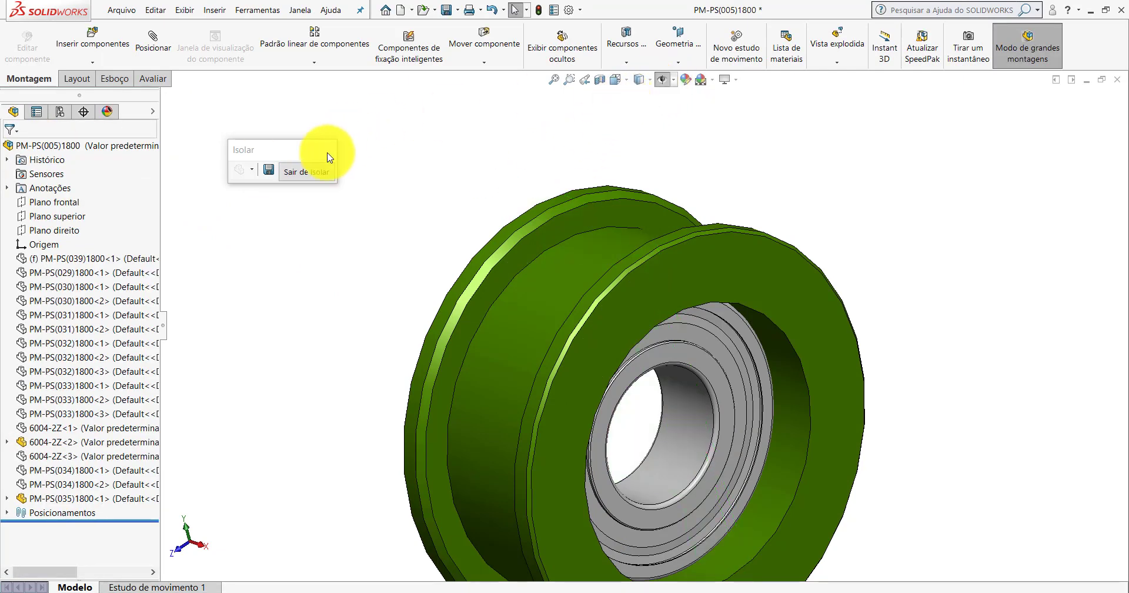
Exit isolation and return the full PM-PS(005)1800 assembly to an Isometric view.
{"action": "left_click", "coordinate": [310, 175]}
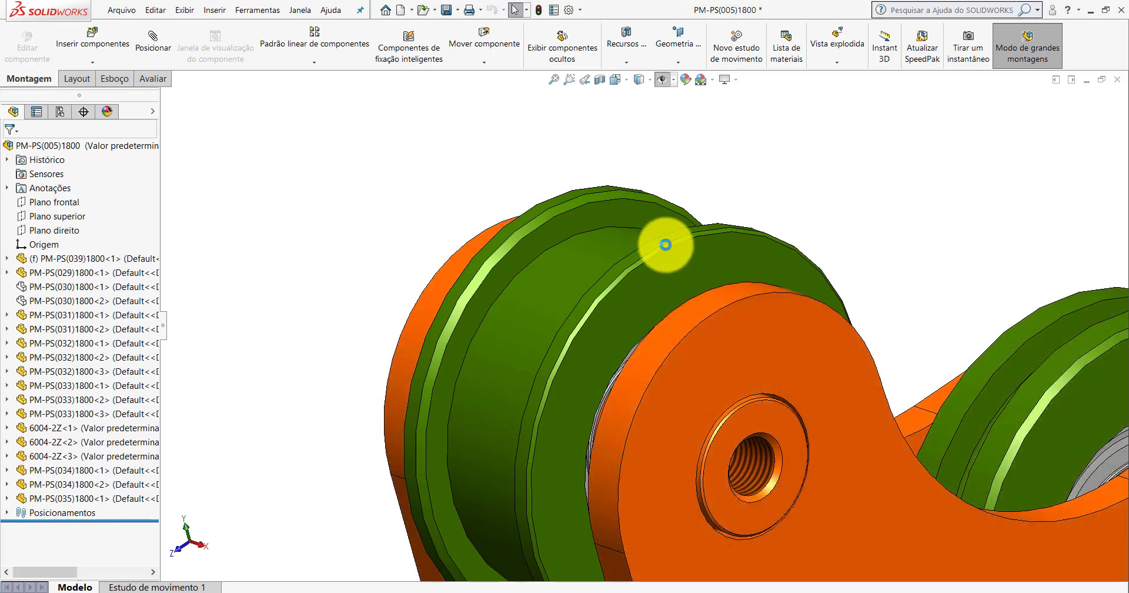
{"action": "left_click", "coordinate": [616, 81]}
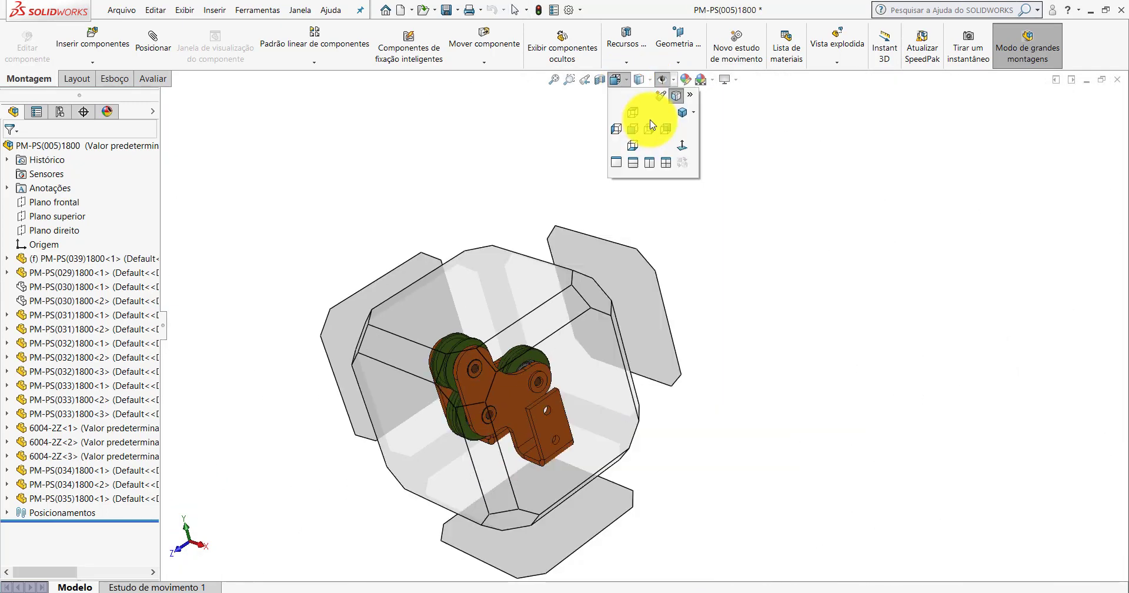
{"action": "left_click", "coordinate": [682, 112]}
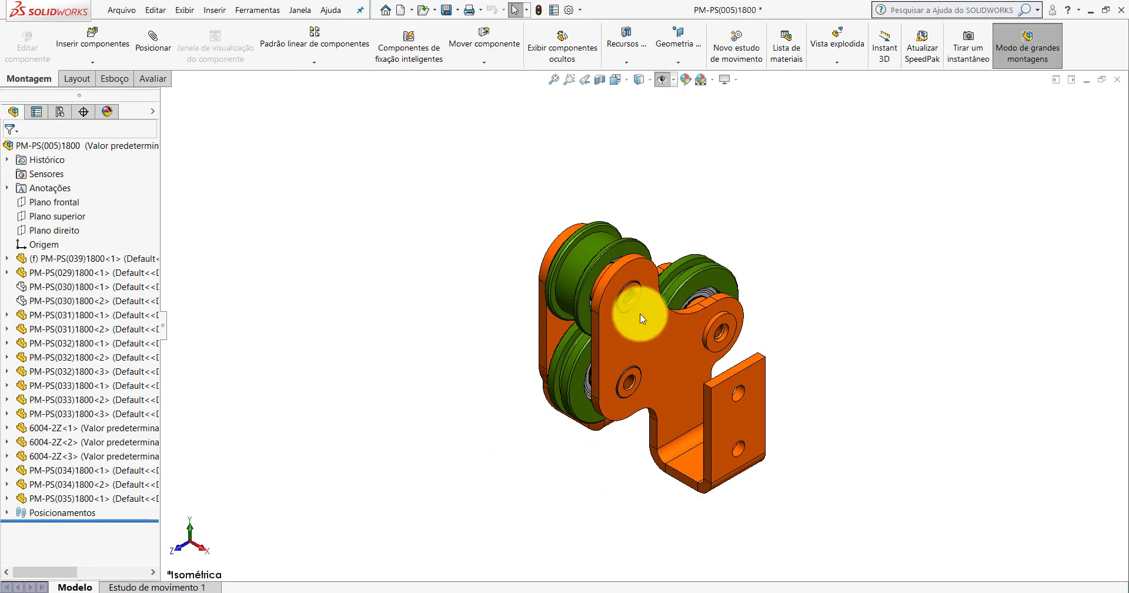
{"action": "scroll", "coordinate": [640, 313], "scroll_direction": "down", "scroll_amount": 3}
{"action": "mouse_move", "coordinate": [639, 313]}
{"action": "middle_mouse_down"}
{"action": "mouse_move", "coordinate": [690, 216]}
{"action": "mouse_move", "coordinate": [707, 215]}
{"action": "mouse_move", "coordinate": [688, 235]}
{"action": "mouse_move", "coordinate": [557, 242]}
{"action": "mouse_move", "coordinate": [639, 260]}
{"action": "mouse_move", "coordinate": [630, 277]}
{"action": "middle_mouse_up"}
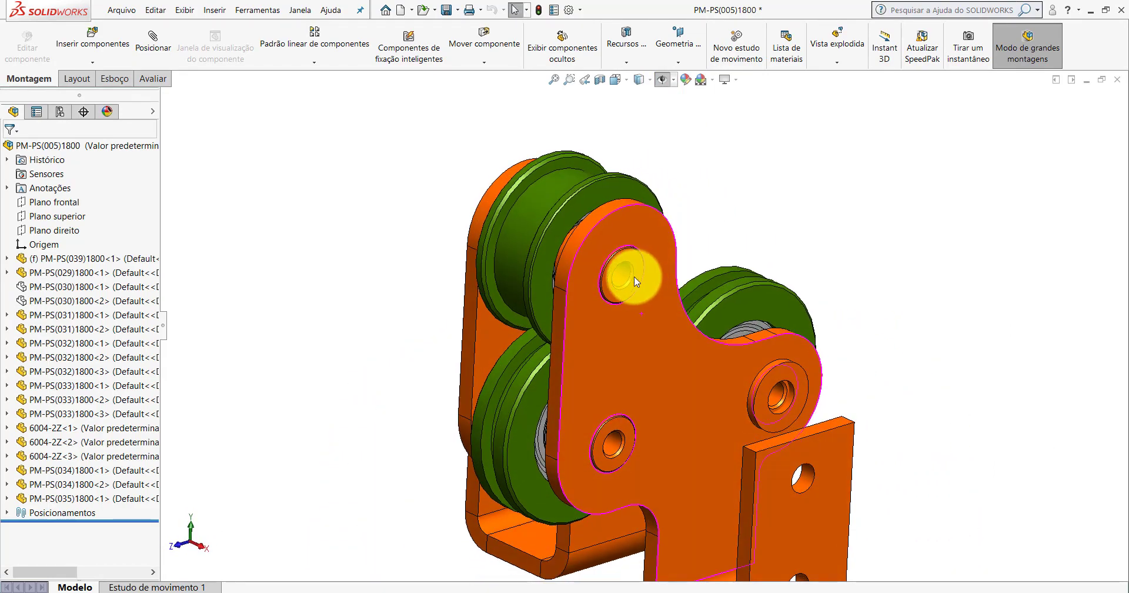
Show the hidden link plate PM-PS(030)1800 from the FeatureManager tree.
{"action": "right_click", "coordinate": [48, 287]}
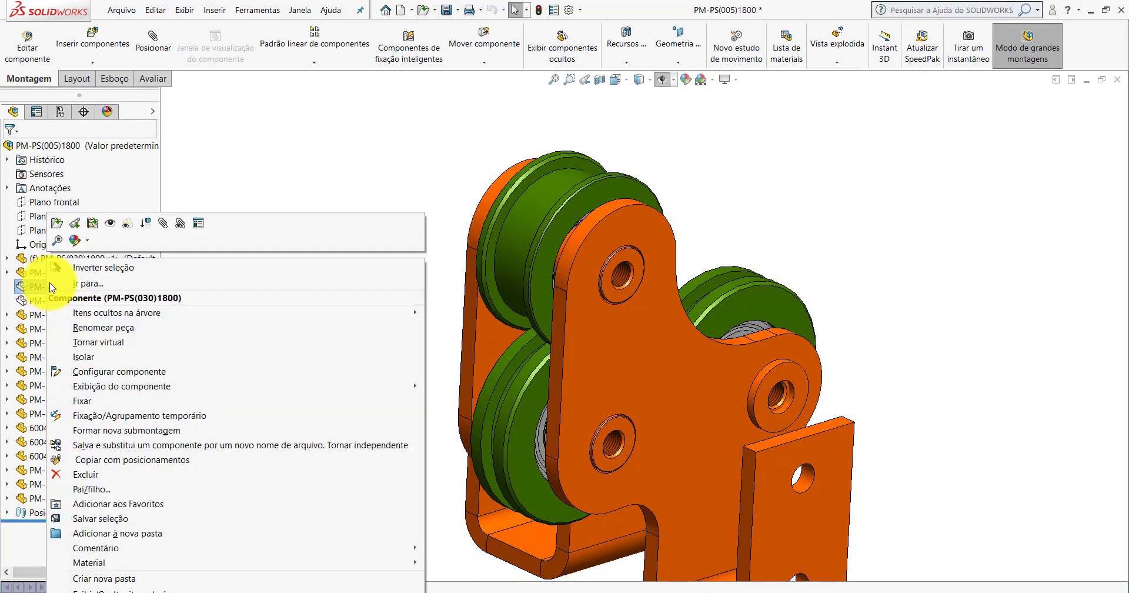
{"action": "left_click", "coordinate": [111, 226]}
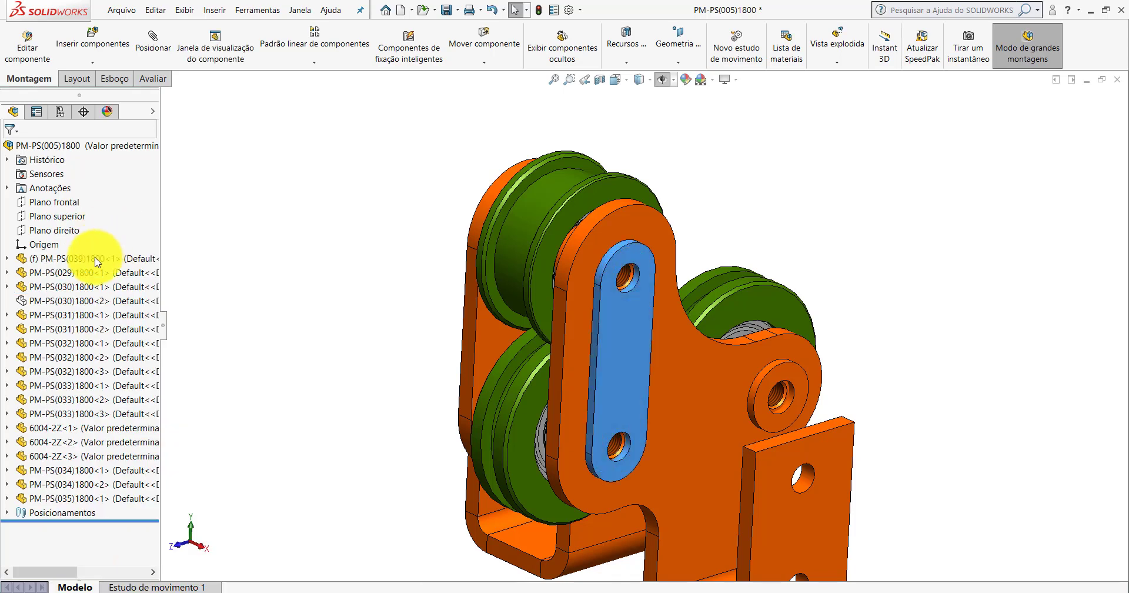
{"action": "right_click", "coordinate": [45, 305]}
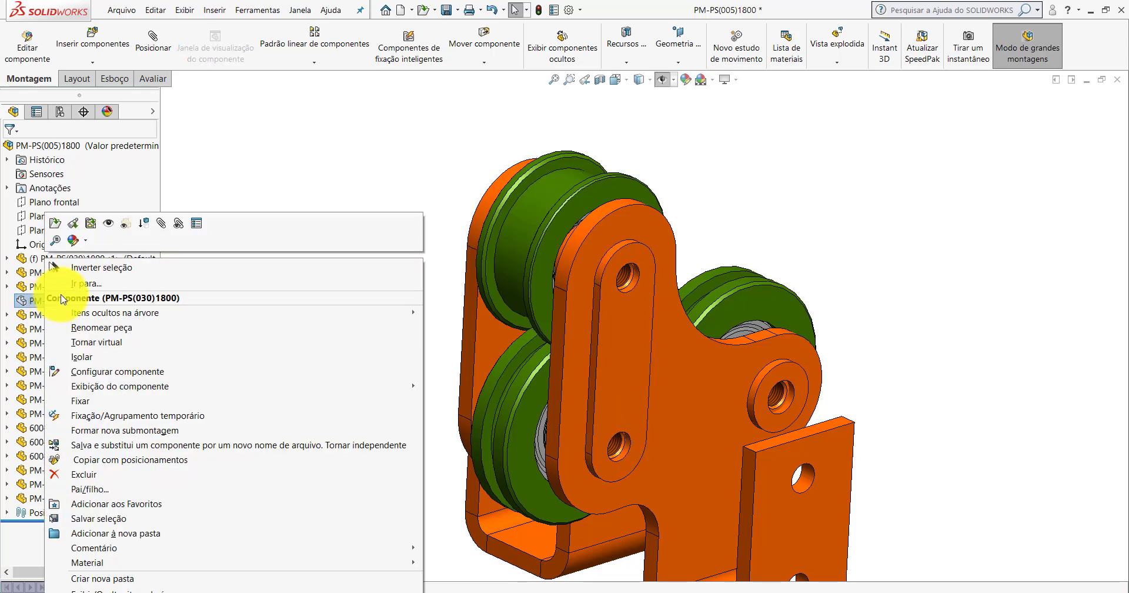
{"action": "left_click", "coordinate": [109, 224]}
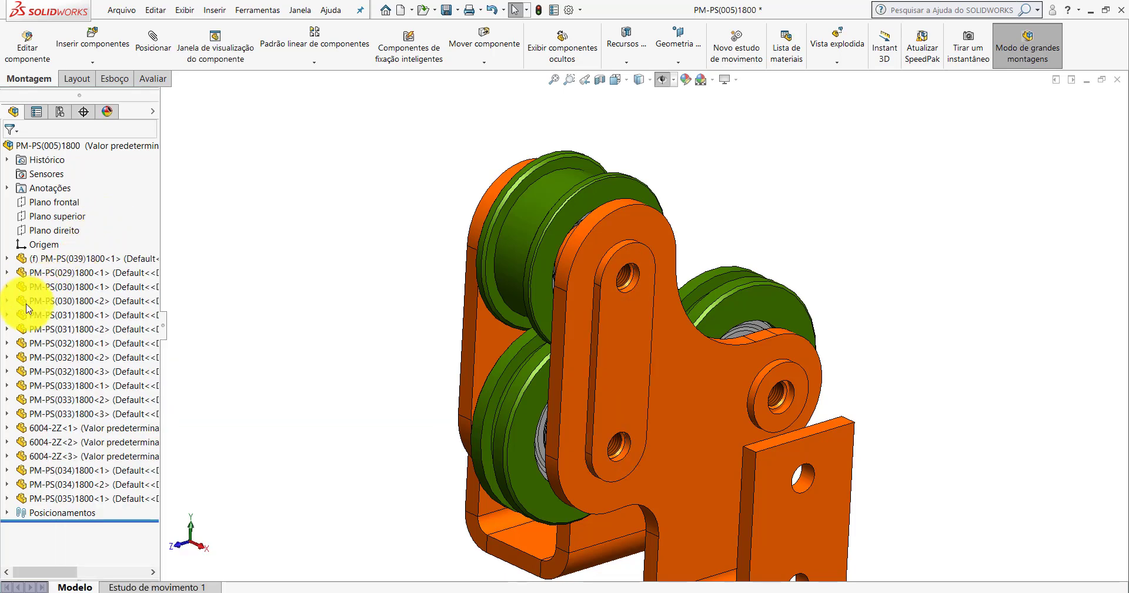
{"action": "left_click", "coordinate": [623, 312]}
{"action": "mouse_move", "coordinate": [623, 312]}
{"action": "middle_mouse_down"}
{"action": "mouse_move", "coordinate": [709, 325]}
{"action": "mouse_move", "coordinate": [509, 279]}
{"action": "middle_mouse_up"}
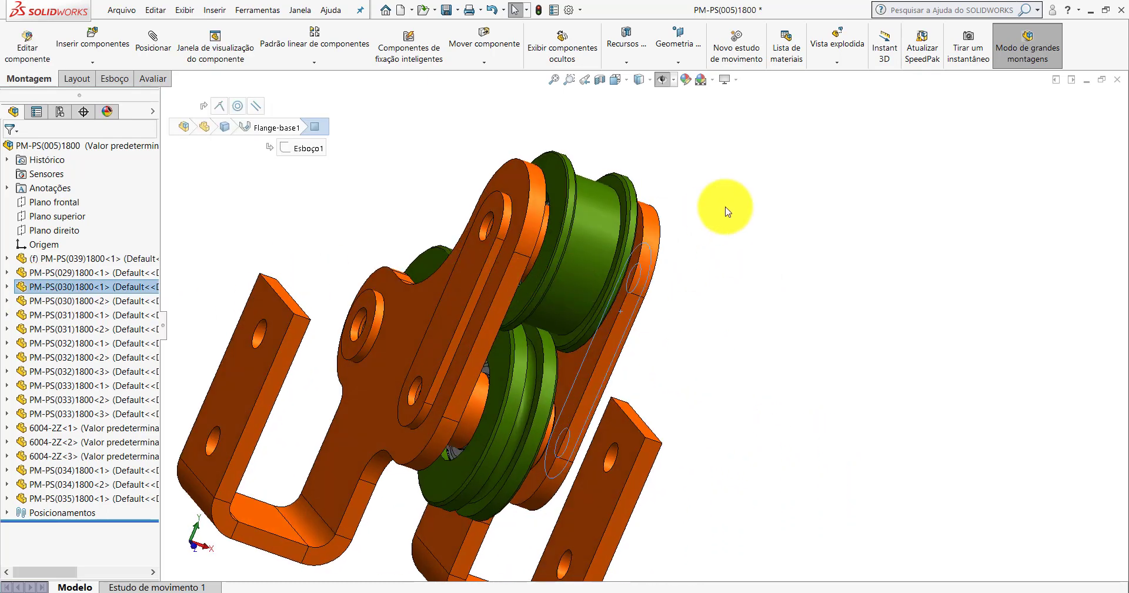
Reset the assembly to the Isometric view and zoom in.
{"action": "left_click", "coordinate": [623, 86]}
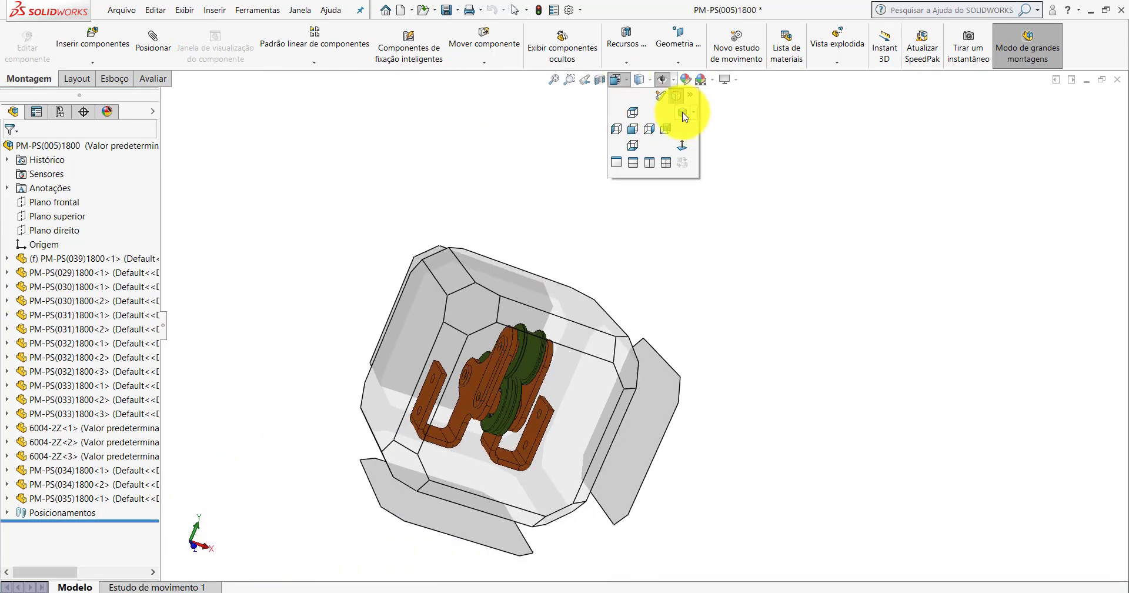
{"action": "left_click", "coordinate": [680, 114]}
{"action": "scroll", "coordinate": [687, 331], "scroll_direction": "down", "scroll_amount": 1}
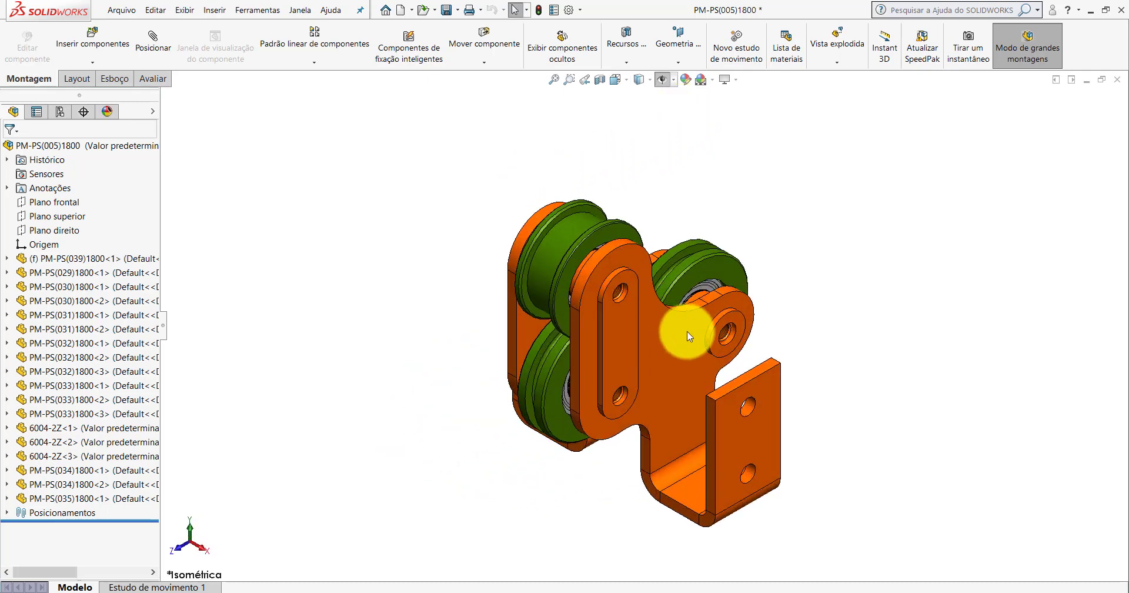
{"action": "scroll", "coordinate": [687, 332], "scroll_direction": "down", "scroll_amount": 1}
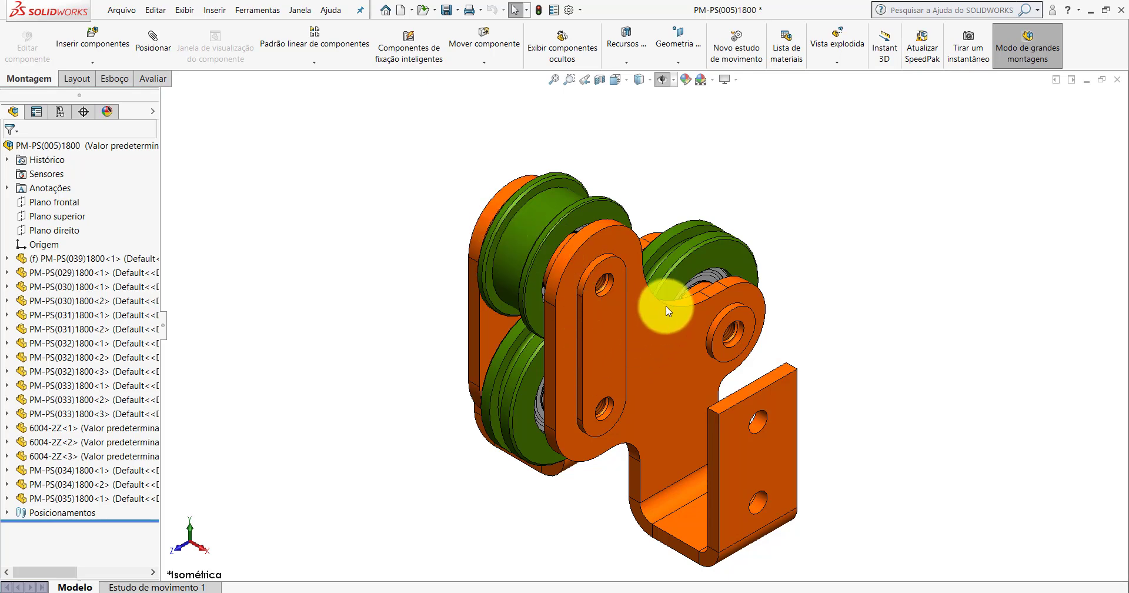
{"action": "scroll", "coordinate": [712, 268], "scroll_direction": "down", "scroll_amount": 2}
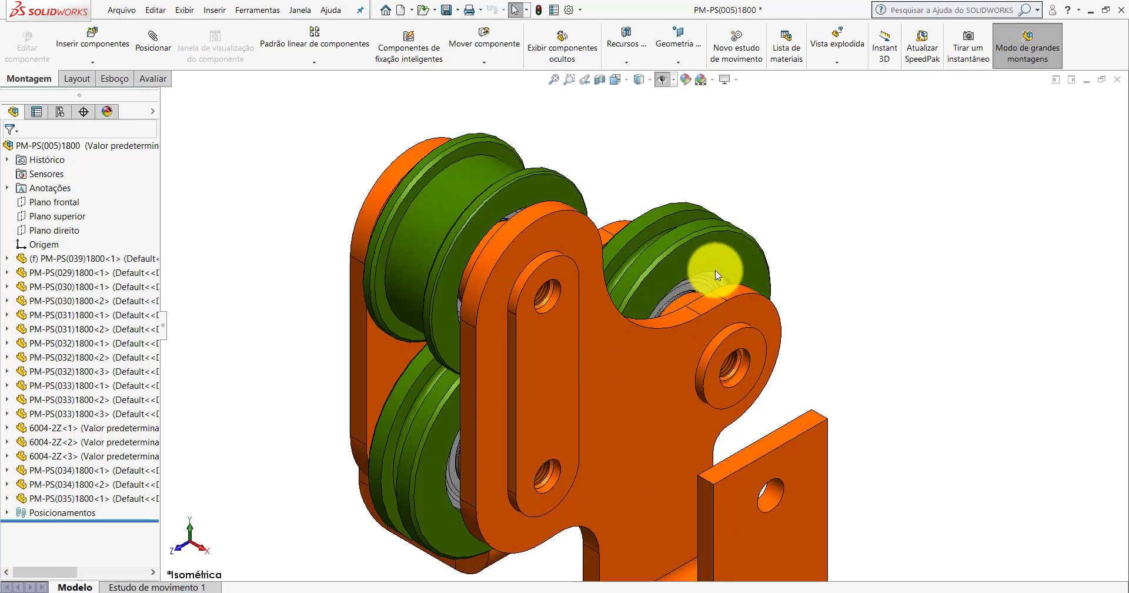
Create a section view through the link plate face, offset to -27.00mm to expose the bearings.
{"action": "left_click", "coordinate": [702, 255]}
{"action": "left_click", "coordinate": [457, 405]}
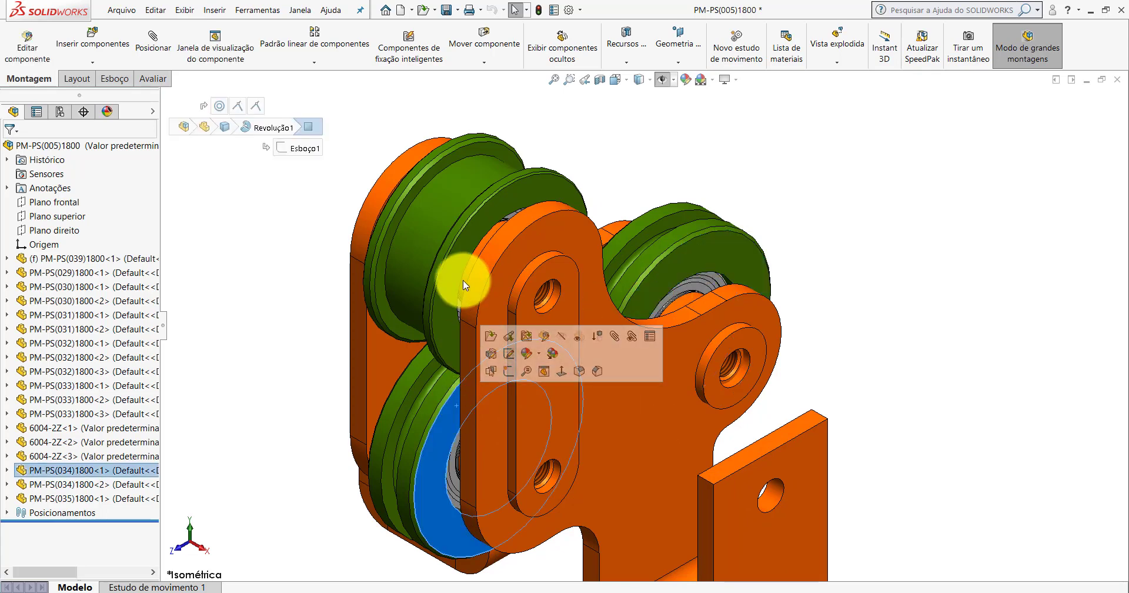
{"action": "left_click", "coordinate": [458, 258]}
{"action": "middle_click_drag", "start_coordinate": [456, 254], "coordinate": [512, 108]}
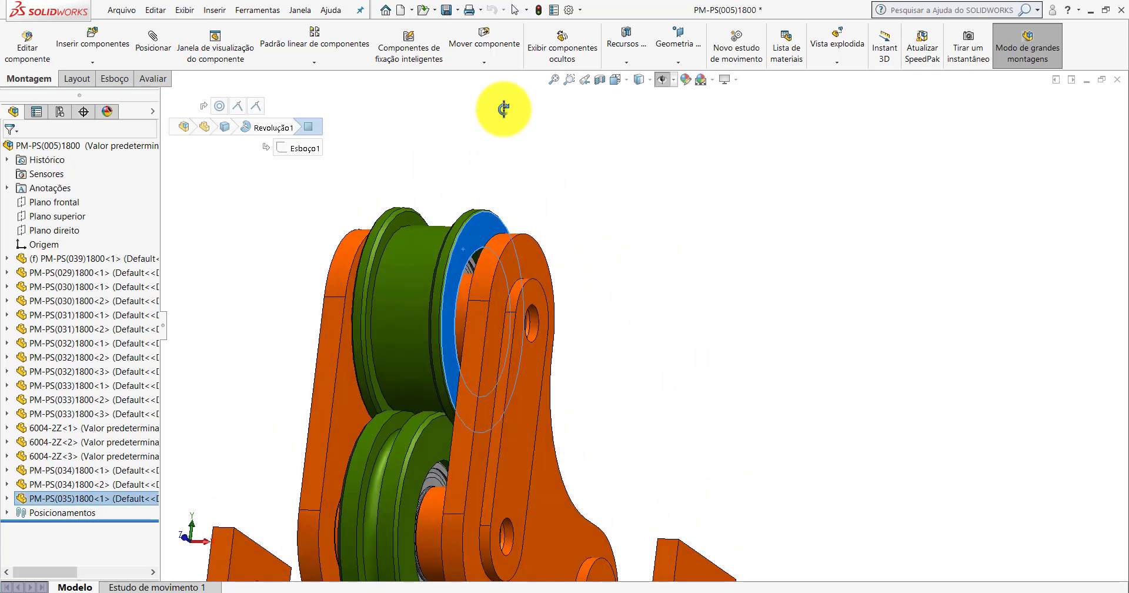
{"action": "left_click", "coordinate": [482, 312]}
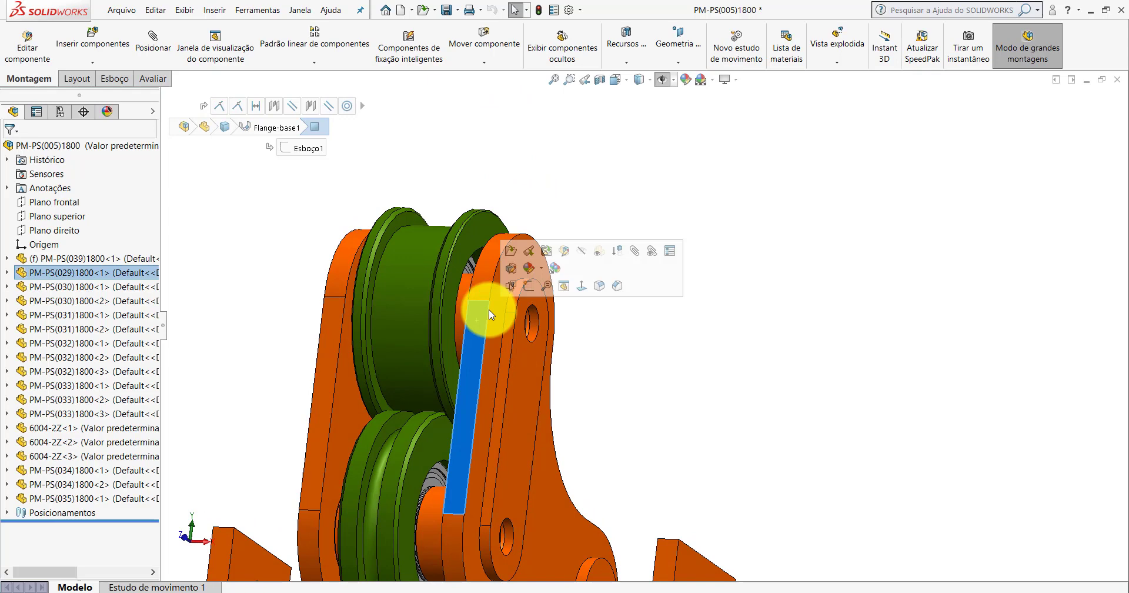
{"action": "left_click", "coordinate": [599, 79]}
{"action": "middle_click_drag", "start_coordinate": [563, 232], "coordinate": [503, 375]}
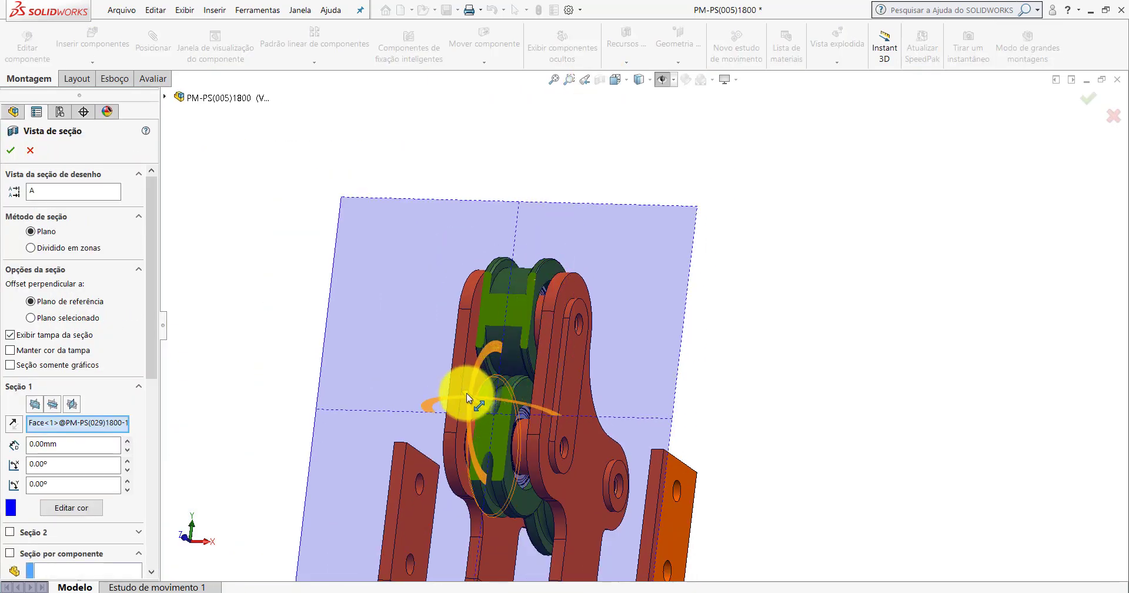
{"action": "left_click_drag", "start_coordinate": [471, 394], "coordinate": [492, 395]}
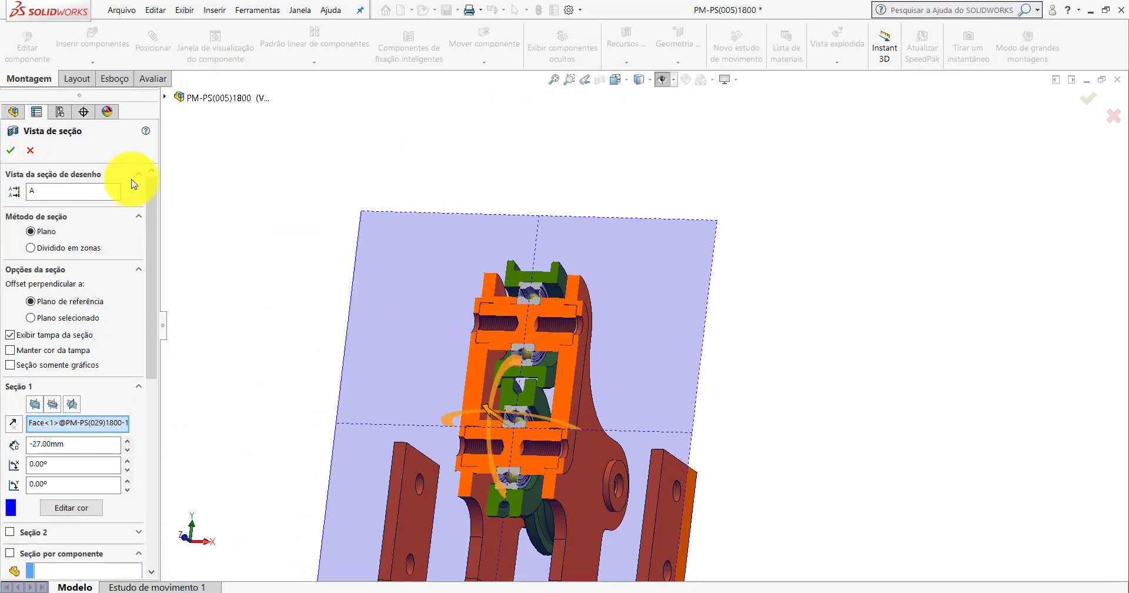
{"action": "left_click", "coordinate": [11, 150]}
Orbit and zoom around the sectioned model to inspect the bearings inside the wheels.
{"action": "scroll", "coordinate": [536, 301], "scroll_direction": "down", "scroll_amount": 5}
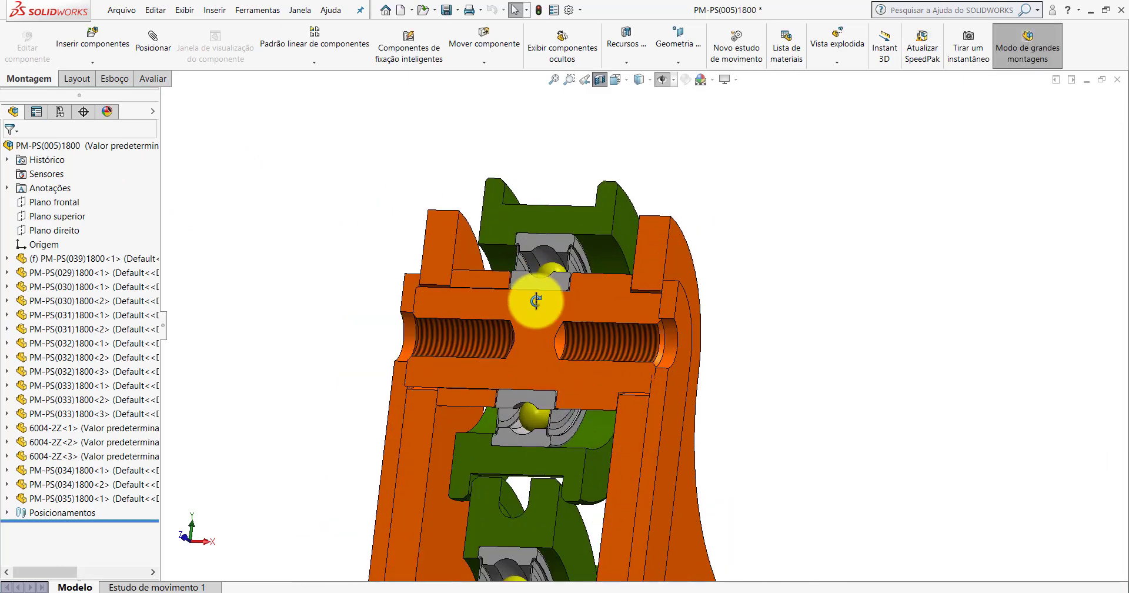
{"action": "middle_click_drag", "start_coordinate": [536, 300], "coordinate": [522, 345]}
{"action": "scroll", "coordinate": [600, 253], "scroll_direction": "down", "scroll_amount": 3}
{"action": "scroll", "coordinate": [517, 285], "scroll_direction": "down", "scroll_amount": 3}
{"action": "scroll", "coordinate": [497, 284], "scroll_direction": "down", "scroll_amount": 1}
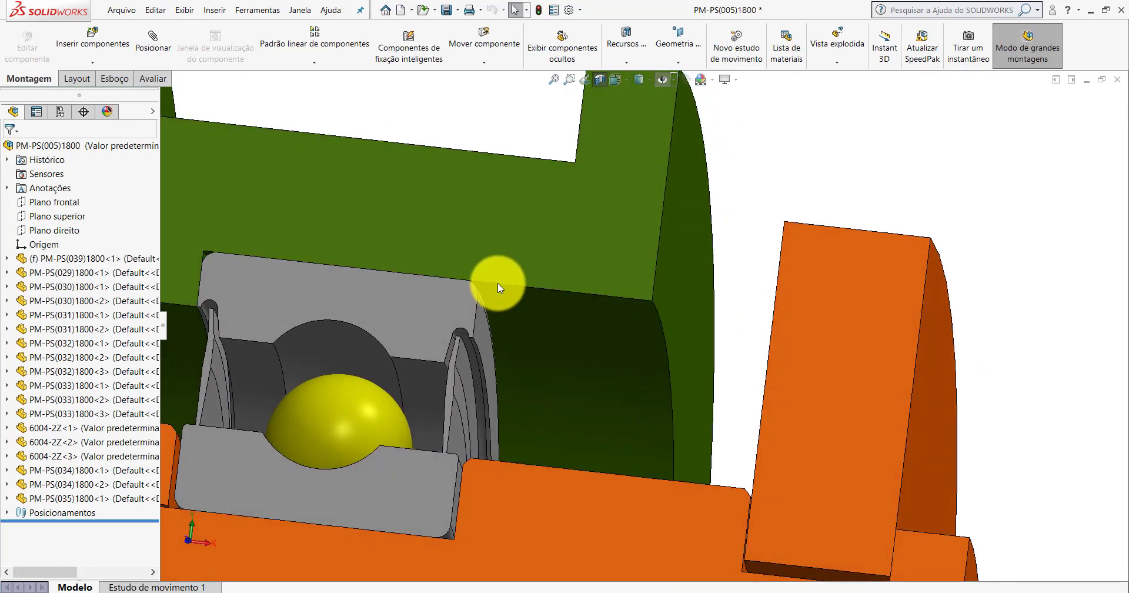
{"action": "scroll", "coordinate": [495, 281], "scroll_direction": "up", "scroll_amount": 5}
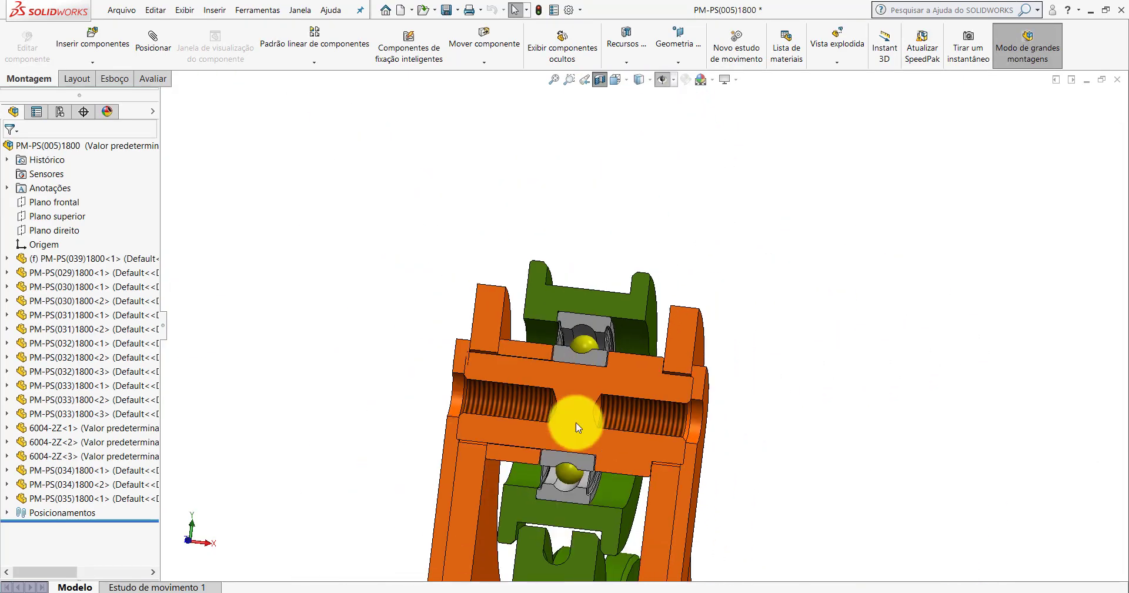
{"action": "scroll", "coordinate": [576, 422], "scroll_direction": "down", "scroll_amount": 2}
{"action": "scroll", "coordinate": [587, 501], "scroll_direction": "down", "scroll_amount": 2}
{"action": "scroll", "coordinate": [609, 429], "scroll_direction": "up", "scroll_amount": 2}
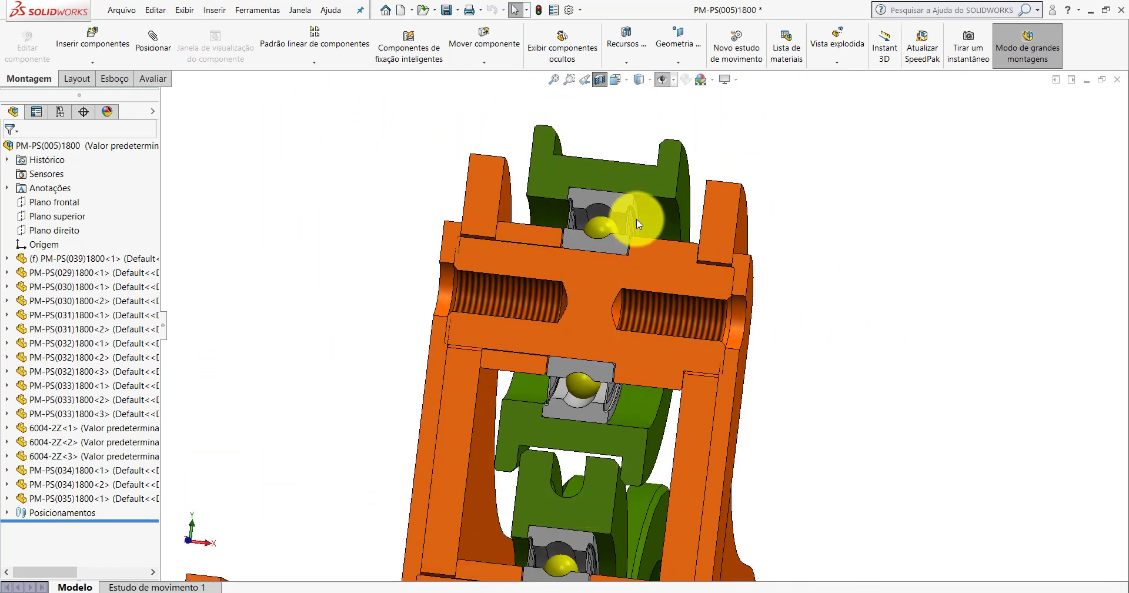
{"action": "scroll", "coordinate": [641, 215], "scroll_direction": "down", "scroll_amount": 2}
{"action": "scroll", "coordinate": [644, 212], "scroll_direction": "down", "scroll_amount": 2}
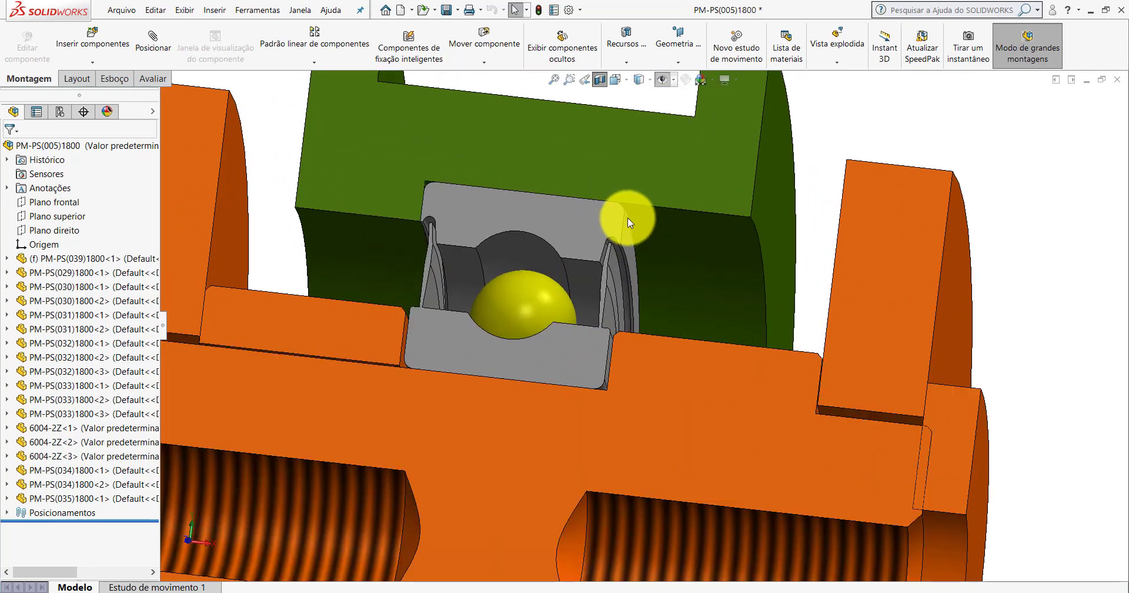
{"action": "scroll", "coordinate": [658, 228], "scroll_direction": "up", "scroll_amount": 2}
{"action": "scroll", "coordinate": [623, 265], "scroll_direction": "up", "scroll_amount": 2}
{"action": "scroll", "coordinate": [586, 302], "scroll_direction": "down", "scroll_amount": 1}
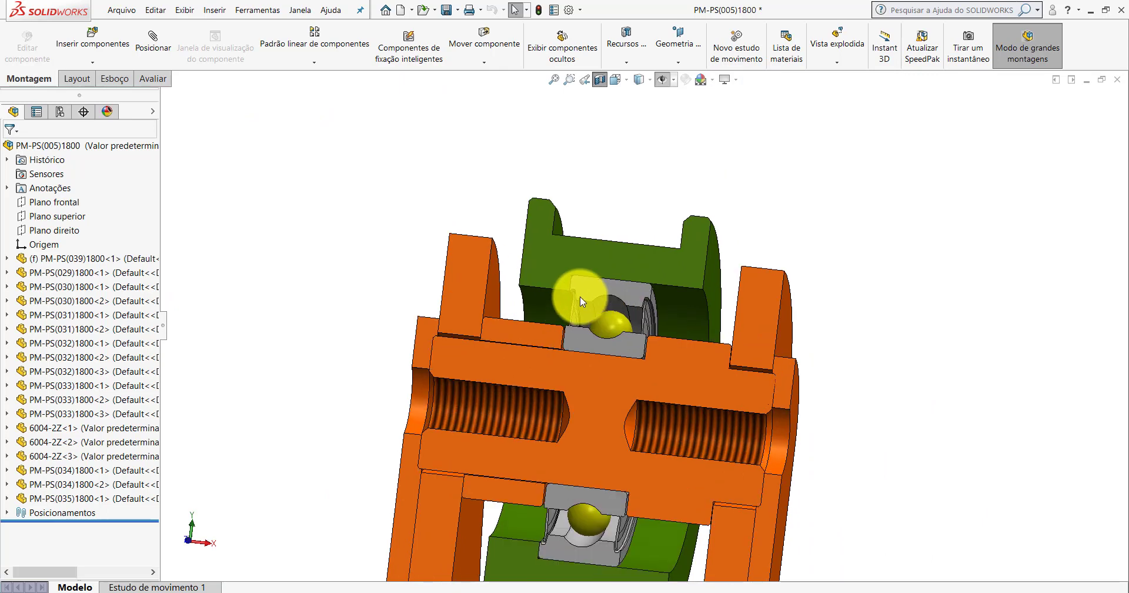
{"action": "scroll", "coordinate": [582, 301], "scroll_direction": "down", "scroll_amount": 1}
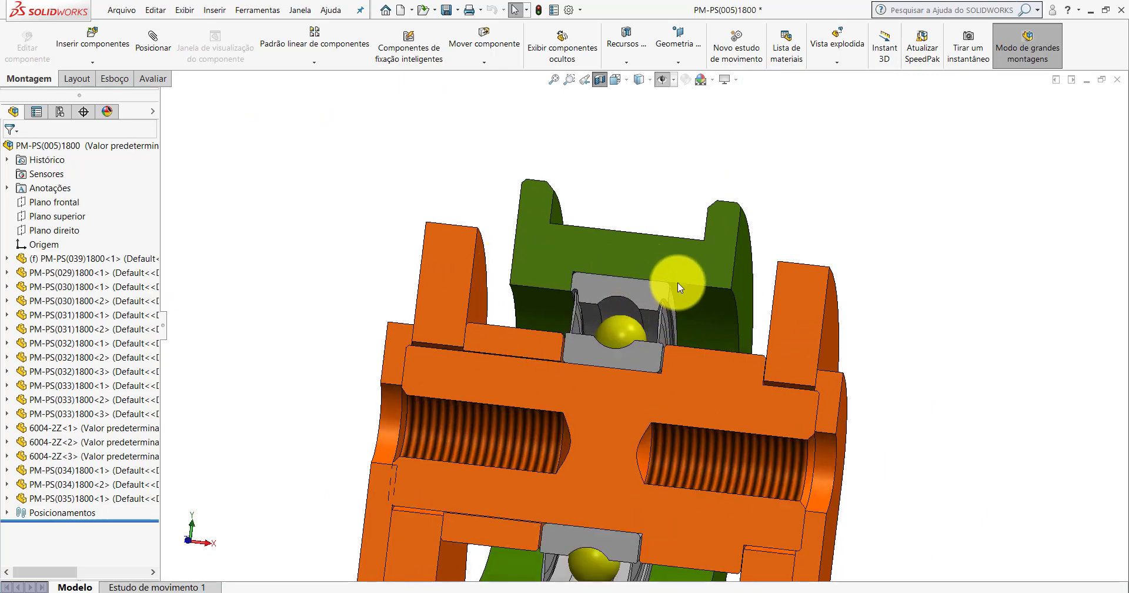
Turn off the section view and orbit and zoom to inspect the whole assembly.
{"action": "left_click", "coordinate": [599, 79]}
{"action": "mouse_move", "coordinate": [655, 196]}
{"action": "middle_mouse_down"}
{"action": "mouse_move", "coordinate": [629, 311]}
{"action": "mouse_move", "coordinate": [650, 320]}
{"action": "mouse_move", "coordinate": [635, 327]}
{"action": "mouse_move", "coordinate": [613, 304]}
{"action": "mouse_move", "coordinate": [635, 305]}
{"action": "mouse_move", "coordinate": [643, 320]}
{"action": "middle_mouse_up"}
{"action": "scroll", "coordinate": [641, 319], "scroll_direction": "down", "scroll_amount": 3}
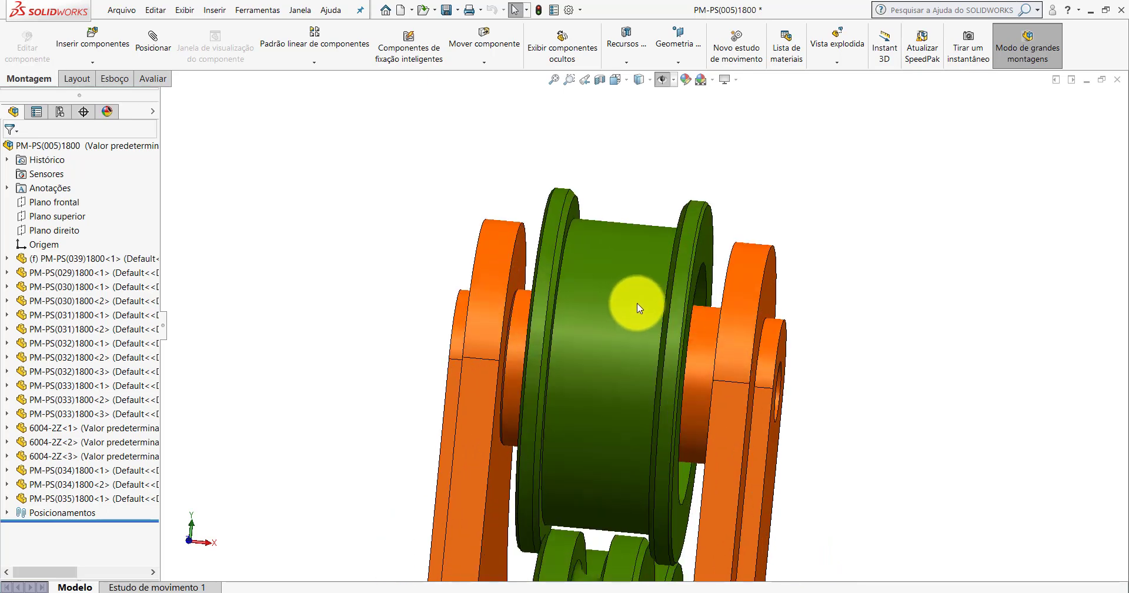
{"action": "scroll", "coordinate": [639, 308], "scroll_direction": "up", "scroll_amount": 1}
{"action": "scroll", "coordinate": [649, 311], "scroll_direction": "up", "scroll_amount": 2}
{"action": "scroll", "coordinate": [630, 458], "scroll_direction": "down", "scroll_amount": 2}
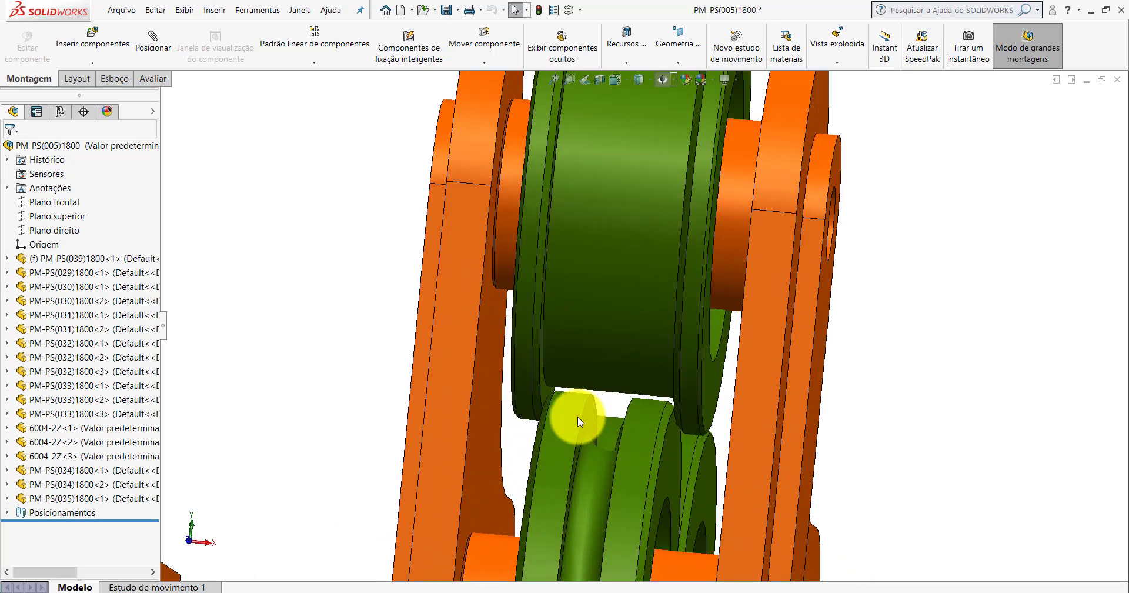
{"action": "scroll", "coordinate": [578, 416], "scroll_direction": "down", "scroll_amount": 1}
{"action": "scroll", "coordinate": [584, 411], "scroll_direction": "up", "scroll_amount": 1}
{"action": "scroll", "coordinate": [600, 386], "scroll_direction": "up", "scroll_amount": 2}
{"action": "mouse_move", "coordinate": [636, 395]}
{"action": "middle_mouse_down"}
{"action": "mouse_move", "coordinate": [521, 429]}
{"action": "mouse_move", "coordinate": [912, 396]}
{"action": "middle_mouse_up"}
{"action": "scroll", "coordinate": [827, 360], "scroll_direction": "up", "scroll_amount": 2}
{"action": "scroll", "coordinate": [787, 319], "scroll_direction": "down", "scroll_amount": 2}
{"action": "mouse_move", "coordinate": [787, 319]}
{"action": "middle_mouse_down"}
{"action": "mouse_move", "coordinate": [876, 290]}
{"action": "mouse_move", "coordinate": [713, 413]}
{"action": "middle_mouse_up"}
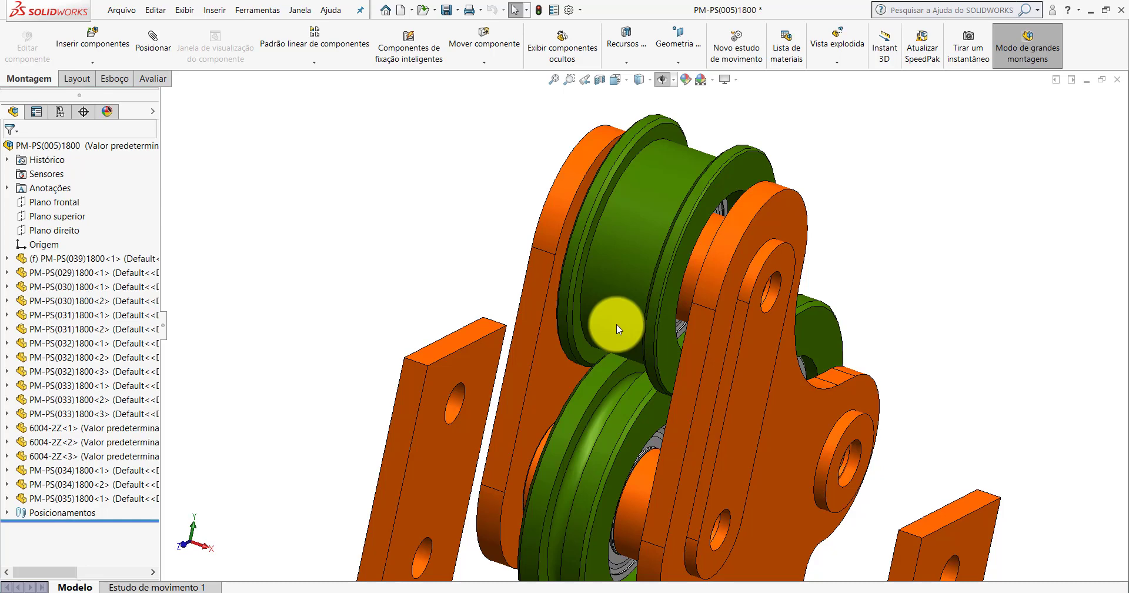
{"action": "scroll", "coordinate": [726, 379], "scroll_direction": "up", "scroll_amount": 3}
{"action": "scroll", "coordinate": [726, 388], "scroll_direction": "up", "scroll_amount": 2}
{"action": "scroll", "coordinate": [725, 398], "scroll_direction": "down", "scroll_amount": 2}
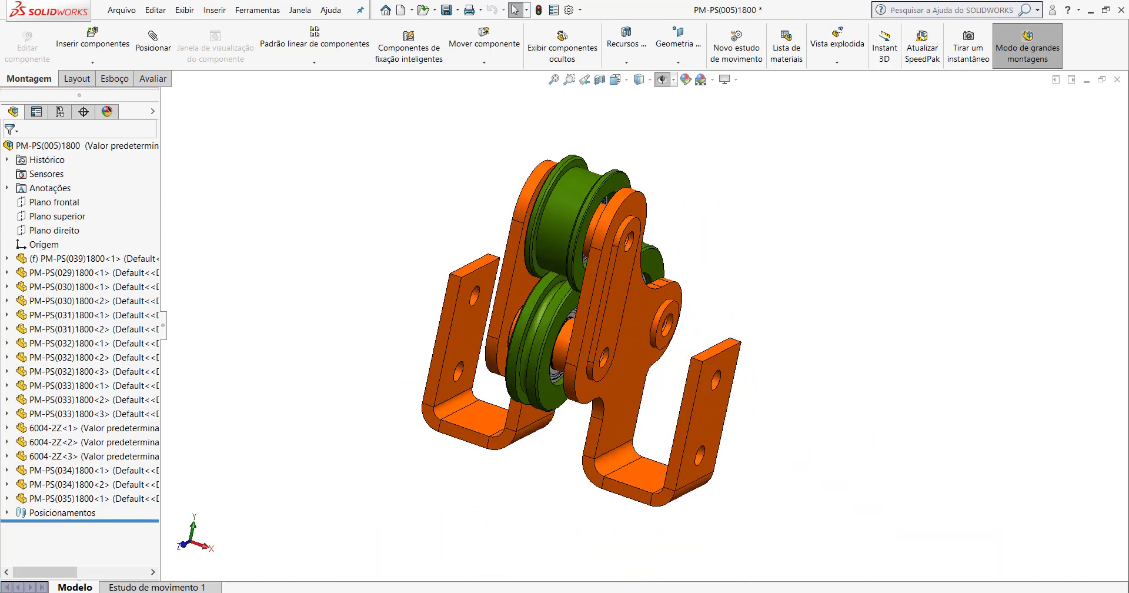
{"action": "left_click", "coordinate": [360, 560]}
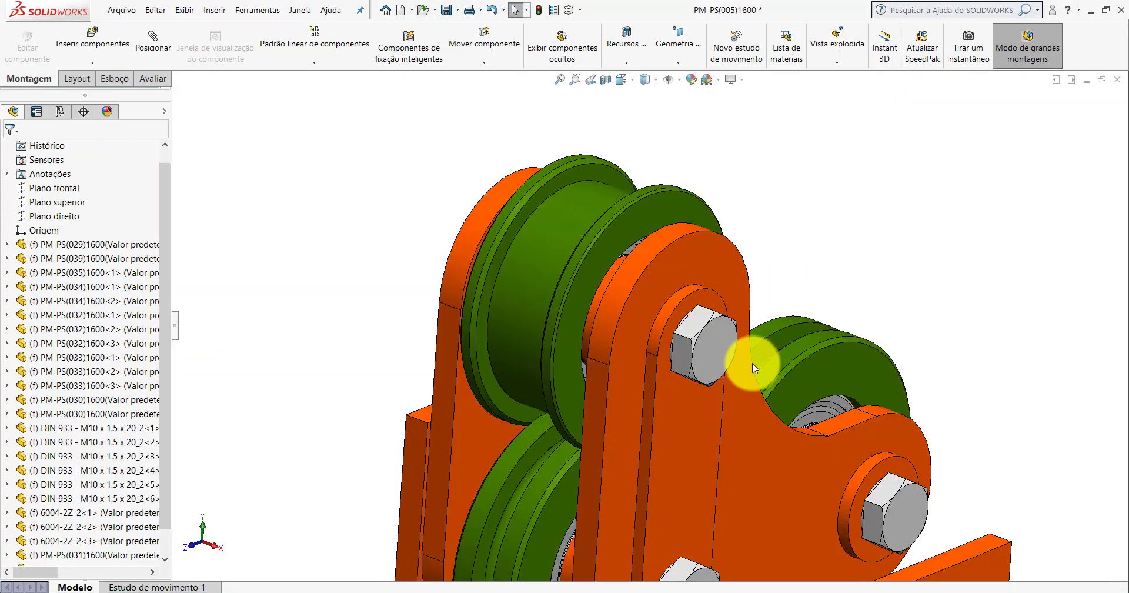
{"action": "scroll", "coordinate": [750, 365], "scroll_direction": "up", "scroll_amount": 3}
{"action": "scroll", "coordinate": [735, 378], "scroll_direction": "down", "scroll_amount": 2}
{"action": "scroll", "coordinate": [660, 343], "scroll_direction": "down", "scroll_amount": 2}
{"action": "scroll", "coordinate": [650, 330], "scroll_direction": "down", "scroll_amount": 2}
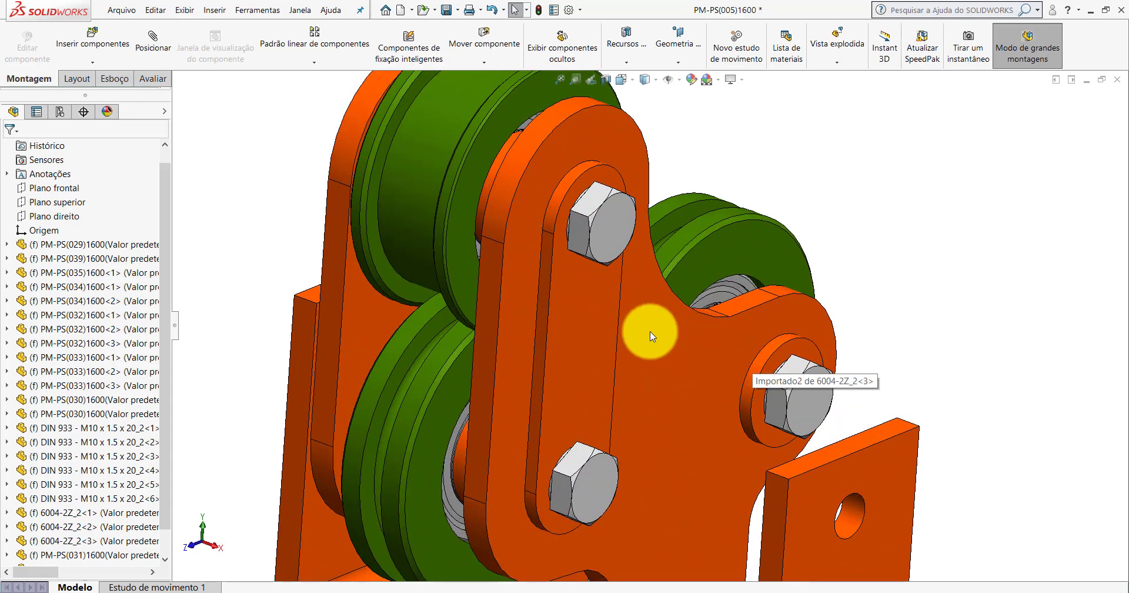
{"action": "left_click", "coordinate": [615, 241]}
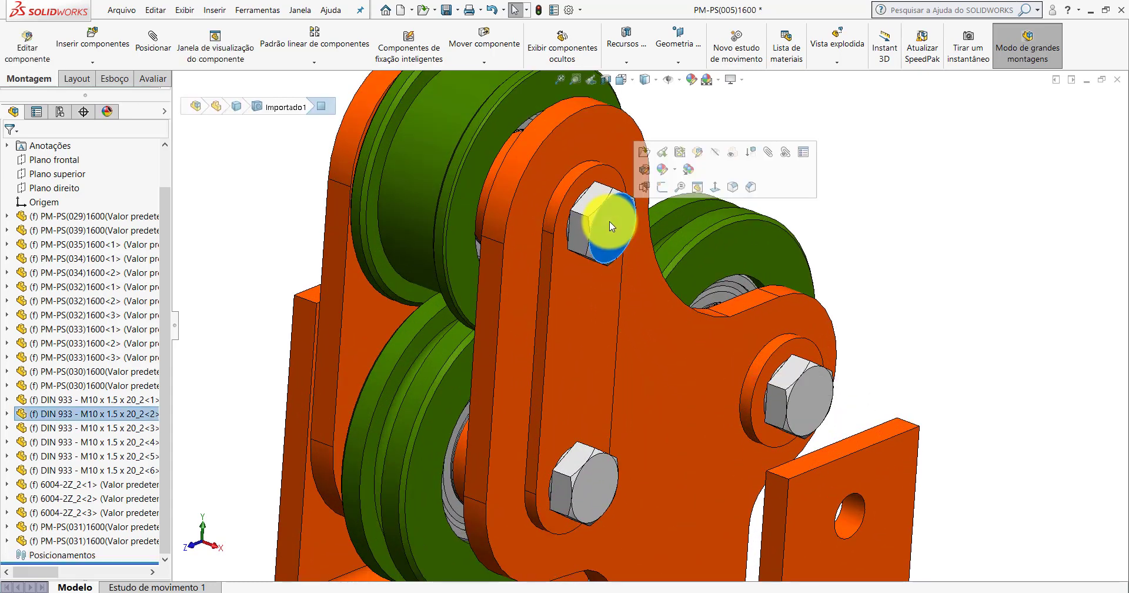
{"action": "left_click", "coordinate": [869, 202]}
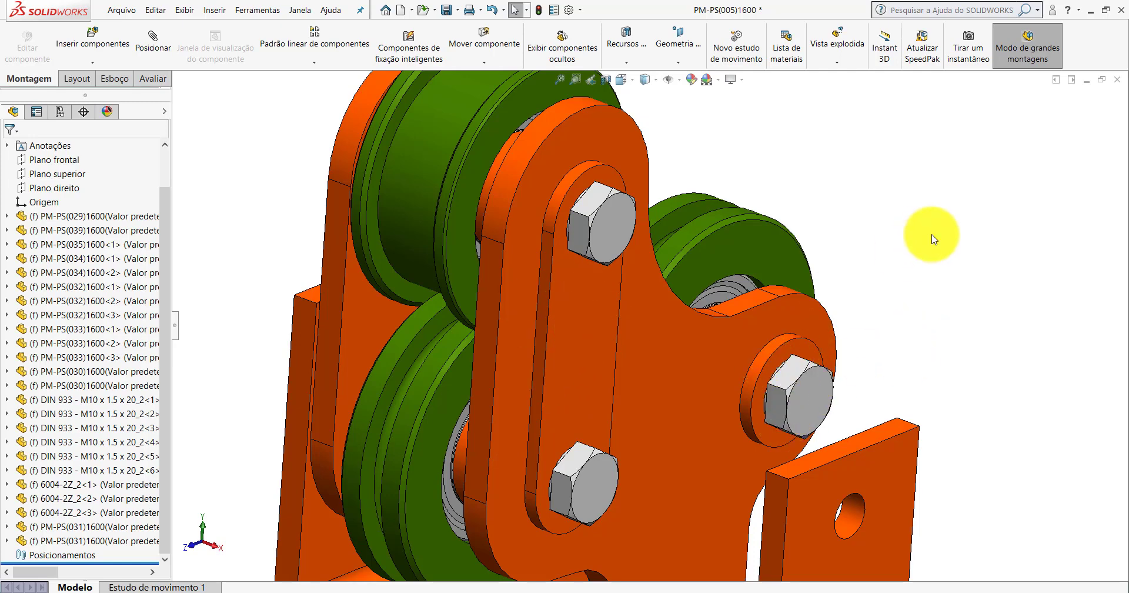
{"action": "left_click", "coordinate": [607, 236]}
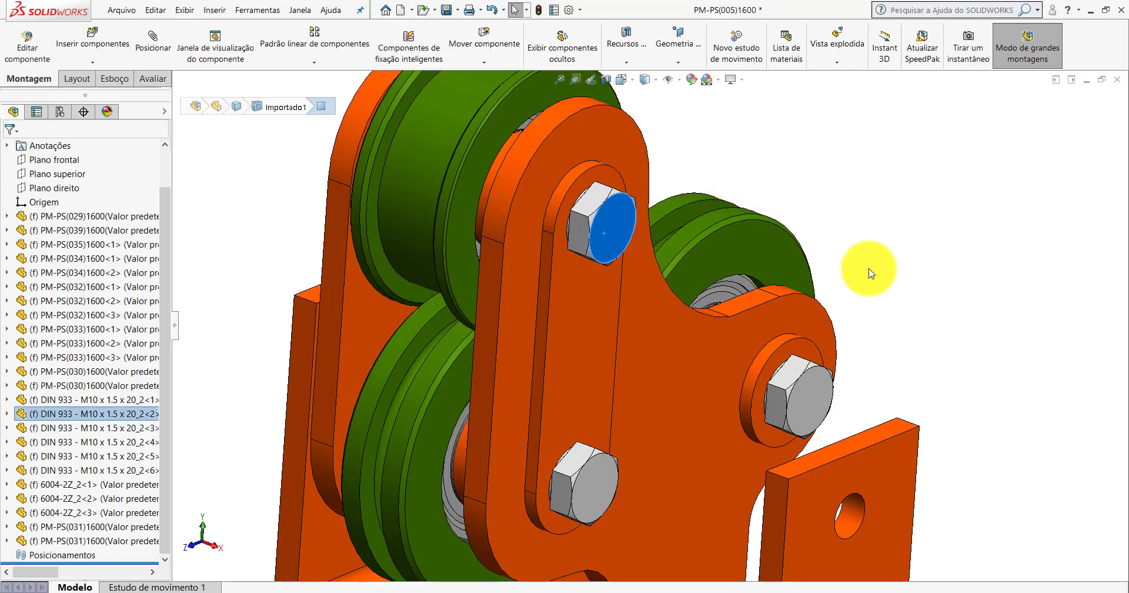
{"action": "left_click", "coordinate": [804, 415]}
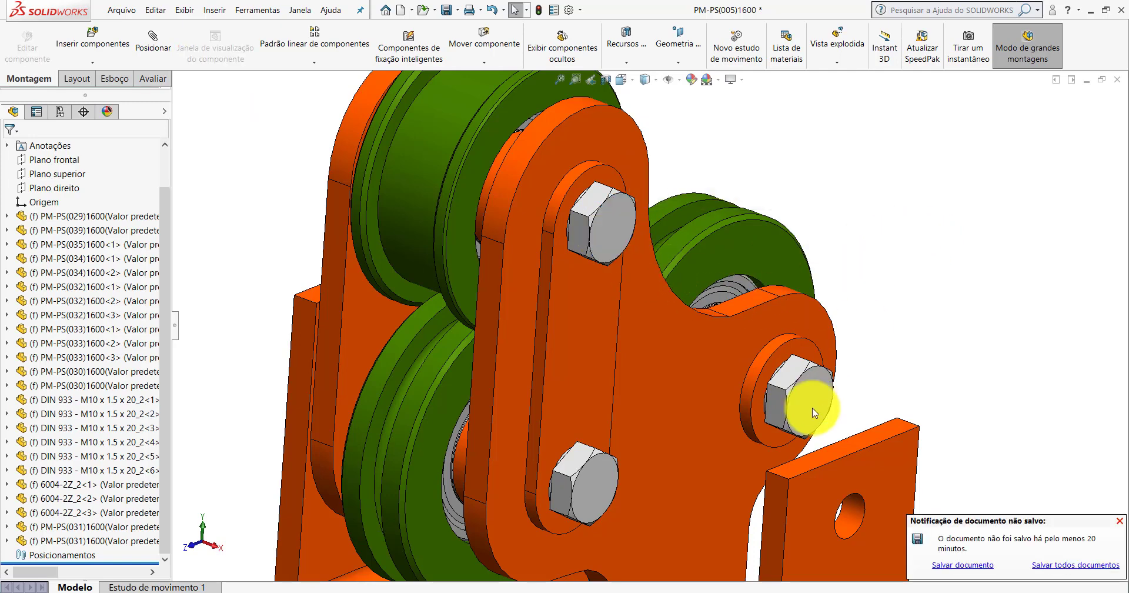
{"action": "left_click", "coordinate": [603, 482]}
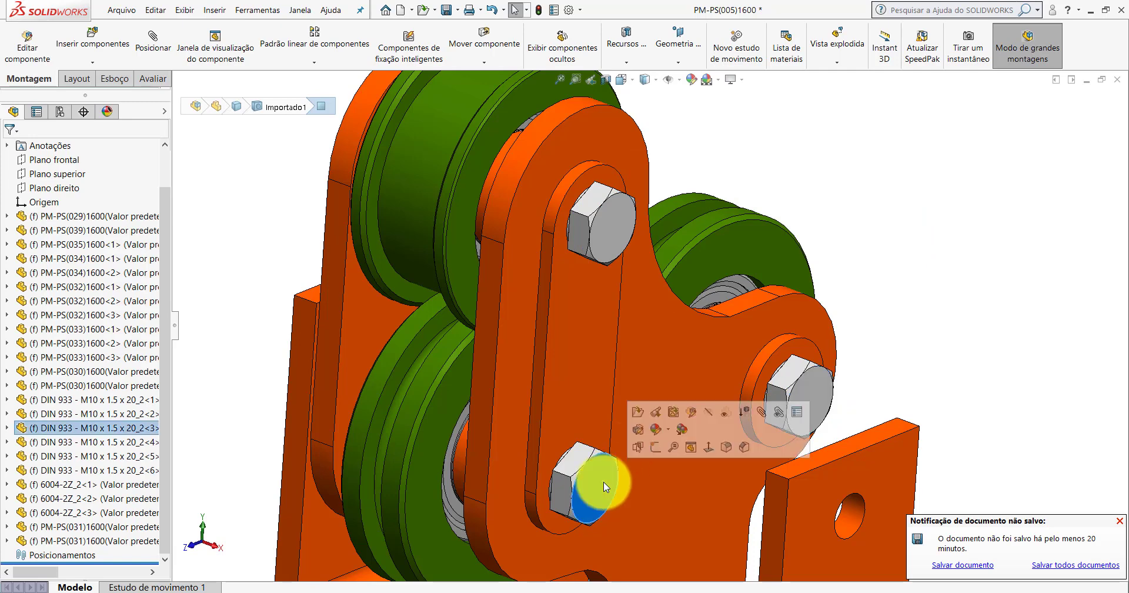
{"action": "left_click", "coordinate": [491, 544]}
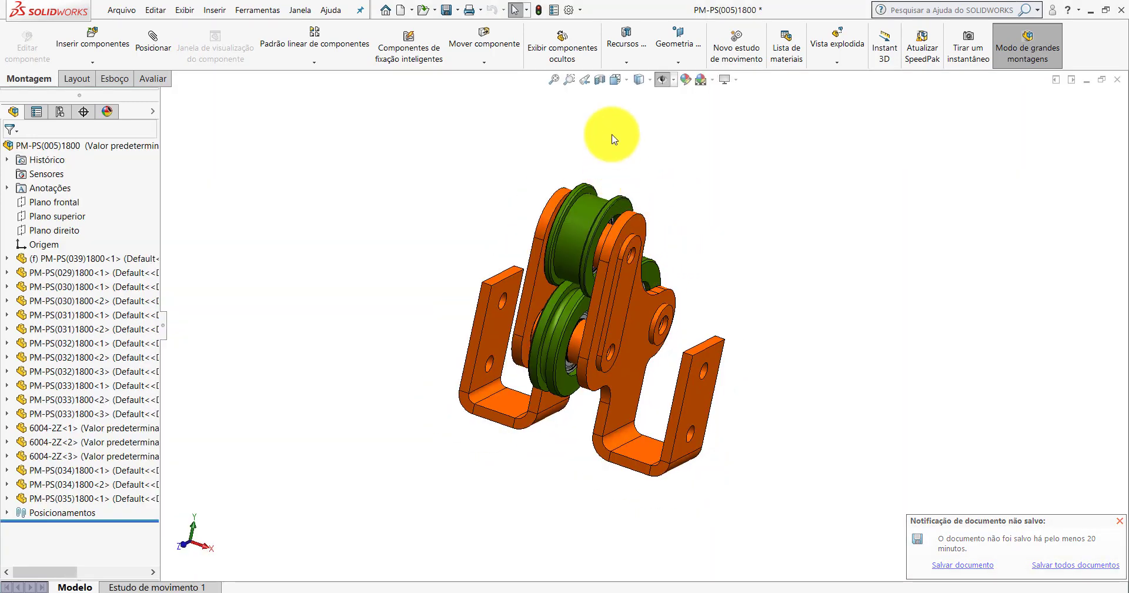
Set the assembly view to Isometric.
{"action": "left_click", "coordinate": [615, 79]}
{"action": "left_click", "coordinate": [682, 112]}
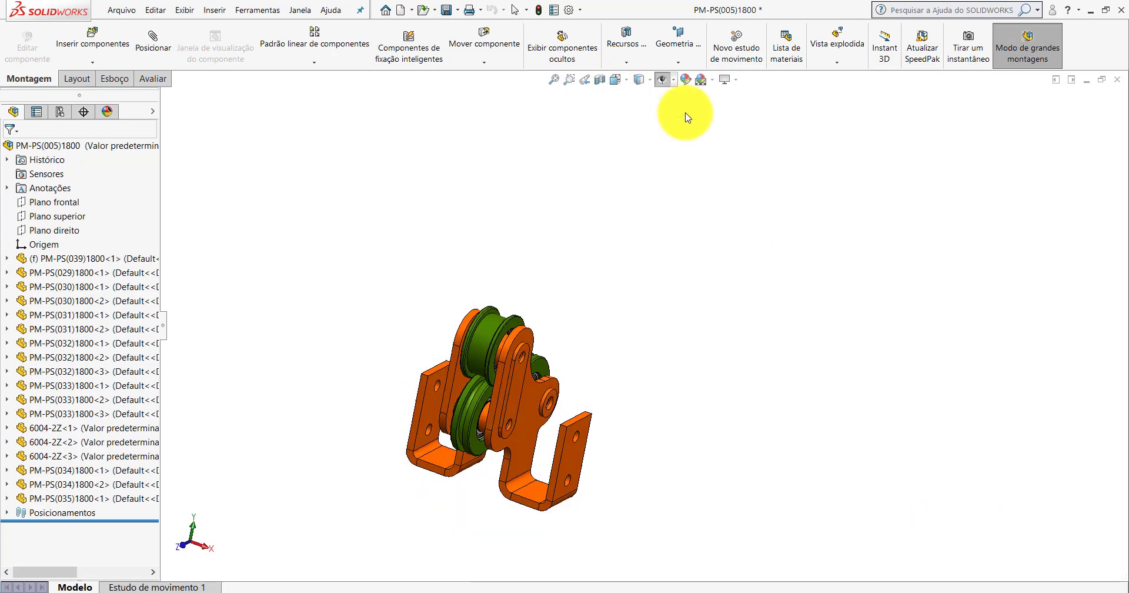
{"action": "scroll", "coordinate": [638, 298], "scroll_direction": "down", "scroll_amount": 3}
Insert the DIN 933 - M10 x 1.5 x 20 bolt from the Componentes folder beside the bracket.
{"action": "left_click", "coordinate": [127, 57]}
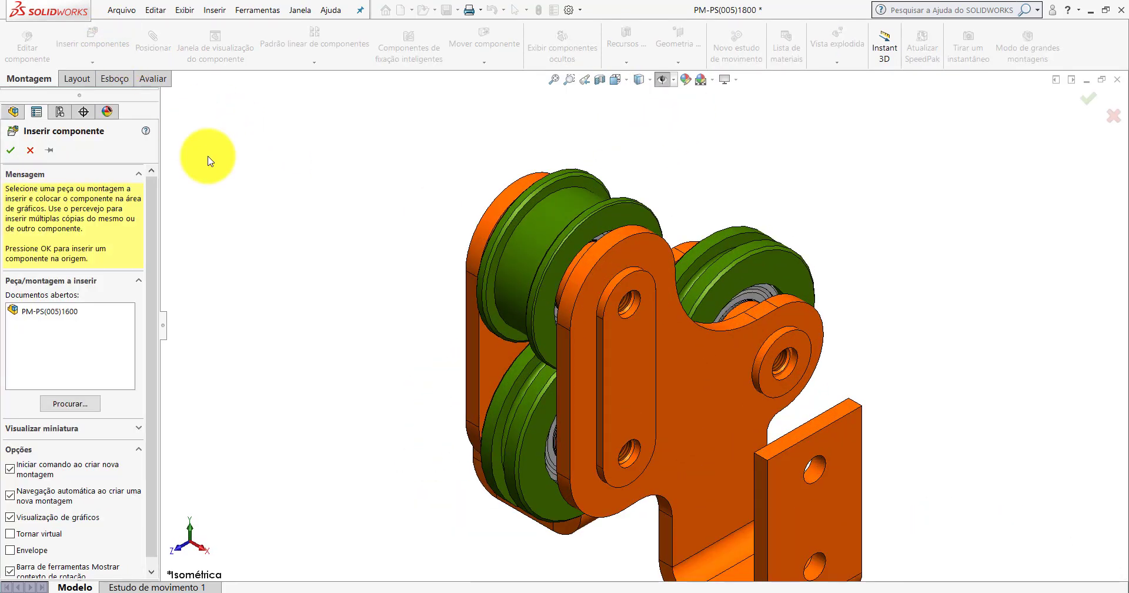
{"action": "left_click", "coordinate": [65, 404]}
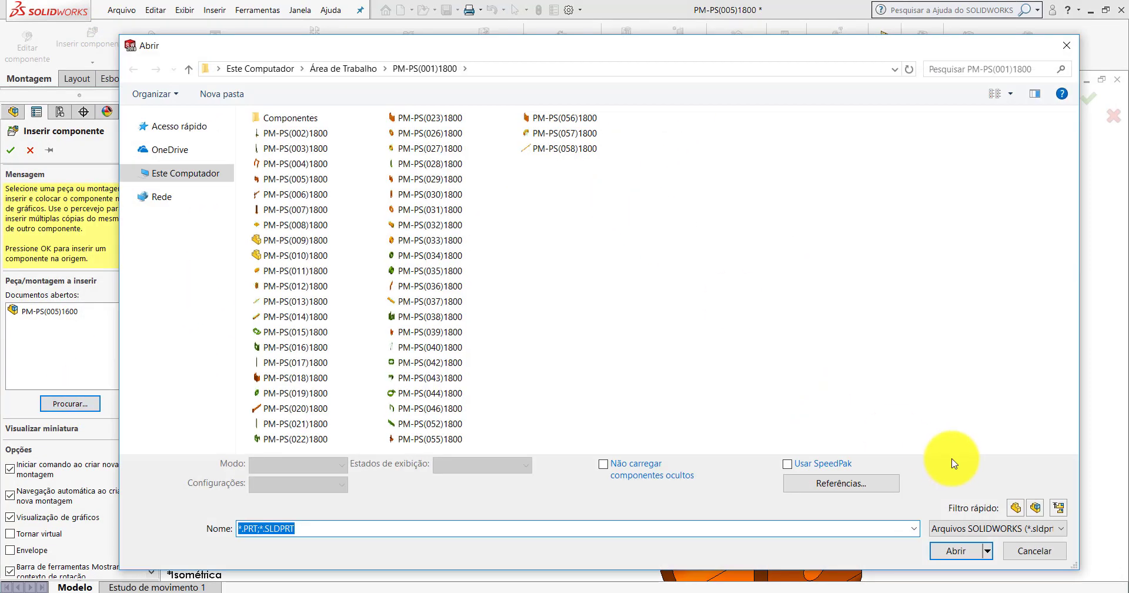
{"action": "double_click", "coordinate": [276, 121]}
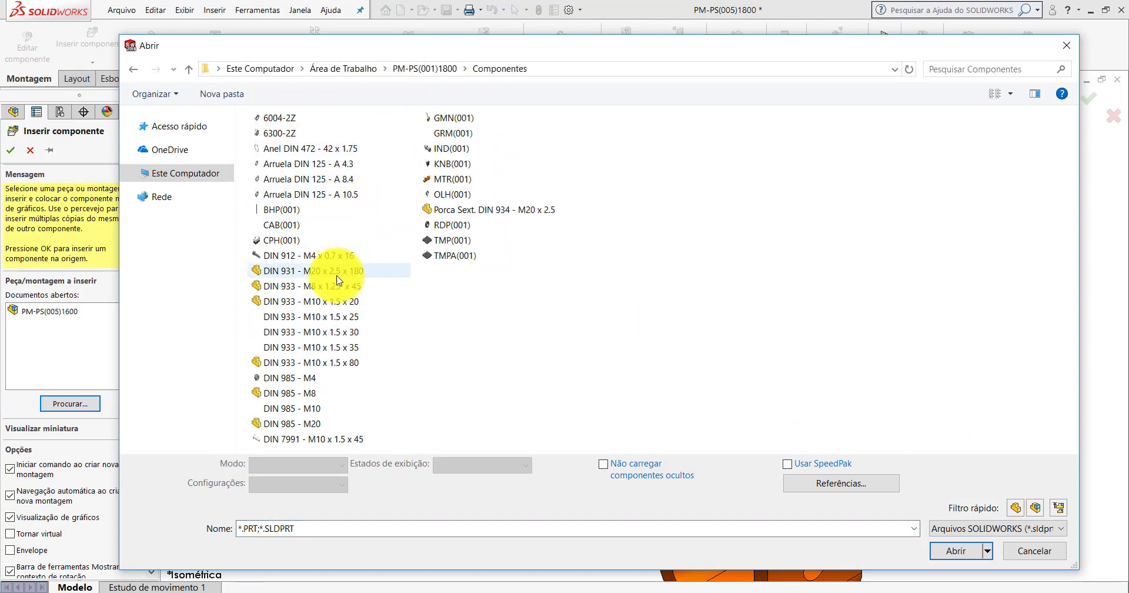
{"action": "double_click", "coordinate": [313, 304]}
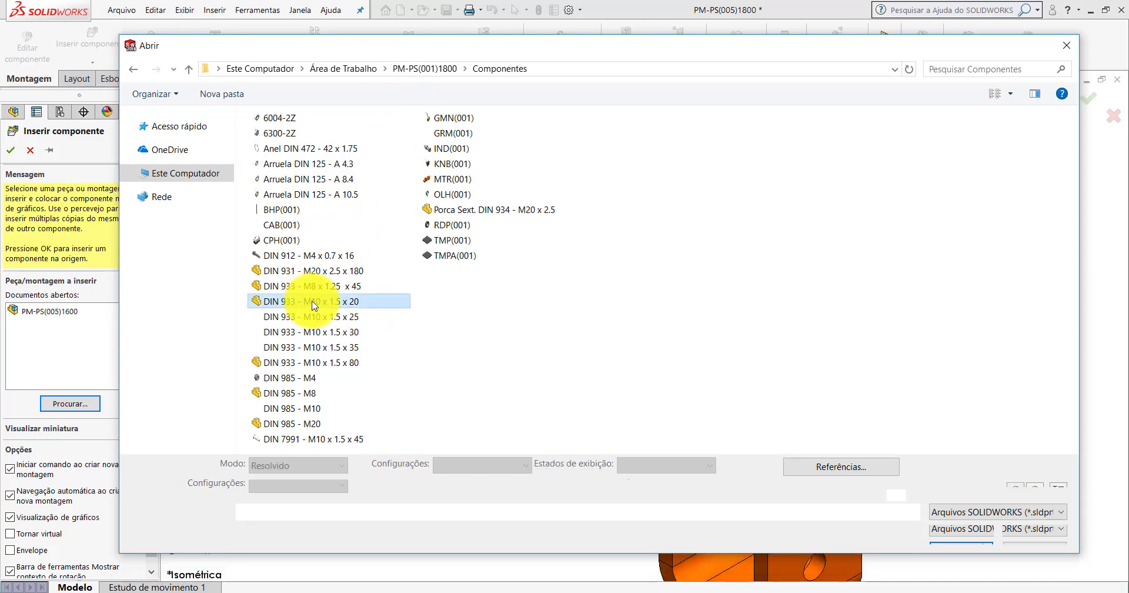
{"action": "scroll", "coordinate": [584, 303], "scroll_direction": "down", "scroll_amount": 3}
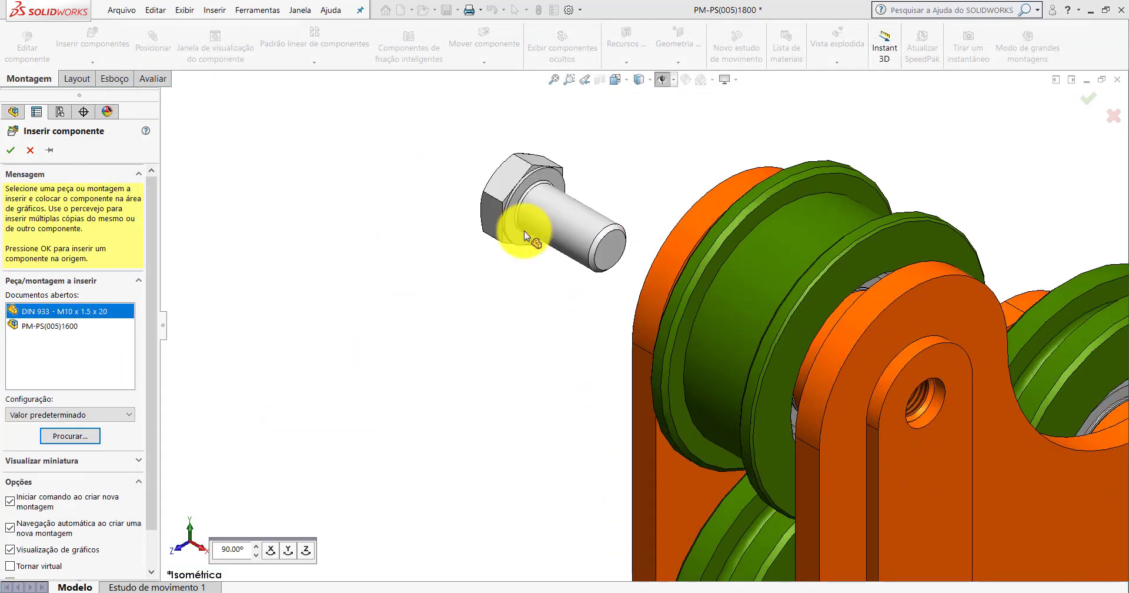
{"action": "left_click", "coordinate": [534, 215]}
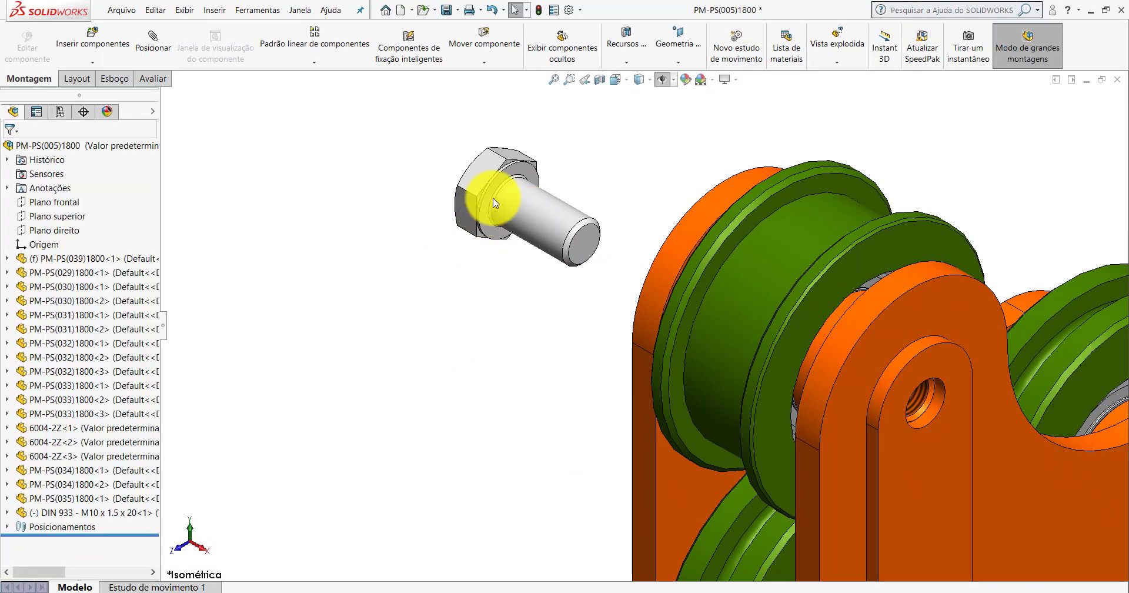
{"action": "scroll", "coordinate": [588, 247], "scroll_direction": "up", "scroll_amount": 3}
{"action": "scroll", "coordinate": [475, 283], "scroll_direction": "down", "scroll_amount": 2}
{"action": "scroll", "coordinate": [475, 282], "scroll_direction": "down", "scroll_amount": 2}
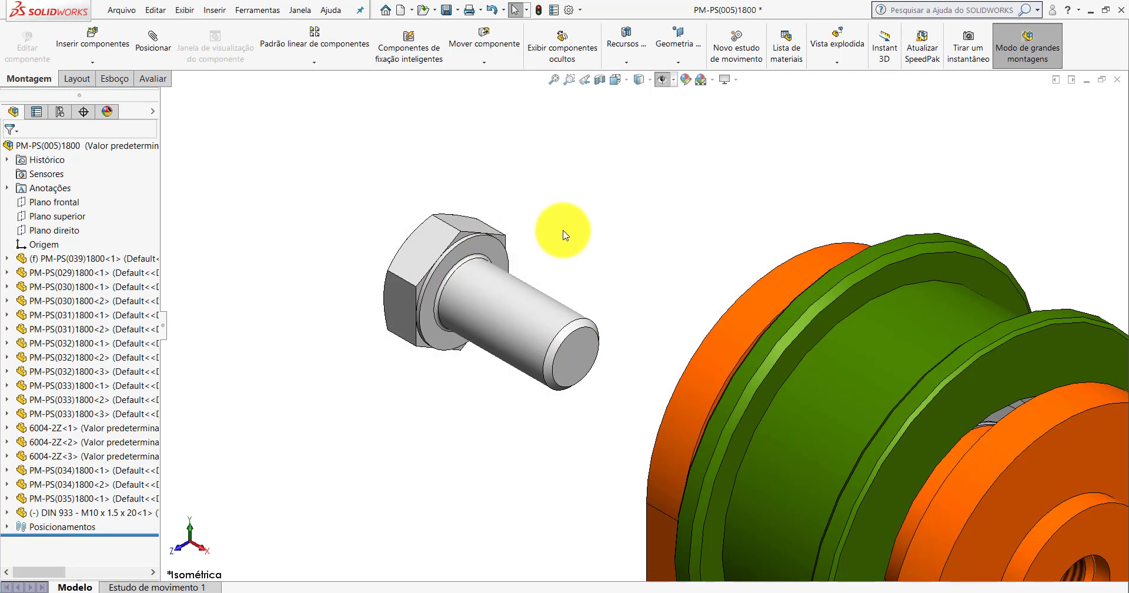
Mate the bolt's shank concentric with the orange plate's upper hole.
{"action": "left_click", "coordinate": [150, 49]}
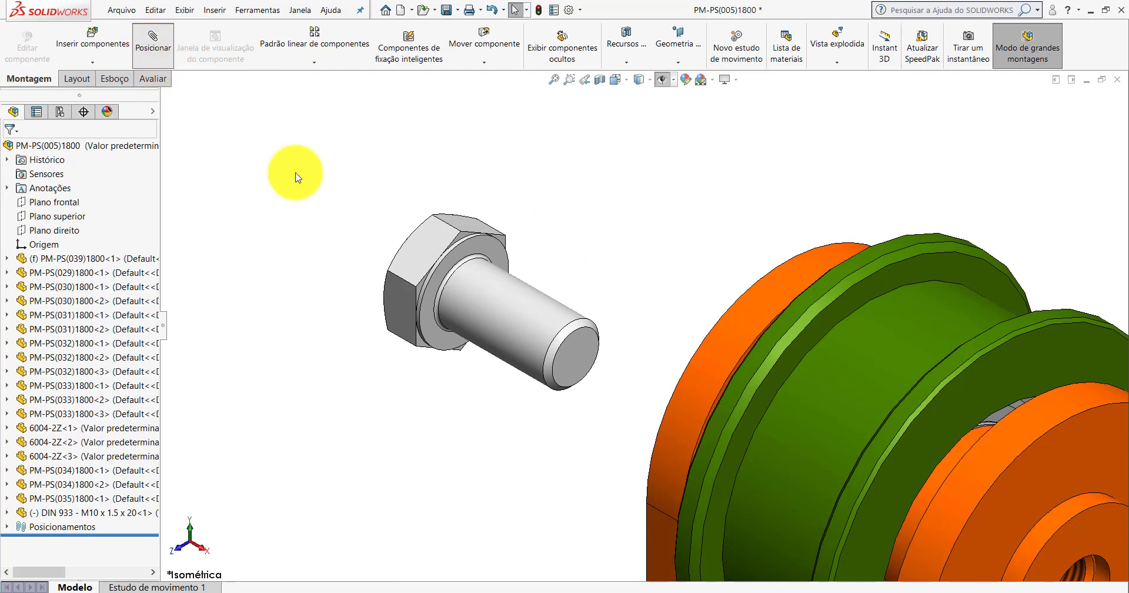
{"action": "left_click", "coordinate": [569, 338]}
{"action": "scroll", "coordinate": [661, 345], "scroll_direction": "up", "scroll_amount": 3}
{"action": "middle_click_drag", "start_coordinate": [661, 345], "coordinate": [756, 270]}
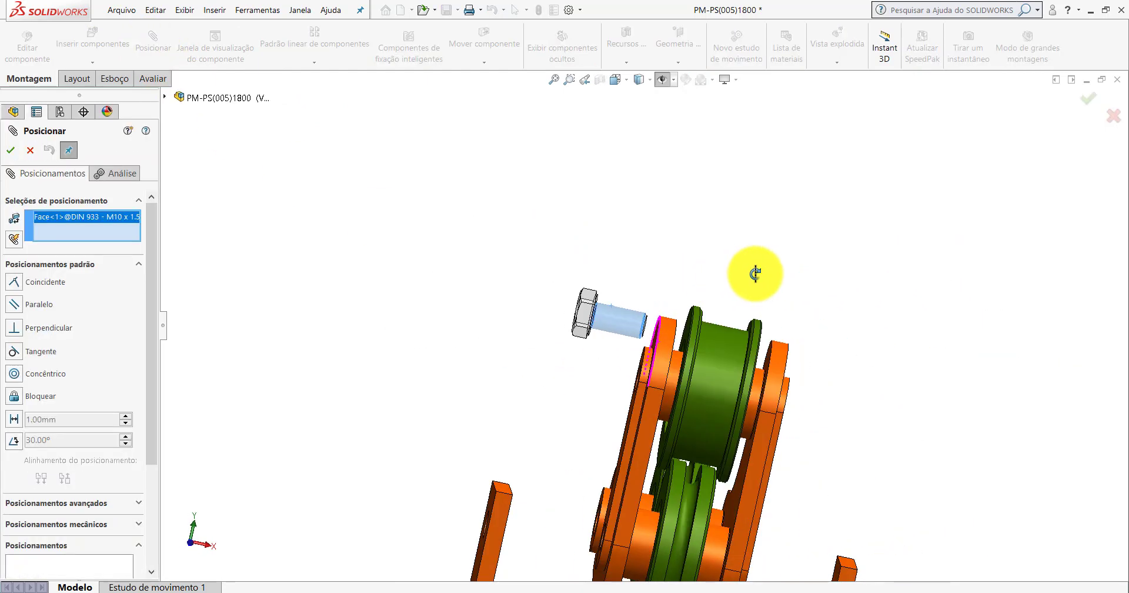
{"action": "scroll", "coordinate": [606, 447], "scroll_direction": "up", "scroll_amount": 2}
{"action": "scroll", "coordinate": [631, 386], "scroll_direction": "up", "scroll_amount": 3}
{"action": "scroll", "coordinate": [618, 267], "scroll_direction": "up", "scroll_amount": 3}
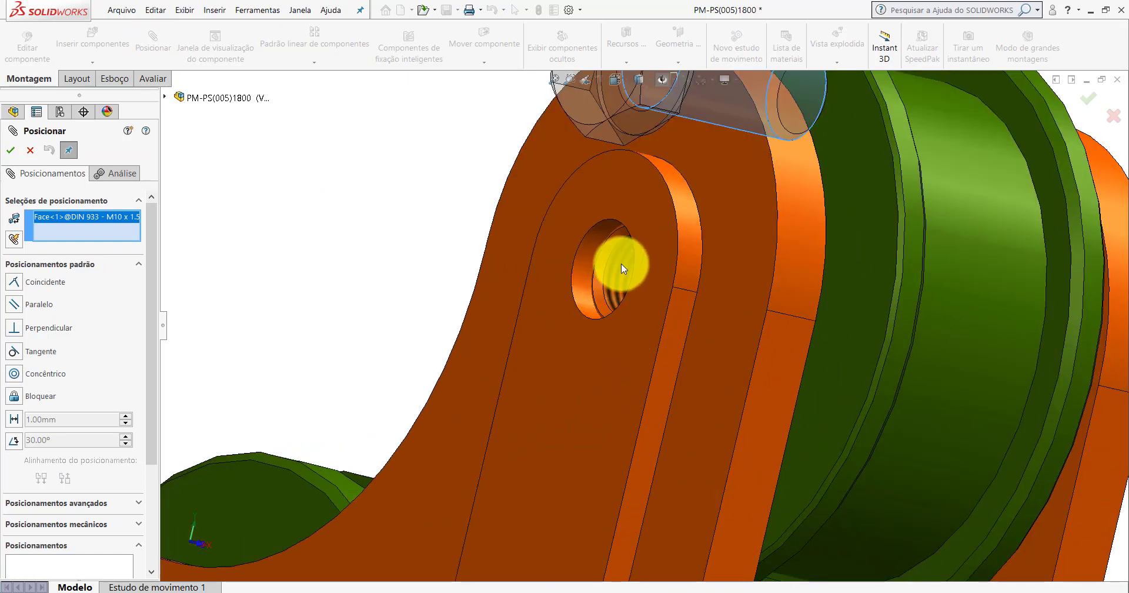
{"action": "left_click", "coordinate": [621, 264]}
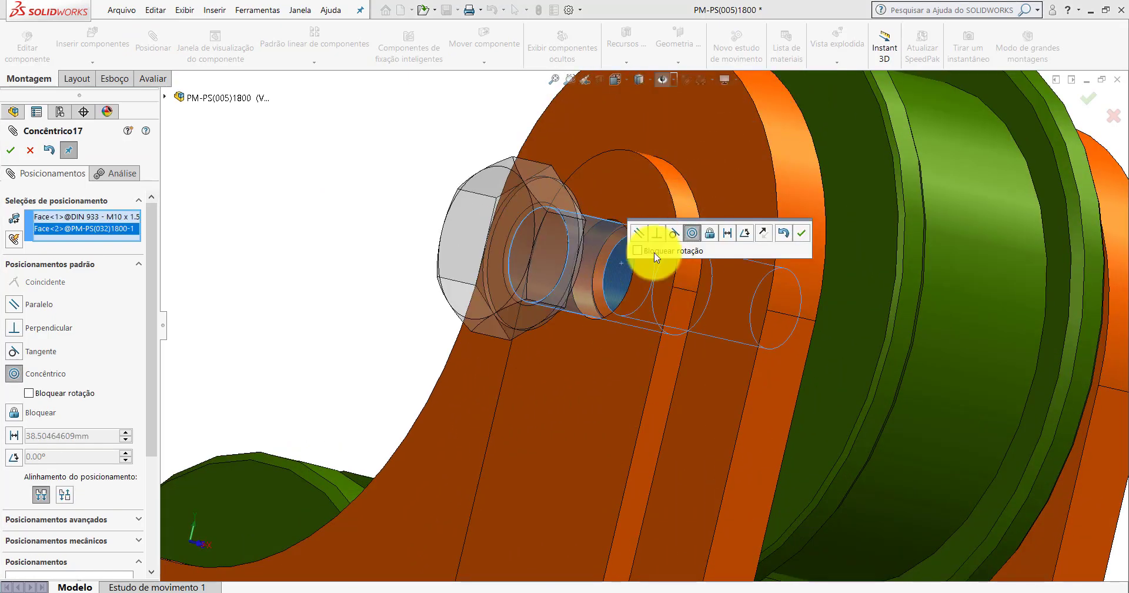
{"action": "left_click", "coordinate": [801, 232]}
Mate the underside of the bolt head coincident with the plate face around the hole.
{"action": "left_click", "coordinate": [628, 178]}
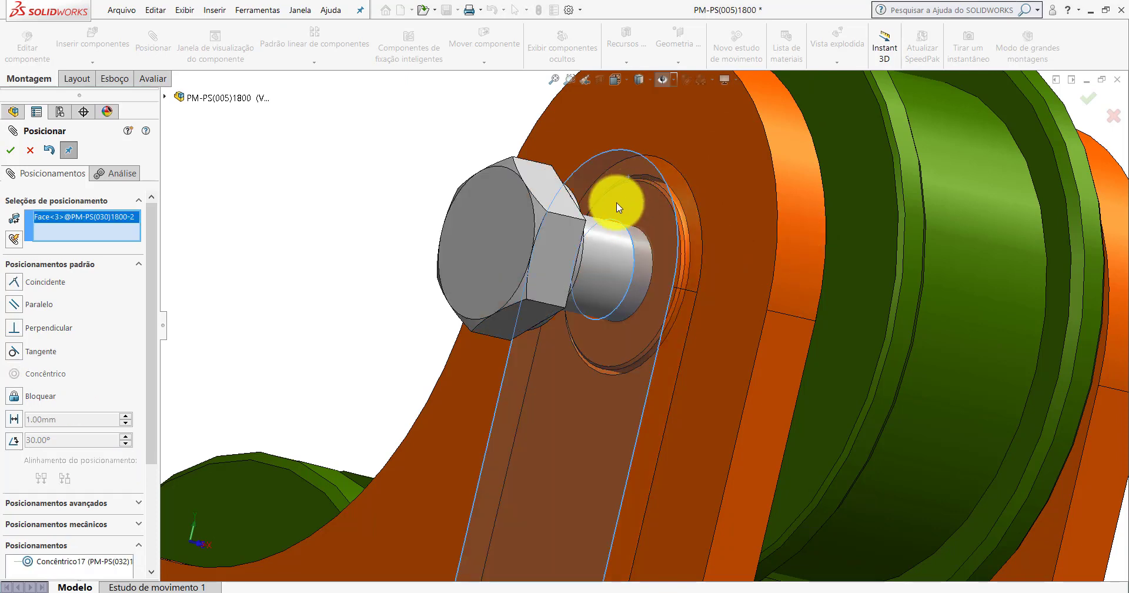
{"action": "middle_click_drag", "start_coordinate": [616, 202], "coordinate": [510, 219]}
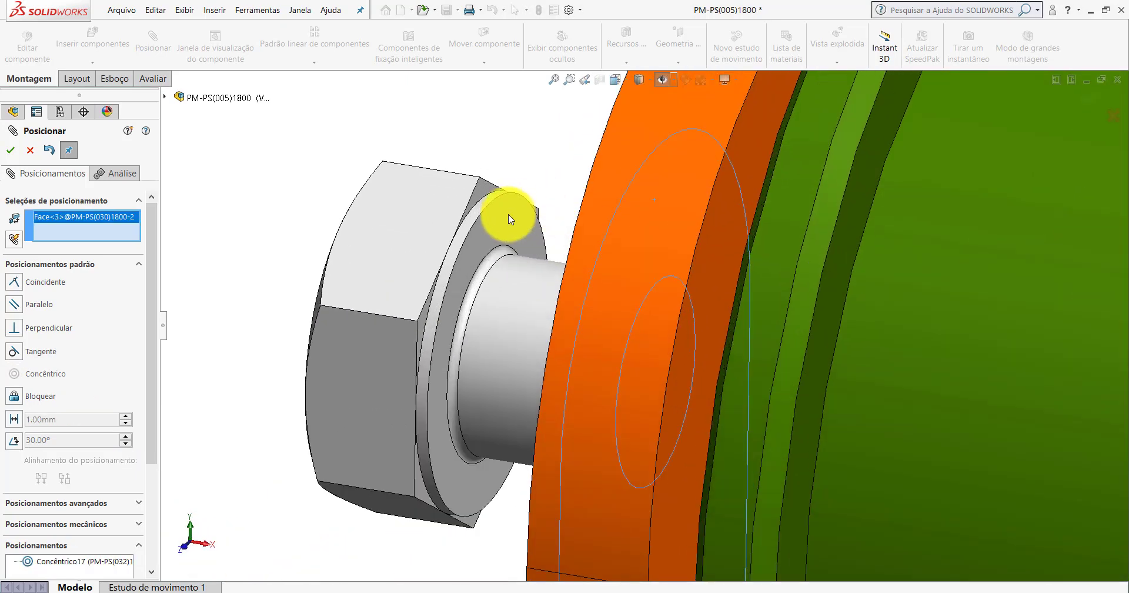
{"action": "left_click", "coordinate": [509, 220]}
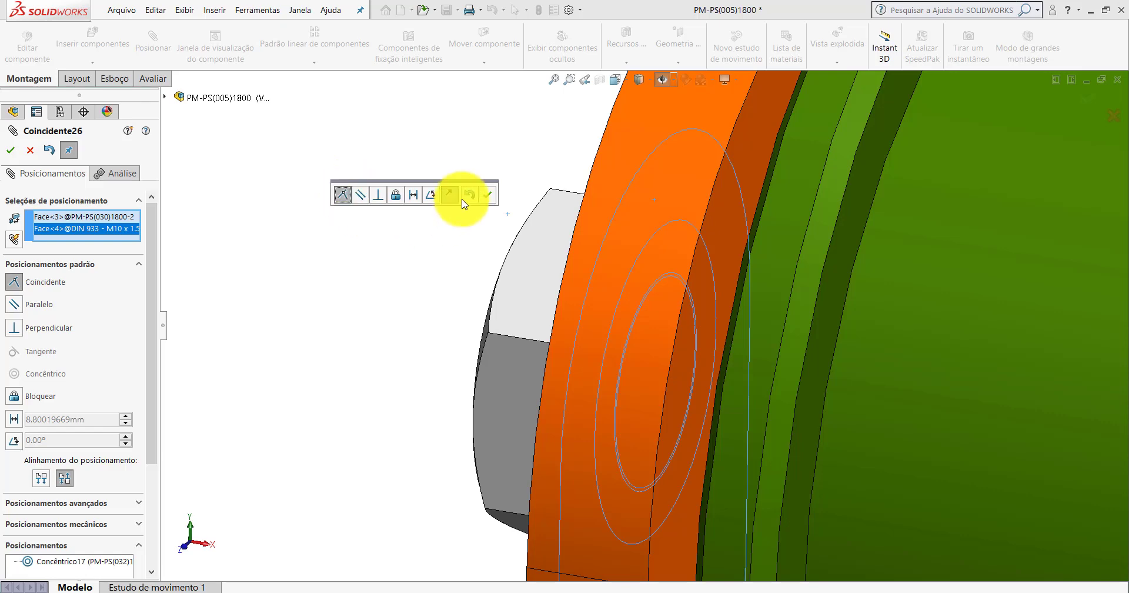
{"action": "left_click", "coordinate": [488, 194]}
Make a flat of the bolt's hex head perpendicular to the plate's edge face.
{"action": "scroll", "coordinate": [592, 247], "scroll_direction": "up", "scroll_amount": 4}
{"action": "mouse_move", "coordinate": [619, 325]}
{"action": "middle_mouse_down"}
{"action": "mouse_move", "coordinate": [728, 330]}
{"action": "mouse_move", "coordinate": [669, 351]}
{"action": "middle_mouse_up"}
{"action": "left_click", "coordinate": [616, 347]}
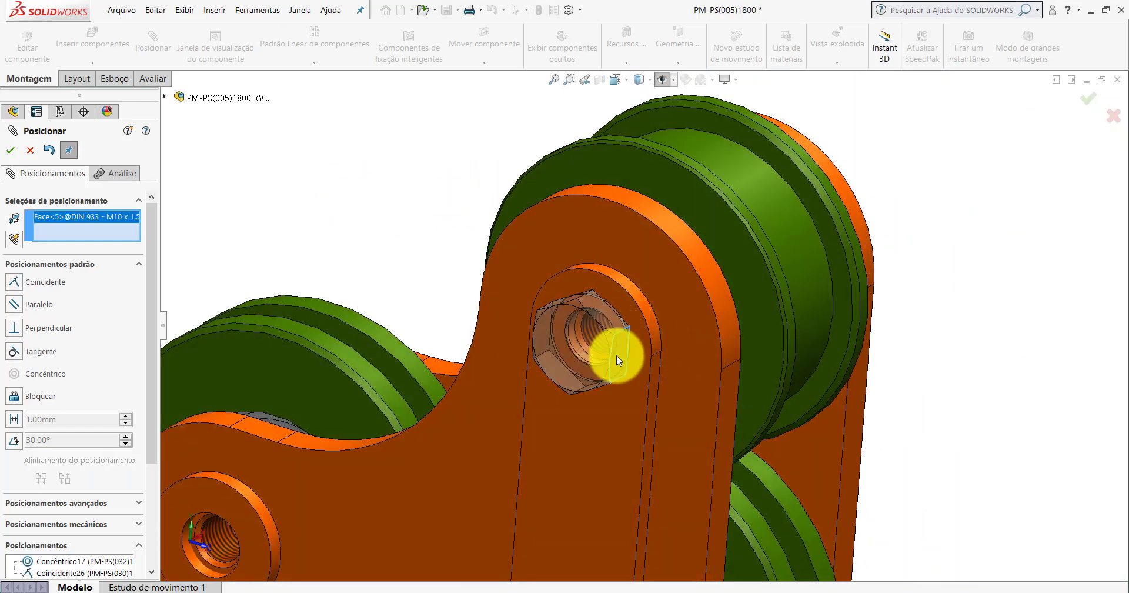
{"action": "scroll", "coordinate": [664, 365], "scroll_direction": "up", "scroll_amount": 2}
{"action": "scroll", "coordinate": [663, 365], "scroll_direction": "down", "scroll_amount": 3}
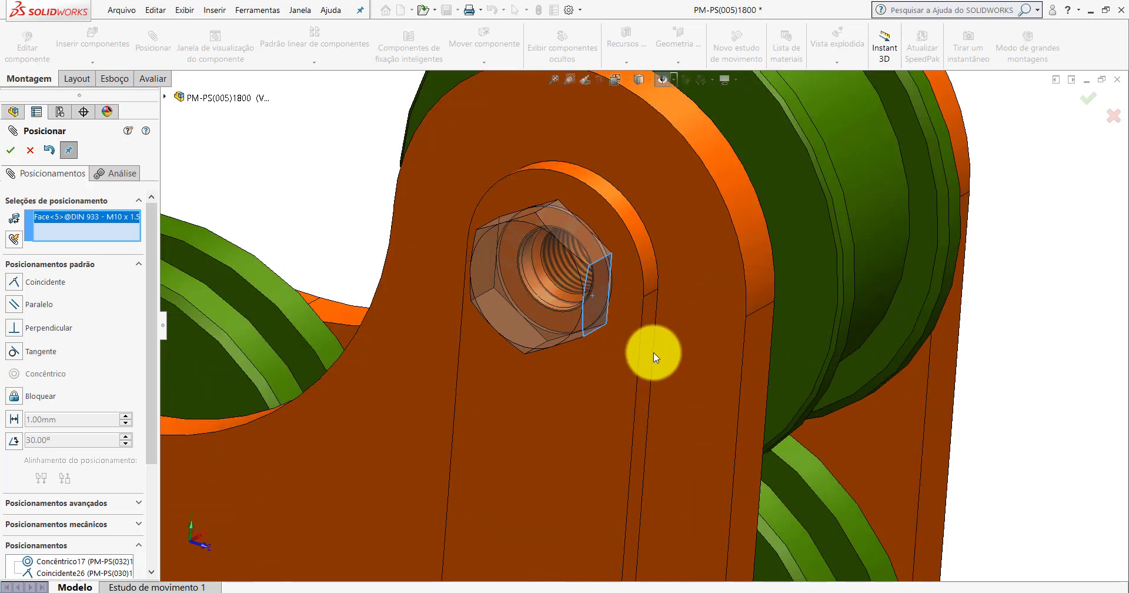
{"action": "left_click", "coordinate": [646, 319]}
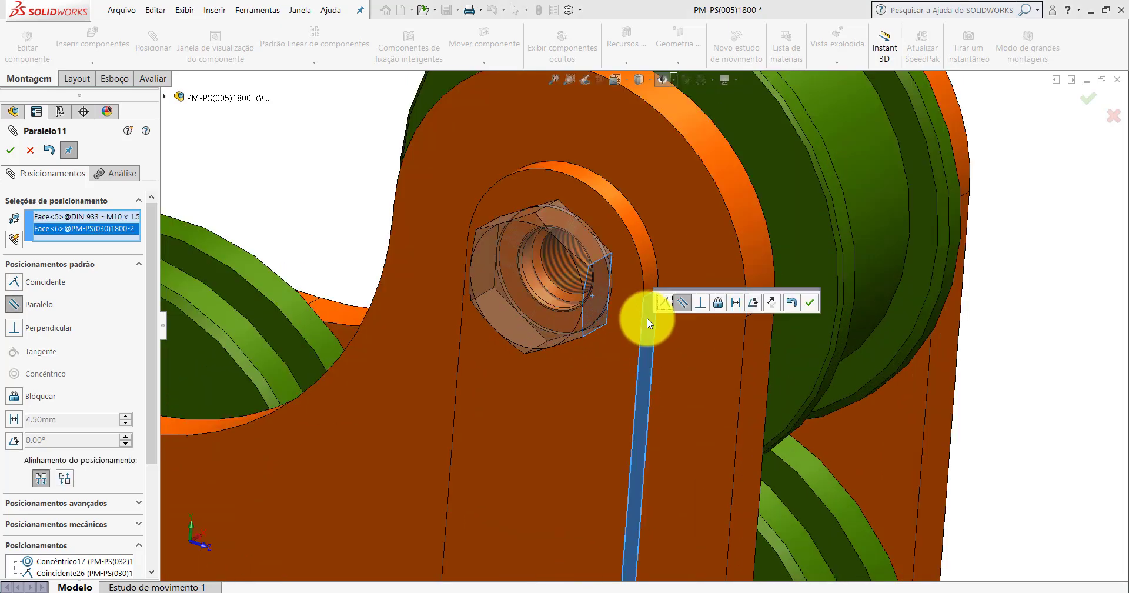
{"action": "left_click", "coordinate": [700, 303]}
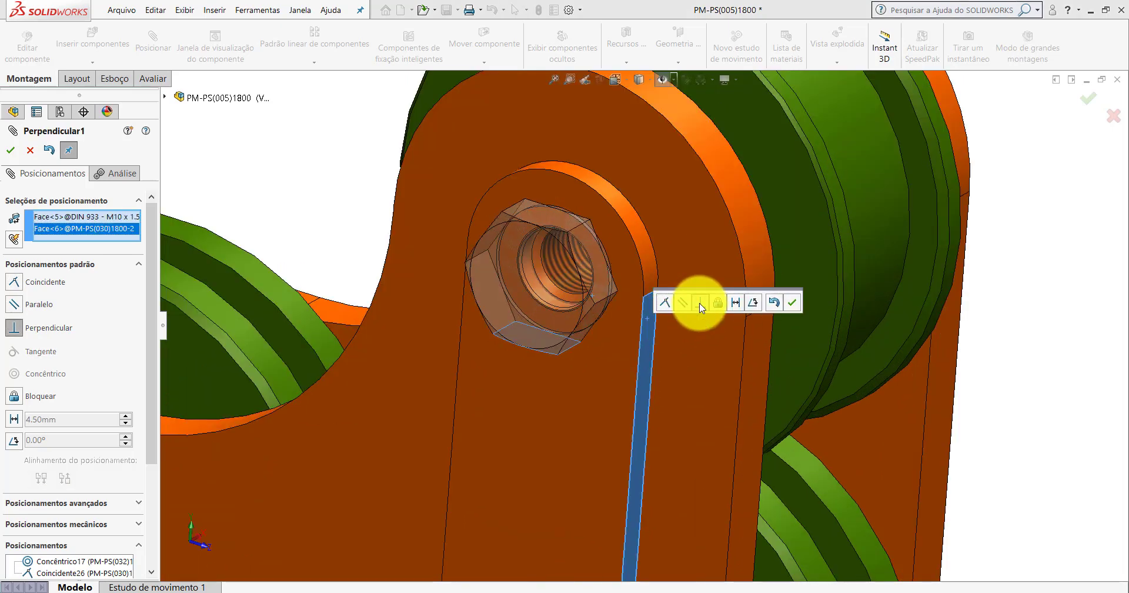
{"action": "left_click", "coordinate": [809, 302]}
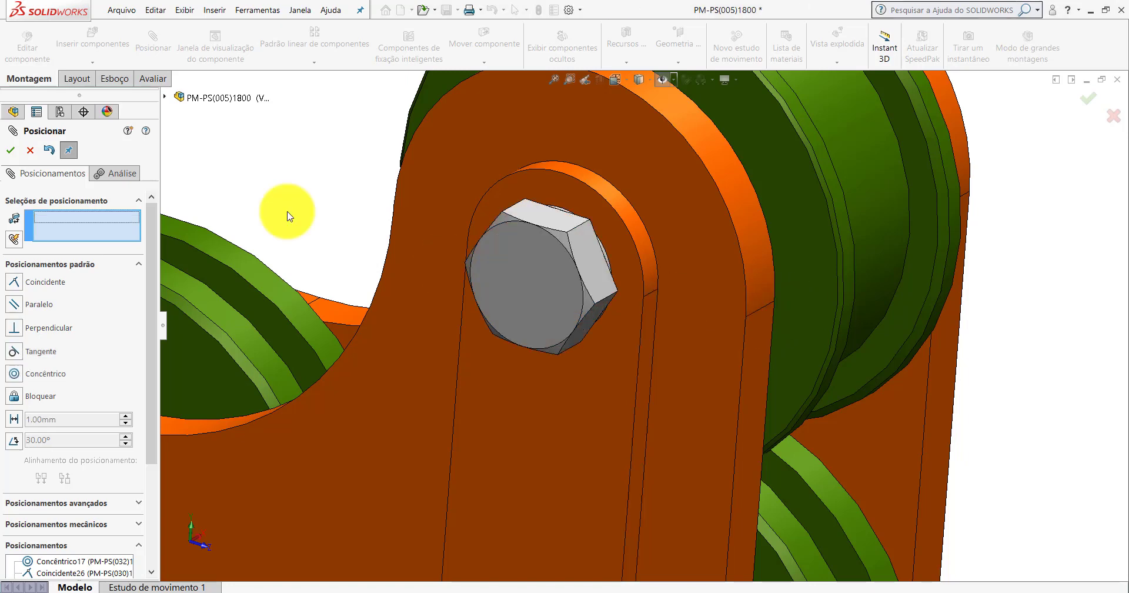
{"action": "left_click", "coordinate": [29, 151]}
{"action": "scroll", "coordinate": [633, 264], "scroll_direction": "up", "scroll_amount": 10}
Add a second DIN 933 M10 bolt to the bracket assembly.
{"action": "scroll", "coordinate": [640, 332], "scroll_direction": "down", "scroll_amount": 3}
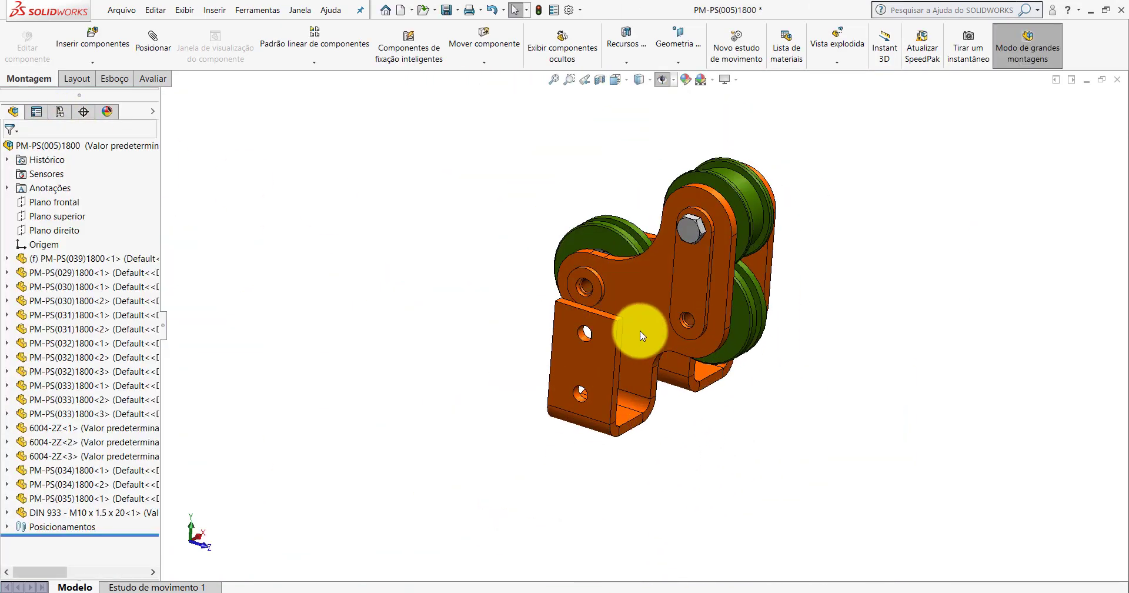
{"action": "mouse_move", "coordinate": [639, 330]}
{"action": "middle_mouse_down"}
{"action": "mouse_move", "coordinate": [585, 262]}
{"action": "mouse_move", "coordinate": [597, 320]}
{"action": "mouse_move", "coordinate": [625, 270]}
{"action": "middle_mouse_up"}
{"action": "scroll", "coordinate": [627, 270], "scroll_direction": "down", "scroll_amount": 3}
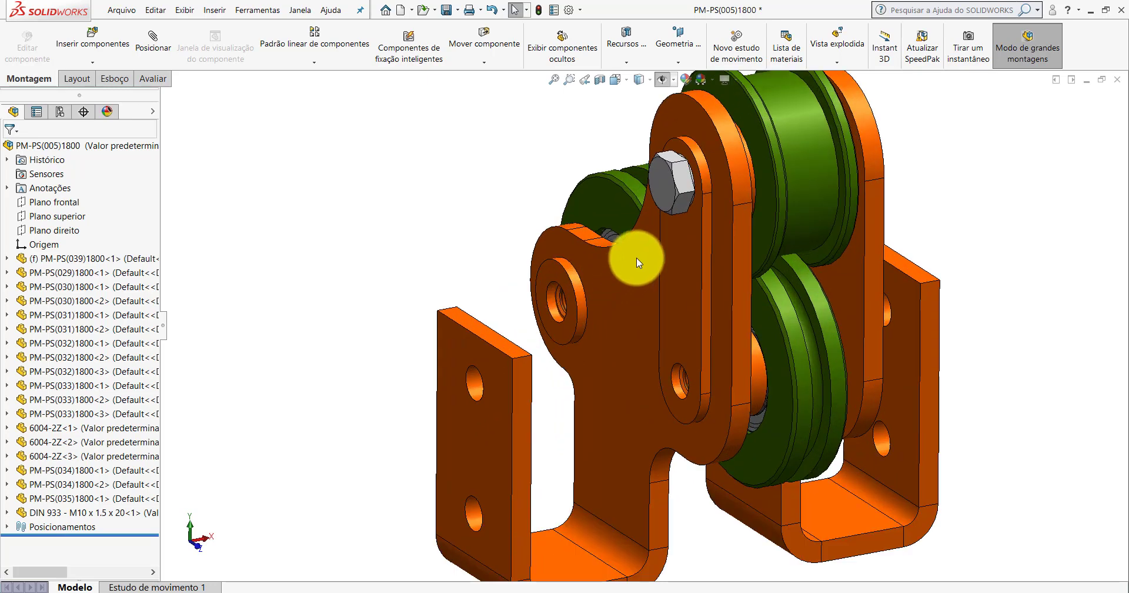
{"action": "left_click_drag", "start_coordinate": [661, 181], "coordinate": [281, 276], "text": "ctrl"}
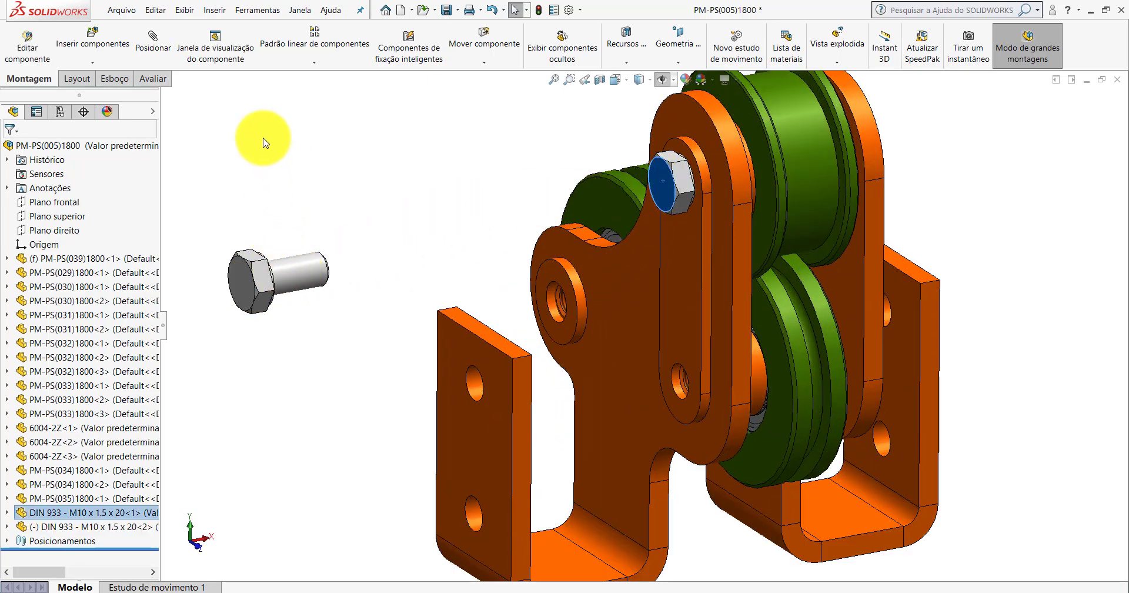
Mate the bolt shank concentric with the link plate's lower hole.
{"action": "left_click", "coordinate": [153, 40]}
{"action": "left_click", "coordinate": [296, 276]}
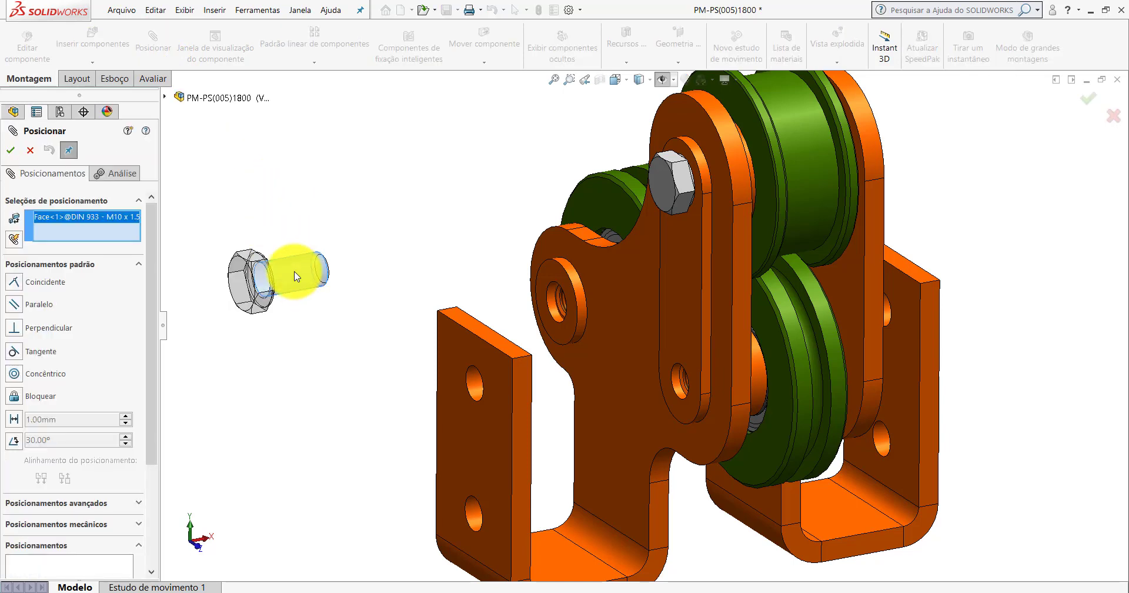
{"action": "scroll", "coordinate": [676, 353], "scroll_direction": "down", "scroll_amount": 3}
{"action": "scroll", "coordinate": [627, 351], "scroll_direction": "down", "scroll_amount": 2}
{"action": "left_click", "coordinate": [626, 348]}
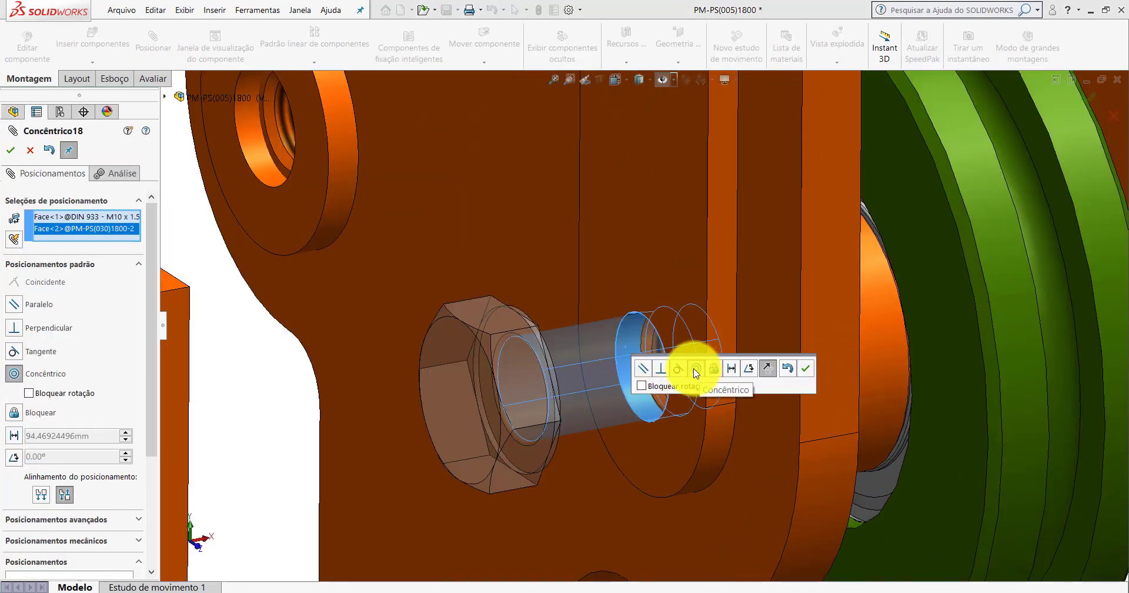
{"action": "left_click", "coordinate": [803, 369]}
Add a Coincident mate seating the bolt head's underside flush on the plate face.
{"action": "scroll", "coordinate": [618, 349], "scroll_direction": "up", "scroll_amount": 3}
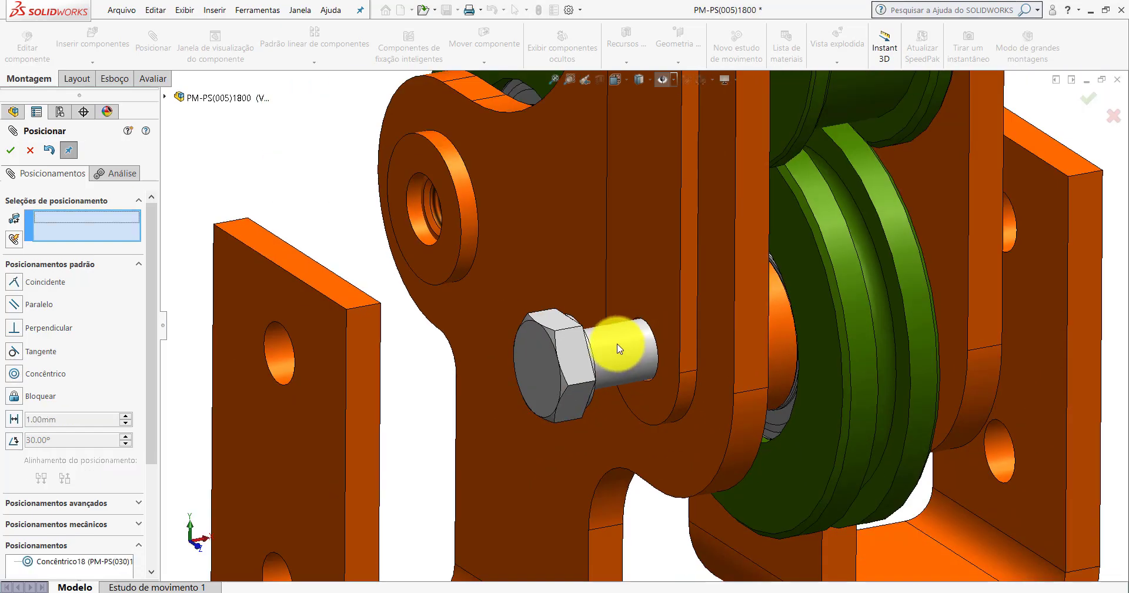
{"action": "scroll", "coordinate": [619, 349], "scroll_direction": "down", "scroll_amount": 2}
{"action": "left_click", "coordinate": [648, 245]}
{"action": "mouse_move", "coordinate": [649, 294]}
{"action": "middle_mouse_down"}
{"action": "mouse_move", "coordinate": [594, 241]}
{"action": "mouse_move", "coordinate": [568, 281]}
{"action": "middle_mouse_up"}
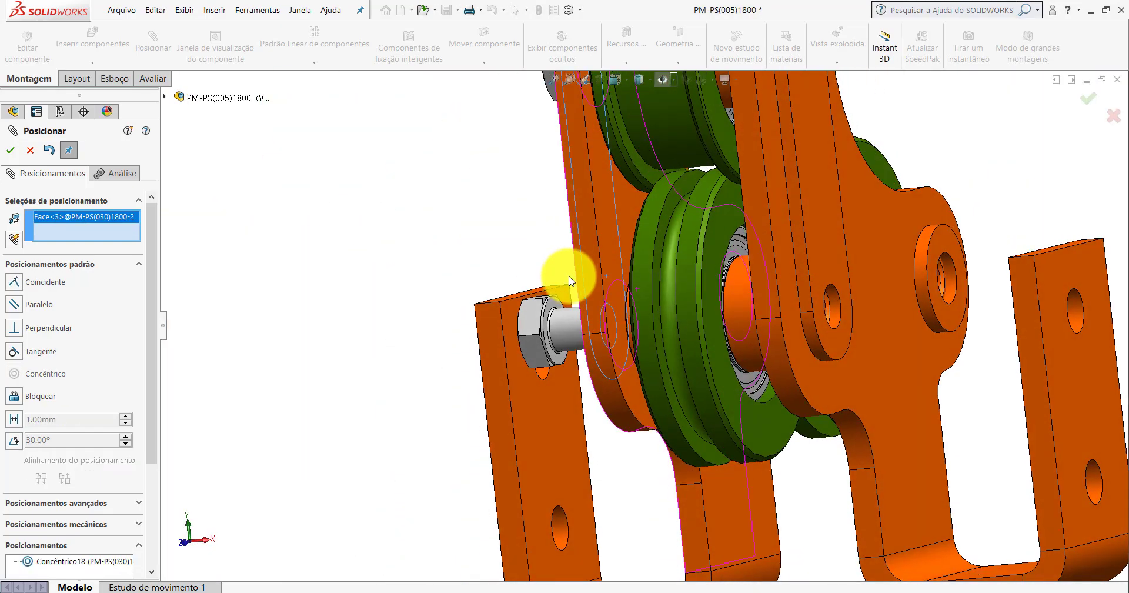
{"action": "scroll", "coordinate": [569, 281], "scroll_direction": "down", "scroll_amount": 2}
{"action": "scroll", "coordinate": [556, 307], "scroll_direction": "down", "scroll_amount": 2}
{"action": "left_click", "coordinate": [536, 299]}
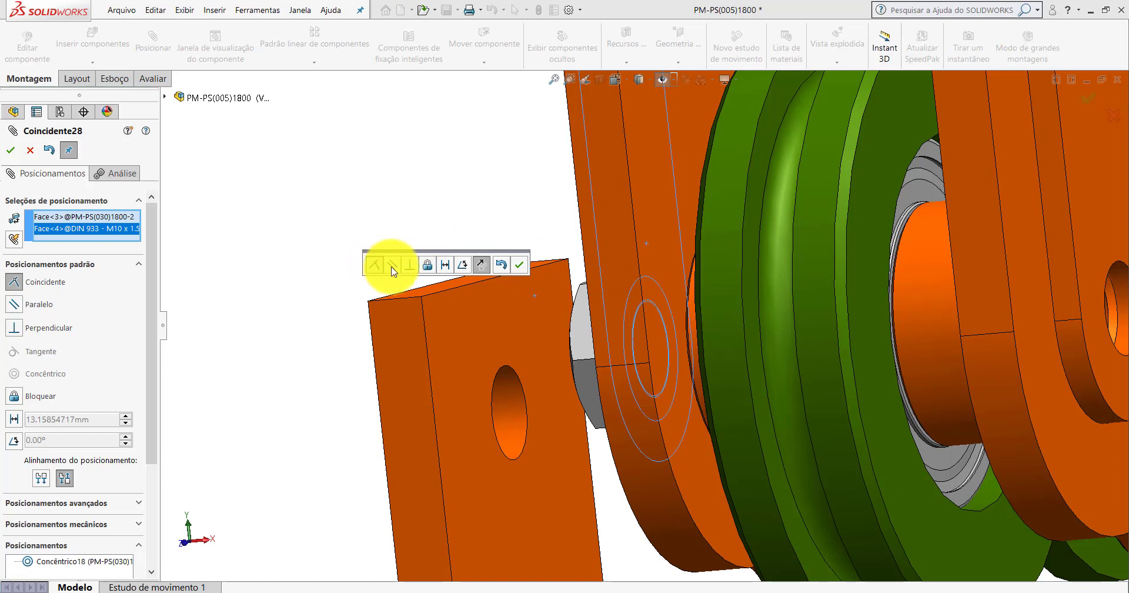
{"action": "left_click", "coordinate": [519, 265]}
Square the bolt hex with a Perpendicular mate to the narrow plate face, then close Mate.
{"action": "mouse_move", "coordinate": [525, 300]}
{"action": "middle_mouse_down"}
{"action": "mouse_move", "coordinate": [552, 333]}
{"action": "mouse_move", "coordinate": [605, 328]}
{"action": "mouse_move", "coordinate": [833, 361]}
{"action": "mouse_move", "coordinate": [821, 334]}
{"action": "middle_mouse_up"}
{"action": "scroll", "coordinate": [820, 333], "scroll_direction": "down", "scroll_amount": 3}
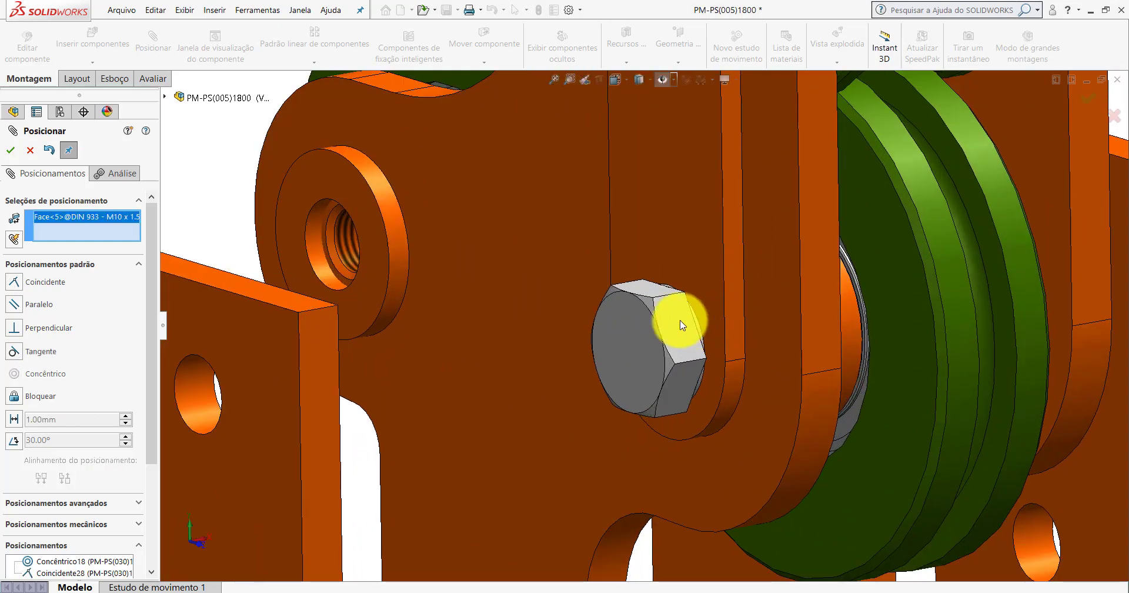
{"action": "key", "text": "alt"}
{"action": "left_click", "coordinate": [735, 251]}
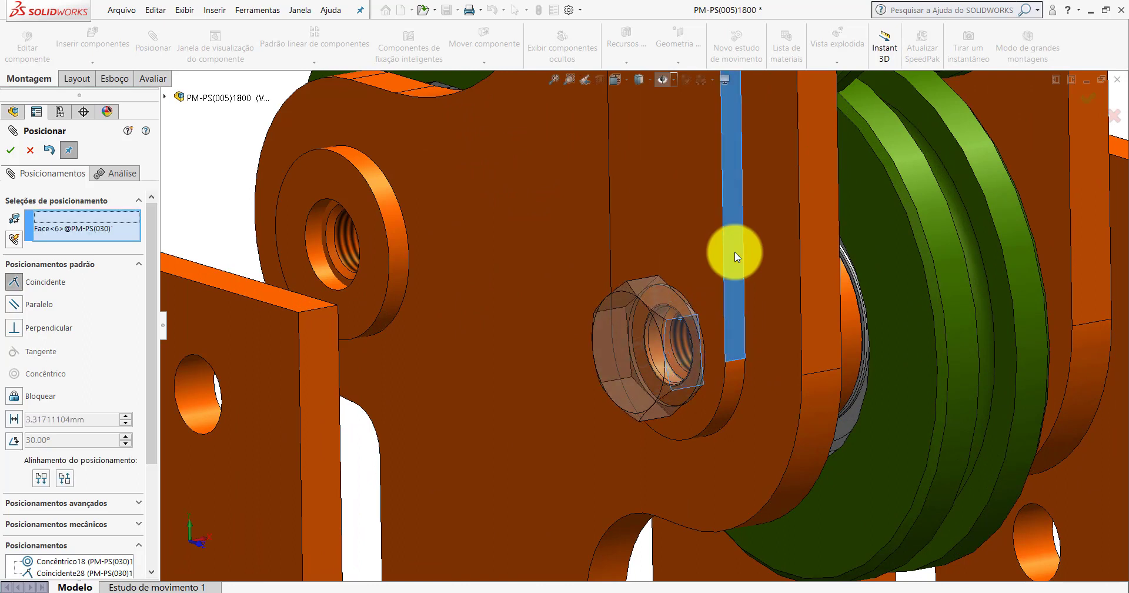
{"action": "left_click", "coordinate": [788, 238]}
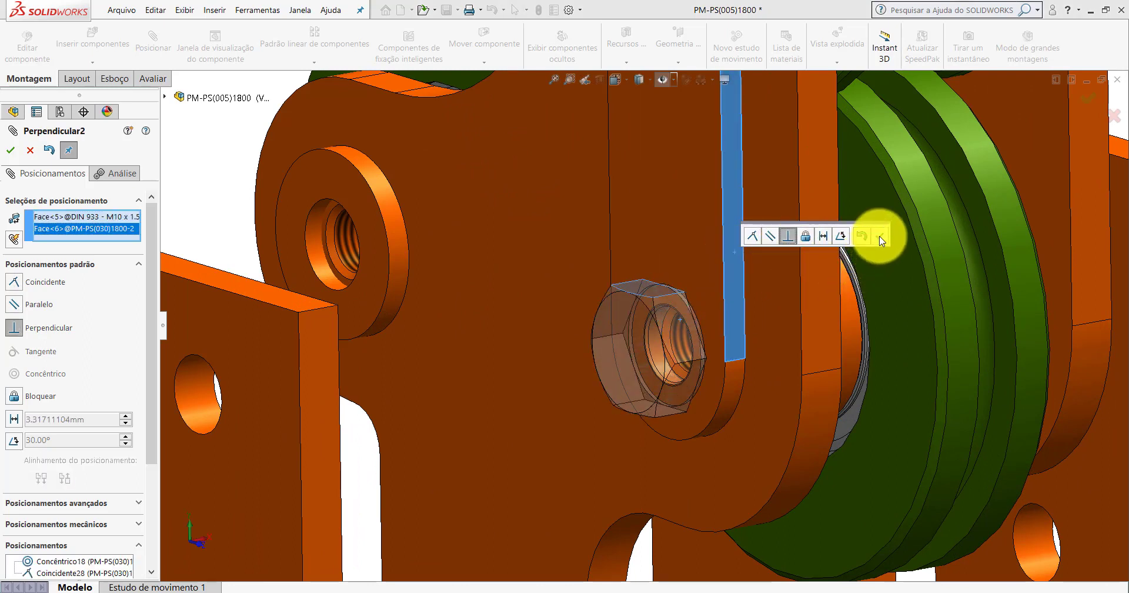
{"action": "left_click", "coordinate": [880, 239]}
{"action": "key", "text": "f"}
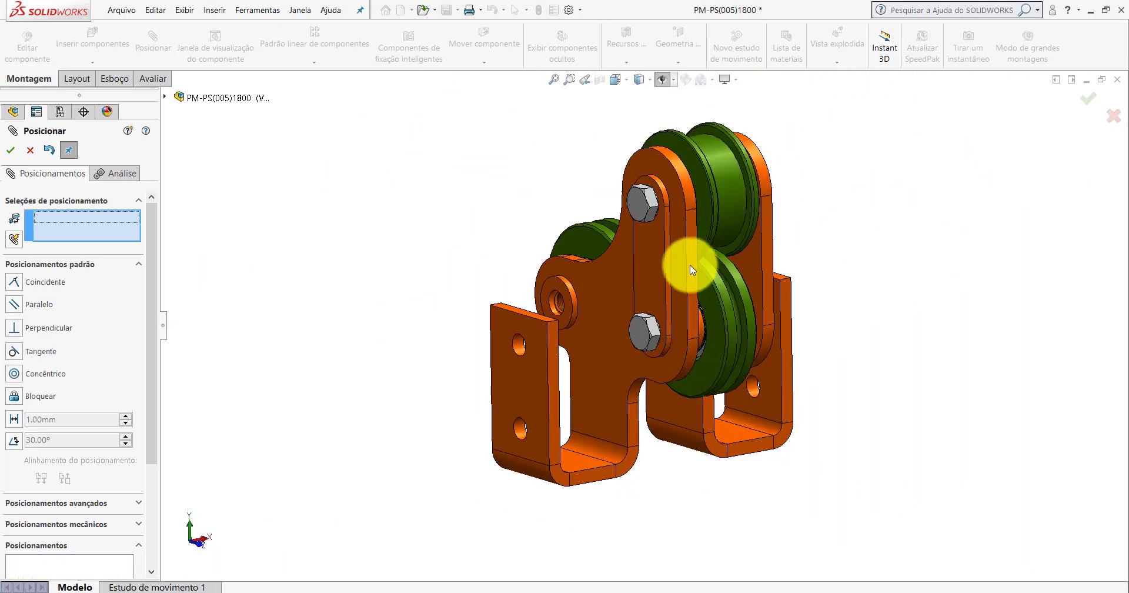
{"action": "key", "text": "Escape"}
Copy the new M10 bolt with its mates and place the first copy on its seating face.
{"action": "scroll", "coordinate": [520, 280], "scroll_direction": "down", "scroll_amount": 2}
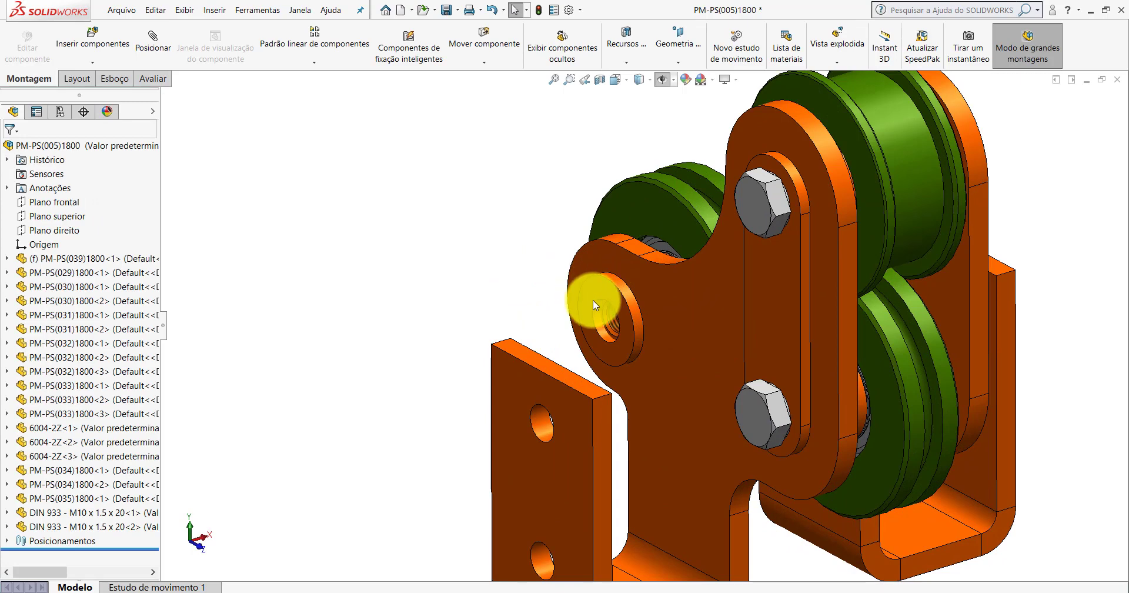
{"action": "right_click", "coordinate": [751, 408]}
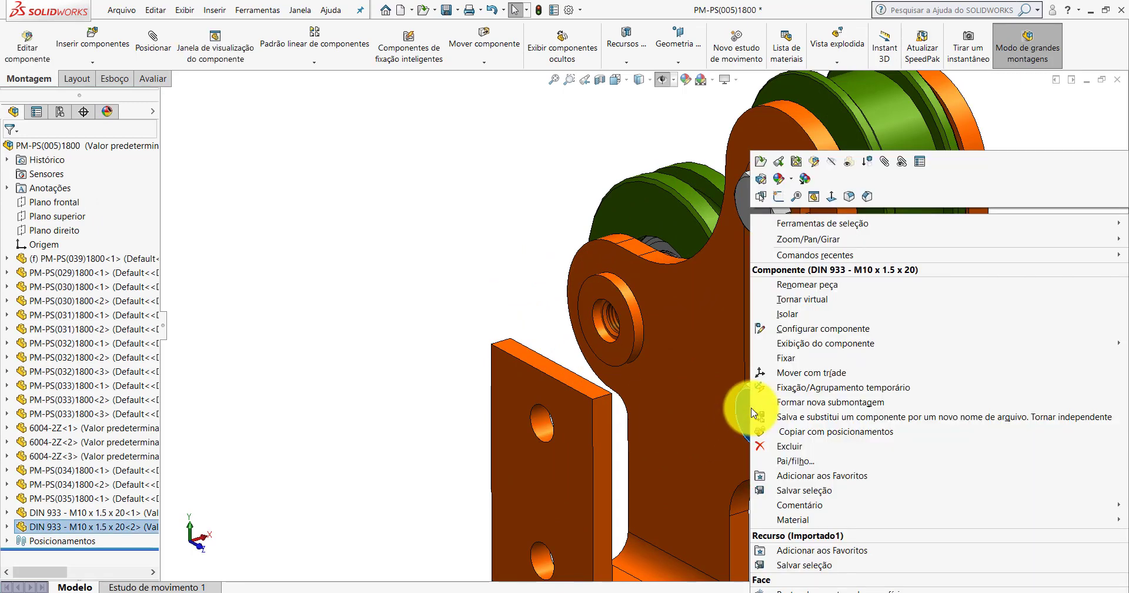
{"action": "left_click", "coordinate": [785, 431]}
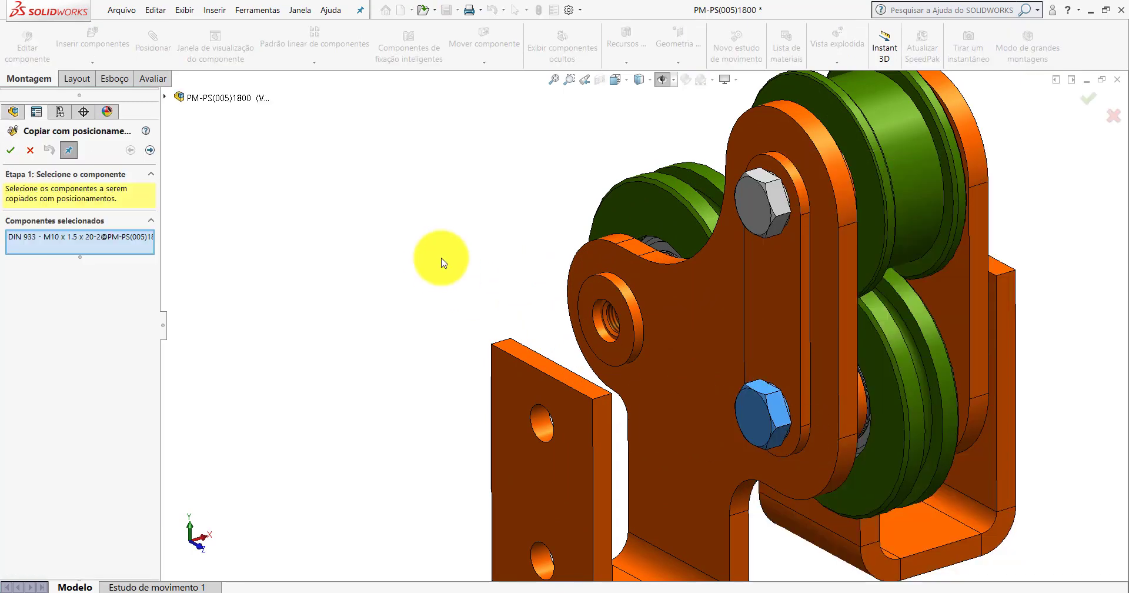
{"action": "left_click", "coordinate": [150, 150]}
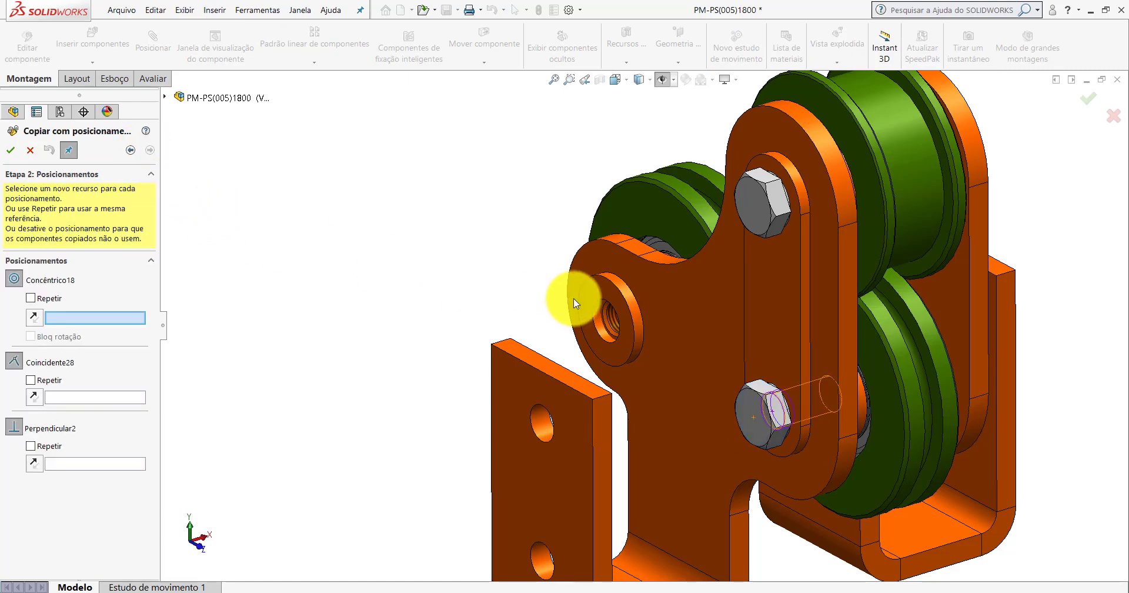
{"action": "scroll", "coordinate": [614, 341], "scroll_direction": "down", "scroll_amount": 2}
{"action": "scroll", "coordinate": [615, 341], "scroll_direction": "down", "scroll_amount": 3}
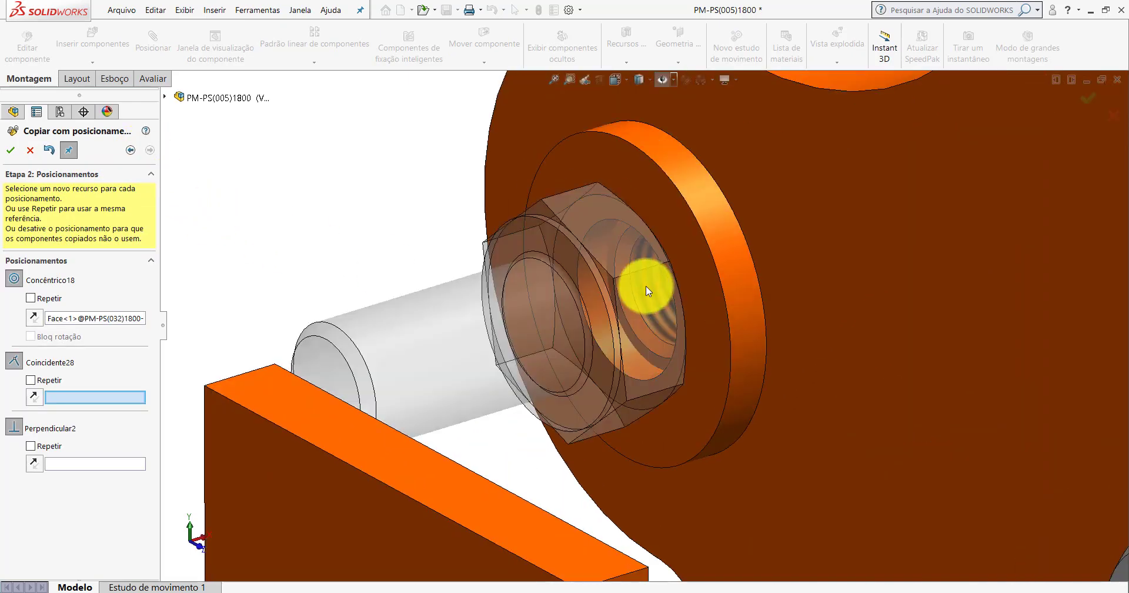
{"action": "left_click", "coordinate": [619, 175]}
{"action": "scroll", "coordinate": [723, 243], "scroll_direction": "up", "scroll_amount": 3}
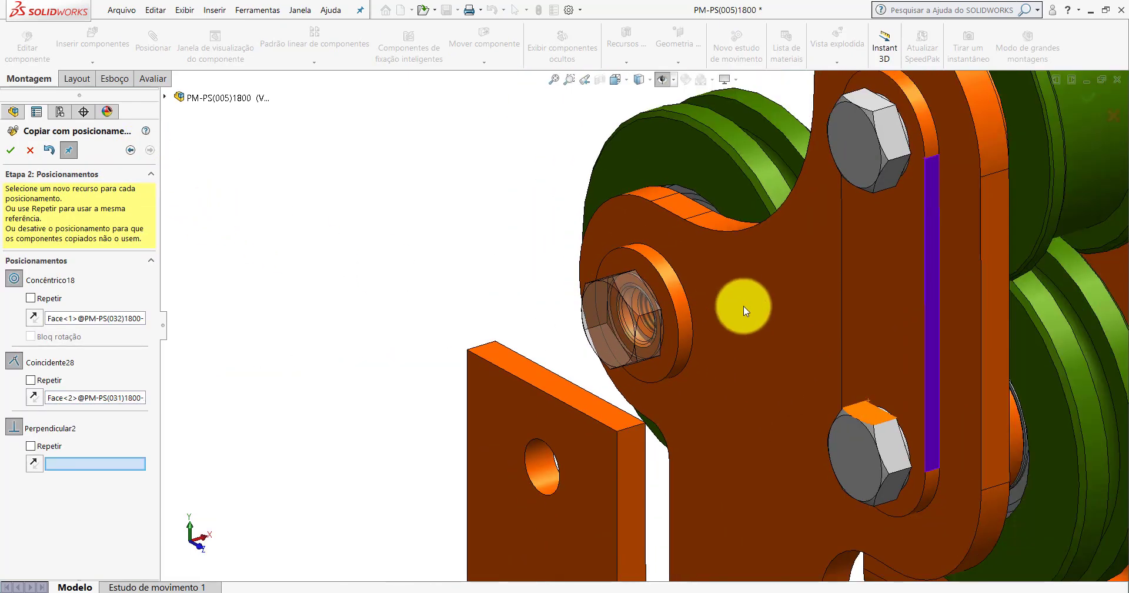
{"action": "left_click", "coordinate": [707, 253]}
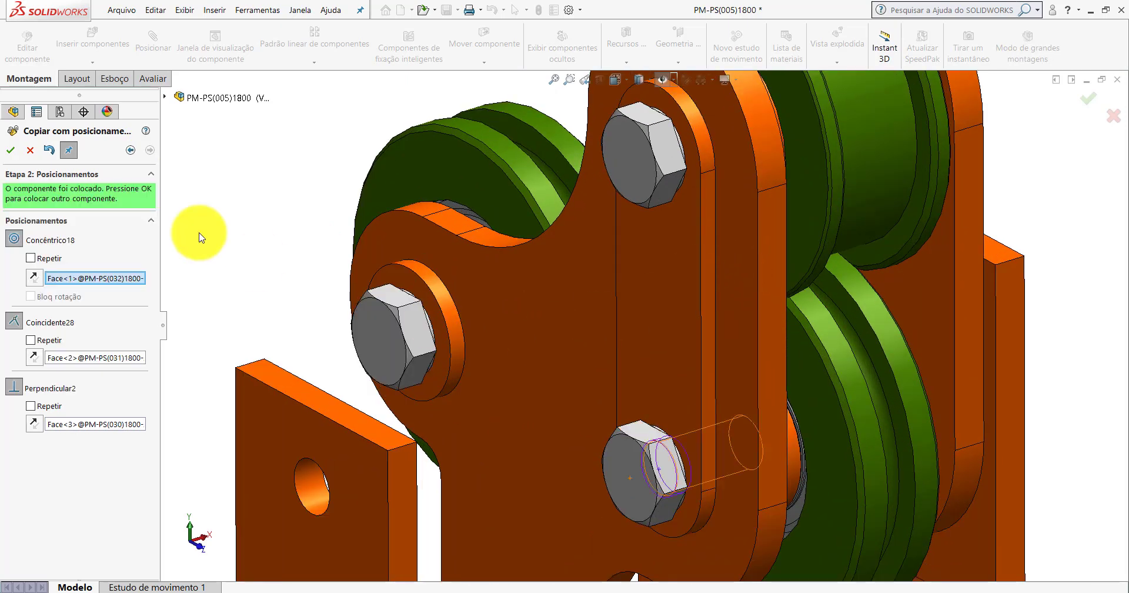
Place another bolt copy in the upper slot hole against its seating face.
{"action": "scroll", "coordinate": [623, 258], "scroll_direction": "up", "scroll_amount": 3}
{"action": "scroll", "coordinate": [630, 307], "scroll_direction": "up", "scroll_amount": 3}
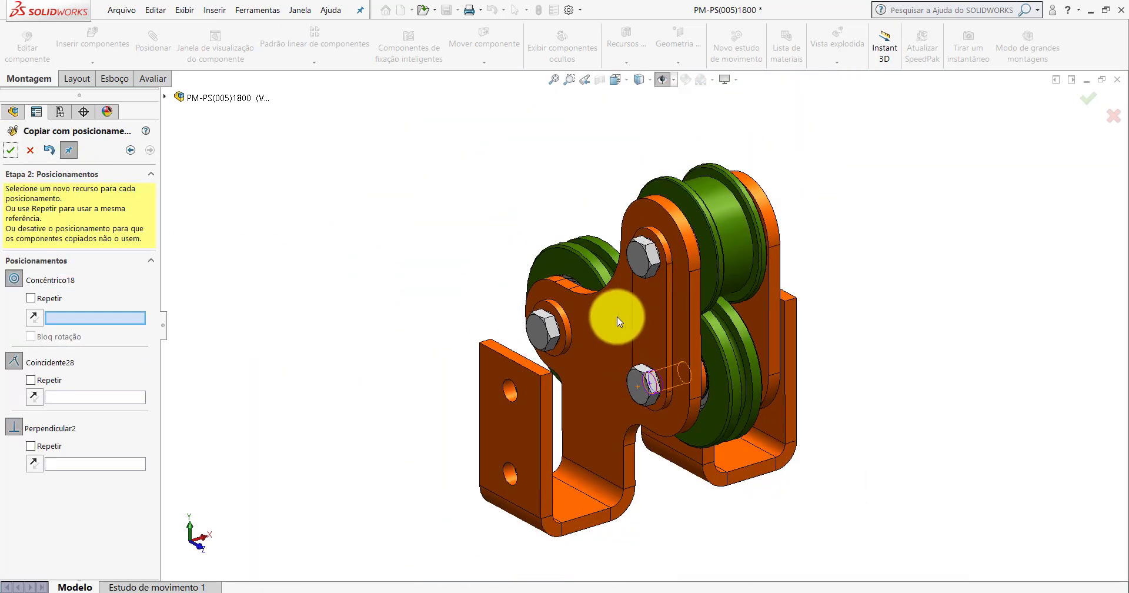
{"action": "mouse_move", "coordinate": [617, 316]}
{"action": "middle_mouse_down"}
{"action": "mouse_move", "coordinate": [531, 254]}
{"action": "mouse_move", "coordinate": [512, 334]}
{"action": "middle_mouse_up"}
{"action": "scroll", "coordinate": [619, 266], "scroll_direction": "down", "scroll_amount": 3}
{"action": "scroll", "coordinate": [615, 251], "scroll_direction": "down", "scroll_amount": 5}
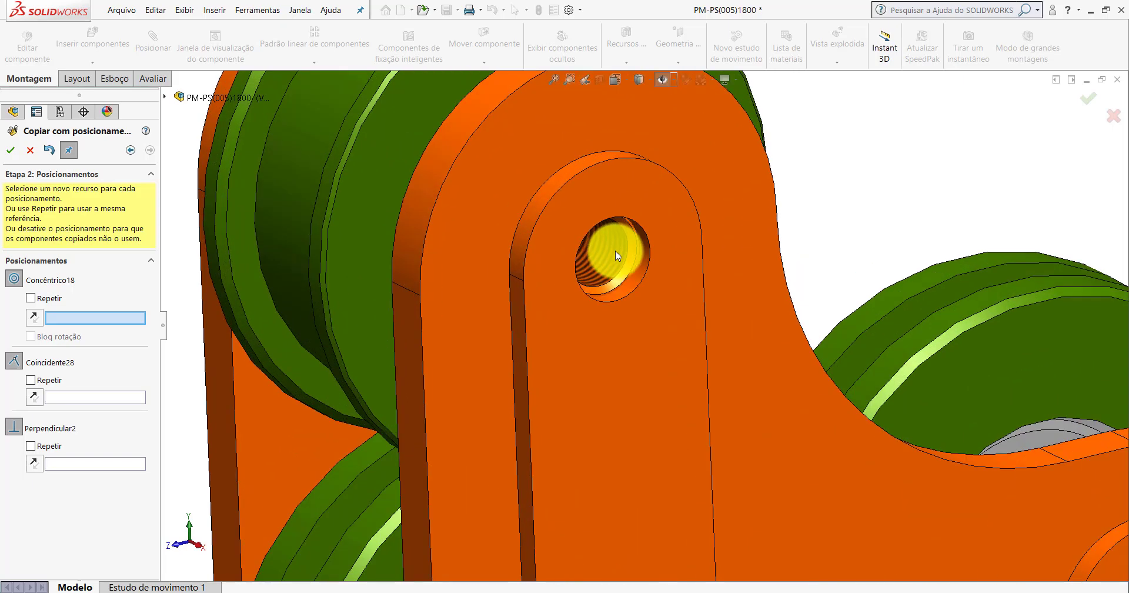
{"action": "left_click", "coordinate": [607, 245]}
{"action": "left_click", "coordinate": [640, 192]}
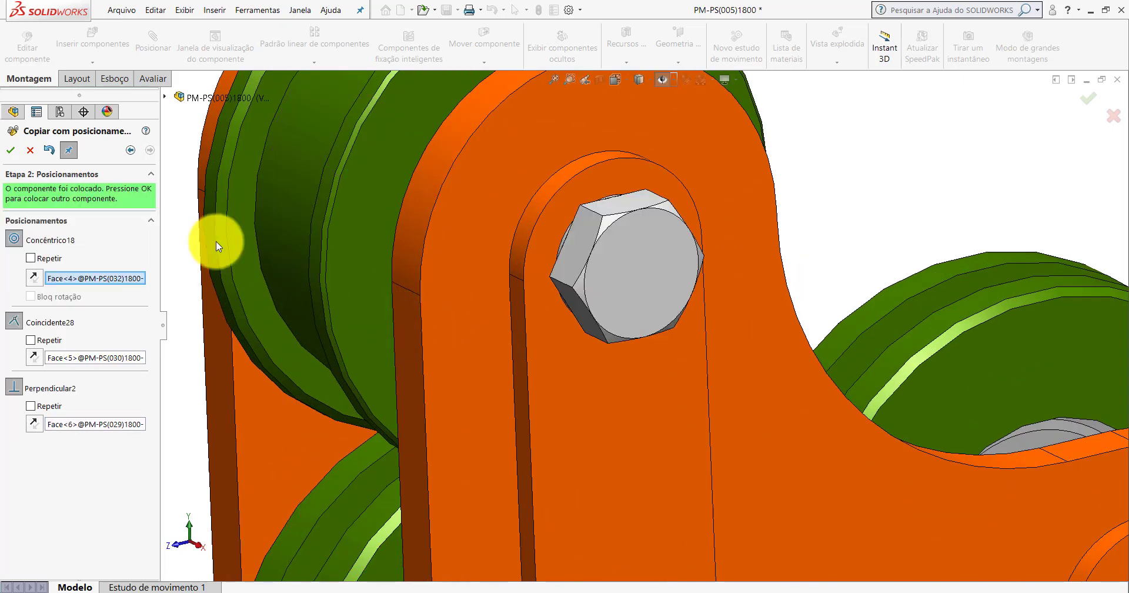
{"action": "left_click", "coordinate": [11, 150]}
Place a bolt copy in the lower hole, seated and hex-aligned with the plate.
{"action": "scroll", "coordinate": [663, 353], "scroll_direction": "up", "scroll_amount": 5}
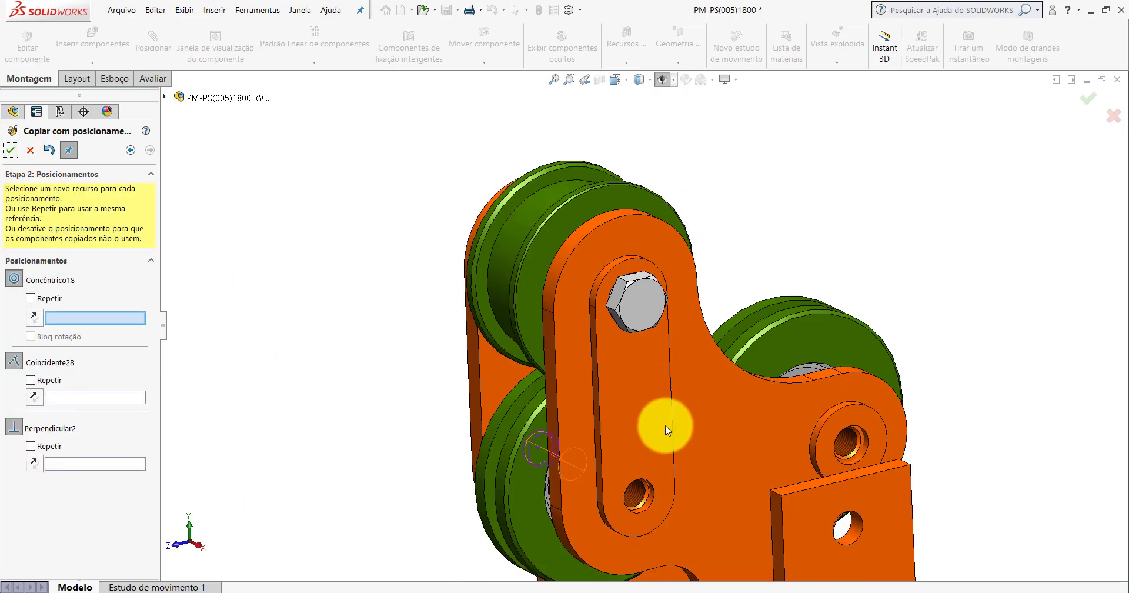
{"action": "scroll", "coordinate": [647, 464], "scroll_direction": "down", "scroll_amount": 5}
{"action": "scroll", "coordinate": [612, 467], "scroll_direction": "down", "scroll_amount": 3}
{"action": "left_click", "coordinate": [601, 463]}
{"action": "left_click", "coordinate": [655, 307]}
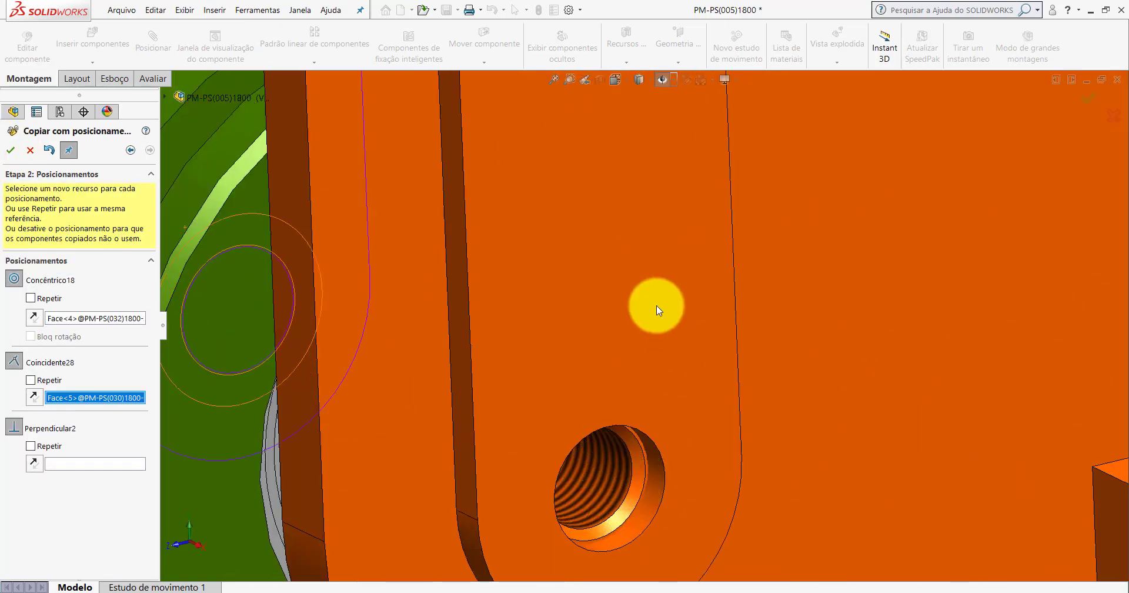
{"action": "left_click", "coordinate": [291, 456]}
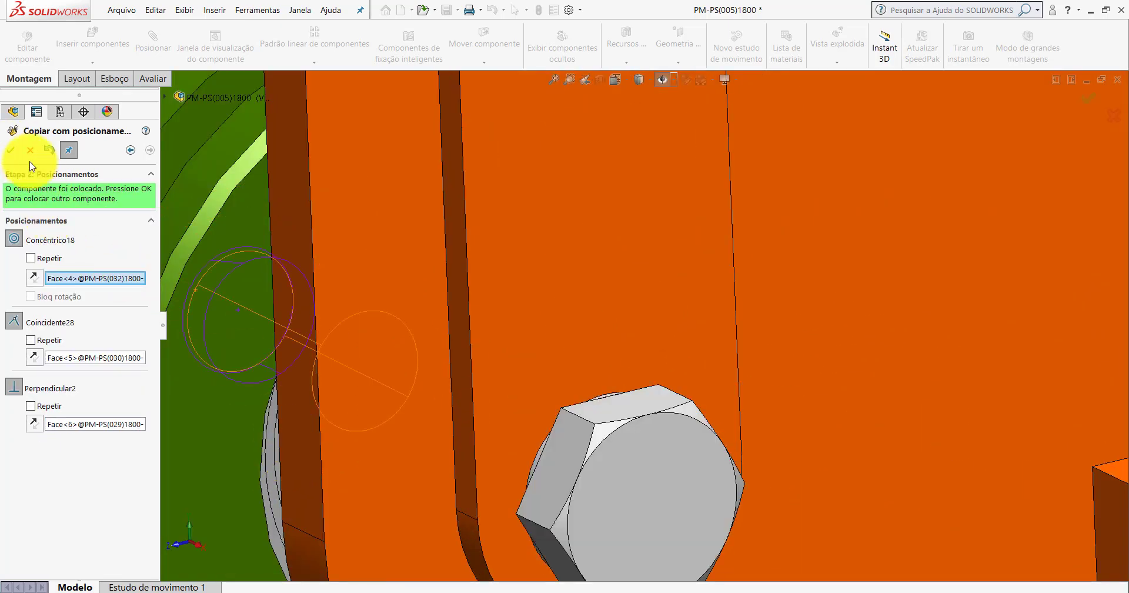
{"action": "left_click", "coordinate": [11, 151]}
Place the last bolt copy in the remaining threaded hole with its hex aligned, then finish copying.
{"action": "scroll", "coordinate": [769, 265], "scroll_direction": "up", "scroll_amount": 3}
{"action": "scroll", "coordinate": [823, 305], "scroll_direction": "down", "scroll_amount": 2}
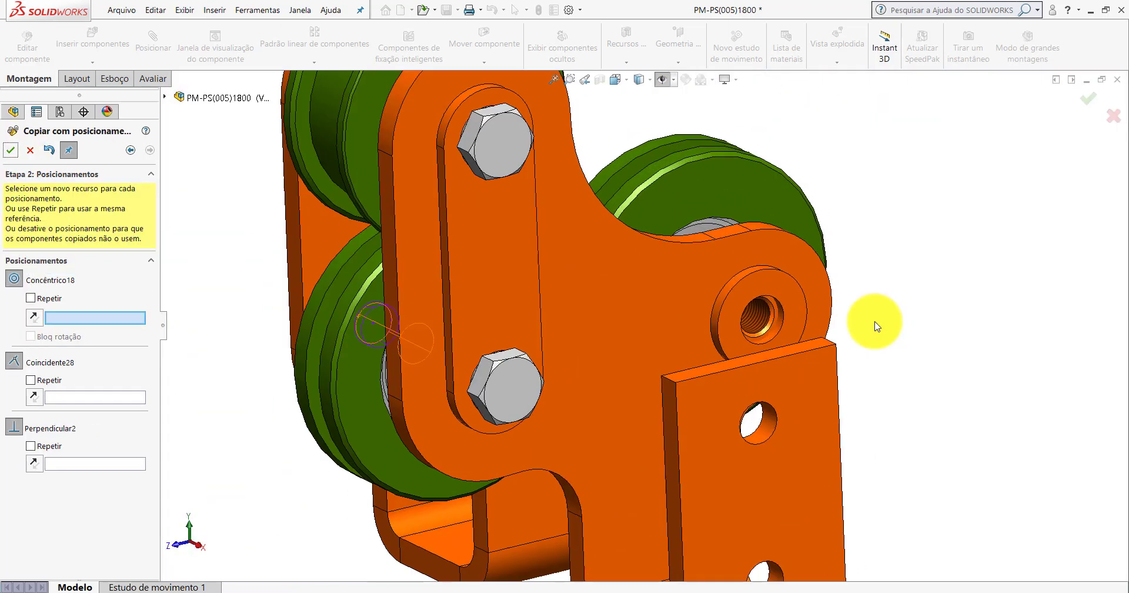
{"action": "scroll", "coordinate": [759, 314], "scroll_direction": "down", "scroll_amount": 4}
{"action": "scroll", "coordinate": [663, 323], "scroll_direction": "down", "scroll_amount": 3}
{"action": "left_click", "coordinate": [569, 291]}
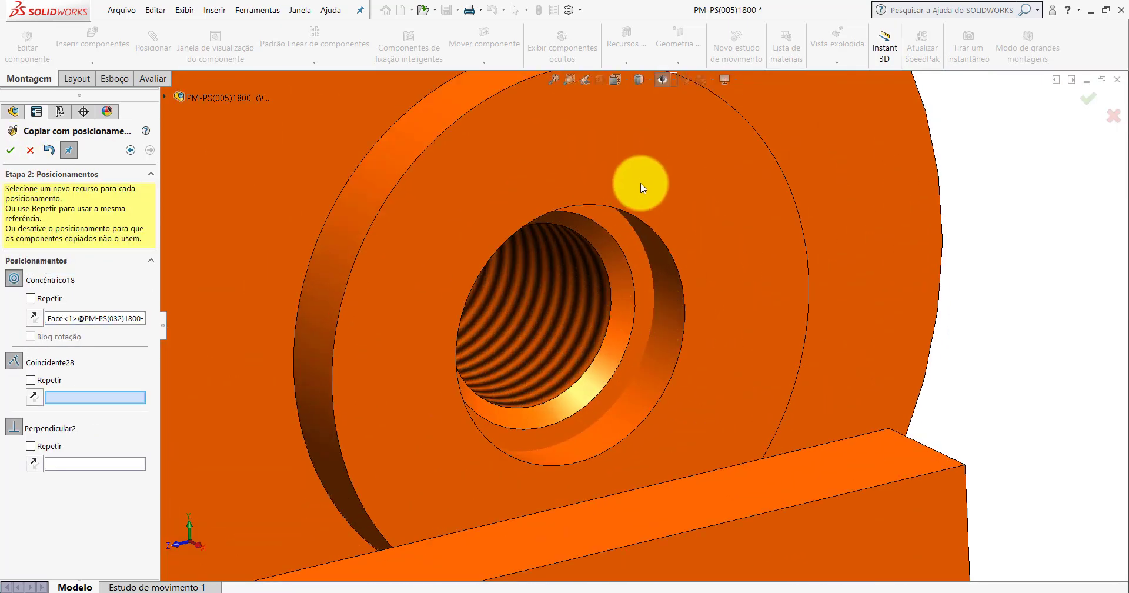
{"action": "left_click", "coordinate": [663, 195]}
{"action": "scroll", "coordinate": [595, 276], "scroll_direction": "up", "scroll_amount": 3}
{"action": "scroll", "coordinate": [529, 300], "scroll_direction": "up", "scroll_amount": 3}
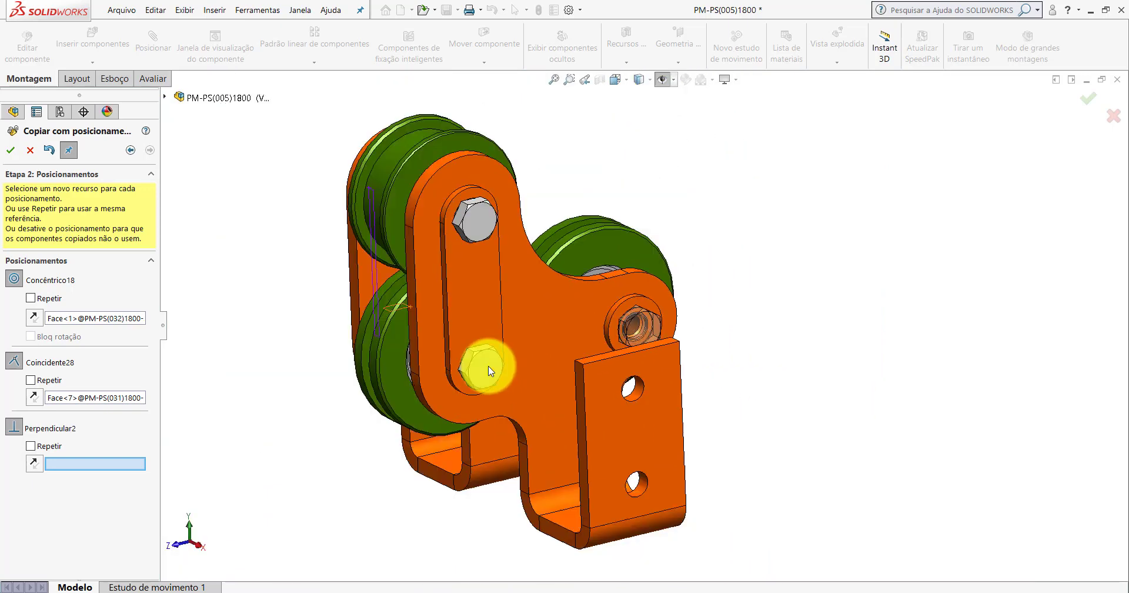
{"action": "scroll", "coordinate": [479, 346], "scroll_direction": "down", "scroll_amount": 2}
{"action": "scroll", "coordinate": [499, 344], "scroll_direction": "down", "scroll_amount": 3}
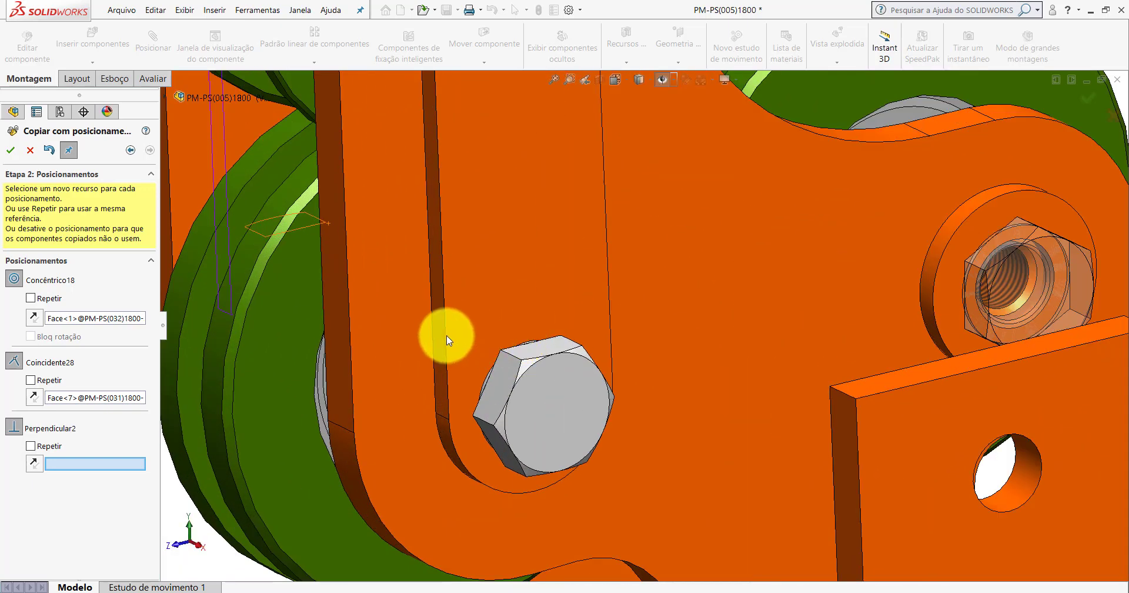
{"action": "left_click", "coordinate": [337, 323]}
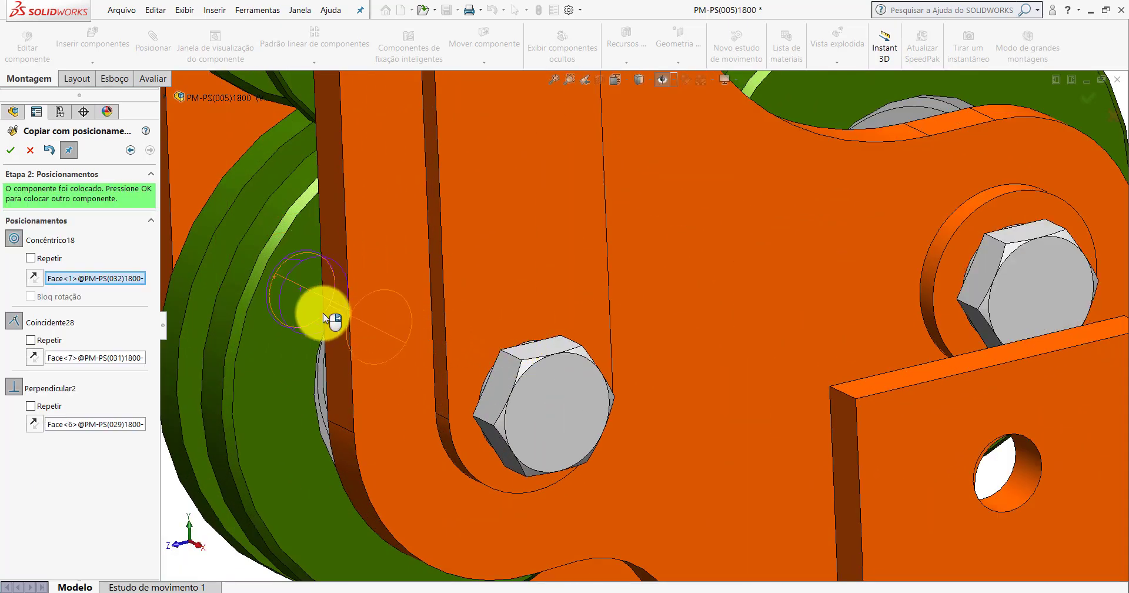
{"action": "left_click", "coordinate": [9, 149]}
{"action": "left_click", "coordinate": [30, 150]}
Look over the PM-PS(005)1600 assembly in its own window.
{"action": "scroll", "coordinate": [683, 270], "scroll_direction": "up", "scroll_amount": 3}
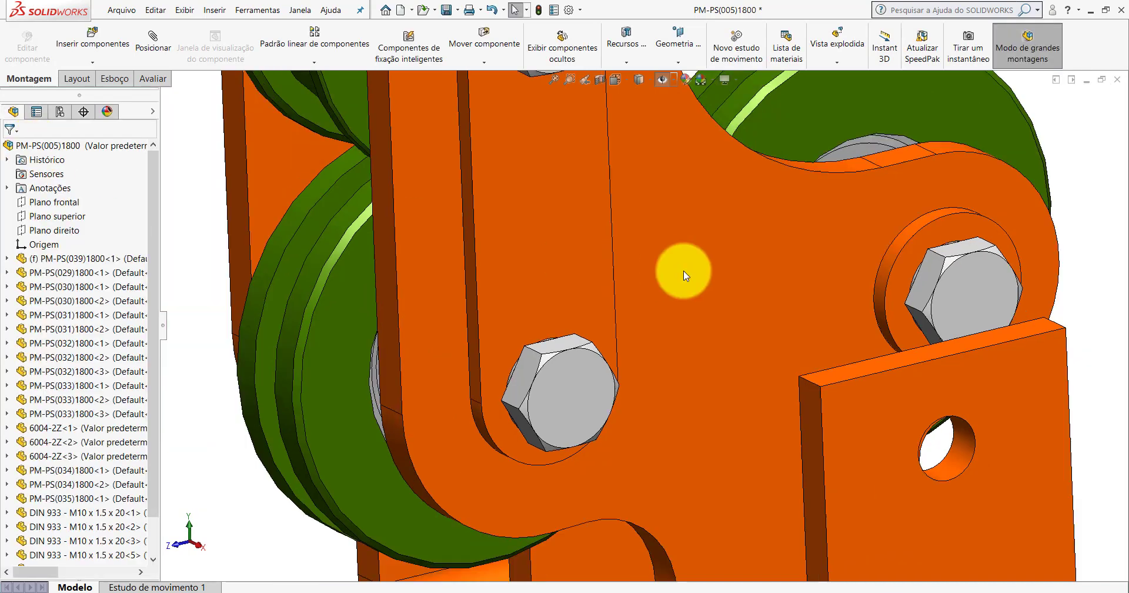
{"action": "scroll", "coordinate": [764, 288], "scroll_direction": "up", "scroll_amount": 3}
{"action": "mouse_move", "coordinate": [690, 304]}
{"action": "middle_mouse_down"}
{"action": "mouse_move", "coordinate": [795, 279]}
{"action": "mouse_move", "coordinate": [700, 307]}
{"action": "mouse_move", "coordinate": [453, 584]}
{"action": "middle_mouse_up"}
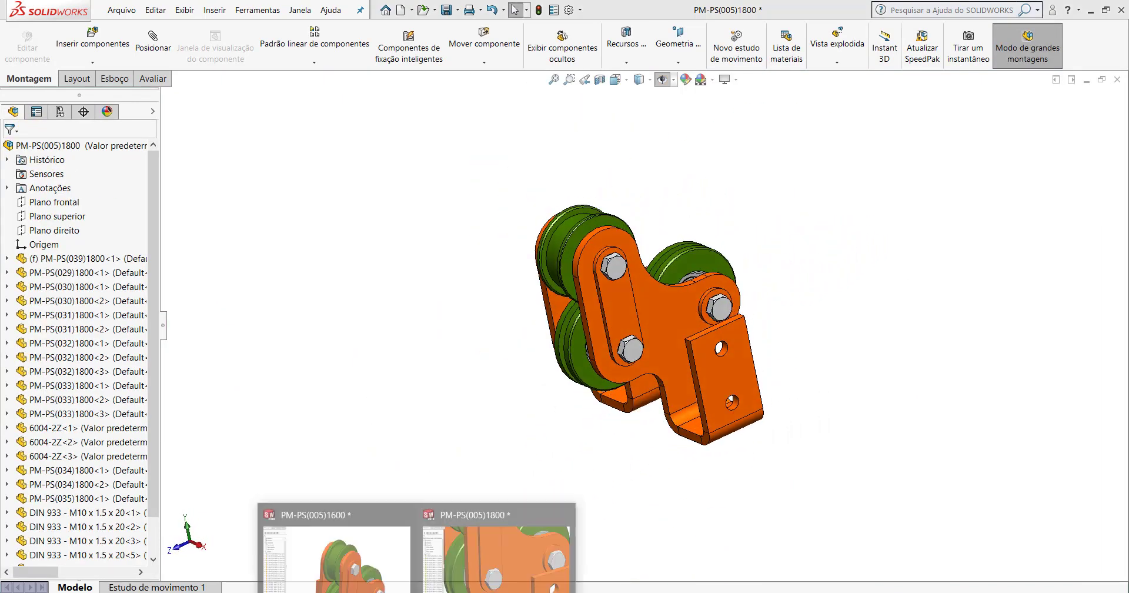
{"action": "left_click", "coordinate": [391, 542]}
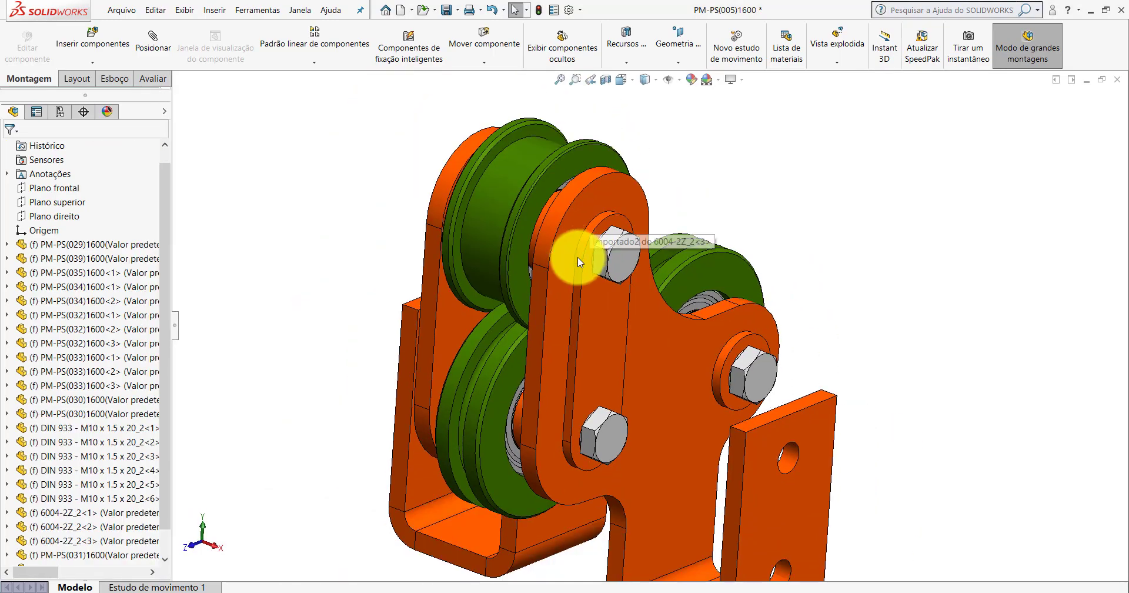
{"action": "mouse_move", "coordinate": [588, 218]}
{"action": "middle_mouse_down"}
{"action": "mouse_move", "coordinate": [648, 206]}
{"action": "mouse_move", "coordinate": [592, 222]}
{"action": "mouse_move", "coordinate": [564, 253]}
{"action": "middle_mouse_up"}
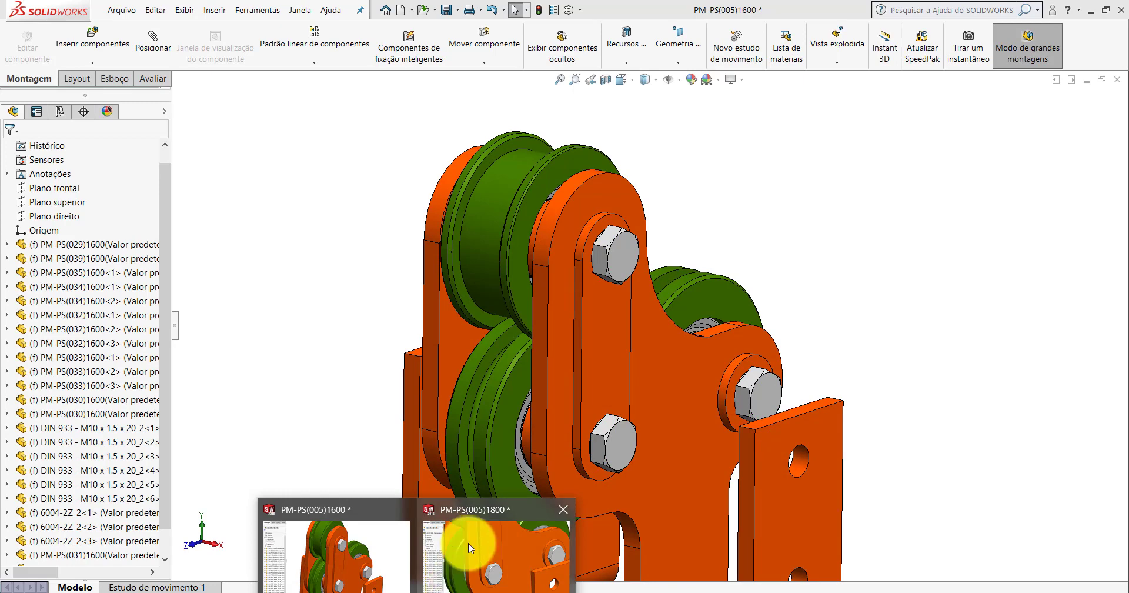
Show the PM-PS(005)1800 assembly in Isometric view.
{"action": "left_click", "coordinate": [453, 558]}
{"action": "left_click", "coordinate": [615, 80]}
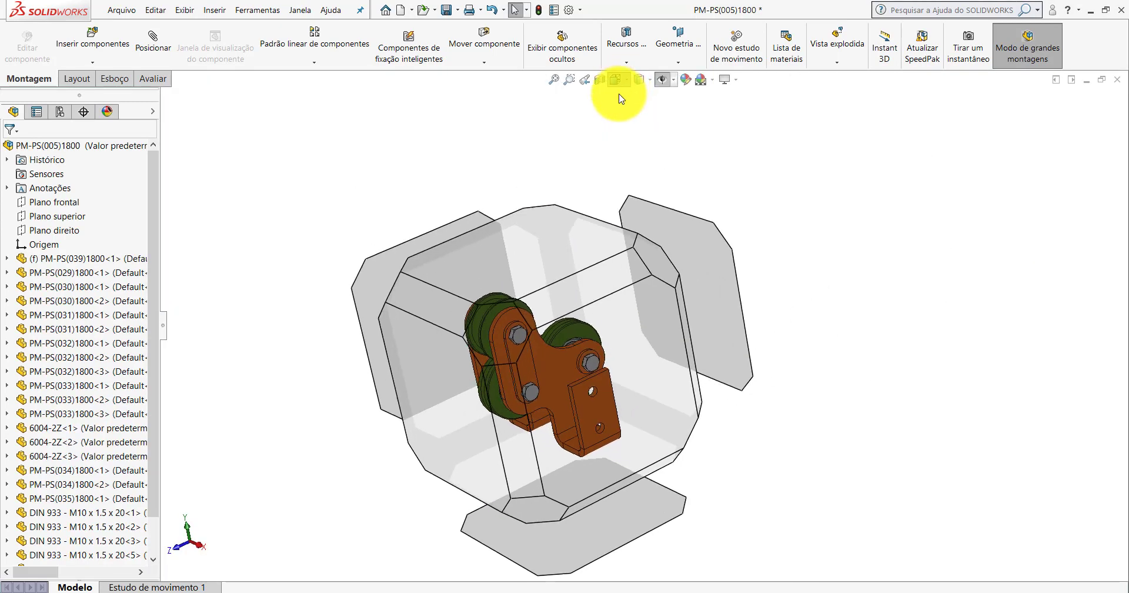
{"action": "left_click", "coordinate": [680, 113]}
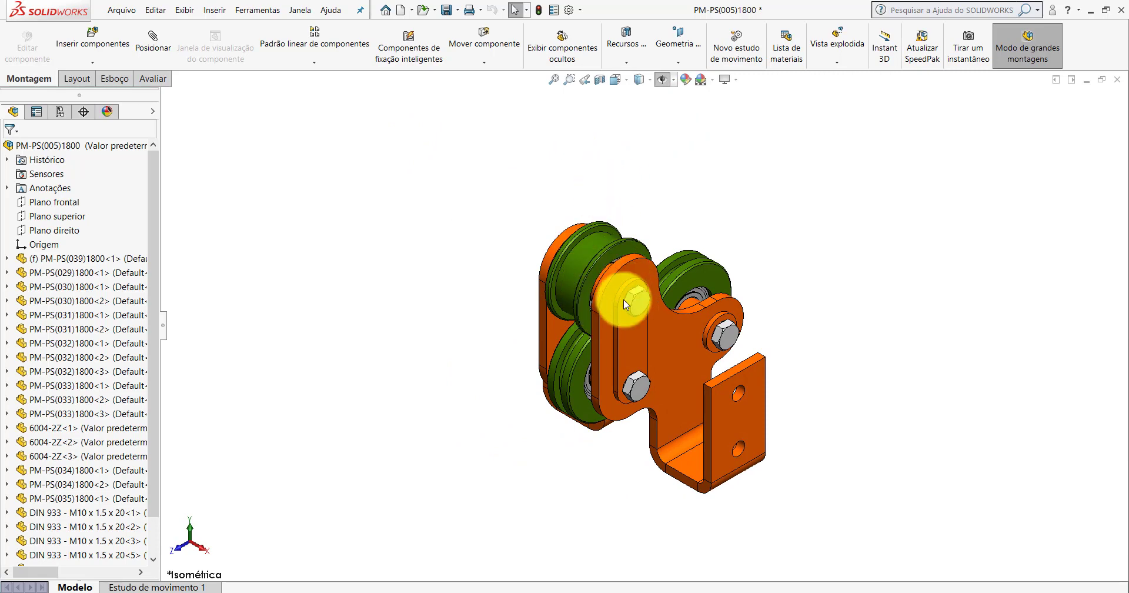
{"action": "scroll", "coordinate": [598, 302], "scroll_direction": "down", "scroll_amount": 3}
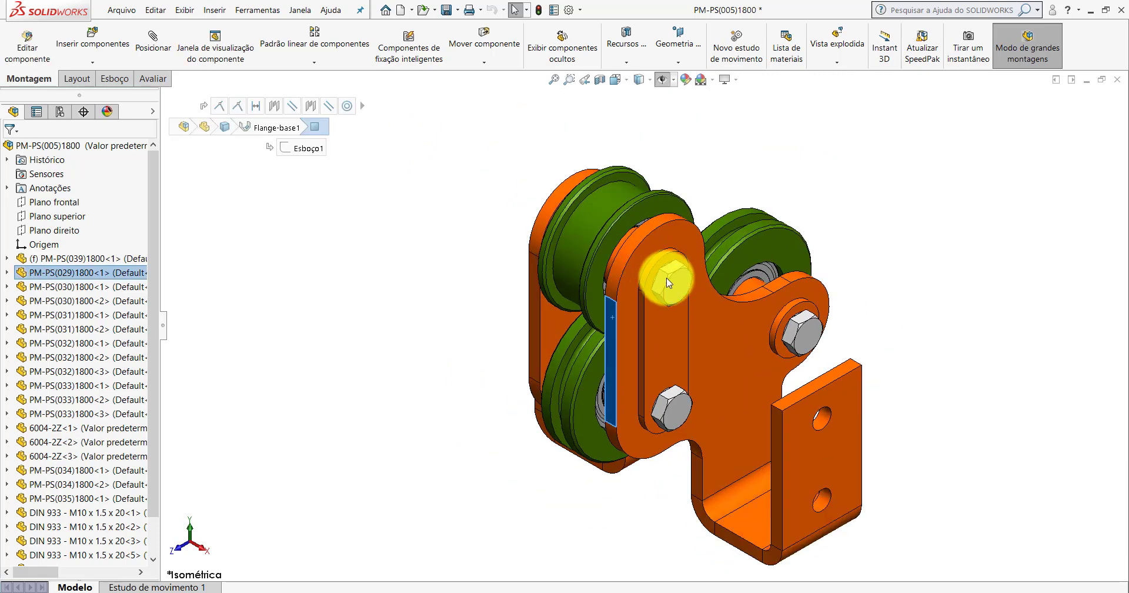
{"action": "scroll", "coordinate": [676, 288], "scroll_direction": "up", "scroll_amount": 2}
Apply a Section View through the assembly with the cut offset to -36.00mm.
{"action": "left_click", "coordinate": [602, 84]}
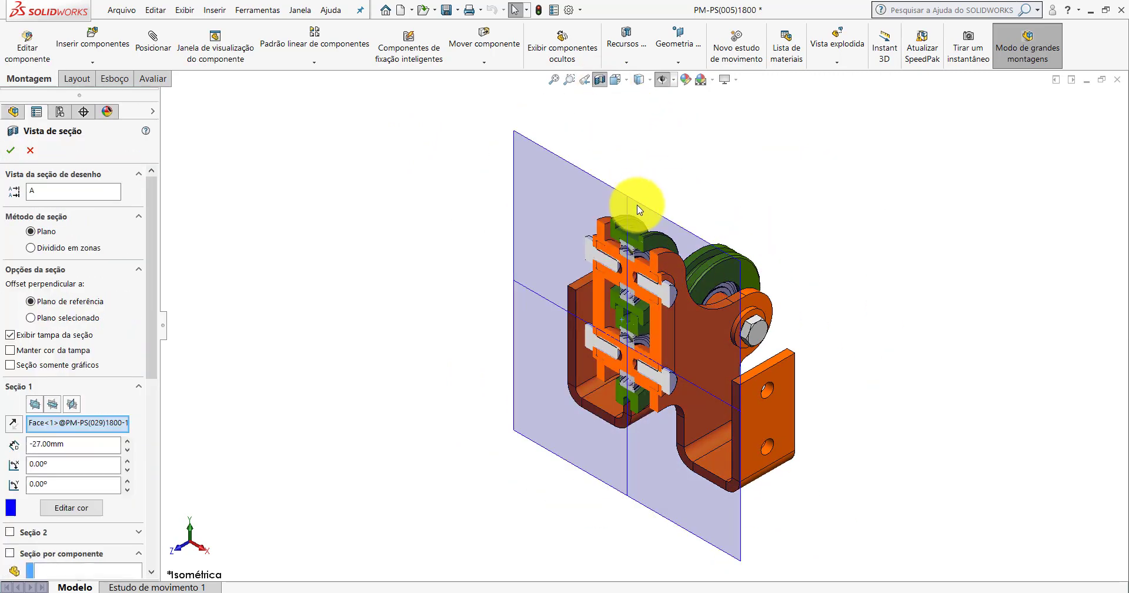
{"action": "left_click_drag", "start_coordinate": [583, 371], "coordinate": [575, 375]}
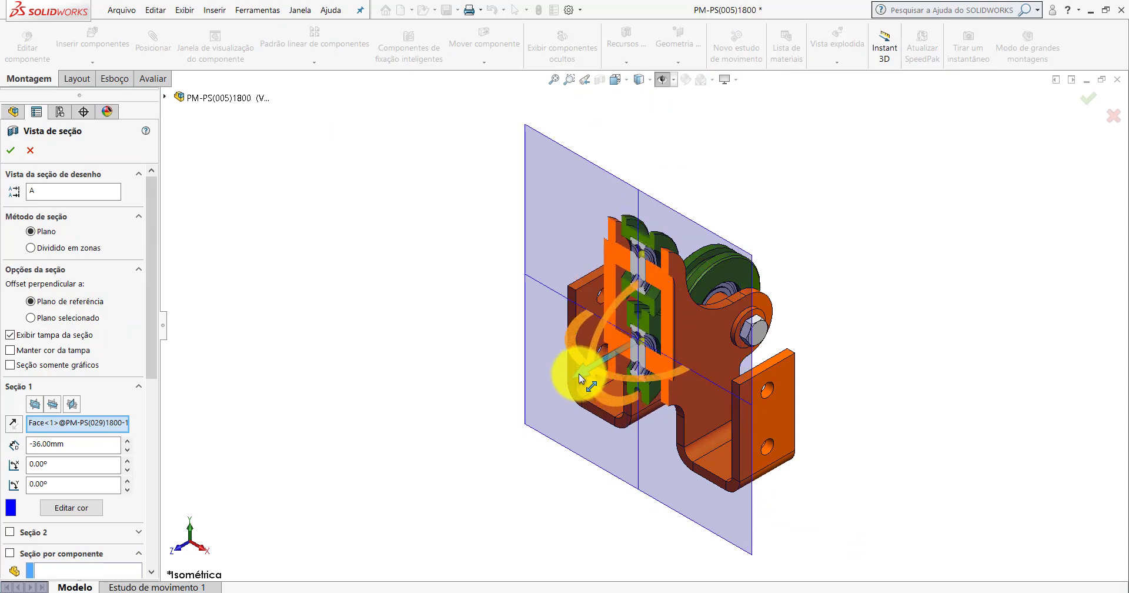
{"action": "left_click", "coordinate": [13, 151]}
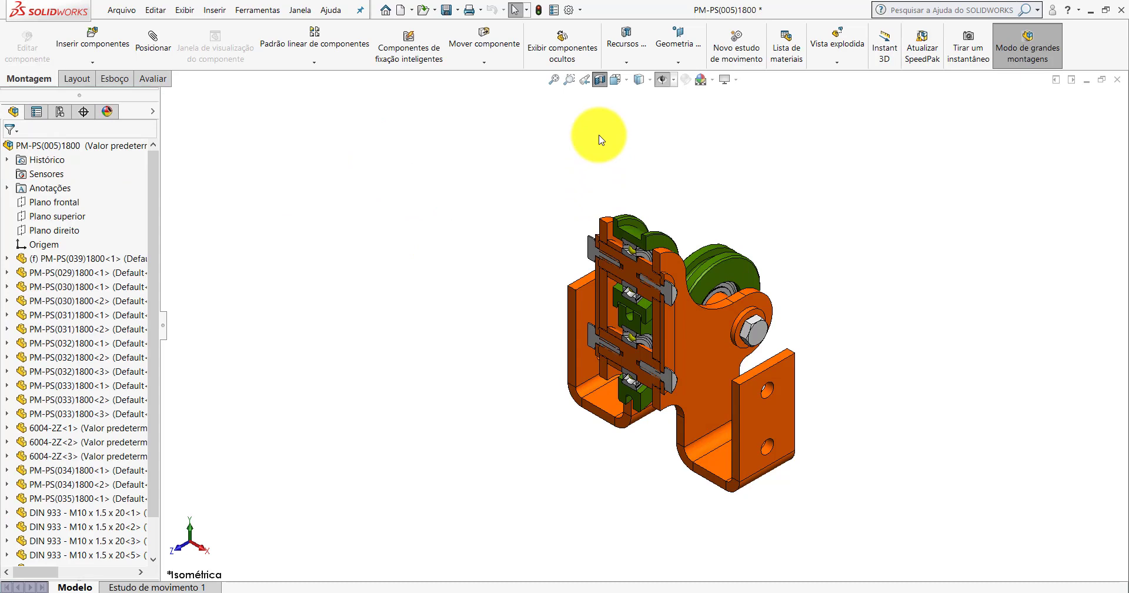
{"action": "left_click", "coordinate": [150, 79]}
Measure from the bearing ring face to the green wheel face with Medida.
{"action": "left_click", "coordinate": [234, 39]}
{"action": "scroll", "coordinate": [588, 282], "scroll_direction": "down", "scroll_amount": 2}
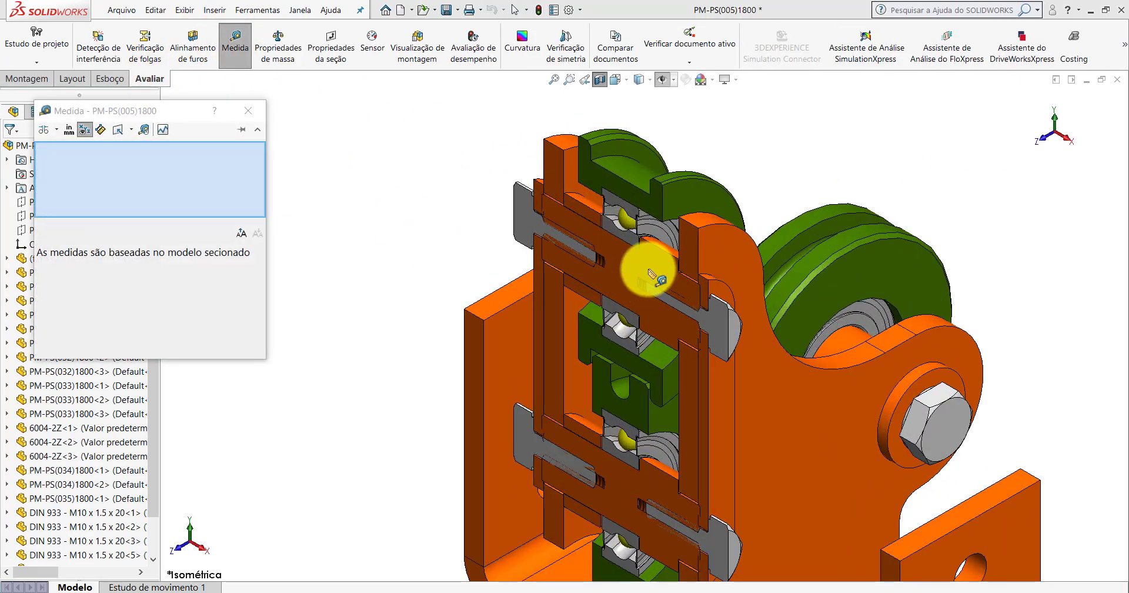
{"action": "scroll", "coordinate": [643, 264], "scroll_direction": "down", "scroll_amount": 2}
{"action": "scroll", "coordinate": [650, 219], "scroll_direction": "down", "scroll_amount": 2}
{"action": "scroll", "coordinate": [692, 113], "scroll_direction": "down", "scroll_amount": 1}
{"action": "scroll", "coordinate": [630, 423], "scroll_direction": "up", "scroll_amount": 5}
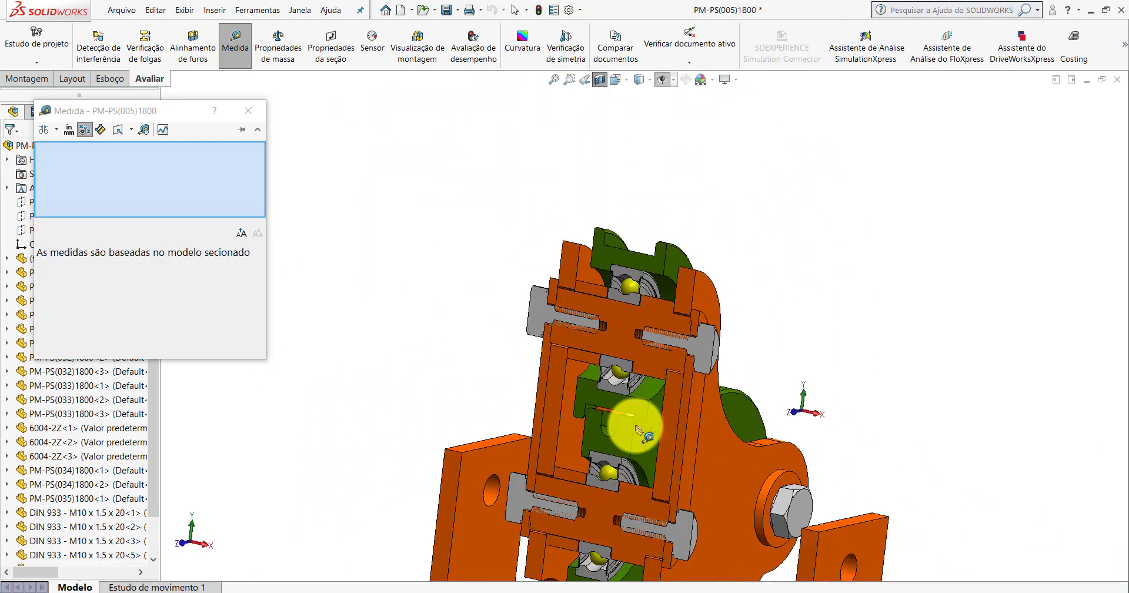
{"action": "scroll", "coordinate": [630, 464], "scroll_direction": "down", "scroll_amount": 1}
{"action": "scroll", "coordinate": [643, 412], "scroll_direction": "down", "scroll_amount": 2}
{"action": "scroll", "coordinate": [635, 397], "scroll_direction": "down", "scroll_amount": 4}
{"action": "scroll", "coordinate": [634, 394], "scroll_direction": "down", "scroll_amount": 1}
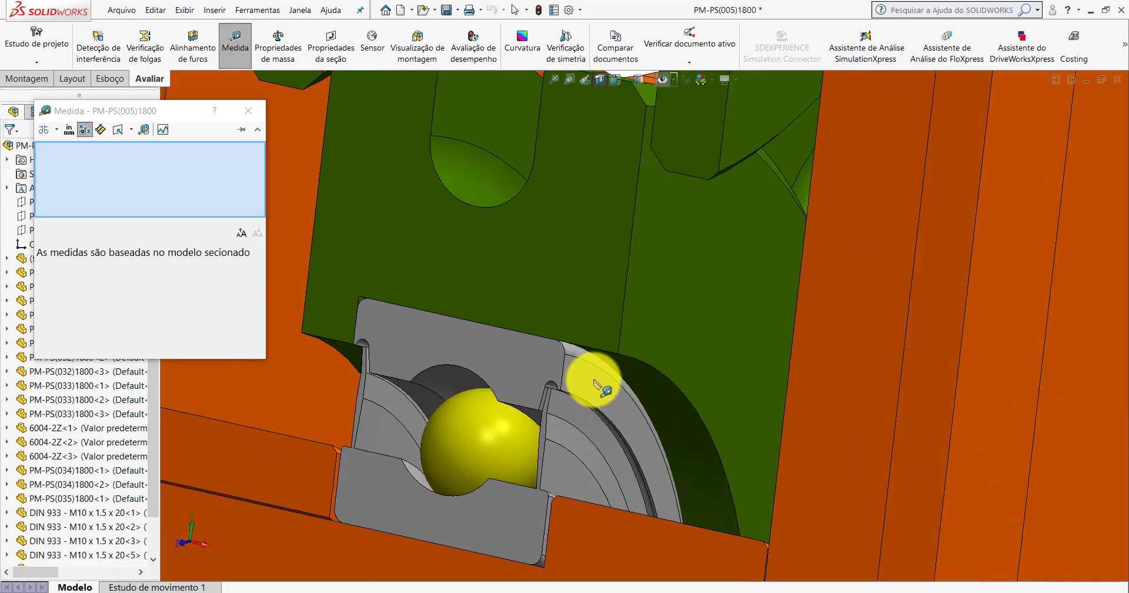
{"action": "left_click", "coordinate": [596, 378]}
{"action": "left_click", "coordinate": [645, 328]}
Check the 3mm gap callout from another angle, then close the measurement.
{"action": "scroll", "coordinate": [676, 303], "scroll_direction": "down", "scroll_amount": 1}
{"action": "scroll", "coordinate": [661, 329], "scroll_direction": "up", "scroll_amount": 1}
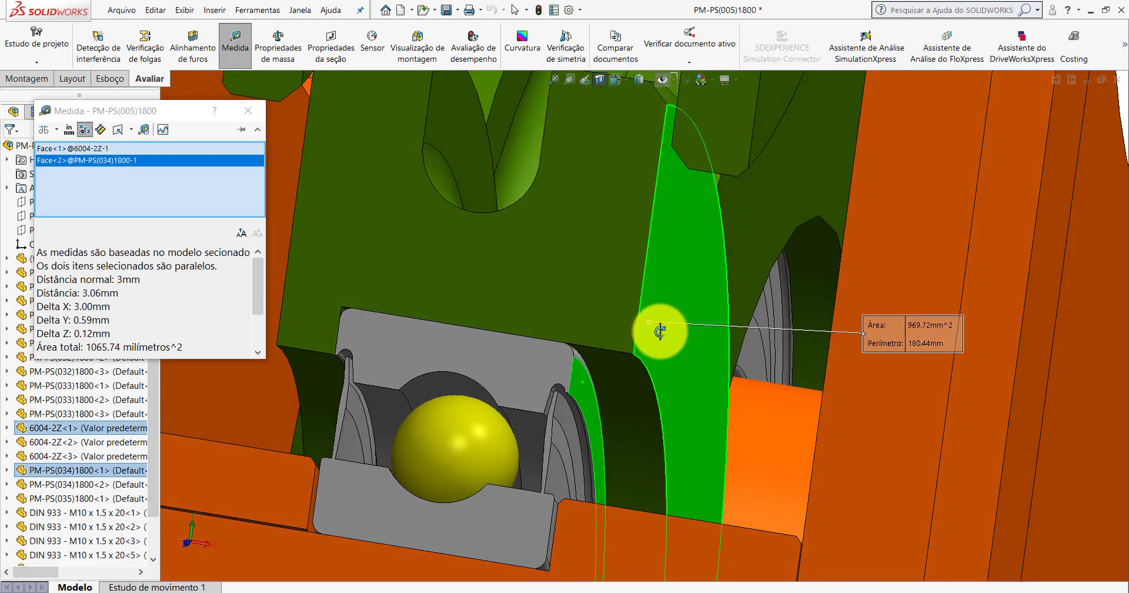
{"action": "scroll", "coordinate": [655, 348], "scroll_direction": "up", "scroll_amount": 1}
{"action": "scroll", "coordinate": [627, 355], "scroll_direction": "up", "scroll_amount": 2}
{"action": "scroll", "coordinate": [701, 466], "scroll_direction": "up", "scroll_amount": 1}
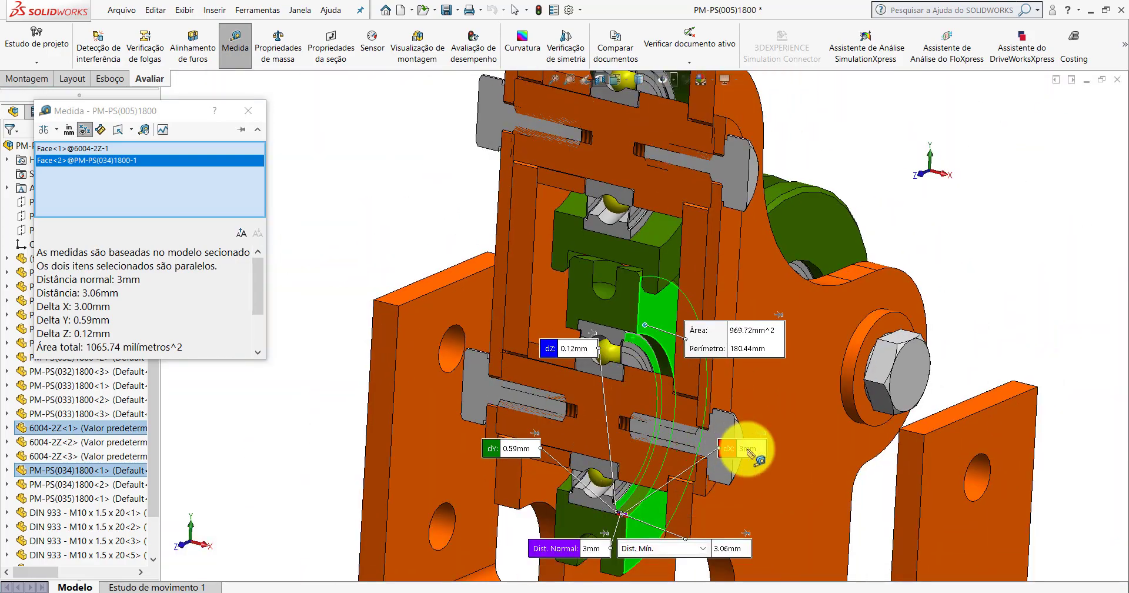
{"action": "scroll", "coordinate": [612, 494], "scroll_direction": "down", "scroll_amount": 2}
{"action": "scroll", "coordinate": [646, 425], "scroll_direction": "down", "scroll_amount": 1}
{"action": "middle_click_drag", "start_coordinate": [646, 425], "coordinate": [669, 387]}
{"action": "scroll", "coordinate": [623, 252], "scroll_direction": "up", "scroll_amount": 3}
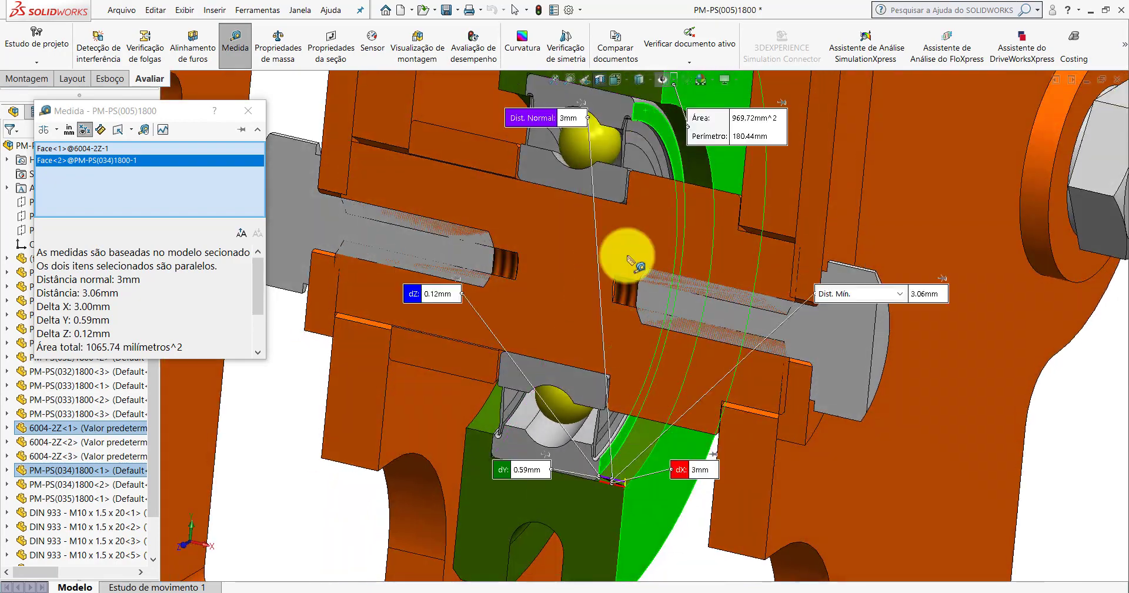
{"action": "scroll", "coordinate": [625, 235], "scroll_direction": "up", "scroll_amount": 1}
{"action": "left_click", "coordinate": [247, 110]}
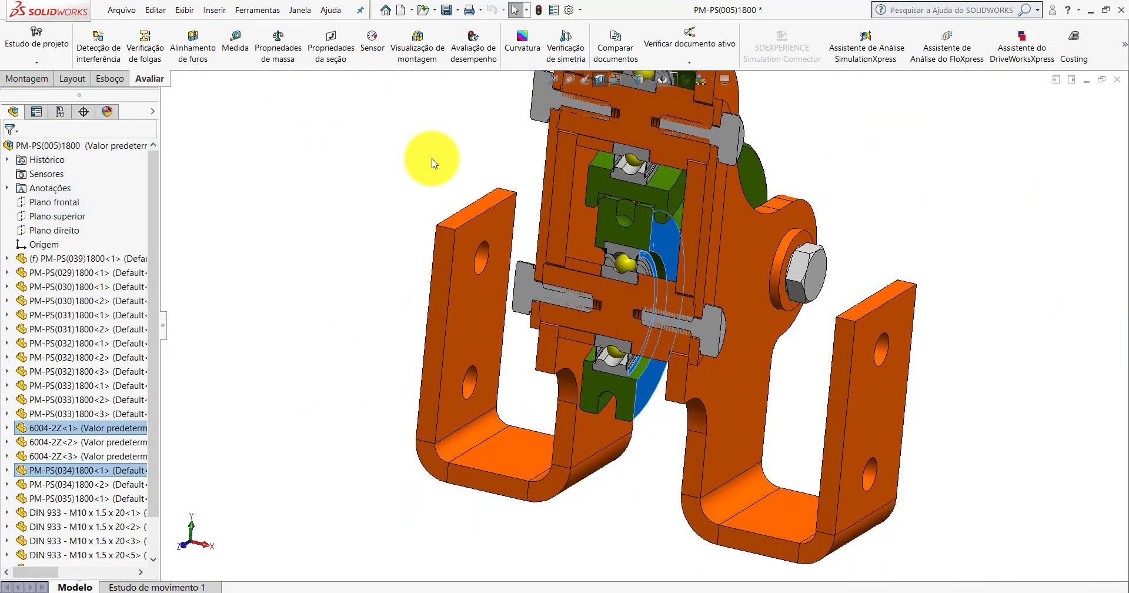
Turn off the section view and select the wheel part PM-PS(034)1800.
{"action": "scroll", "coordinate": [646, 234], "scroll_direction": "down", "scroll_amount": 3}
{"action": "mouse_move", "coordinate": [642, 235]}
{"action": "middle_mouse_down"}
{"action": "mouse_move", "coordinate": [660, 196]}
{"action": "mouse_move", "coordinate": [637, 265]}
{"action": "middle_mouse_up"}
{"action": "scroll", "coordinate": [637, 265], "scroll_direction": "up", "scroll_amount": 2}
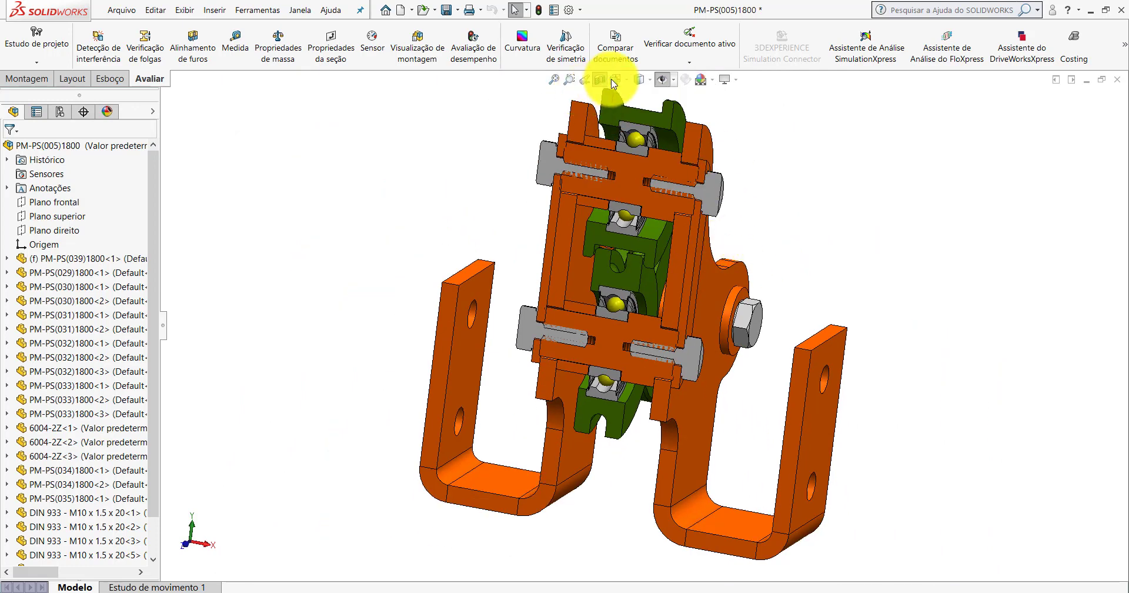
{"action": "left_click", "coordinate": [601, 84]}
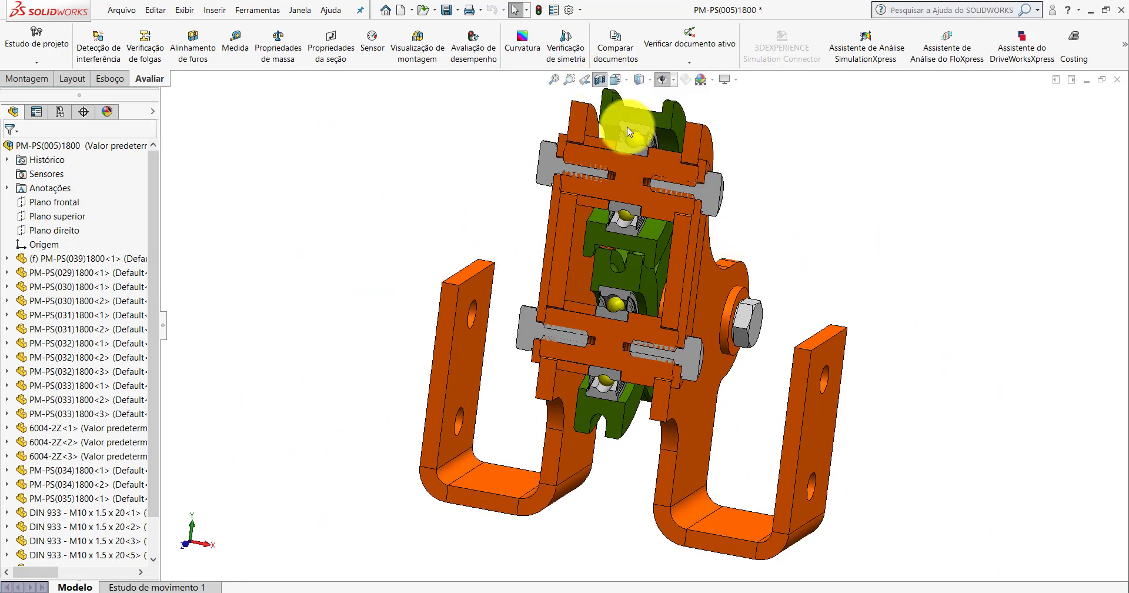
{"action": "scroll", "coordinate": [653, 311], "scroll_direction": "down", "scroll_amount": 1}
{"action": "scroll", "coordinate": [621, 312], "scroll_direction": "down", "scroll_amount": 3}
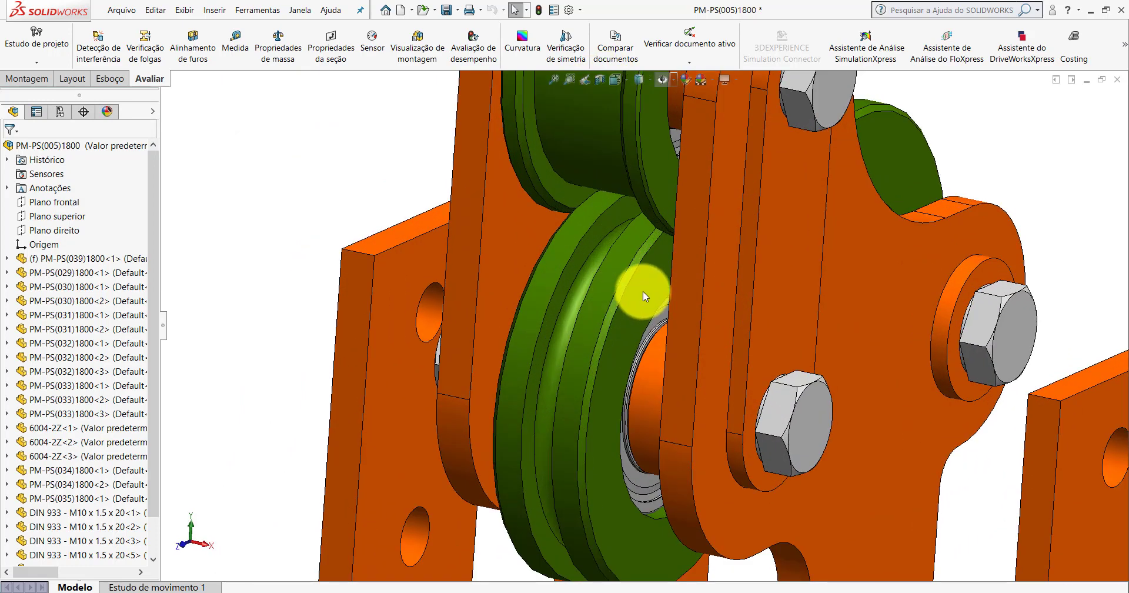
{"action": "left_click", "coordinate": [643, 292]}
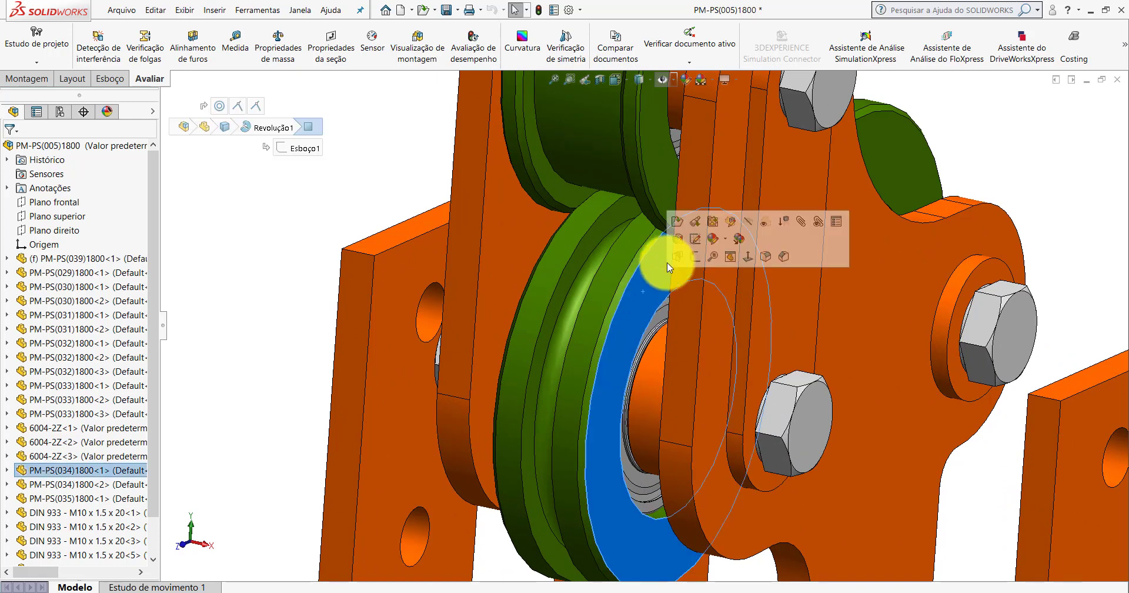
Open wheel part PM-PS(034)1800 and edit sketch Esboço1 under Revolução1.
{"action": "left_click", "coordinate": [681, 223]}
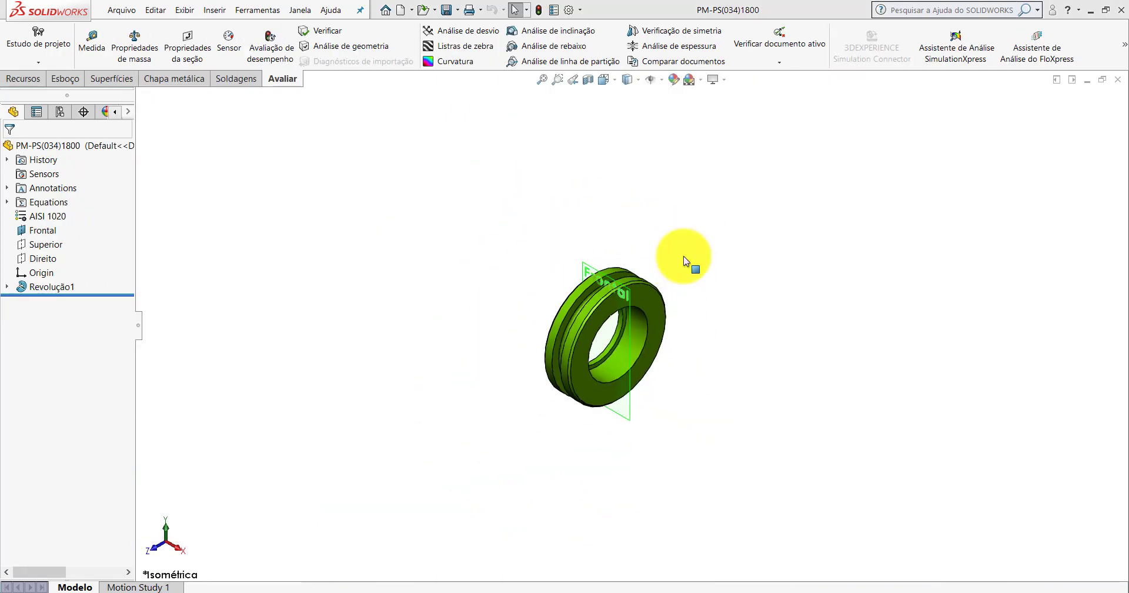
{"action": "scroll", "coordinate": [633, 316], "scroll_direction": "down", "scroll_amount": 3}
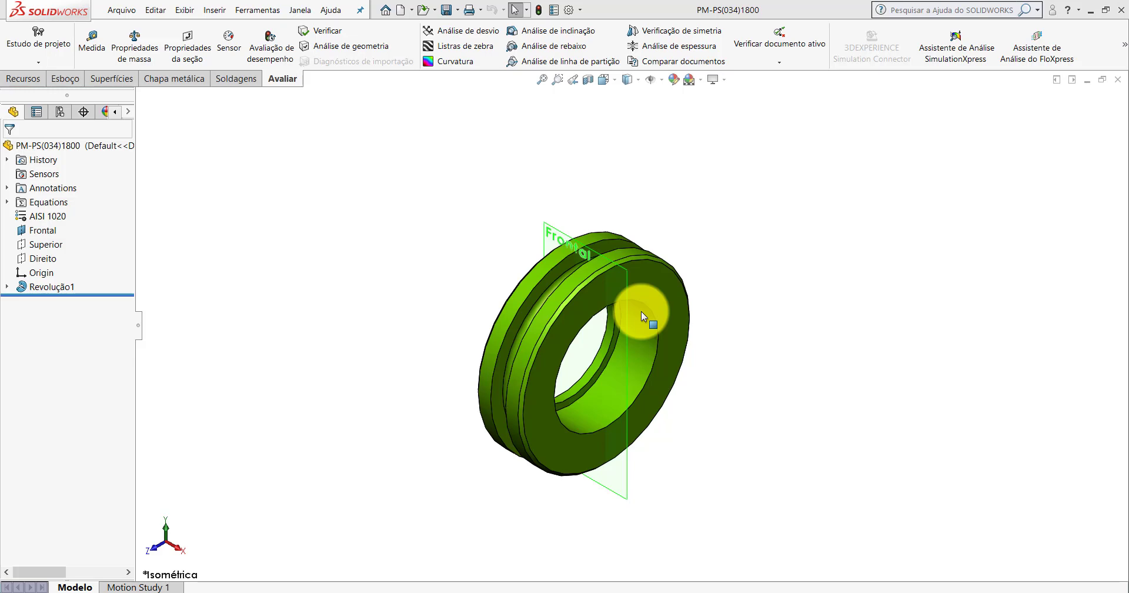
{"action": "left_click", "coordinate": [50, 287]}
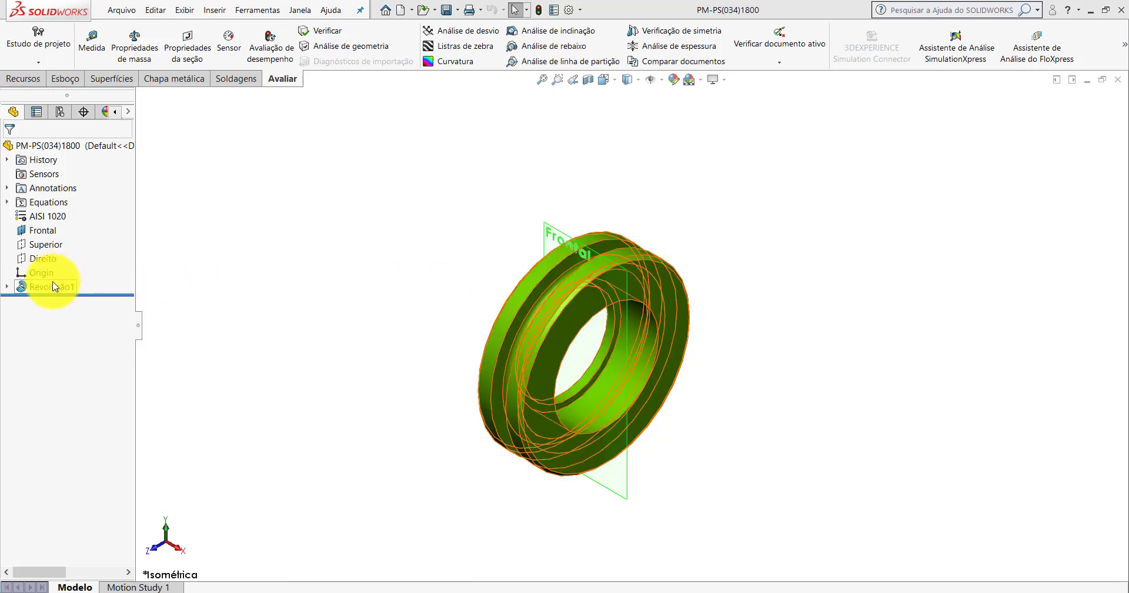
{"action": "left_click", "coordinate": [47, 287]}
{"action": "left_click", "coordinate": [10, 292]}
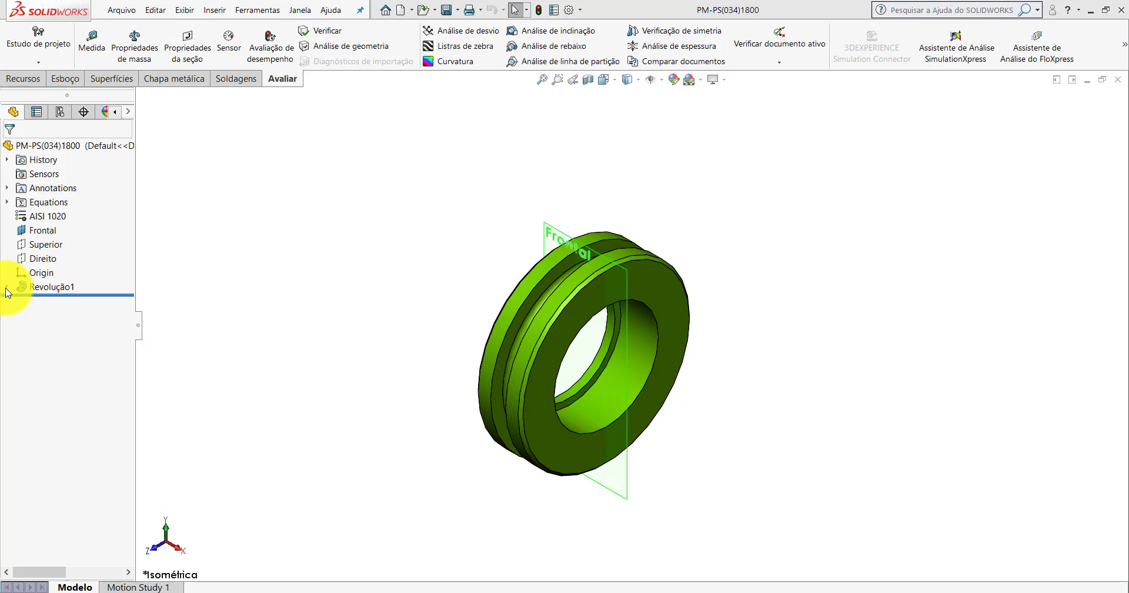
{"action": "left_click", "coordinate": [7, 287]}
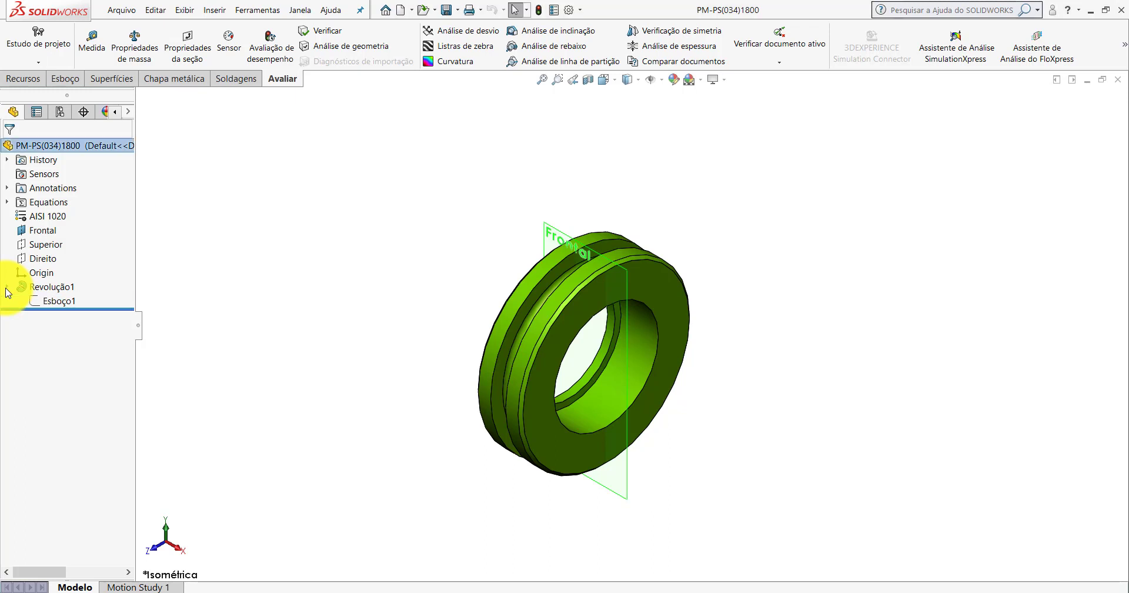
{"action": "right_click", "coordinate": [53, 300]}
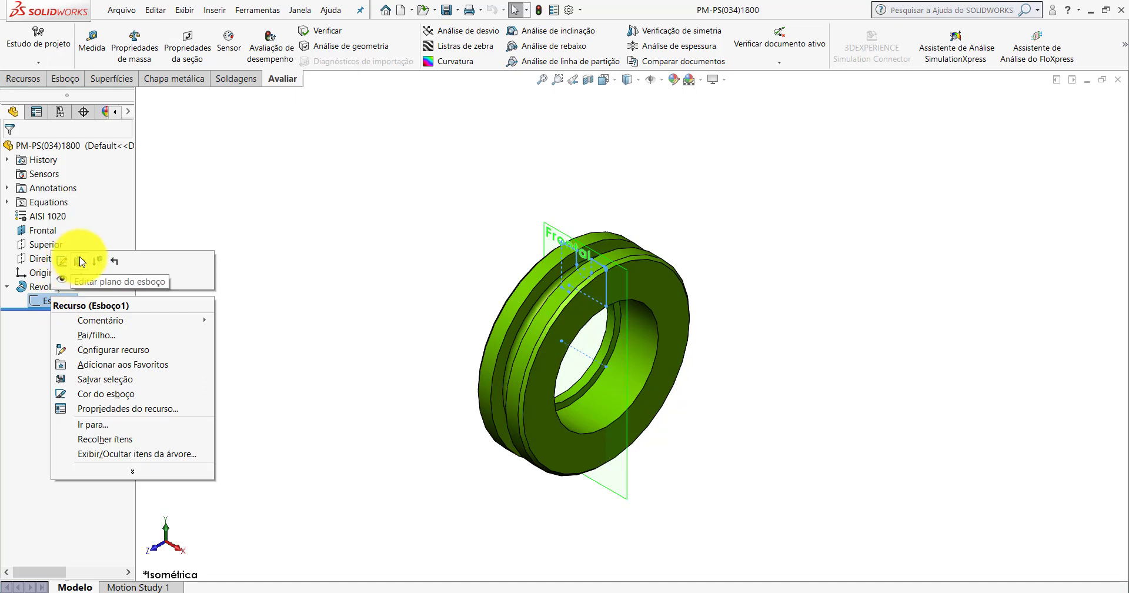
{"action": "left_click", "coordinate": [63, 261]}
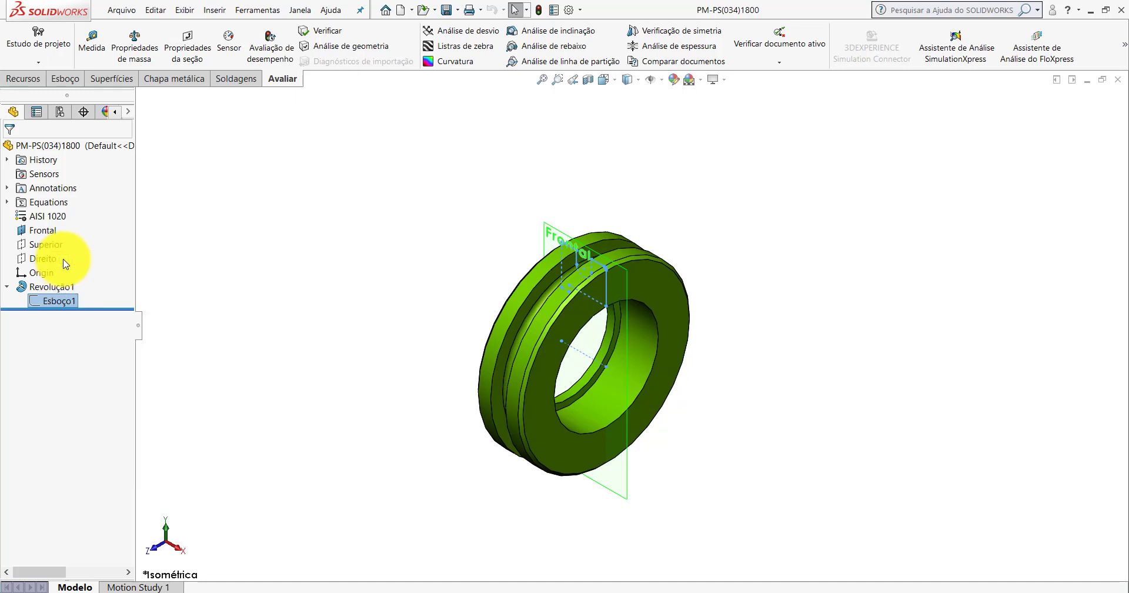
View sketch Esboço1 normal to the Frontal plane and hide the plane outline.
{"action": "left_click", "coordinate": [575, 260]}
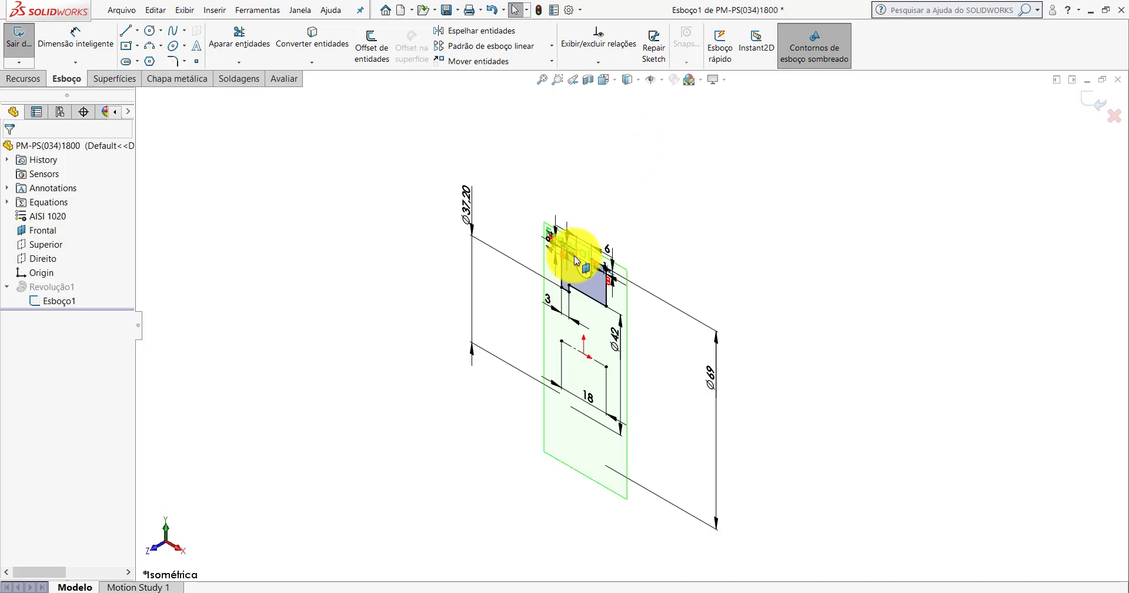
{"action": "key", "text": "space"}
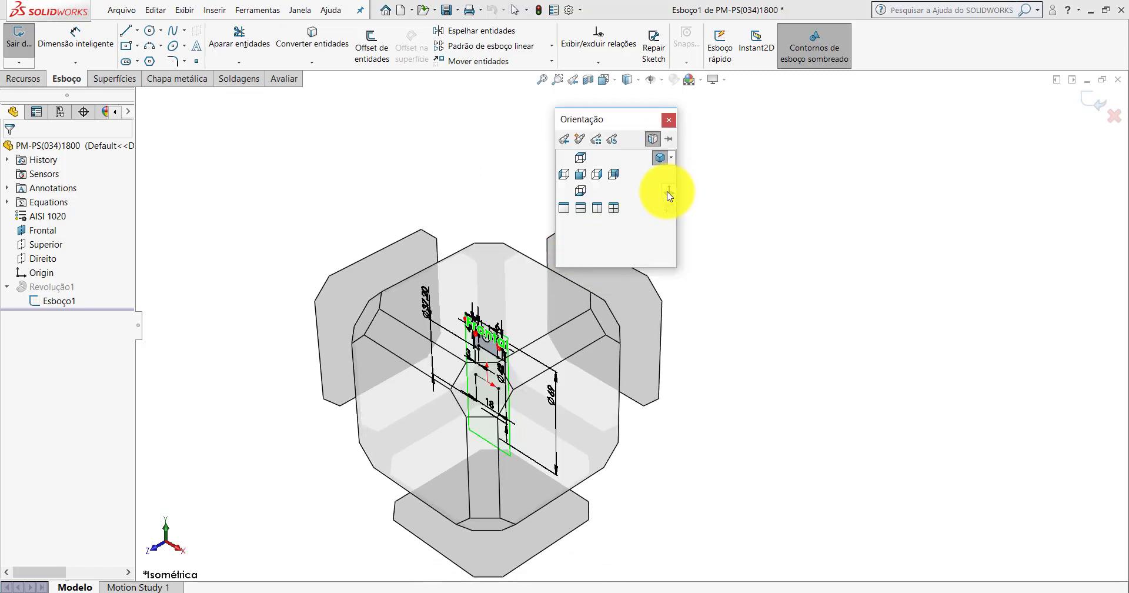
{"action": "left_click", "coordinate": [669, 194]}
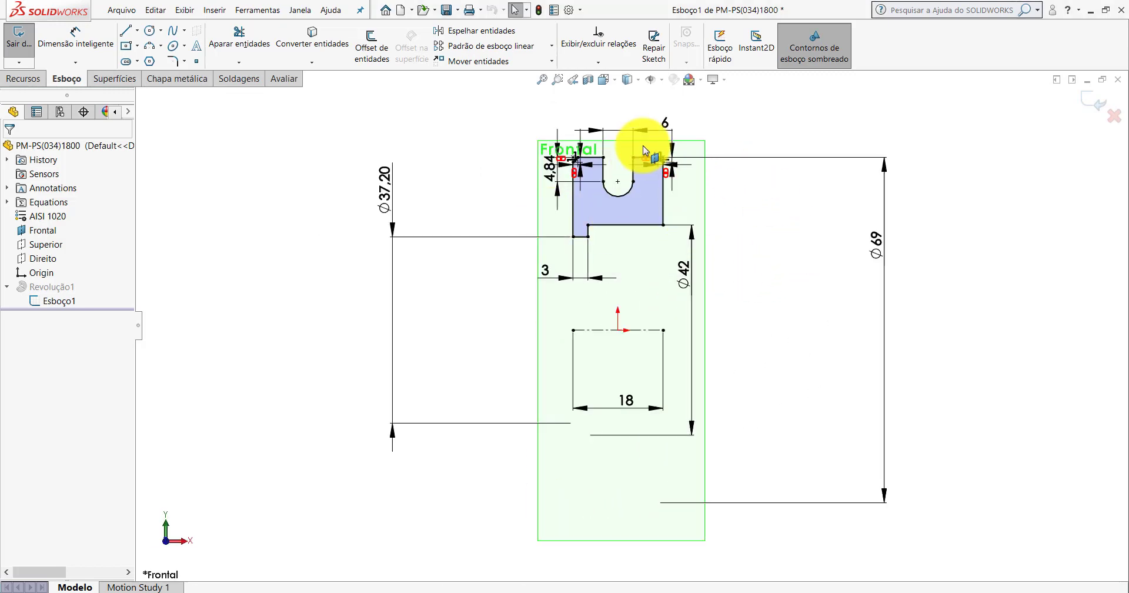
{"action": "scroll", "coordinate": [646, 147], "scroll_direction": "down", "scroll_amount": 3}
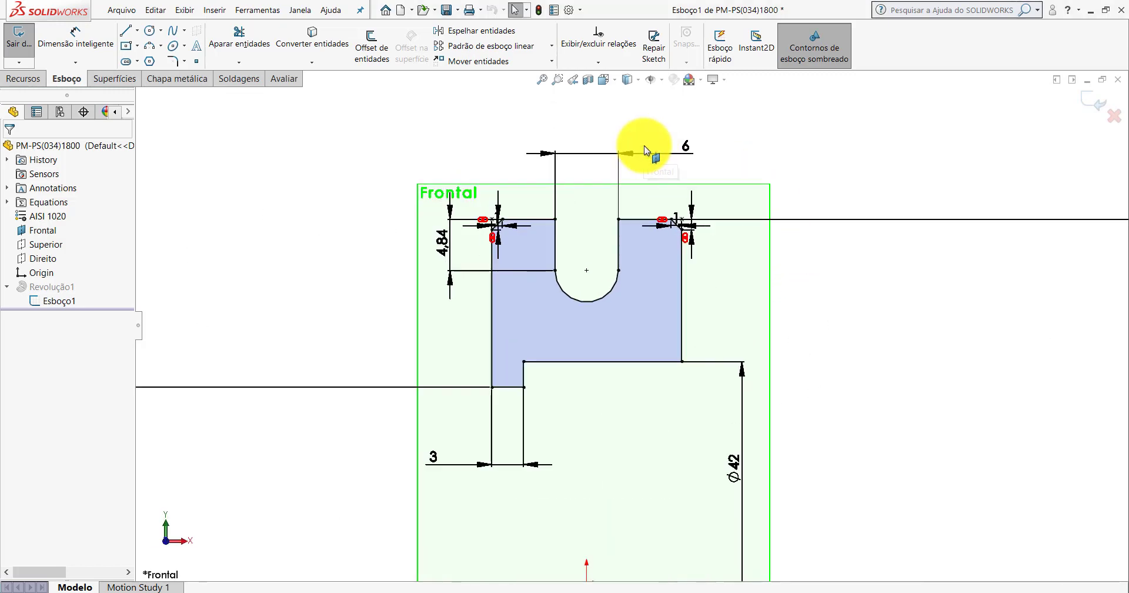
{"action": "left_click", "coordinate": [652, 82]}
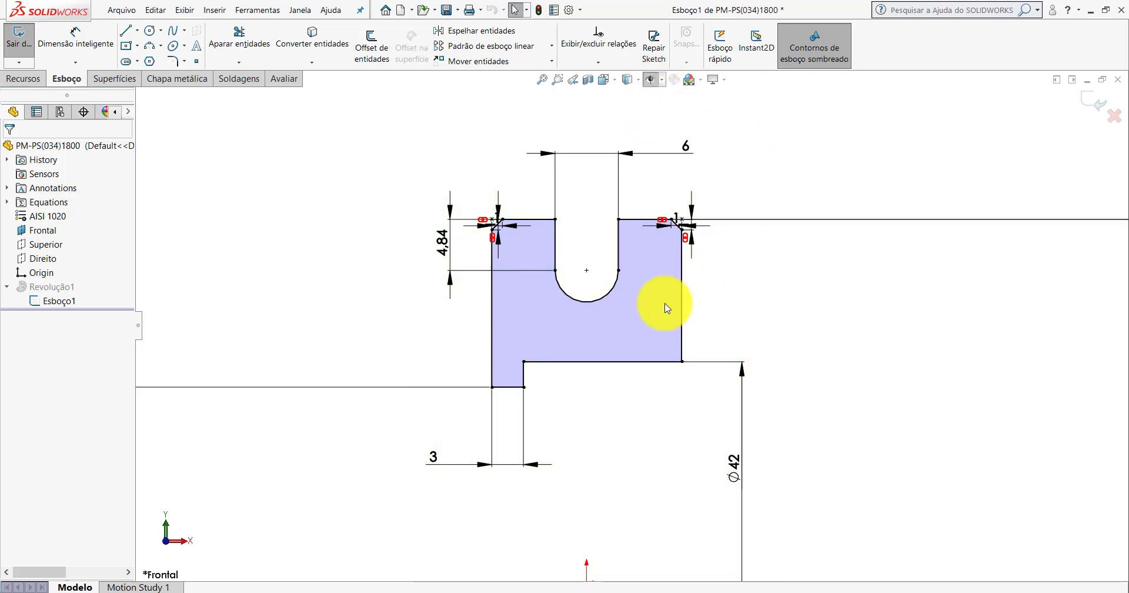
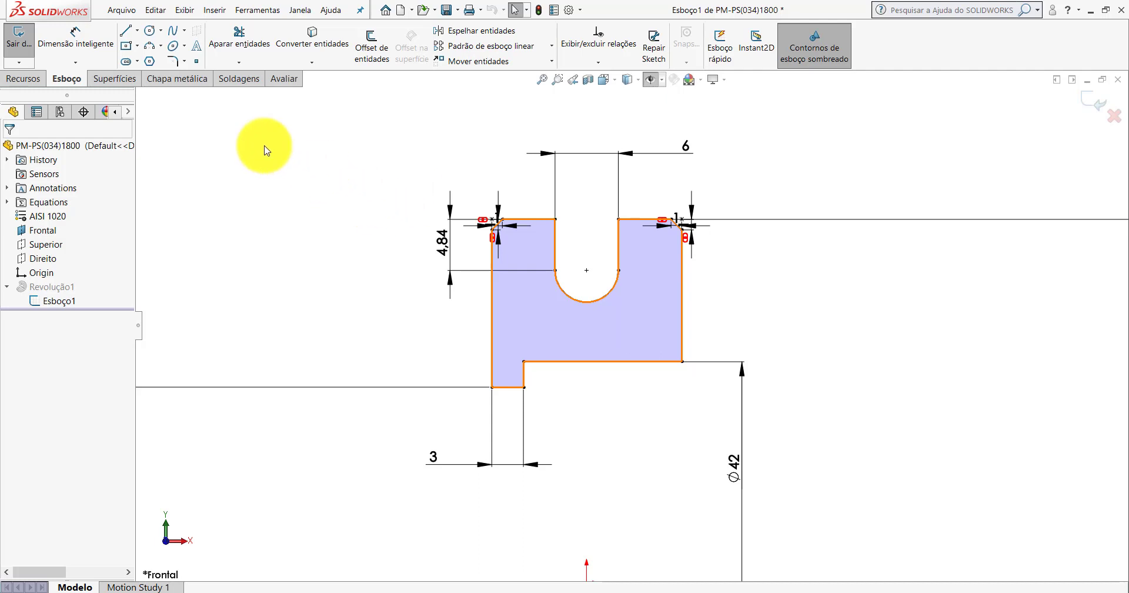
Draw three connected lines forming a small rectangular notch up from the profile's bottom edge near the right.
{"action": "left_click", "coordinate": [126, 36]}
{"action": "scroll", "coordinate": [650, 344], "scroll_direction": "down", "scroll_amount": 1}
{"action": "scroll", "coordinate": [622, 368], "scroll_direction": "down", "scroll_amount": 3}
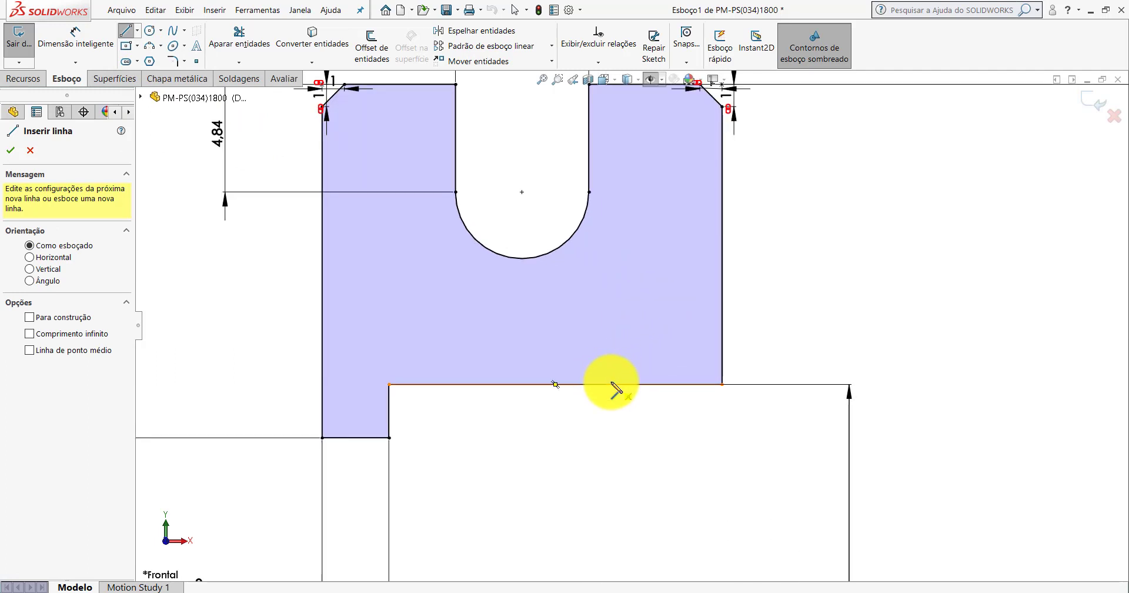
{"action": "left_click", "coordinate": [611, 384]}
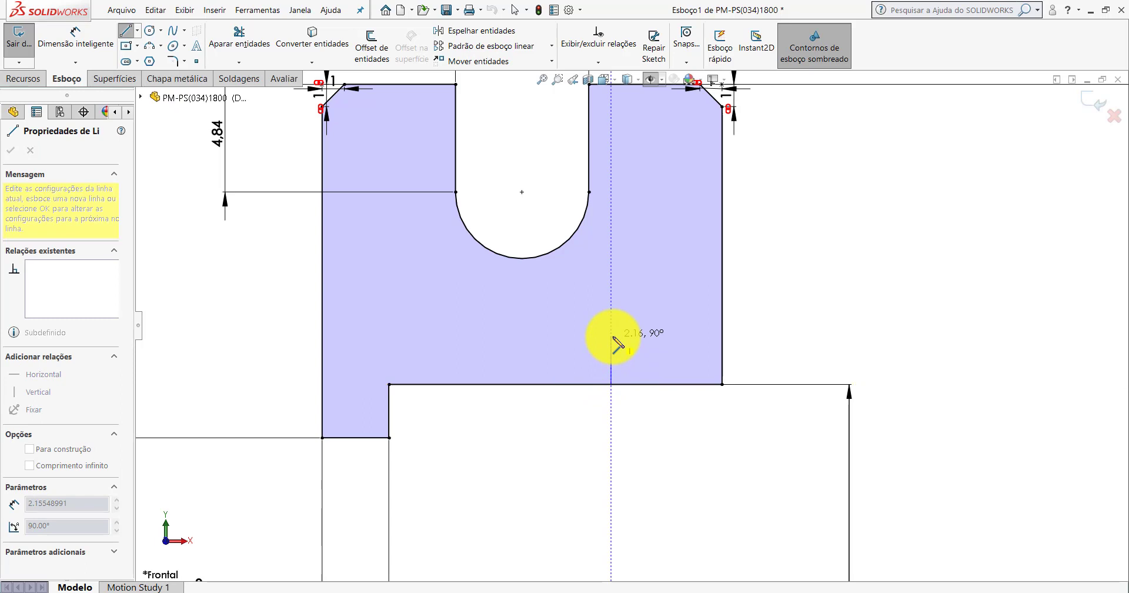
{"action": "left_click", "coordinate": [611, 336]}
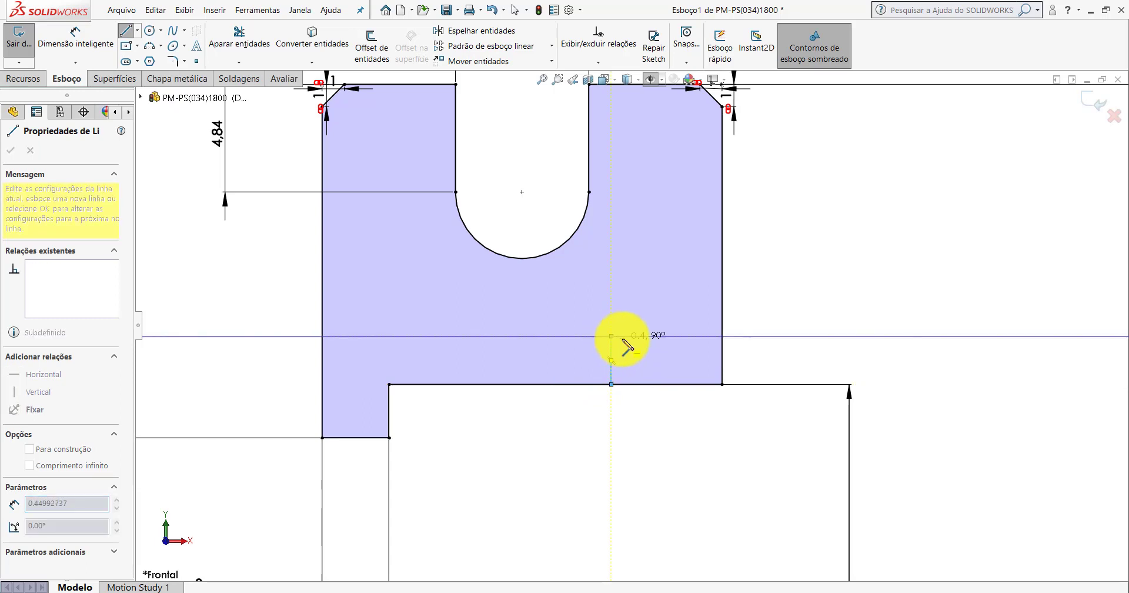
{"action": "left_click", "coordinate": [654, 336]}
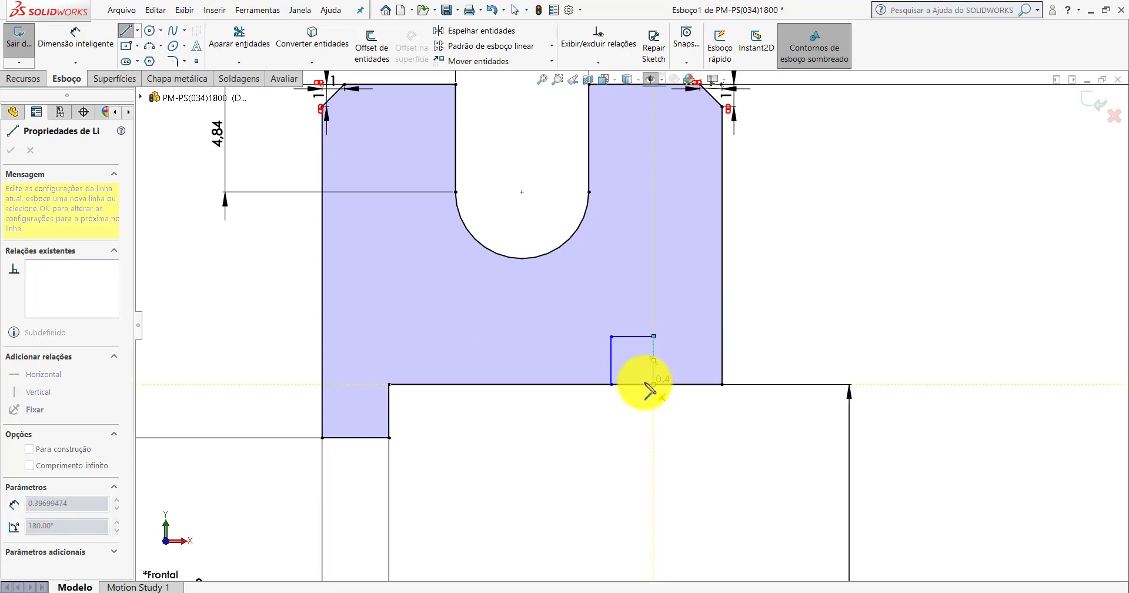
{"action": "left_click", "coordinate": [649, 386]}
{"action": "key", "text": "Escape"}
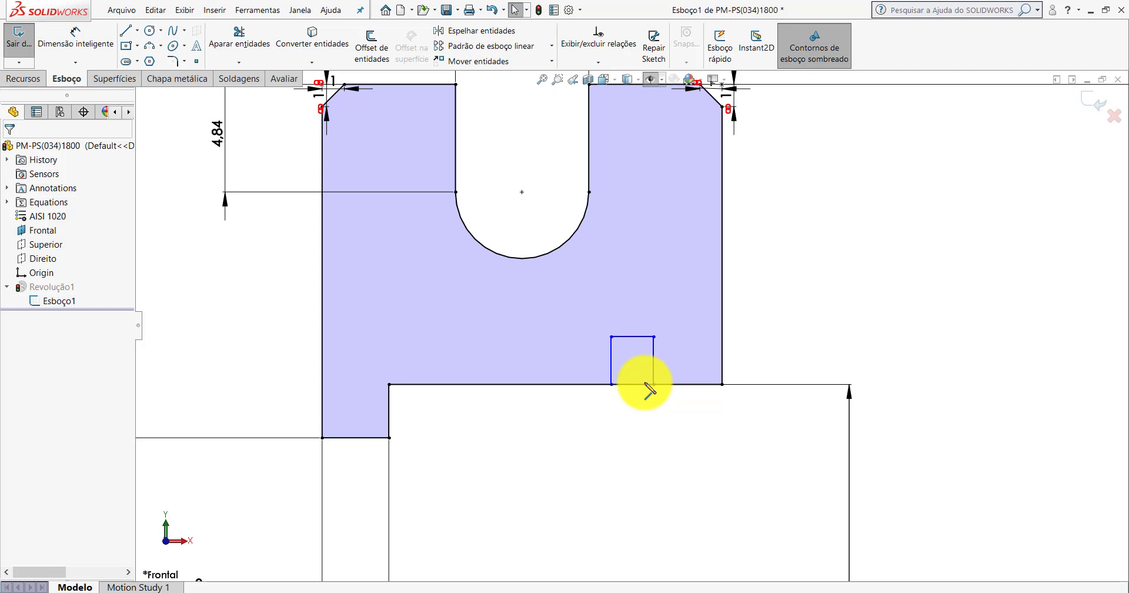
Dimension the notch 1,85 wide and 3 from the profile's right edge.
{"action": "left_click", "coordinate": [65, 39]}
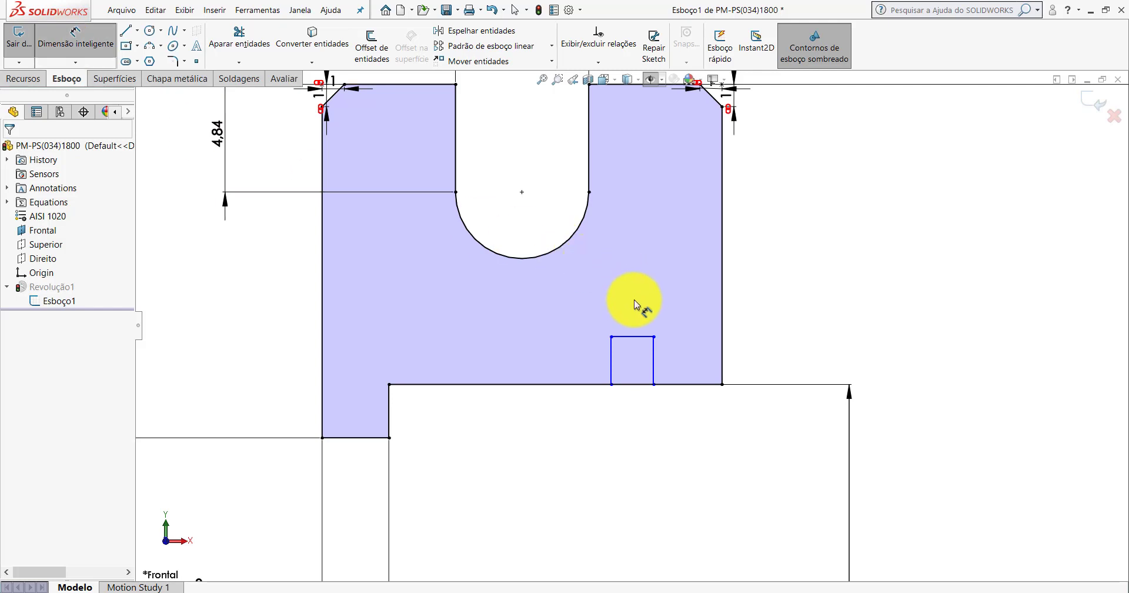
{"action": "left_click", "coordinate": [635, 338]}
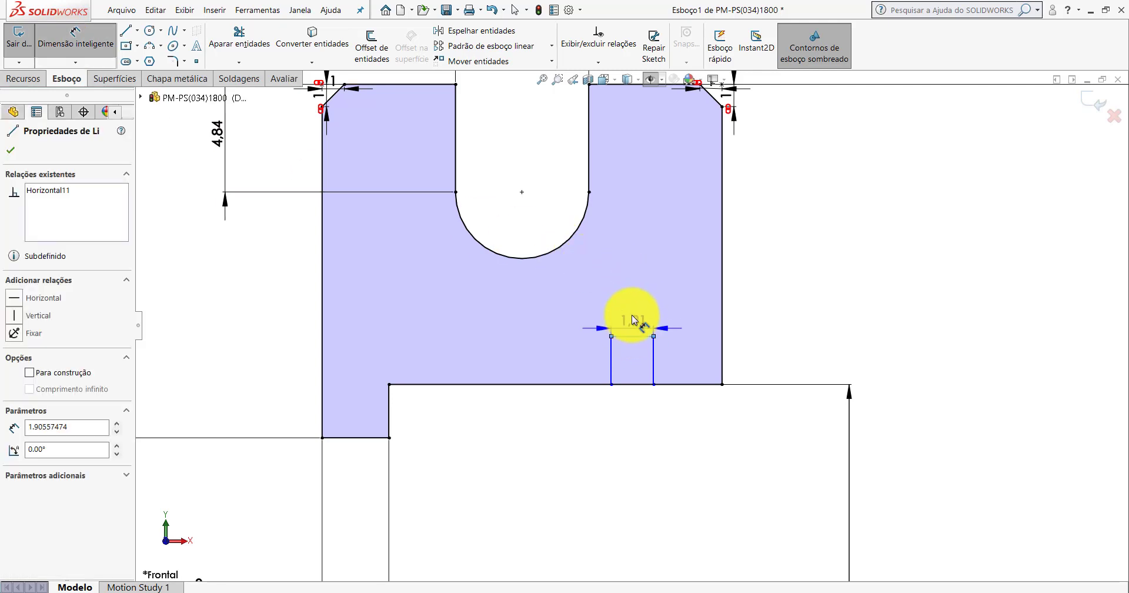
{"action": "left_click", "coordinate": [644, 294]}
{"action": "type", "text": "1"}
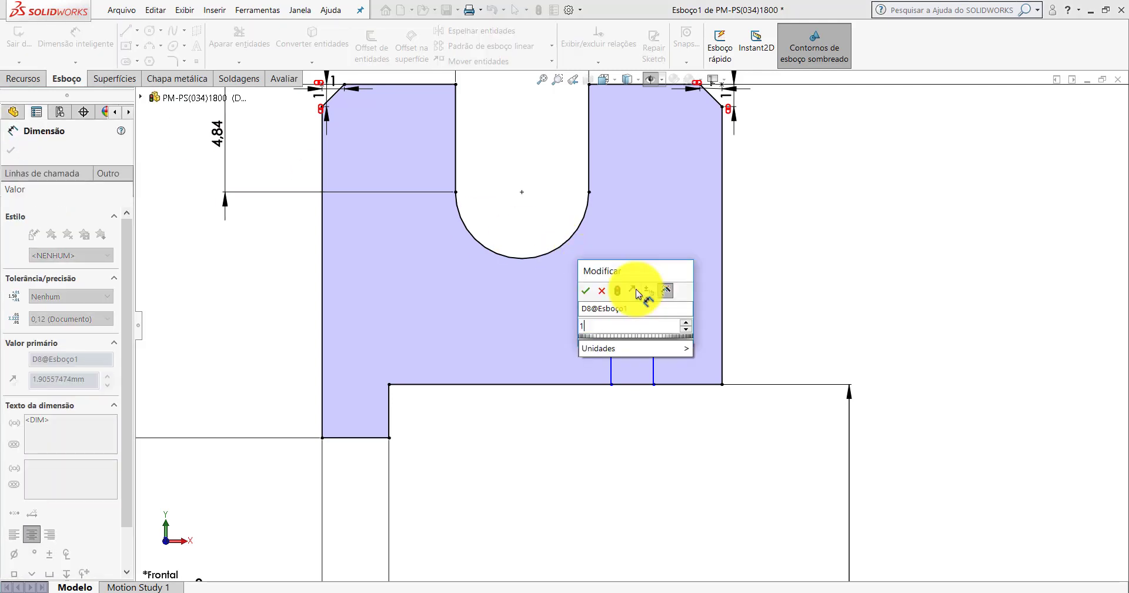
{"action": "type", "text": ",85"}
{"action": "key", "text": "Return"}
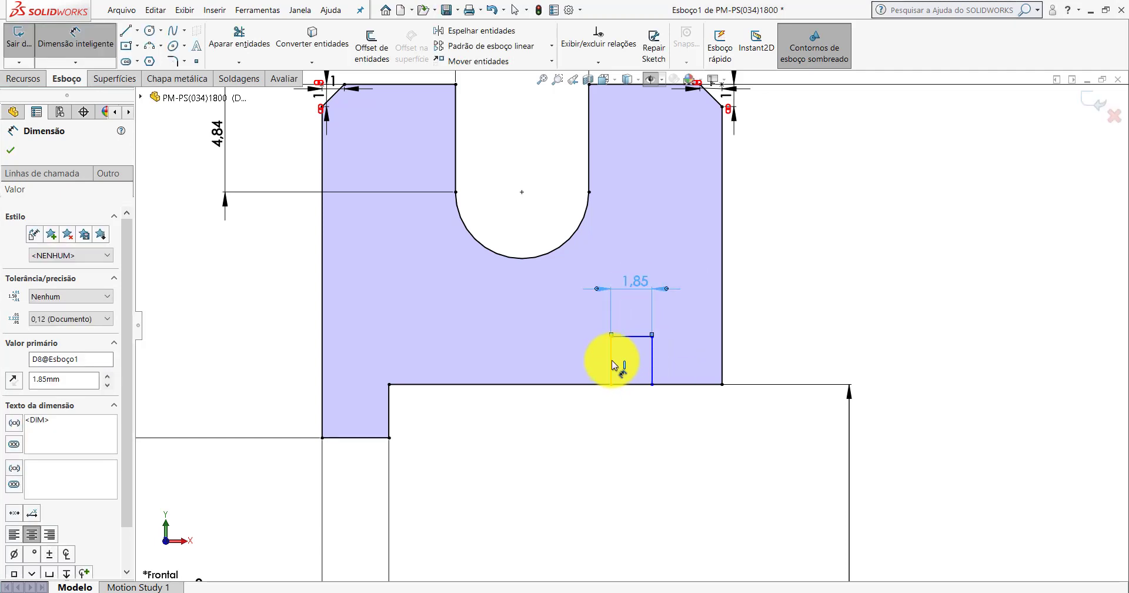
{"action": "left_click", "coordinate": [651, 359]}
{"action": "left_click", "coordinate": [722, 344]}
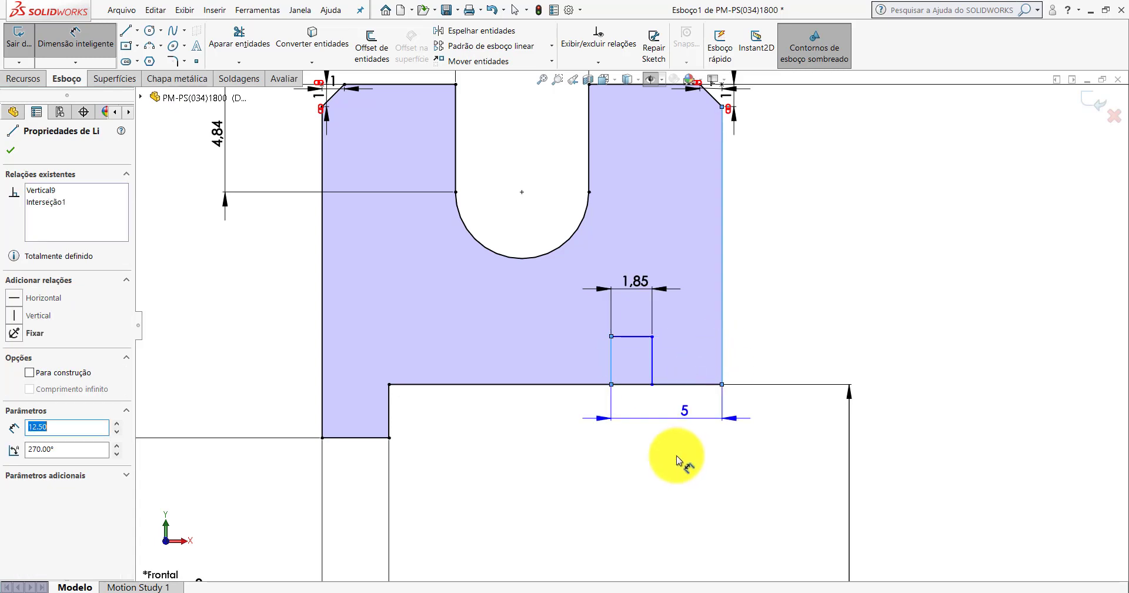
{"action": "left_click", "coordinate": [669, 470]}
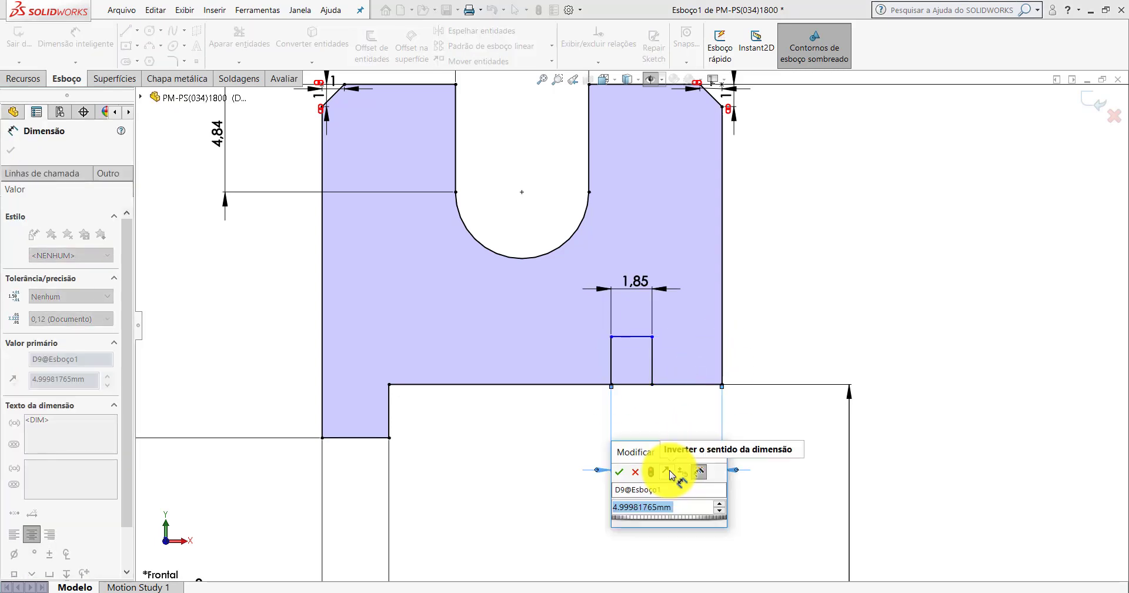
{"action": "type", "text": "3"}
{"action": "key", "text": "Return"}
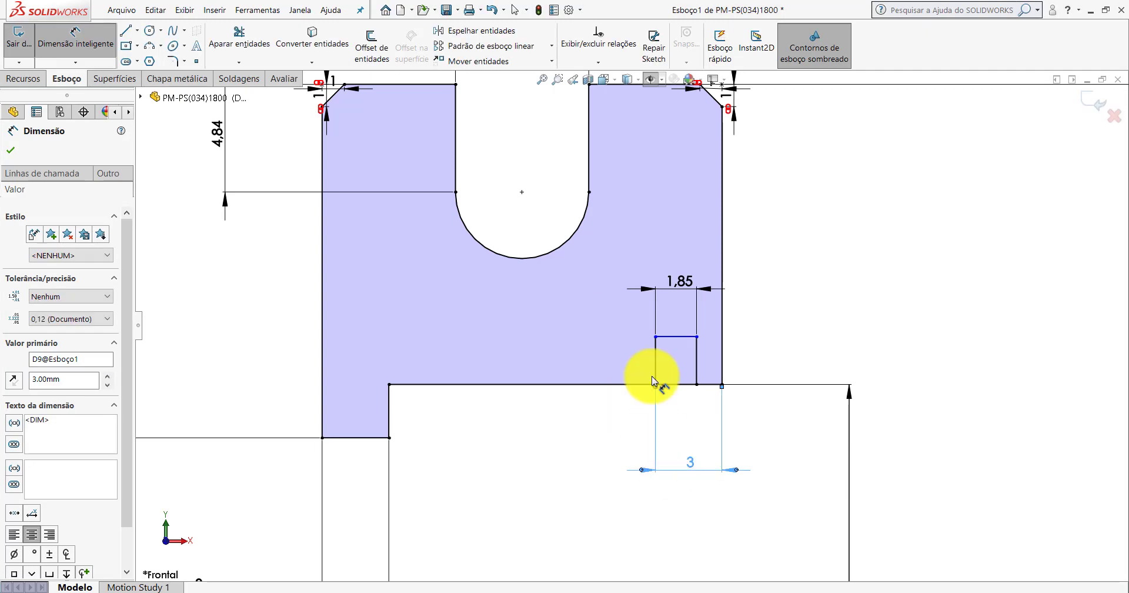
Add a Ø44,50 diameter dimension from the centreline to the notch's top line.
{"action": "scroll", "coordinate": [651, 375], "scroll_direction": "up", "scroll_amount": 5}
{"action": "scroll", "coordinate": [653, 380], "scroll_direction": "up", "scroll_amount": 4}
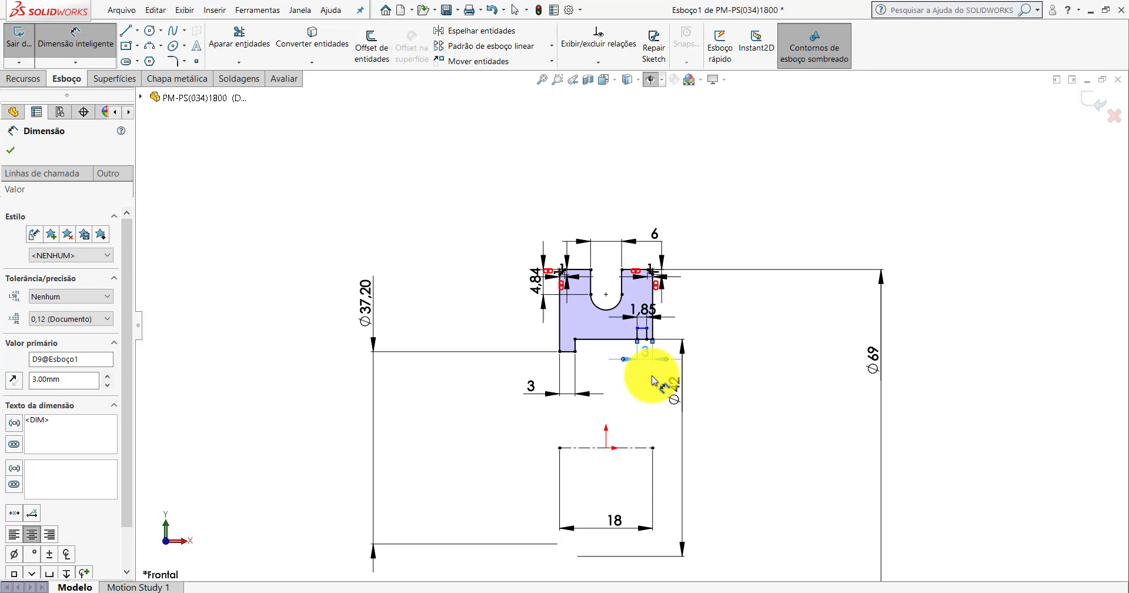
{"action": "scroll", "coordinate": [651, 380], "scroll_direction": "down", "scroll_amount": 2}
{"action": "scroll", "coordinate": [650, 367], "scroll_direction": "down", "scroll_amount": 3}
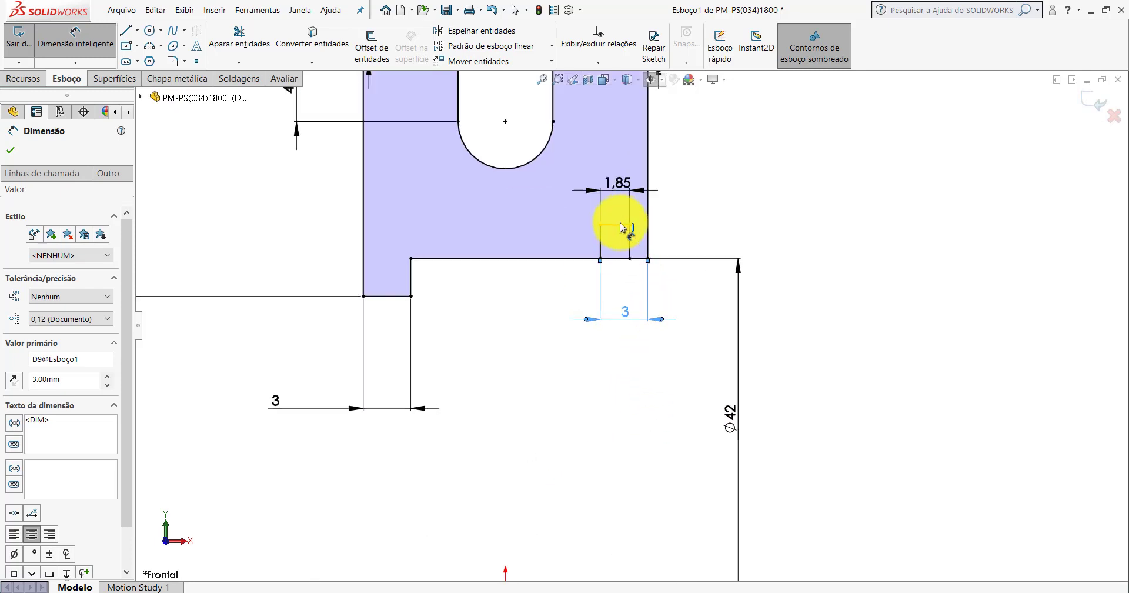
{"action": "left_click", "coordinate": [633, 229]}
{"action": "scroll", "coordinate": [664, 282], "scroll_direction": "up", "scroll_amount": 3}
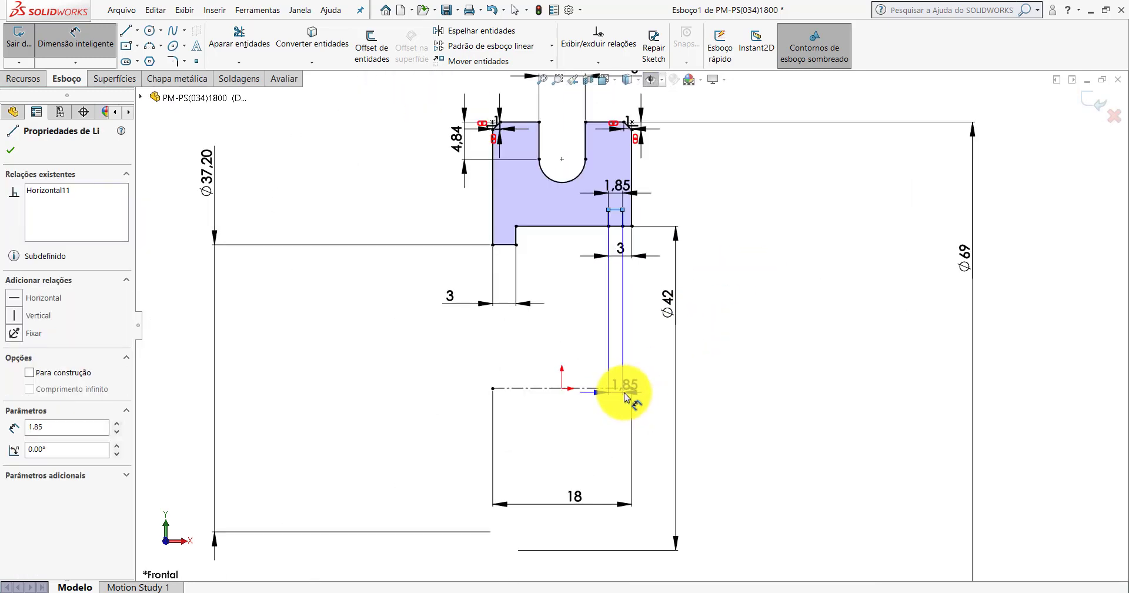
{"action": "left_click", "coordinate": [618, 389]}
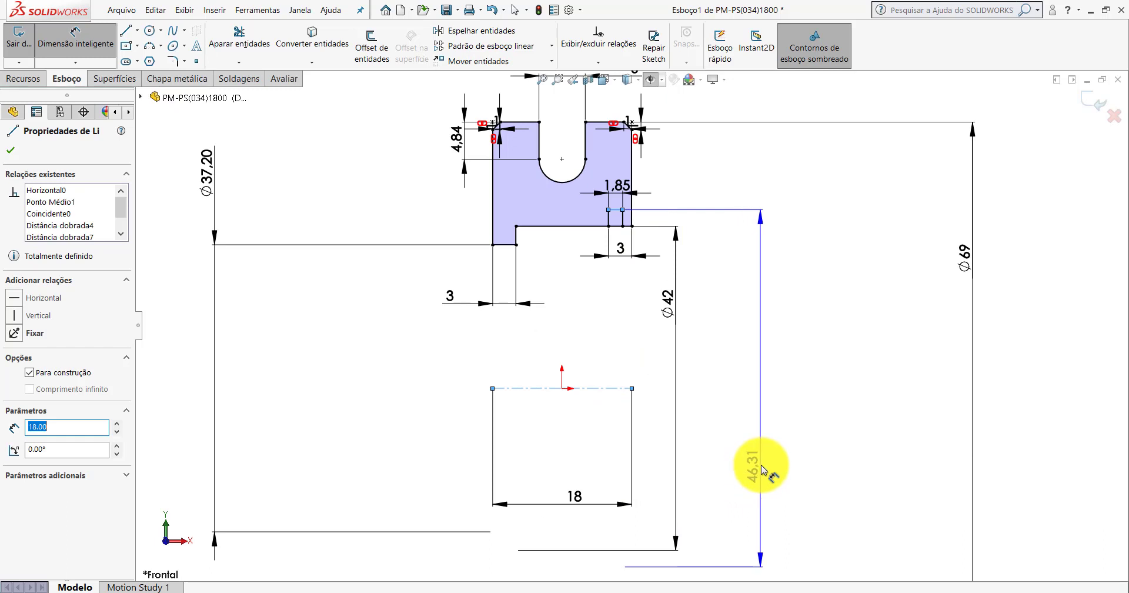
{"action": "left_click", "coordinate": [761, 468]}
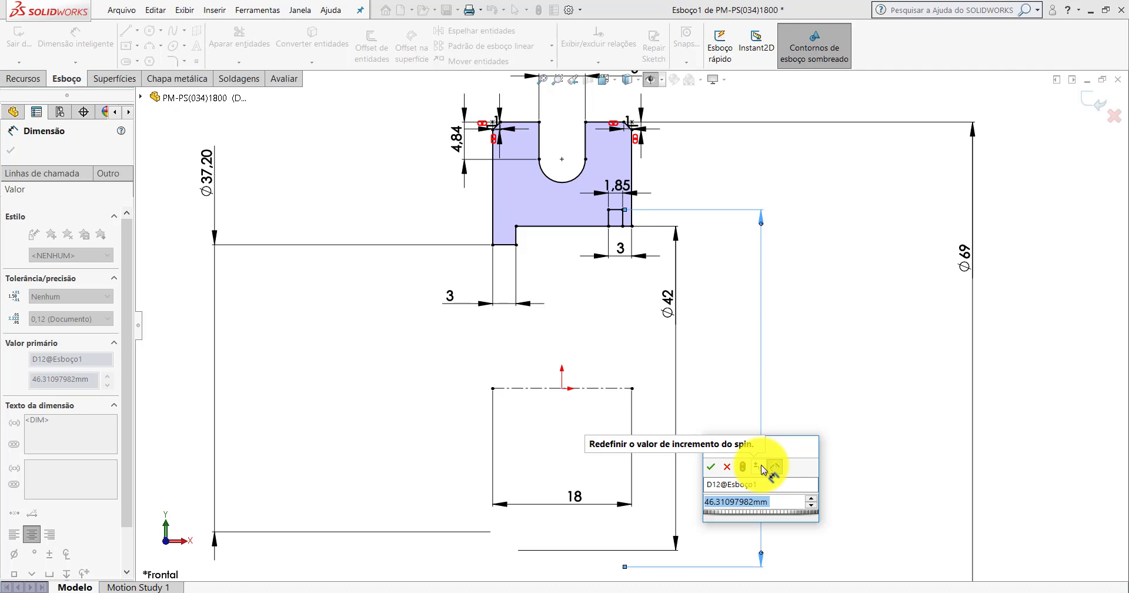
{"action": "type", "text": "4"}
{"action": "type", "text": ".5"}
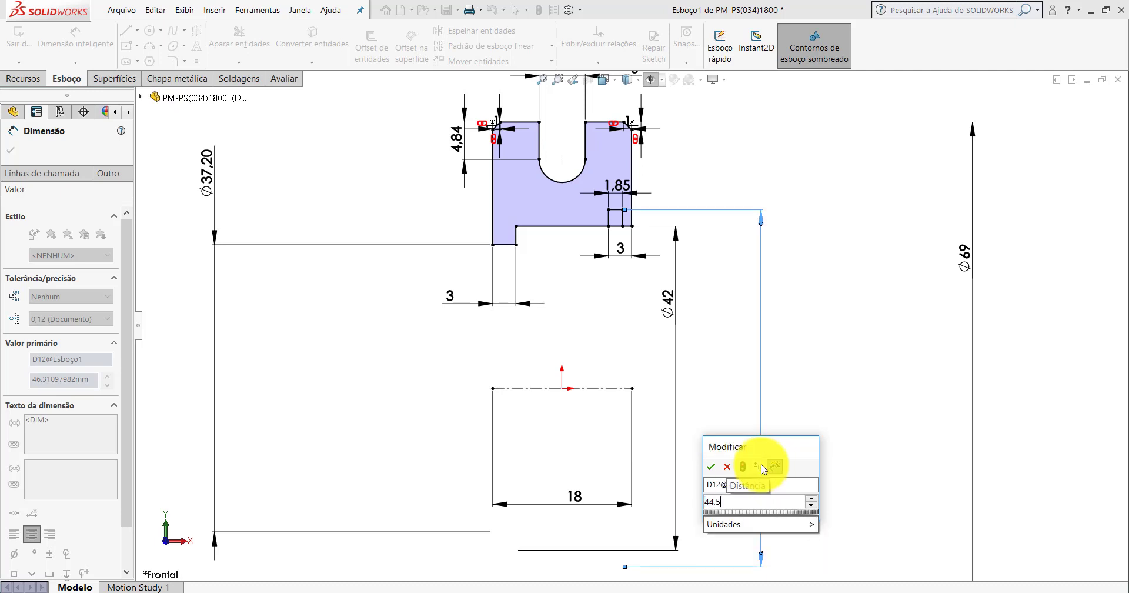
{"action": "key", "text": "Return"}
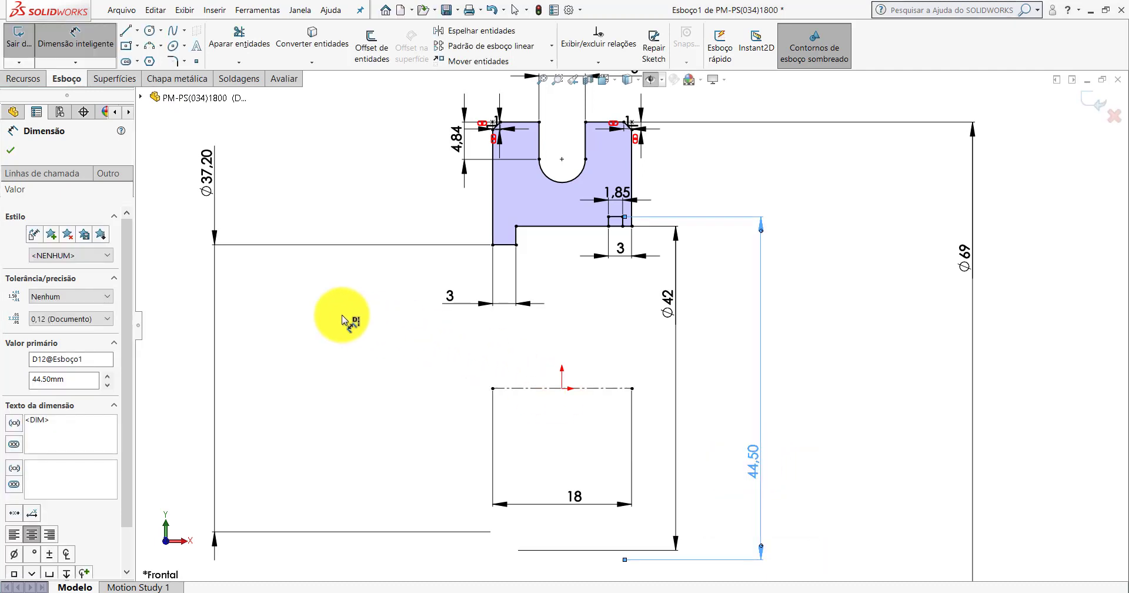
Move the 44,50 dimension aside and trim the notch's bottom line so the groove opens.
{"action": "left_click", "coordinate": [10, 150]}
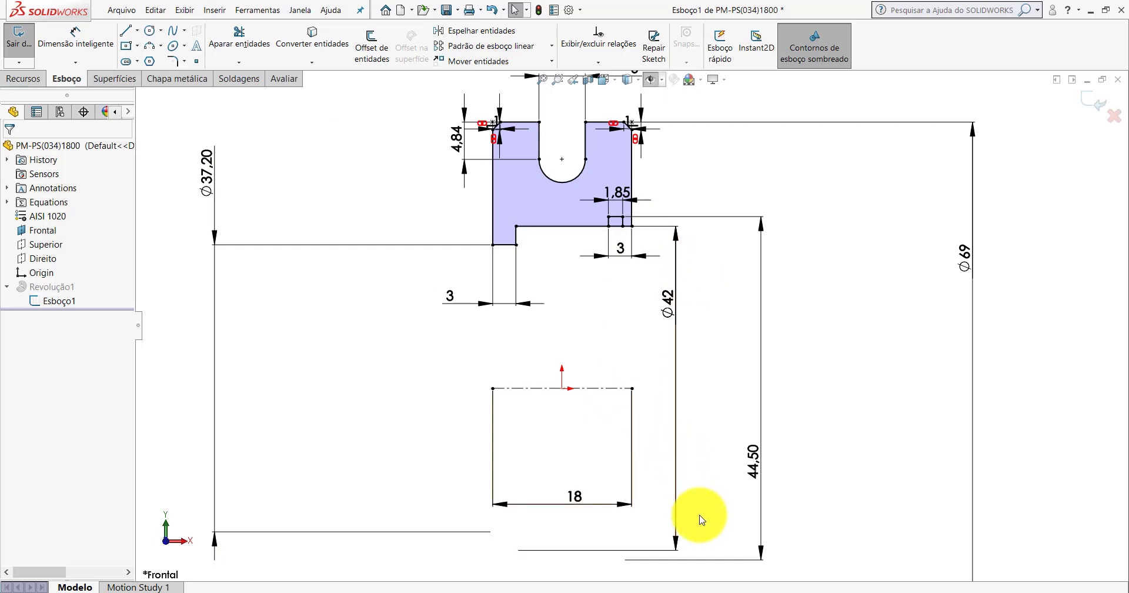
{"action": "left_click_drag", "start_coordinate": [757, 476], "coordinate": [771, 382]}
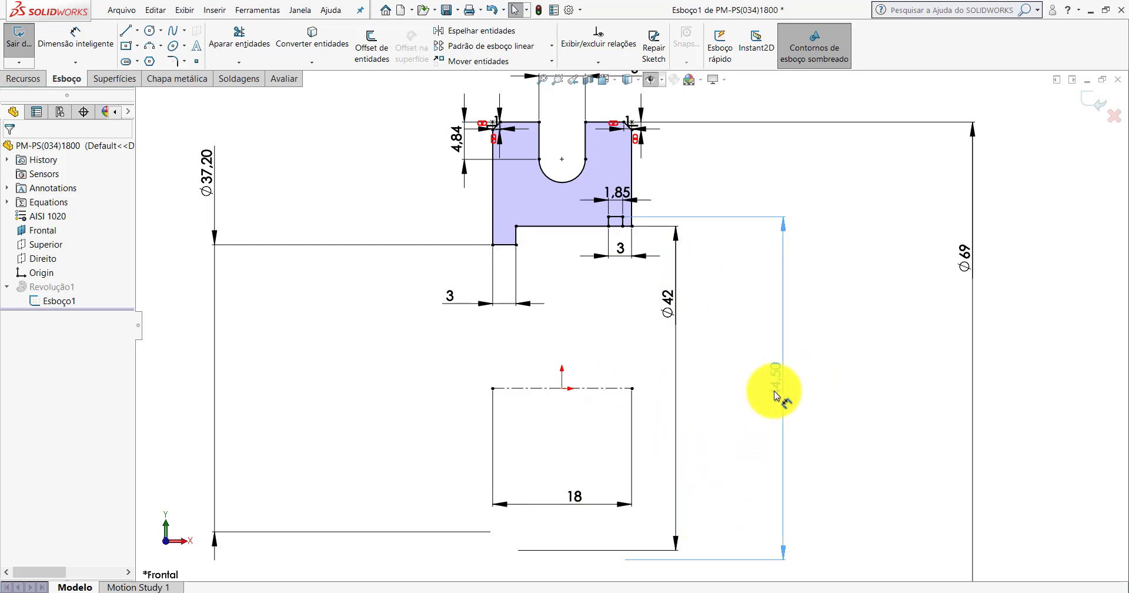
{"action": "left_click", "coordinate": [238, 47]}
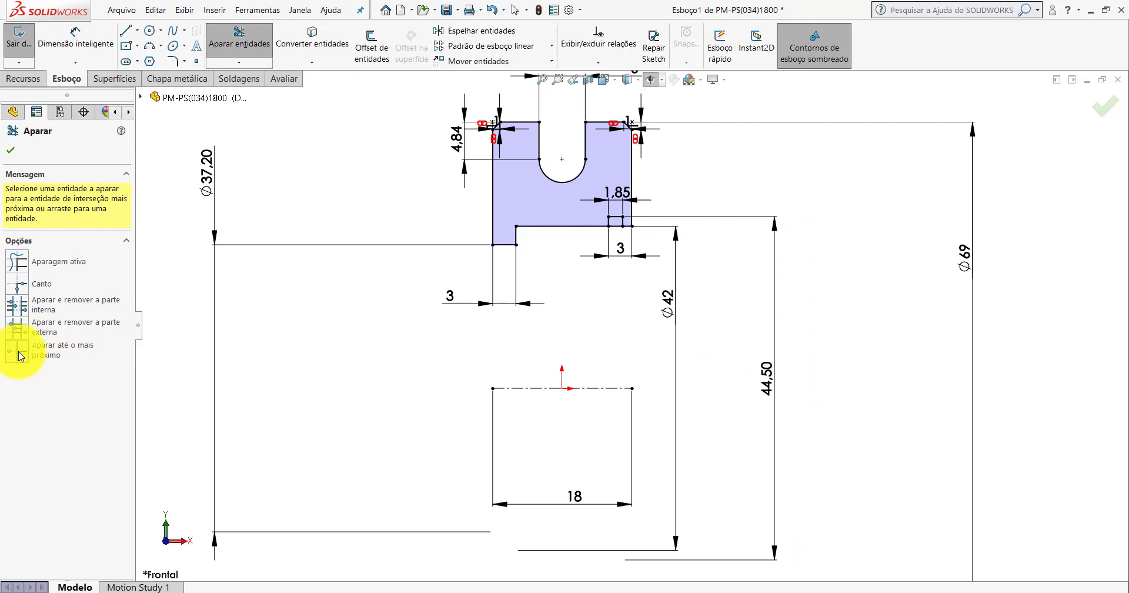
{"action": "scroll", "coordinate": [646, 250], "scroll_direction": "down", "scroll_amount": 3}
{"action": "scroll", "coordinate": [611, 253], "scroll_direction": "down", "scroll_amount": 5}
{"action": "scroll", "coordinate": [582, 270], "scroll_direction": "down", "scroll_amount": 3}
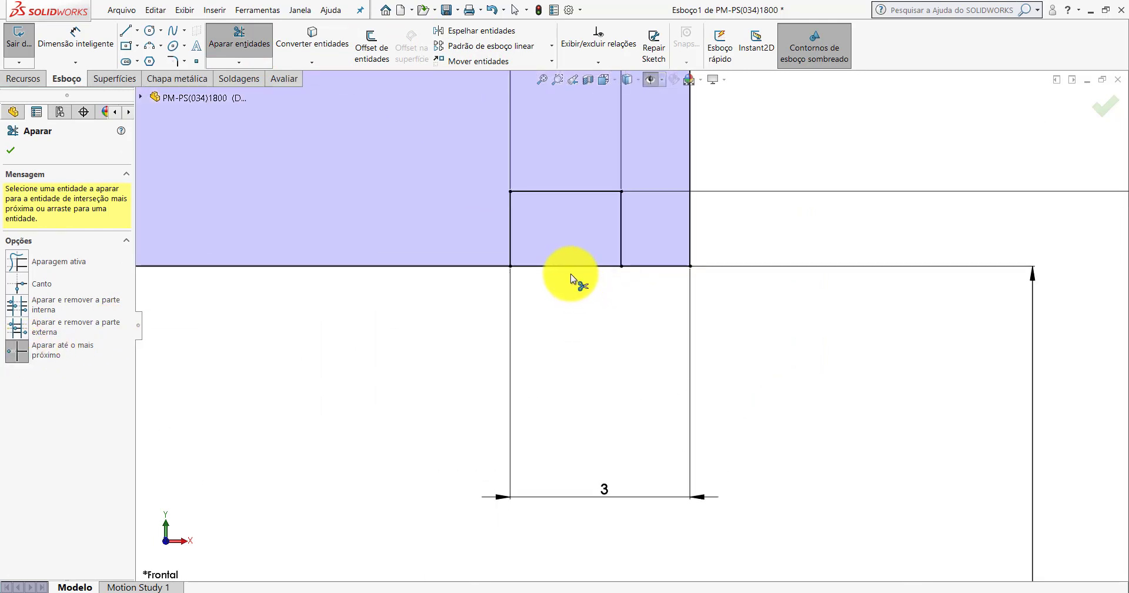
{"action": "left_click", "coordinate": [567, 266]}
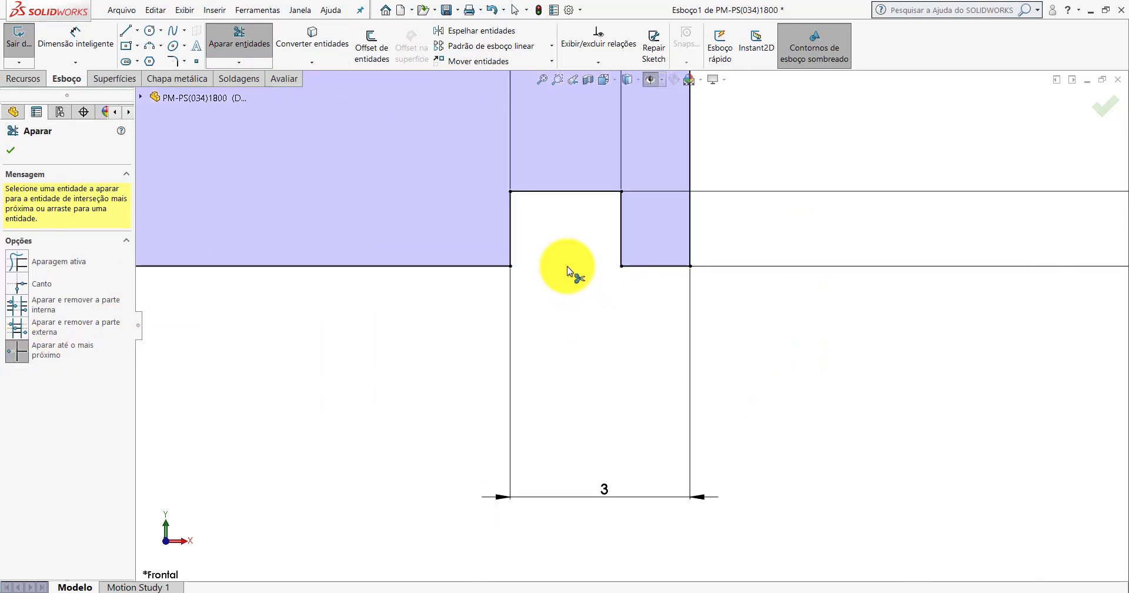
{"action": "scroll", "coordinate": [568, 269], "scroll_direction": "up", "scroll_amount": 5}
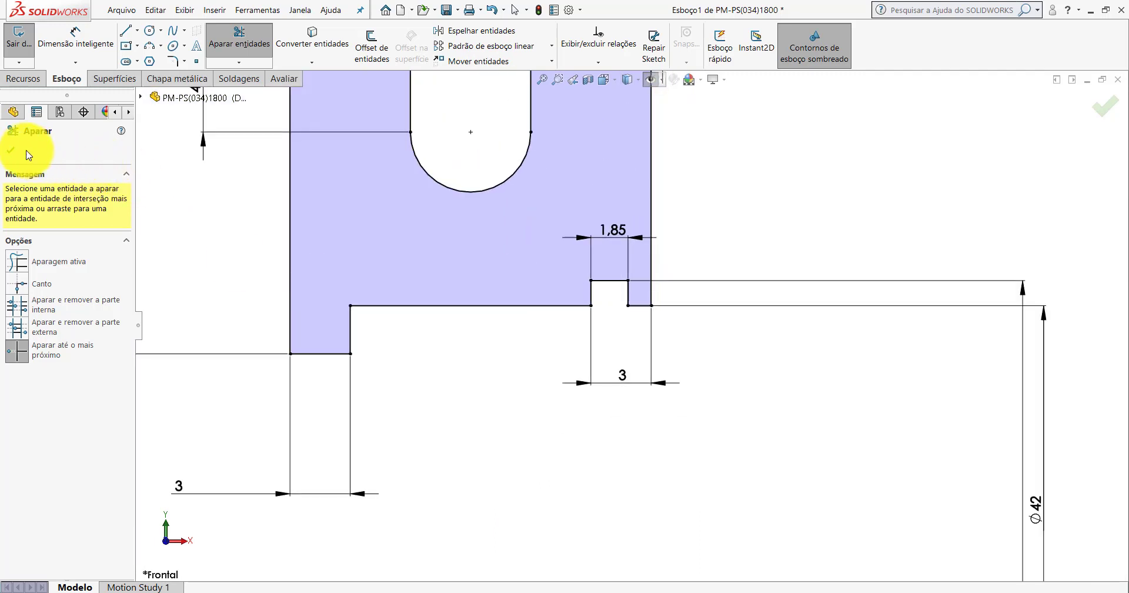
{"action": "left_click", "coordinate": [11, 150]}
{"action": "scroll", "coordinate": [618, 239], "scroll_direction": "up", "scroll_amount": 2}
{"action": "scroll", "coordinate": [633, 353], "scroll_direction": "up", "scroll_amount": 3}
{"action": "scroll", "coordinate": [634, 353], "scroll_direction": "up", "scroll_amount": 1}
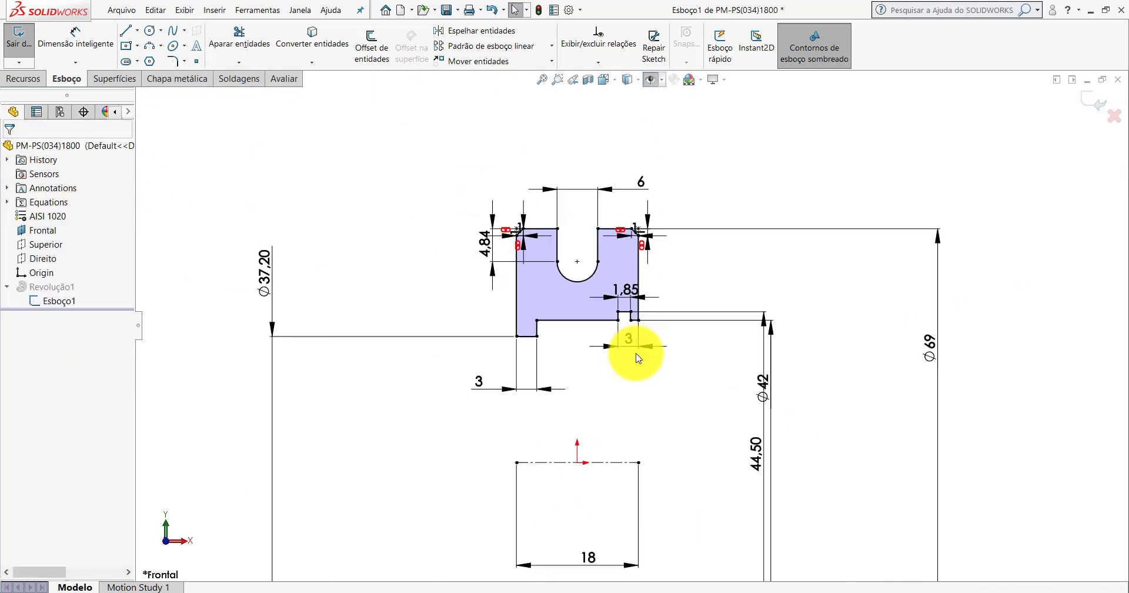
Exit the sketch so Revolução1 rebuilds with the inner groove, and inspect the bore.
{"action": "left_click", "coordinate": [1091, 108]}
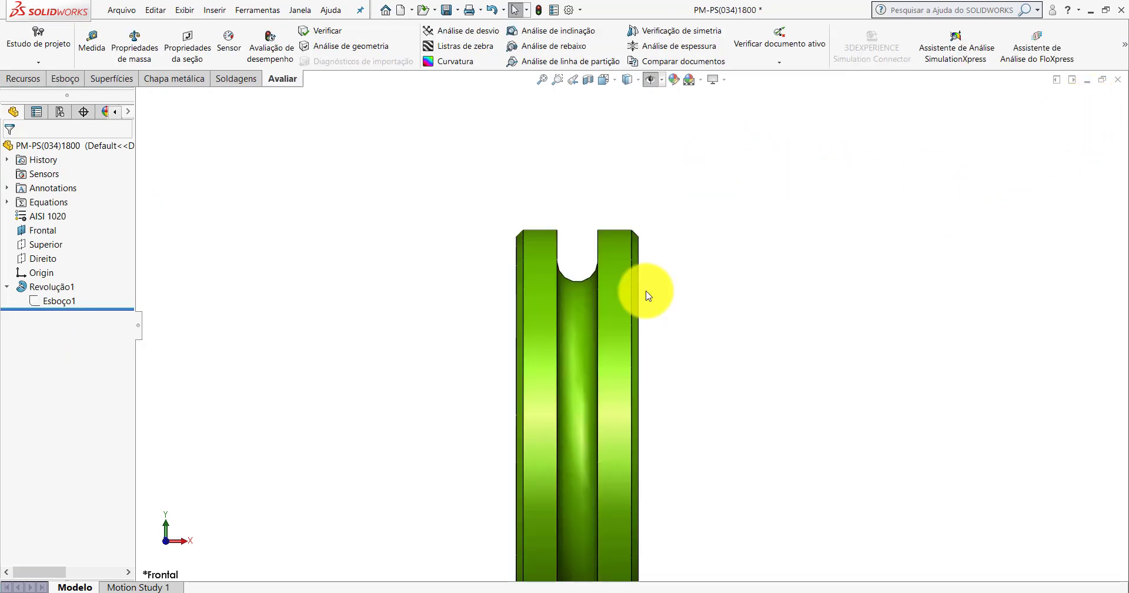
{"action": "mouse_move", "coordinate": [645, 292]}
{"action": "middle_mouse_down"}
{"action": "mouse_move", "coordinate": [604, 275]}
{"action": "mouse_move", "coordinate": [641, 372]}
{"action": "middle_mouse_up"}
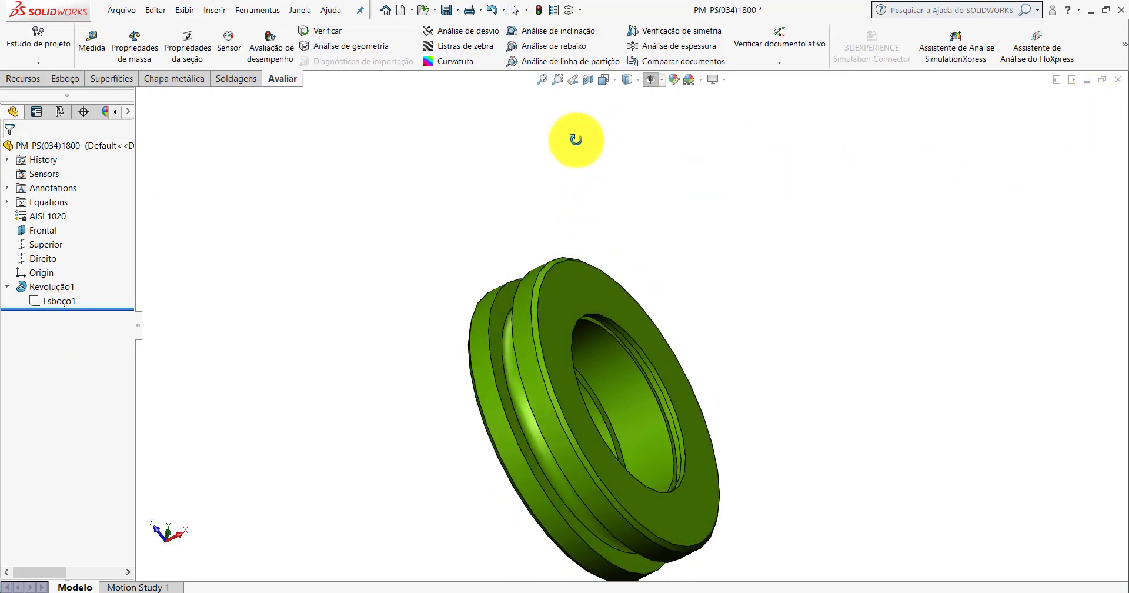
{"action": "scroll", "coordinate": [641, 371], "scroll_direction": "down", "scroll_amount": 2}
{"action": "scroll", "coordinate": [616, 322], "scroll_direction": "down", "scroll_amount": 2}
{"action": "scroll", "coordinate": [613, 239], "scroll_direction": "down", "scroll_amount": 2}
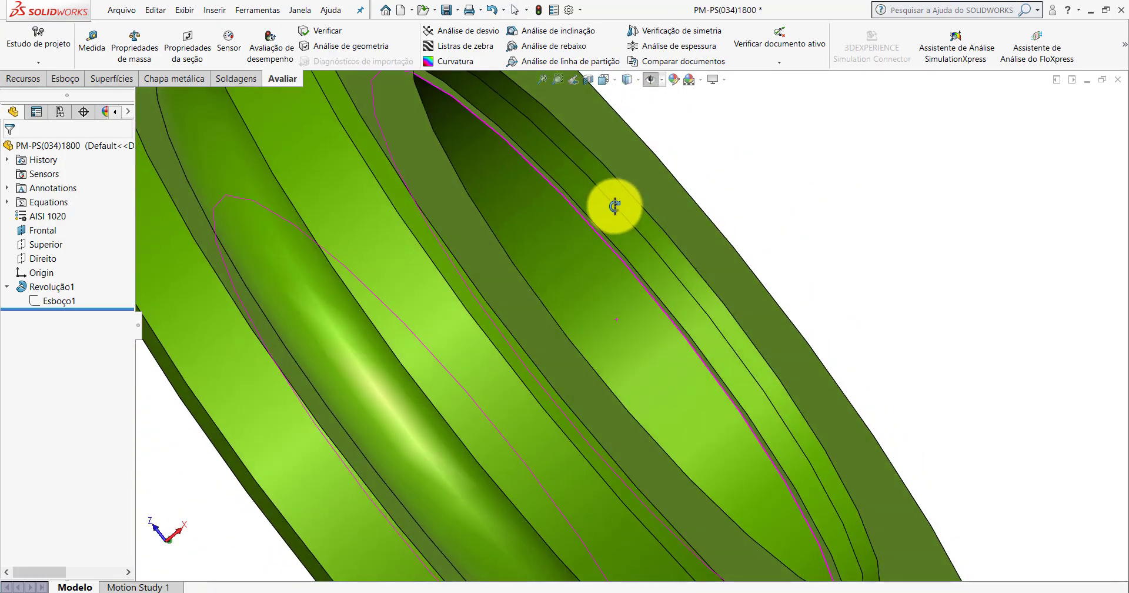
{"action": "scroll", "coordinate": [615, 202], "scroll_direction": "up", "scroll_amount": 1}
{"action": "scroll", "coordinate": [566, 197], "scroll_direction": "up", "scroll_amount": 3}
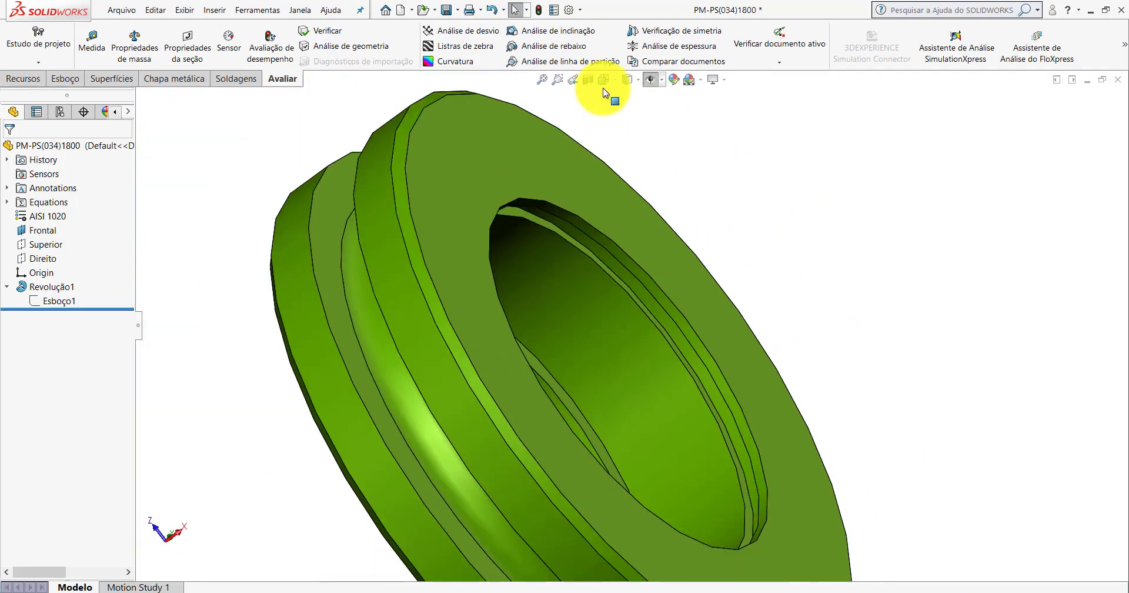
Set the part to Isometric view, save PM-PS(034)1800 and close it.
{"action": "left_click", "coordinate": [605, 82]}
{"action": "left_click", "coordinate": [663, 112]}
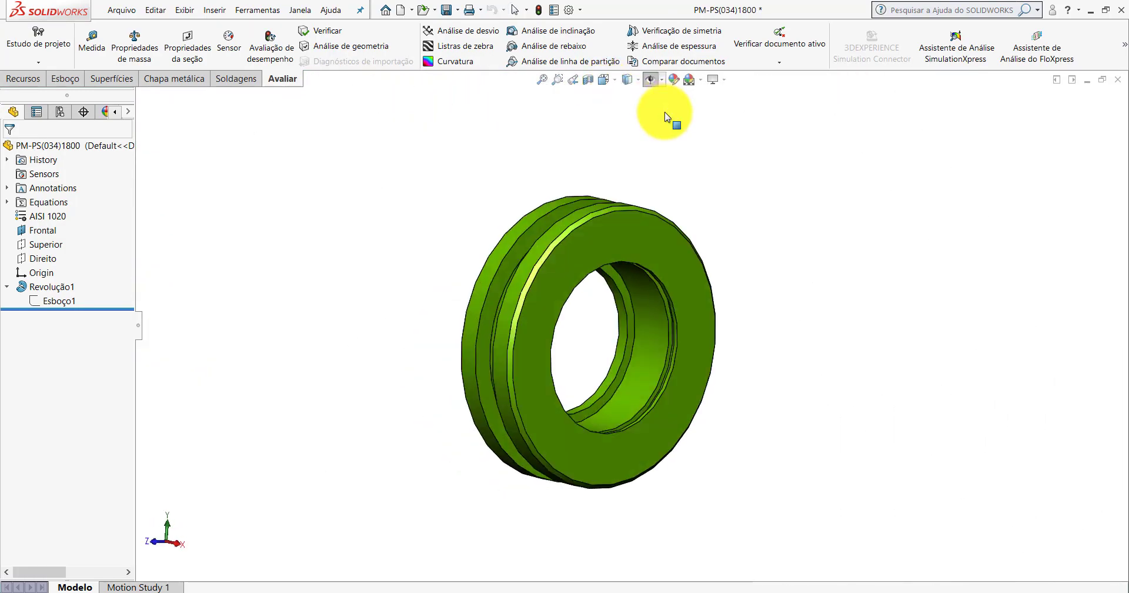
{"action": "left_click", "coordinate": [446, 9]}
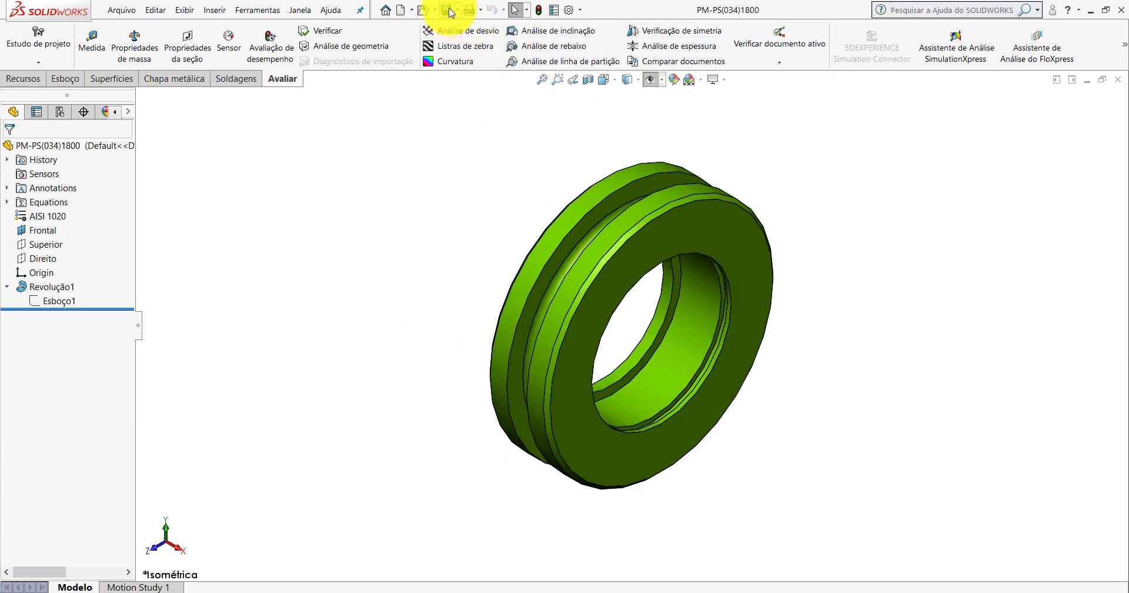
{"action": "left_click", "coordinate": [1117, 80]}
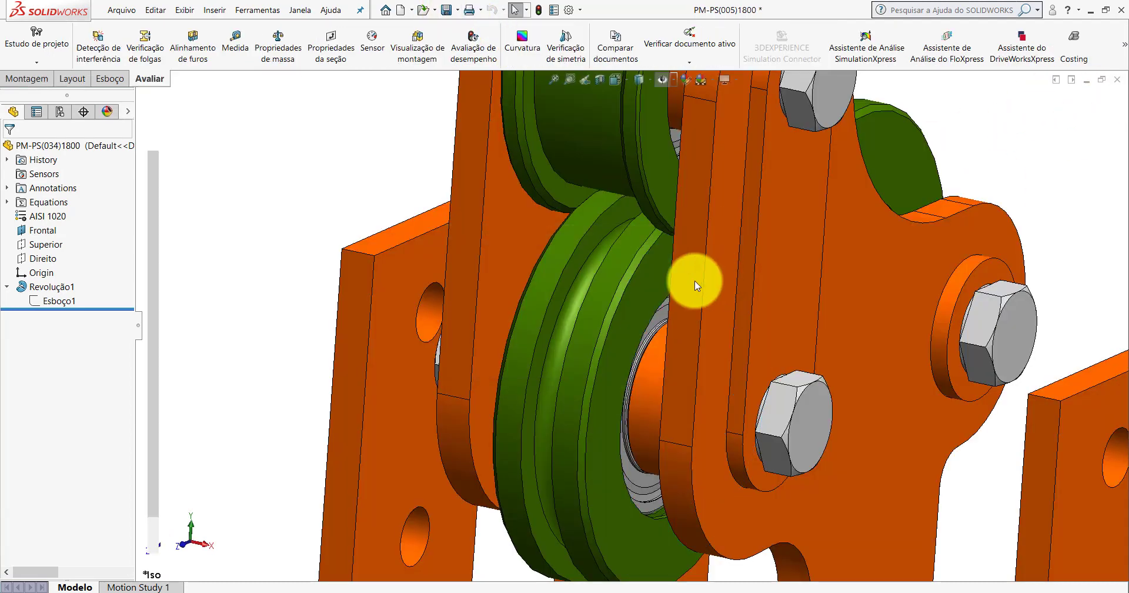
{"action": "scroll", "coordinate": [682, 296], "scroll_direction": "up", "scroll_amount": 3}
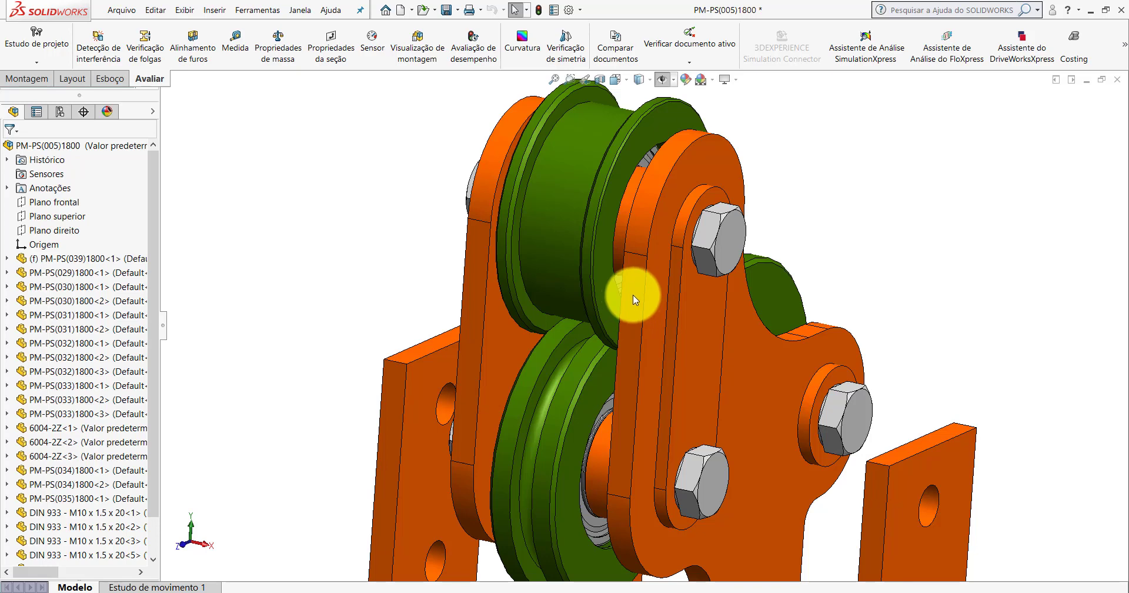
{"action": "left_click", "coordinate": [632, 295]}
{"action": "scroll", "coordinate": [645, 285], "scroll_direction": "up", "scroll_amount": 5}
{"action": "scroll", "coordinate": [645, 282], "scroll_direction": "down", "scroll_amount": 2}
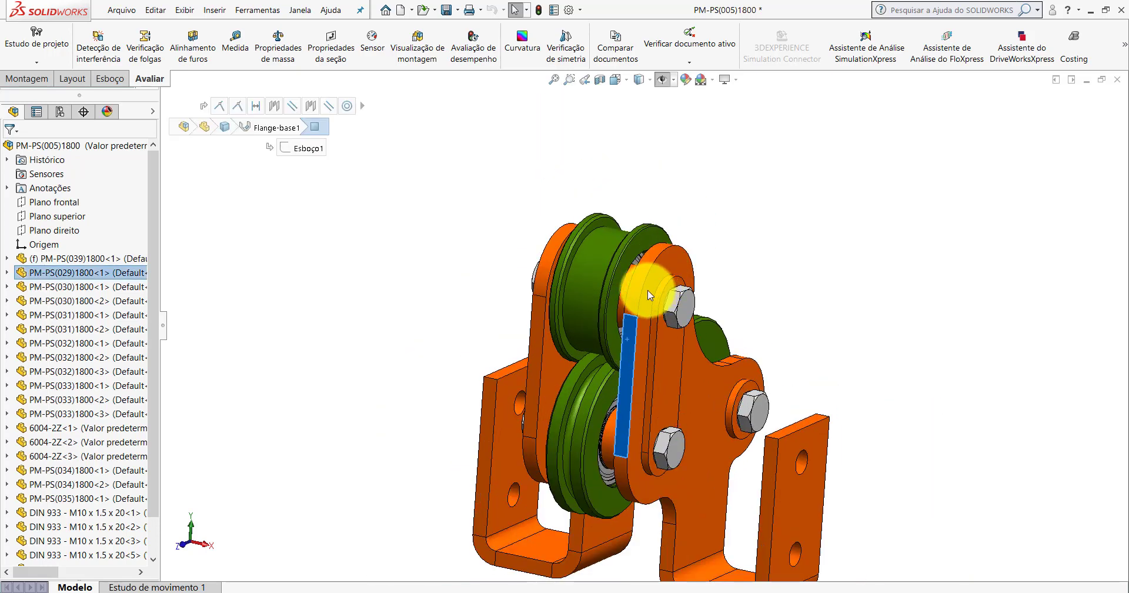
{"action": "left_click", "coordinate": [600, 80]}
{"action": "scroll", "coordinate": [641, 367], "scroll_direction": "down", "scroll_amount": 2}
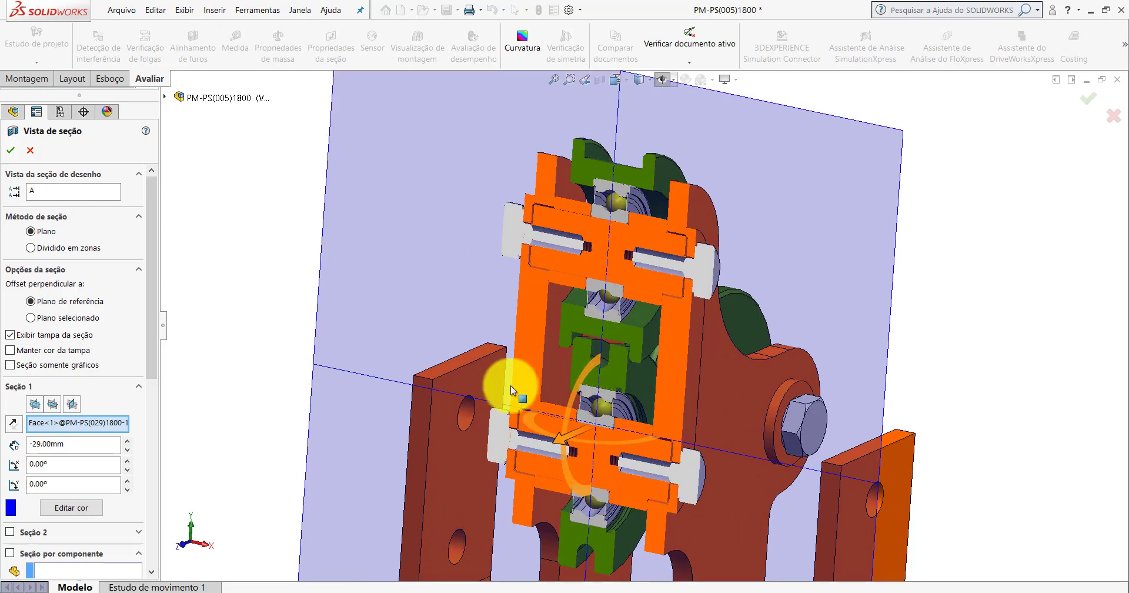
{"action": "left_click", "coordinate": [12, 111]}
{"action": "scroll", "coordinate": [609, 398], "scroll_direction": "down", "scroll_amount": 1}
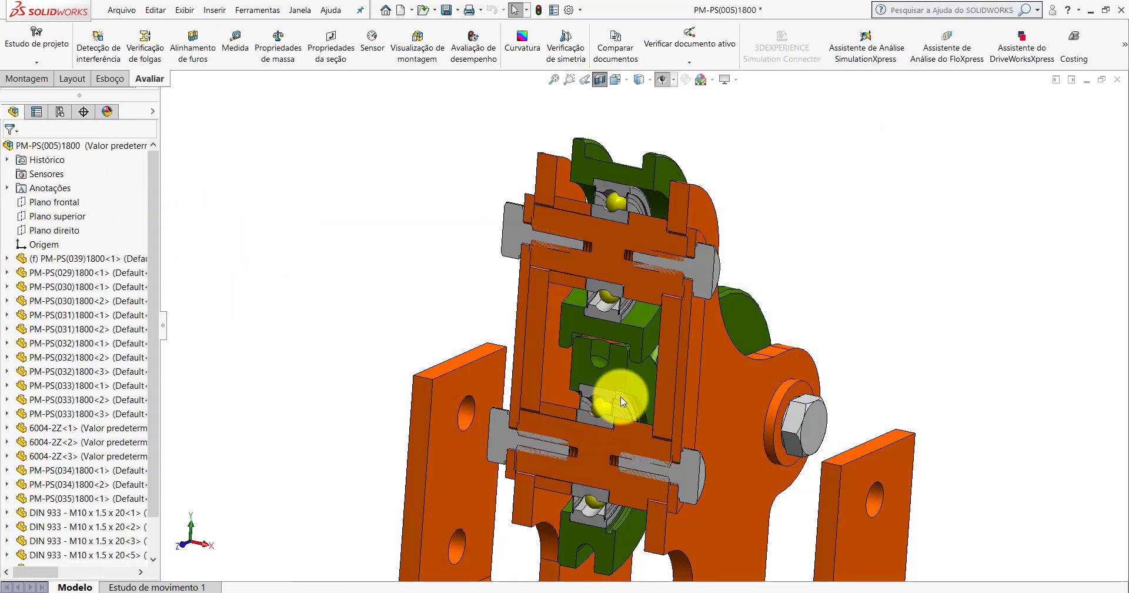
{"action": "scroll", "coordinate": [630, 373], "scroll_direction": "down", "scroll_amount": 2}
{"action": "scroll", "coordinate": [619, 335], "scroll_direction": "down", "scroll_amount": 2}
{"action": "scroll", "coordinate": [655, 294], "scroll_direction": "down", "scroll_amount": 2}
{"action": "middle_click_drag", "start_coordinate": [655, 294], "coordinate": [642, 303]}
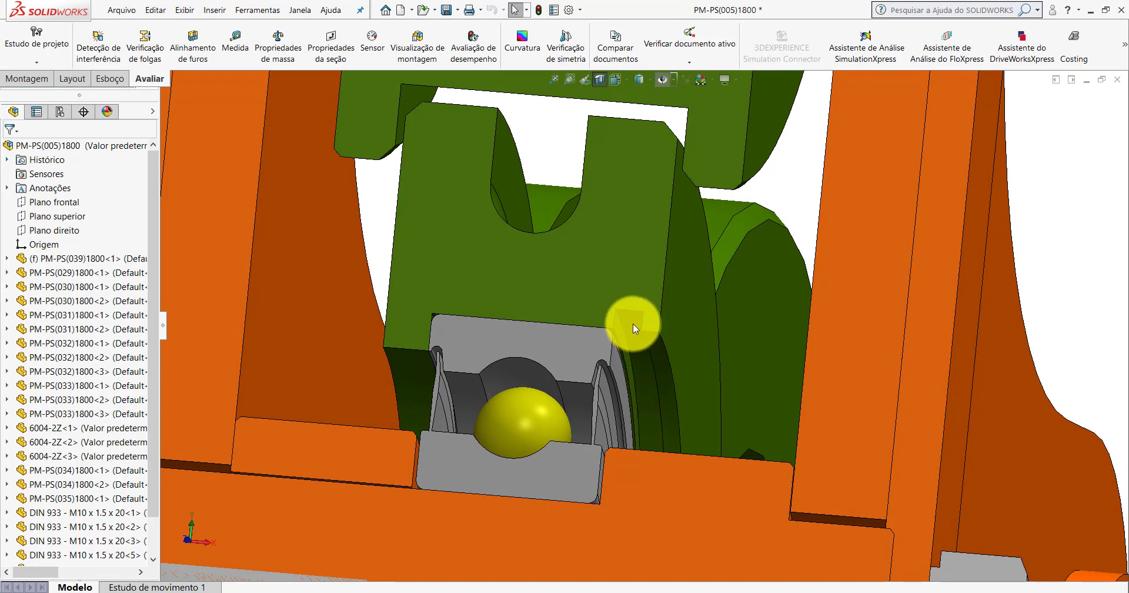
{"action": "scroll", "coordinate": [638, 352], "scroll_direction": "up", "scroll_amount": 4}
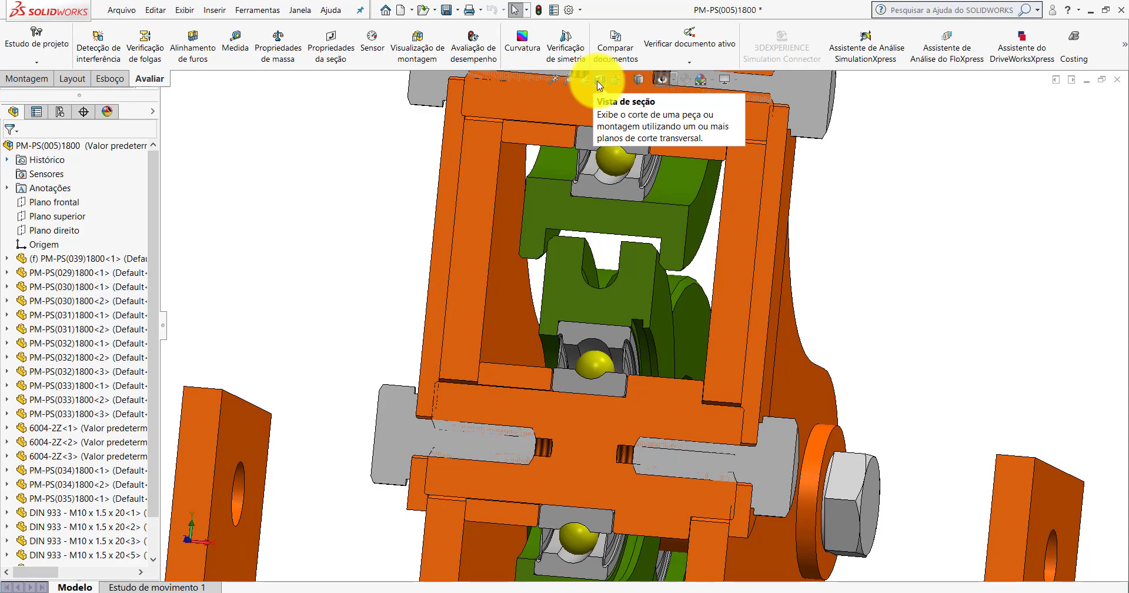
{"action": "scroll", "coordinate": [653, 352], "scroll_direction": "up", "scroll_amount": 5}
{"action": "mouse_move", "coordinate": [651, 358]}
{"action": "middle_mouse_down"}
{"action": "mouse_move", "coordinate": [545, 416]}
{"action": "mouse_move", "coordinate": [403, 317]}
{"action": "mouse_move", "coordinate": [383, 317]}
{"action": "mouse_move", "coordinate": [648, 396]}
{"action": "middle_mouse_up"}
{"action": "scroll", "coordinate": [640, 290], "scroll_direction": "up", "scroll_amount": 2}
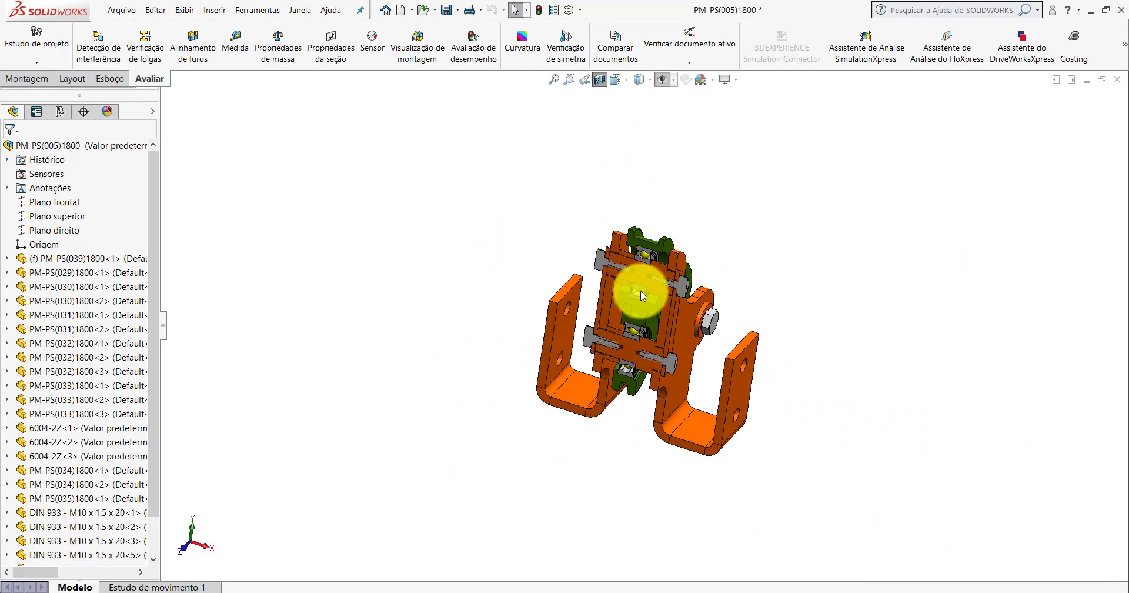
{"action": "left_click", "coordinate": [600, 80]}
{"action": "scroll", "coordinate": [641, 327], "scroll_direction": "down", "scroll_amount": 5}
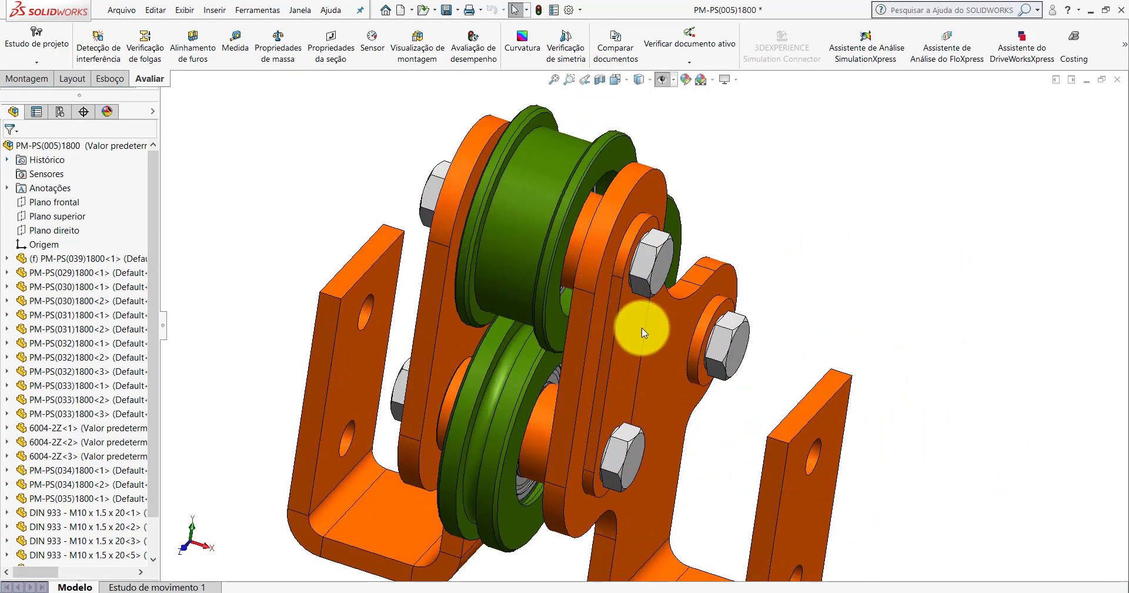
{"action": "left_click", "coordinate": [581, 316]}
{"action": "left_click", "coordinate": [598, 81]}
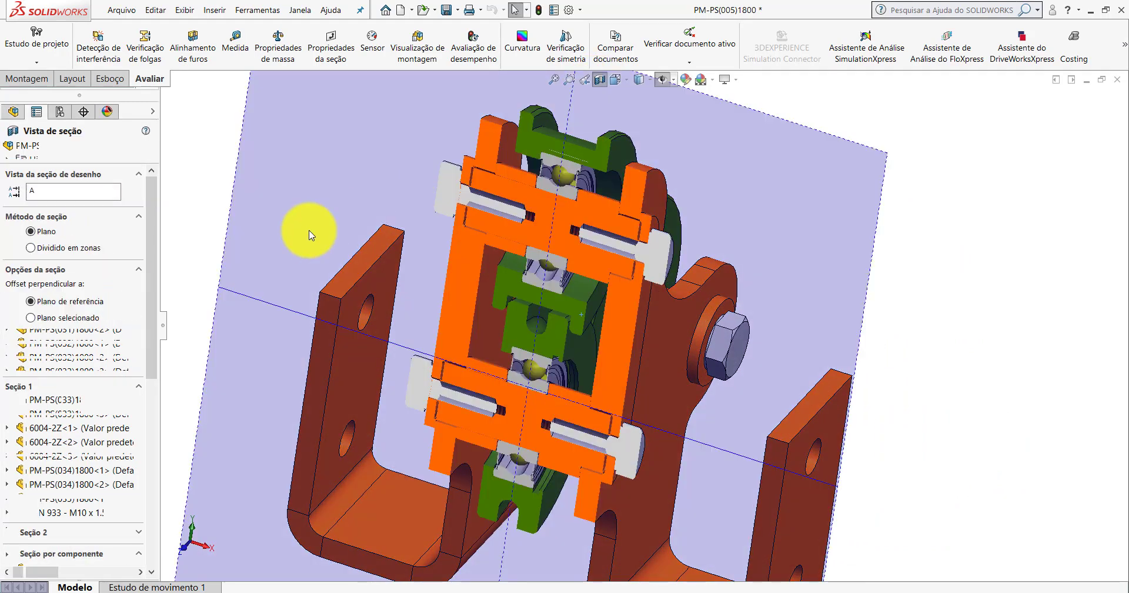
{"action": "left_click_drag", "start_coordinate": [514, 400], "coordinate": [623, 312]}
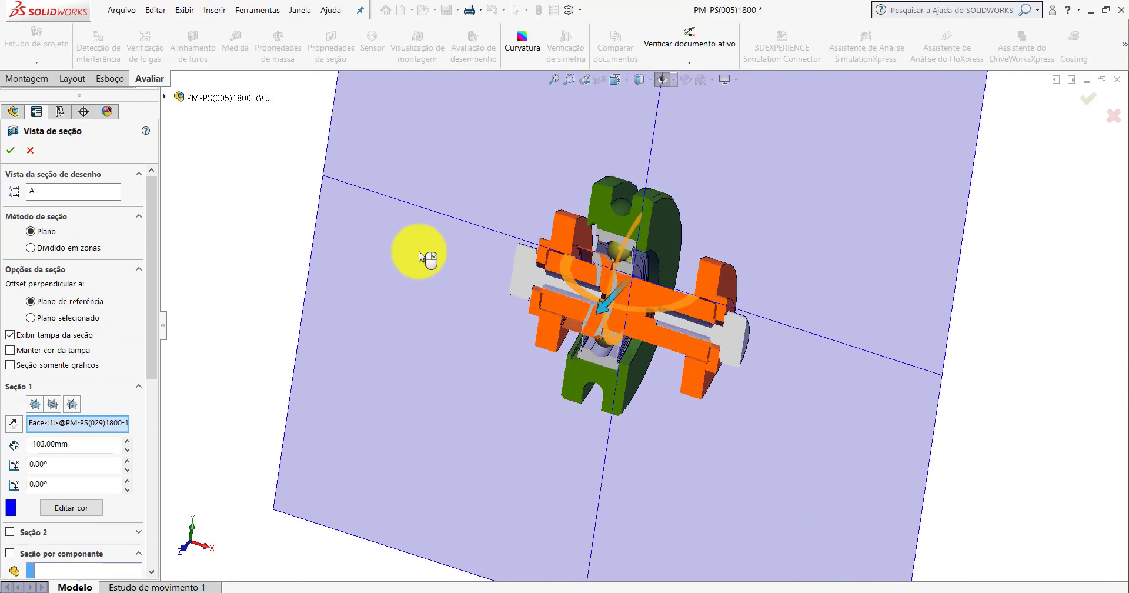
{"action": "left_click", "coordinate": [11, 150]}
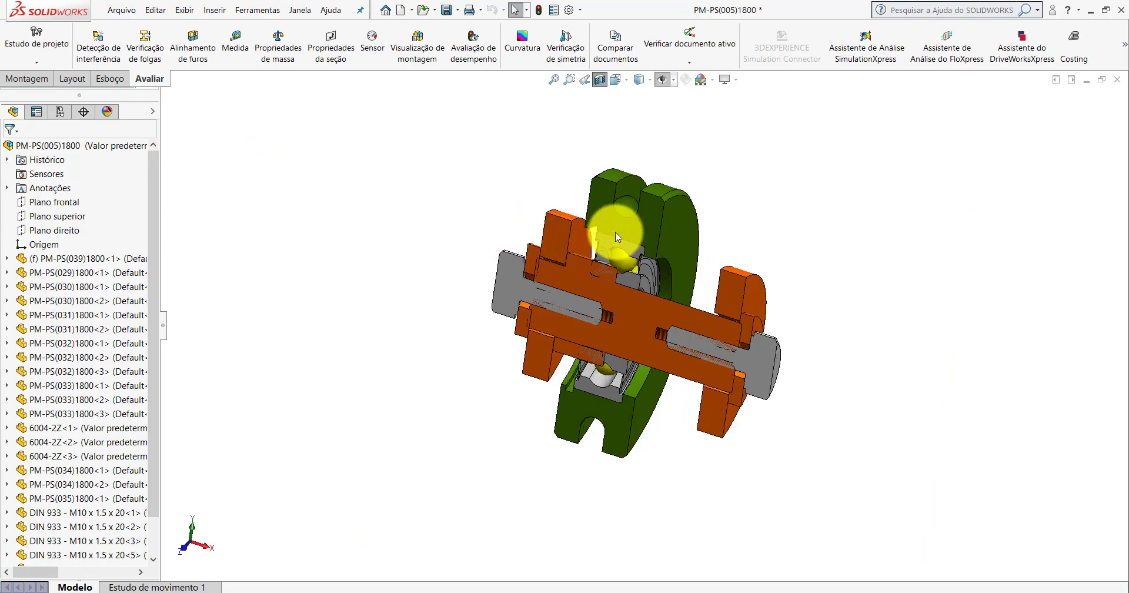
{"action": "scroll", "coordinate": [611, 251], "scroll_direction": "down", "scroll_amount": 5}
{"action": "scroll", "coordinate": [669, 258], "scroll_direction": "down", "scroll_amount": 2}
{"action": "scroll", "coordinate": [618, 252], "scroll_direction": "down", "scroll_amount": 2}
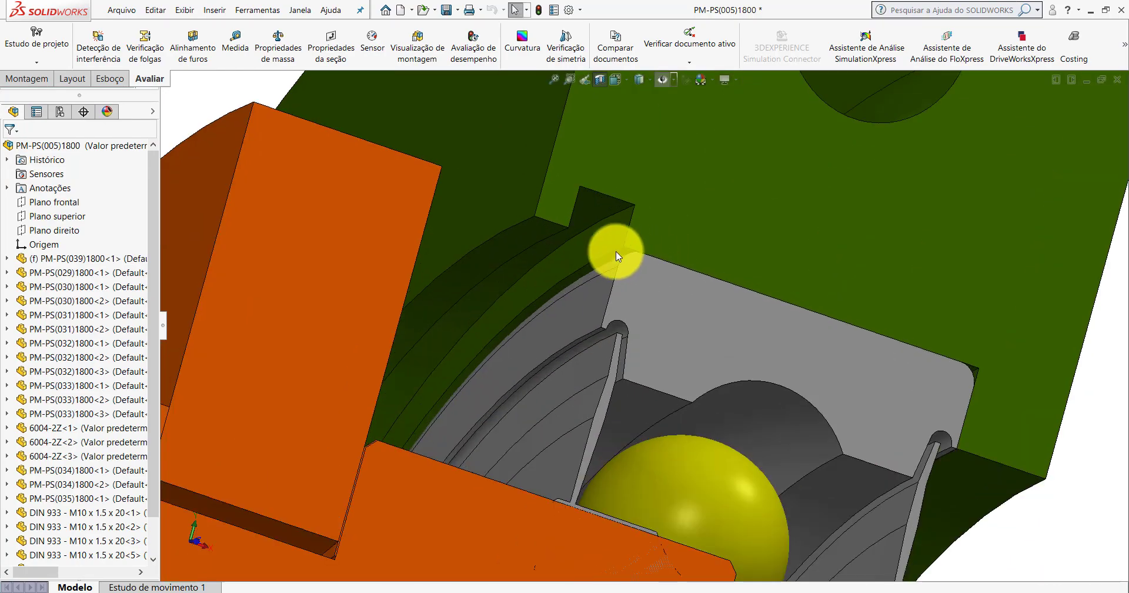
{"action": "scroll", "coordinate": [596, 247], "scroll_direction": "down", "scroll_amount": 2}
{"action": "scroll", "coordinate": [610, 246], "scroll_direction": "down", "scroll_amount": 1}
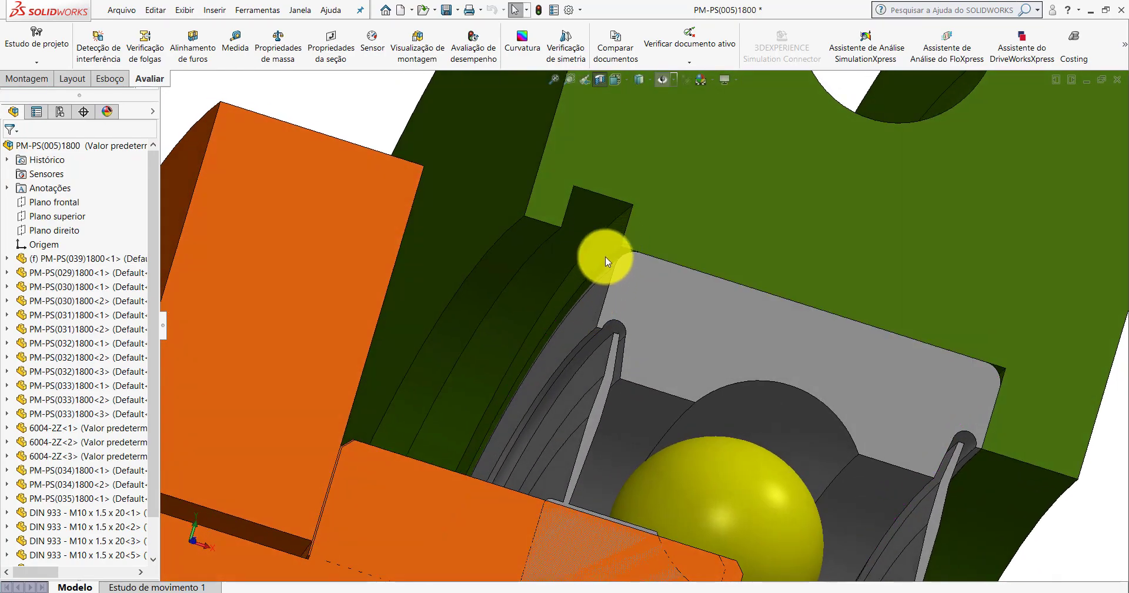
{"action": "scroll", "coordinate": [596, 281], "scroll_direction": "up", "scroll_amount": 3}
{"action": "scroll", "coordinate": [623, 294], "scroll_direction": "up", "scroll_amount": 1}
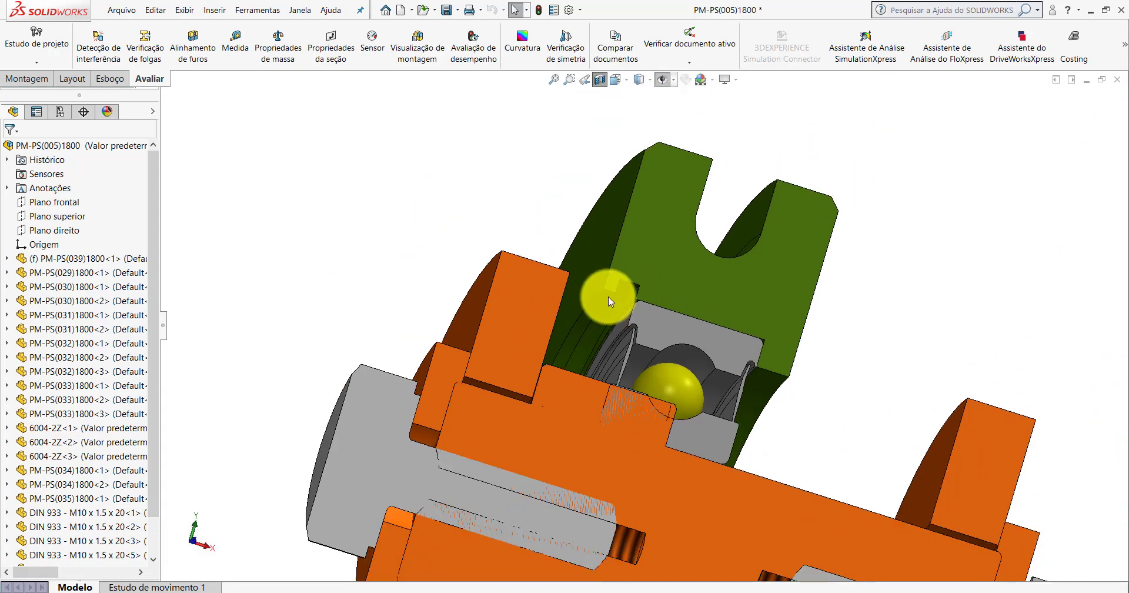
{"action": "scroll", "coordinate": [617, 292], "scroll_direction": "up", "scroll_amount": 2}
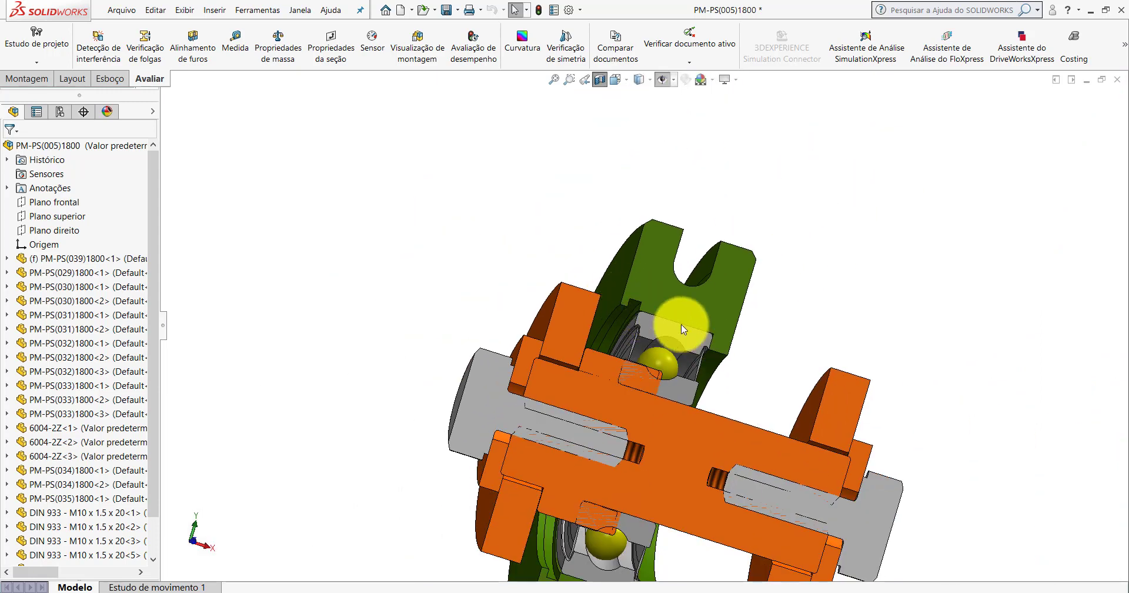
{"action": "left_click", "coordinate": [600, 80]}
{"action": "left_click", "coordinate": [615, 80]}
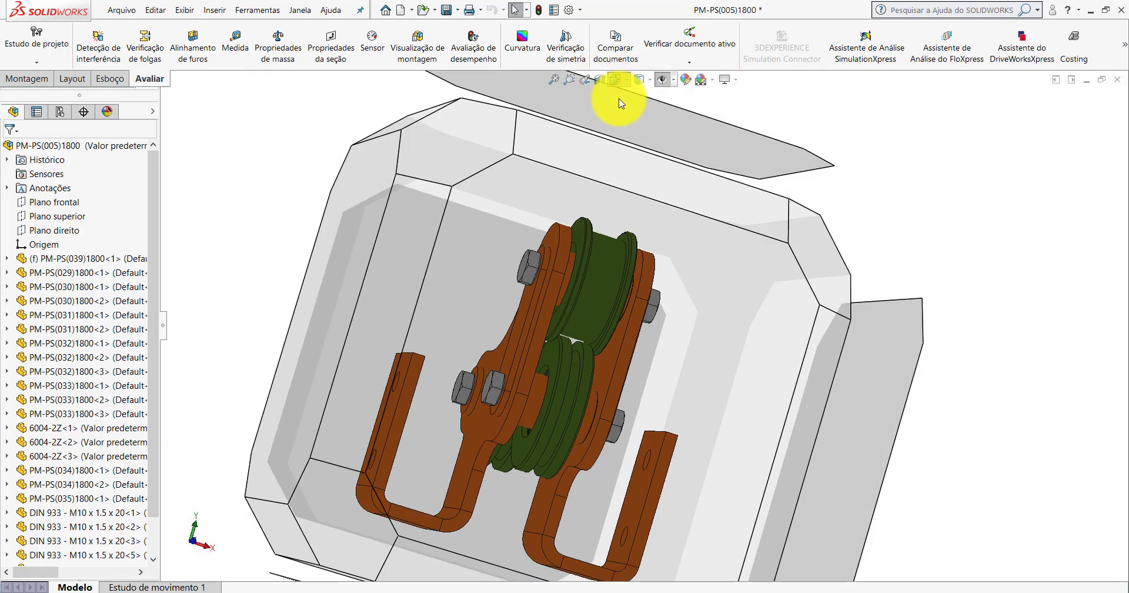
{"action": "left_click", "coordinate": [675, 111]}
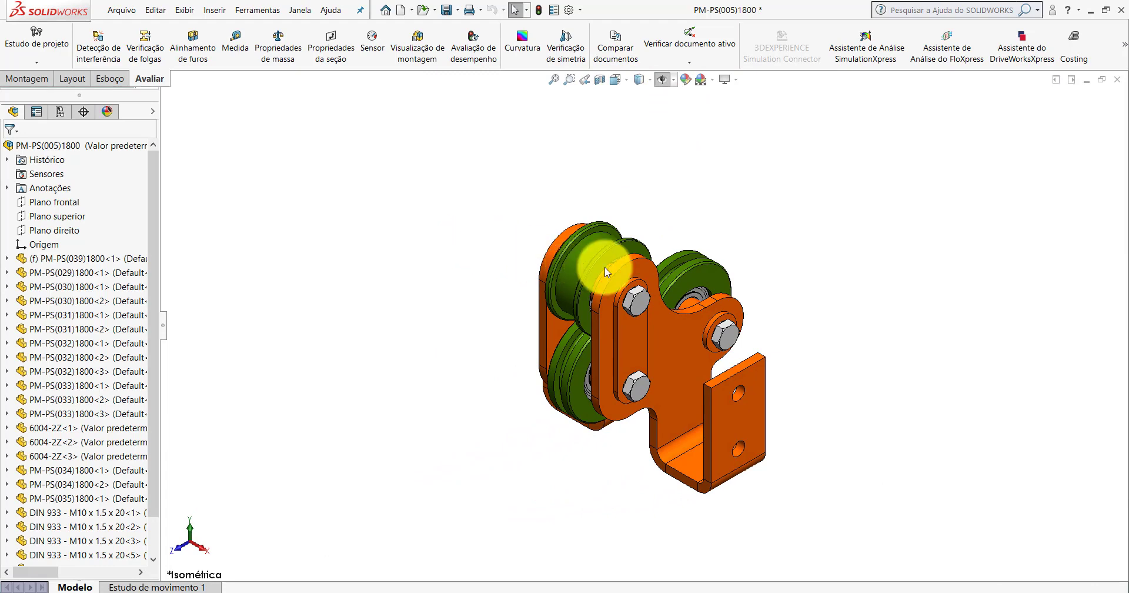
{"action": "scroll", "coordinate": [597, 259], "scroll_direction": "down", "scroll_amount": 2}
{"action": "scroll", "coordinate": [609, 274], "scroll_direction": "down", "scroll_amount": 2}
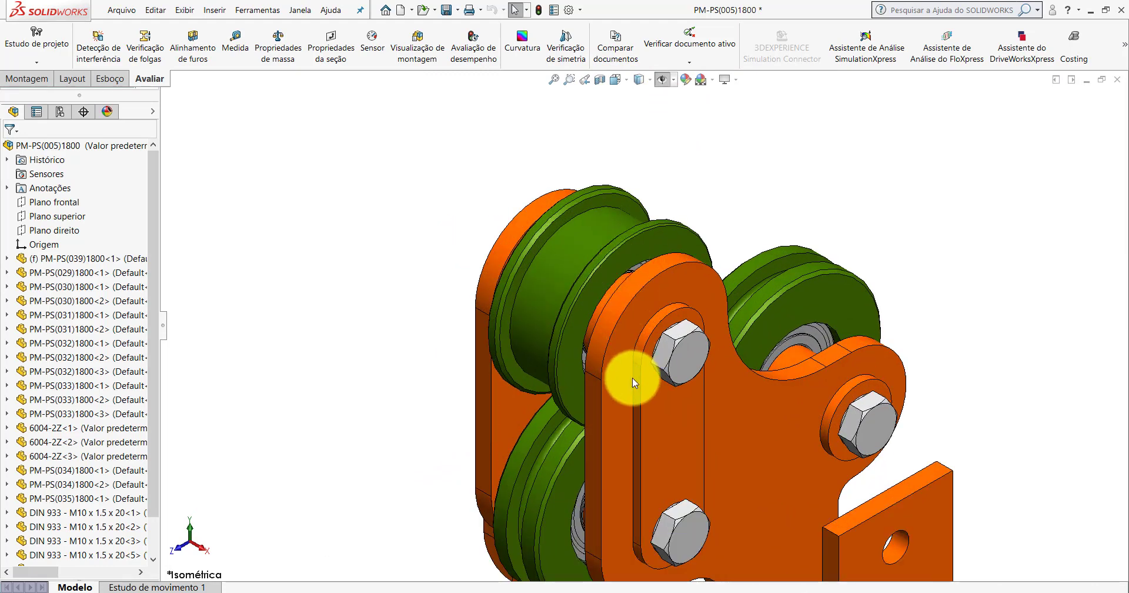
{"action": "left_click", "coordinate": [587, 392]}
{"action": "left_click", "coordinate": [599, 79]}
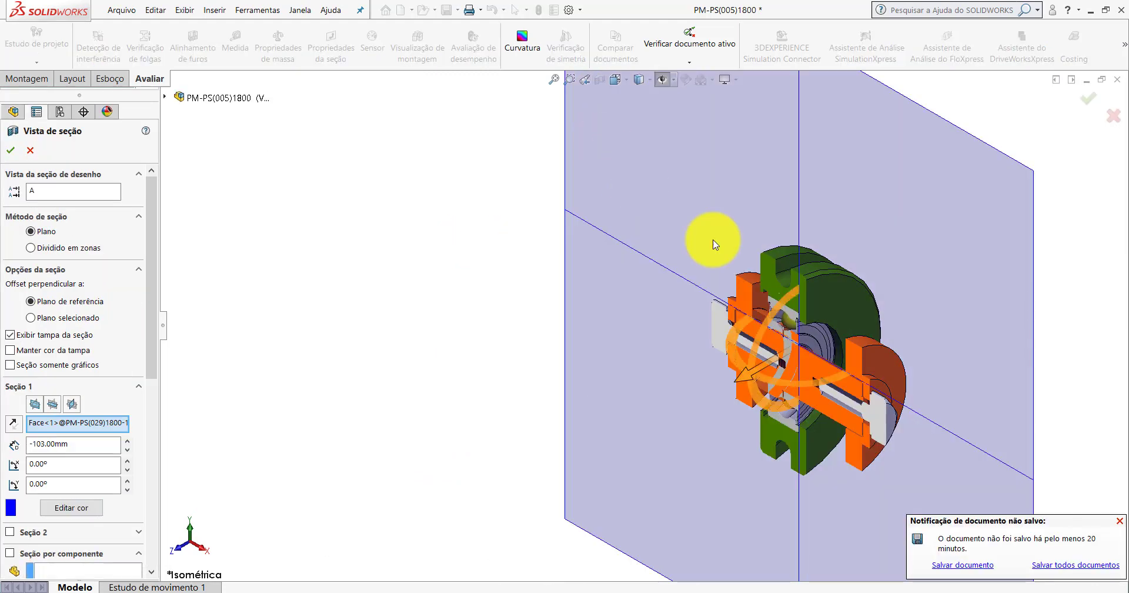
{"action": "left_click_drag", "start_coordinate": [736, 386], "coordinate": [555, 461]}
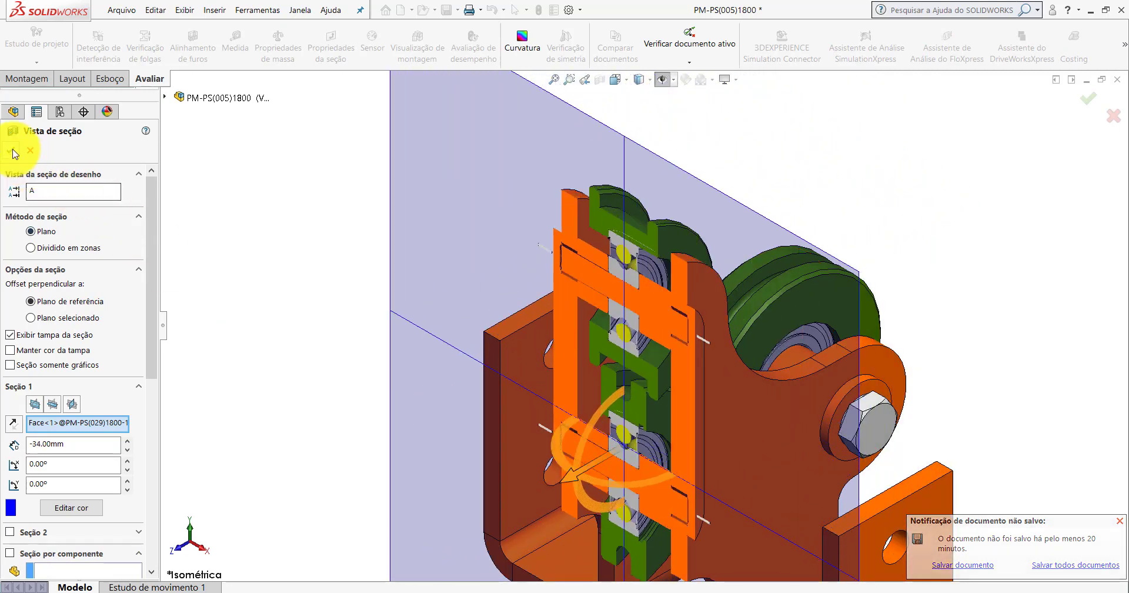
{"action": "left_click", "coordinate": [11, 150]}
{"action": "left_click", "coordinate": [235, 47]}
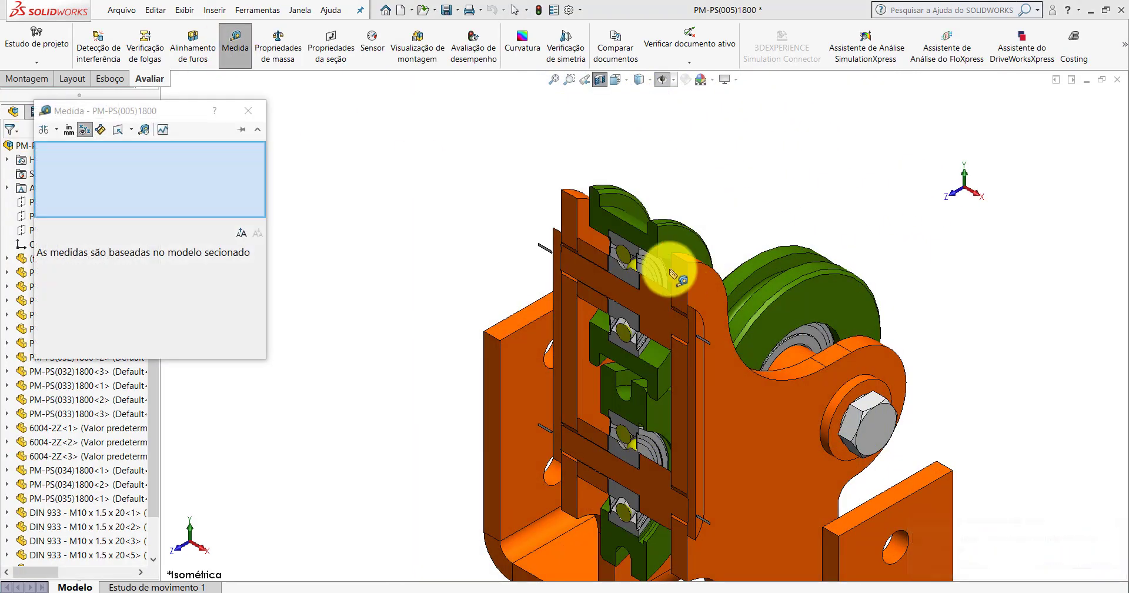
{"action": "scroll", "coordinate": [605, 288], "scroll_direction": "down", "scroll_amount": 5}
{"action": "left_click", "coordinate": [609, 275]}
{"action": "scroll", "coordinate": [611, 230], "scroll_direction": "up", "scroll_amount": 2}
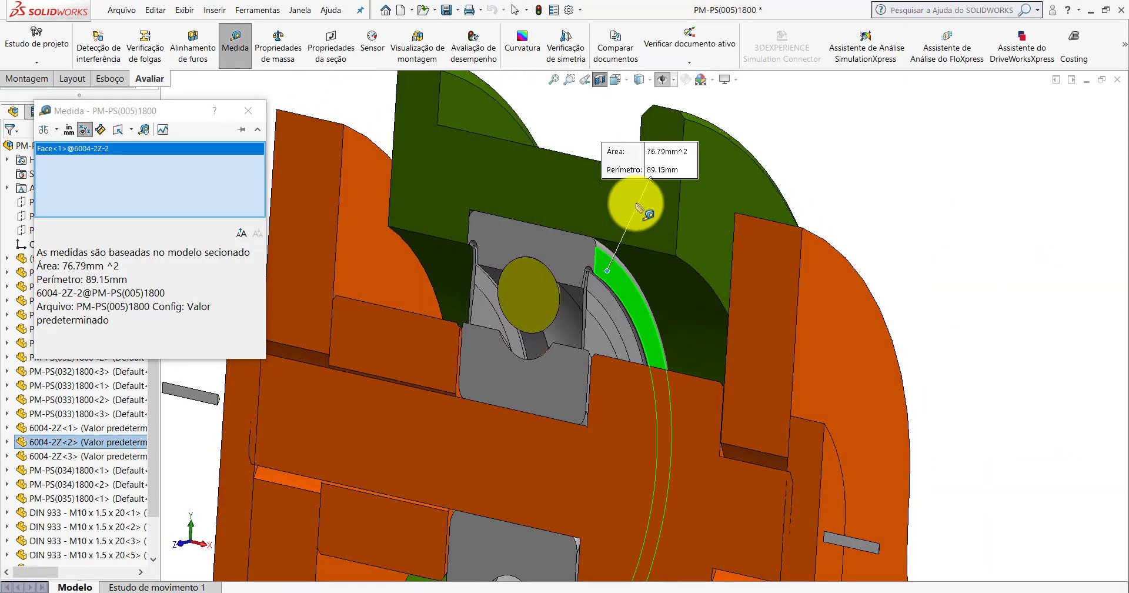
{"action": "left_click", "coordinate": [693, 237]}
{"action": "mouse_move", "coordinate": [699, 242]}
{"action": "middle_mouse_down"}
{"action": "mouse_move", "coordinate": [692, 222]}
{"action": "mouse_move", "coordinate": [713, 207]}
{"action": "mouse_move", "coordinate": [687, 254]}
{"action": "mouse_move", "coordinate": [676, 244]}
{"action": "mouse_move", "coordinate": [751, 307]}
{"action": "middle_mouse_up"}
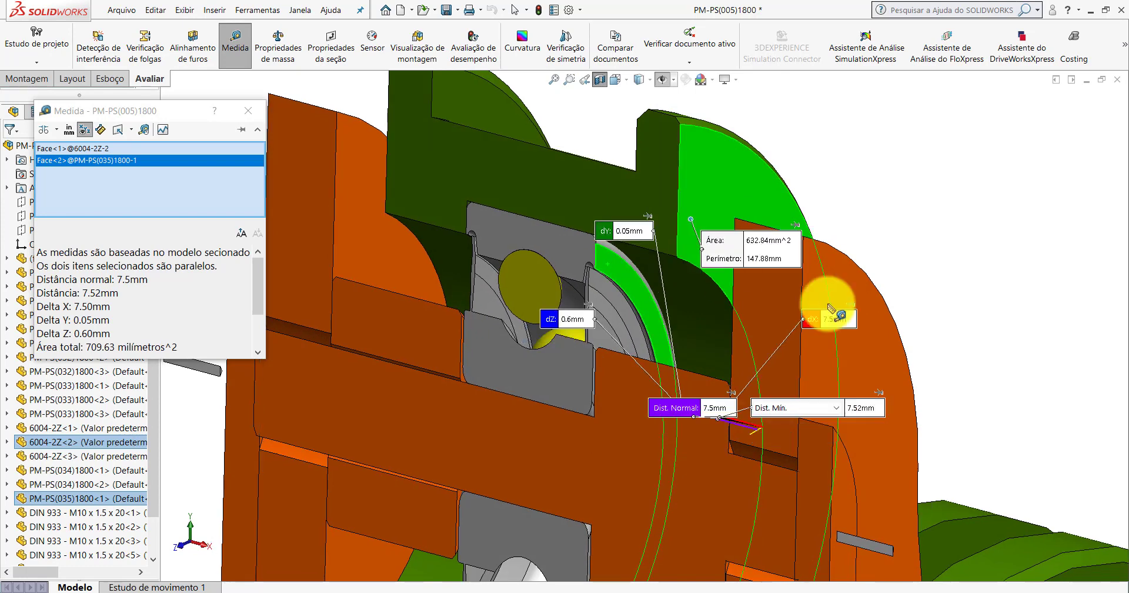
{"action": "key", "text": "Escape"}
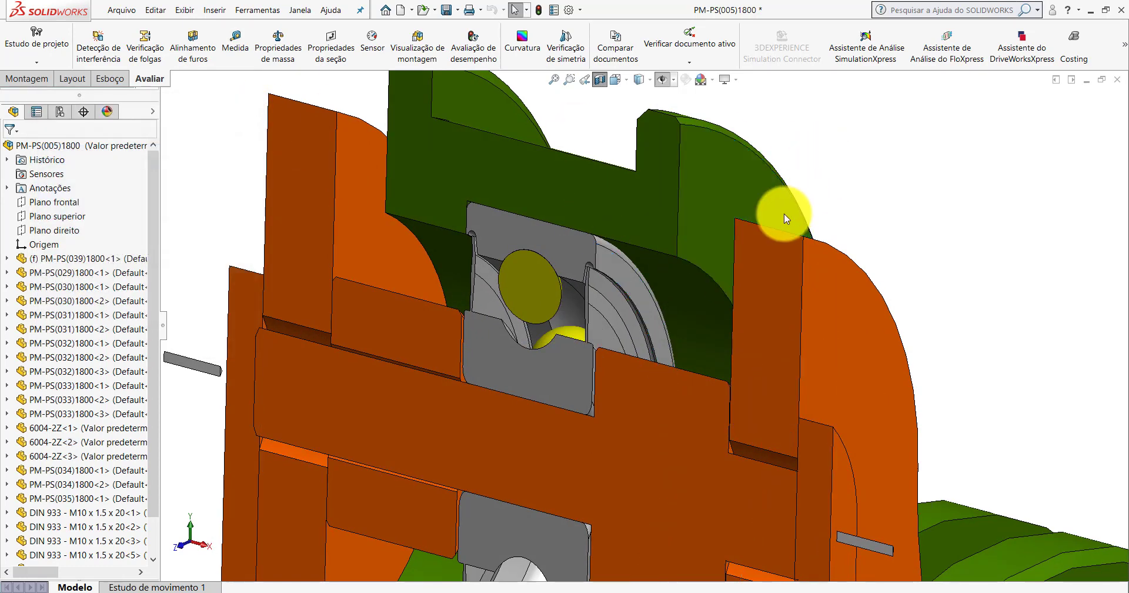
{"action": "scroll", "coordinate": [758, 241], "scroll_direction": "up", "scroll_amount": 5}
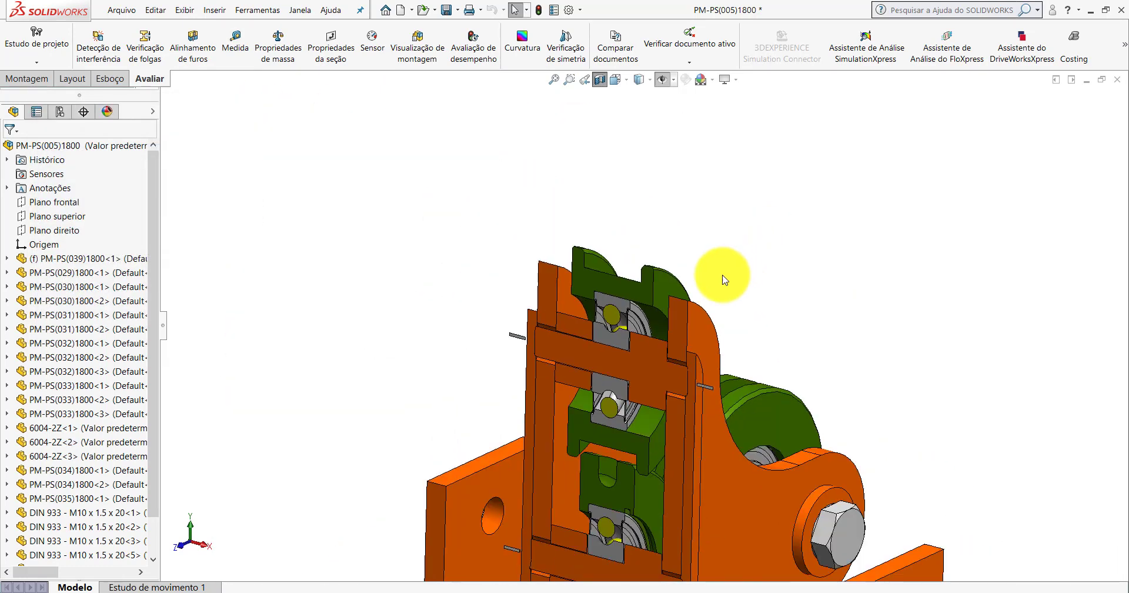
{"action": "left_click", "coordinate": [600, 83]}
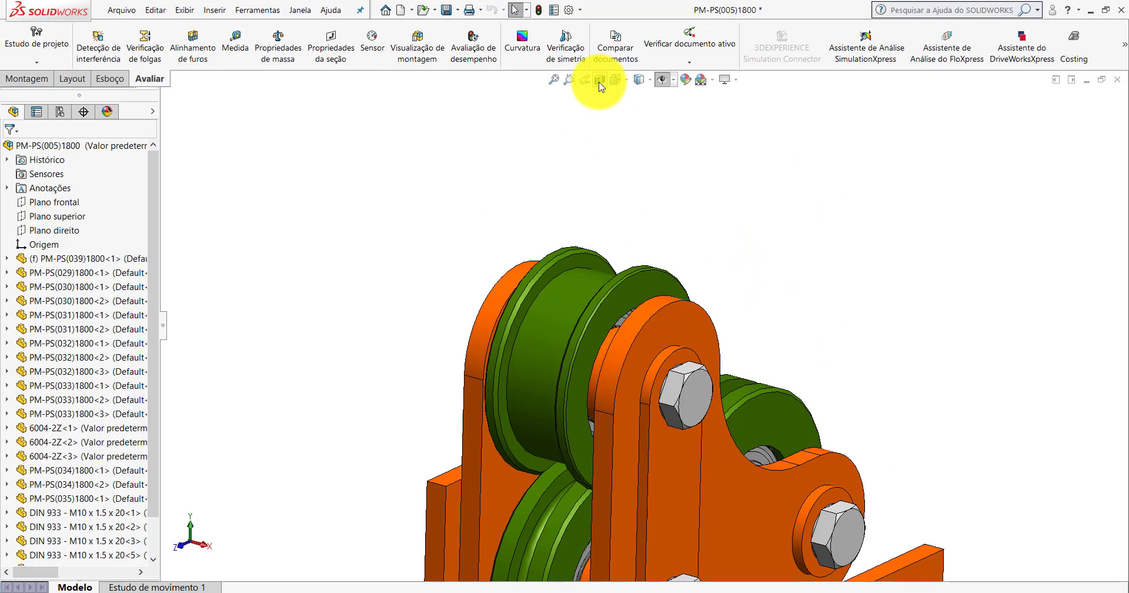
Open pulley part PM-PS(035)1800 and edit its profile sketch Esboço1 in the Front view.
{"action": "left_click", "coordinate": [575, 288]}
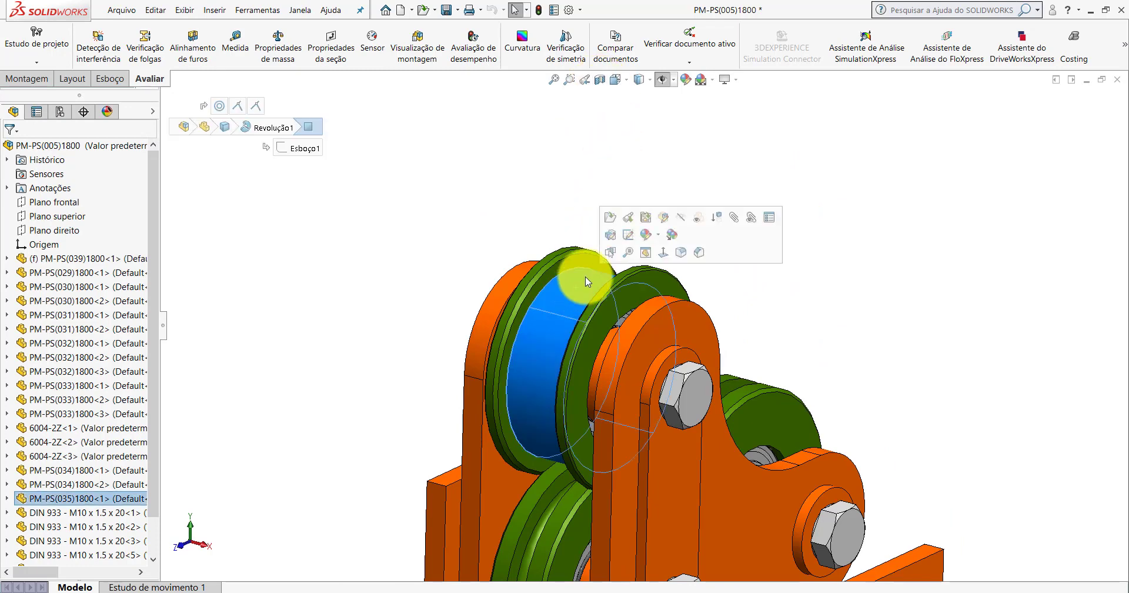
{"action": "left_click", "coordinate": [610, 218]}
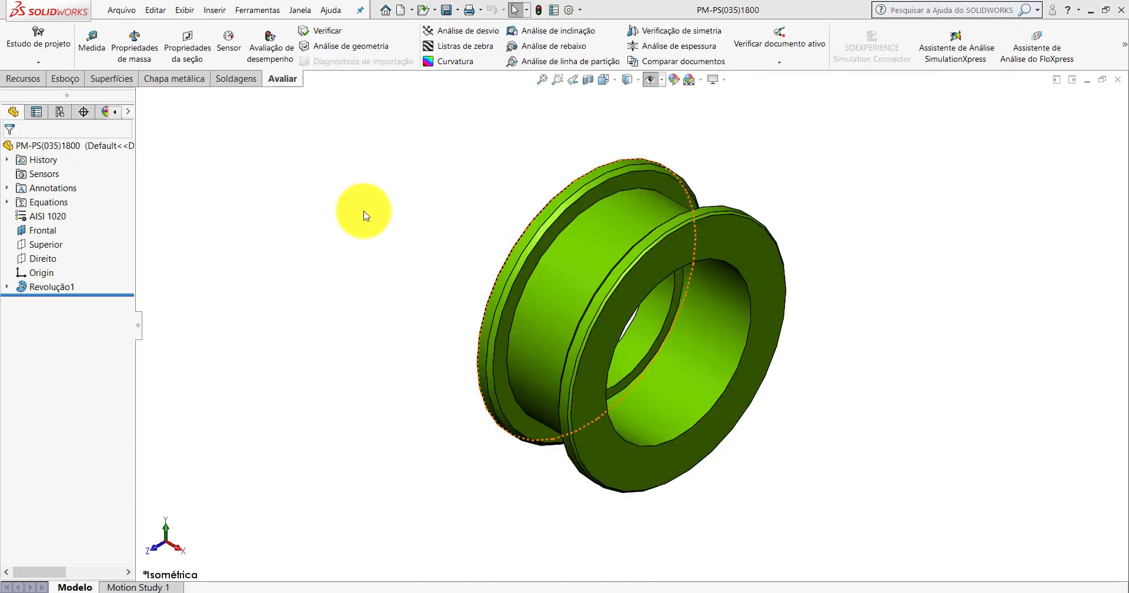
{"action": "left_click", "coordinate": [7, 288]}
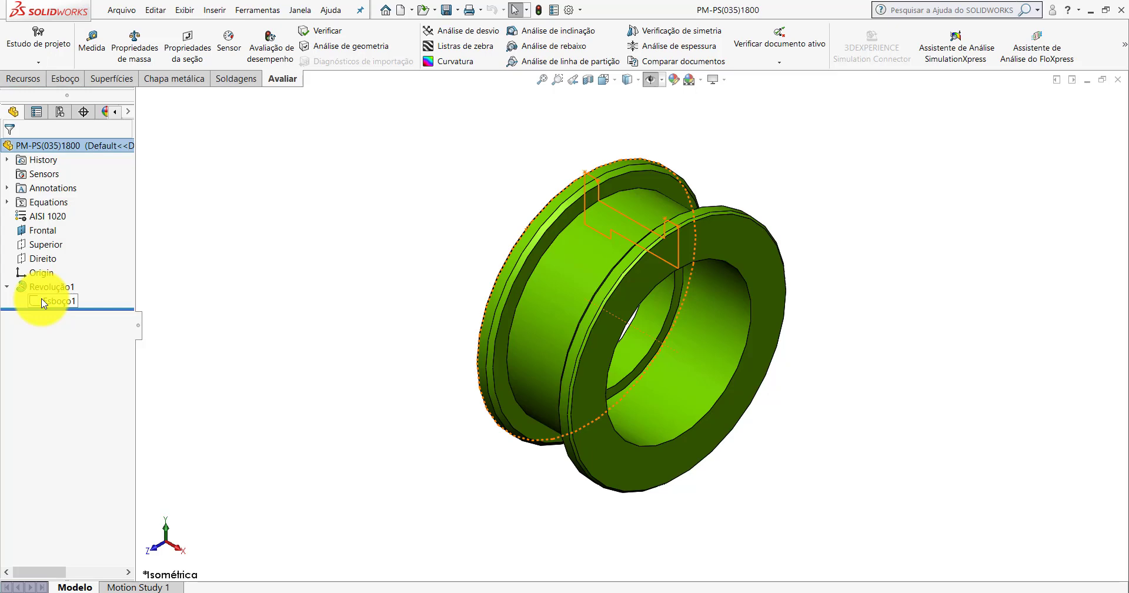
{"action": "right_click", "coordinate": [43, 303]}
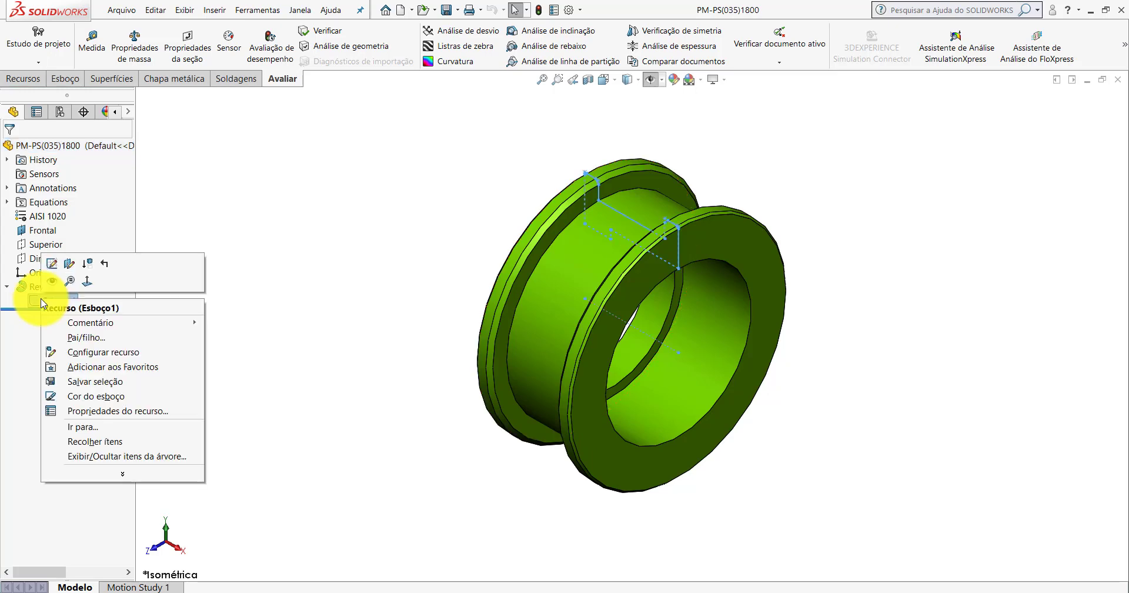
{"action": "left_click", "coordinate": [54, 268]}
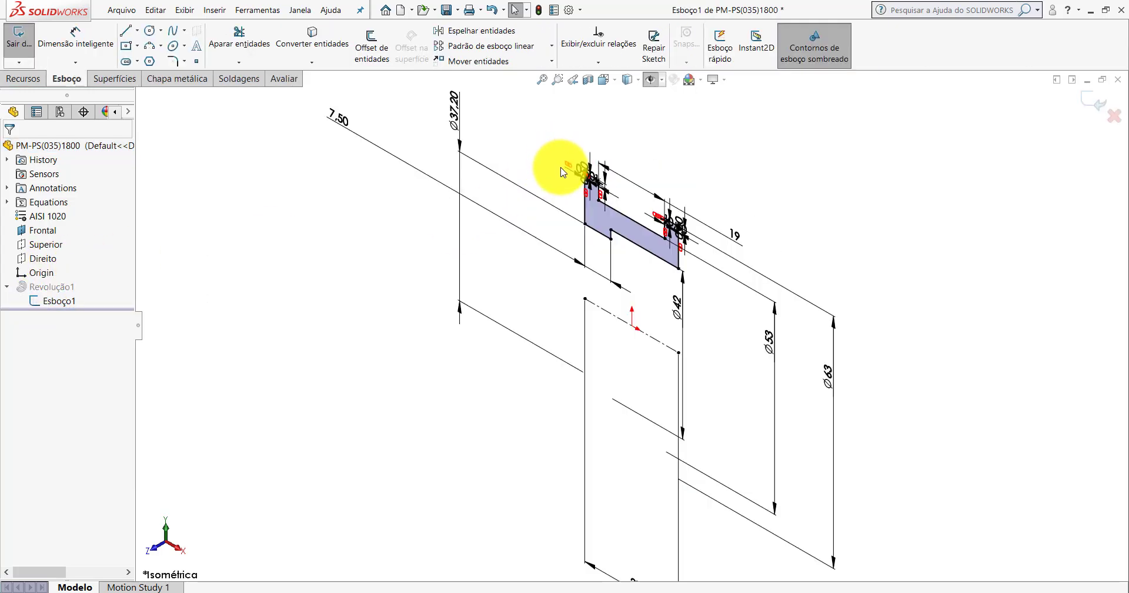
{"action": "key", "text": "space"}
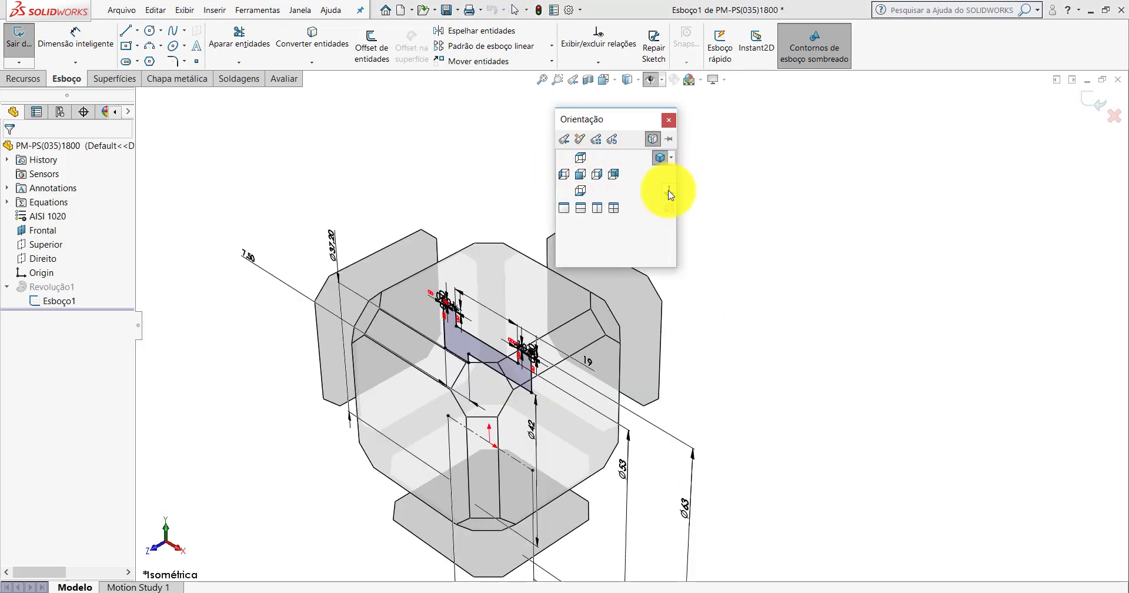
{"action": "left_click", "coordinate": [668, 194]}
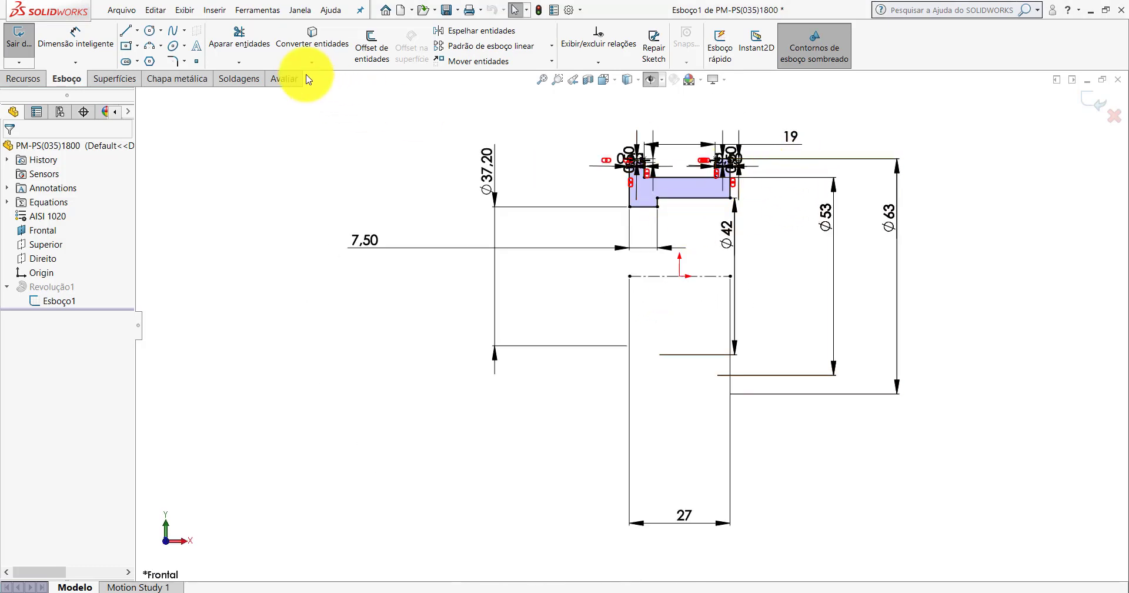
{"action": "scroll", "coordinate": [829, 224], "scroll_direction": "down", "scroll_amount": 3}
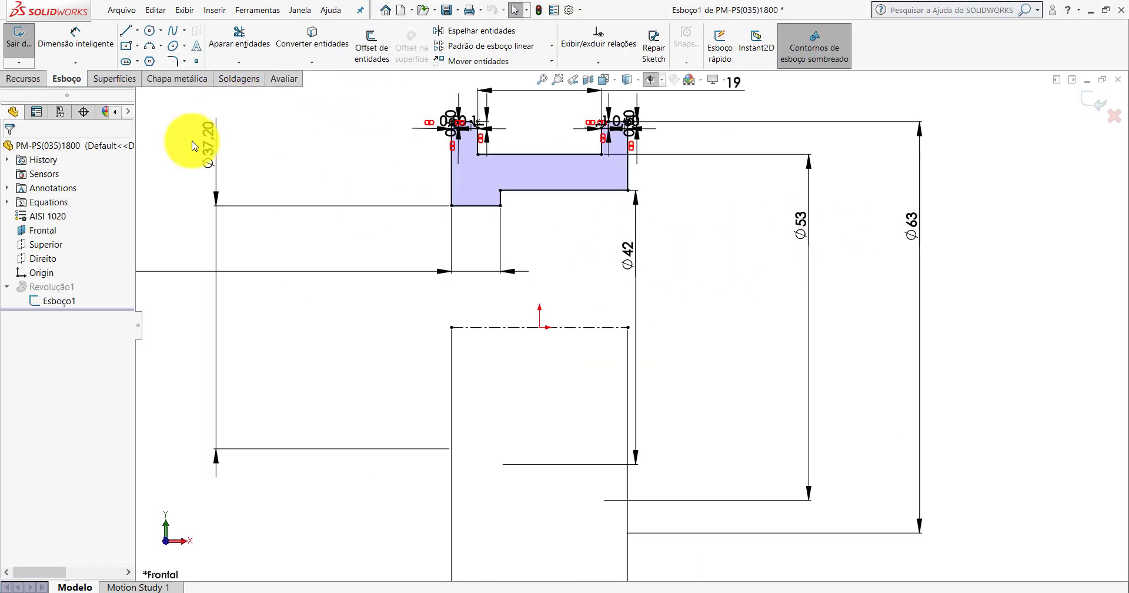
Draw a small rectangular groove outline rising from the bore edge.
{"action": "left_click", "coordinate": [128, 37]}
{"action": "scroll", "coordinate": [582, 190], "scroll_direction": "down", "scroll_amount": 2}
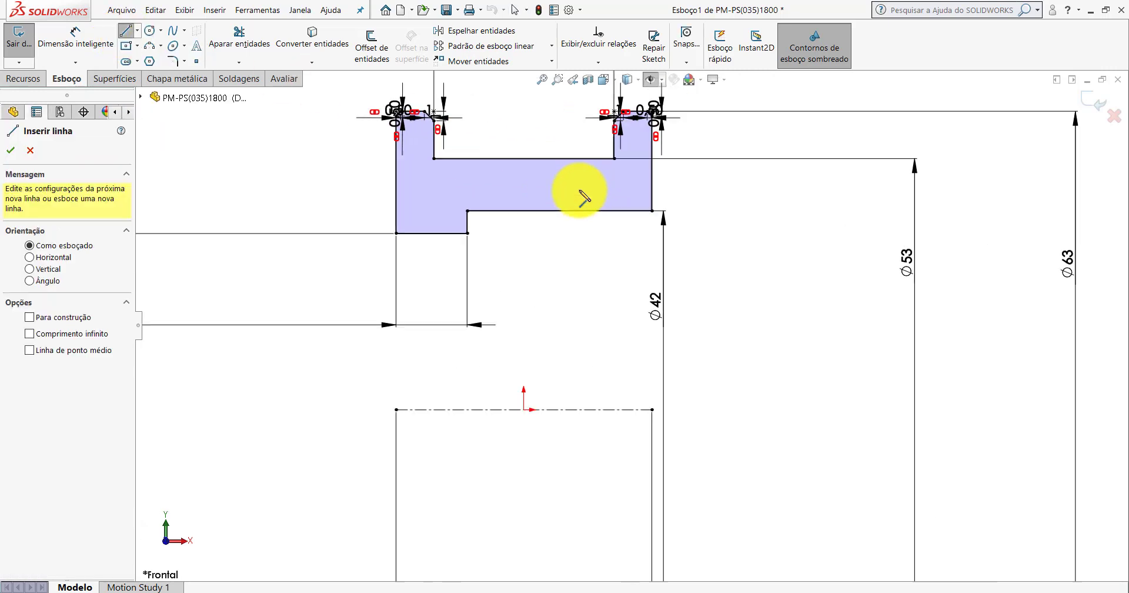
{"action": "scroll", "coordinate": [579, 218], "scroll_direction": "down", "scroll_amount": 2}
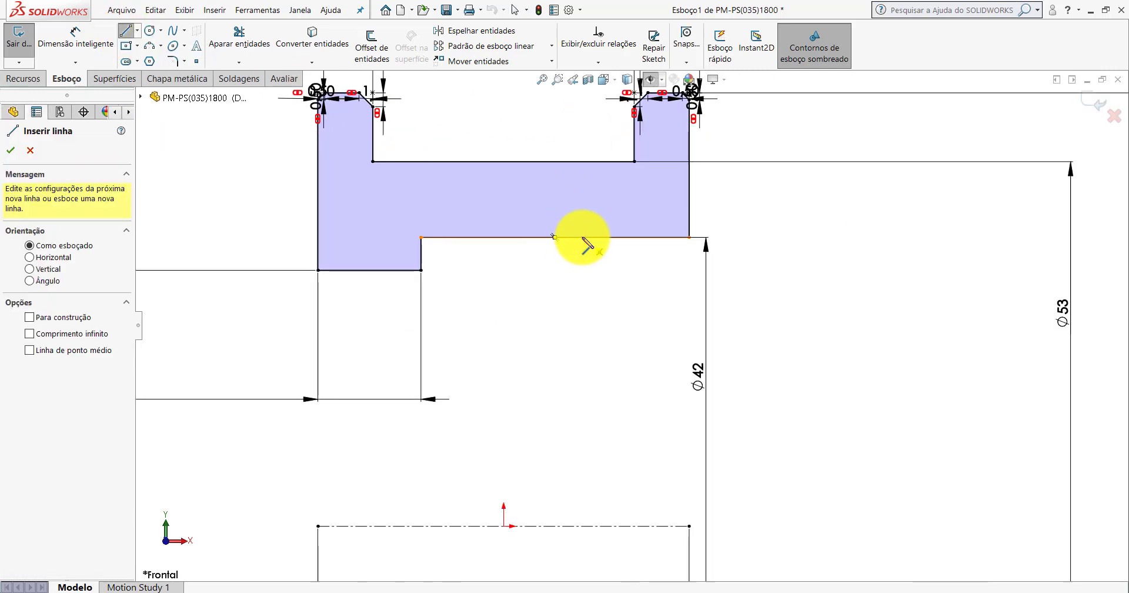
{"action": "left_click", "coordinate": [582, 237]}
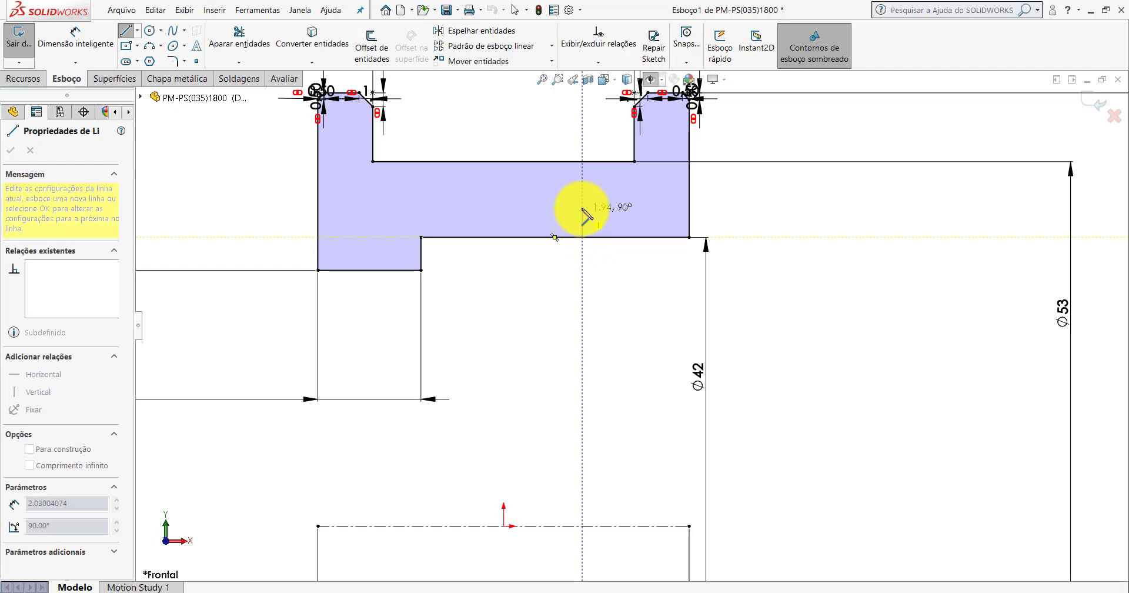
{"action": "left_click", "coordinate": [582, 206]}
{"action": "left_click", "coordinate": [597, 205]}
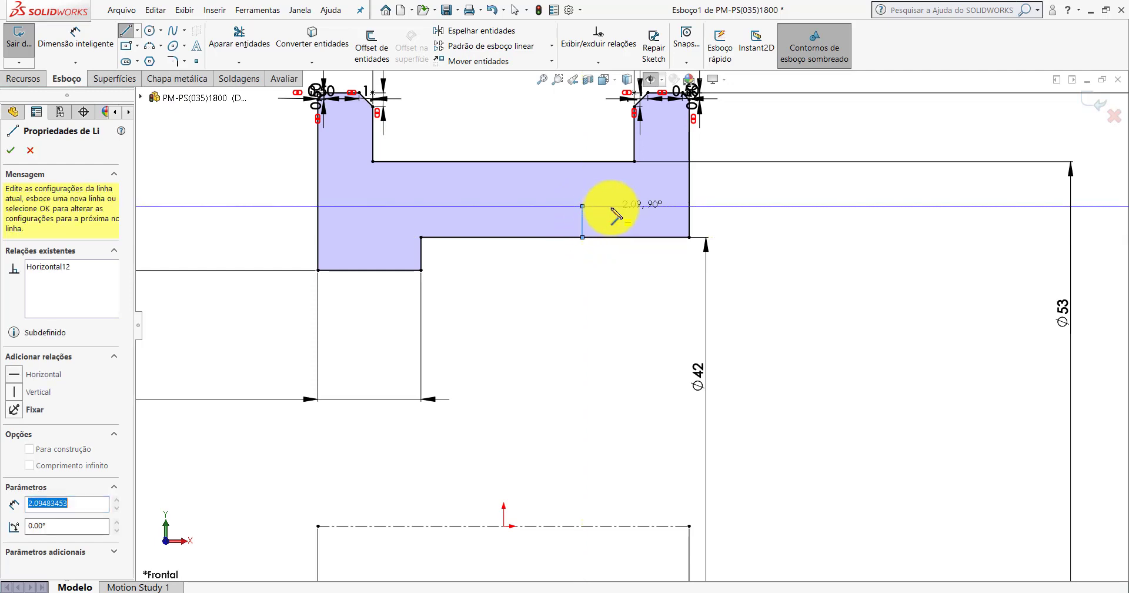
{"action": "left_click", "coordinate": [611, 237]}
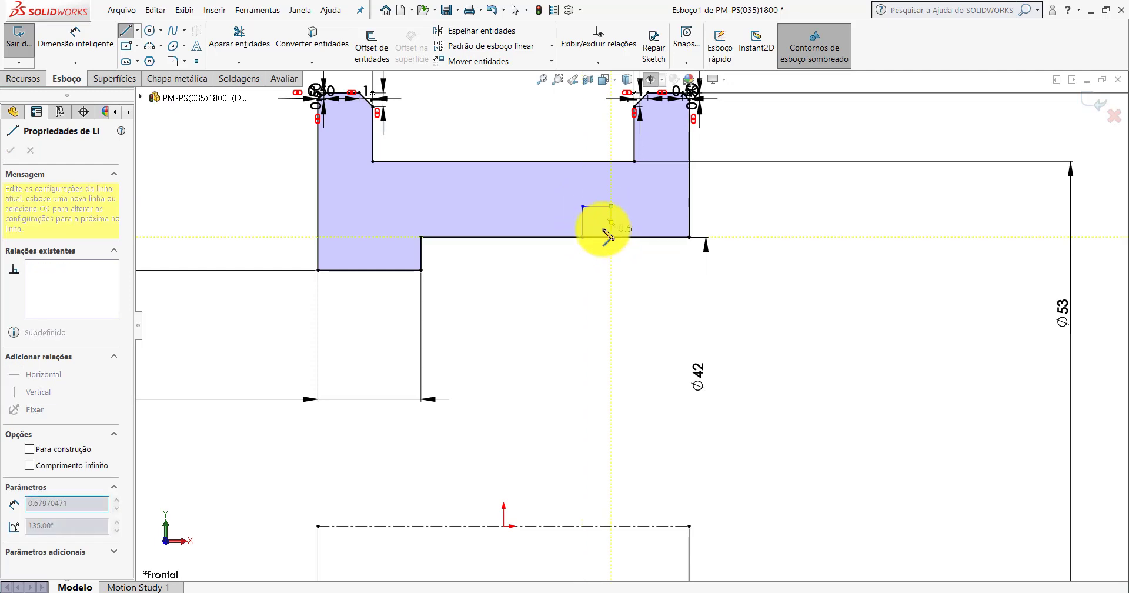
{"action": "key", "text": "Escape"}
Dimension the groove 1,85 wide and 7,50 from the profile's right edge.
{"action": "left_click", "coordinate": [75, 37]}
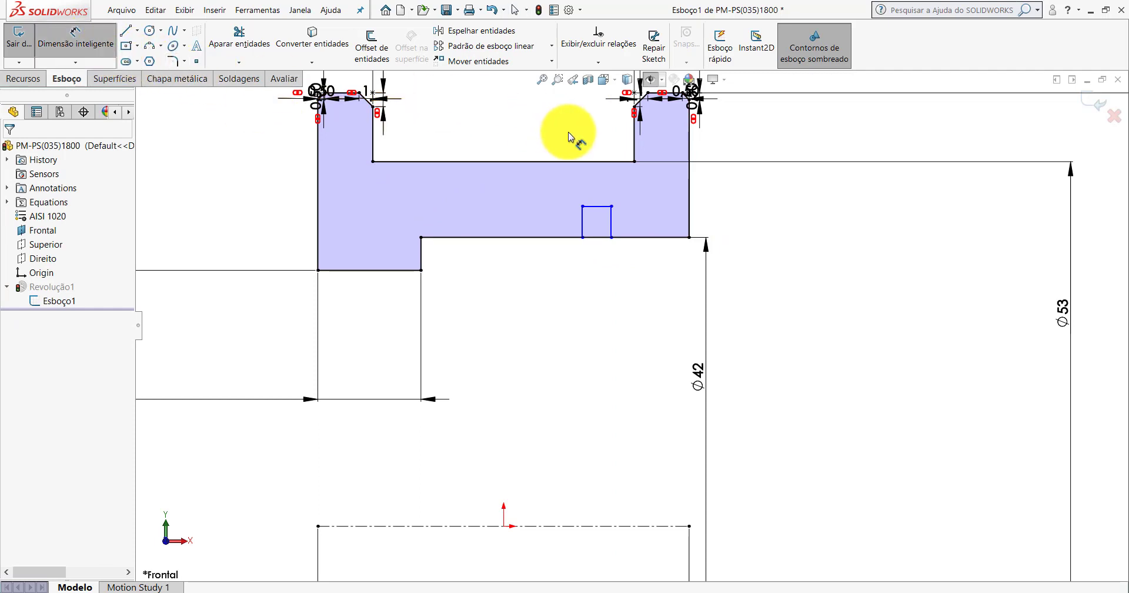
{"action": "scroll", "coordinate": [571, 130], "scroll_direction": "down", "scroll_amount": 3}
{"action": "left_click", "coordinate": [612, 261]}
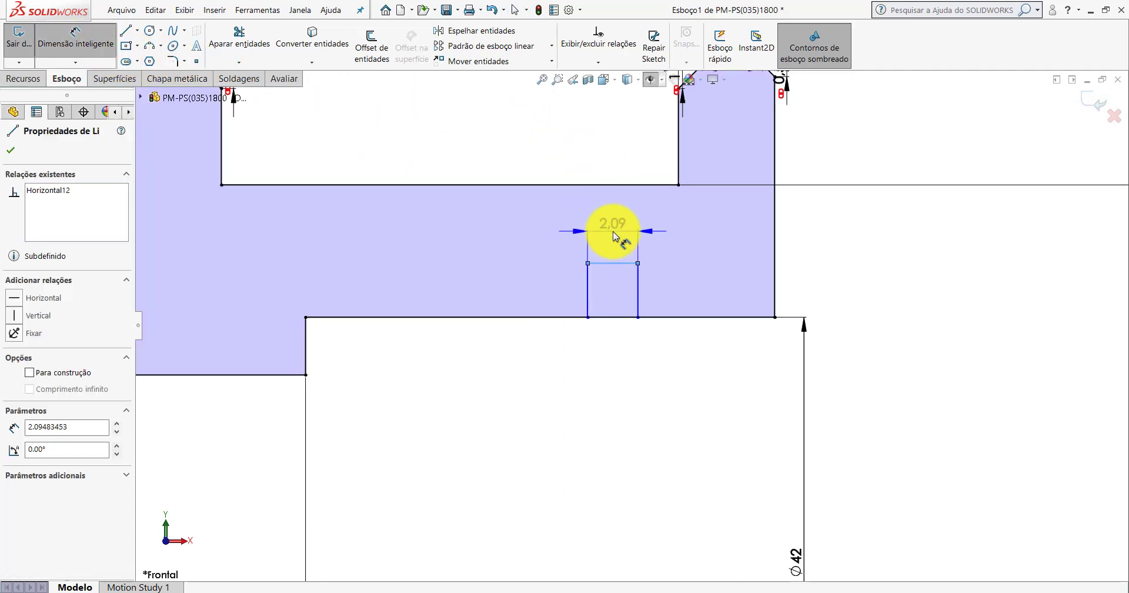
{"action": "left_click", "coordinate": [612, 231]}
{"action": "type", "text": "1"}
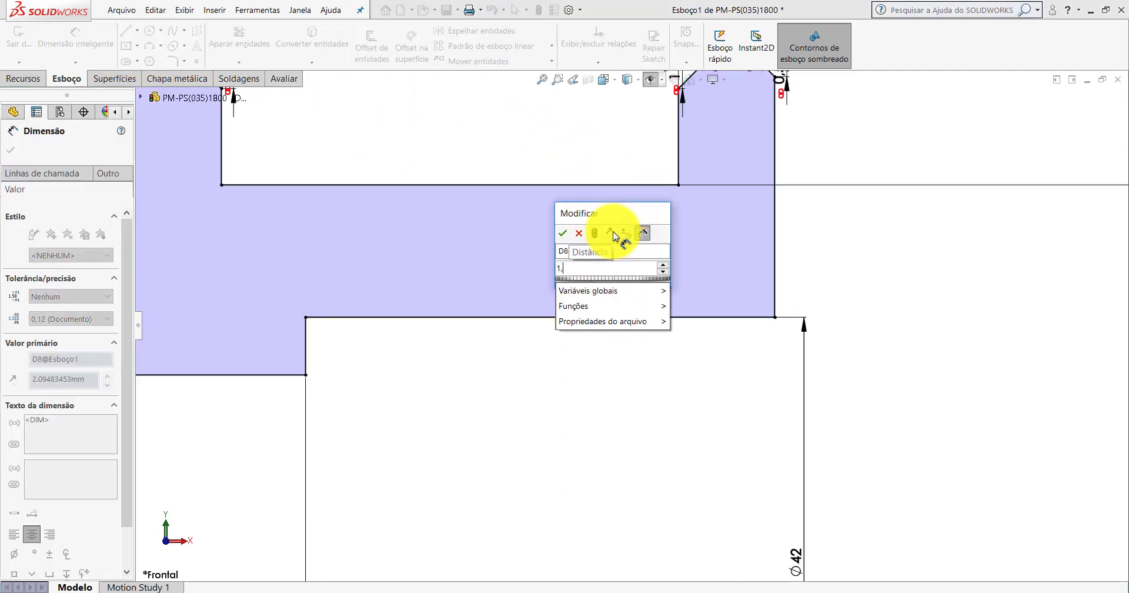
{"action": "type", "text": ",85"}
{"action": "key", "text": "Return"}
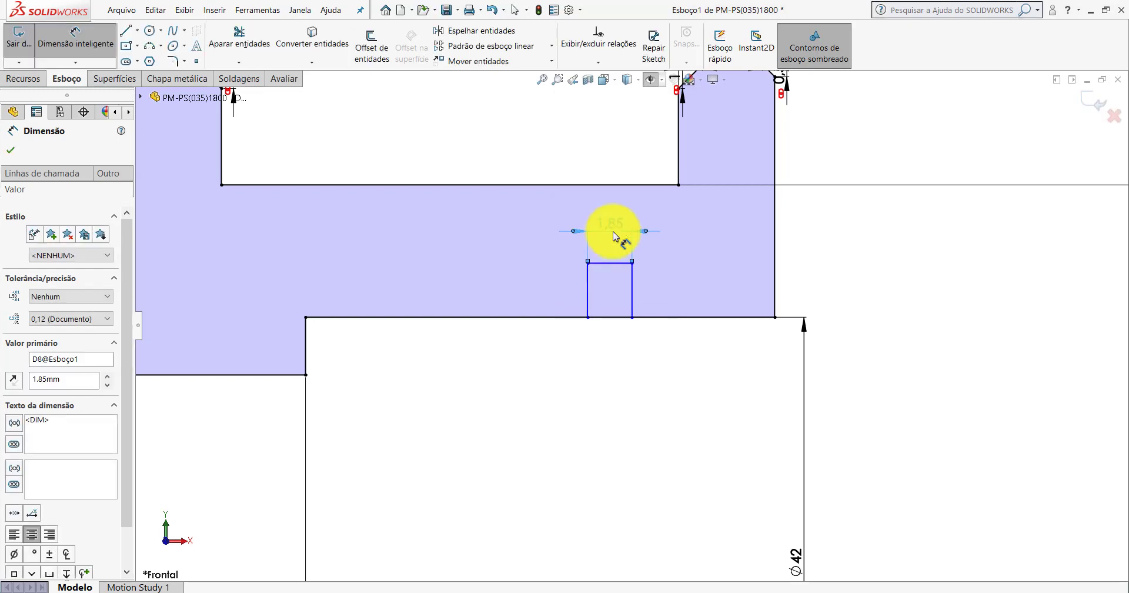
{"action": "left_click", "coordinate": [589, 282]}
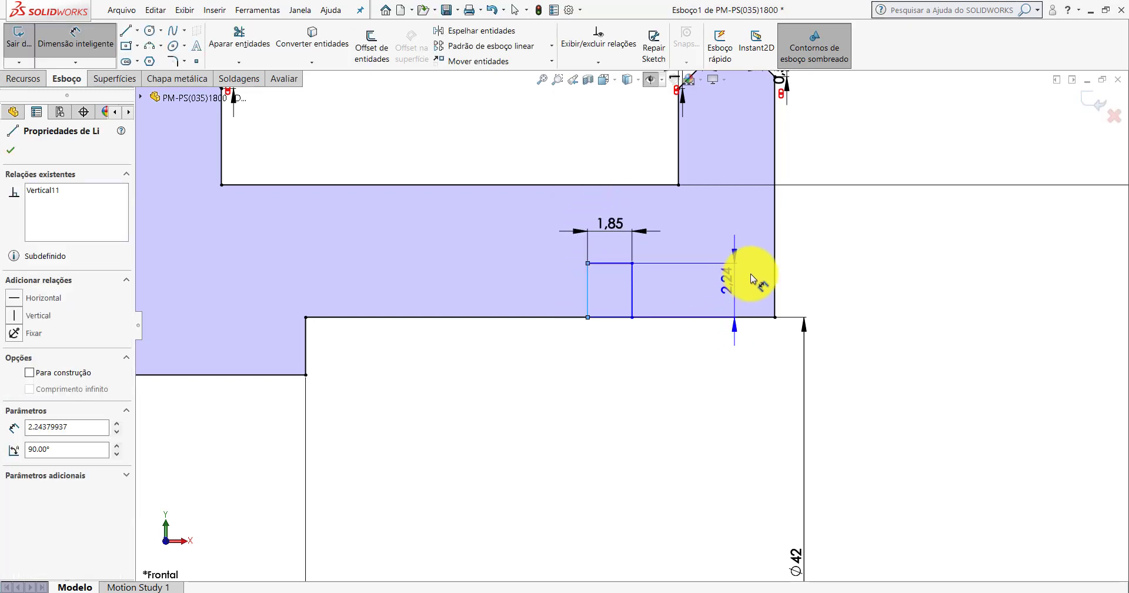
{"action": "left_click", "coordinate": [775, 273]}
{"action": "left_click", "coordinate": [704, 389]}
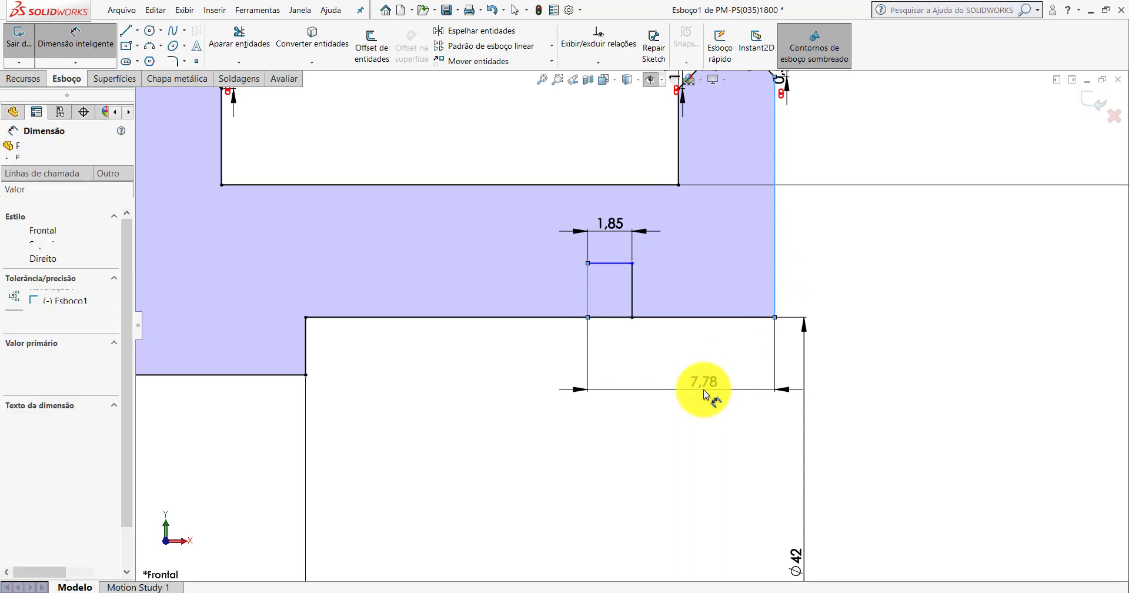
{"action": "type", "text": "7,5"}
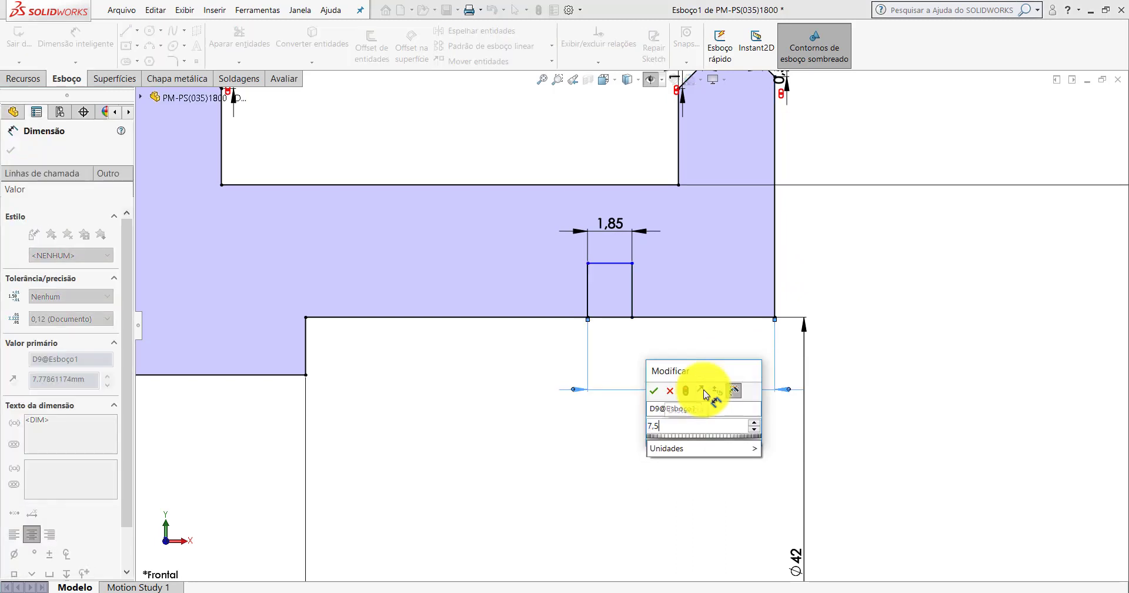
{"action": "key", "text": "Return"}
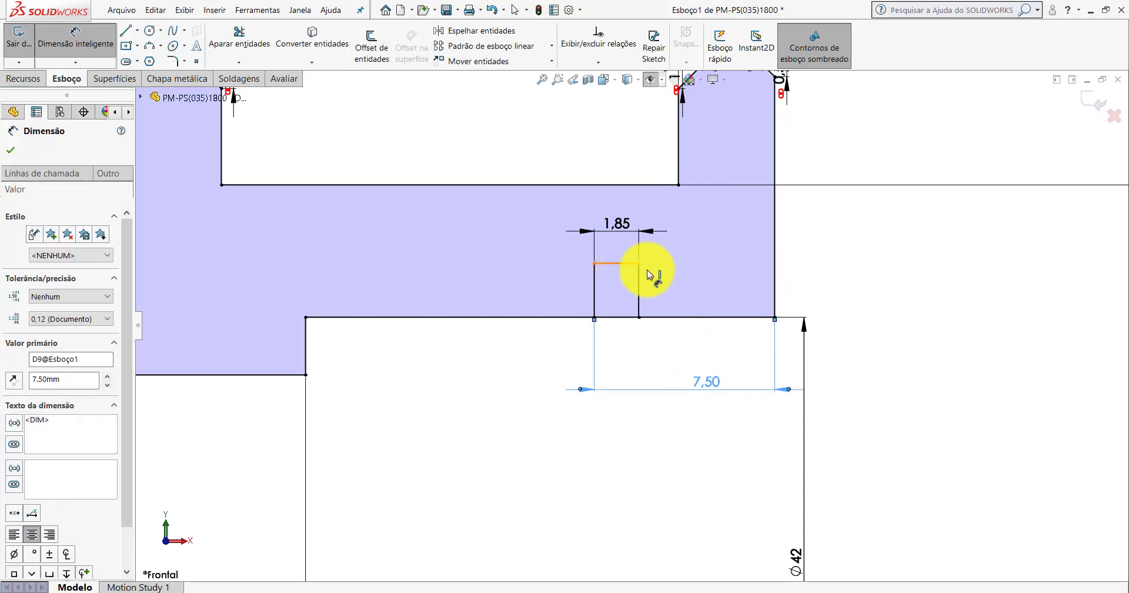
Add a Ø44,50 diameter dimension from the centerline to the groove's top edge.
{"action": "left_click", "coordinate": [648, 275]}
{"action": "scroll", "coordinate": [759, 267], "scroll_direction": "up", "scroll_amount": 1}
{"action": "scroll", "coordinate": [731, 353], "scroll_direction": "up", "scroll_amount": 2}
{"action": "scroll", "coordinate": [680, 416], "scroll_direction": "up", "scroll_amount": 2}
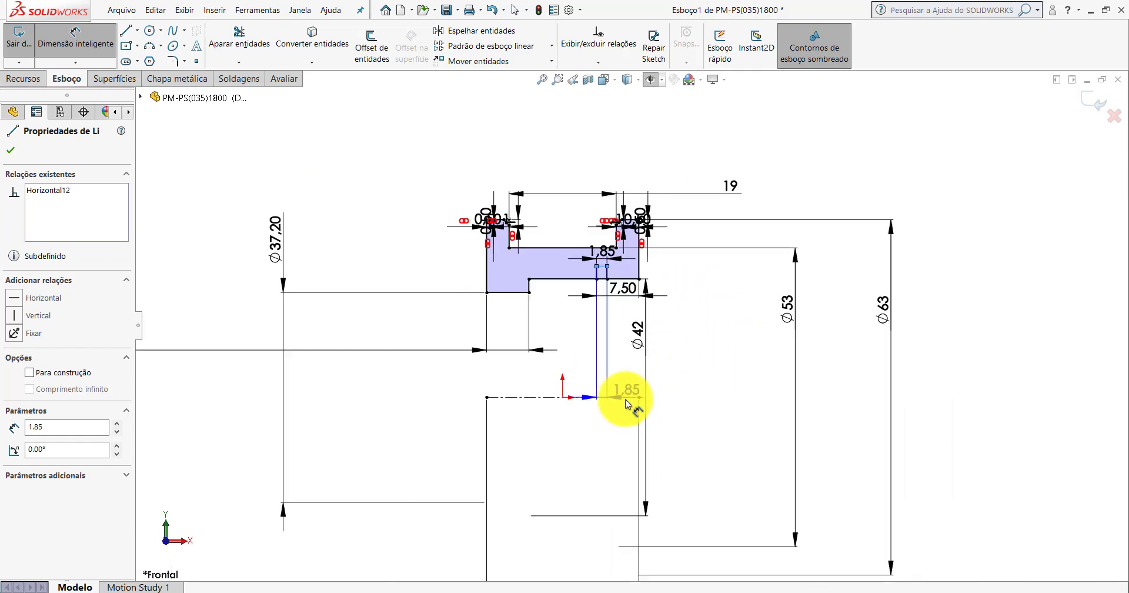
{"action": "left_click", "coordinate": [623, 398]}
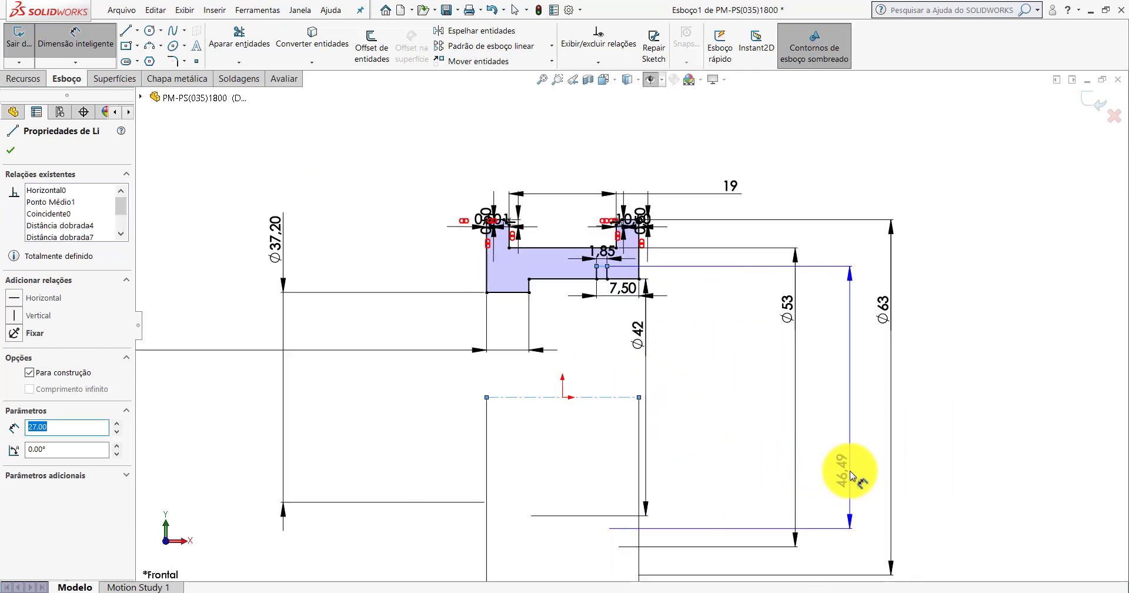
{"action": "left_click", "coordinate": [849, 469]}
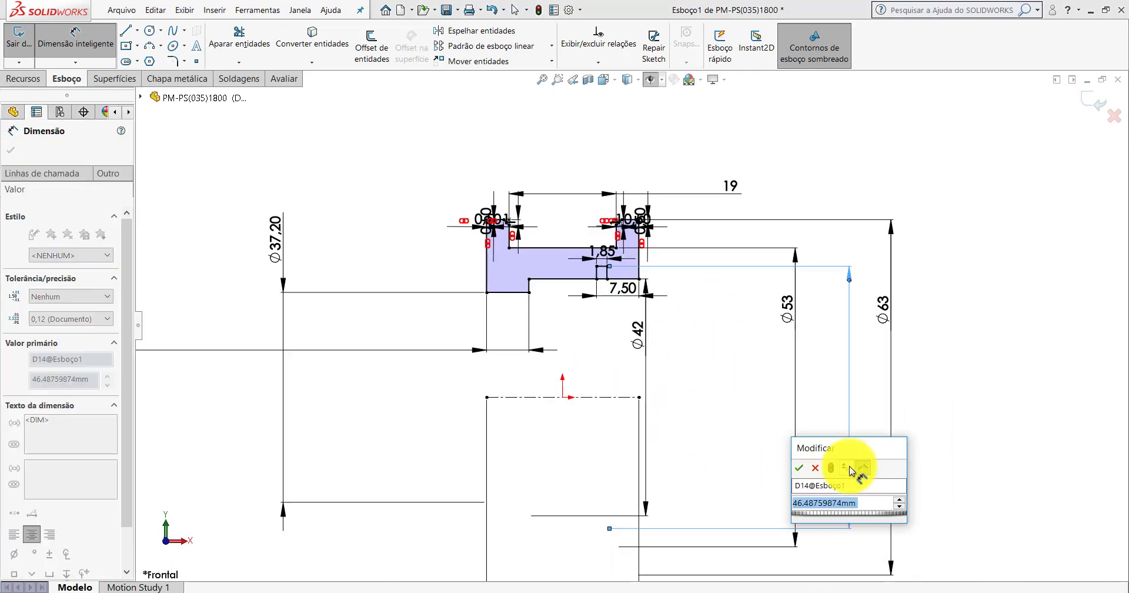
{"action": "type", "text": "44,5"}
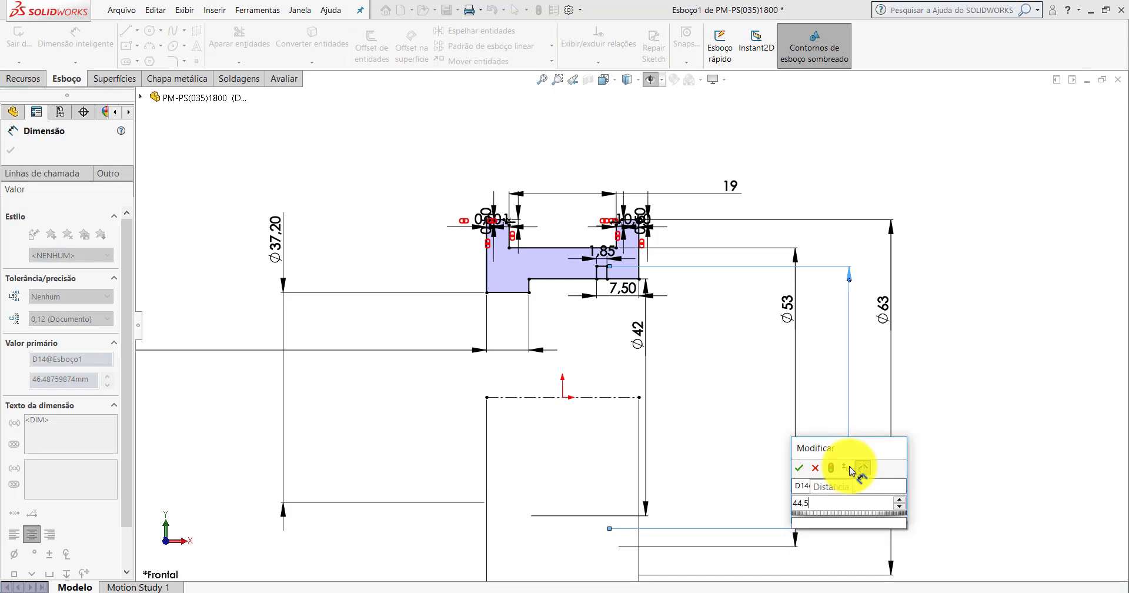
{"action": "key", "text": "Return"}
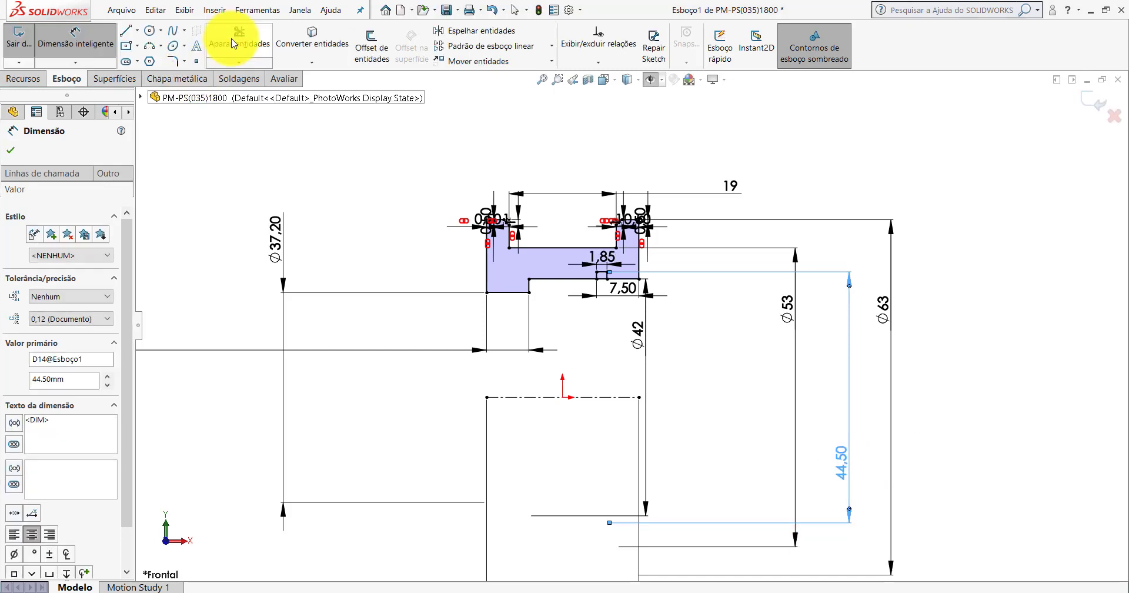
{"action": "left_click", "coordinate": [233, 44]}
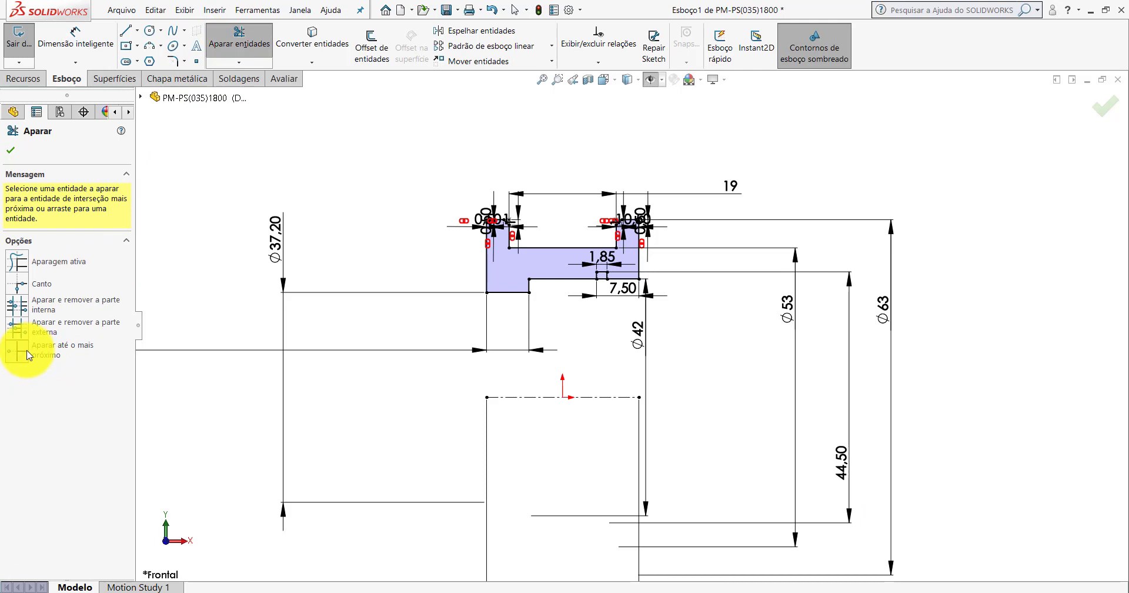
Trim away the bore-edge line across the groove opening.
{"action": "scroll", "coordinate": [630, 285], "scroll_direction": "down", "scroll_amount": 5}
{"action": "scroll", "coordinate": [624, 291], "scroll_direction": "down", "scroll_amount": 3}
{"action": "scroll", "coordinate": [606, 297], "scroll_direction": "down", "scroll_amount": 3}
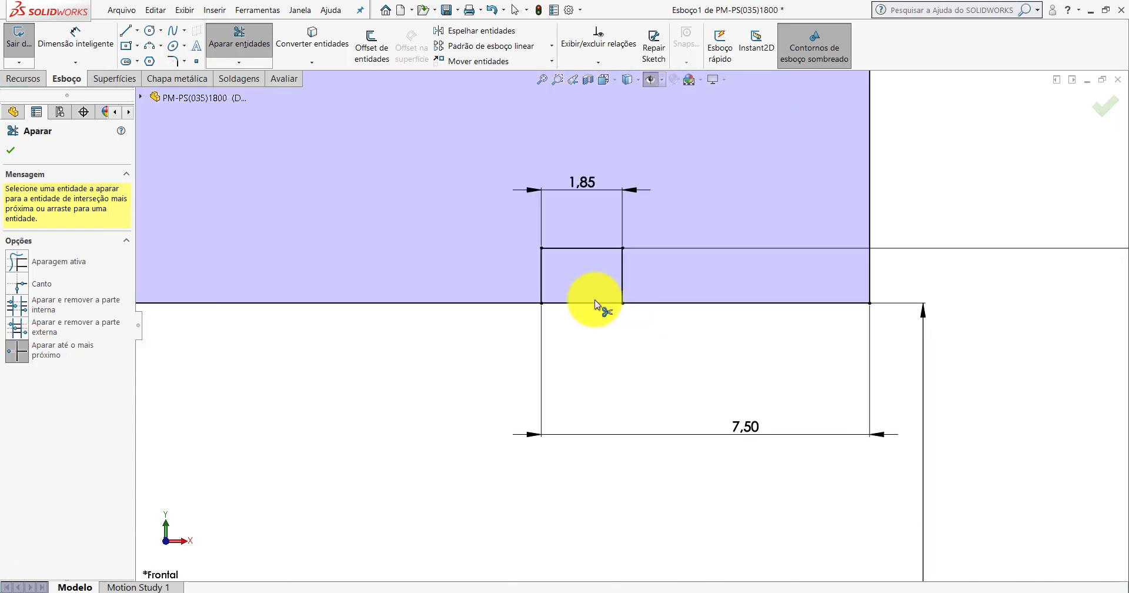
{"action": "left_click", "coordinate": [584, 304]}
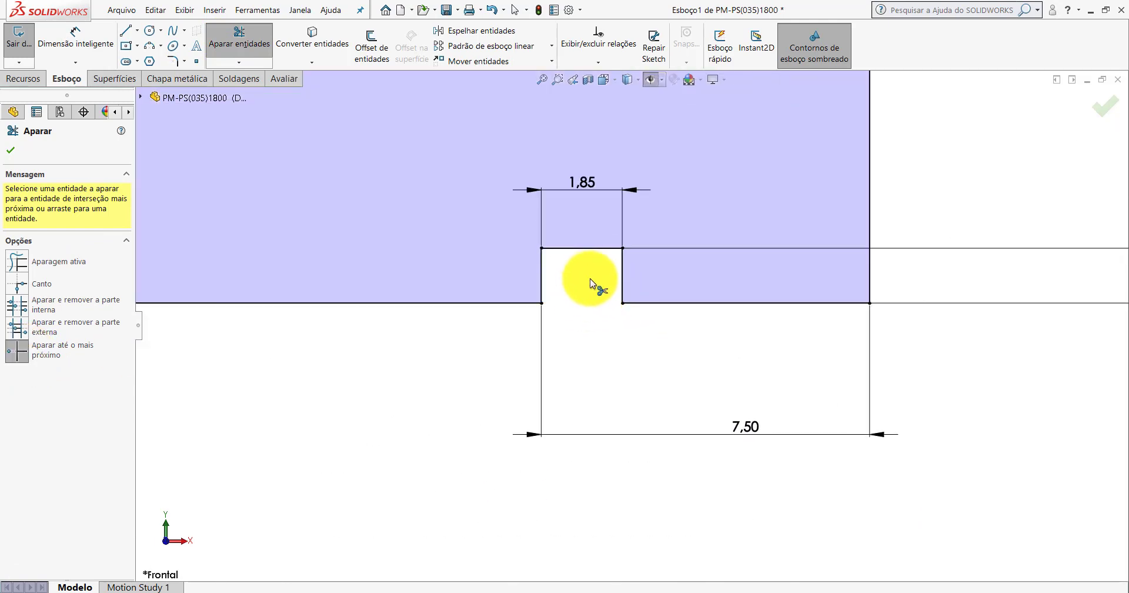
{"action": "left_click", "coordinate": [10, 150]}
{"action": "scroll", "coordinate": [694, 276], "scroll_direction": "up", "scroll_amount": 3}
{"action": "scroll", "coordinate": [676, 270], "scroll_direction": "up", "scroll_amount": 2}
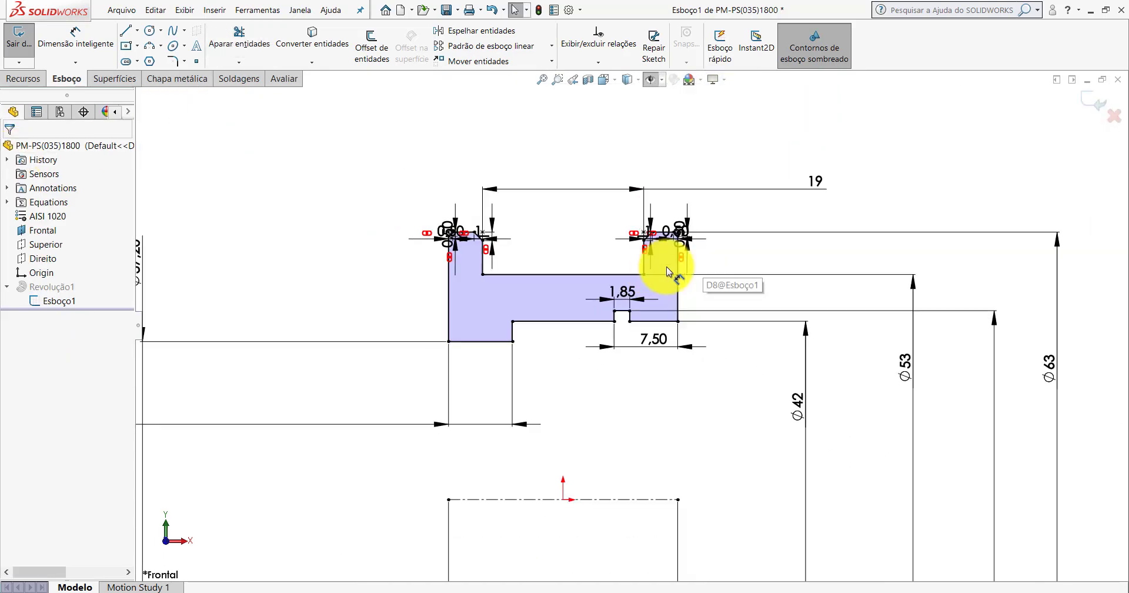
{"action": "scroll", "coordinate": [665, 267], "scroll_direction": "up", "scroll_amount": 1}
Exit the sketch to rebuild the revolve, set Isometric view, and save the part.
{"action": "left_click", "coordinate": [1094, 104]}
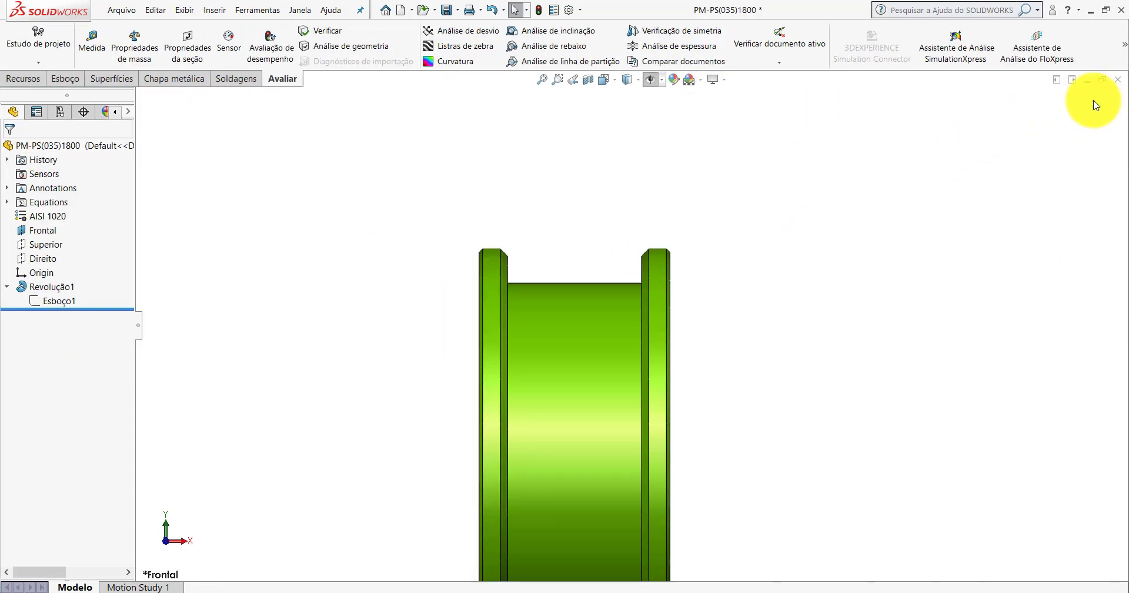
{"action": "mouse_move", "coordinate": [630, 365]}
{"action": "middle_mouse_down"}
{"action": "mouse_move", "coordinate": [569, 296]}
{"action": "mouse_move", "coordinate": [558, 211]}
{"action": "mouse_move", "coordinate": [569, 147]}
{"action": "mouse_move", "coordinate": [584, 146]}
{"action": "middle_mouse_up"}
{"action": "left_click", "coordinate": [606, 81]}
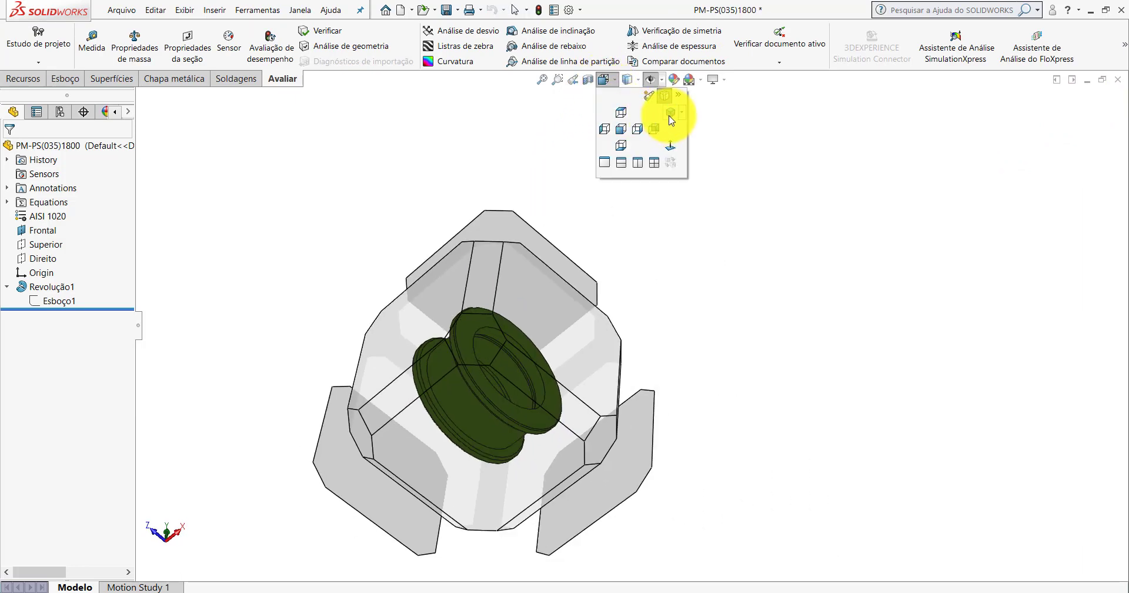
{"action": "left_click", "coordinate": [663, 106]}
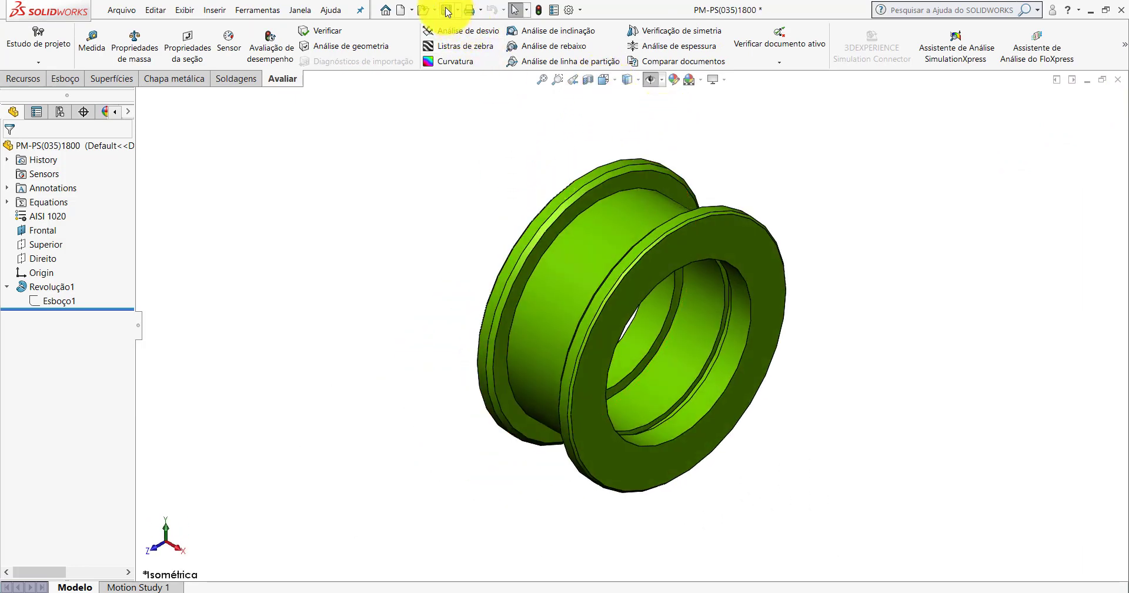
{"action": "left_click", "coordinate": [446, 10]}
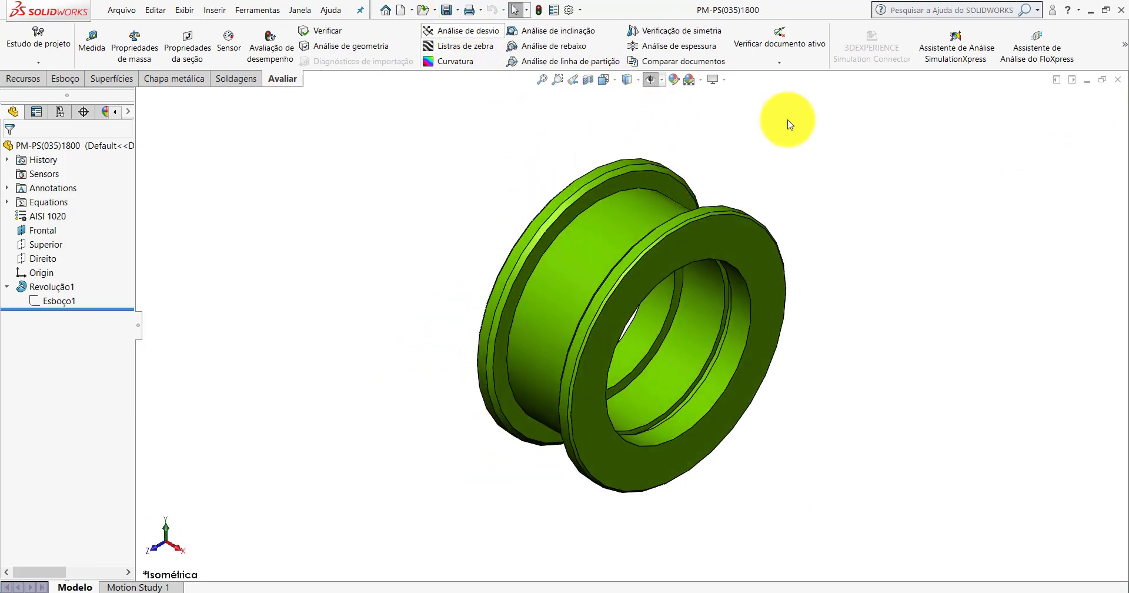
Close the pulley part and set the assembly to Isometric view.
{"action": "left_click", "coordinate": [1118, 81]}
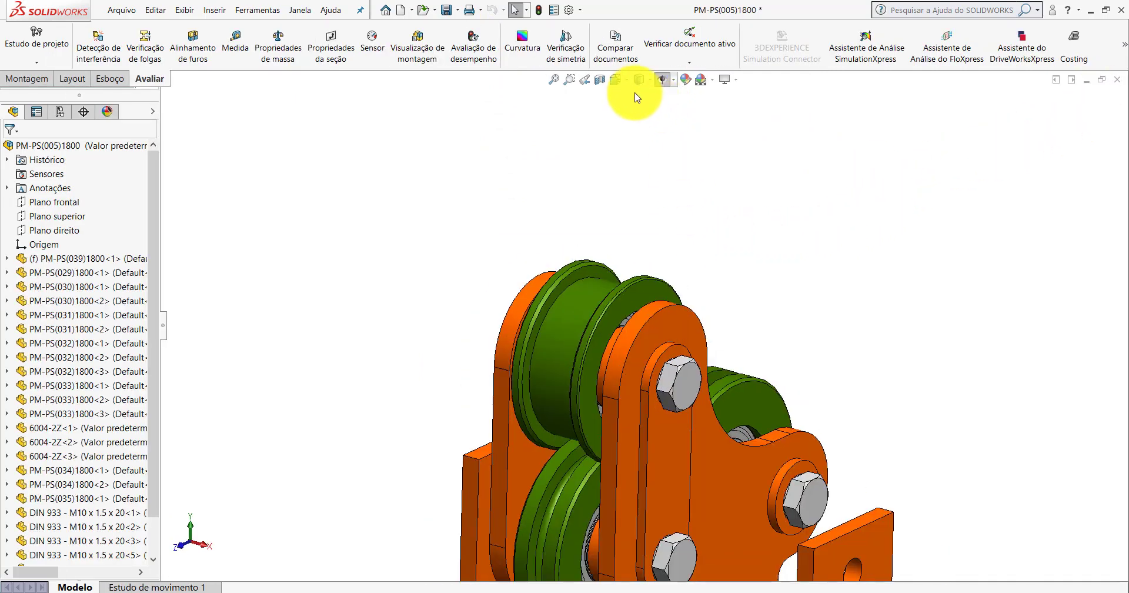
{"action": "left_click", "coordinate": [622, 84]}
{"action": "left_click", "coordinate": [678, 101]}
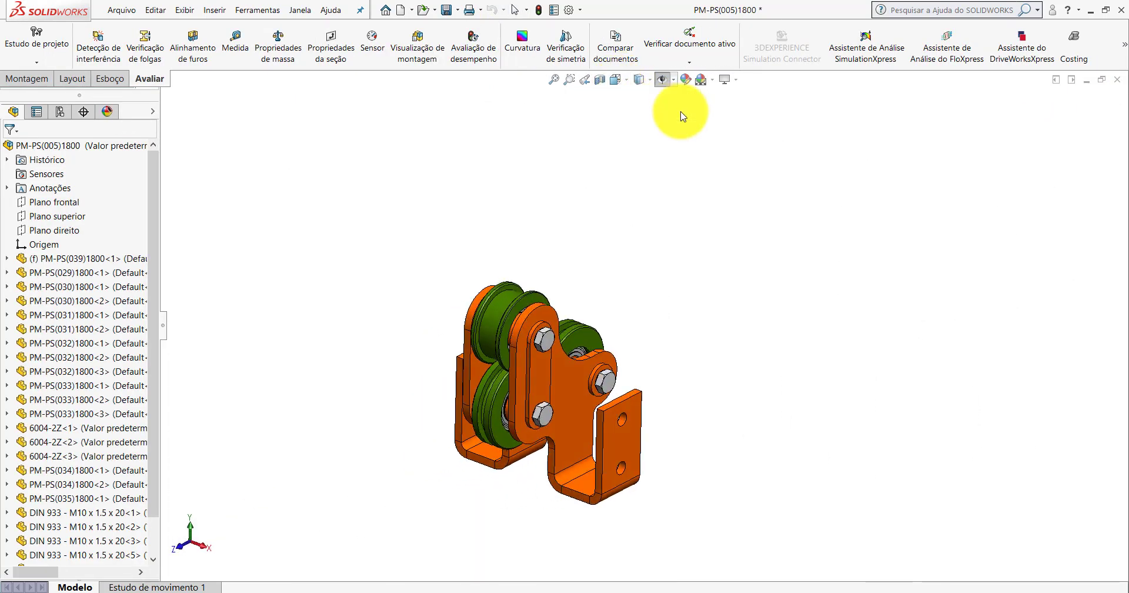
Apply a Section View on a side face to inspect the pulley bearings up close.
{"action": "scroll", "coordinate": [699, 333], "scroll_direction": "down", "scroll_amount": 2}
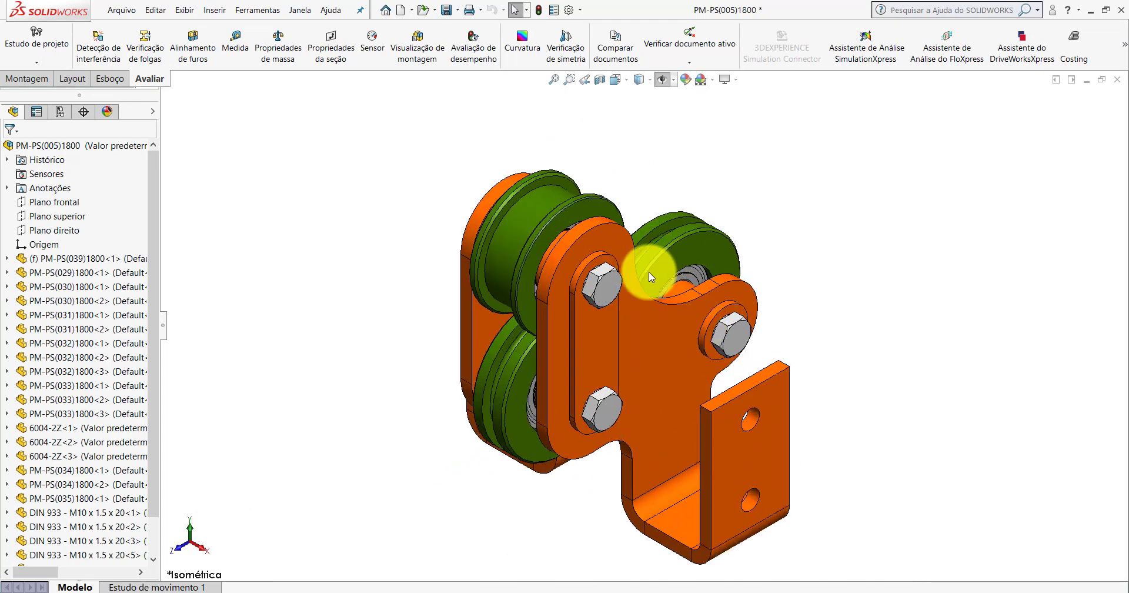
{"action": "scroll", "coordinate": [647, 276], "scroll_direction": "up", "scroll_amount": 2}
{"action": "scroll", "coordinate": [636, 284], "scroll_direction": "down", "scroll_amount": 2}
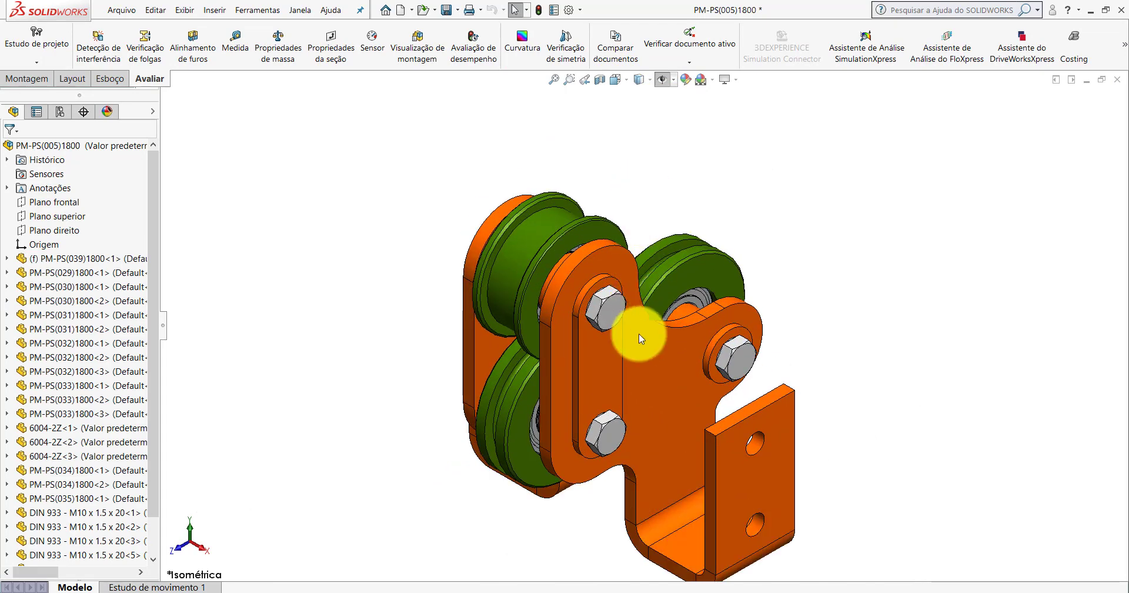
{"action": "scroll", "coordinate": [557, 326], "scroll_direction": "down", "scroll_amount": 2}
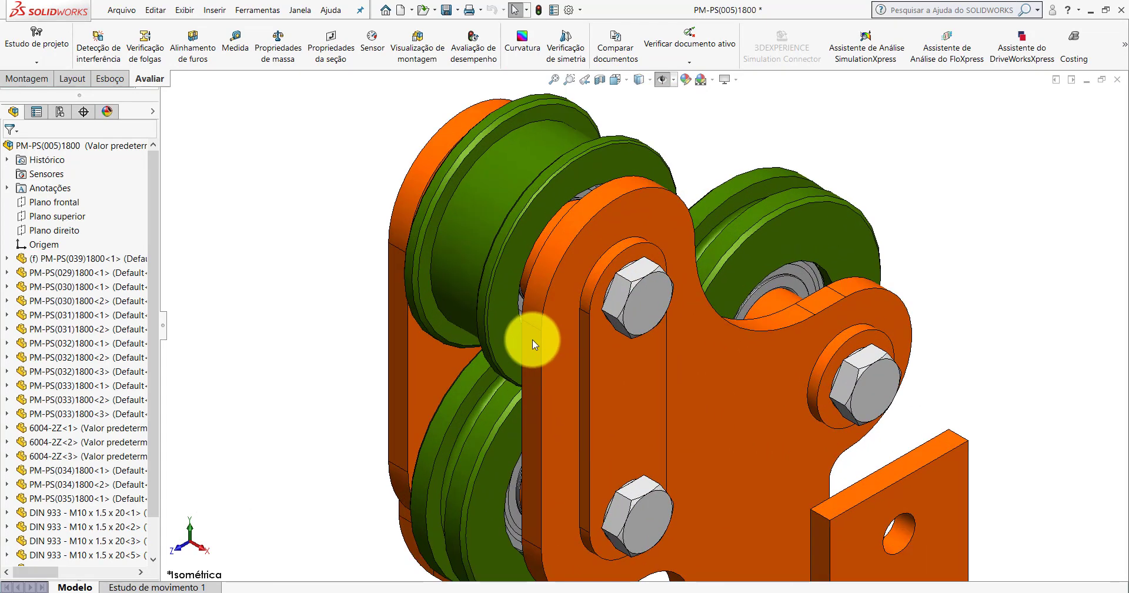
{"action": "left_click", "coordinate": [532, 340]}
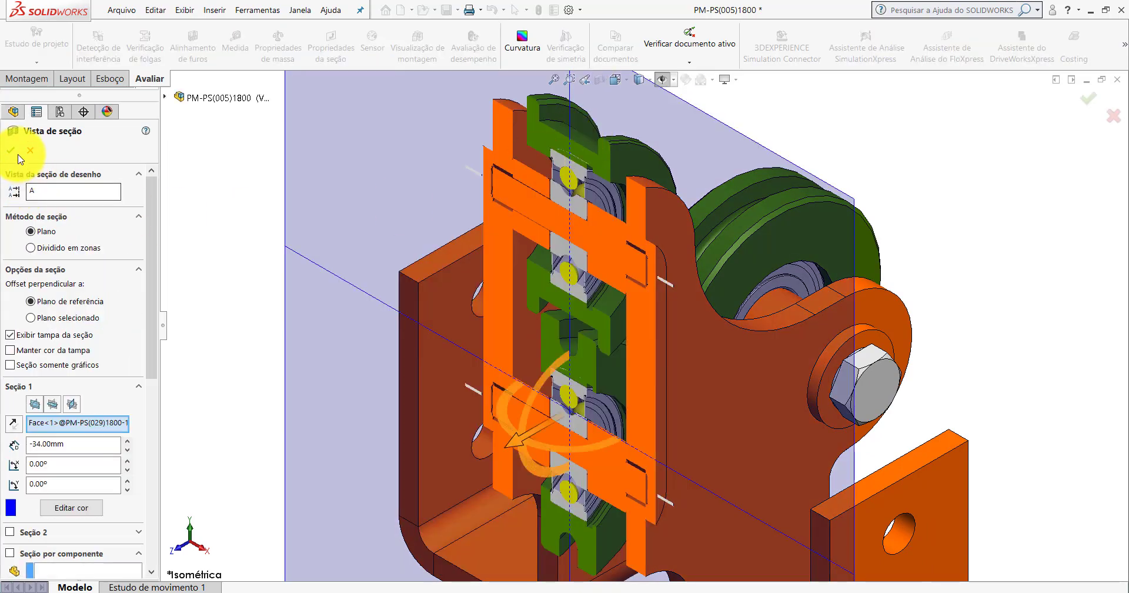
{"action": "left_click", "coordinate": [14, 143]}
{"action": "scroll", "coordinate": [587, 188], "scroll_direction": "down", "scroll_amount": 3}
{"action": "mouse_move", "coordinate": [598, 215]}
{"action": "middle_mouse_down"}
{"action": "mouse_move", "coordinate": [636, 121]}
{"action": "mouse_move", "coordinate": [669, 95]}
{"action": "mouse_move", "coordinate": [612, 171]}
{"action": "middle_mouse_up"}
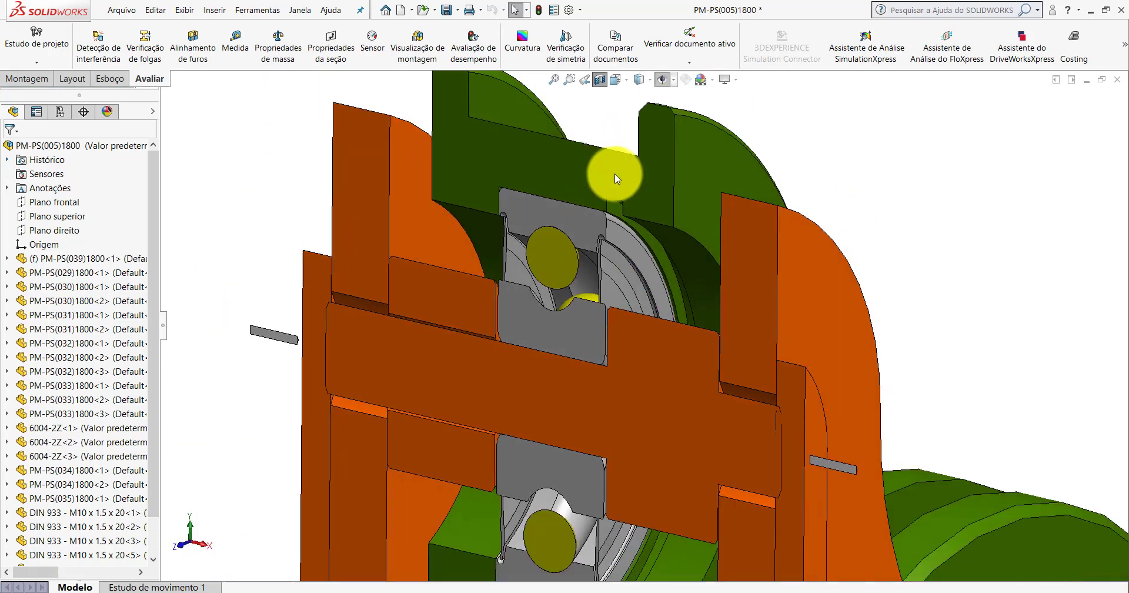
{"action": "scroll", "coordinate": [734, 138], "scroll_direction": "down", "scroll_amount": 5}
Remove the section and return the assembly to Isometric view.
{"action": "left_click", "coordinate": [616, 79]}
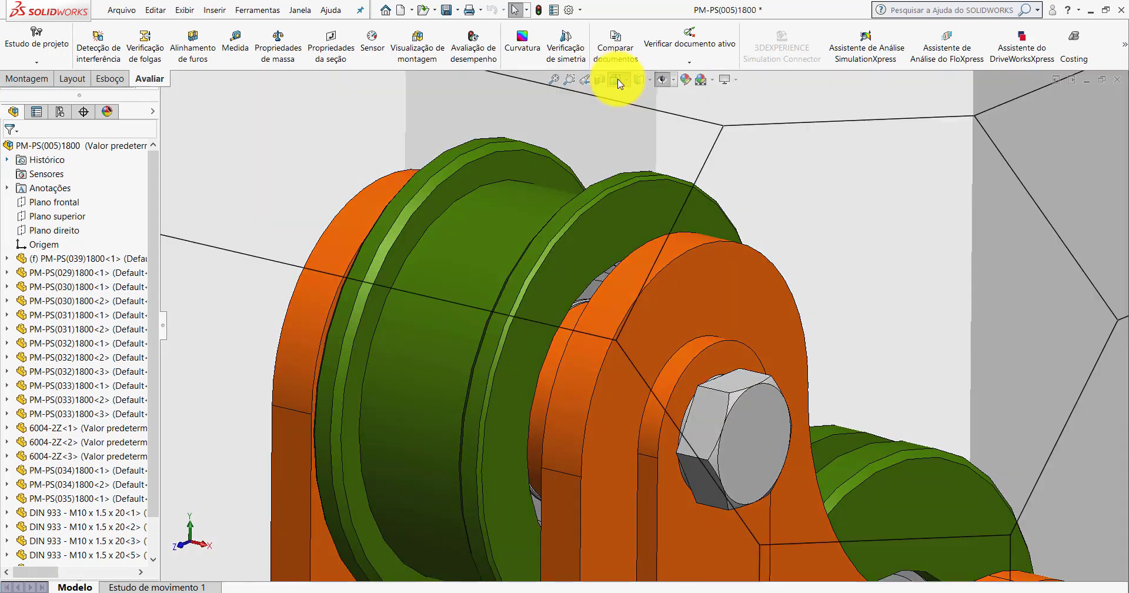
{"action": "left_click", "coordinate": [683, 115]}
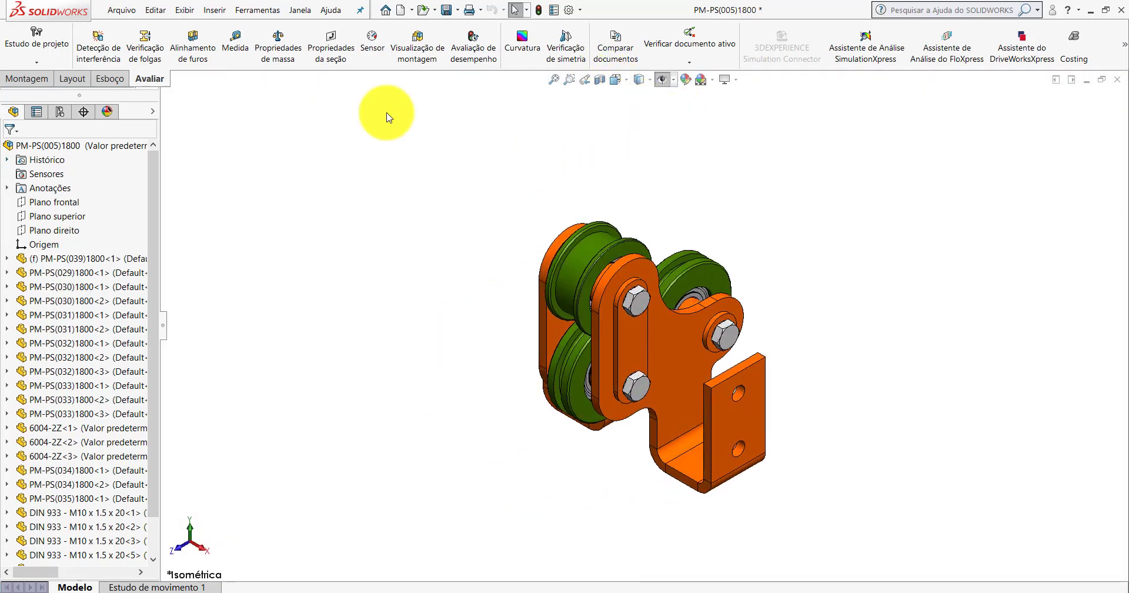
{"action": "left_click", "coordinate": [26, 80]}
Insert Anel DIN 472 - 42 x 1.75 from the Componentes folder and place it beside the assembly.
{"action": "left_click", "coordinate": [93, 42]}
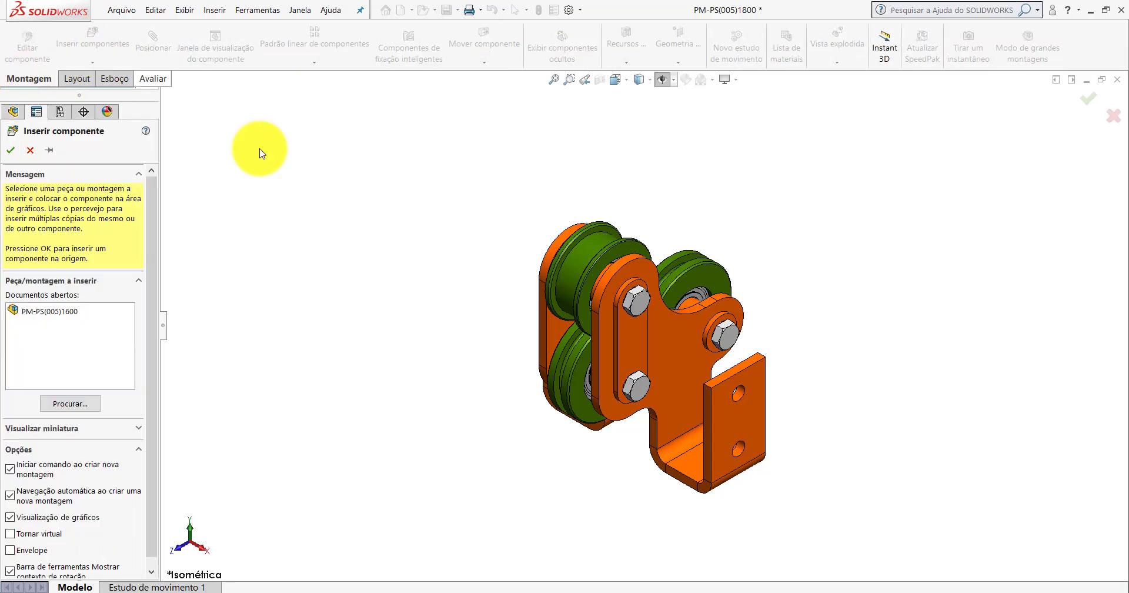
{"action": "left_click", "coordinate": [93, 405]}
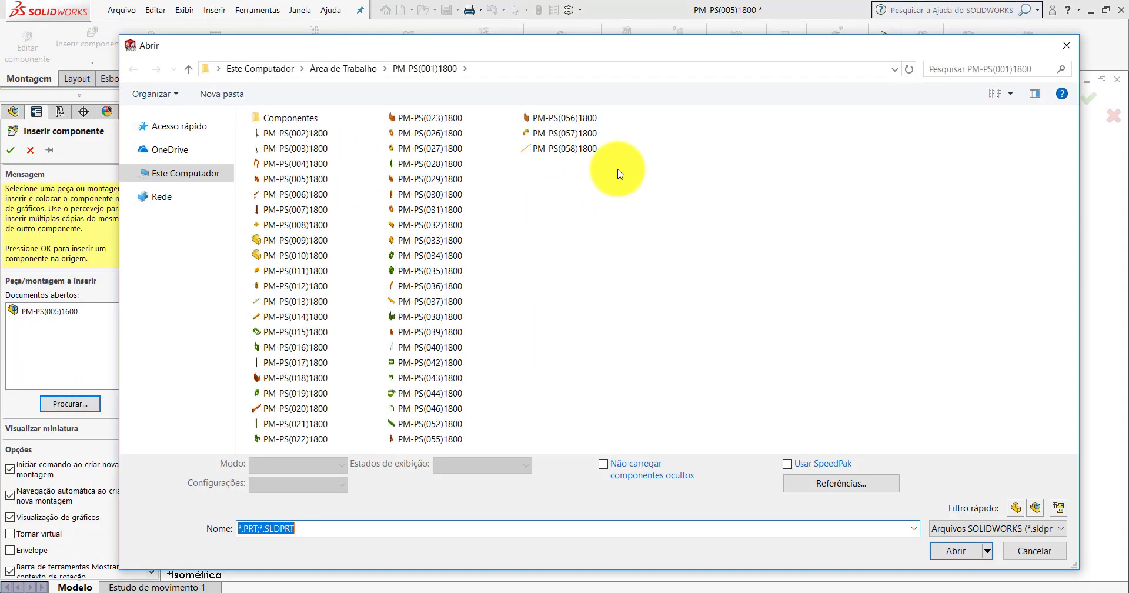
{"action": "double_click", "coordinate": [294, 118]}
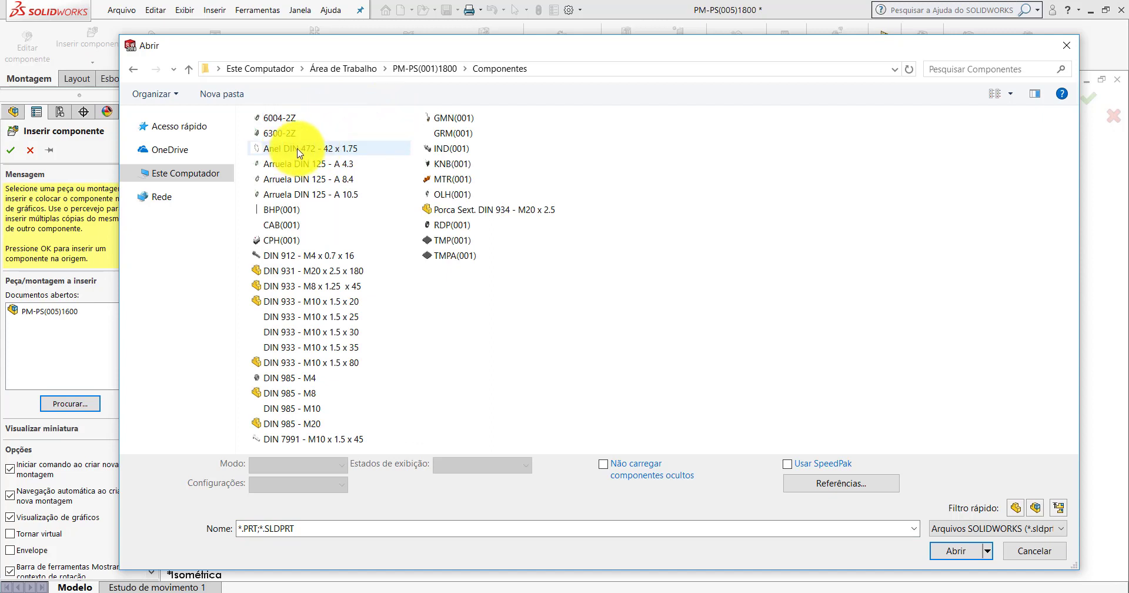
{"action": "mouse_move", "coordinate": [308, 148]}
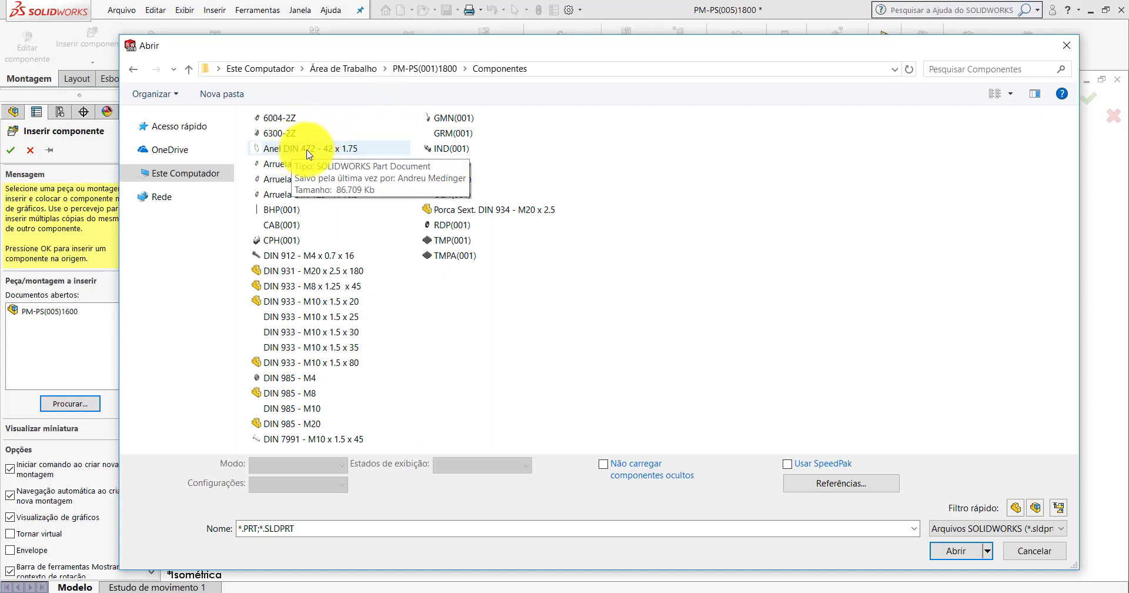
{"action": "double_click", "coordinate": [345, 155]}
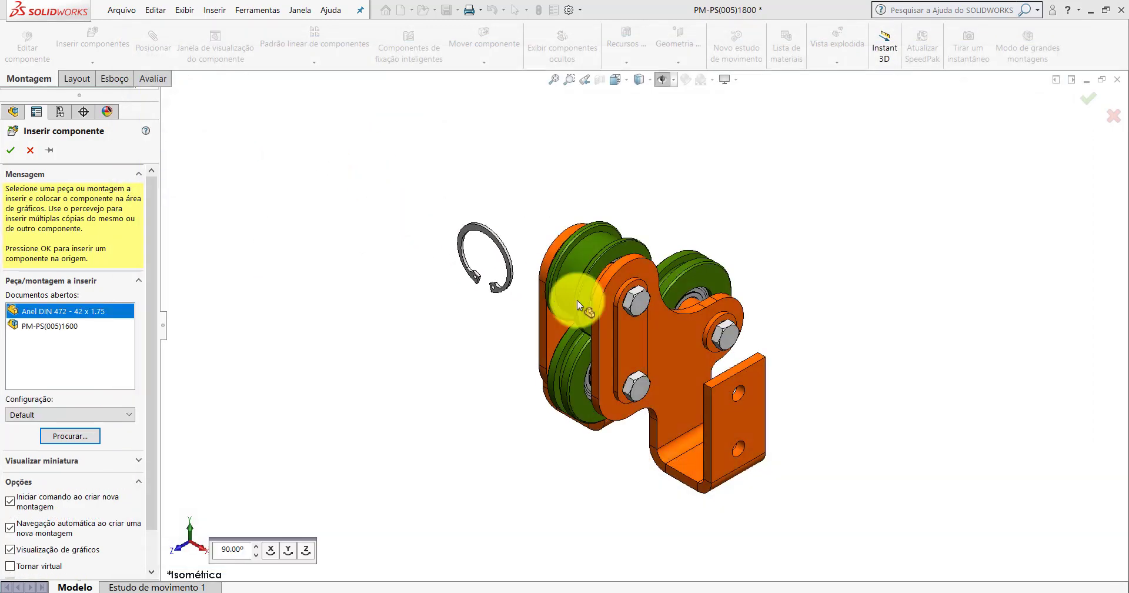
{"action": "scroll", "coordinate": [626, 310], "scroll_direction": "down", "scroll_amount": 3}
{"action": "scroll", "coordinate": [529, 300], "scroll_direction": "down", "scroll_amount": 1}
{"action": "left_click", "coordinate": [400, 280]}
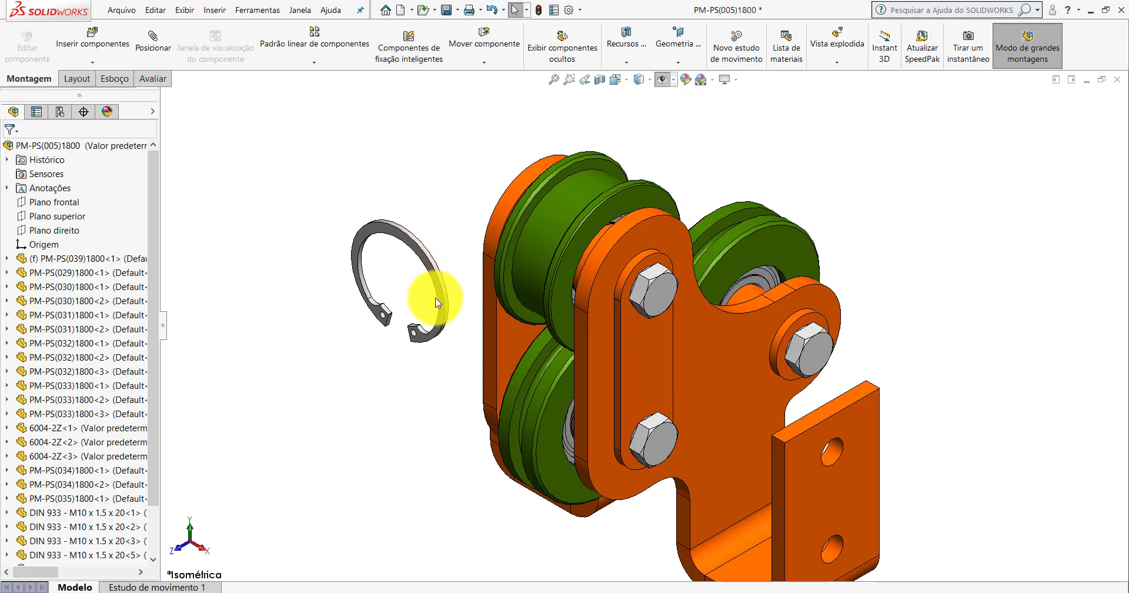
{"action": "left_click", "coordinate": [398, 238]}
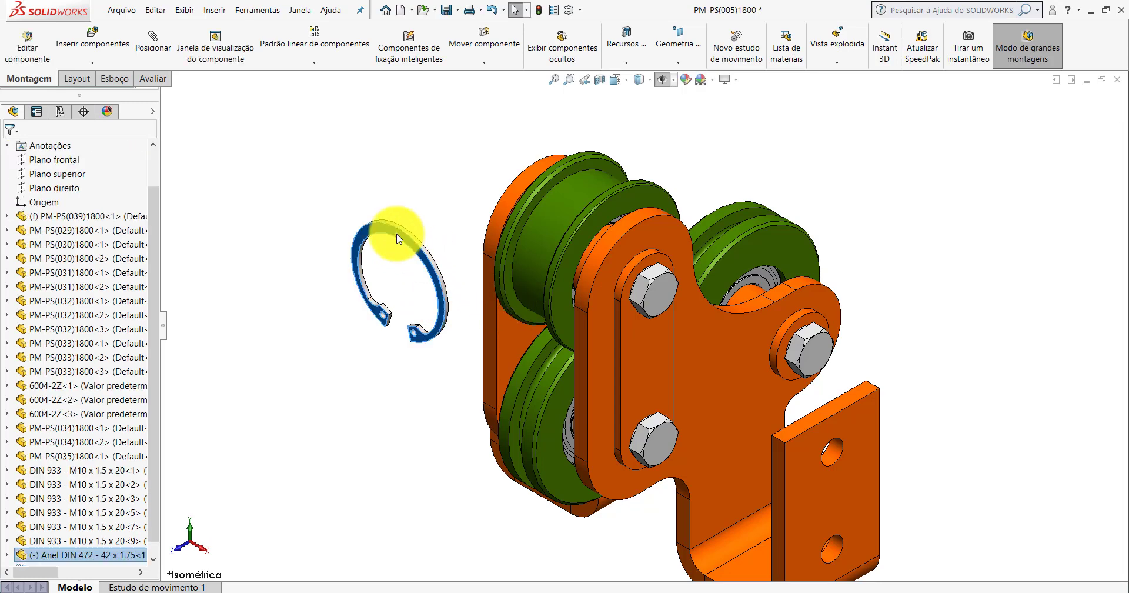
Isolate the three pulleys together with the retaining ring.
{"action": "left_click", "coordinate": [552, 220], "text": "ctrl"}
{"action": "left_click", "coordinate": [565, 390], "text": "ctrl"}
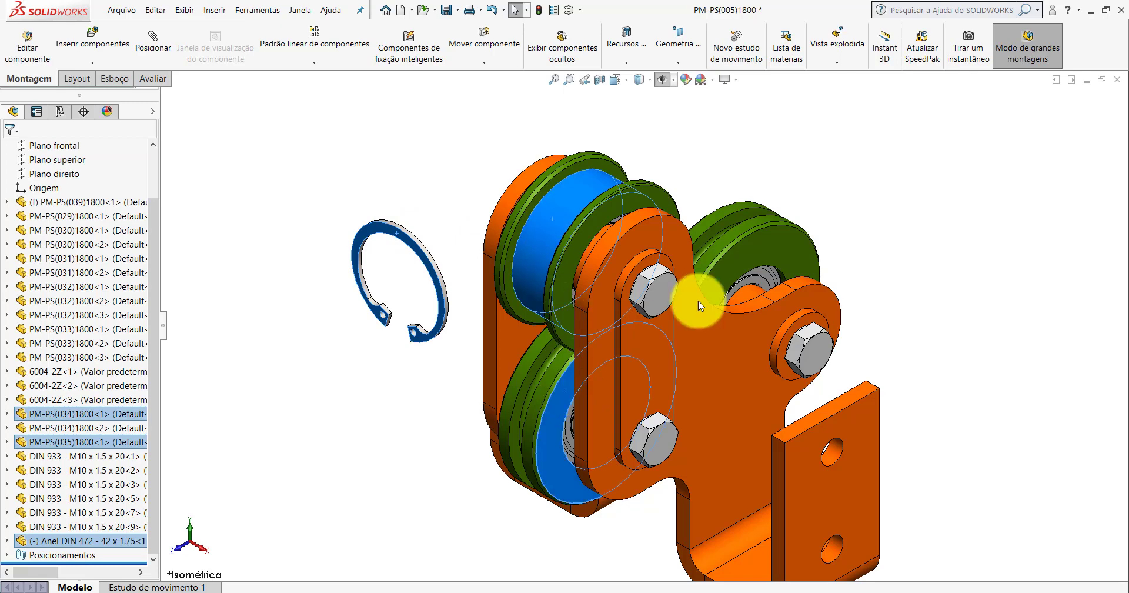
{"action": "left_click", "coordinate": [768, 243], "text": "ctrl"}
{"action": "right_click", "coordinate": [768, 243]}
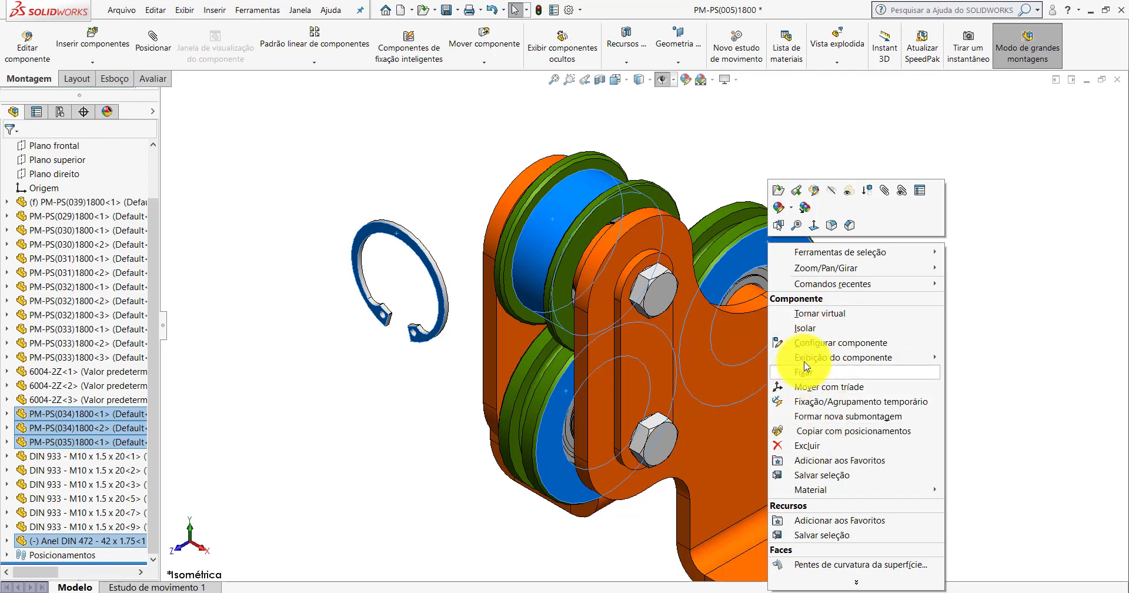
{"action": "left_click", "coordinate": [811, 328]}
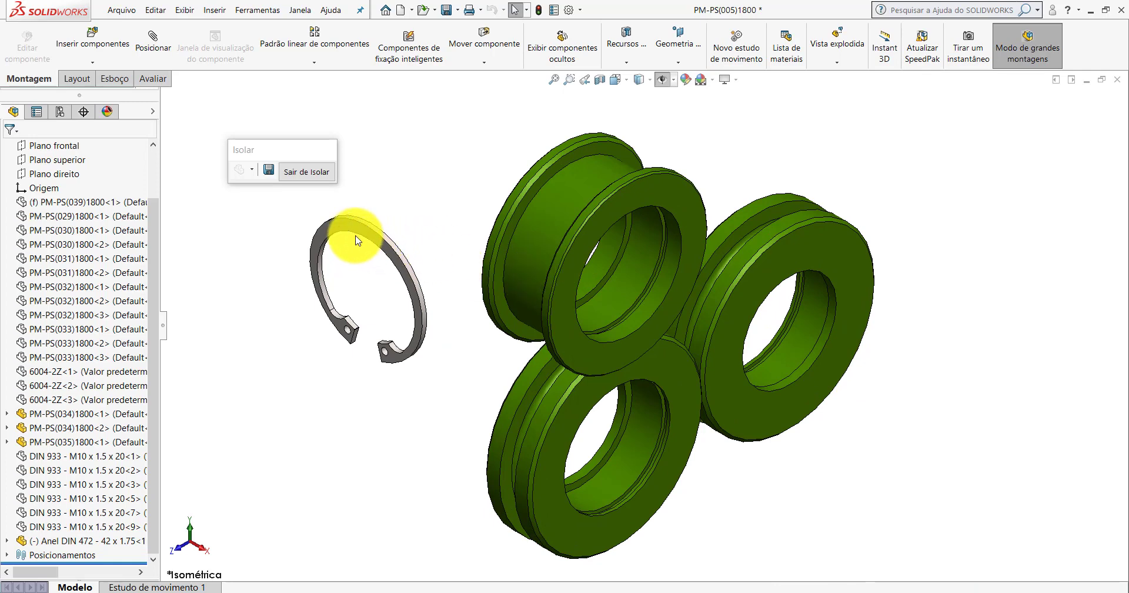
Turn the retaining ring in place and clear the selection.
{"action": "left_click", "coordinate": [354, 231]}
{"action": "left_click_drag", "start_coordinate": [421, 146], "coordinate": [475, 235]}
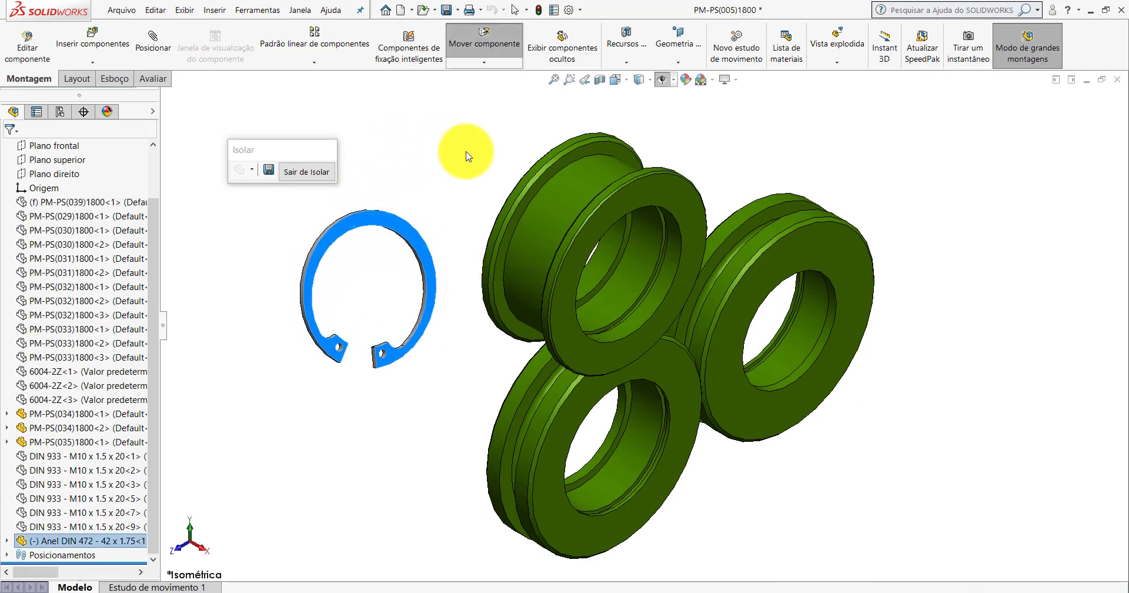
{"action": "key", "text": "Escape"}
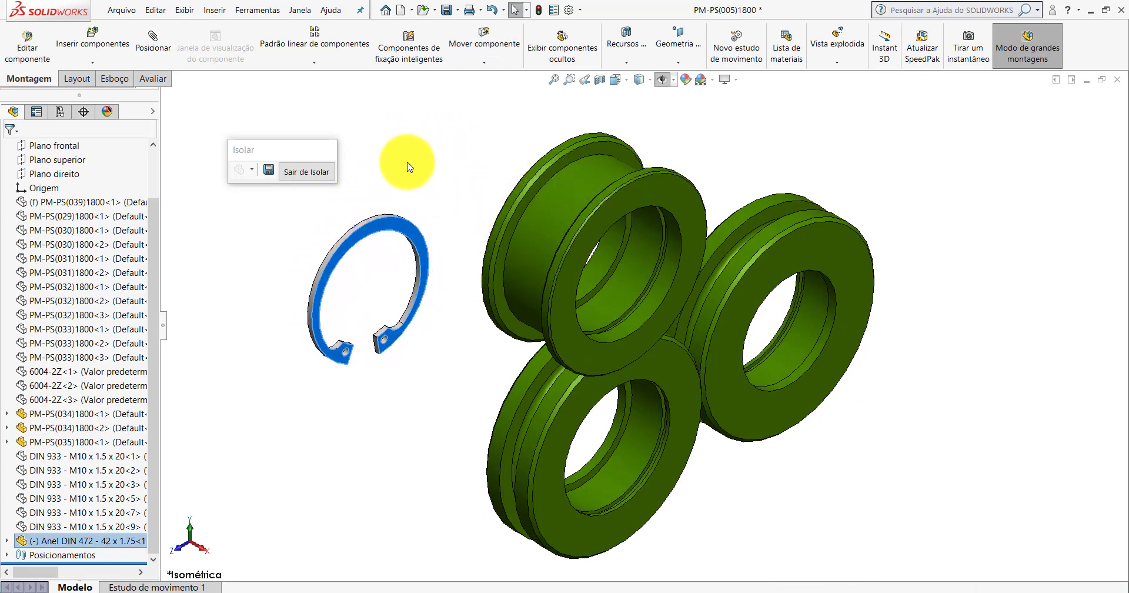
{"action": "key", "text": "Escape"}
Mate the ring's outer face concentric to the PM-PS(035)1800 bore groove (Concêntrico23).
{"action": "left_click", "coordinate": [152, 49]}
{"action": "scroll", "coordinate": [353, 241], "scroll_direction": "down", "scroll_amount": 5}
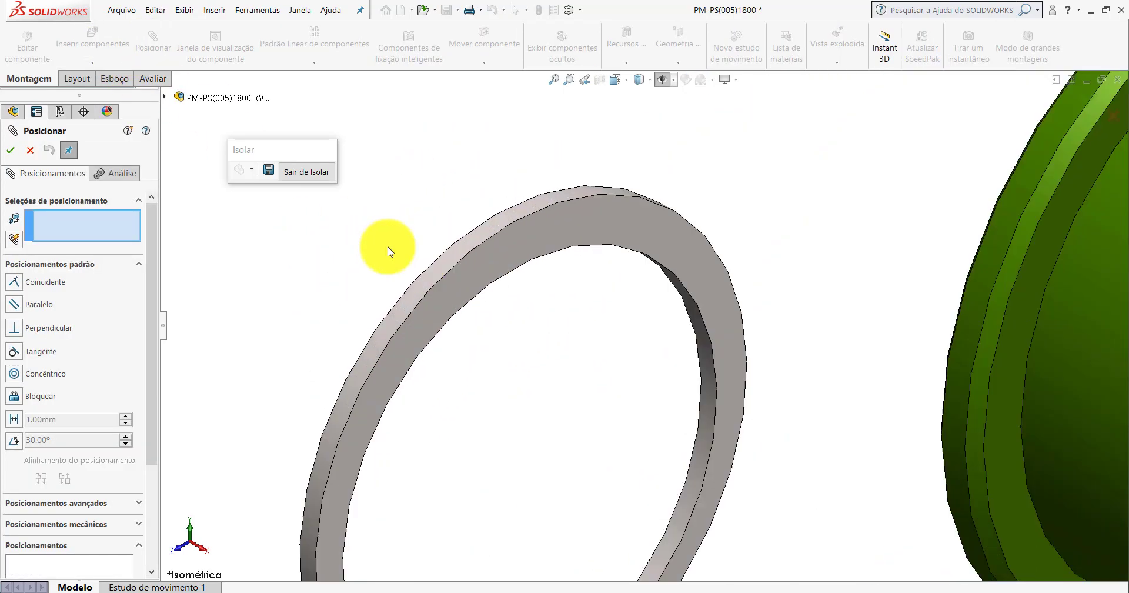
{"action": "left_click", "coordinate": [494, 258]}
{"action": "scroll", "coordinate": [808, 330], "scroll_direction": "up", "scroll_amount": 5}
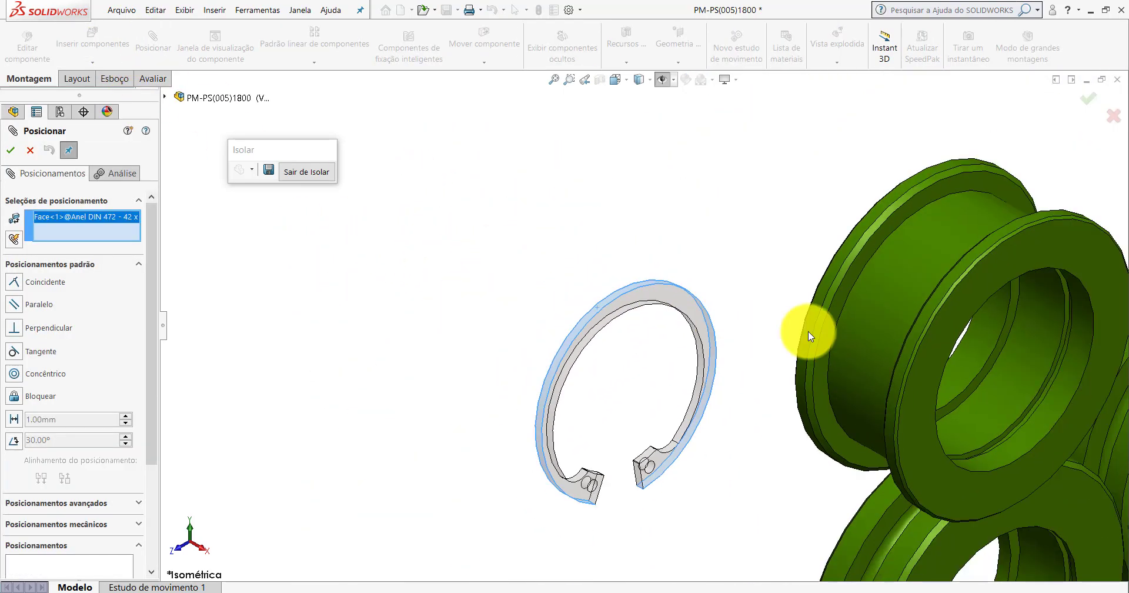
{"action": "scroll", "coordinate": [792, 323], "scroll_direction": "down", "scroll_amount": 3}
{"action": "scroll", "coordinate": [635, 304], "scroll_direction": "down", "scroll_amount": 4}
{"action": "mouse_move", "coordinate": [635, 305]}
{"action": "middle_mouse_down"}
{"action": "mouse_move", "coordinate": [629, 222]}
{"action": "mouse_move", "coordinate": [661, 139]}
{"action": "middle_mouse_up"}
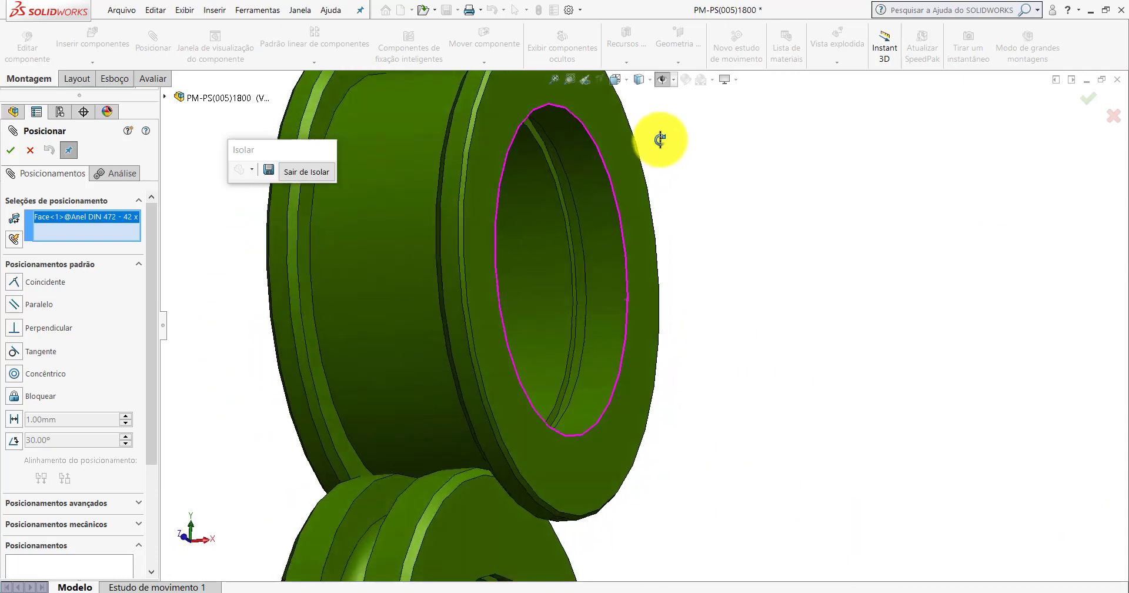
{"action": "scroll", "coordinate": [544, 168], "scroll_direction": "down", "scroll_amount": 3}
{"action": "left_click", "coordinate": [539, 160]}
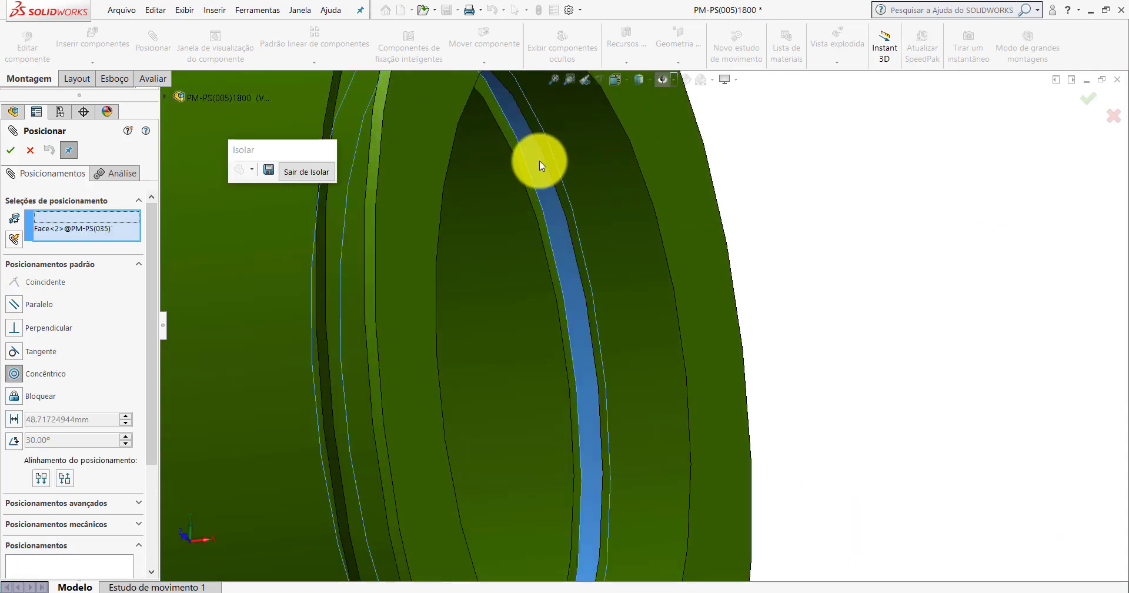
{"action": "scroll", "coordinate": [518, 227], "scroll_direction": "up", "scroll_amount": 5}
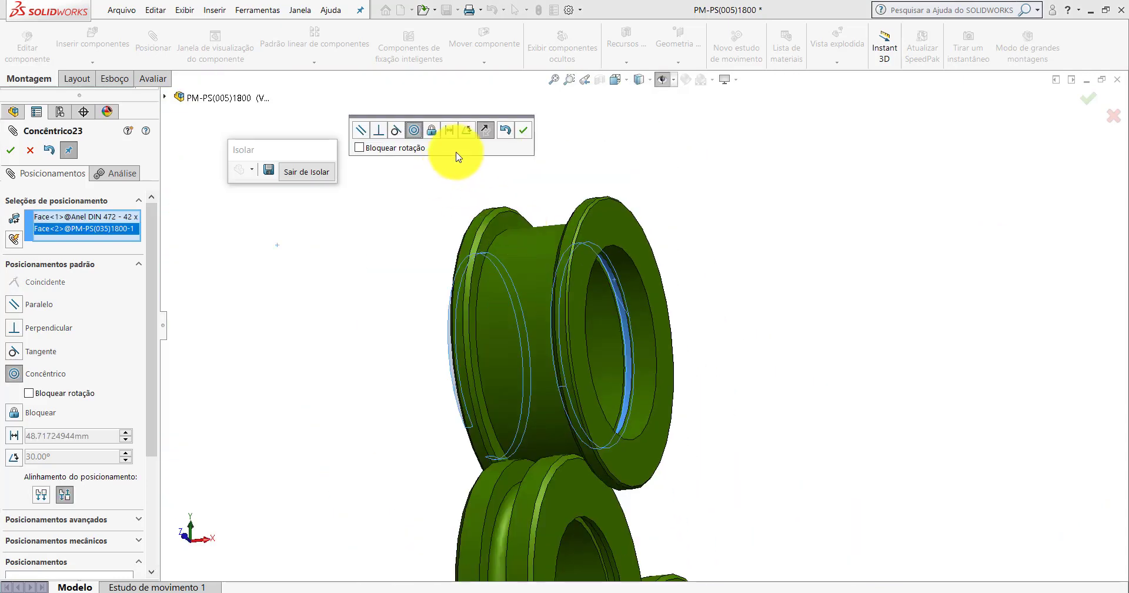
{"action": "left_click", "coordinate": [522, 130]}
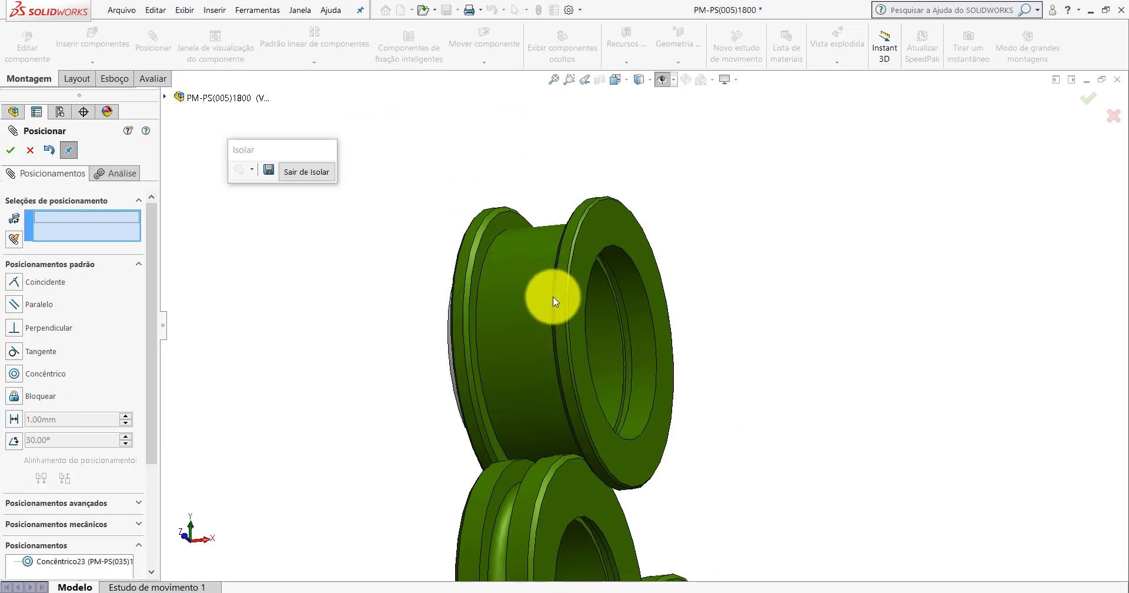
Slide the ring out along its axis and collapse the standard mate types.
{"action": "mouse_move", "coordinate": [553, 296]}
{"action": "middle_mouse_down"}
{"action": "mouse_move", "coordinate": [504, 284]}
{"action": "mouse_move", "coordinate": [574, 293]}
{"action": "middle_mouse_up"}
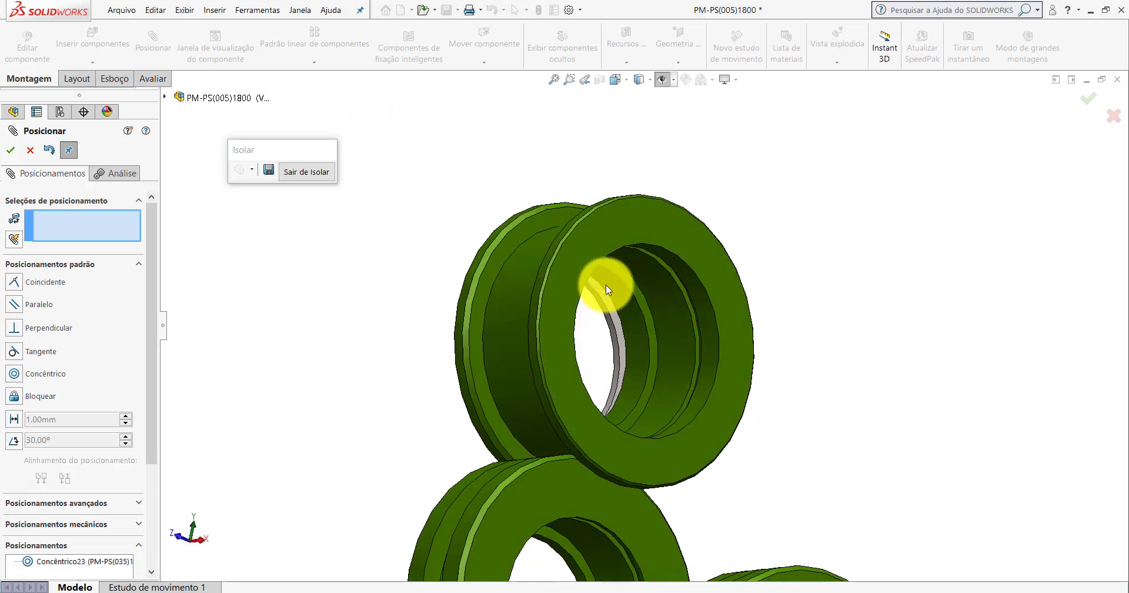
{"action": "left_click_drag", "start_coordinate": [606, 284], "coordinate": [846, 232]}
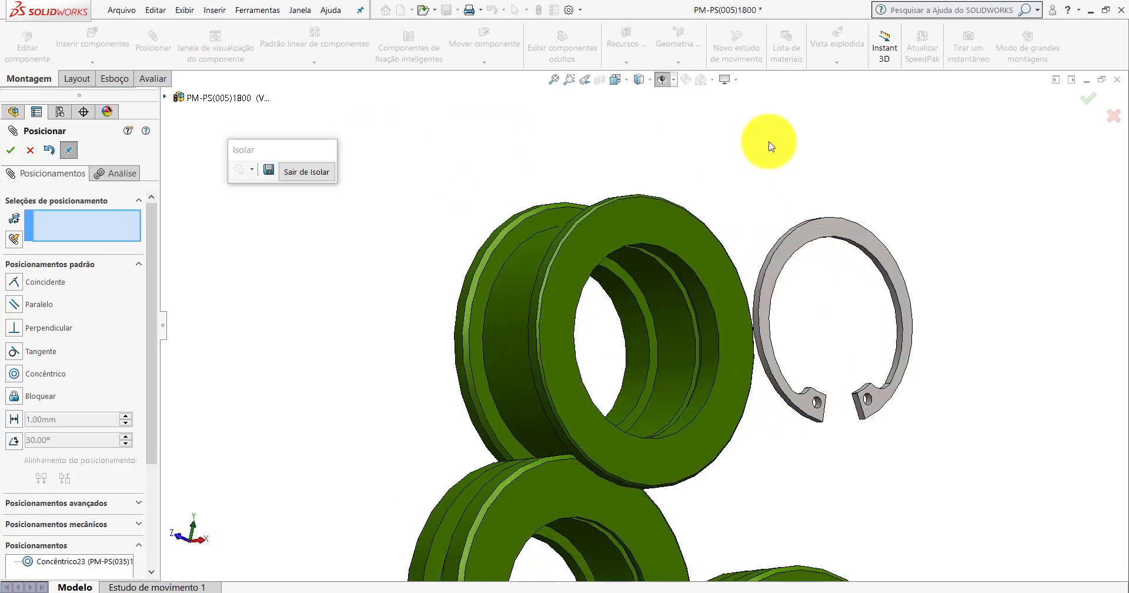
{"action": "scroll", "coordinate": [646, 212], "scroll_direction": "up", "scroll_amount": 3}
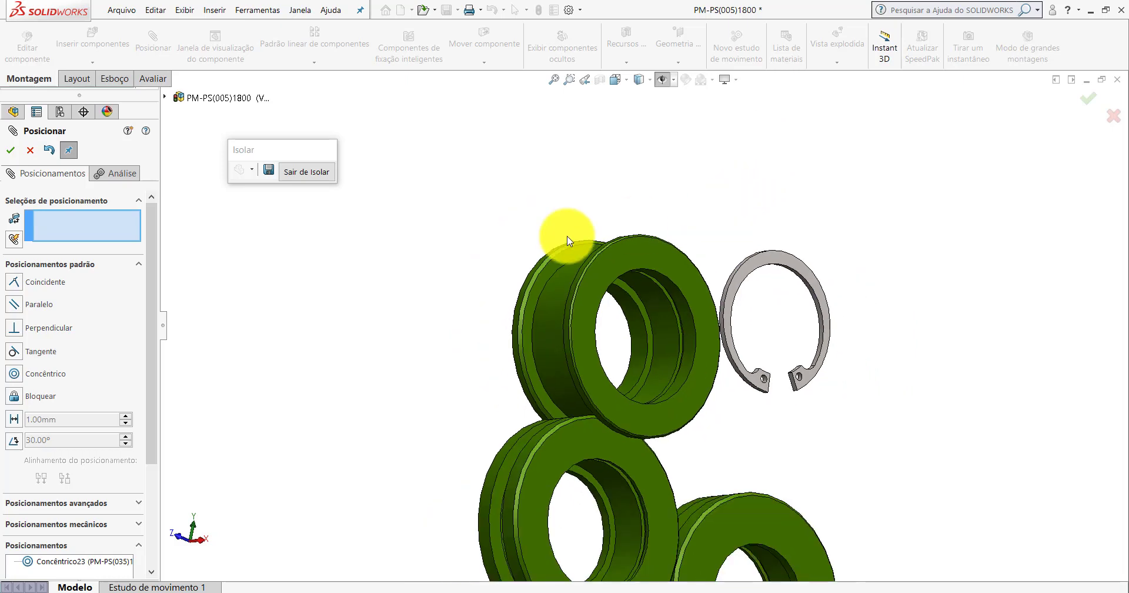
{"action": "left_click", "coordinate": [135, 266]}
Choose an advanced Width mate and pick both side faces of the ring.
{"action": "left_click", "coordinate": [154, 288]}
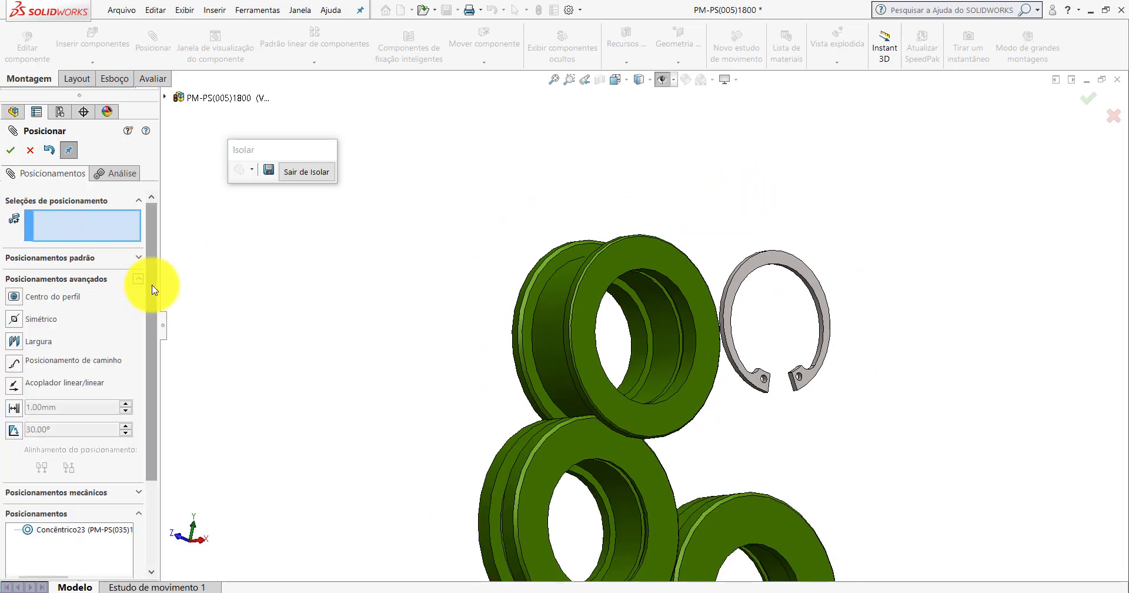
{"action": "left_click", "coordinate": [15, 341]}
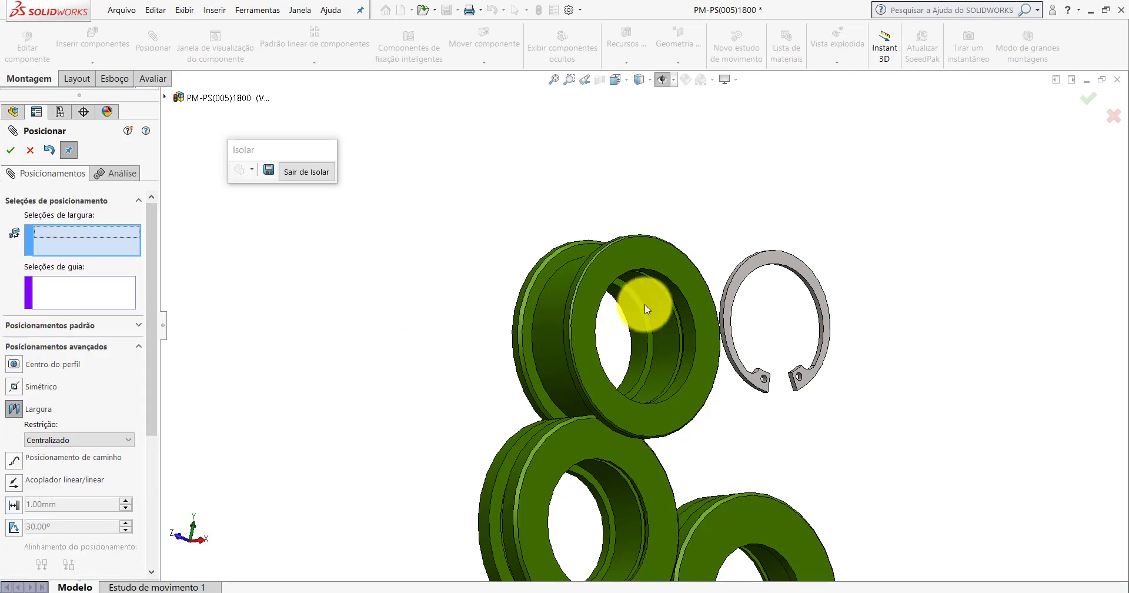
{"action": "scroll", "coordinate": [750, 285], "scroll_direction": "down", "scroll_amount": 1}
{"action": "scroll", "coordinate": [746, 236], "scroll_direction": "down", "scroll_amount": 3}
{"action": "scroll", "coordinate": [735, 253], "scroll_direction": "up", "scroll_amount": 1}
{"action": "left_click", "coordinate": [732, 258]}
{"action": "scroll", "coordinate": [732, 259], "scroll_direction": "up", "scroll_amount": 1}
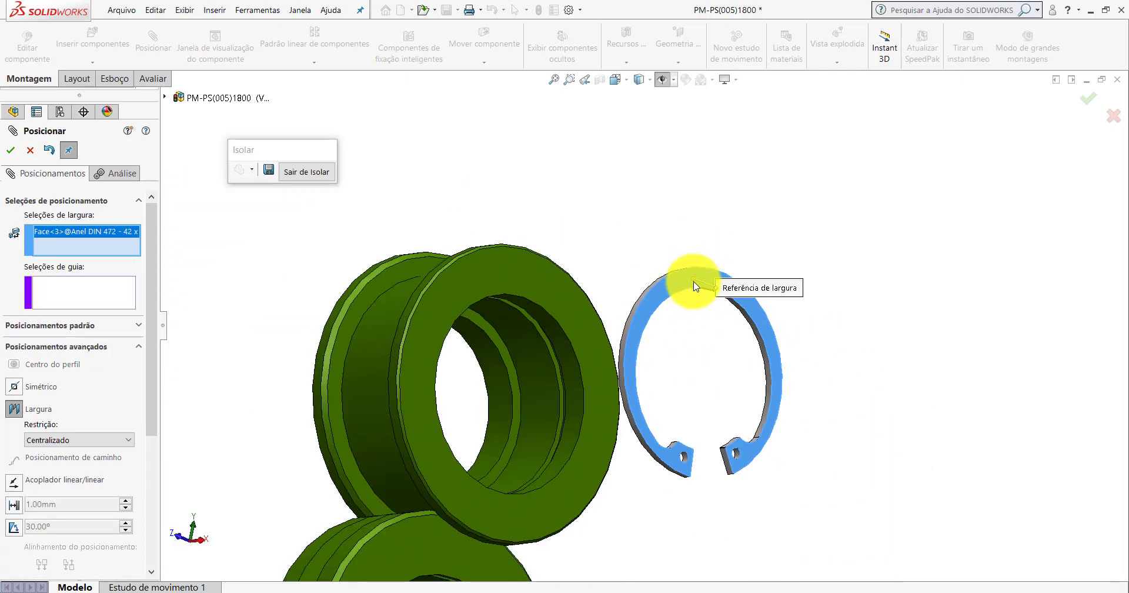
{"action": "mouse_move", "coordinate": [694, 282]}
{"action": "middle_mouse_down"}
{"action": "mouse_move", "coordinate": [768, 282]}
{"action": "mouse_move", "coordinate": [675, 277]}
{"action": "mouse_move", "coordinate": [512, 312]}
{"action": "mouse_move", "coordinate": [592, 320]}
{"action": "mouse_move", "coordinate": [527, 215]}
{"action": "middle_mouse_up"}
{"action": "left_click", "coordinate": [668, 274]}
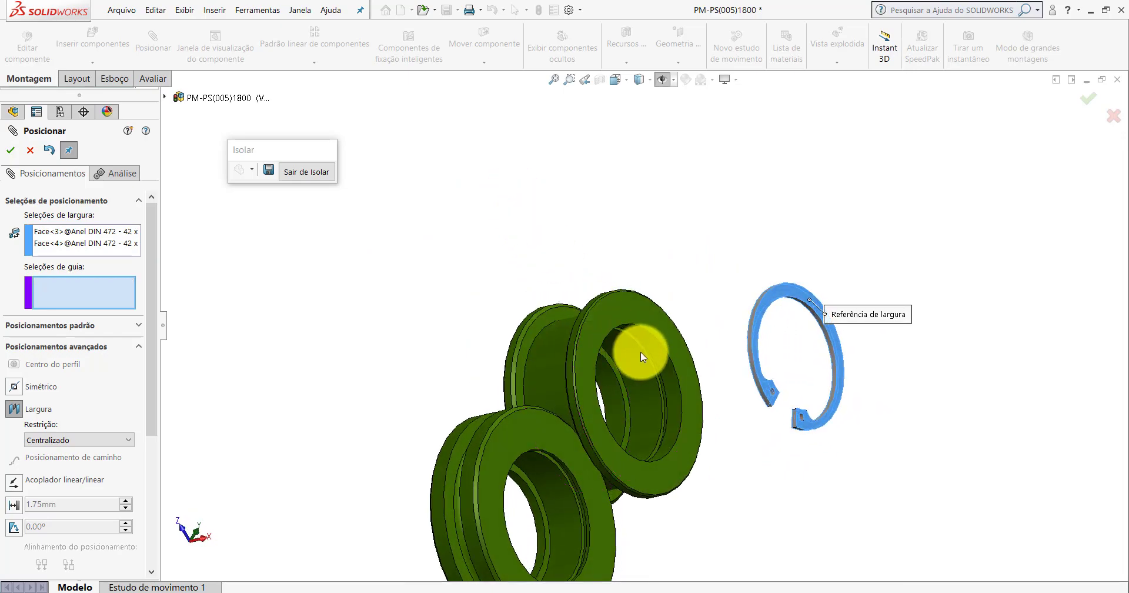
Pick both bore groove walls as width references and accept Largura7.
{"action": "scroll", "coordinate": [640, 352], "scroll_direction": "down", "scroll_amount": 5}
{"action": "left_click", "coordinate": [594, 254]}
{"action": "scroll", "coordinate": [606, 294], "scroll_direction": "up", "scroll_amount": 3}
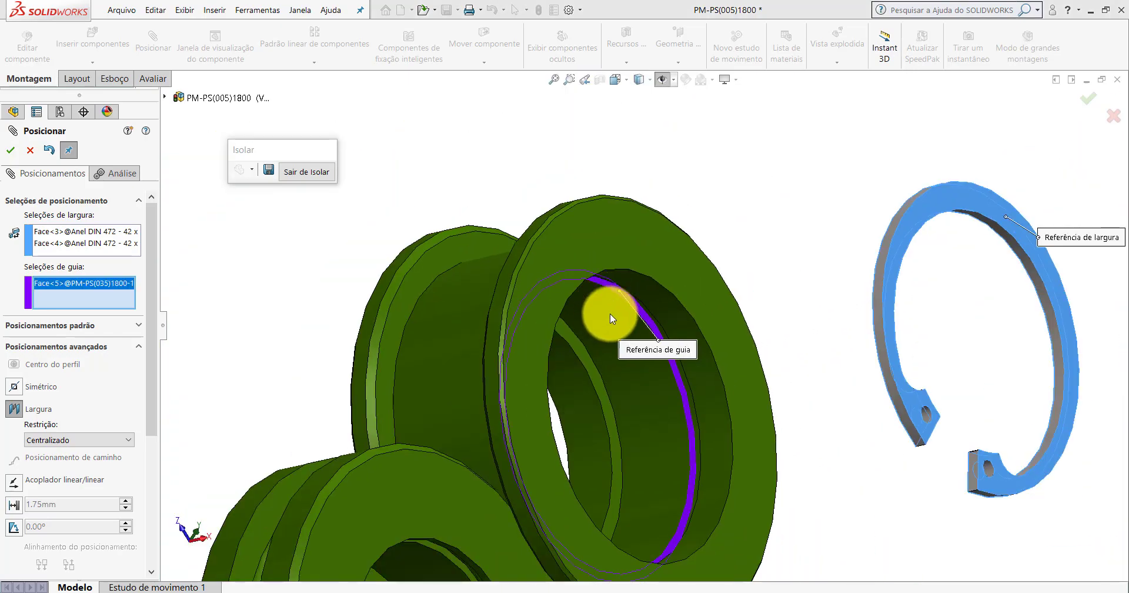
{"action": "mouse_move", "coordinate": [605, 312]}
{"action": "middle_mouse_down"}
{"action": "mouse_move", "coordinate": [709, 200]}
{"action": "mouse_move", "coordinate": [645, 281]}
{"action": "middle_mouse_up"}
{"action": "scroll", "coordinate": [646, 284], "scroll_direction": "down", "scroll_amount": 5}
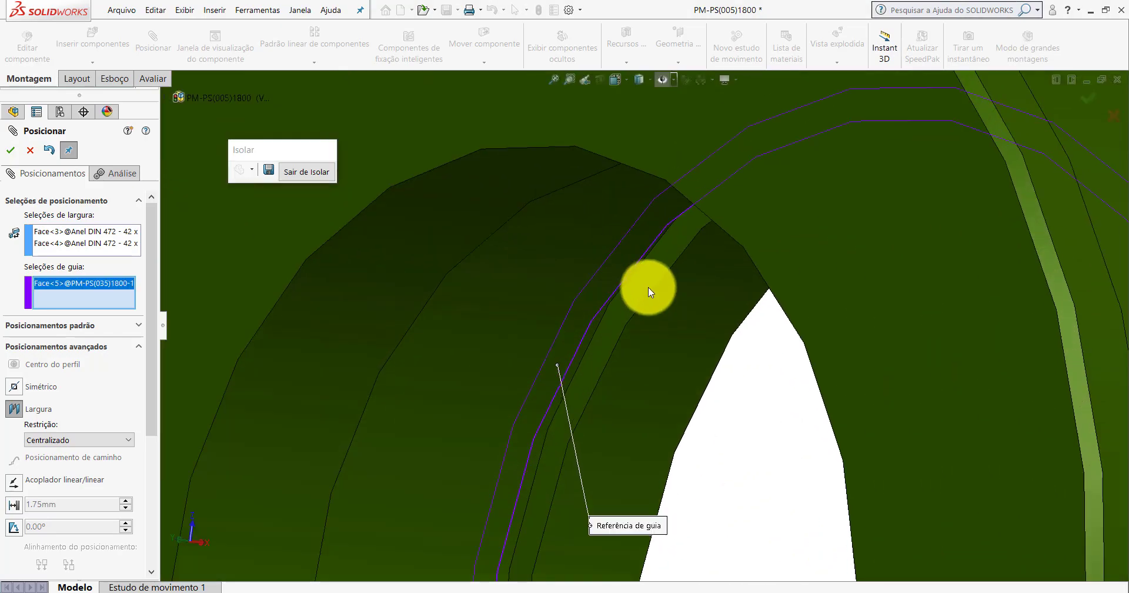
{"action": "left_click", "coordinate": [648, 277]}
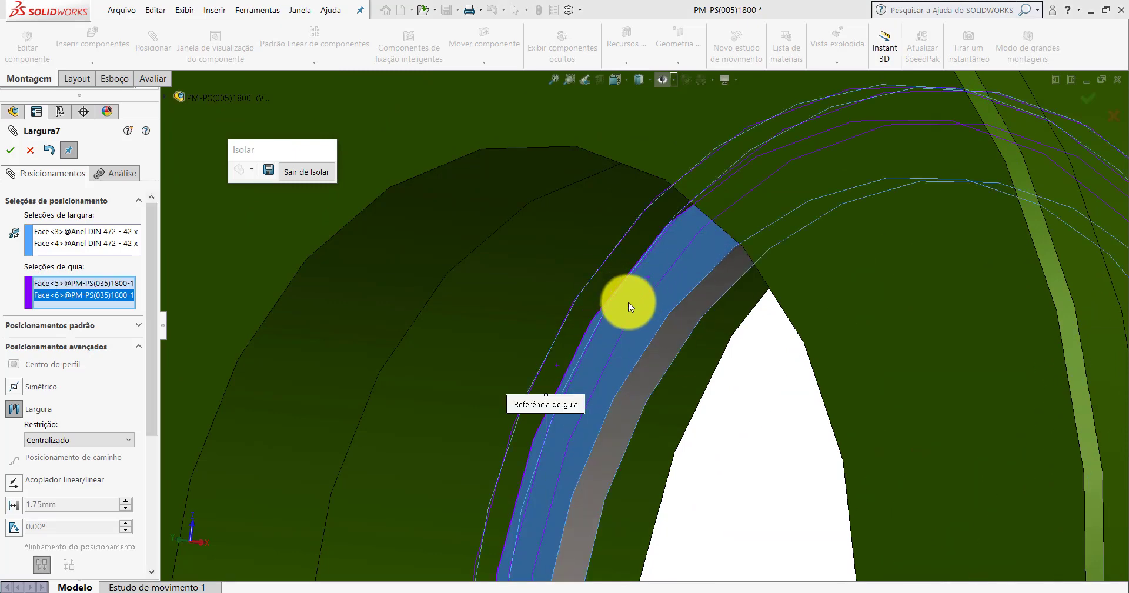
{"action": "left_click", "coordinate": [10, 150]}
{"action": "scroll", "coordinate": [650, 263], "scroll_direction": "up", "scroll_amount": 2}
Show the reference planes and close the Mate PropertyManager.
{"action": "scroll", "coordinate": [650, 263], "scroll_direction": "up", "scroll_amount": 3}
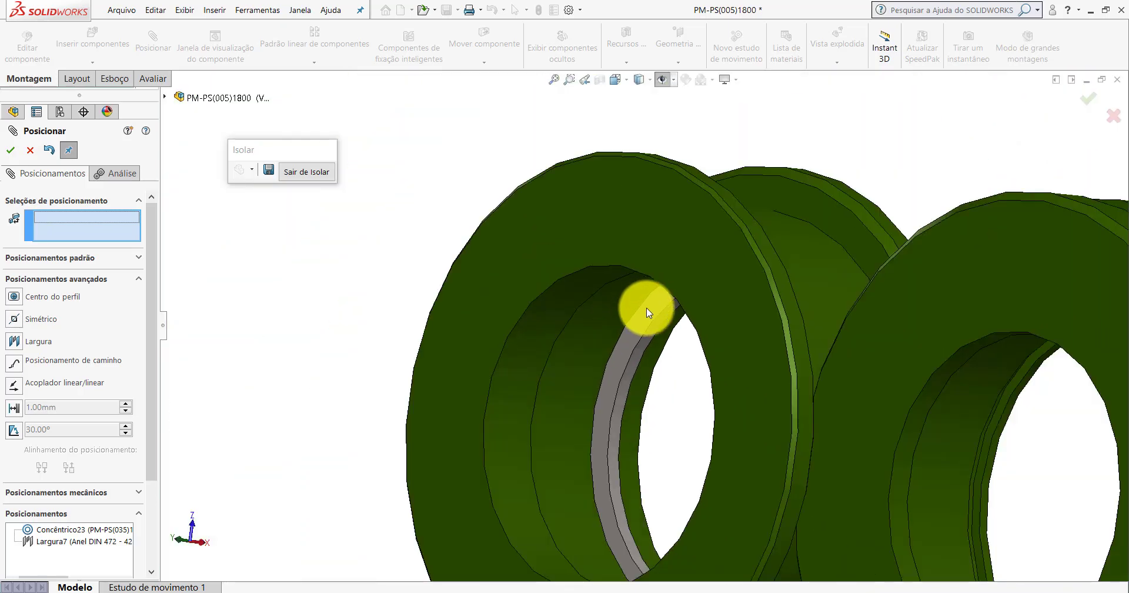
{"action": "scroll", "coordinate": [628, 313], "scroll_direction": "up", "scroll_amount": 3}
{"action": "scroll", "coordinate": [491, 394], "scroll_direction": "down", "scroll_amount": 2}
{"action": "scroll", "coordinate": [491, 394], "scroll_direction": "up", "scroll_amount": 1}
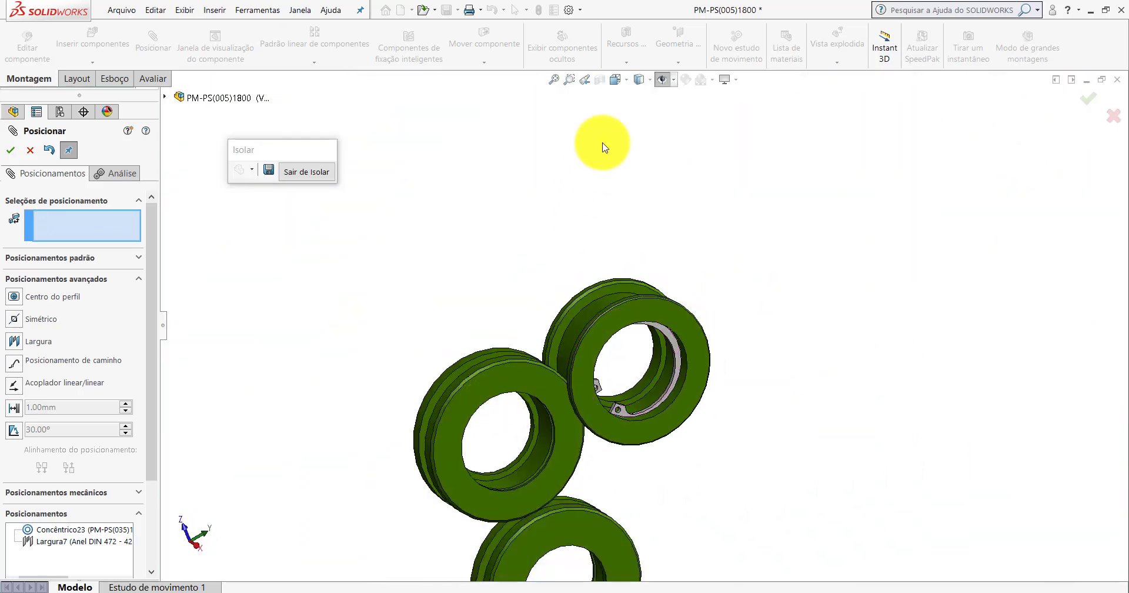
{"action": "left_click", "coordinate": [662, 85]}
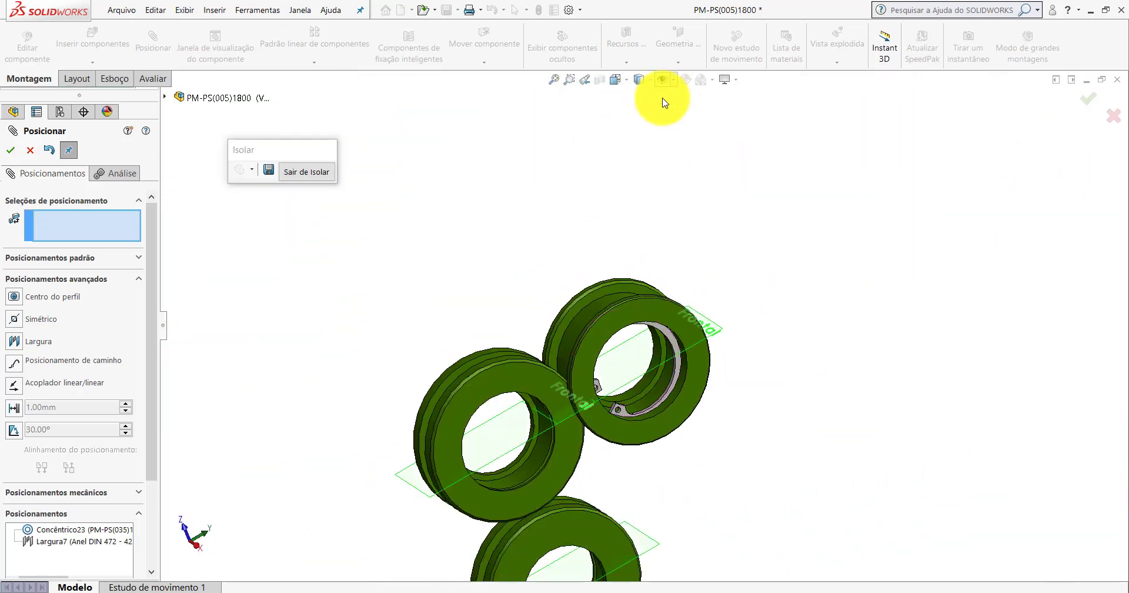
{"action": "scroll", "coordinate": [659, 348], "scroll_direction": "down", "scroll_amount": 3}
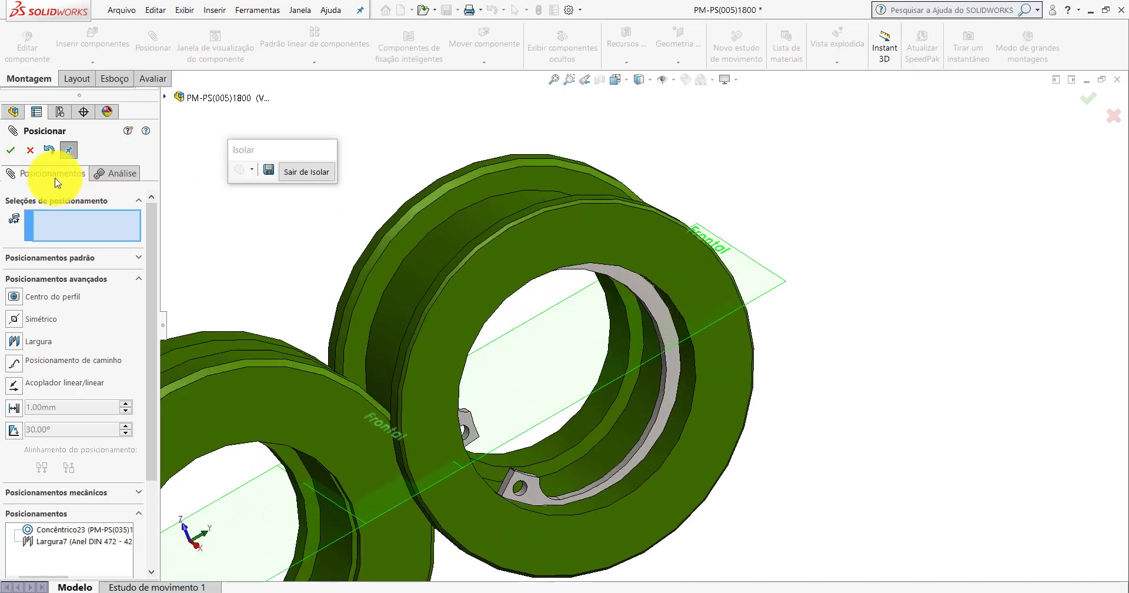
{"action": "left_click", "coordinate": [30, 152]}
Turn the ring in its groove and switch to the isometric view.
{"action": "left_click_drag", "start_coordinate": [635, 287], "coordinate": [556, 259]}
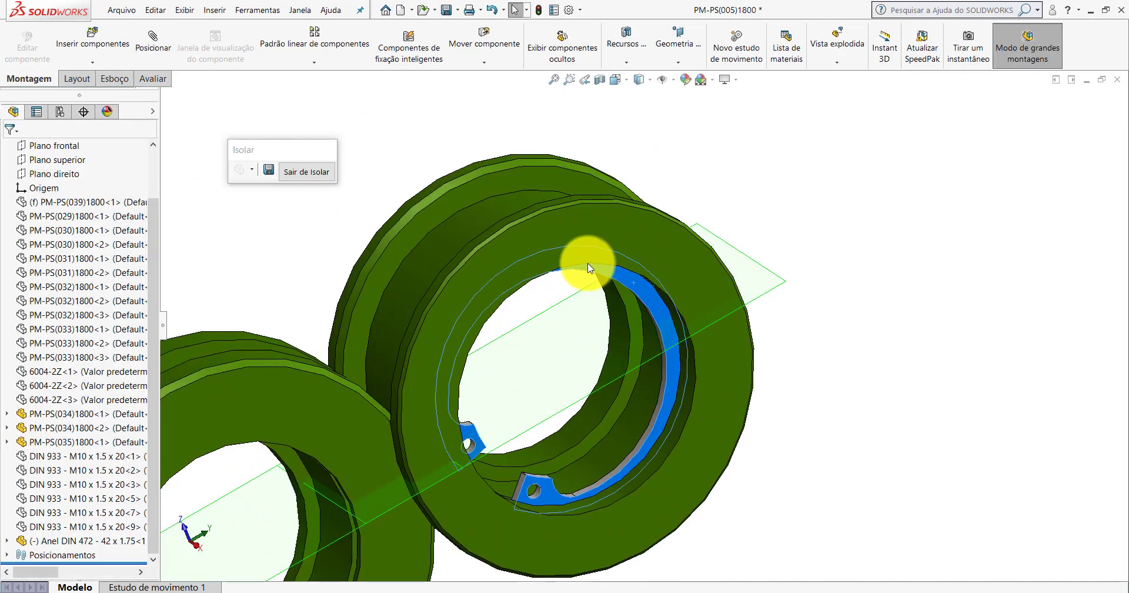
{"action": "left_click", "coordinate": [955, 427]}
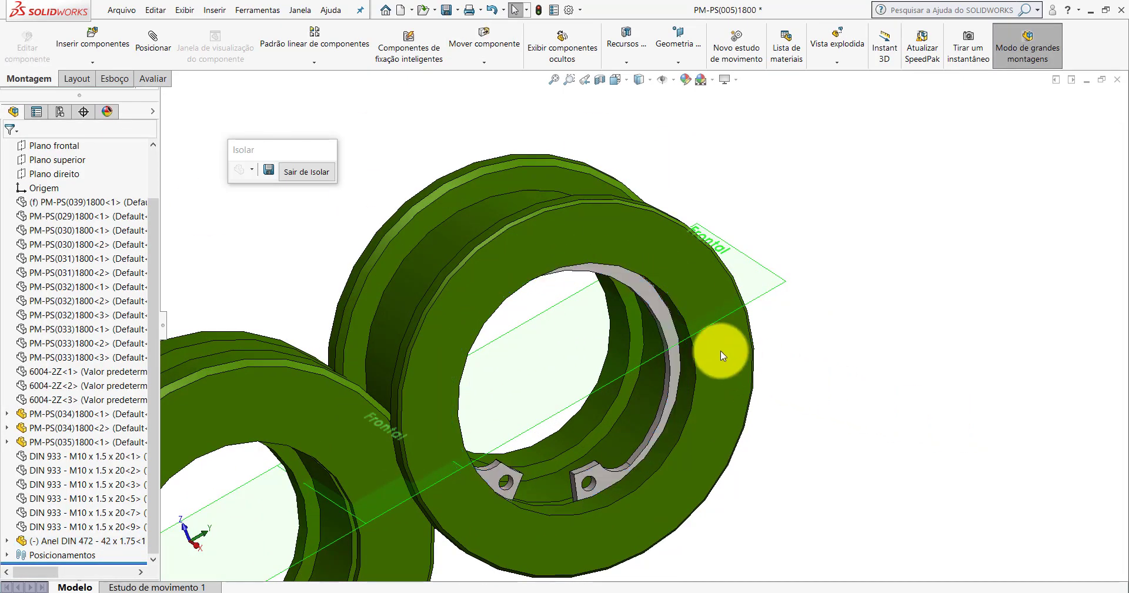
{"action": "scroll", "coordinate": [720, 351], "scroll_direction": "up", "scroll_amount": 3}
{"action": "left_click", "coordinate": [616, 79]}
{"action": "left_click", "coordinate": [682, 112]}
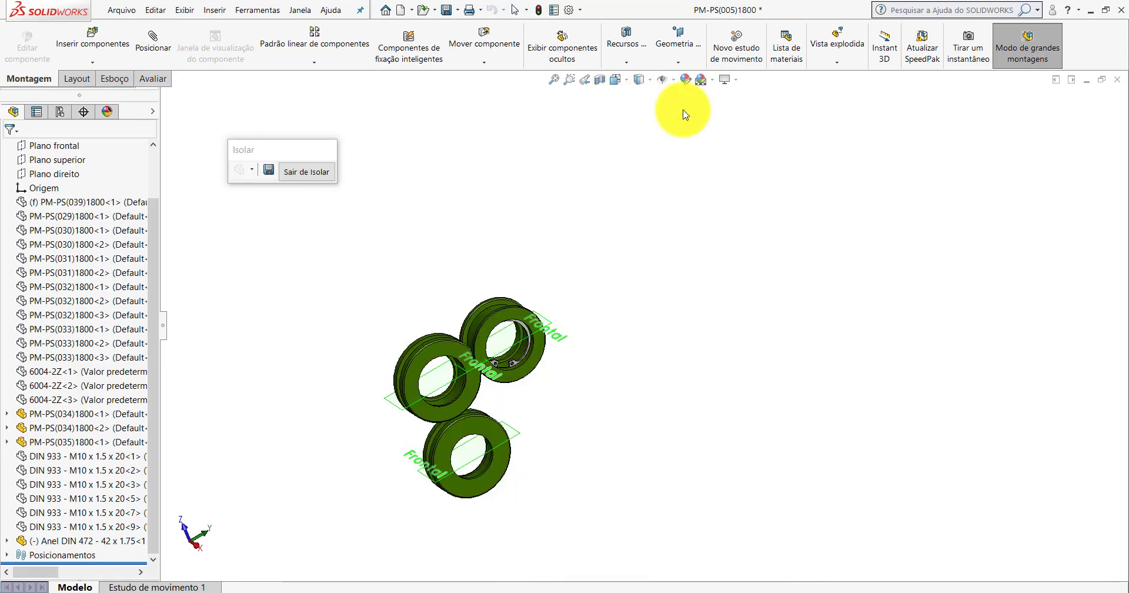
{"action": "scroll", "coordinate": [723, 168], "scroll_direction": "down", "scroll_amount": 3}
{"action": "scroll", "coordinate": [647, 304], "scroll_direction": "down", "scroll_amount": 4}
{"action": "scroll", "coordinate": [647, 305], "scroll_direction": "down", "scroll_amount": 2}
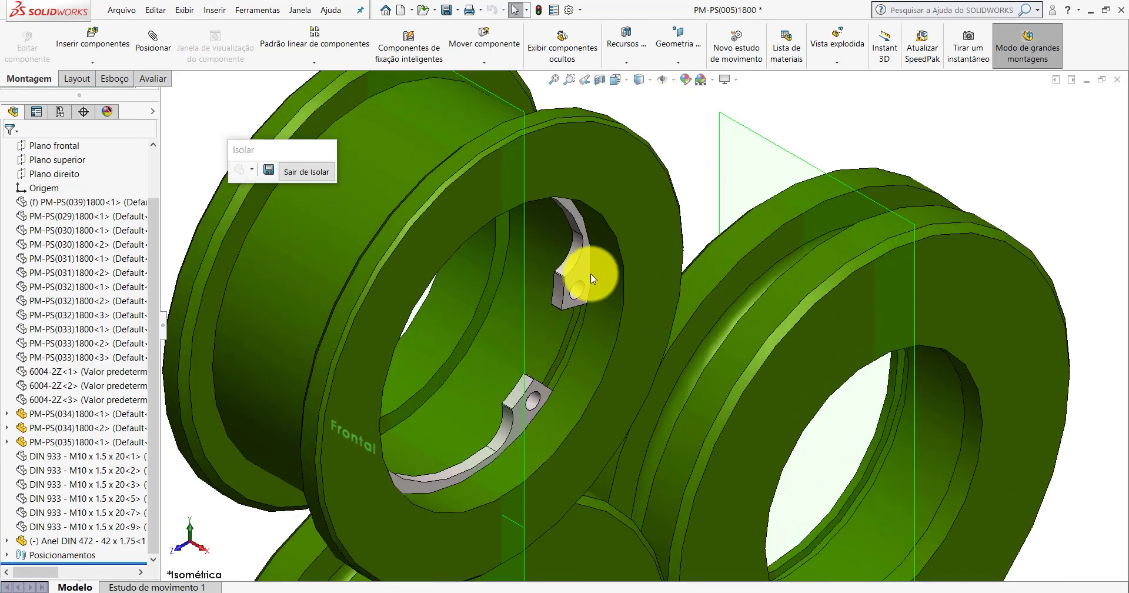
Rotate the ring inside the bore again and open it as its own part.
{"action": "mouse_move", "coordinate": [587, 295]}
{"action": "left_mouse_down"}
{"action": "mouse_move", "coordinate": [494, 398]}
{"action": "mouse_move", "coordinate": [509, 390]}
{"action": "left_mouse_up"}
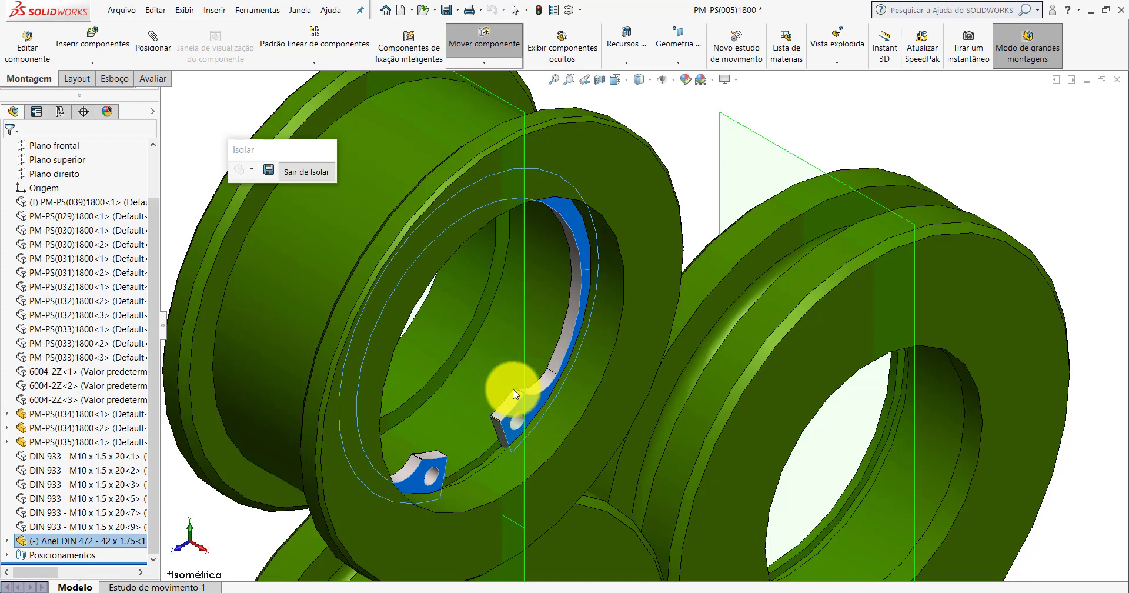
{"action": "left_click", "coordinate": [705, 125]}
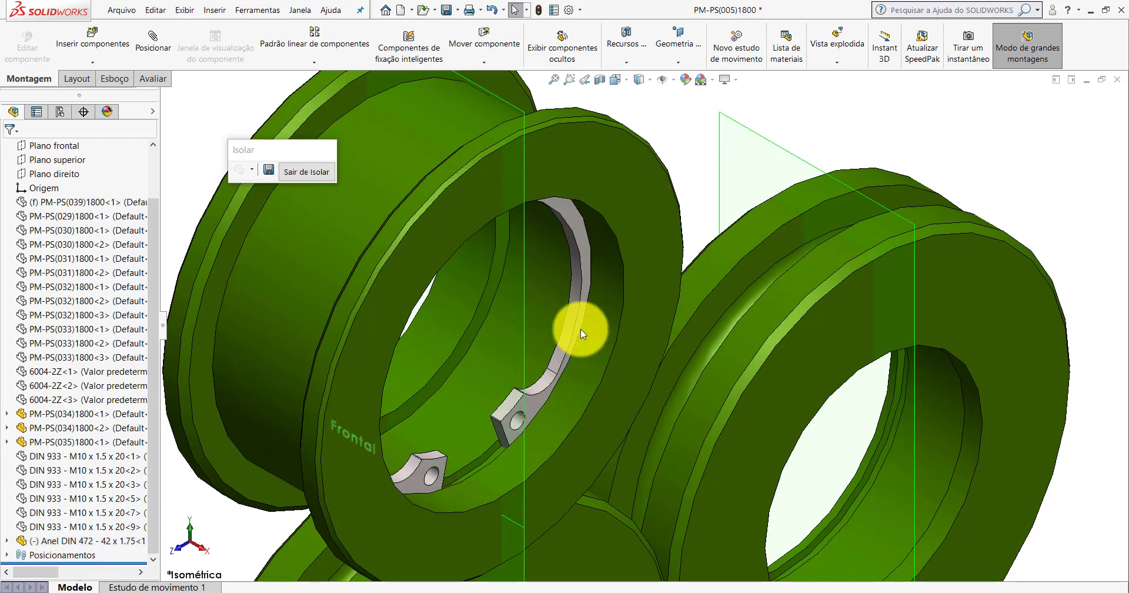
{"action": "scroll", "coordinate": [582, 328], "scroll_direction": "up", "scroll_amount": 2}
{"action": "scroll", "coordinate": [570, 338], "scroll_direction": "up", "scroll_amount": 2}
{"action": "scroll", "coordinate": [597, 320], "scroll_direction": "down", "scroll_amount": 2}
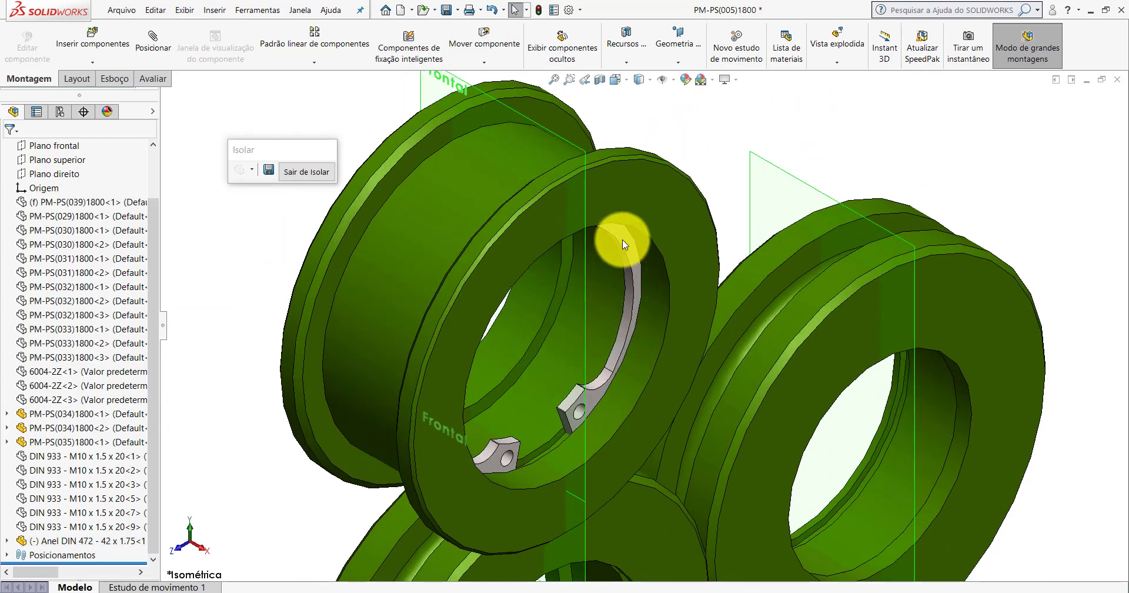
{"action": "left_click", "coordinate": [623, 237]}
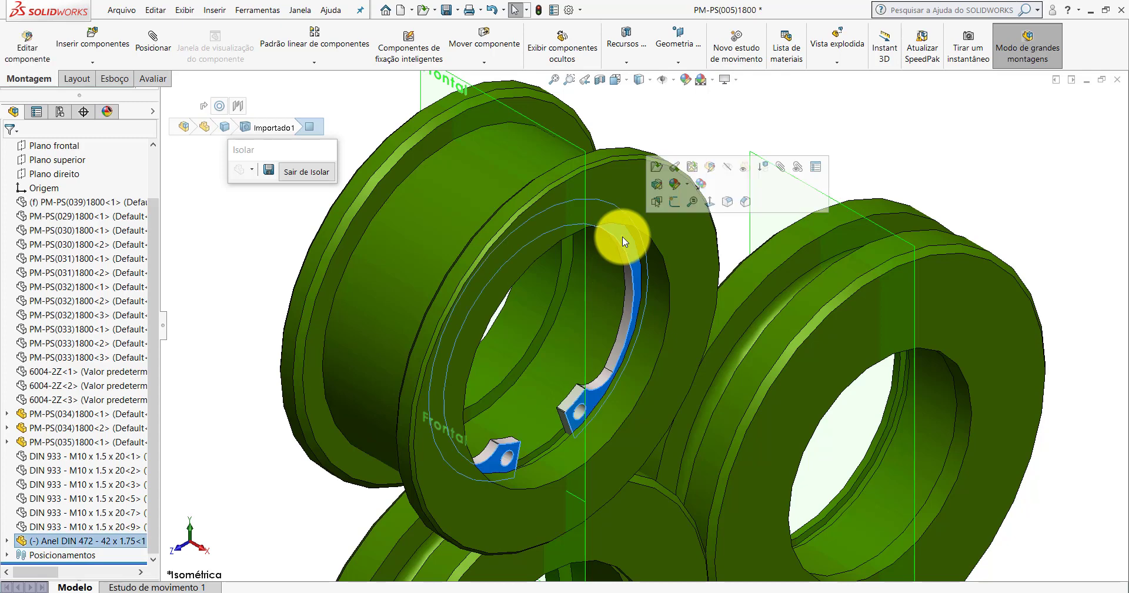
{"action": "left_click", "coordinate": [656, 170]}
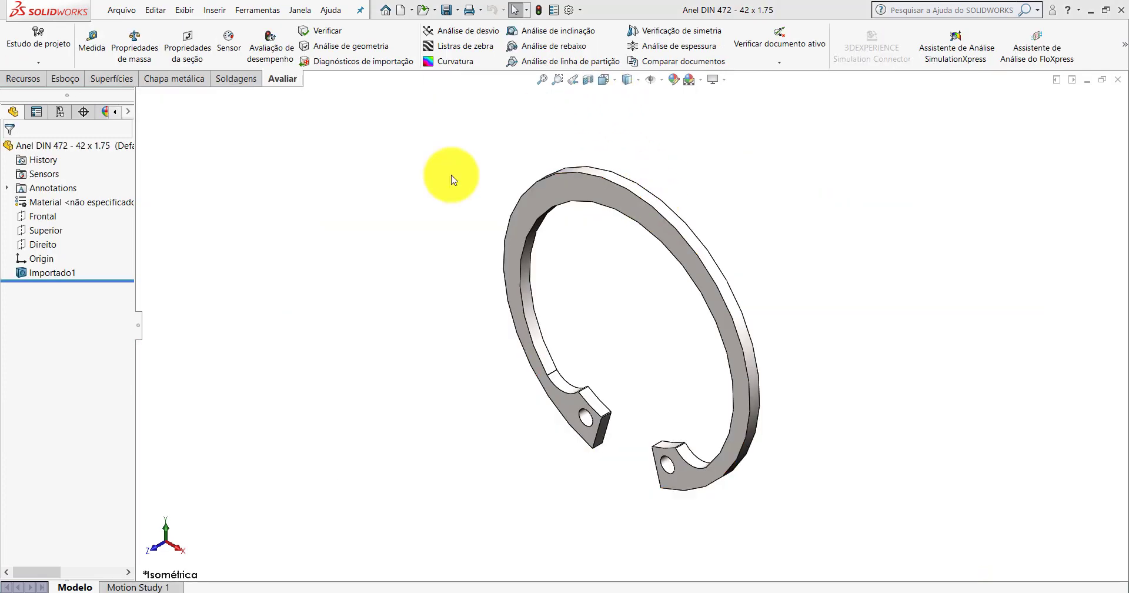
Show the ring part's Direito plane and drag its corners in to fit the ring.
{"action": "left_click", "coordinate": [37, 248]}
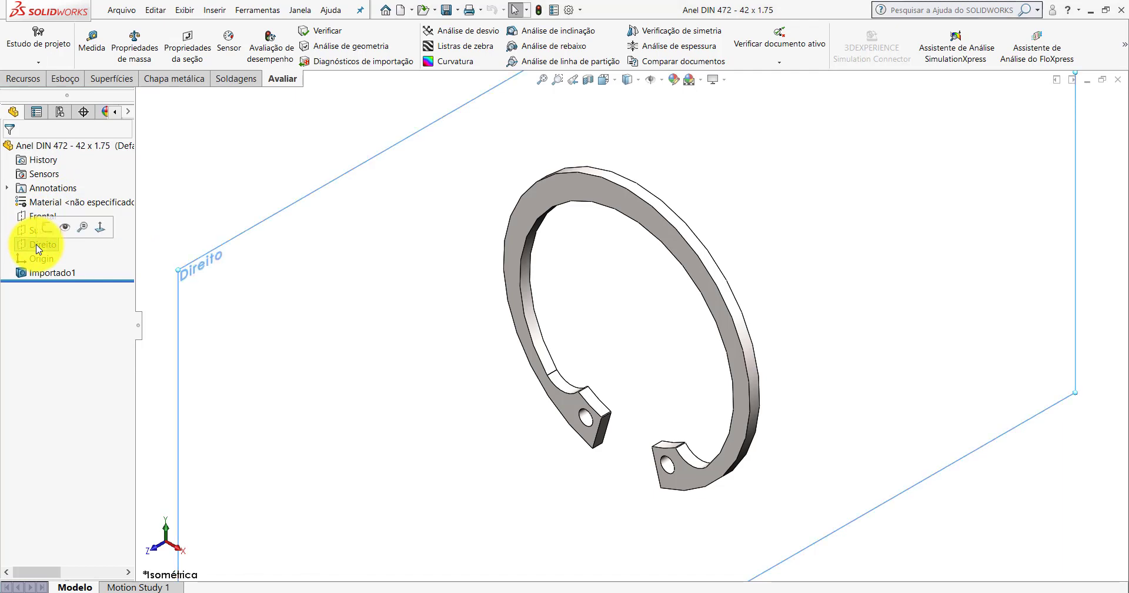
{"action": "left_click", "coordinate": [68, 231]}
{"action": "scroll", "coordinate": [592, 264], "scroll_direction": "up", "scroll_amount": 3}
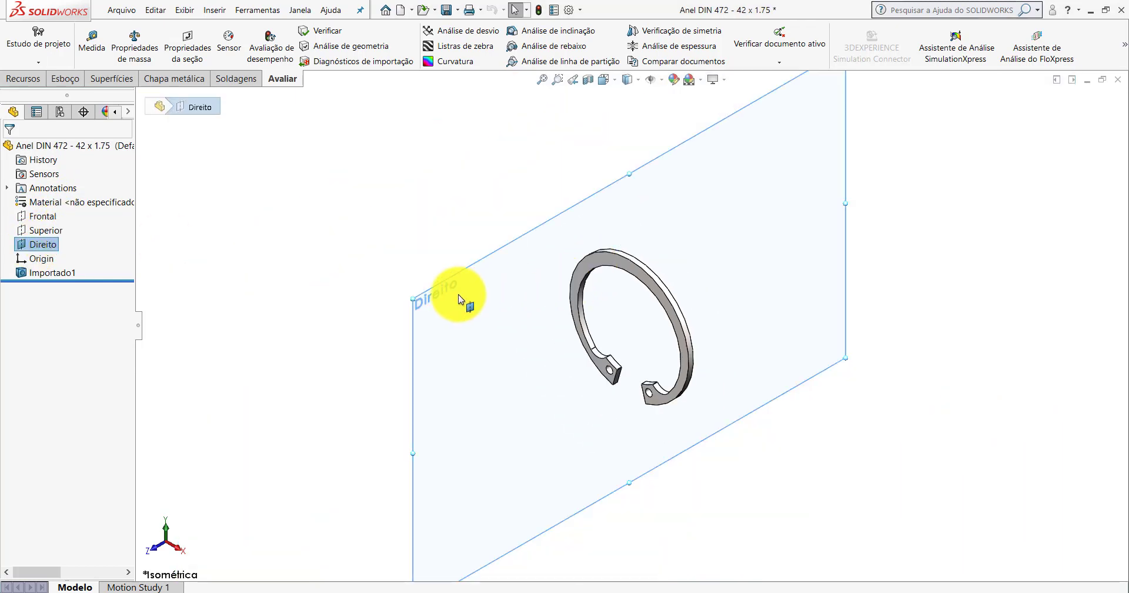
{"action": "mouse_move", "coordinate": [411, 302]}
{"action": "left_mouse_down"}
{"action": "mouse_move", "coordinate": [516, 312]}
{"action": "mouse_move", "coordinate": [589, 289]}
{"action": "left_mouse_up"}
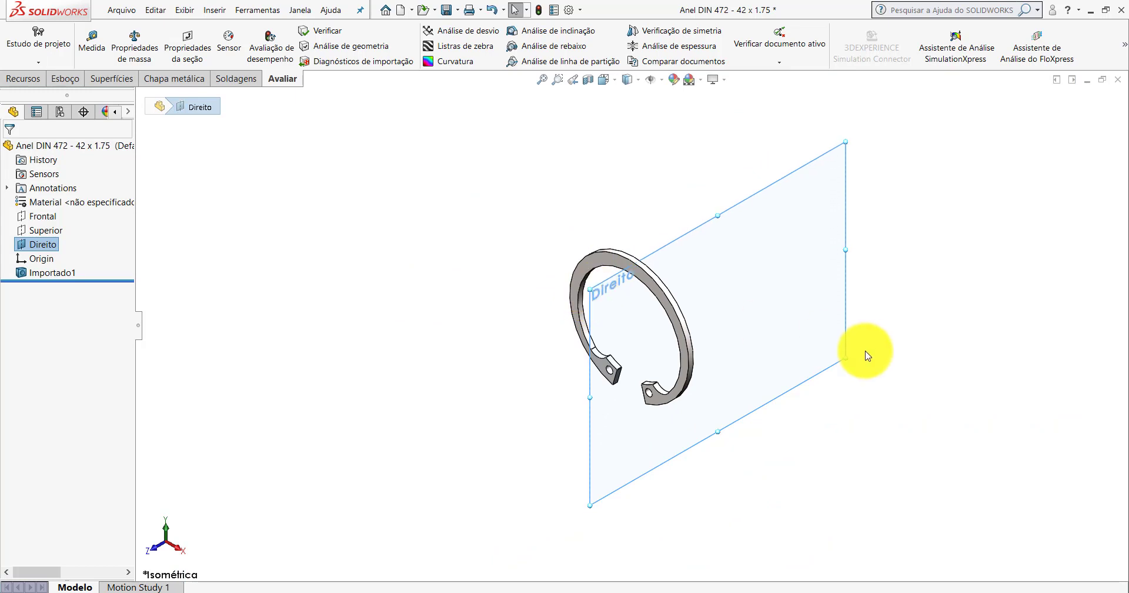
{"action": "left_click_drag", "start_coordinate": [848, 357], "coordinate": [680, 353]}
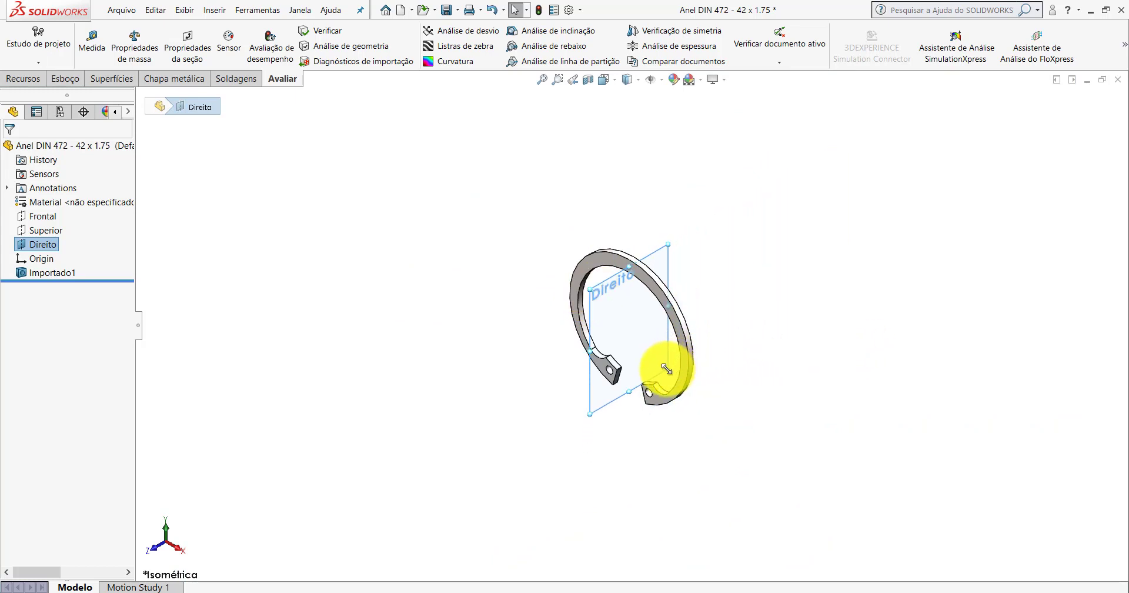
{"action": "left_click", "coordinate": [189, 285]}
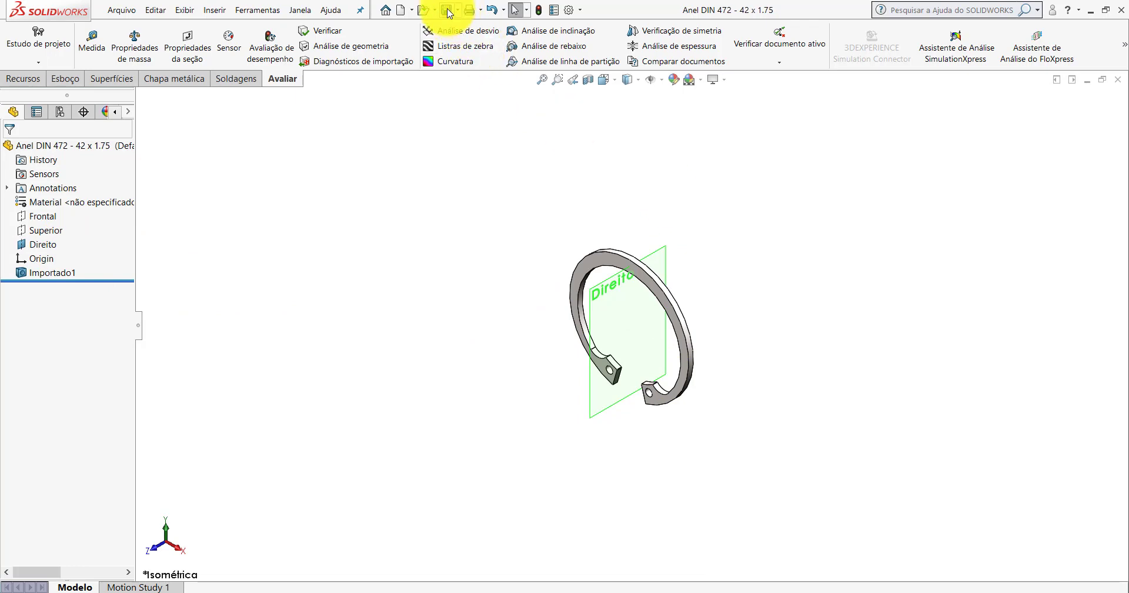
Back in the assembly, turn the ring and make its Direito plane coincident with the pulley's Frontal plane.
{"action": "left_click", "coordinate": [1117, 79]}
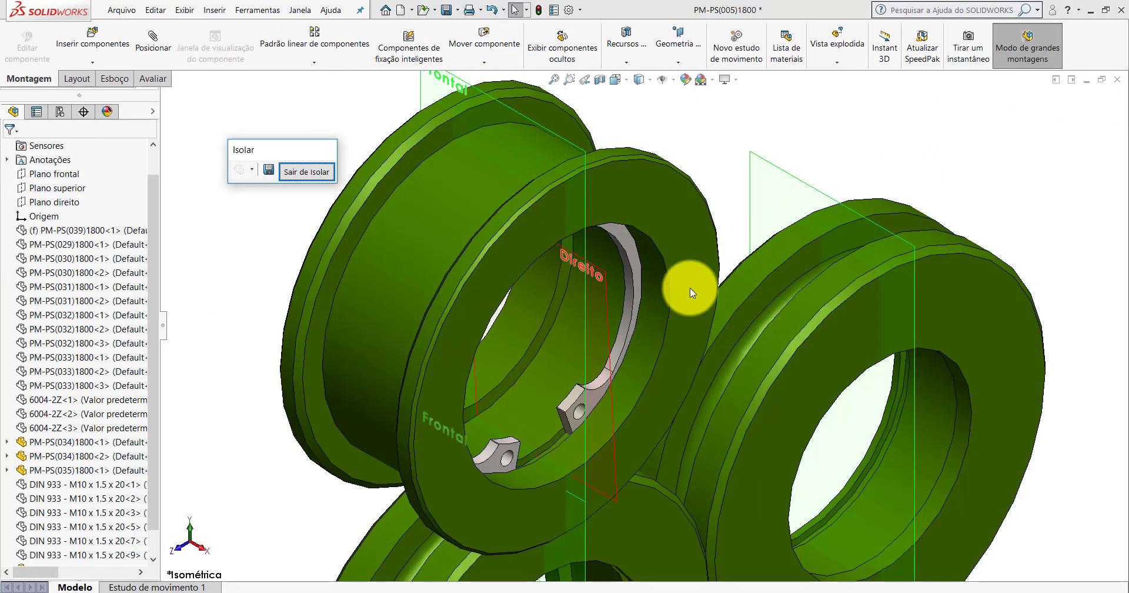
{"action": "left_click_drag", "start_coordinate": [634, 264], "coordinate": [603, 360]}
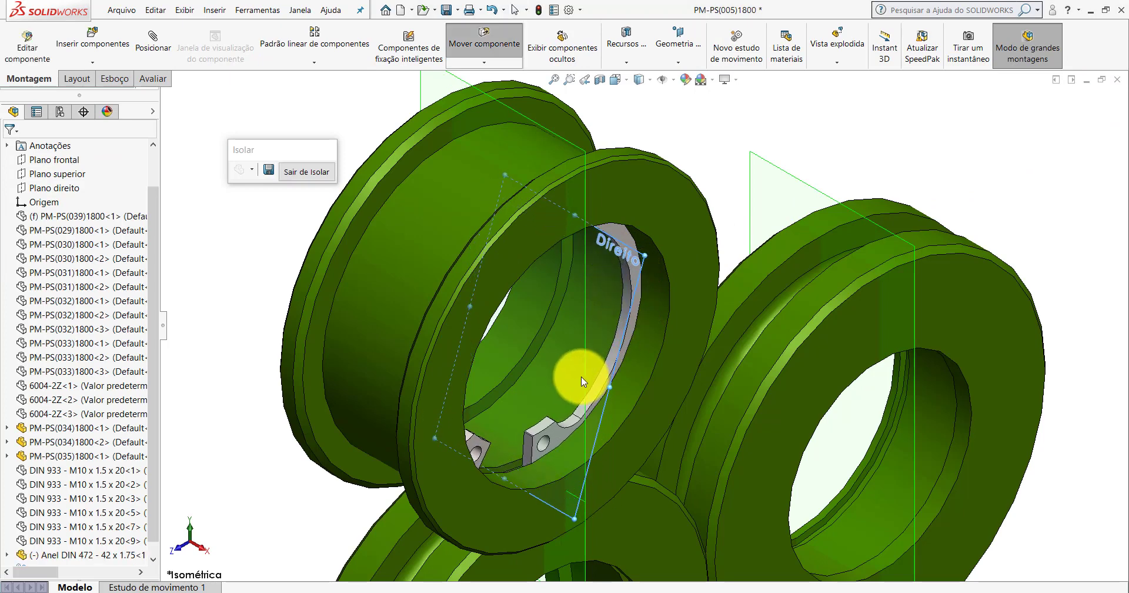
{"action": "left_click_drag", "start_coordinate": [603, 359], "coordinate": [619, 312]}
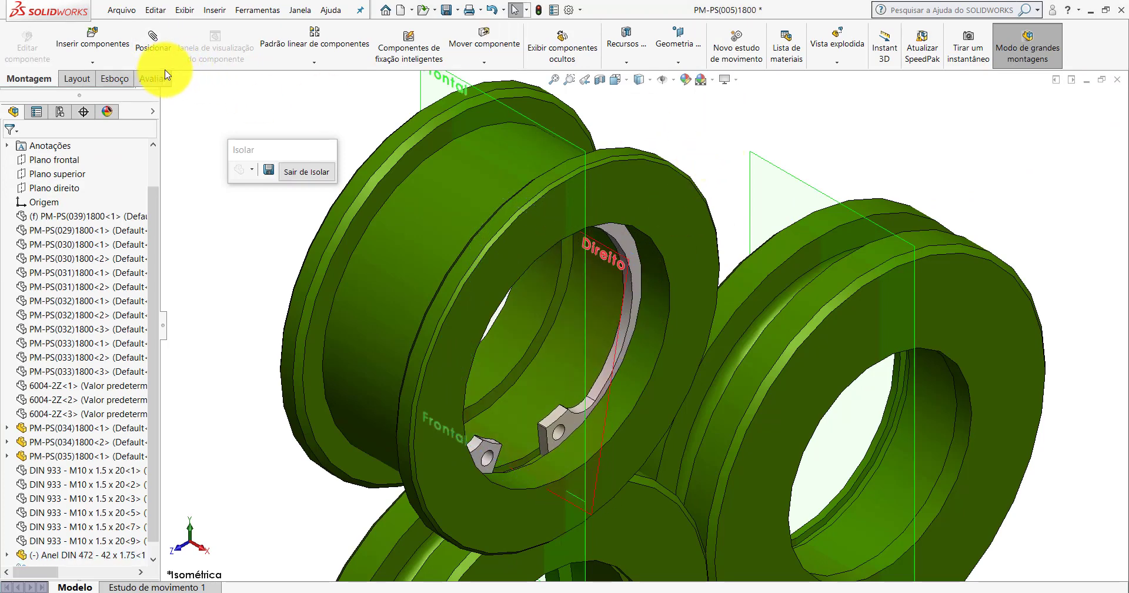
{"action": "left_click", "coordinate": [626, 271]}
{"action": "left_click", "coordinate": [583, 153]}
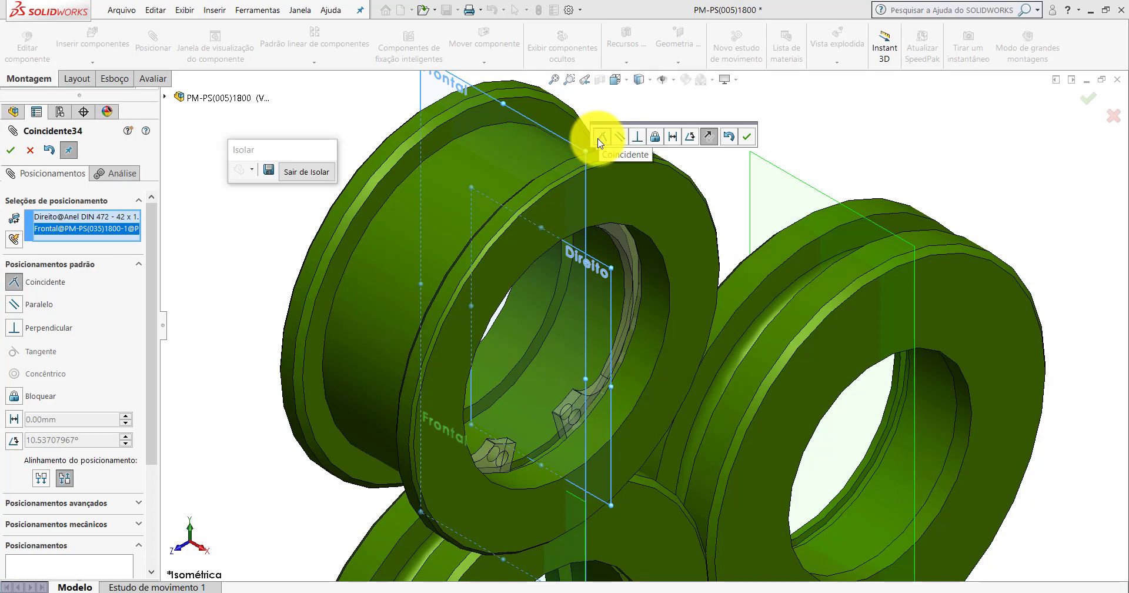
{"action": "left_click", "coordinate": [745, 137]}
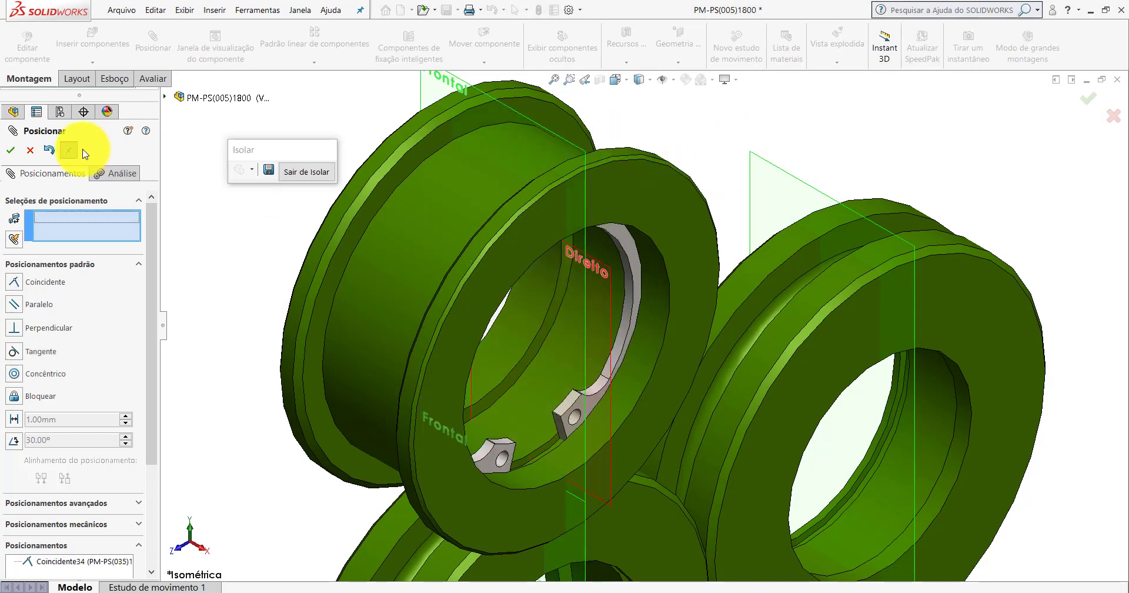
Close the Mate manager, hide the planes, and drag a second ring to the pulleys' lower right.
{"action": "left_click", "coordinate": [34, 150]}
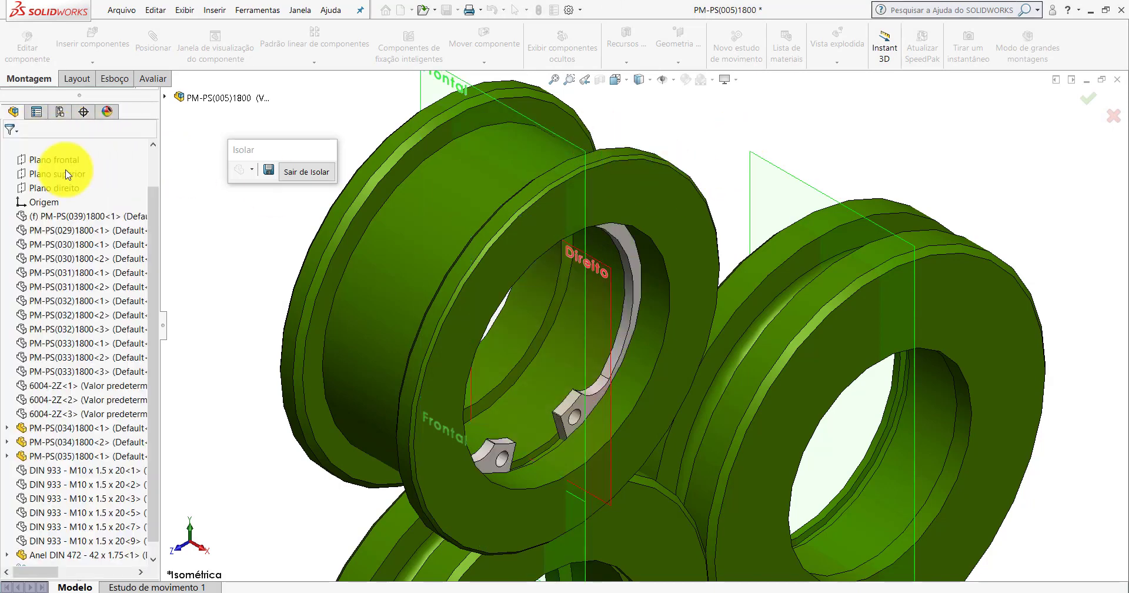
{"action": "left_click", "coordinate": [663, 82]}
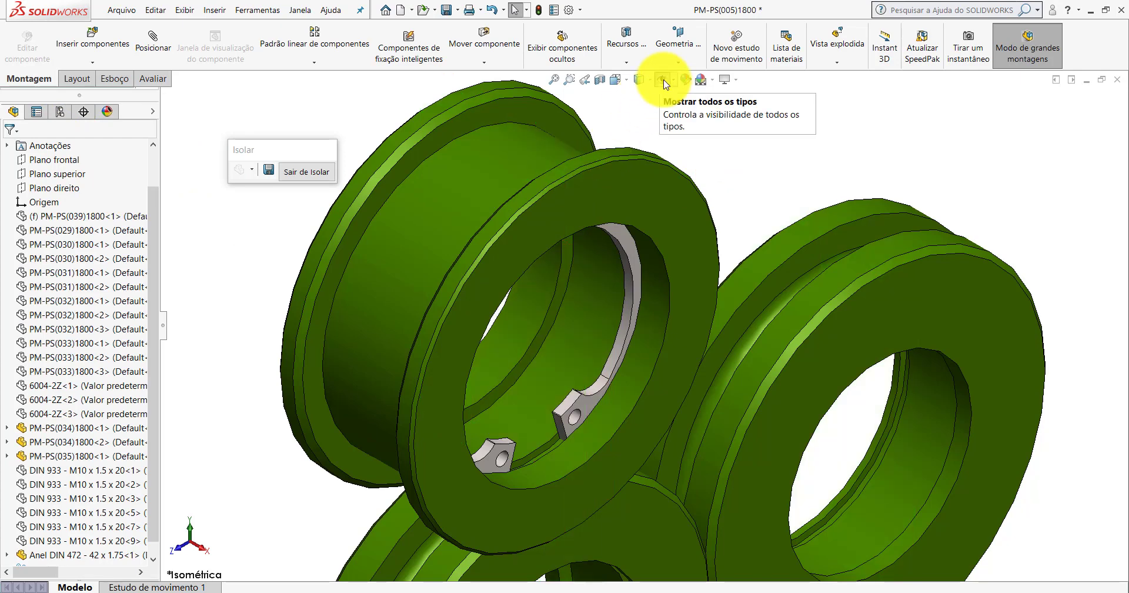
{"action": "scroll", "coordinate": [694, 259], "scroll_direction": "up", "scroll_amount": 3}
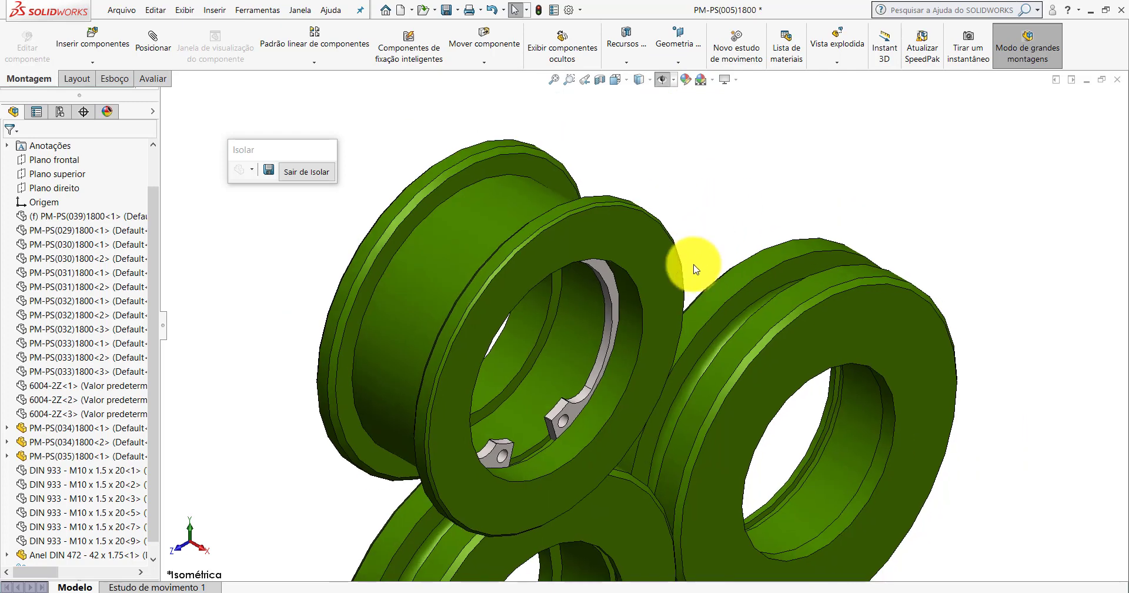
{"action": "scroll", "coordinate": [650, 395], "scroll_direction": "up", "scroll_amount": 3}
{"action": "scroll", "coordinate": [632, 391], "scroll_direction": "down", "scroll_amount": 2}
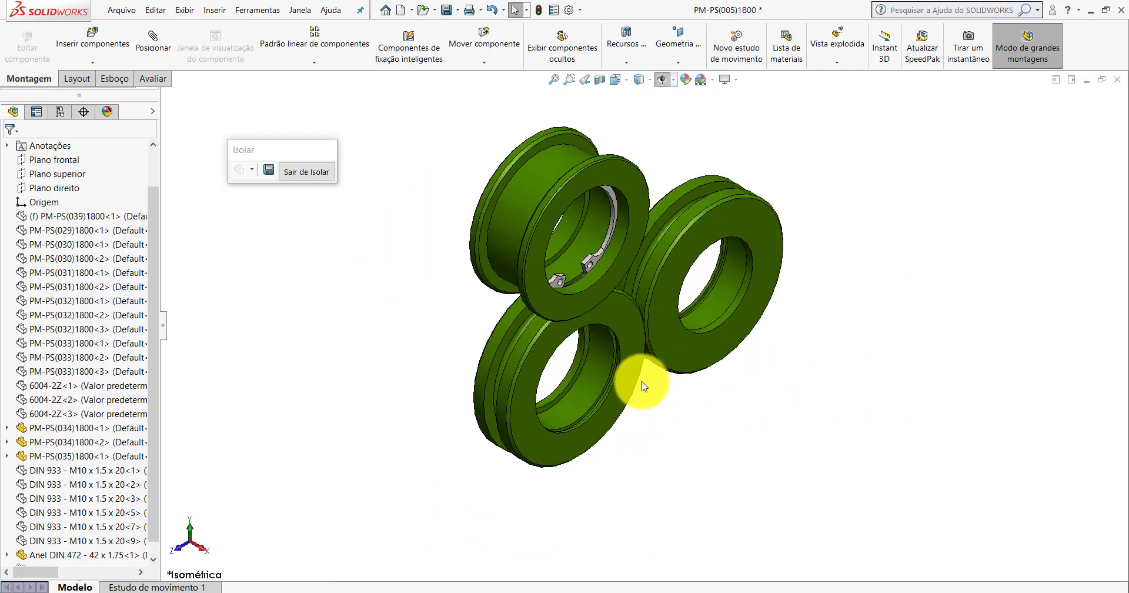
{"action": "scroll", "coordinate": [641, 374], "scroll_direction": "down", "scroll_amount": 2}
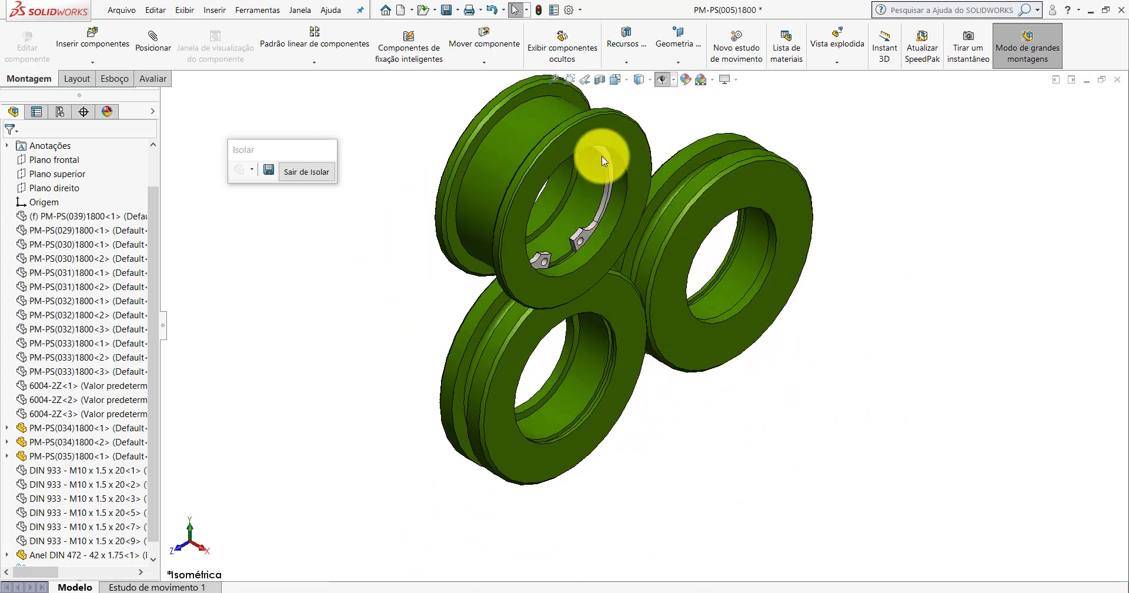
{"action": "scroll", "coordinate": [606, 154], "scroll_direction": "down", "scroll_amount": 1}
{"action": "left_click_drag", "start_coordinate": [605, 162], "coordinate": [721, 467]}
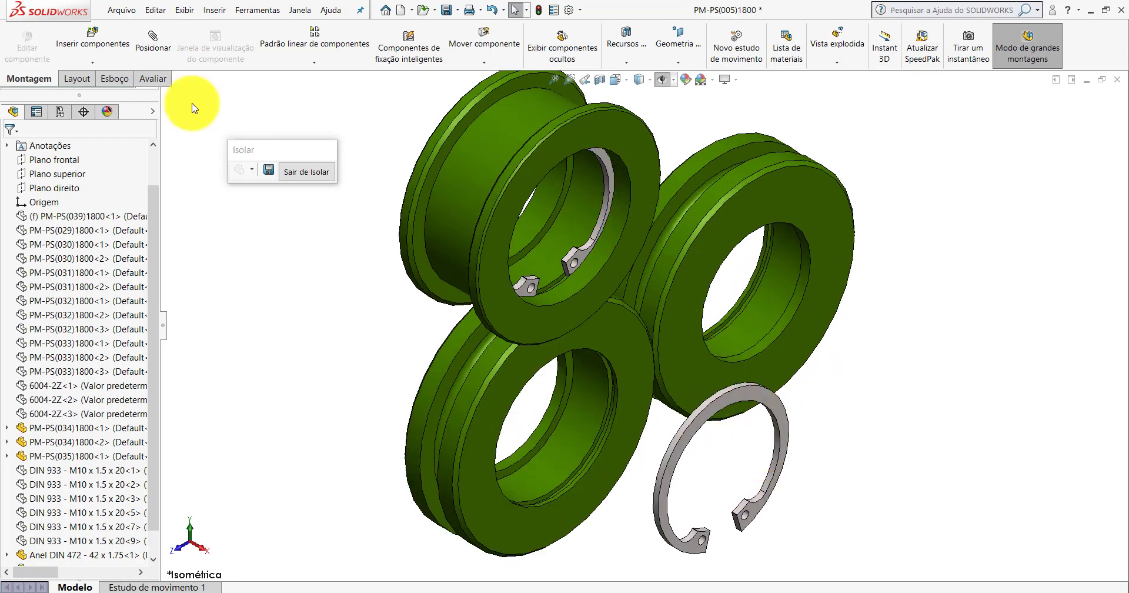
Mate the loose ring's cylindrical face concentric to the PM-PS(034) bore groove.
{"action": "left_click", "coordinate": [153, 39]}
{"action": "scroll", "coordinate": [724, 394], "scroll_direction": "down", "scroll_amount": 5}
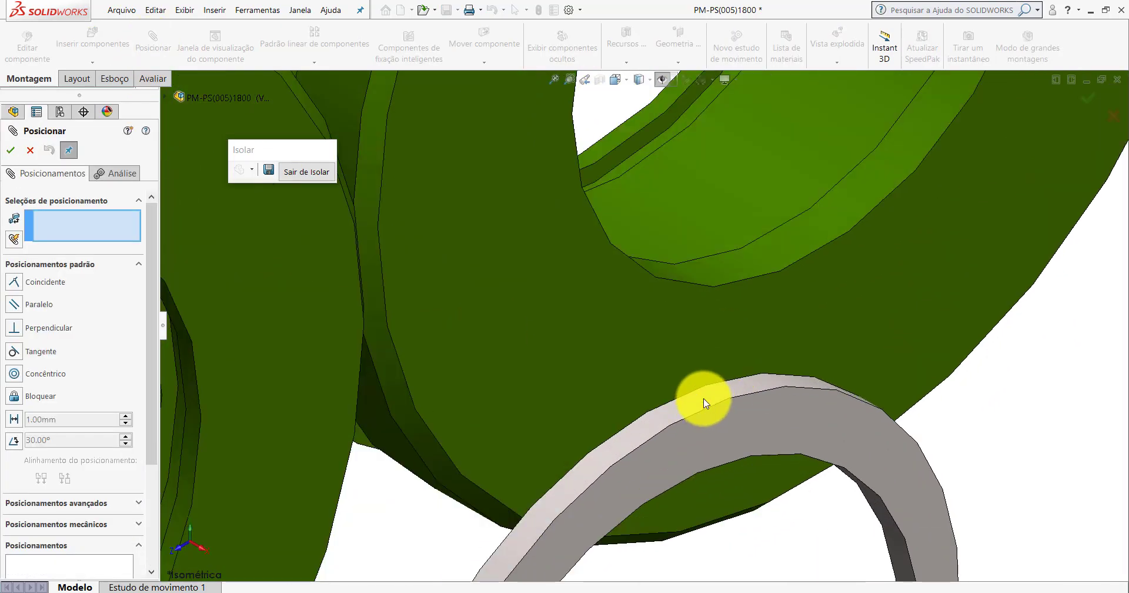
{"action": "left_click", "coordinate": [705, 403]}
{"action": "scroll", "coordinate": [590, 348], "scroll_direction": "up", "scroll_amount": 3}
{"action": "scroll", "coordinate": [517, 341], "scroll_direction": "up", "scroll_amount": 3}
{"action": "mouse_move", "coordinate": [517, 341]}
{"action": "middle_mouse_down"}
{"action": "mouse_move", "coordinate": [592, 358]}
{"action": "mouse_move", "coordinate": [640, 318]}
{"action": "mouse_move", "coordinate": [623, 322]}
{"action": "mouse_move", "coordinate": [628, 357]}
{"action": "middle_mouse_up"}
{"action": "scroll", "coordinate": [628, 356], "scroll_direction": "down", "scroll_amount": 5}
{"action": "left_click", "coordinate": [628, 336]}
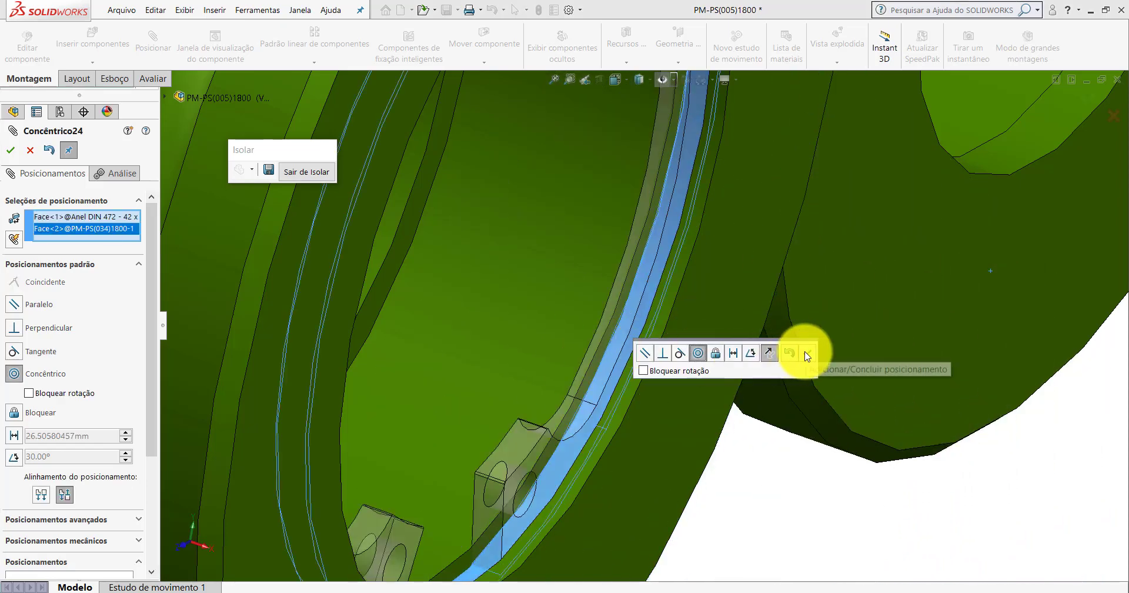
{"action": "left_click", "coordinate": [808, 355]}
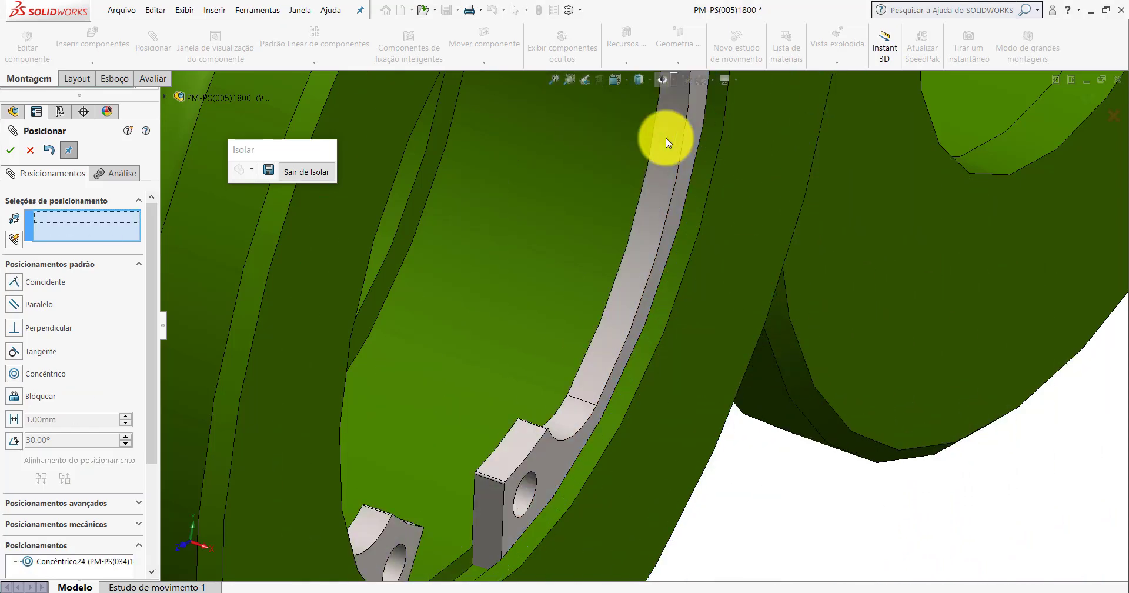
Pull the ring aside to test the mate and expand the advanced mate types.
{"action": "scroll", "coordinate": [660, 188], "scroll_direction": "up", "scroll_amount": 8}
{"action": "scroll", "coordinate": [632, 295], "scroll_direction": "down", "scroll_amount": 1}
{"action": "mouse_move", "coordinate": [621, 318]}
{"action": "left_mouse_down"}
{"action": "mouse_move", "coordinate": [907, 333]}
{"action": "mouse_move", "coordinate": [849, 327]}
{"action": "left_mouse_up"}
{"action": "scroll", "coordinate": [745, 348], "scroll_direction": "up", "scroll_amount": 5}
{"action": "scroll", "coordinate": [688, 347], "scroll_direction": "down", "scroll_amount": 3}
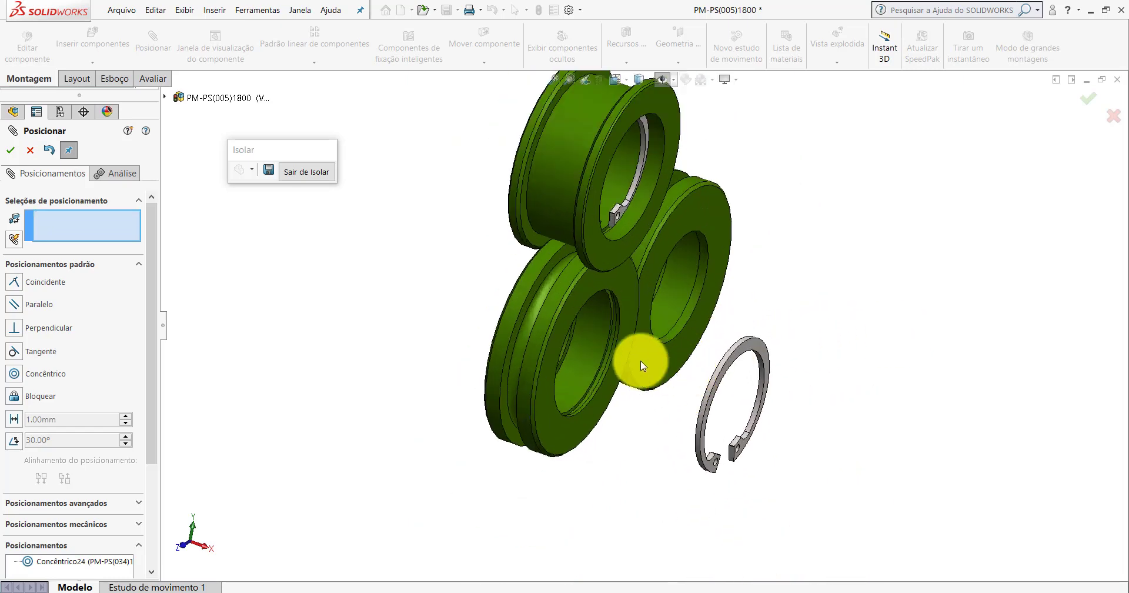
{"action": "scroll", "coordinate": [588, 323], "scroll_direction": "down", "scroll_amount": 1}
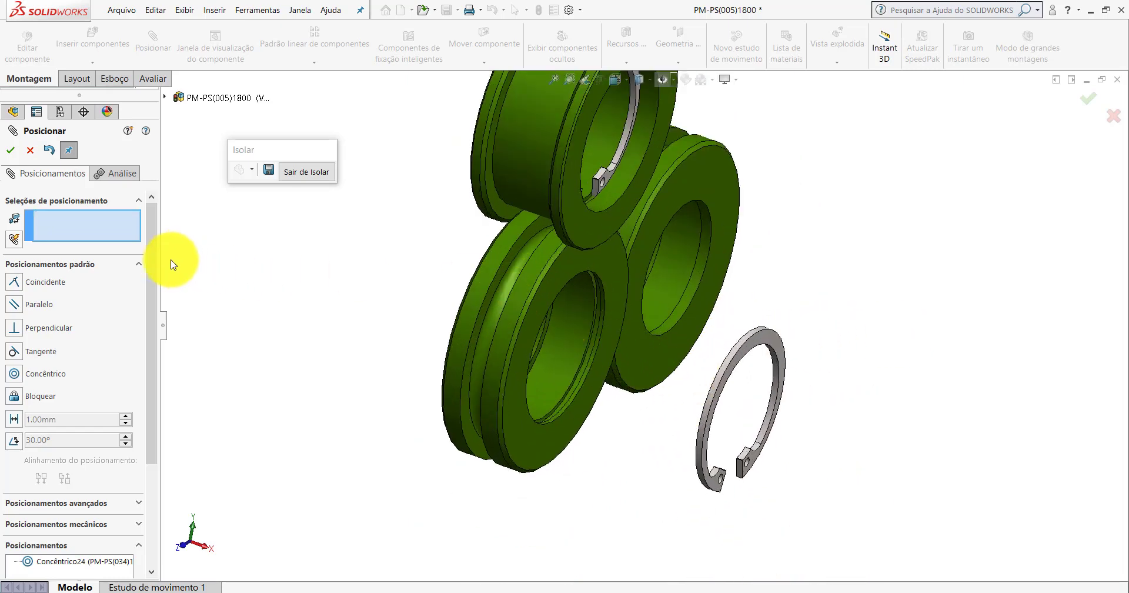
{"action": "left_click", "coordinate": [137, 264]}
{"action": "left_click", "coordinate": [70, 280]}
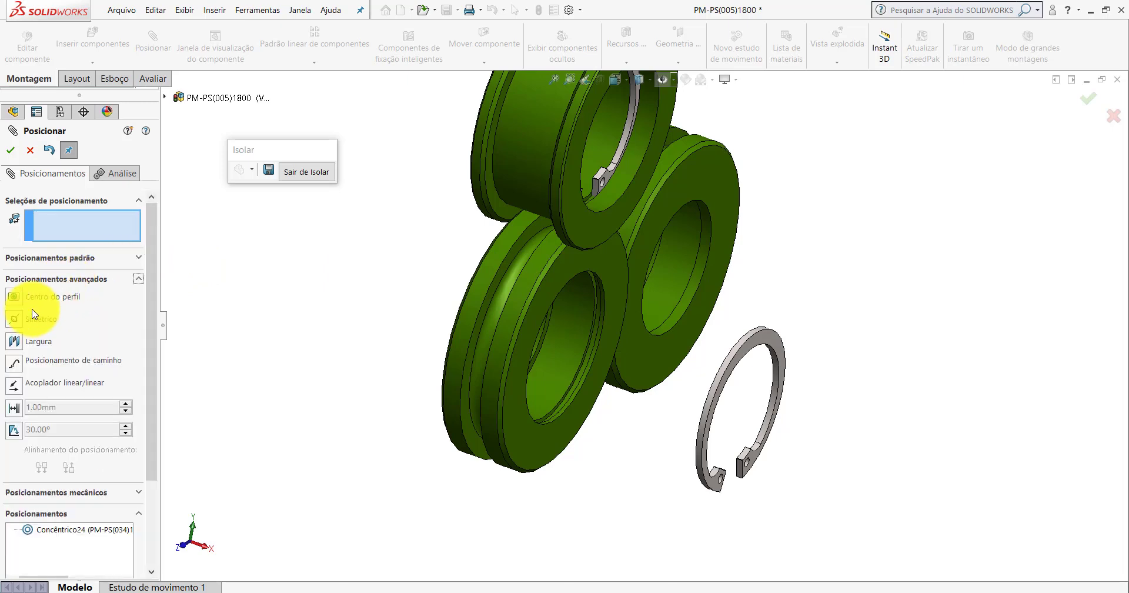
Choose a Width mate and select both side faces of the second ring.
{"action": "left_click", "coordinate": [19, 342]}
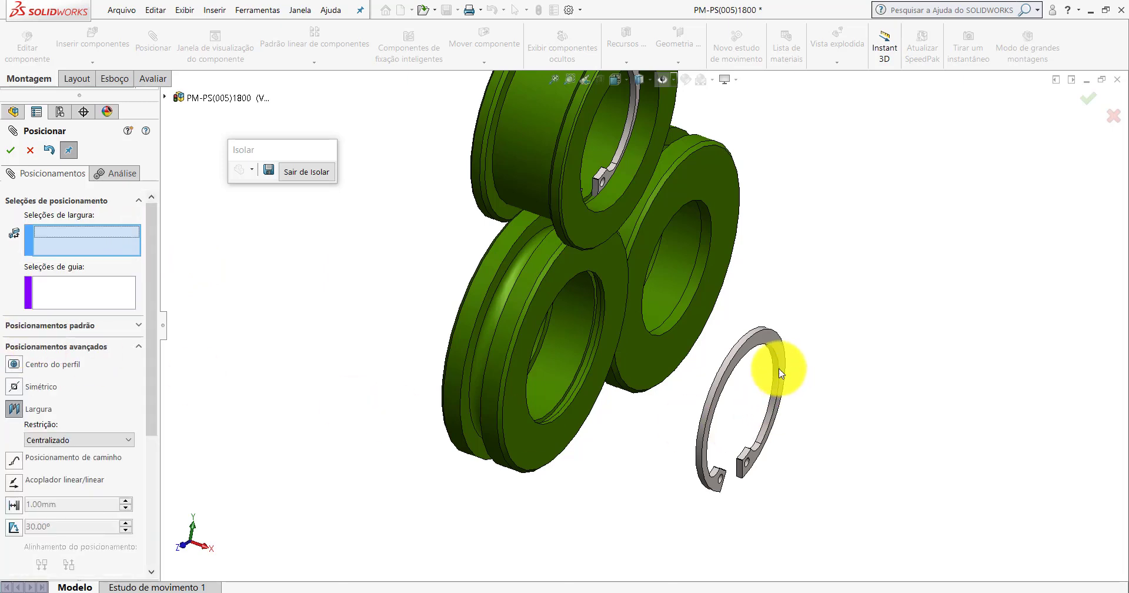
{"action": "scroll", "coordinate": [776, 370], "scroll_direction": "down", "scroll_amount": 3}
{"action": "left_click", "coordinate": [691, 292]}
{"action": "scroll", "coordinate": [691, 292], "scroll_direction": "up", "scroll_amount": 3}
{"action": "middle_click_drag", "start_coordinate": [668, 259], "coordinate": [735, 184]}
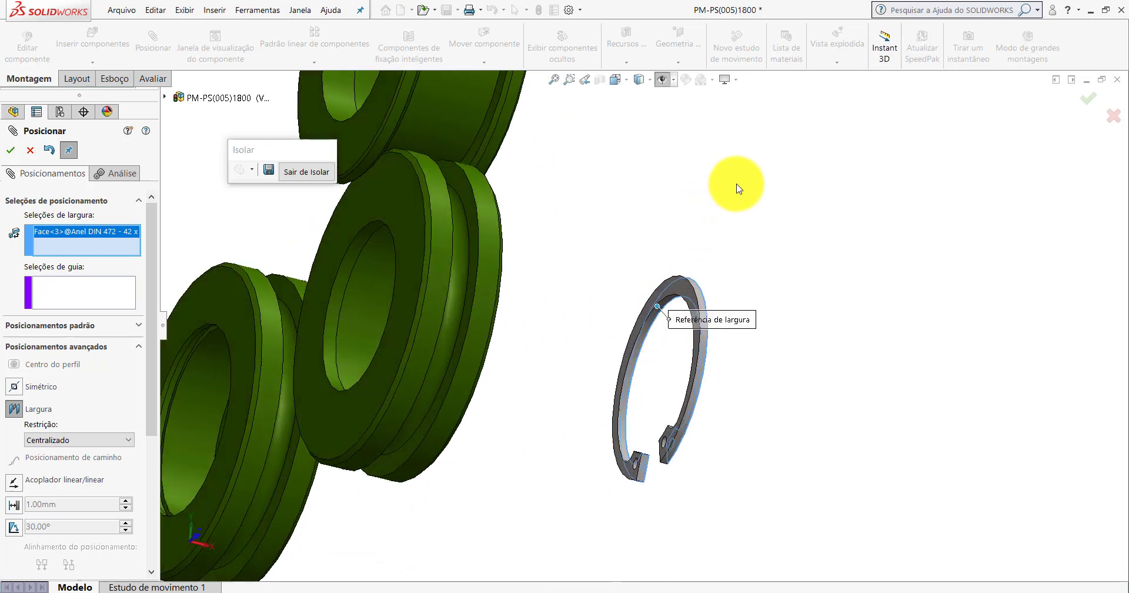
{"action": "left_click", "coordinate": [675, 289]}
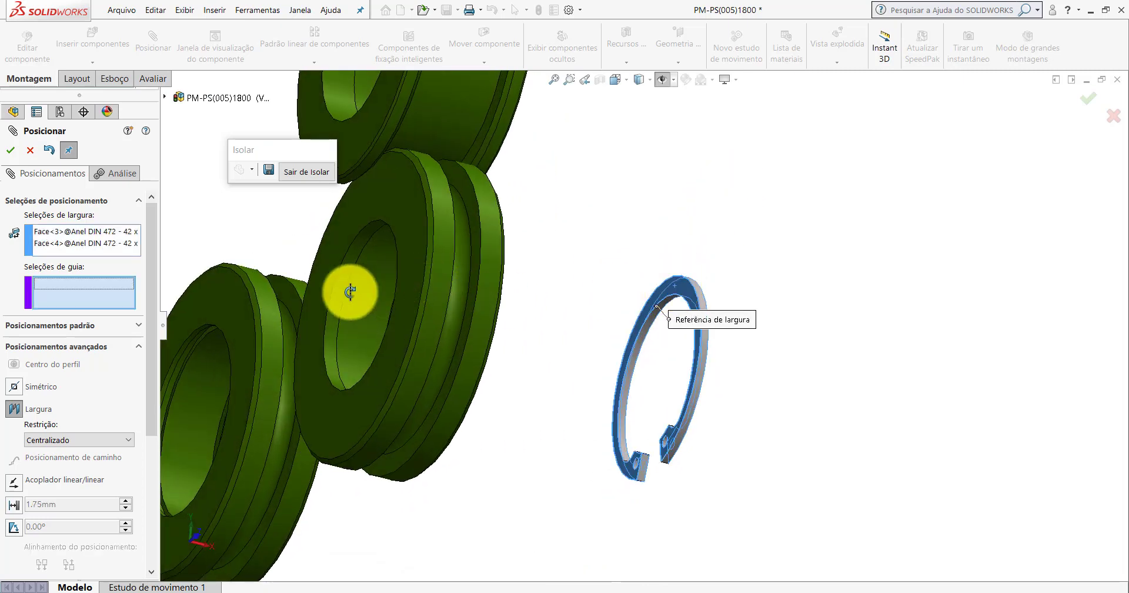
Add both PM-PS(034) groove walls as width guides and accept Largura8.
{"action": "mouse_move", "coordinate": [350, 291]}
{"action": "middle_mouse_down"}
{"action": "mouse_move", "coordinate": [315, 235]}
{"action": "mouse_move", "coordinate": [408, 243]}
{"action": "middle_mouse_up"}
{"action": "scroll", "coordinate": [403, 245], "scroll_direction": "down", "scroll_amount": 5}
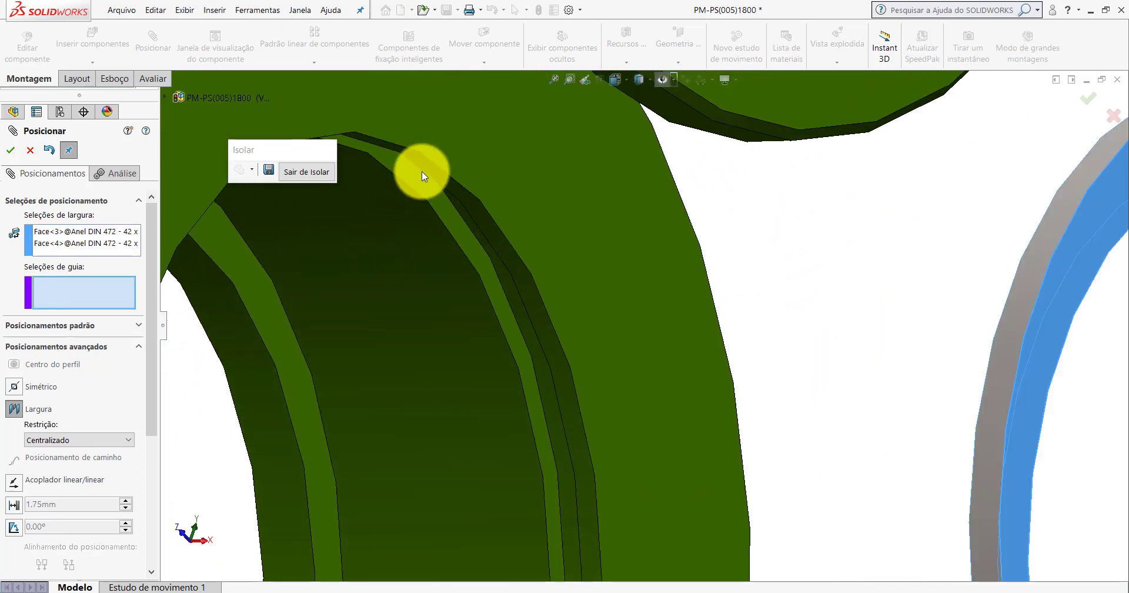
{"action": "left_click", "coordinate": [432, 198]}
{"action": "scroll", "coordinate": [482, 304], "scroll_direction": "up", "scroll_amount": 5}
{"action": "mouse_move", "coordinate": [482, 305]}
{"action": "middle_mouse_down"}
{"action": "mouse_move", "coordinate": [538, 348]}
{"action": "mouse_move", "coordinate": [617, 305]}
{"action": "middle_mouse_up"}
{"action": "scroll", "coordinate": [616, 305], "scroll_direction": "down", "scroll_amount": 5}
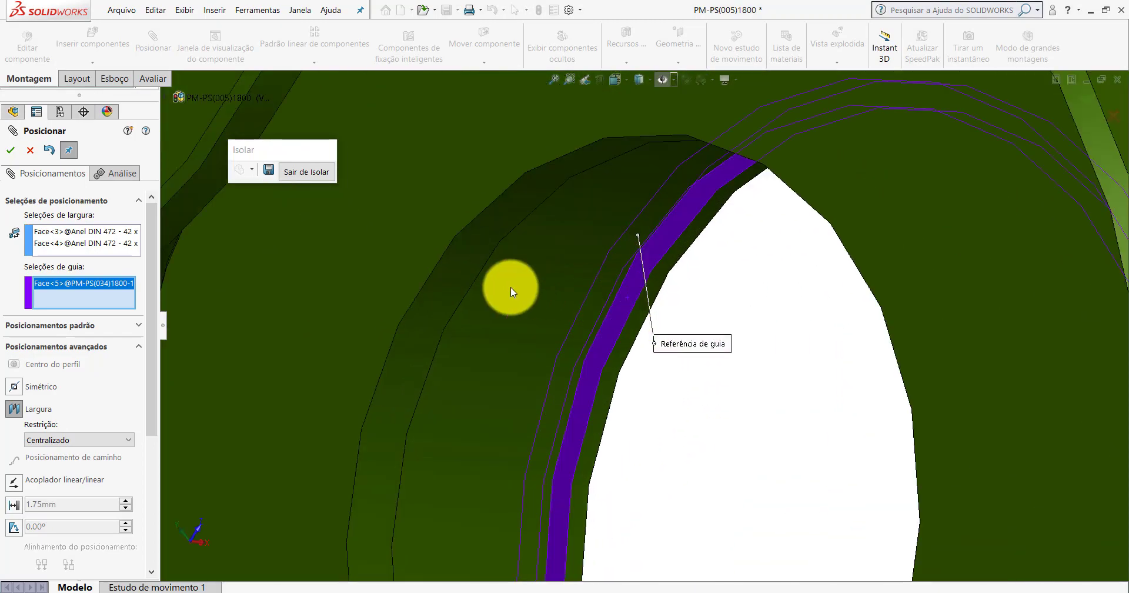
{"action": "left_click", "coordinate": [573, 303]}
{"action": "scroll", "coordinate": [653, 289], "scroll_direction": "up", "scroll_amount": 3}
{"action": "scroll", "coordinate": [683, 316], "scroll_direction": "up", "scroll_amount": 3}
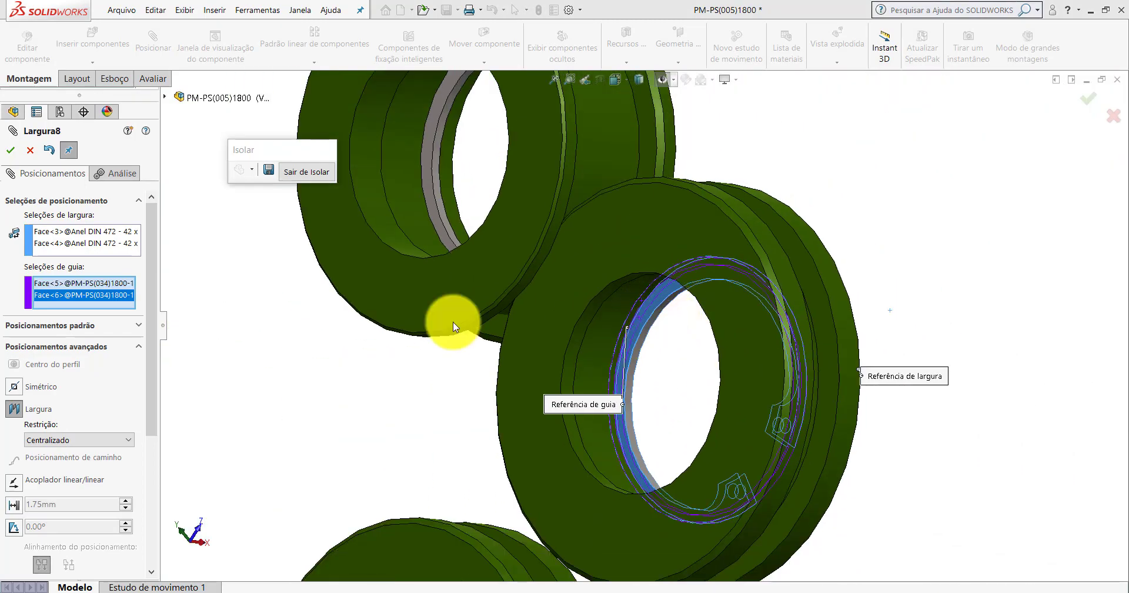
{"action": "left_click", "coordinate": [10, 150]}
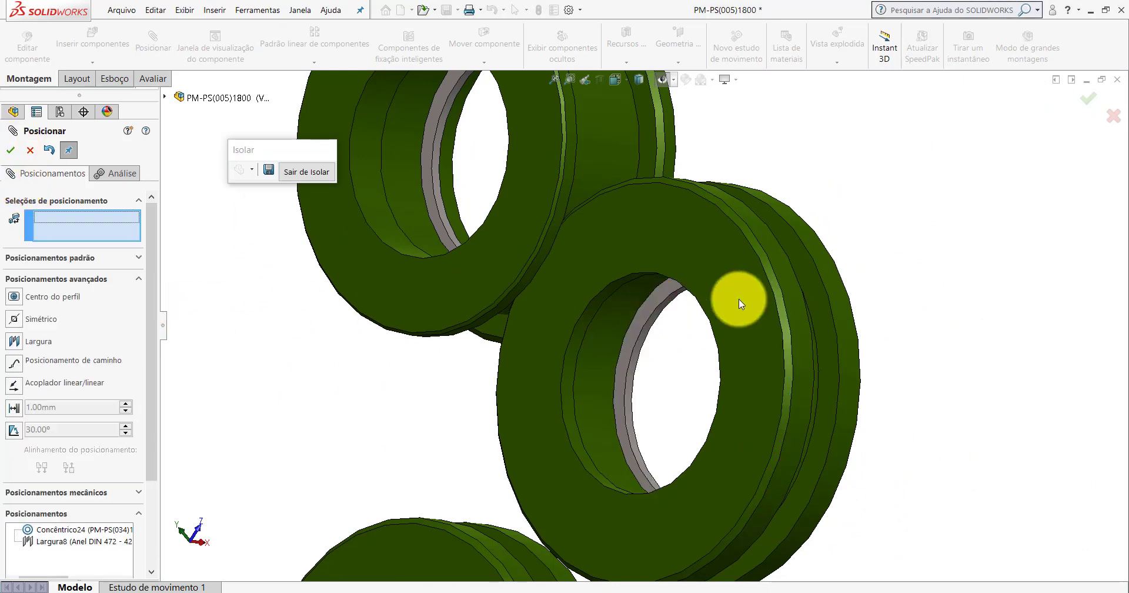
{"action": "scroll", "coordinate": [739, 298], "scroll_direction": "up", "scroll_amount": 5}
{"action": "mouse_move", "coordinate": [639, 305]}
{"action": "middle_mouse_down"}
{"action": "mouse_move", "coordinate": [519, 353]}
{"action": "mouse_move", "coordinate": [713, 194]}
{"action": "middle_mouse_up"}
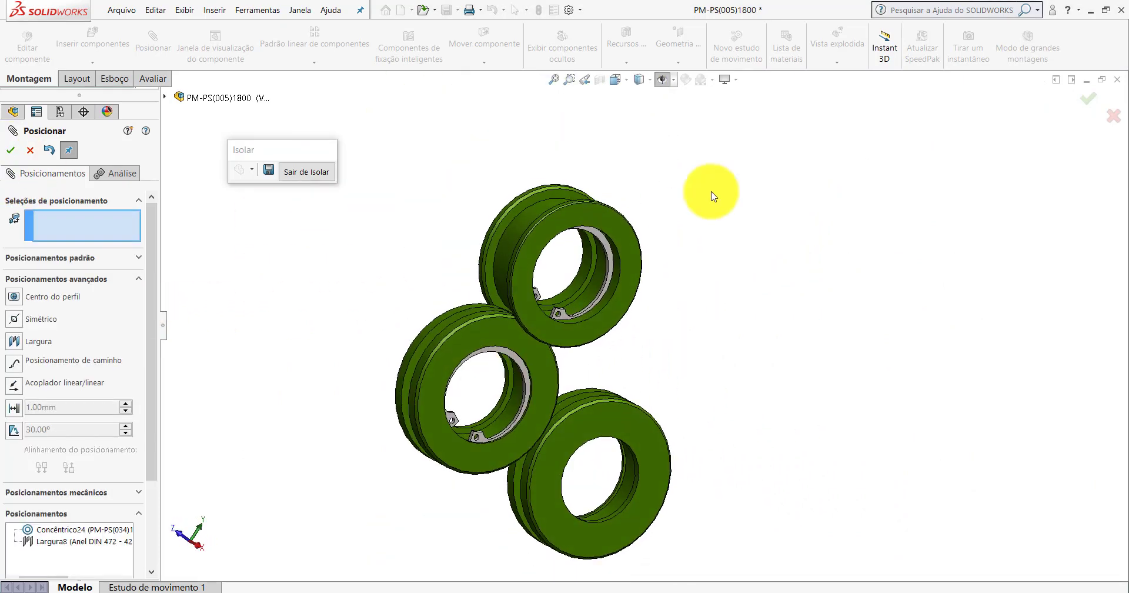
Show planes and mate the ring's Direito plane coincident to the pulley's Frontal plane (Coincidente35).
{"action": "left_click", "coordinate": [663, 81]}
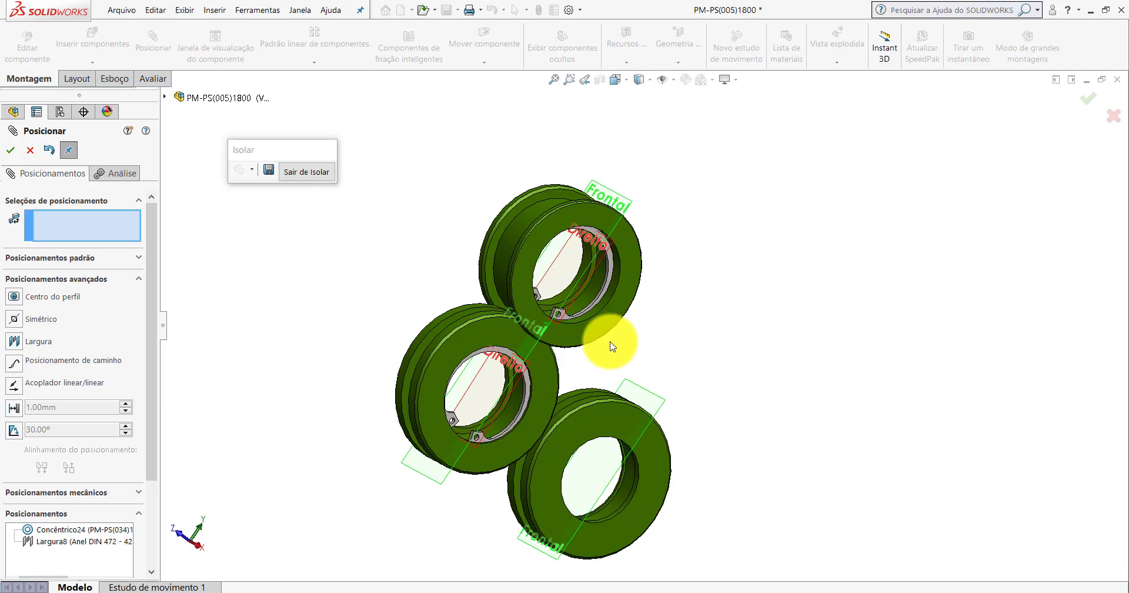
{"action": "scroll", "coordinate": [533, 389], "scroll_direction": "down", "scroll_amount": 5}
{"action": "left_click", "coordinate": [473, 376]}
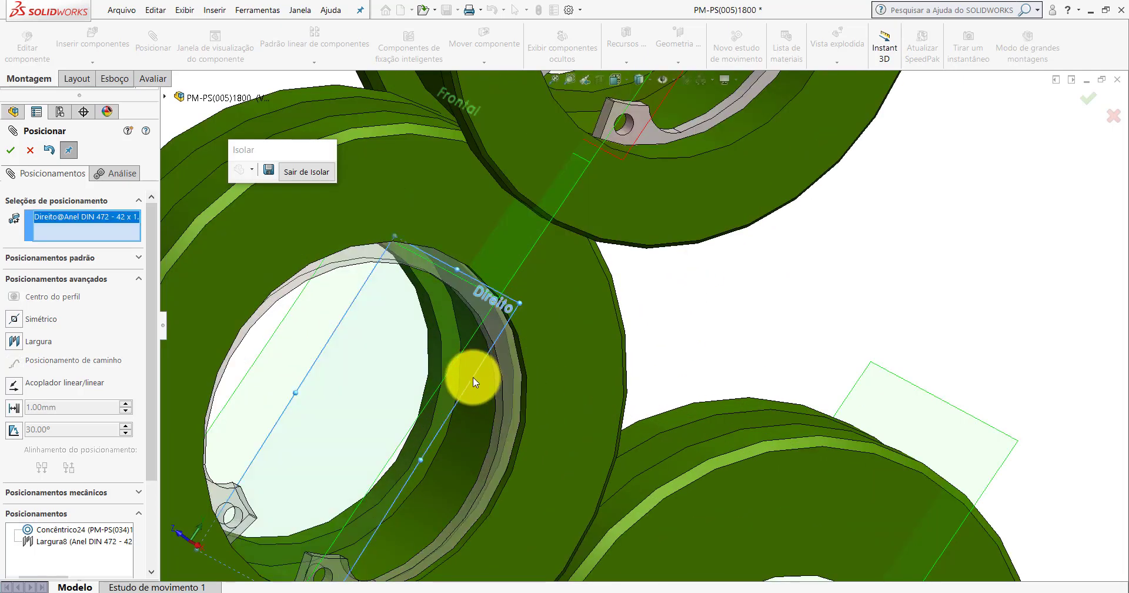
{"action": "left_click", "coordinate": [449, 371]}
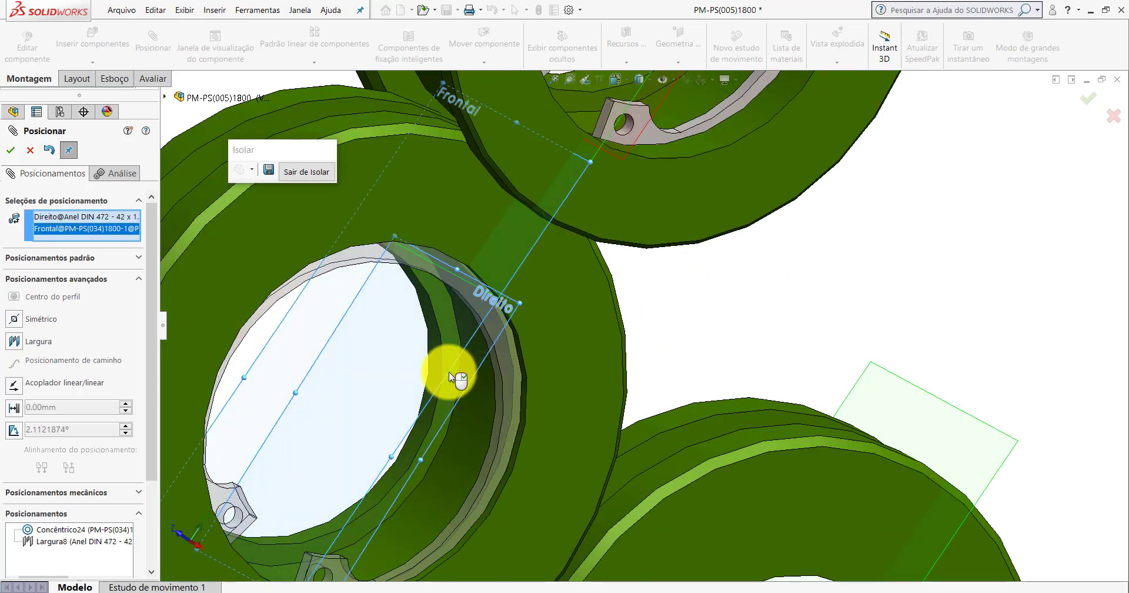
{"action": "left_click", "coordinate": [138, 257]}
{"action": "left_click", "coordinate": [15, 285]}
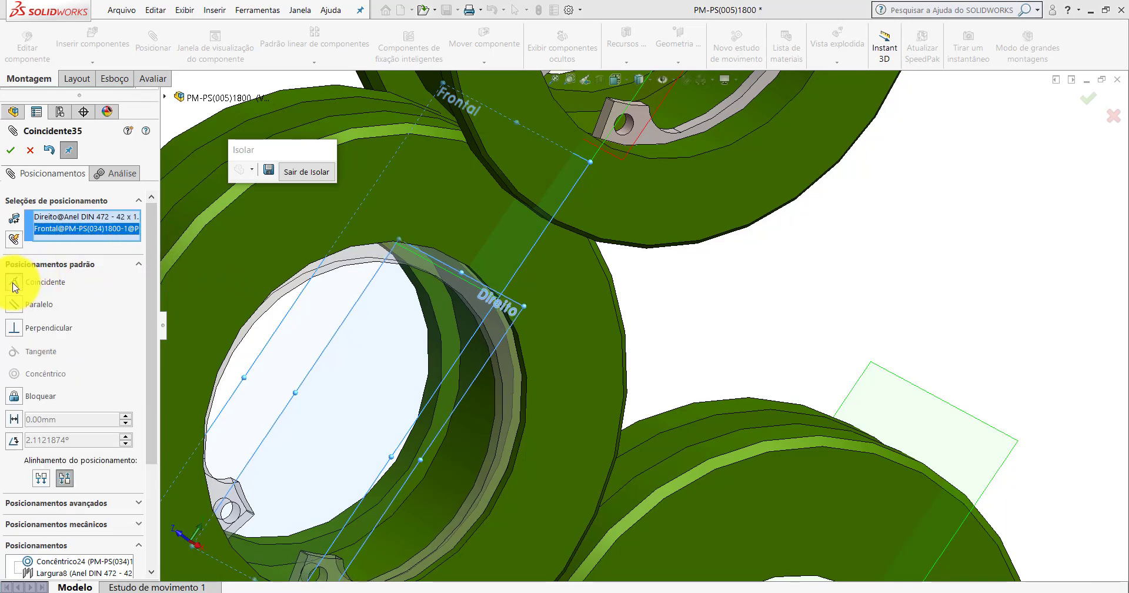
{"action": "left_click", "coordinate": [9, 152]}
{"action": "left_click", "coordinate": [9, 152]}
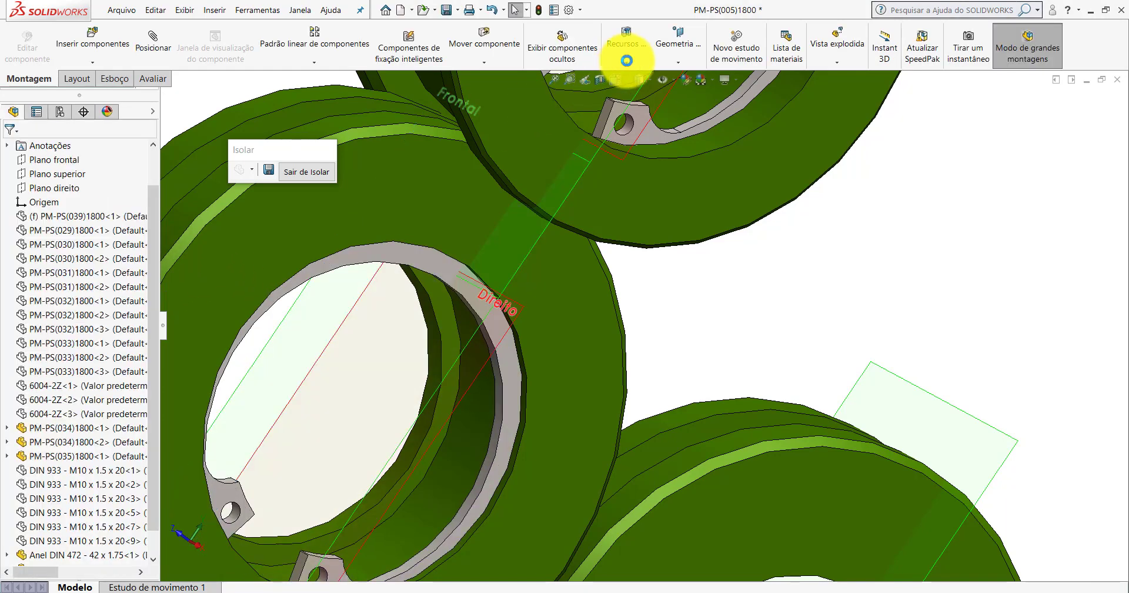
Switch to isometric, hide the planes, and pull a third ring out above the pulleys.
{"action": "left_click", "coordinate": [620, 79]}
{"action": "left_click", "coordinate": [688, 111]}
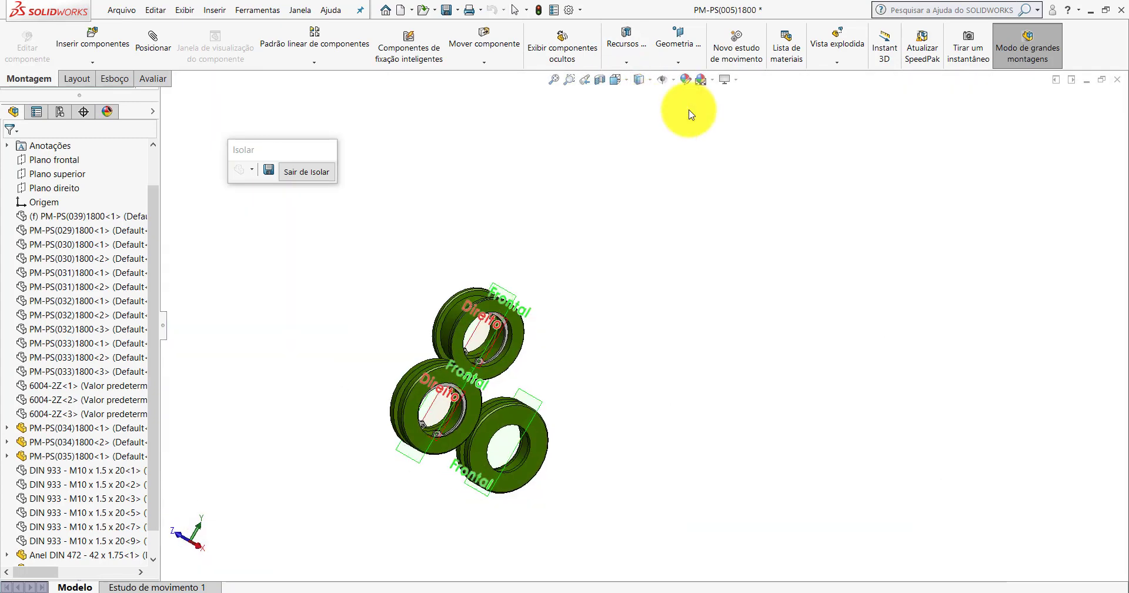
{"action": "left_click", "coordinate": [664, 83]}
{"action": "middle_click_drag", "start_coordinate": [707, 277], "coordinate": [740, 313]}
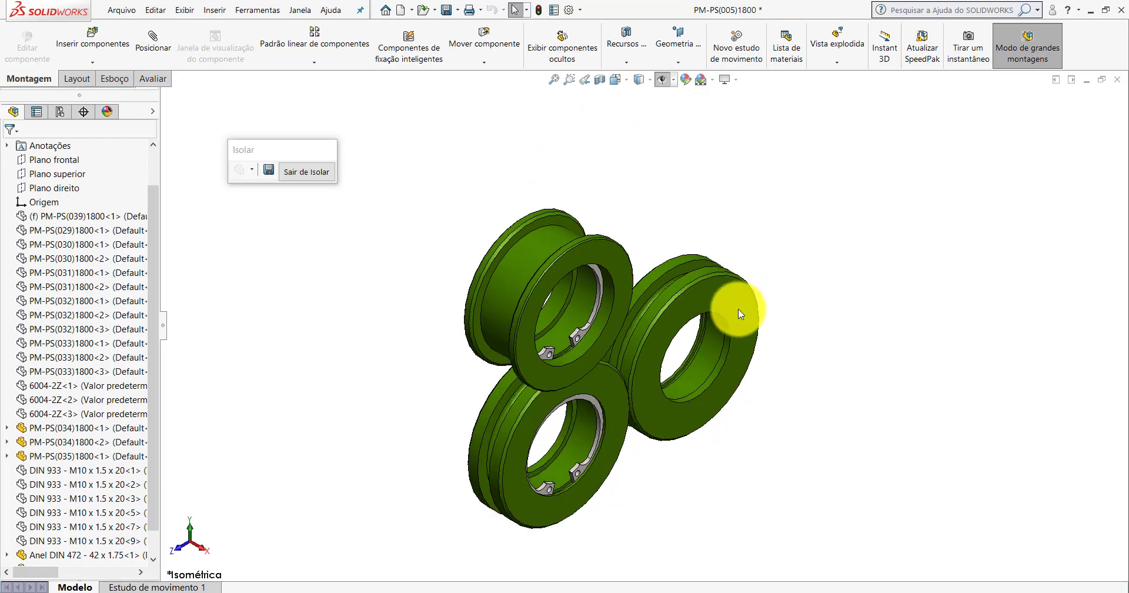
{"action": "scroll", "coordinate": [736, 329], "scroll_direction": "down", "scroll_amount": 2}
{"action": "scroll", "coordinate": [783, 244], "scroll_direction": "down", "scroll_amount": 2}
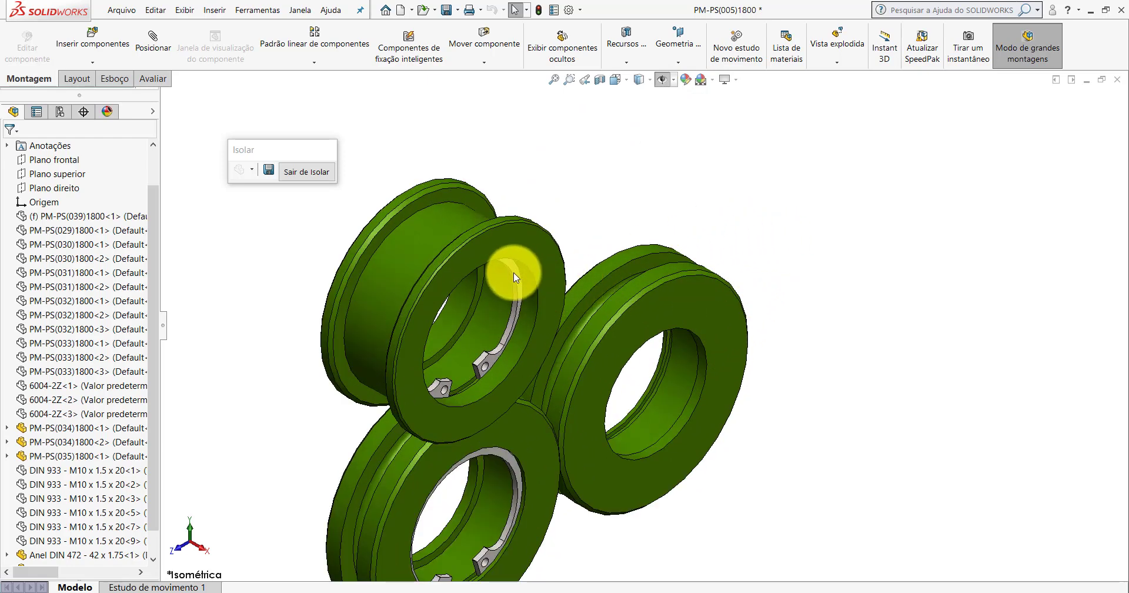
{"action": "left_click_drag", "start_coordinate": [513, 273], "coordinate": [650, 167]}
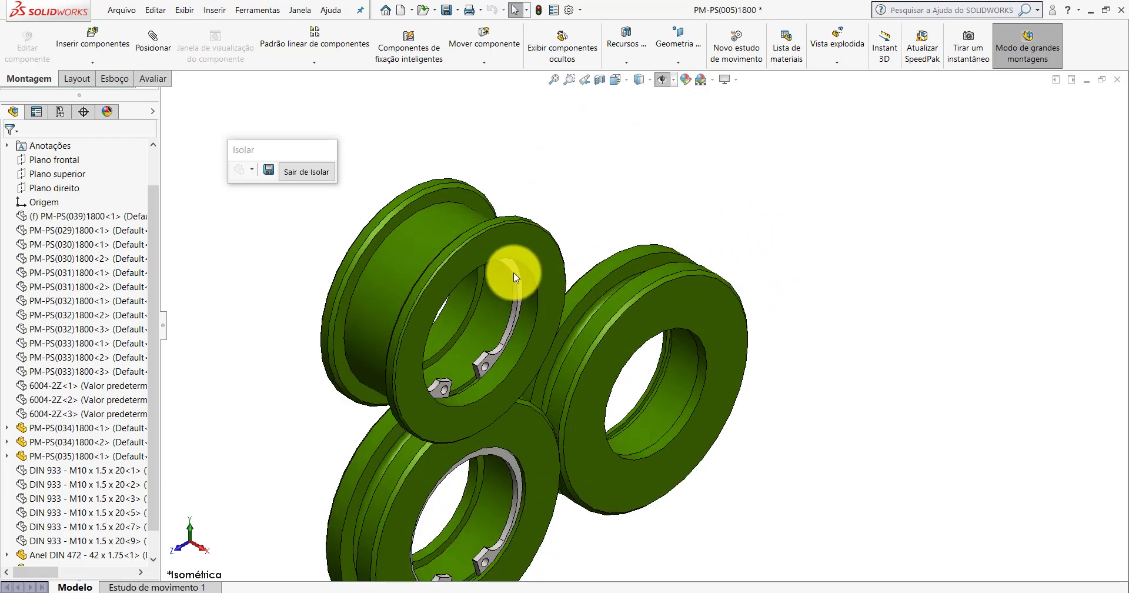
Mate the ring's cylindrical face concentric to the pulley's bore groove (Concêntrico25).
{"action": "left_click", "coordinate": [157, 49]}
{"action": "scroll", "coordinate": [625, 134], "scroll_direction": "down", "scroll_amount": 8}
{"action": "left_click", "coordinate": [630, 156]}
{"action": "scroll", "coordinate": [700, 252], "scroll_direction": "up", "scroll_amount": 6}
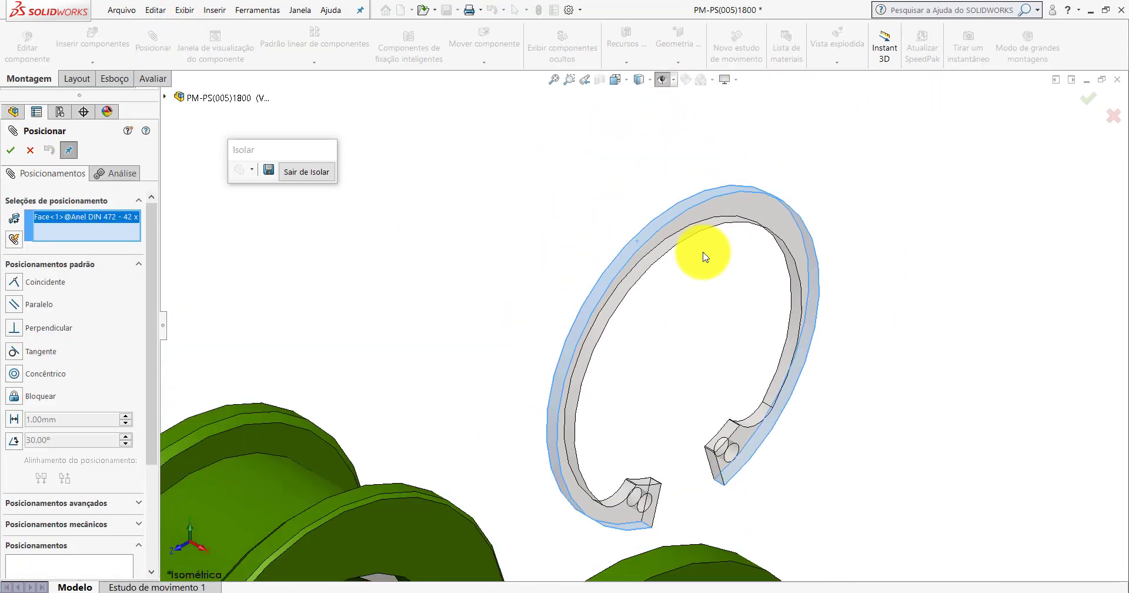
{"action": "mouse_move", "coordinate": [675, 391]}
{"action": "middle_mouse_down"}
{"action": "mouse_move", "coordinate": [795, 260]}
{"action": "mouse_move", "coordinate": [788, 202]}
{"action": "mouse_move", "coordinate": [617, 411]}
{"action": "middle_mouse_up"}
{"action": "scroll", "coordinate": [580, 422], "scroll_direction": "down", "scroll_amount": 3}
{"action": "scroll", "coordinate": [577, 402], "scroll_direction": "down", "scroll_amount": 3}
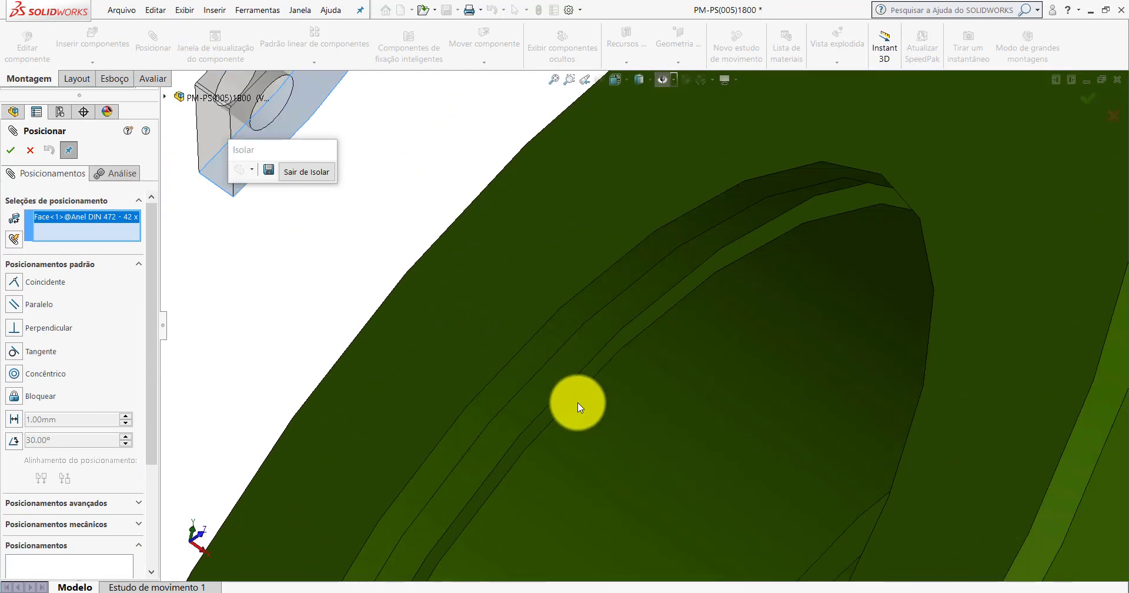
{"action": "left_click", "coordinate": [577, 351]}
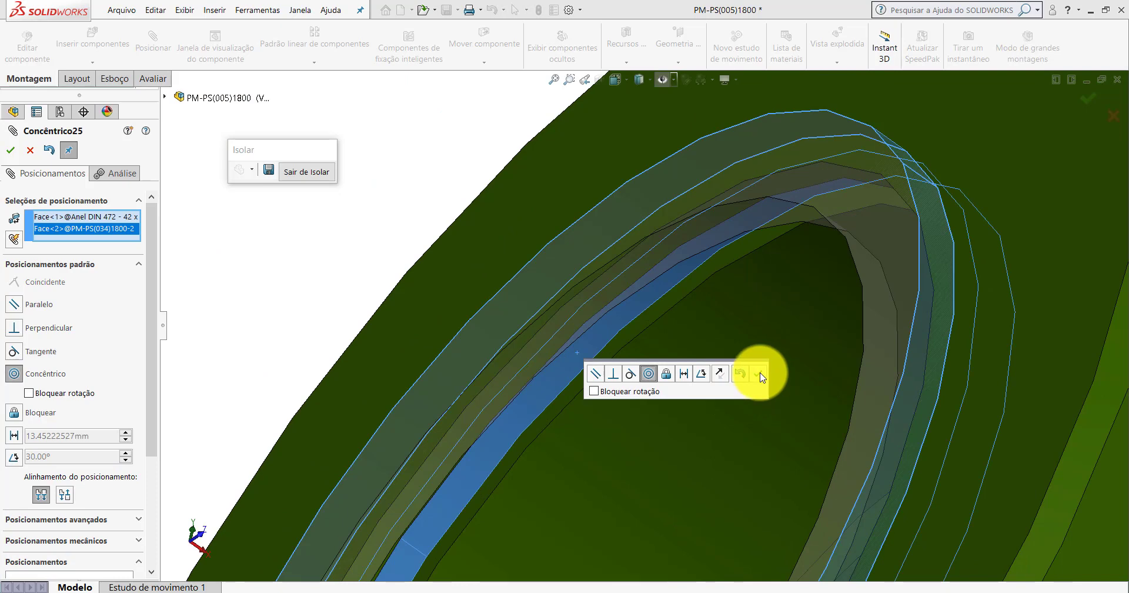
{"action": "left_click", "coordinate": [760, 376]}
Drag the ring out beside the wheels and switch from standard to advanced mate types.
{"action": "scroll", "coordinate": [760, 268], "scroll_direction": "up", "scroll_amount": 3}
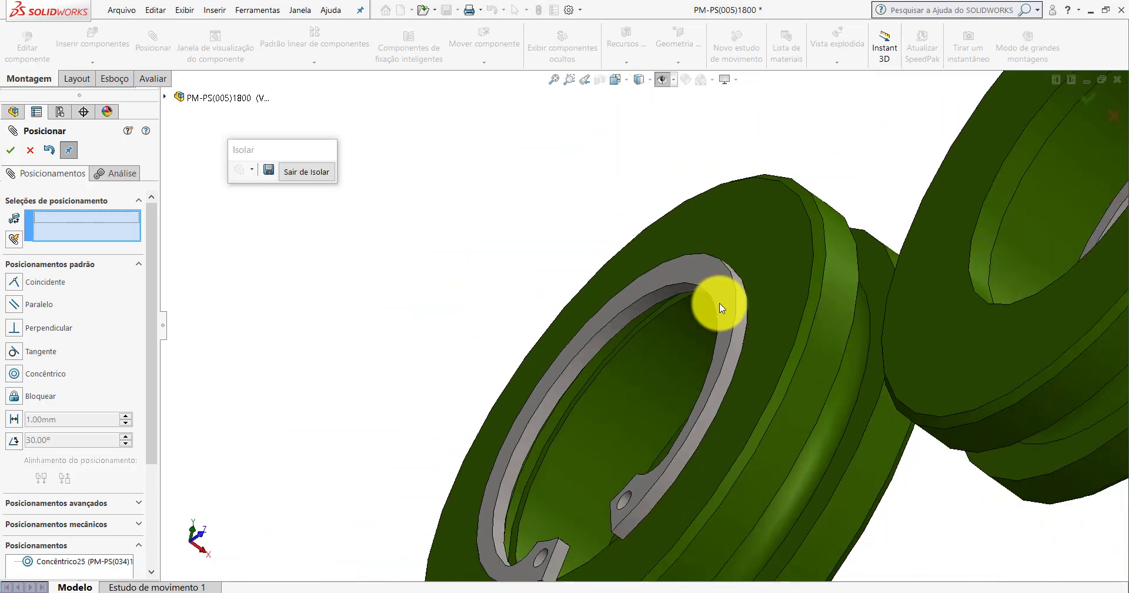
{"action": "scroll", "coordinate": [718, 302], "scroll_direction": "up", "scroll_amount": 3}
{"action": "scroll", "coordinate": [675, 312], "scroll_direction": "up", "scroll_amount": 2}
{"action": "left_click_drag", "start_coordinate": [670, 305], "coordinate": [549, 252]}
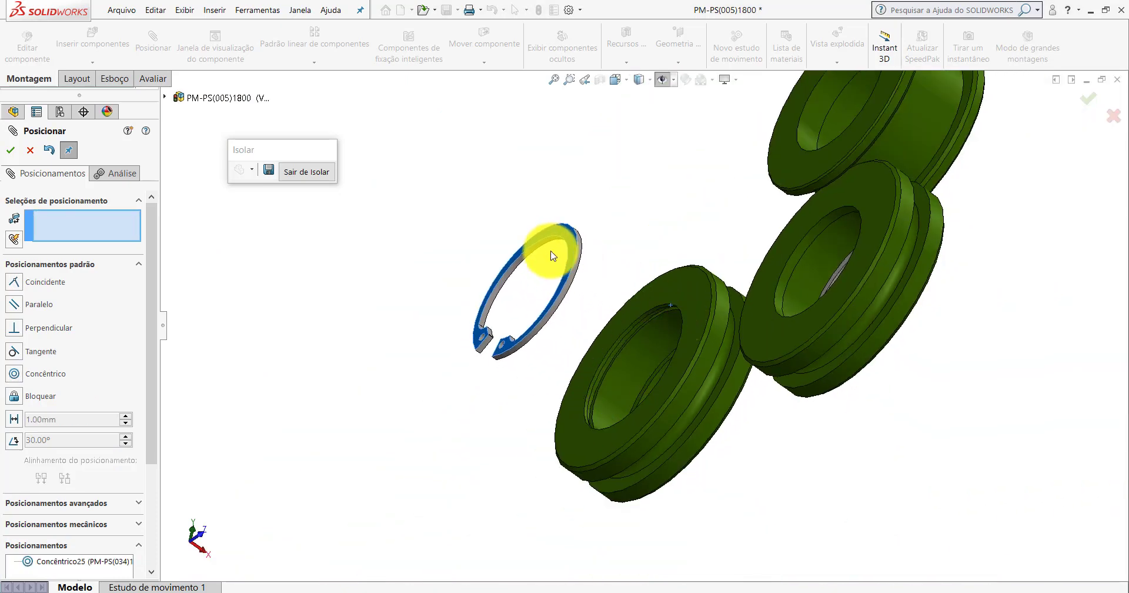
{"action": "scroll", "coordinate": [568, 257], "scroll_direction": "down", "scroll_amount": 2}
{"action": "scroll", "coordinate": [568, 256], "scroll_direction": "down", "scroll_amount": 2}
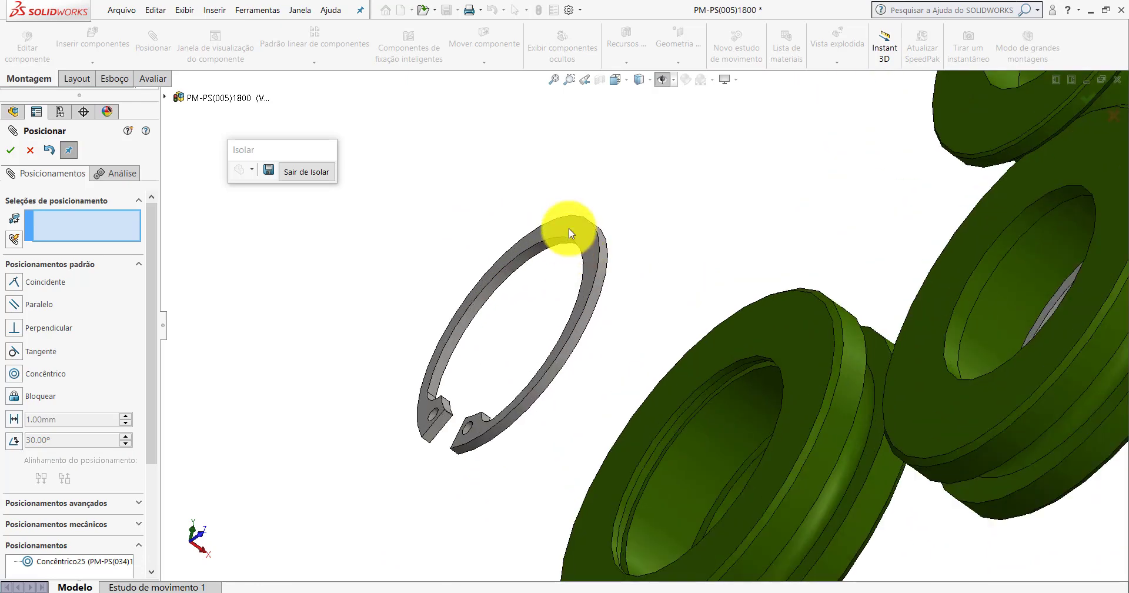
{"action": "left_click", "coordinate": [131, 266]}
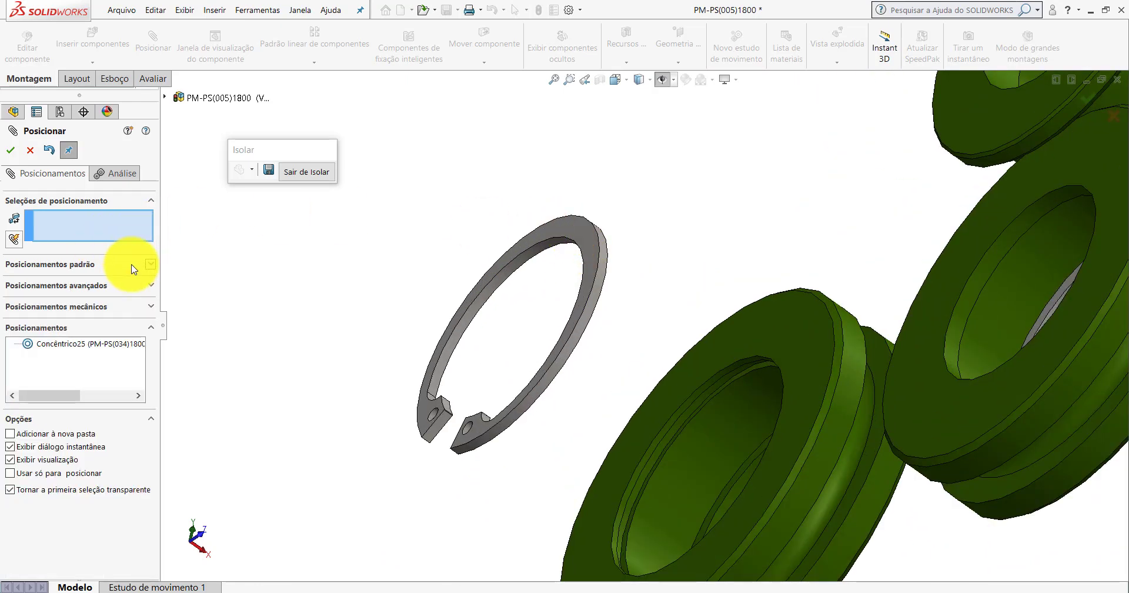
{"action": "left_click", "coordinate": [91, 287]}
Start a Width mate using the ring's two side faces as width references.
{"action": "left_click", "coordinate": [14, 342]}
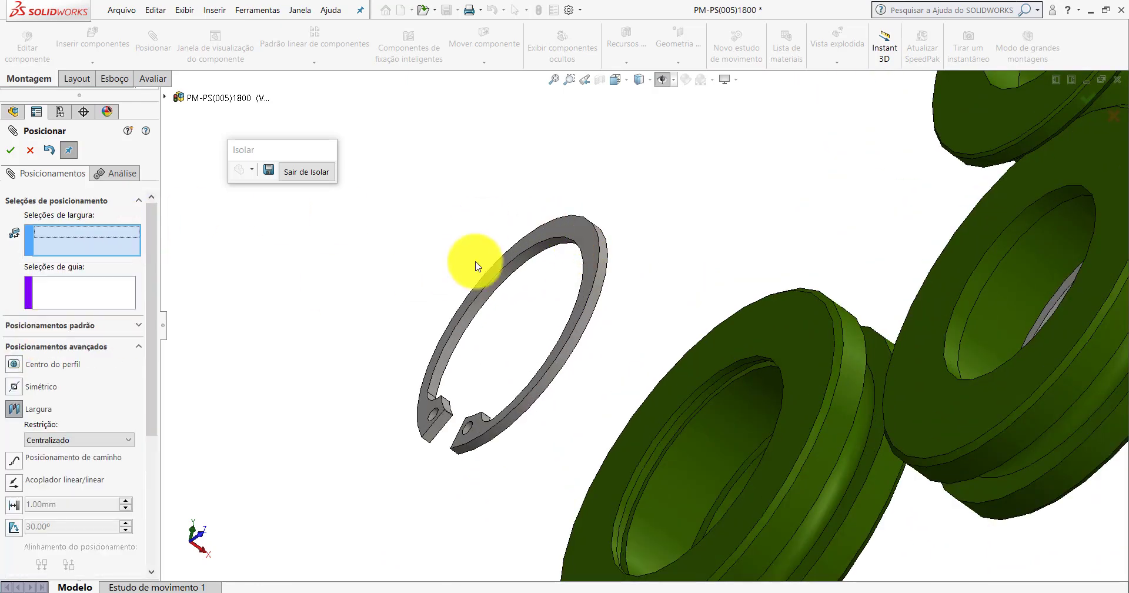
{"action": "left_click", "coordinate": [569, 232]}
{"action": "mouse_move", "coordinate": [568, 231]}
{"action": "middle_mouse_down"}
{"action": "mouse_move", "coordinate": [454, 223]}
{"action": "mouse_move", "coordinate": [384, 203]}
{"action": "mouse_move", "coordinate": [536, 234]}
{"action": "middle_mouse_up"}
{"action": "left_click", "coordinate": [536, 236]}
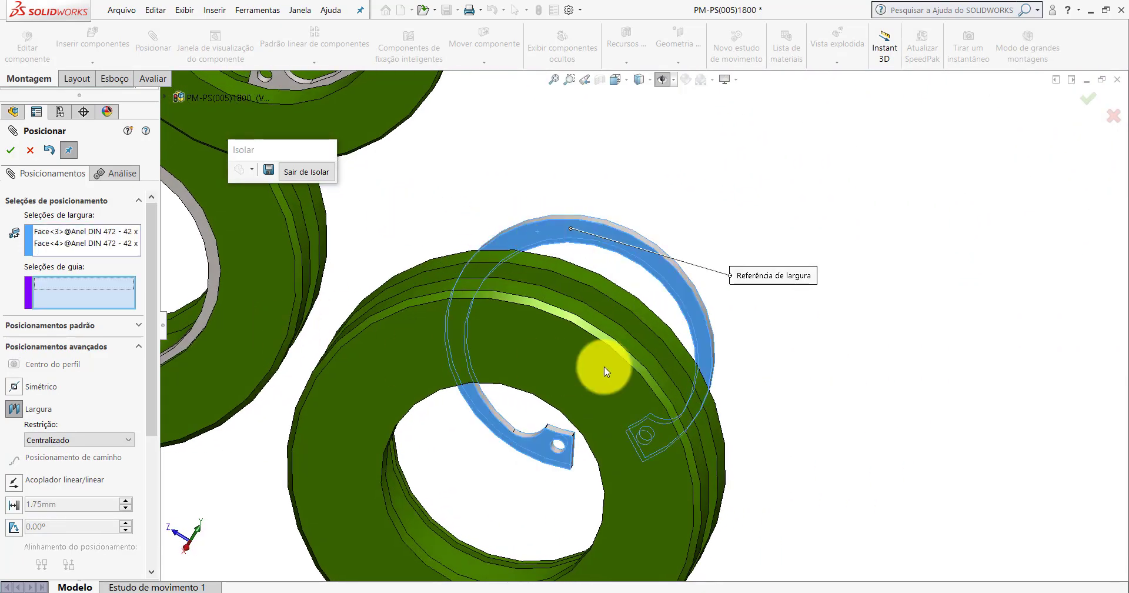
Add both bore groove walls as guides and accept the centred width mate Largura9.
{"action": "mouse_move", "coordinate": [599, 361]}
{"action": "middle_mouse_down"}
{"action": "mouse_move", "coordinate": [580, 302]}
{"action": "mouse_move", "coordinate": [502, 211]}
{"action": "middle_mouse_up"}
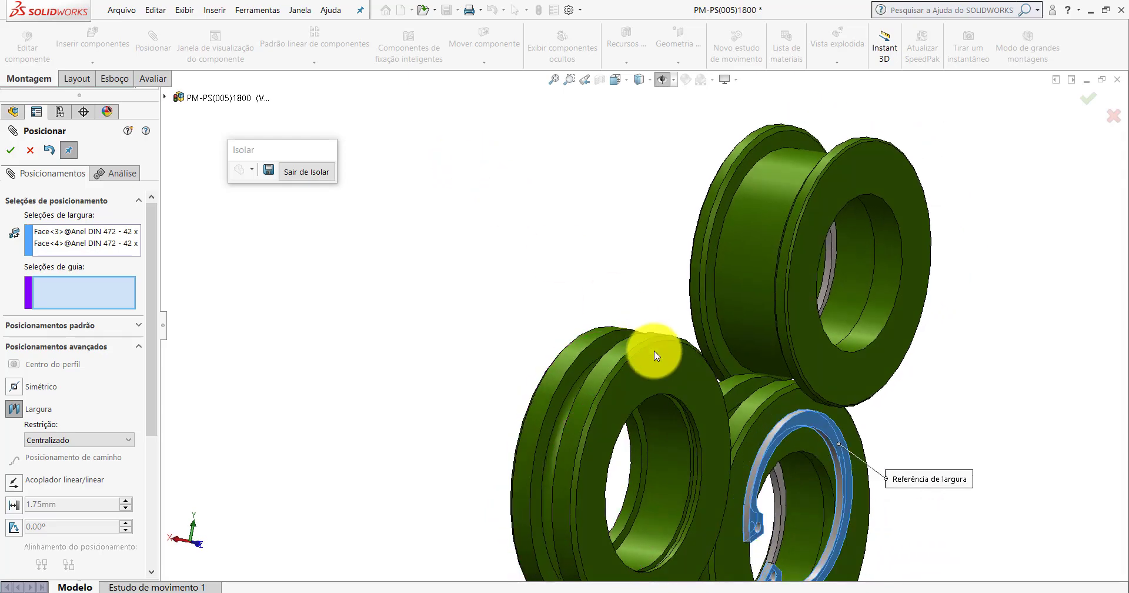
{"action": "scroll", "coordinate": [655, 352], "scroll_direction": "down", "scroll_amount": 5}
{"action": "left_click", "coordinate": [633, 389]}
{"action": "middle_click_drag", "start_coordinate": [633, 388], "coordinate": [728, 335]}
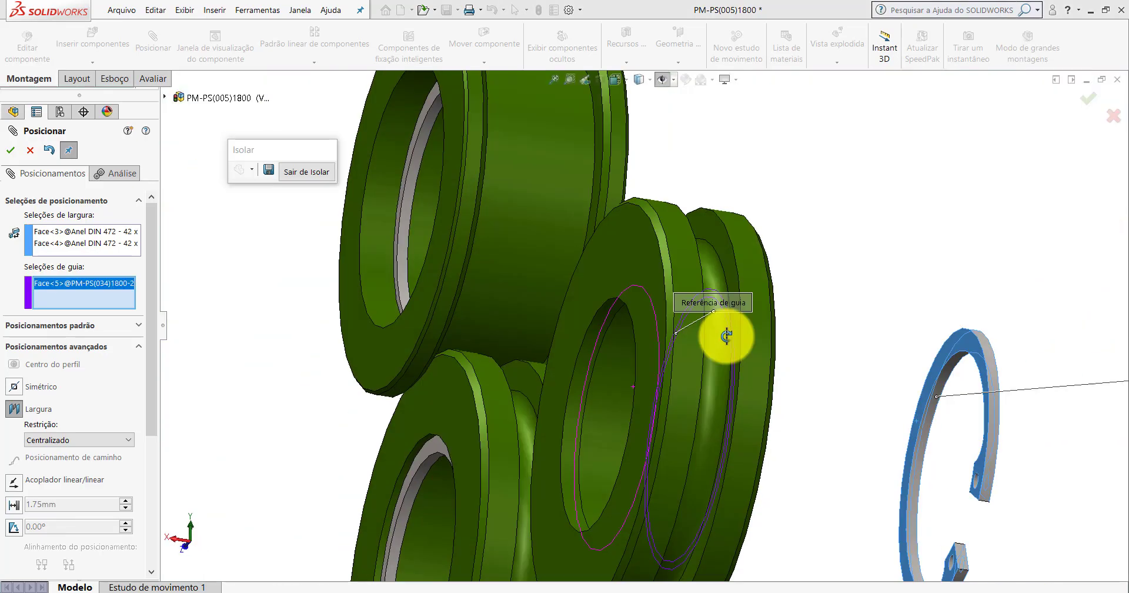
{"action": "scroll", "coordinate": [728, 333], "scroll_direction": "down", "scroll_amount": 3}
{"action": "scroll", "coordinate": [679, 333], "scroll_direction": "down", "scroll_amount": 3}
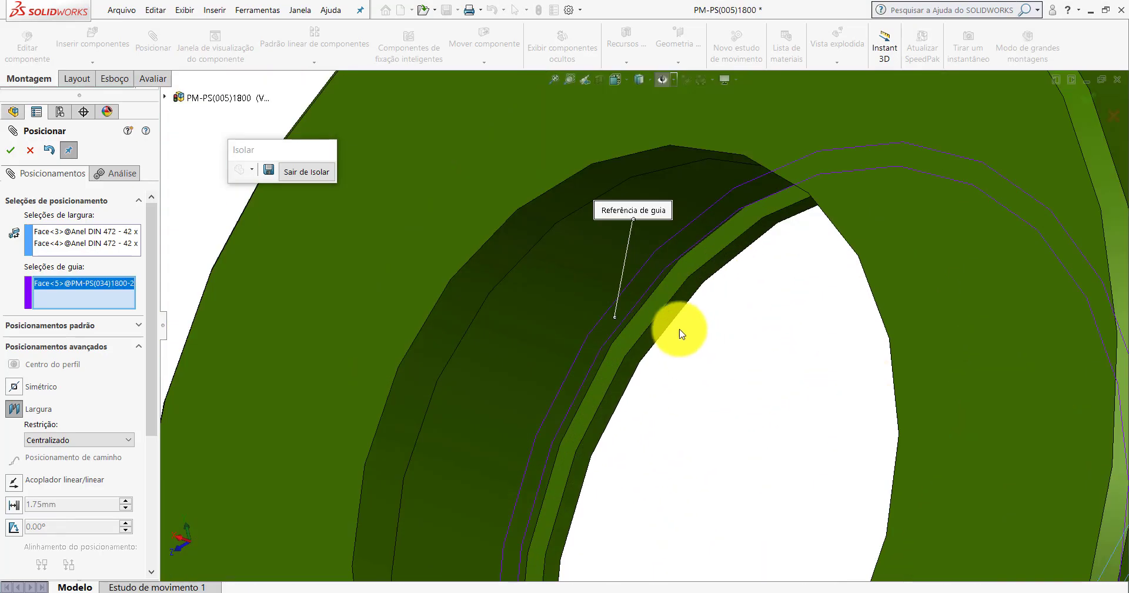
{"action": "left_click", "coordinate": [652, 314]}
{"action": "scroll", "coordinate": [712, 311], "scroll_direction": "up", "scroll_amount": 5}
{"action": "scroll", "coordinate": [559, 335], "scroll_direction": "up", "scroll_amount": 2}
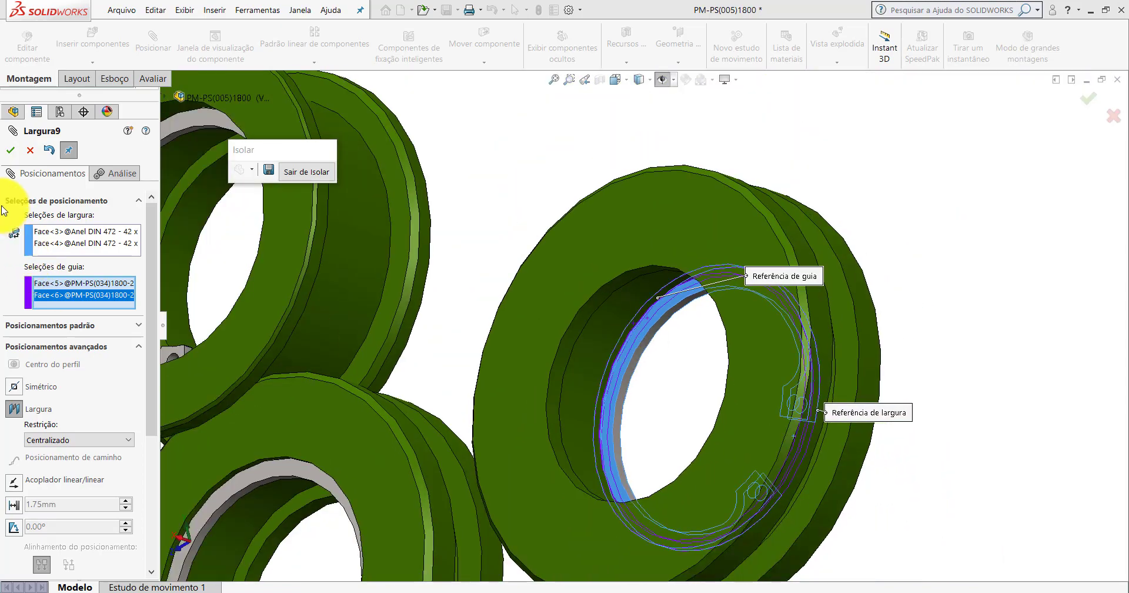
{"action": "left_click", "coordinate": [9, 152]}
{"action": "scroll", "coordinate": [718, 251], "scroll_direction": "up", "scroll_amount": 5}
{"action": "mouse_move", "coordinate": [668, 270]}
{"action": "middle_mouse_down"}
{"action": "mouse_move", "coordinate": [511, 330]}
{"action": "mouse_move", "coordinate": [450, 314]}
{"action": "mouse_move", "coordinate": [499, 323]}
{"action": "middle_mouse_up"}
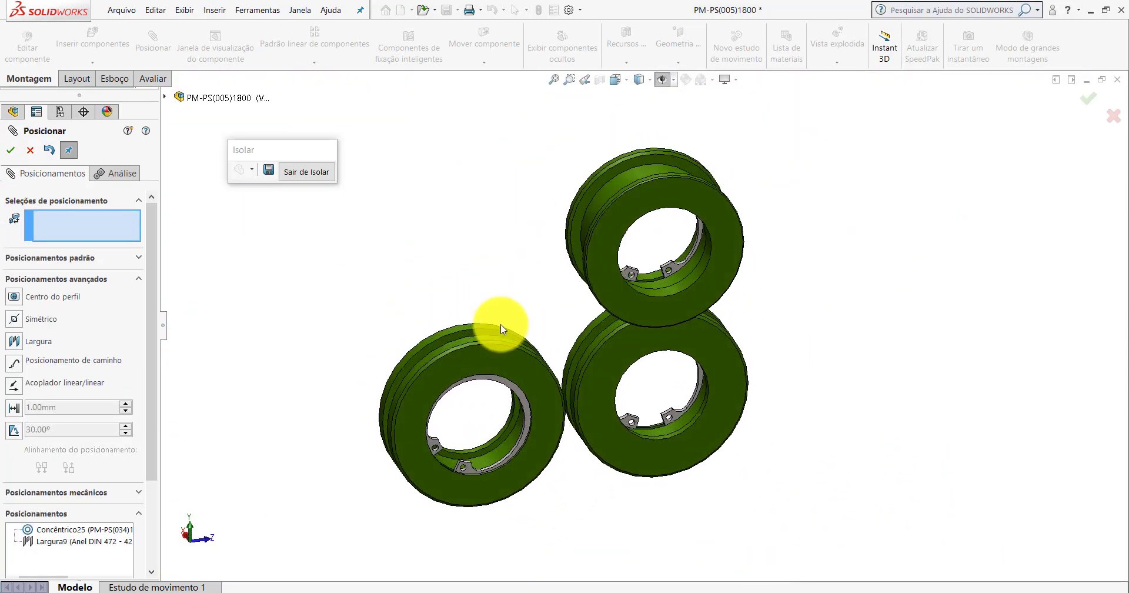
Make the ring's Direito plane coincident with the pulley's Frontal plane (Coincidente36).
{"action": "left_click", "coordinate": [662, 81]}
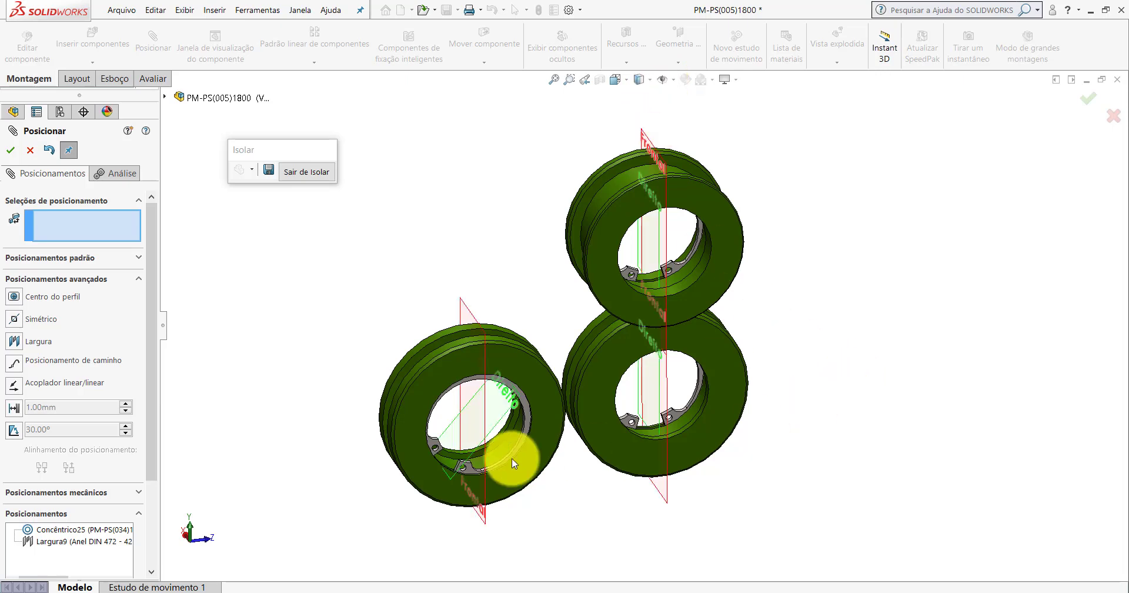
{"action": "scroll", "coordinate": [511, 454], "scroll_direction": "down", "scroll_amount": 5}
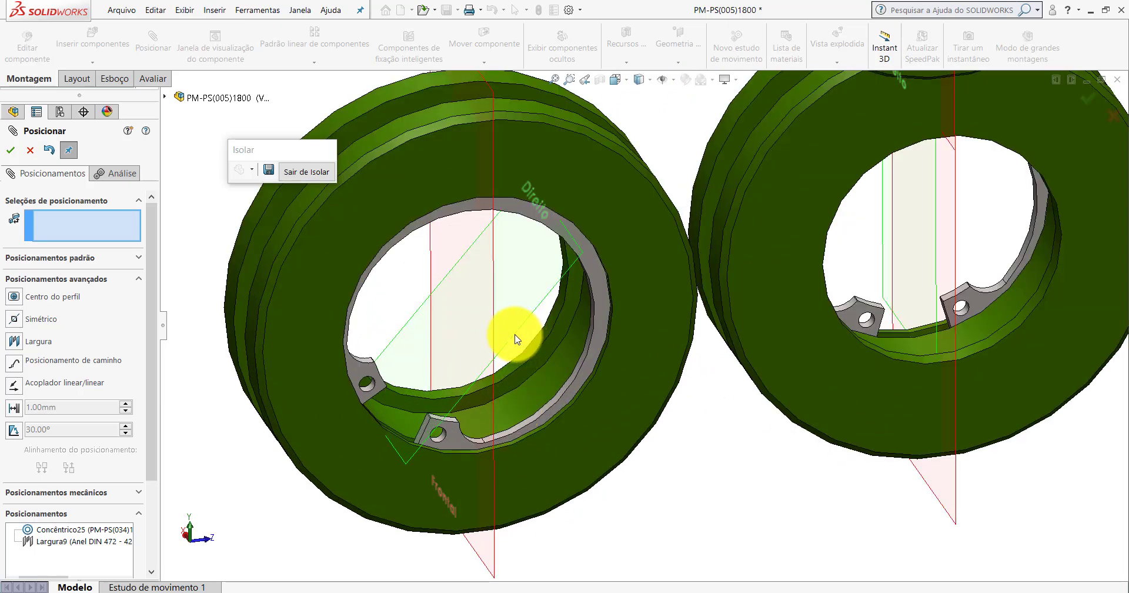
{"action": "left_click", "coordinate": [514, 339]}
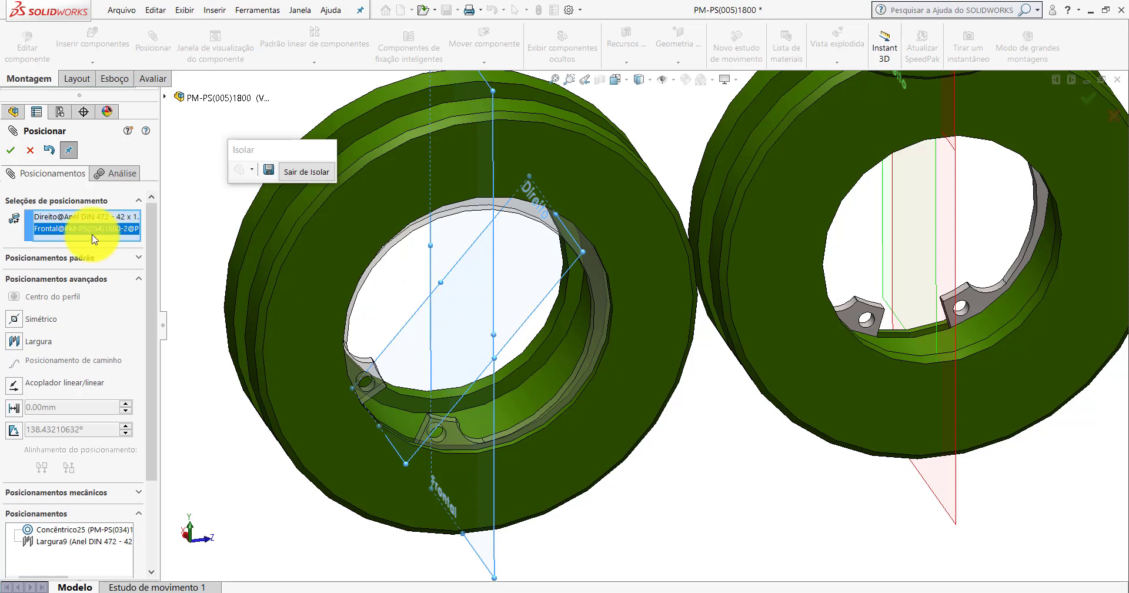
{"action": "left_click", "coordinate": [75, 260]}
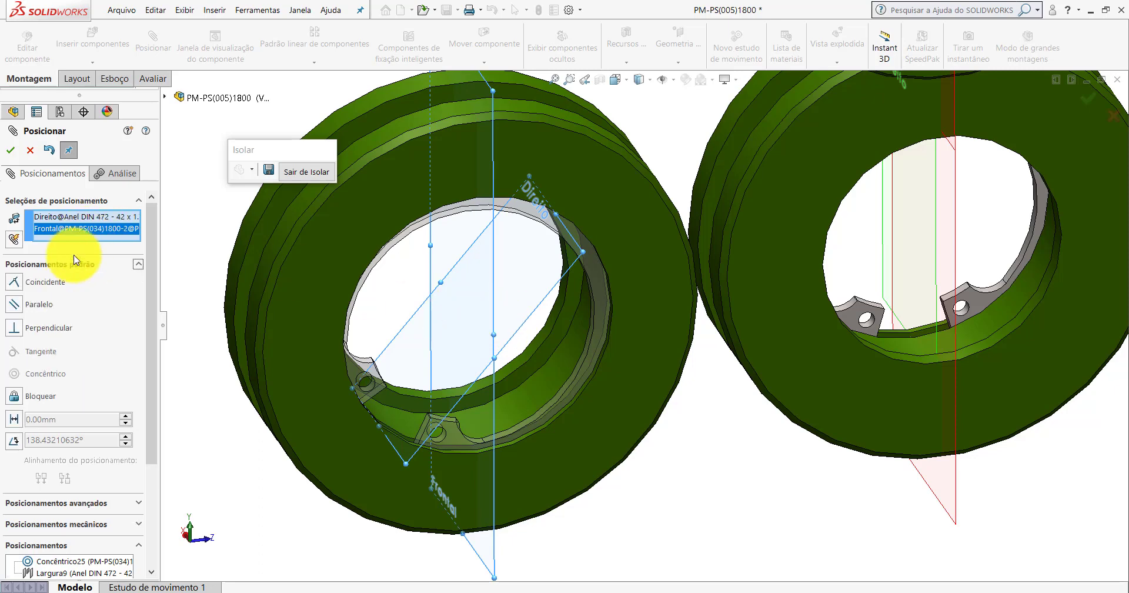
{"action": "left_click", "coordinate": [15, 284]}
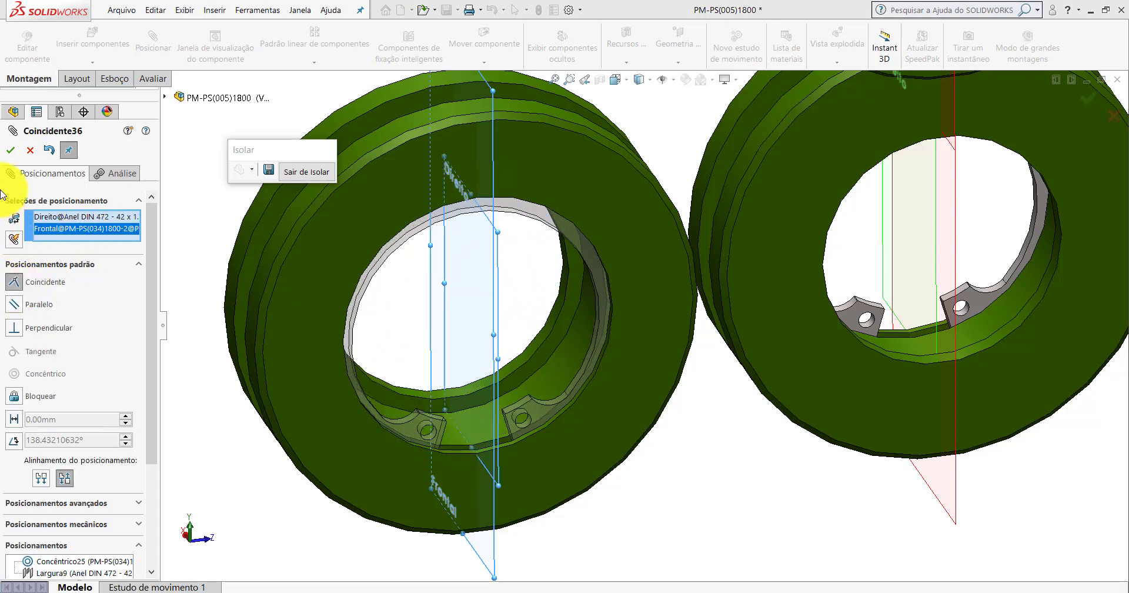
{"action": "left_click", "coordinate": [12, 150]}
{"action": "left_click", "coordinate": [31, 150]}
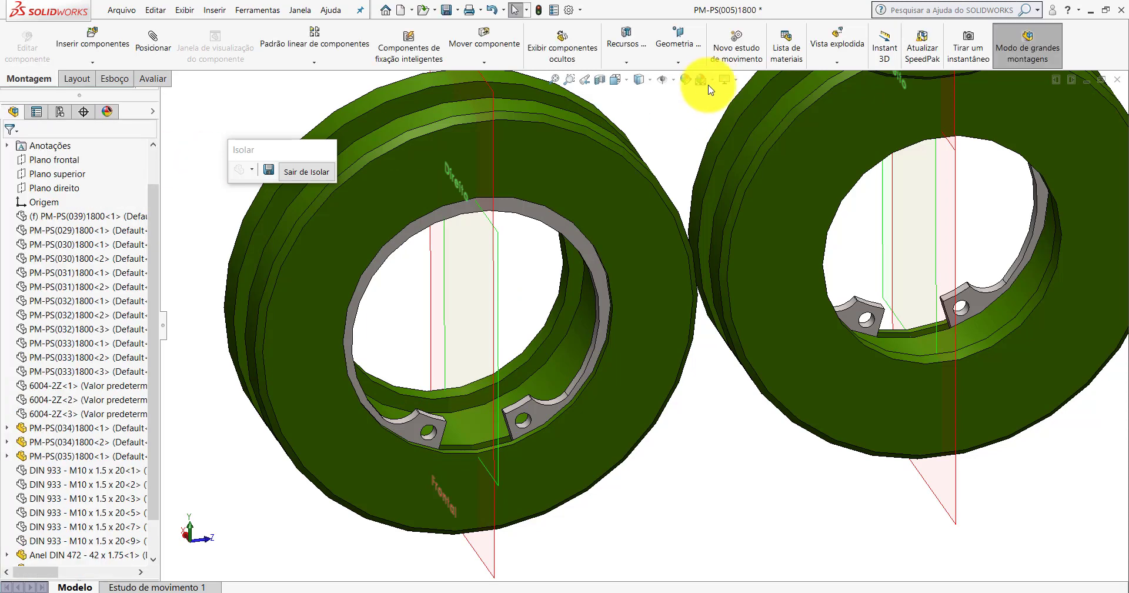
Hide the planes, return to isometric view and show all assembly components again.
{"action": "left_click", "coordinate": [662, 80]}
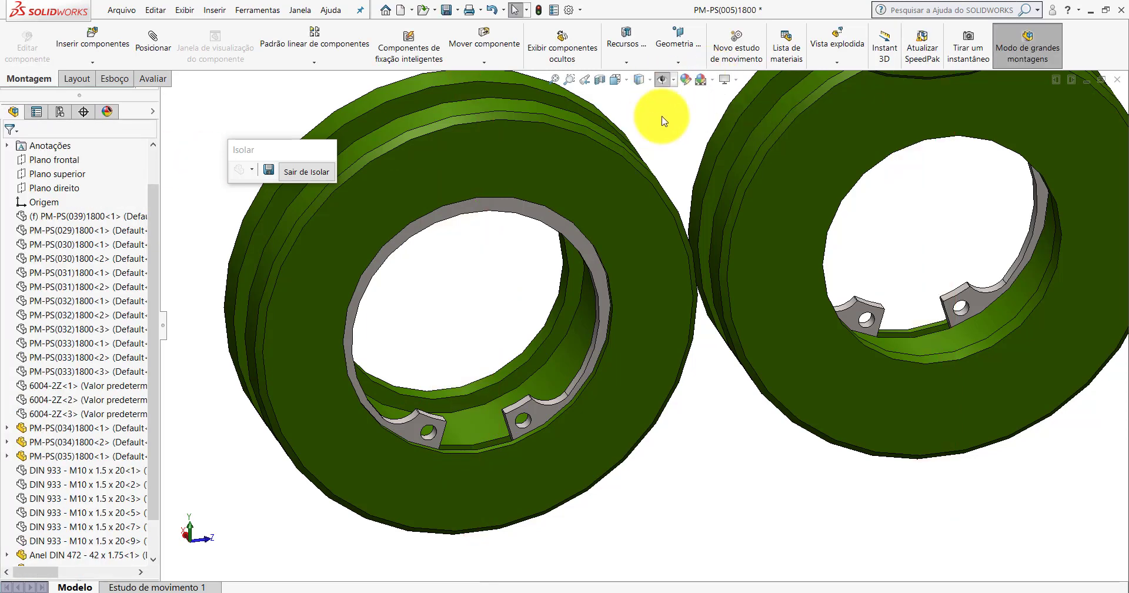
{"action": "left_click", "coordinate": [627, 82]}
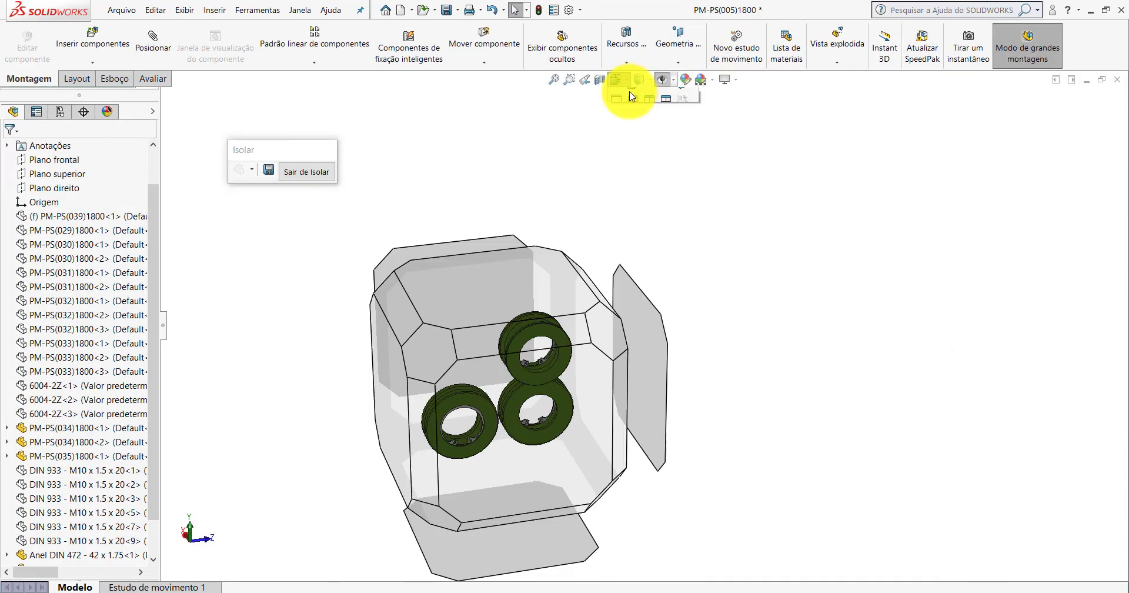
{"action": "left_click", "coordinate": [683, 107]}
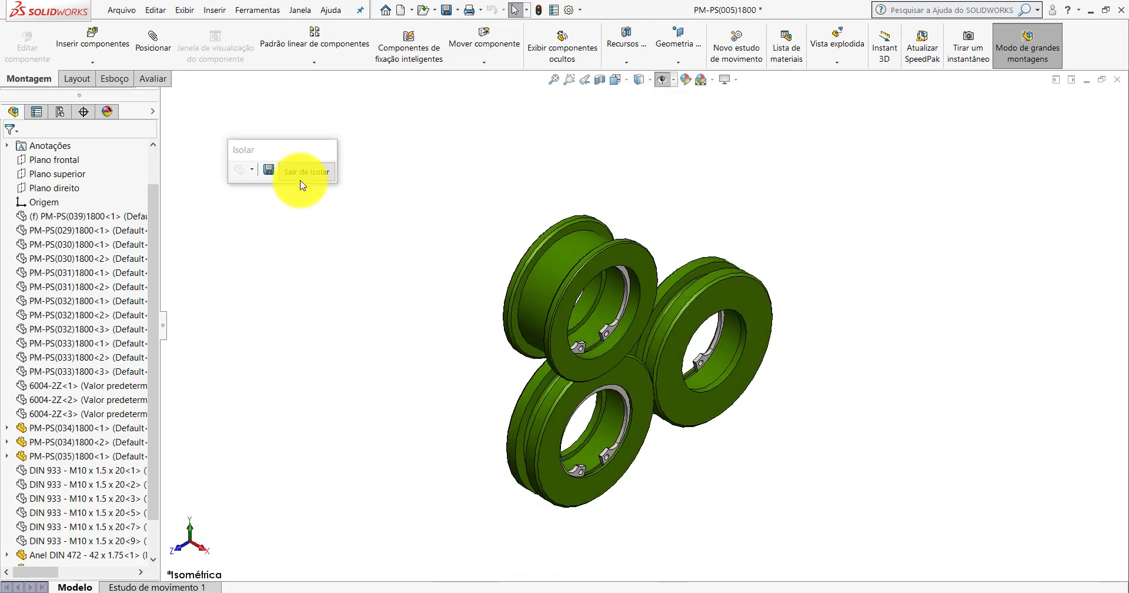
{"action": "left_click", "coordinate": [299, 172]}
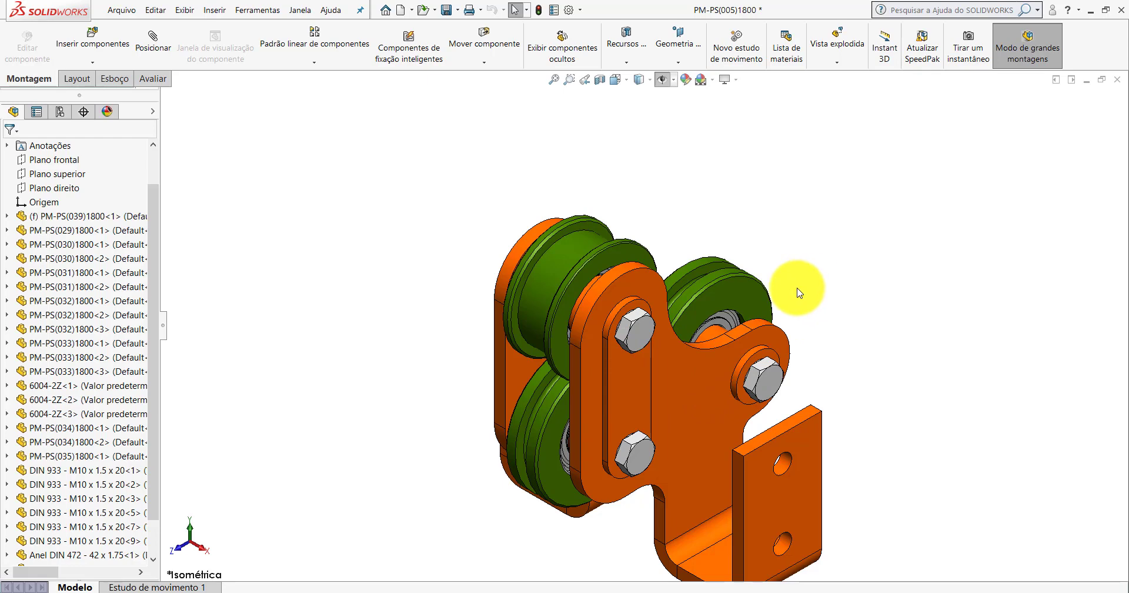
Cut the assembly with a section view offset -34.00 mm from the side plate face.
{"action": "scroll", "coordinate": [631, 360], "scroll_direction": "down", "scroll_amount": 2}
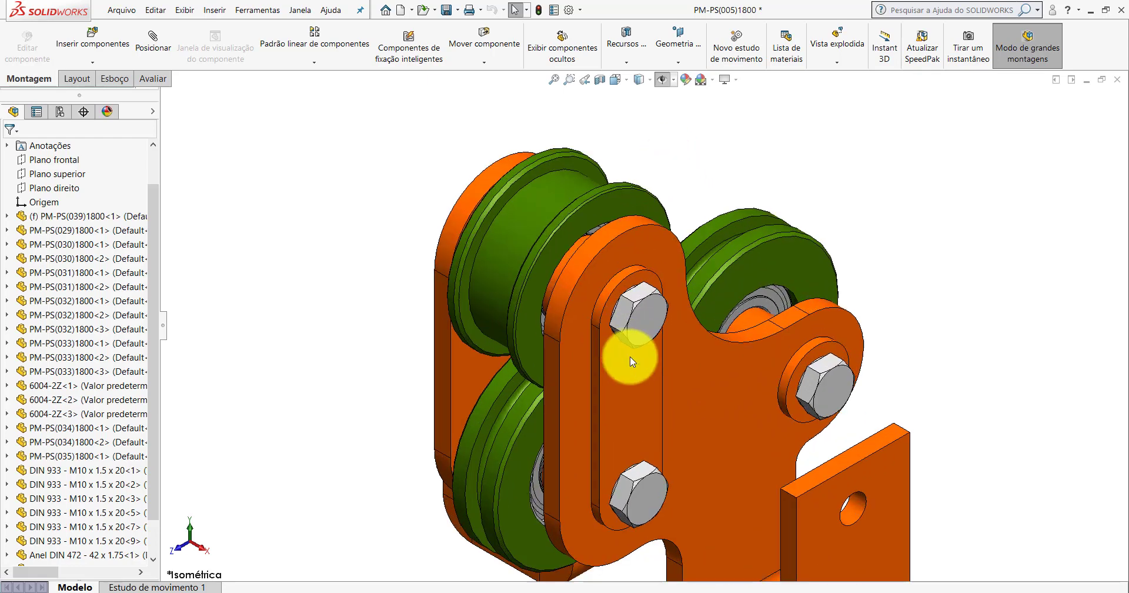
{"action": "left_click", "coordinate": [552, 348]}
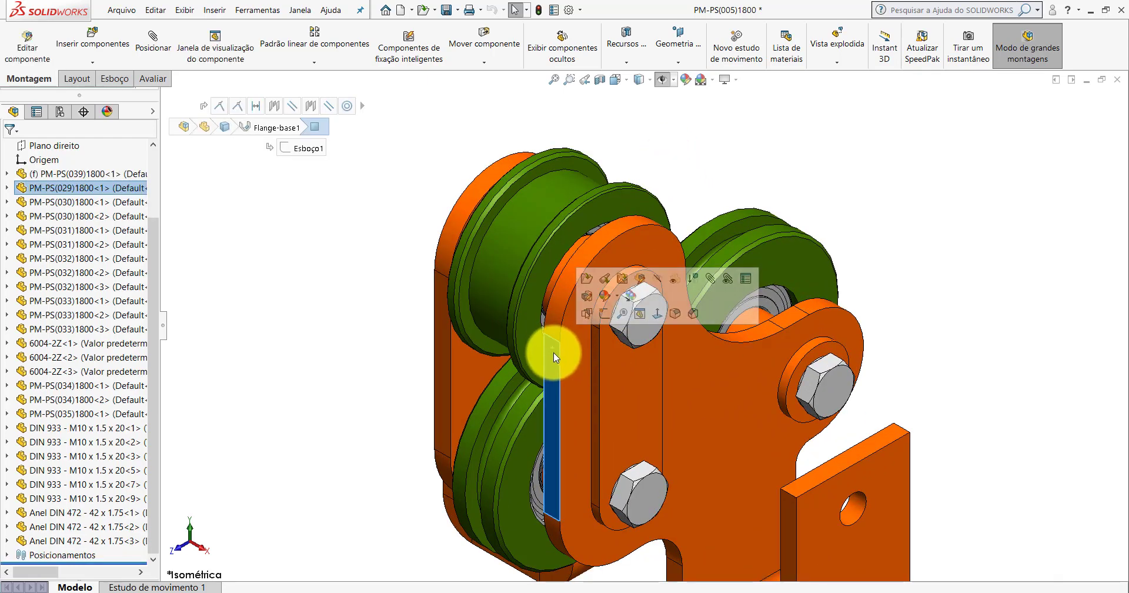
{"action": "left_click", "coordinate": [599, 80]}
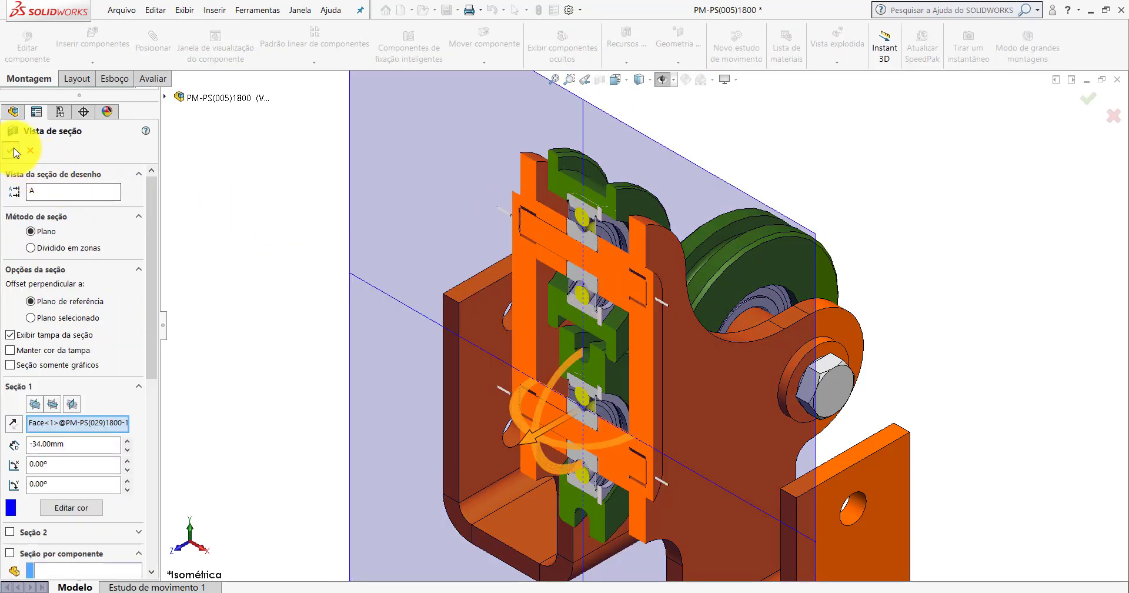
{"action": "left_click", "coordinate": [14, 153]}
{"action": "scroll", "coordinate": [599, 244], "scroll_direction": "down", "scroll_amount": 3}
Rotate the sectioned assembly and try dragging the pulley to confirm it is fully fixed.
{"action": "scroll", "coordinate": [570, 241], "scroll_direction": "down", "scroll_amount": 5}
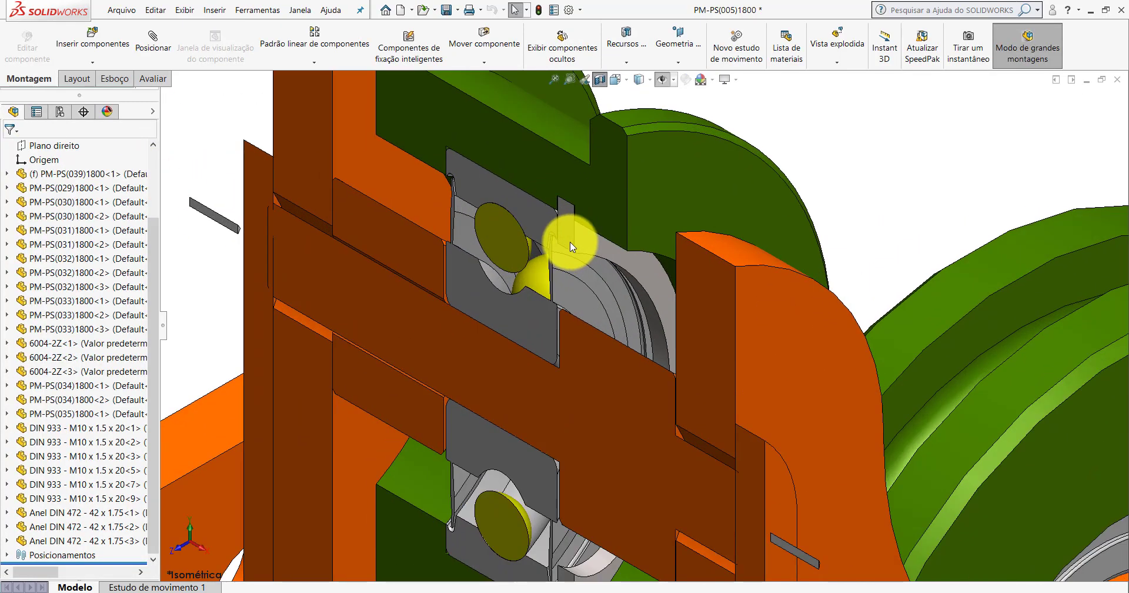
{"action": "mouse_move", "coordinate": [570, 242]}
{"action": "middle_mouse_down"}
{"action": "mouse_move", "coordinate": [598, 139]}
{"action": "mouse_move", "coordinate": [617, 138]}
{"action": "mouse_move", "coordinate": [598, 181]}
{"action": "mouse_move", "coordinate": [597, 253]}
{"action": "middle_mouse_up"}
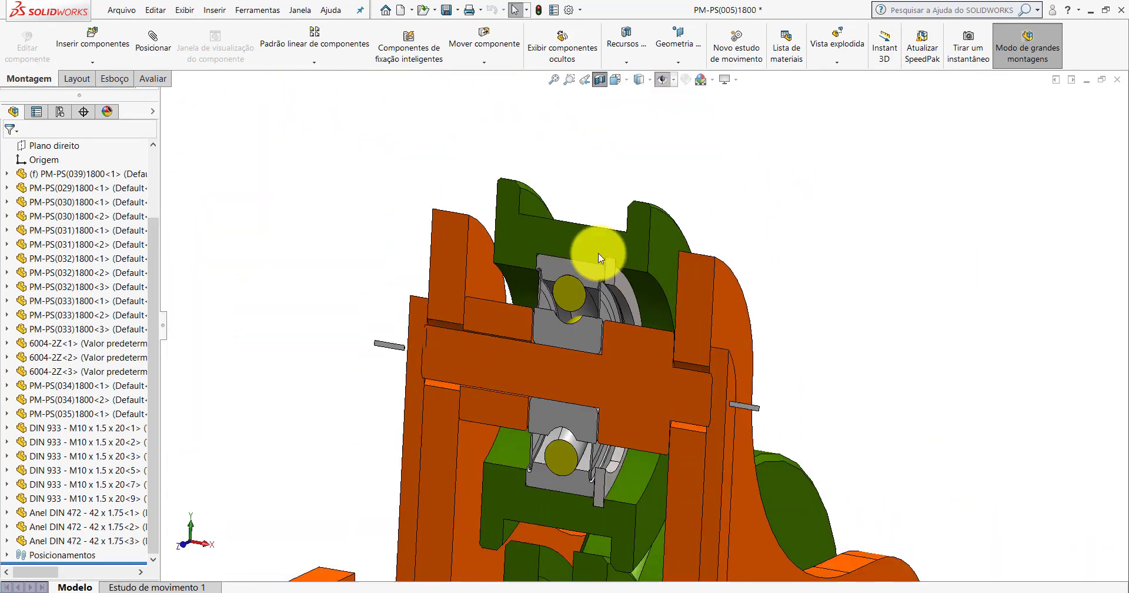
{"action": "scroll", "coordinate": [598, 257], "scroll_direction": "down", "scroll_amount": 3}
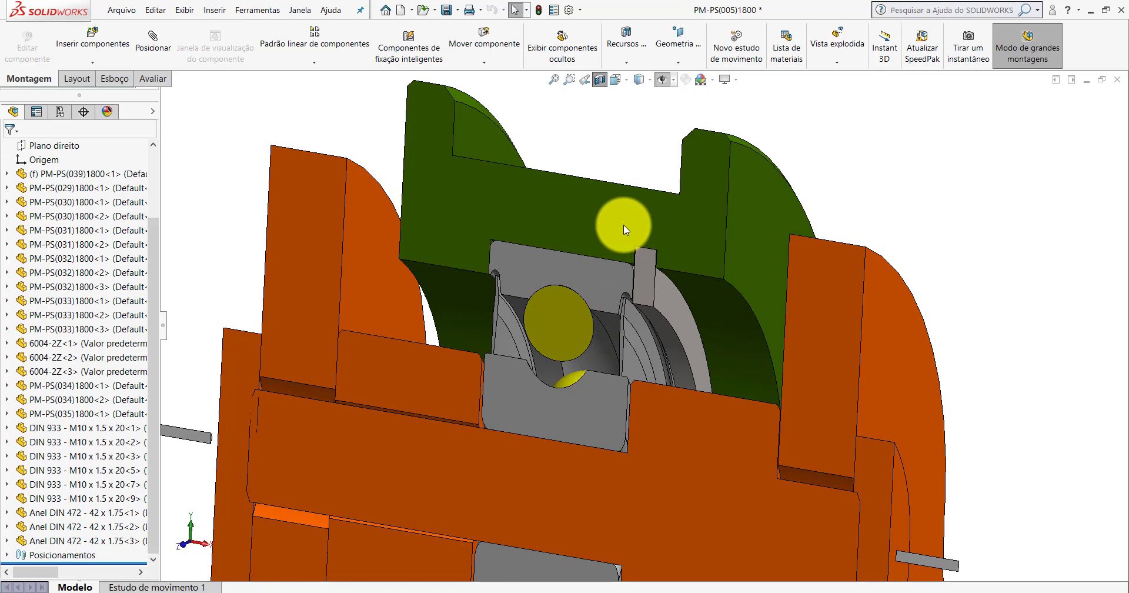
{"action": "left_click_drag", "start_coordinate": [624, 225], "coordinate": [496, 200]}
{"action": "left_click", "coordinate": [584, 150]}
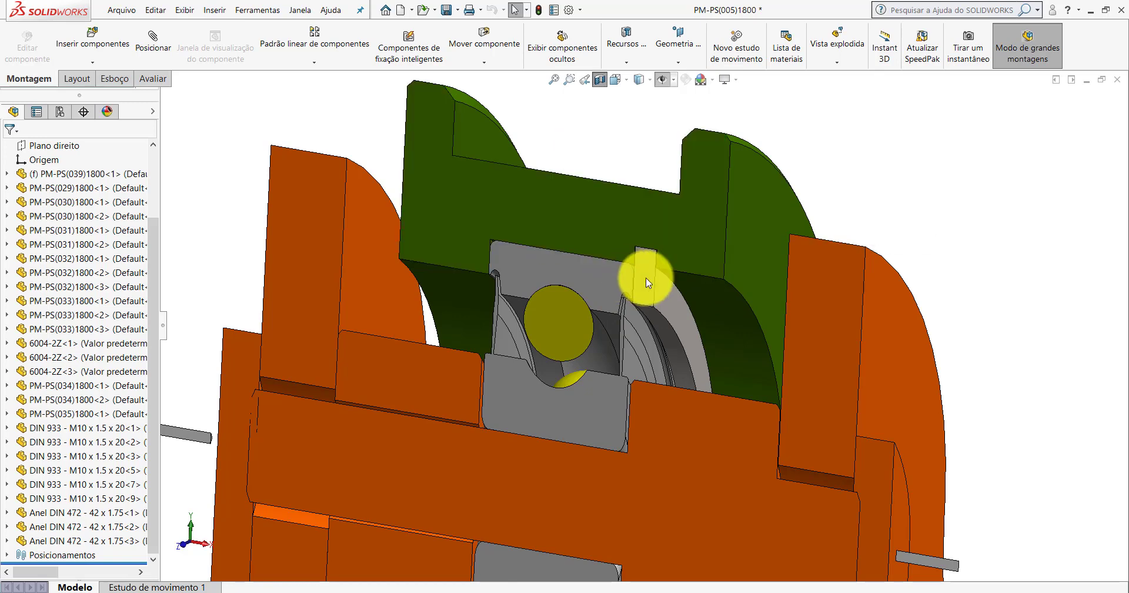
{"action": "scroll", "coordinate": [670, 323], "scroll_direction": "up", "scroll_amount": 3}
{"action": "scroll", "coordinate": [592, 290], "scroll_direction": "down", "scroll_amount": 4}
{"action": "scroll", "coordinate": [625, 344], "scroll_direction": "up", "scroll_amount": 2}
{"action": "scroll", "coordinate": [634, 430], "scroll_direction": "up", "scroll_amount": 3}
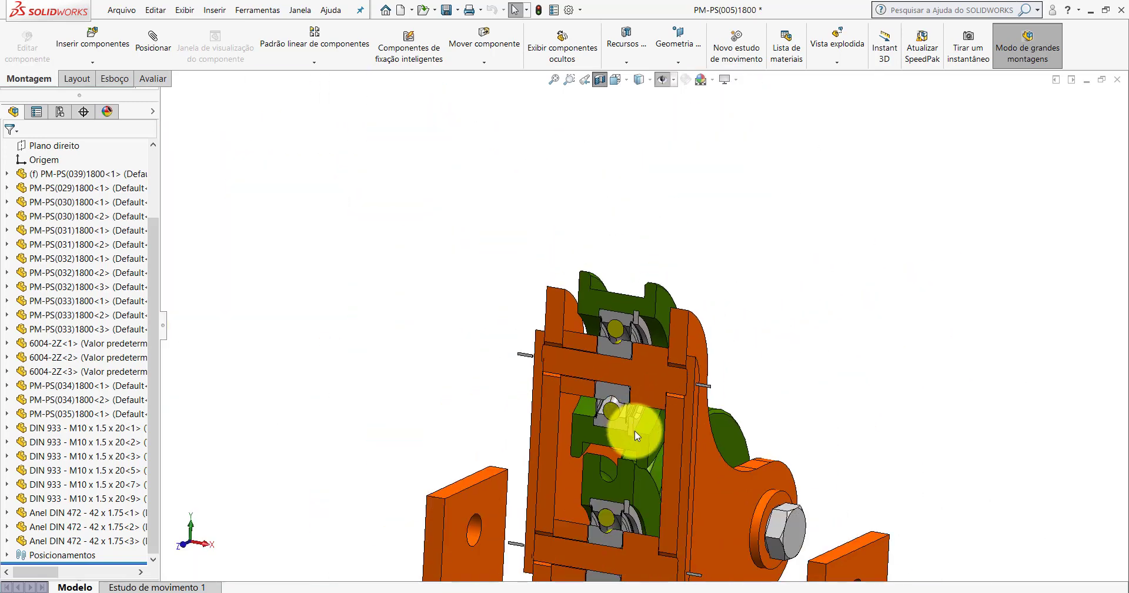
{"action": "scroll", "coordinate": [635, 410], "scroll_direction": "down", "scroll_amount": 4}
{"action": "scroll", "coordinate": [644, 377], "scroll_direction": "up", "scroll_amount": 1}
{"action": "scroll", "coordinate": [632, 456], "scroll_direction": "up", "scroll_amount": 2}
{"action": "scroll", "coordinate": [633, 457], "scroll_direction": "down", "scroll_amount": 2}
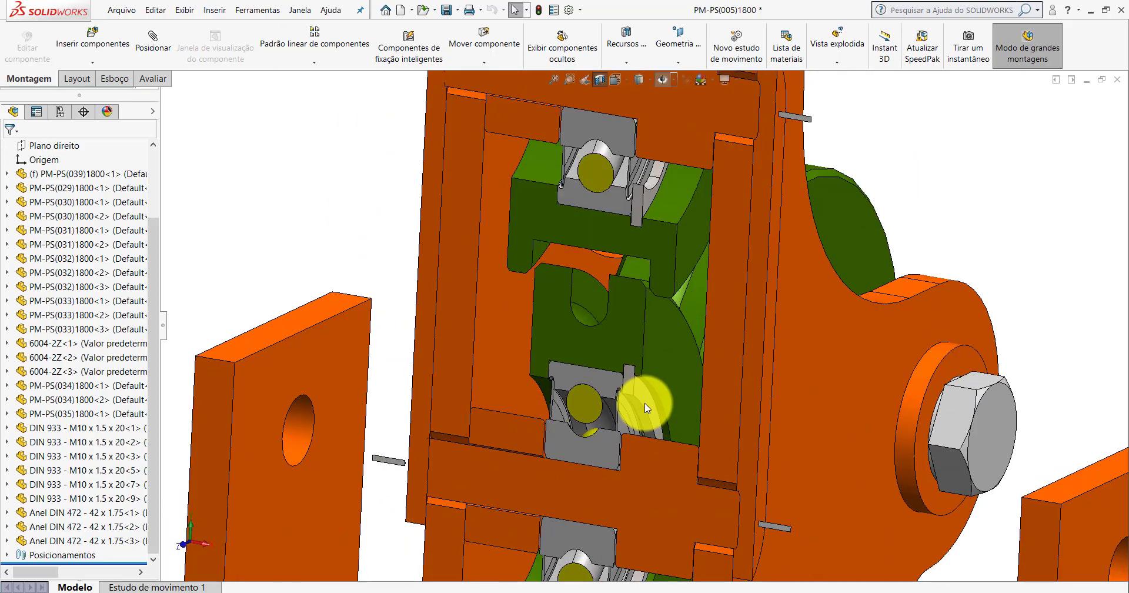
{"action": "scroll", "coordinate": [650, 403], "scroll_direction": "down", "scroll_amount": 2}
Inspect the lower bearing and rings from several angles and test the green pulley's constraints.
{"action": "mouse_move", "coordinate": [632, 366]}
{"action": "middle_mouse_down"}
{"action": "mouse_move", "coordinate": [686, 317]}
{"action": "mouse_move", "coordinate": [670, 331]}
{"action": "middle_mouse_up"}
{"action": "scroll", "coordinate": [670, 331], "scroll_direction": "up", "scroll_amount": 3}
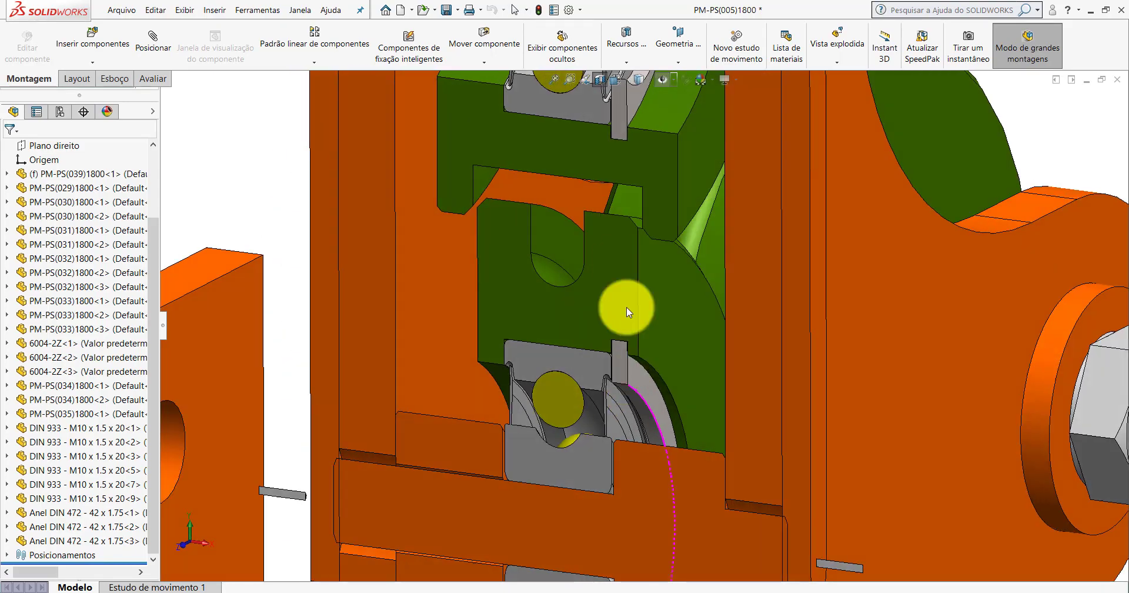
{"action": "middle_click_drag", "start_coordinate": [617, 307], "coordinate": [615, 181]}
{"action": "scroll", "coordinate": [639, 210], "scroll_direction": "down", "scroll_amount": 2}
{"action": "scroll", "coordinate": [642, 247], "scroll_direction": "down", "scroll_amount": 4}
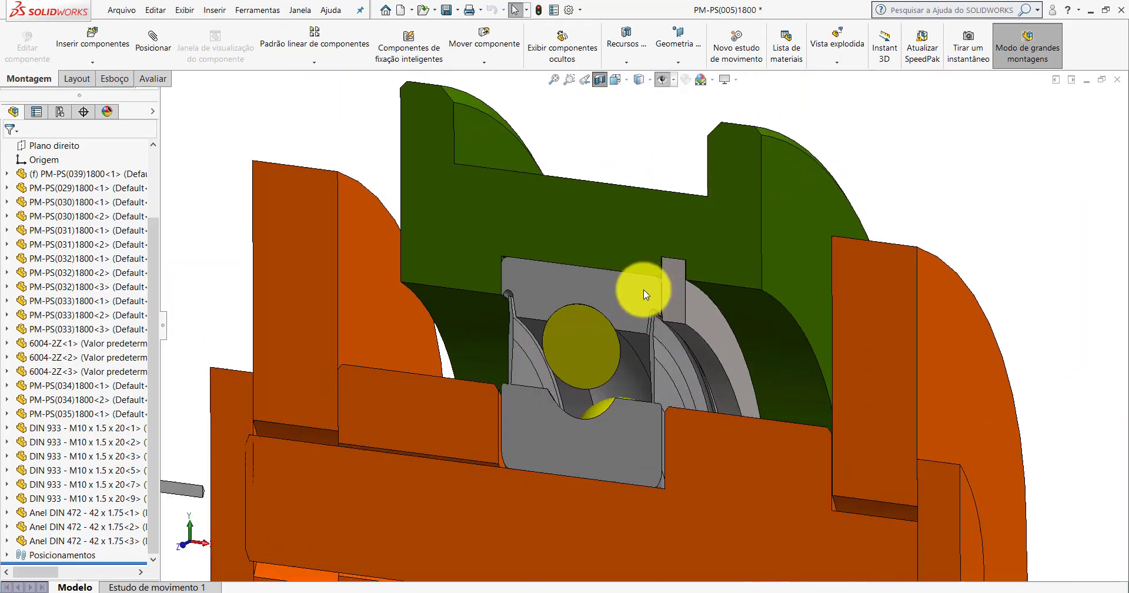
{"action": "left_click_drag", "start_coordinate": [716, 254], "coordinate": [699, 255]}
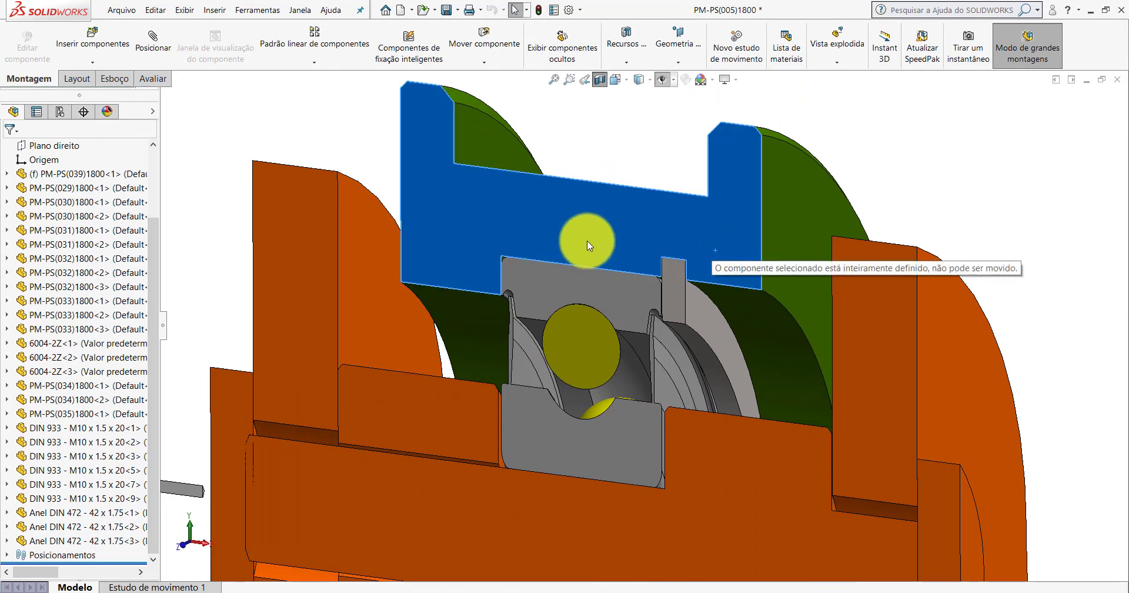
{"action": "left_click", "coordinate": [586, 156]}
{"action": "scroll", "coordinate": [644, 259], "scroll_direction": "up", "scroll_amount": 3}
{"action": "mouse_move", "coordinate": [644, 258]}
{"action": "middle_mouse_down"}
{"action": "mouse_move", "coordinate": [665, 350]}
{"action": "mouse_move", "coordinate": [629, 283]}
{"action": "middle_mouse_up"}
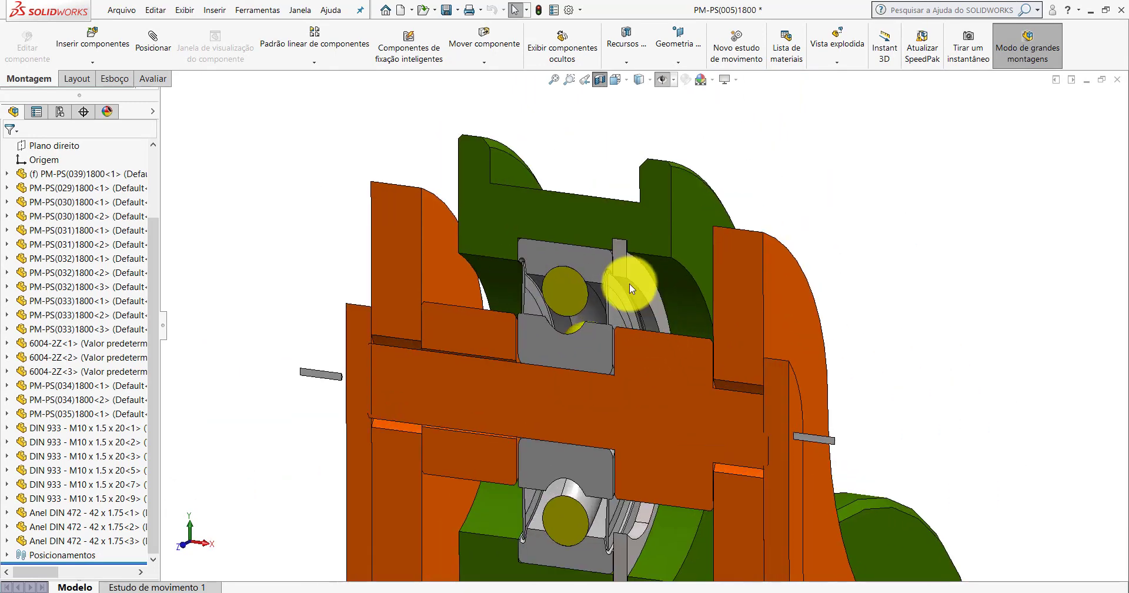
{"action": "scroll", "coordinate": [629, 283], "scroll_direction": "down", "scroll_amount": 3}
{"action": "scroll", "coordinate": [629, 283], "scroll_direction": "up", "scroll_amount": 2}
{"action": "scroll", "coordinate": [625, 303], "scroll_direction": "up", "scroll_amount": 2}
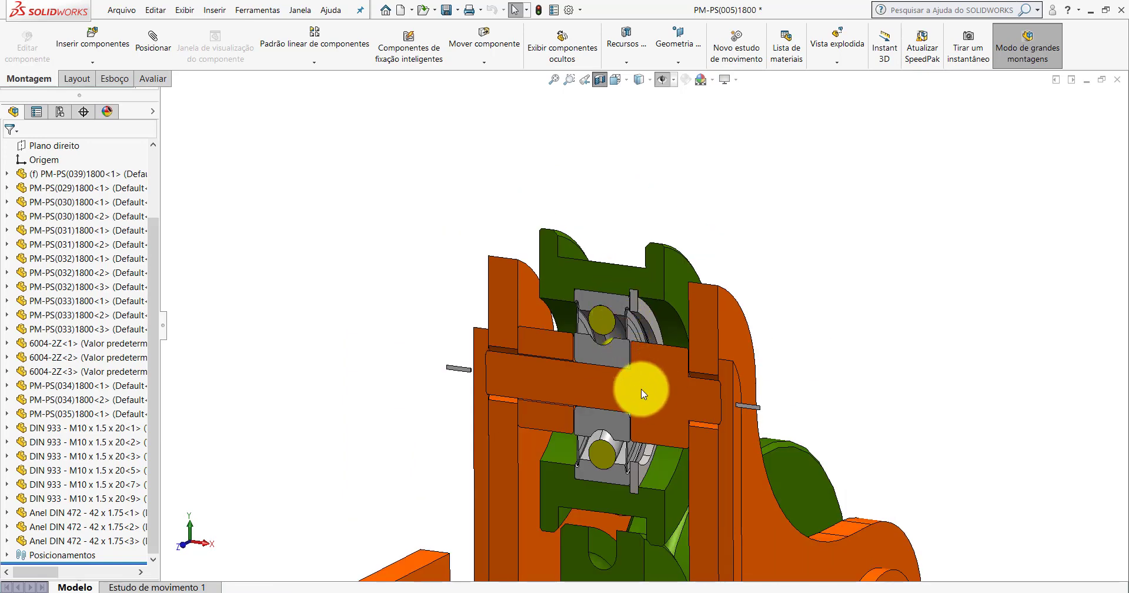
{"action": "scroll", "coordinate": [640, 303], "scroll_direction": "down", "scroll_amount": 2}
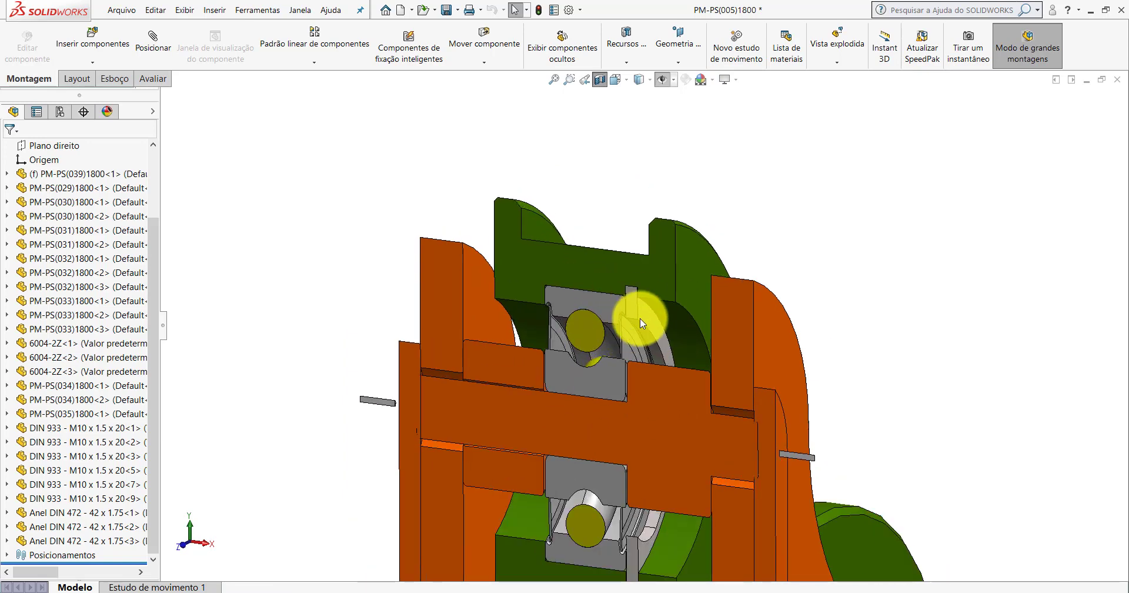
{"action": "scroll", "coordinate": [641, 538], "scroll_direction": "up", "scroll_amount": 3}
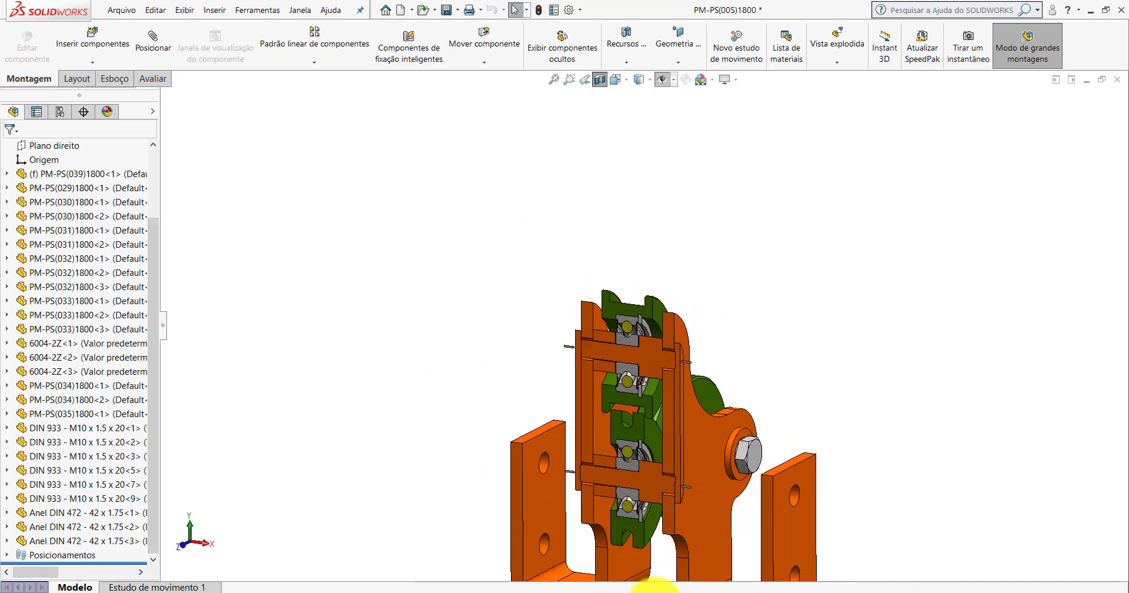
{"action": "scroll", "coordinate": [644, 482], "scroll_direction": "down", "scroll_amount": 1}
{"action": "scroll", "coordinate": [645, 513], "scroll_direction": "down", "scroll_amount": 1}
{"action": "scroll", "coordinate": [646, 513], "scroll_direction": "down", "scroll_amount": 3}
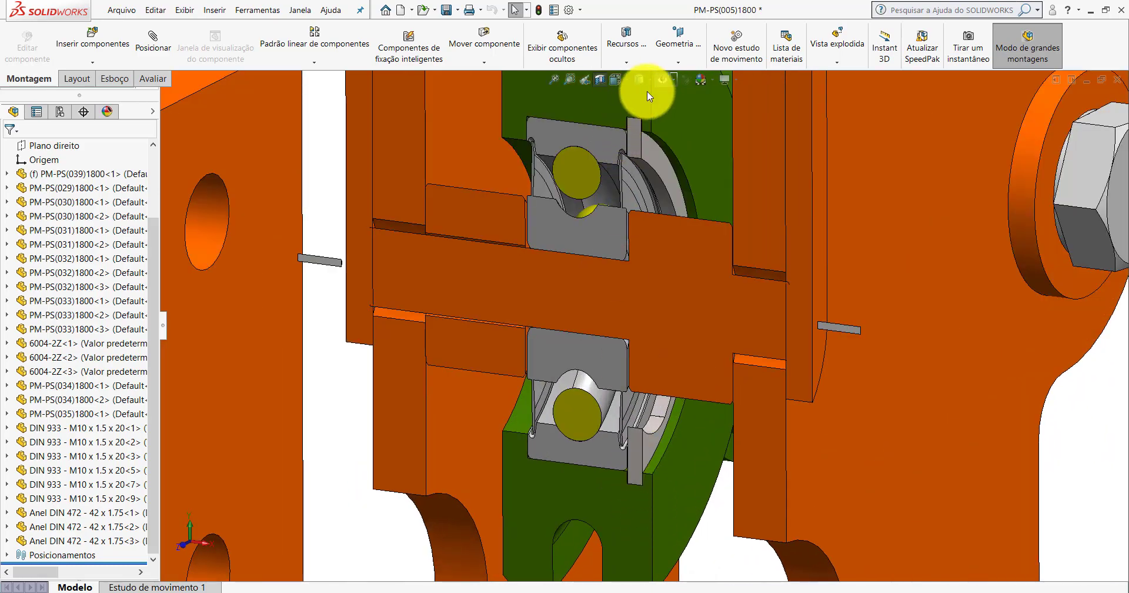
{"action": "middle_click_drag", "start_coordinate": [599, 83], "coordinate": [668, 286]}
{"action": "scroll", "coordinate": [629, 398], "scroll_direction": "up", "scroll_amount": 5}
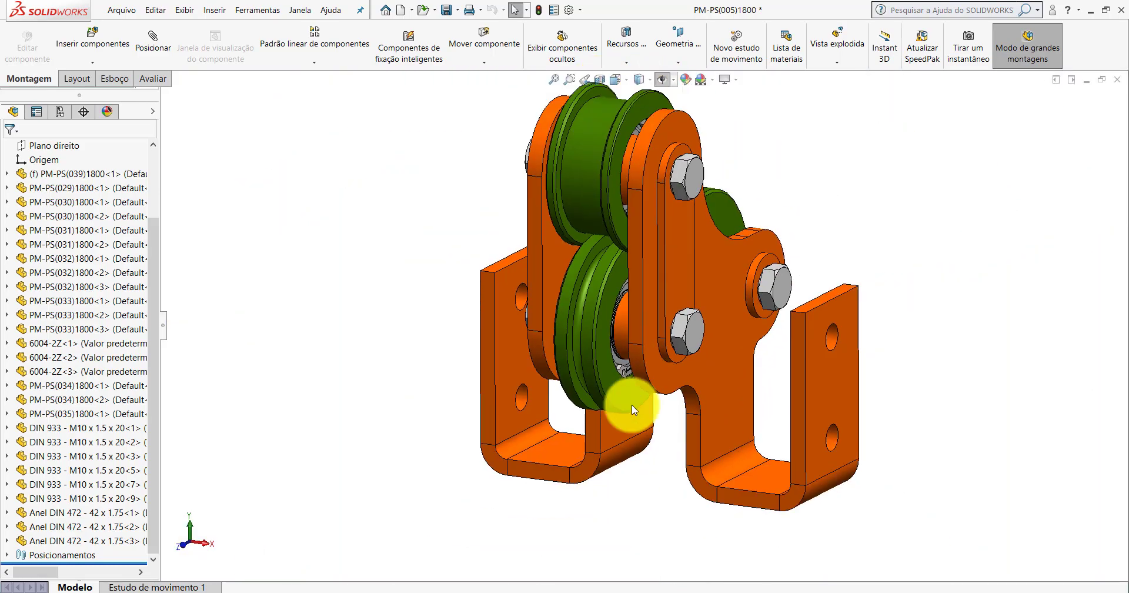
{"action": "scroll", "coordinate": [617, 323], "scroll_direction": "down", "scroll_amount": 4}
{"action": "scroll", "coordinate": [606, 240], "scroll_direction": "down", "scroll_amount": 2}
{"action": "mouse_move", "coordinate": [606, 240]}
{"action": "middle_mouse_down"}
{"action": "mouse_move", "coordinate": [598, 227]}
{"action": "mouse_move", "coordinate": [619, 264]}
{"action": "mouse_move", "coordinate": [413, 274]}
{"action": "mouse_move", "coordinate": [440, 260]}
{"action": "middle_mouse_up"}
{"action": "scroll", "coordinate": [627, 231], "scroll_direction": "up", "scroll_amount": 3}
{"action": "scroll", "coordinate": [610, 238], "scroll_direction": "up", "scroll_amount": 3}
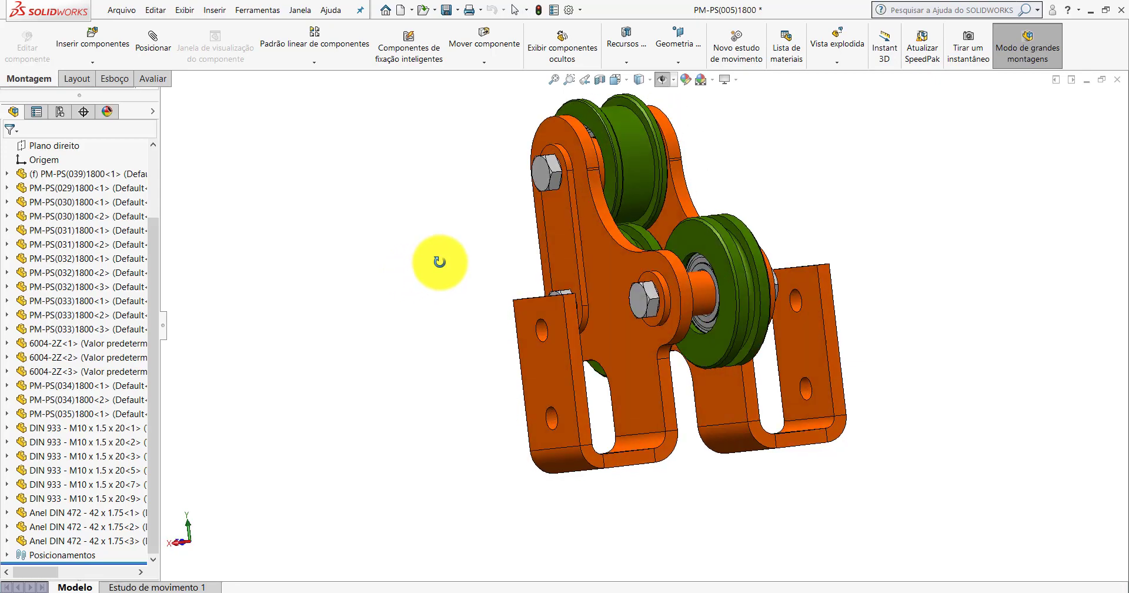
{"action": "scroll", "coordinate": [687, 265], "scroll_direction": "down", "scroll_amount": 3}
{"action": "scroll", "coordinate": [699, 271], "scroll_direction": "down", "scroll_amount": 2}
{"action": "mouse_move", "coordinate": [688, 254]}
{"action": "middle_mouse_down"}
{"action": "mouse_move", "coordinate": [645, 239]}
{"action": "mouse_move", "coordinate": [623, 254]}
{"action": "mouse_move", "coordinate": [685, 244]}
{"action": "mouse_move", "coordinate": [696, 262]}
{"action": "mouse_move", "coordinate": [662, 294]}
{"action": "mouse_move", "coordinate": [676, 332]}
{"action": "mouse_move", "coordinate": [668, 372]}
{"action": "mouse_move", "coordinate": [668, 232]}
{"action": "mouse_move", "coordinate": [650, 222]}
{"action": "mouse_move", "coordinate": [660, 204]}
{"action": "mouse_move", "coordinate": [638, 244]}
{"action": "middle_mouse_up"}
{"action": "scroll", "coordinate": [667, 232], "scroll_direction": "up", "scroll_amount": 3}
{"action": "scroll", "coordinate": [660, 272], "scroll_direction": "down", "scroll_amount": 3}
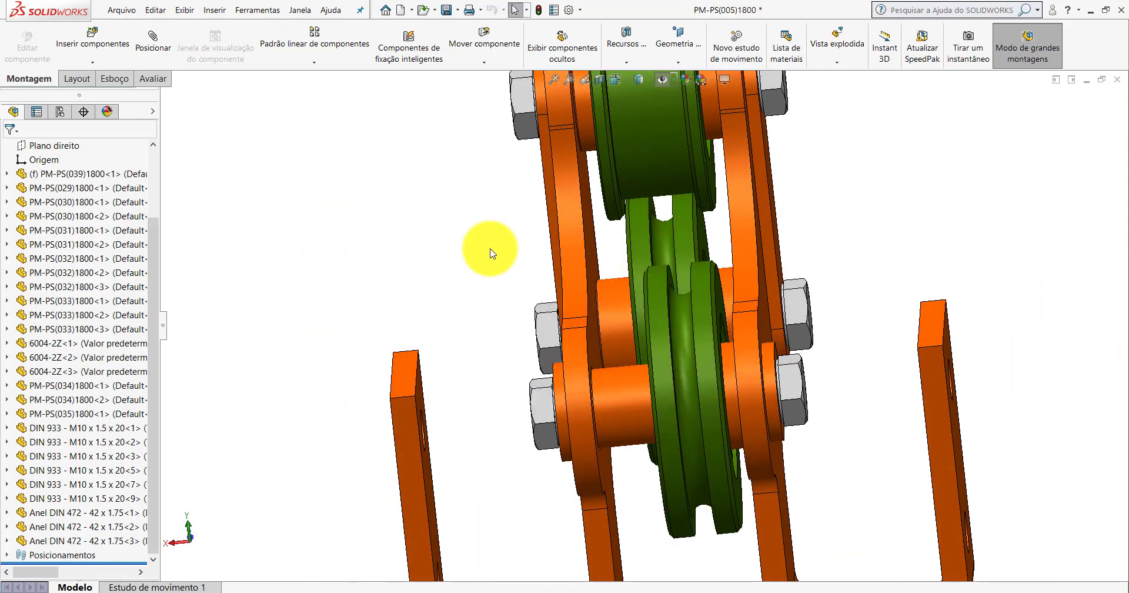
{"action": "mouse_move", "coordinate": [148, 288]}
{"action": "left_mouse_down"}
{"action": "mouse_move", "coordinate": [153, 202]}
{"action": "mouse_move", "coordinate": [148, 361]}
{"action": "left_mouse_up"}
{"action": "scroll", "coordinate": [638, 338], "scroll_direction": "up", "scroll_amount": 5}
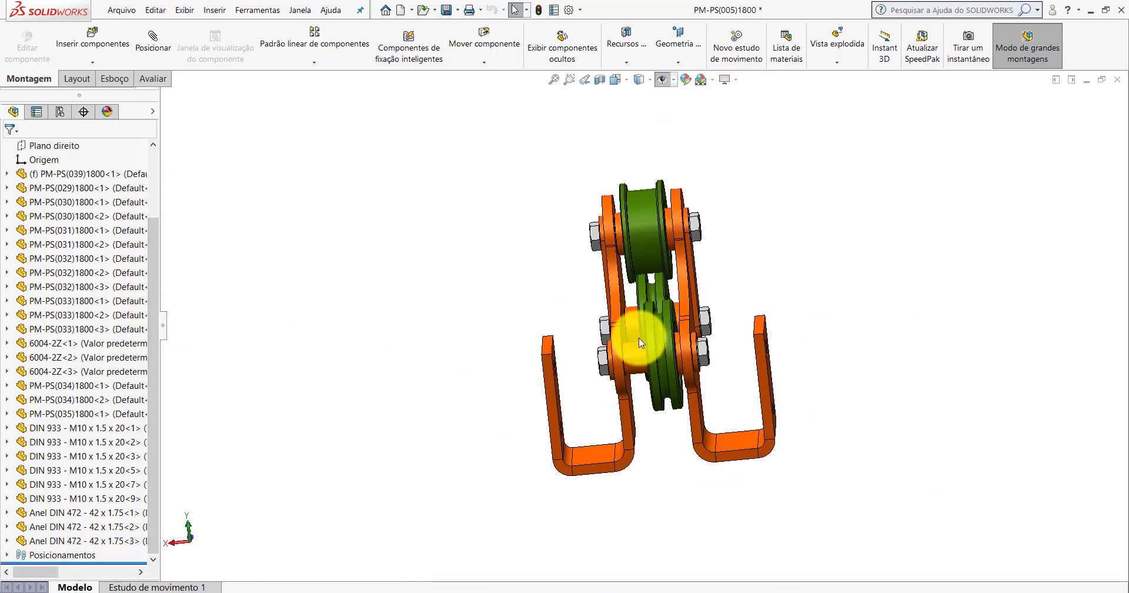
{"action": "scroll", "coordinate": [627, 320], "scroll_direction": "down", "scroll_amount": 3}
{"action": "left_click", "coordinate": [631, 318]}
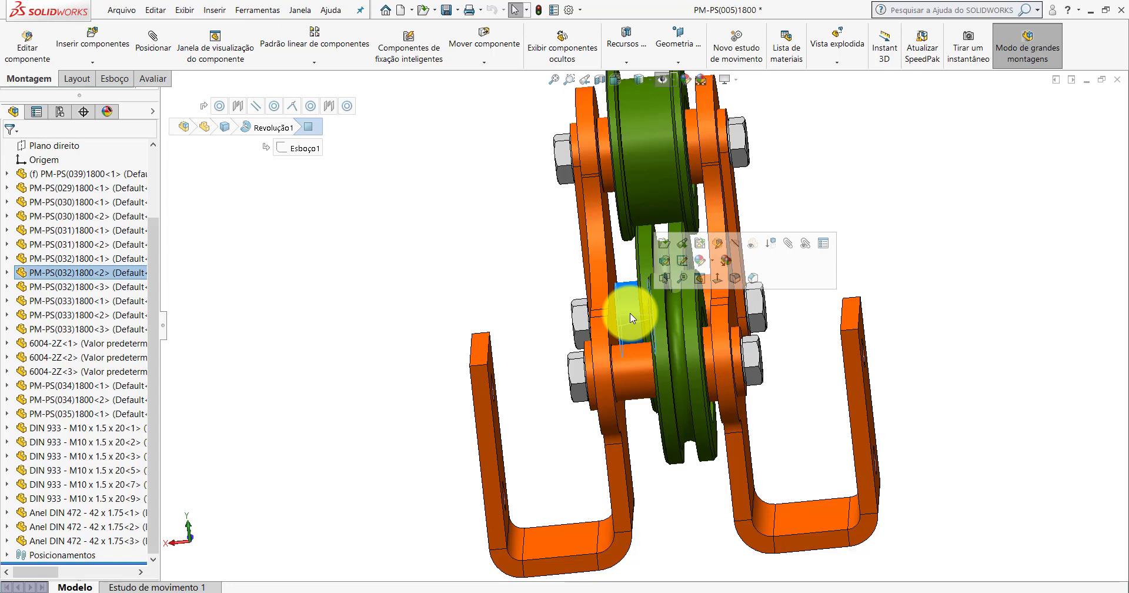
{"action": "left_click", "coordinate": [623, 353]}
{"action": "key", "text": "Tab"}
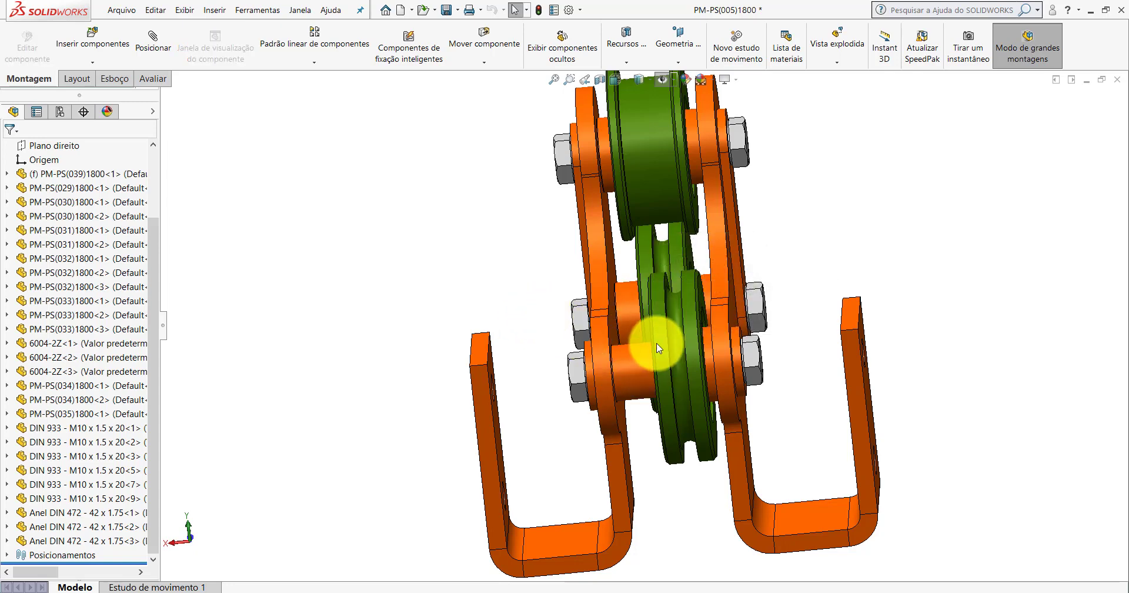
{"action": "left_click", "coordinate": [707, 346]}
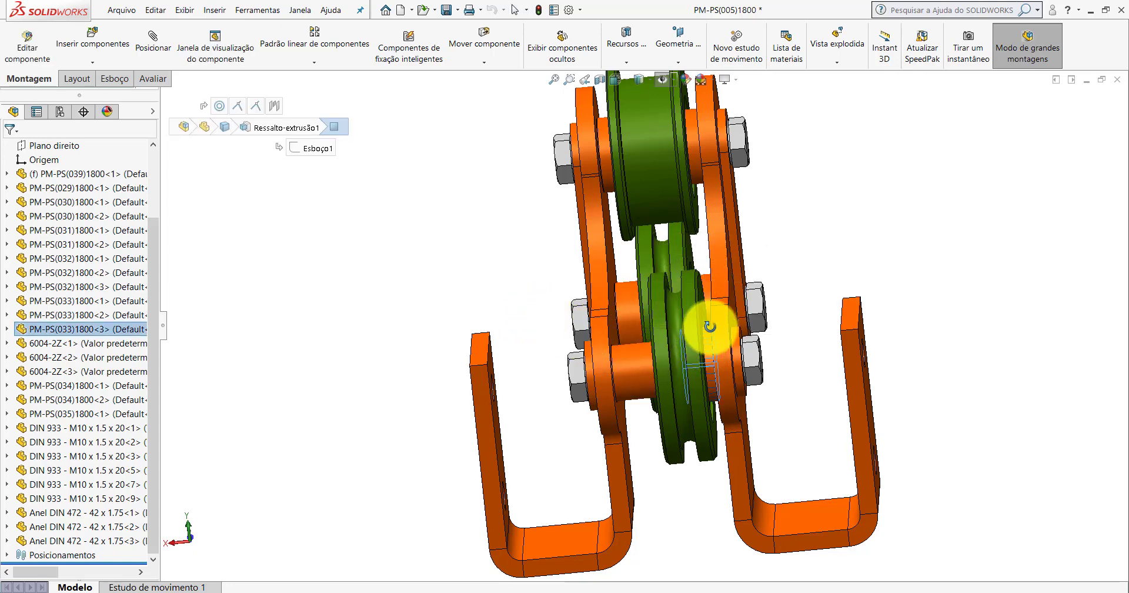
{"action": "mouse_move", "coordinate": [707, 345]}
{"action": "middle_mouse_down"}
{"action": "mouse_move", "coordinate": [713, 284]}
{"action": "mouse_move", "coordinate": [693, 323]}
{"action": "mouse_move", "coordinate": [713, 360]}
{"action": "middle_mouse_up"}
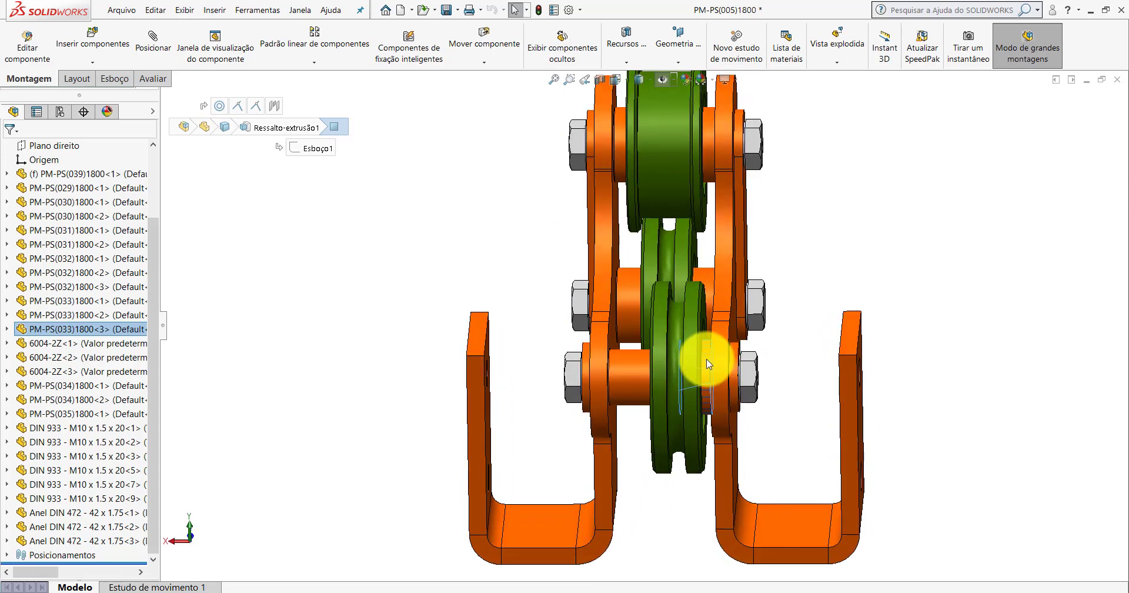
{"action": "scroll", "coordinate": [700, 369], "scroll_direction": "down", "scroll_amount": 3}
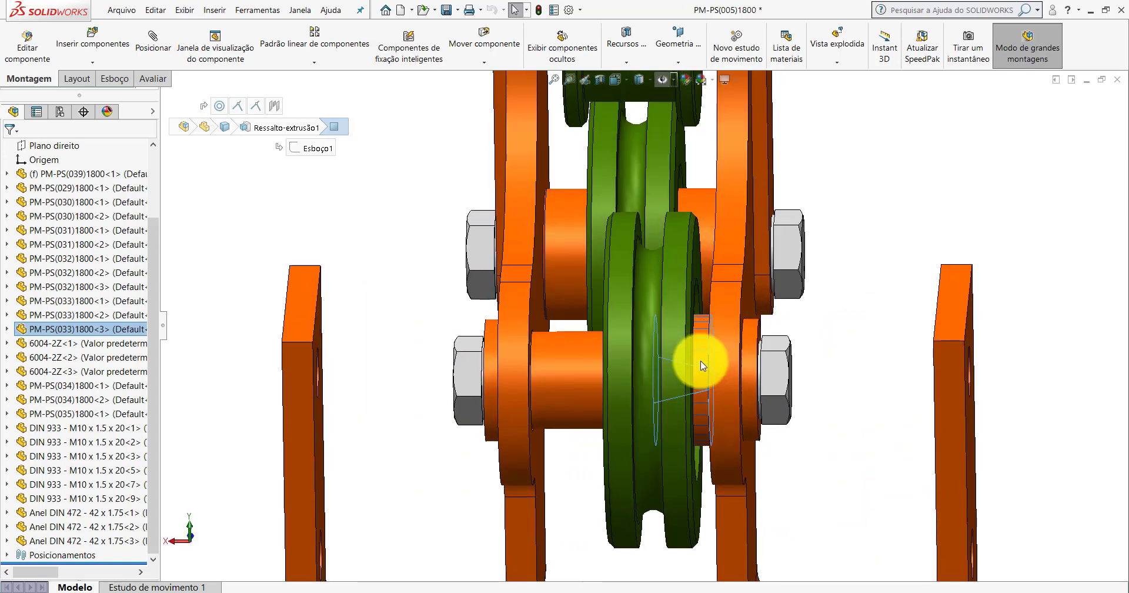
{"action": "left_click_drag", "start_coordinate": [591, 363], "coordinate": [806, 289]}
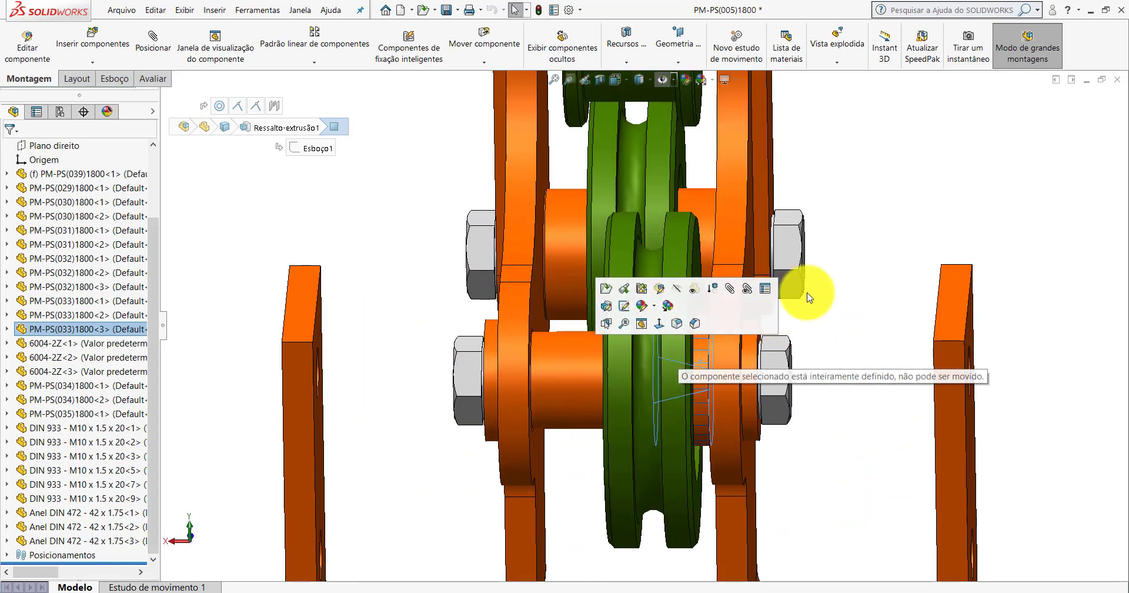
{"action": "scroll", "coordinate": [698, 335], "scroll_direction": "up", "scroll_amount": 3}
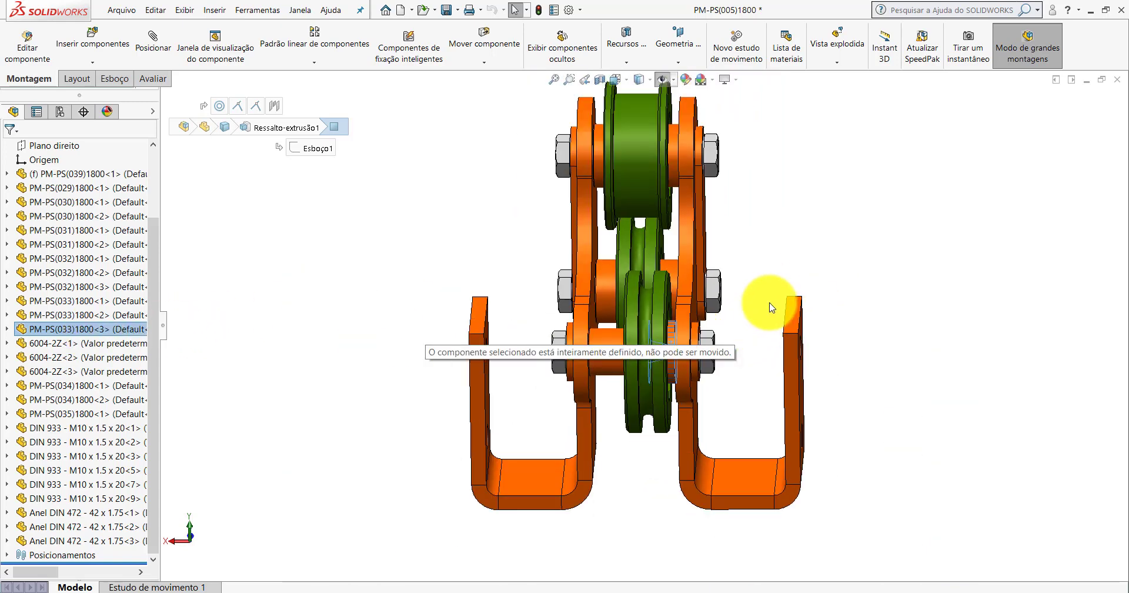
{"action": "scroll", "coordinate": [668, 345], "scroll_direction": "down", "scroll_amount": 4}
{"action": "middle_click_drag", "start_coordinate": [663, 333], "coordinate": [670, 327]}
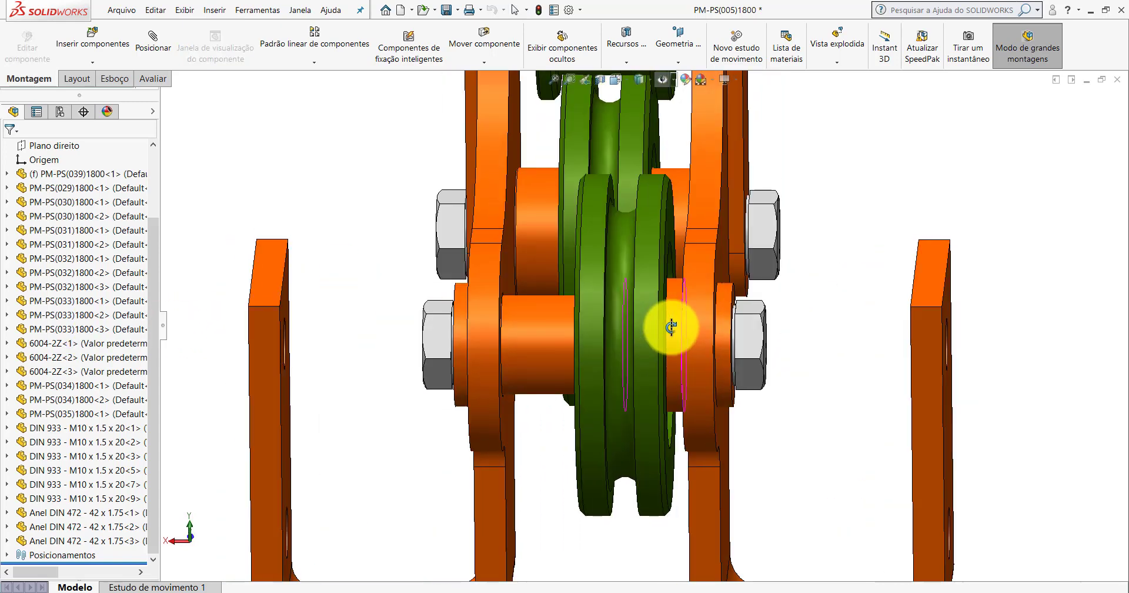
{"action": "left_click", "coordinate": [560, 322]}
{"action": "key", "text": "Escape"}
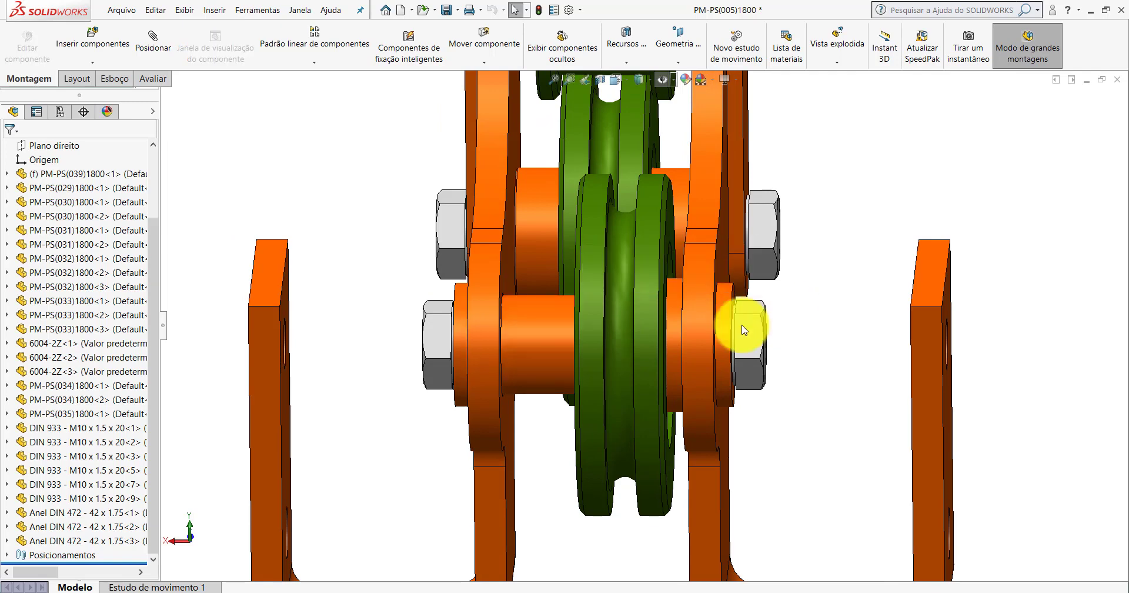
{"action": "scroll", "coordinate": [661, 327], "scroll_direction": "up", "scroll_amount": 2}
{"action": "scroll", "coordinate": [661, 324], "scroll_direction": "down", "scroll_amount": 2}
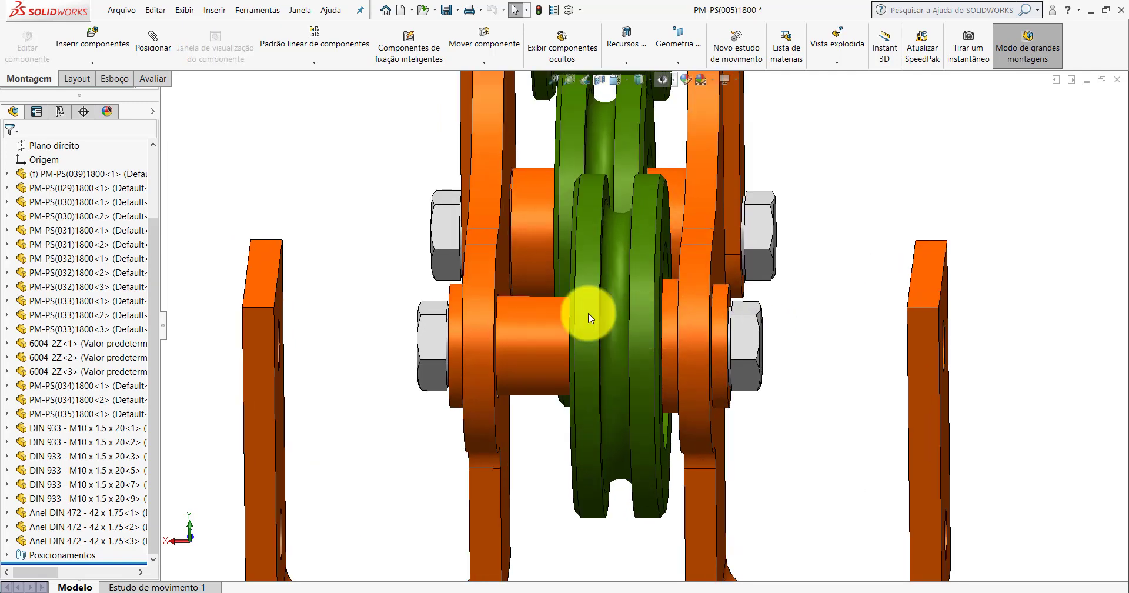
{"action": "left_click", "coordinate": [73, 316]}
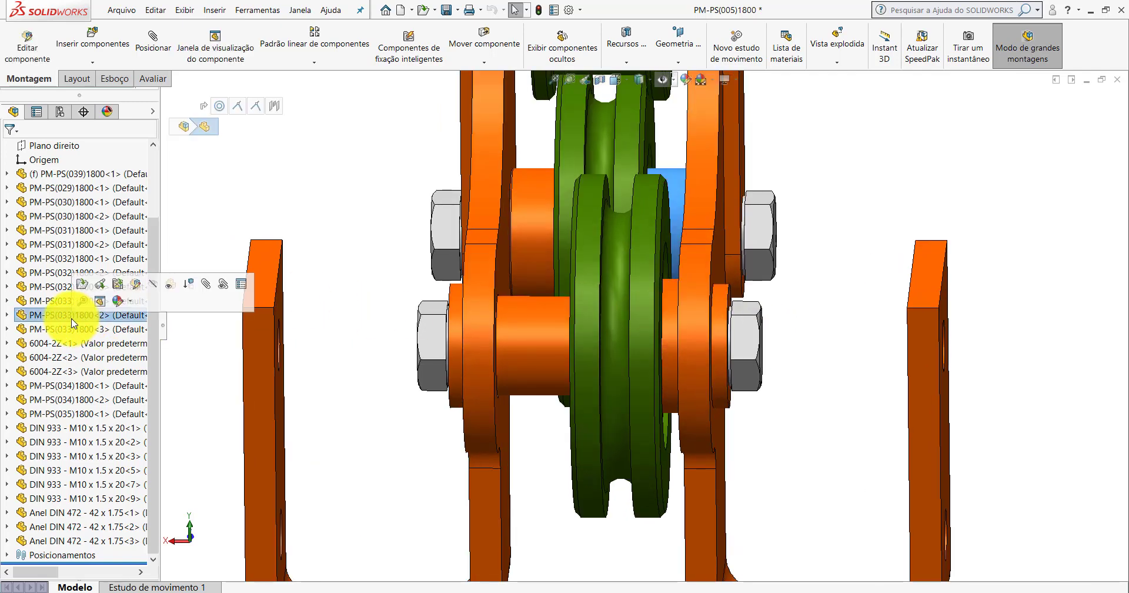
{"action": "left_click", "coordinate": [69, 329]}
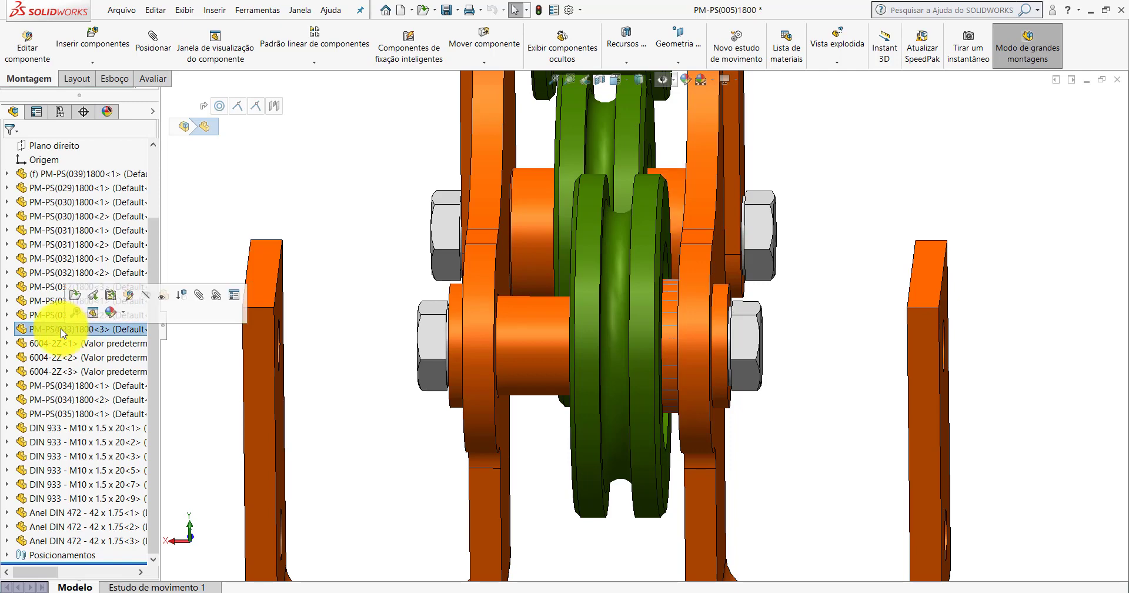
List the mates of PM-PS(033)1800<3> and inspect Concêntrico10 and Coincidente17.
{"action": "right_click", "coordinate": [109, 334]}
{"action": "left_click", "coordinate": [260, 224]}
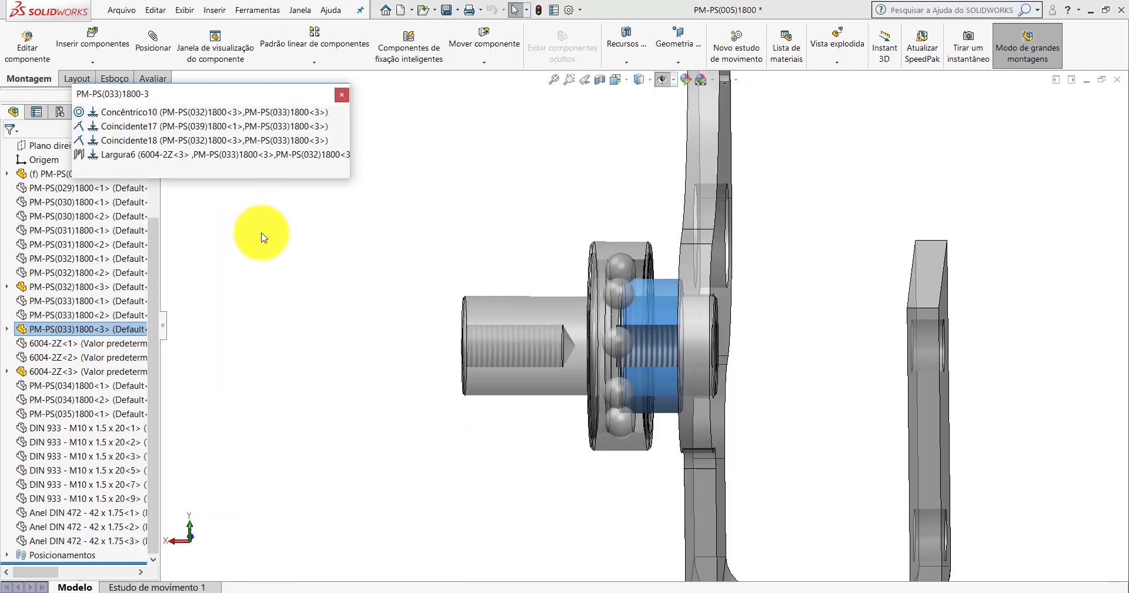
{"action": "left_click", "coordinate": [262, 113]}
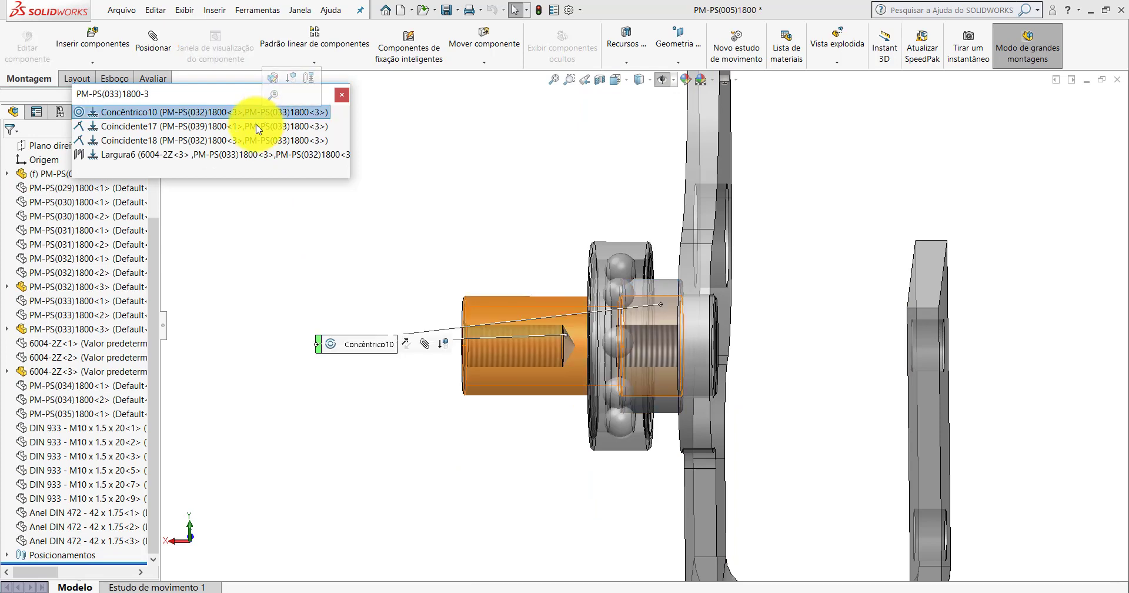
{"action": "left_click", "coordinate": [257, 126]}
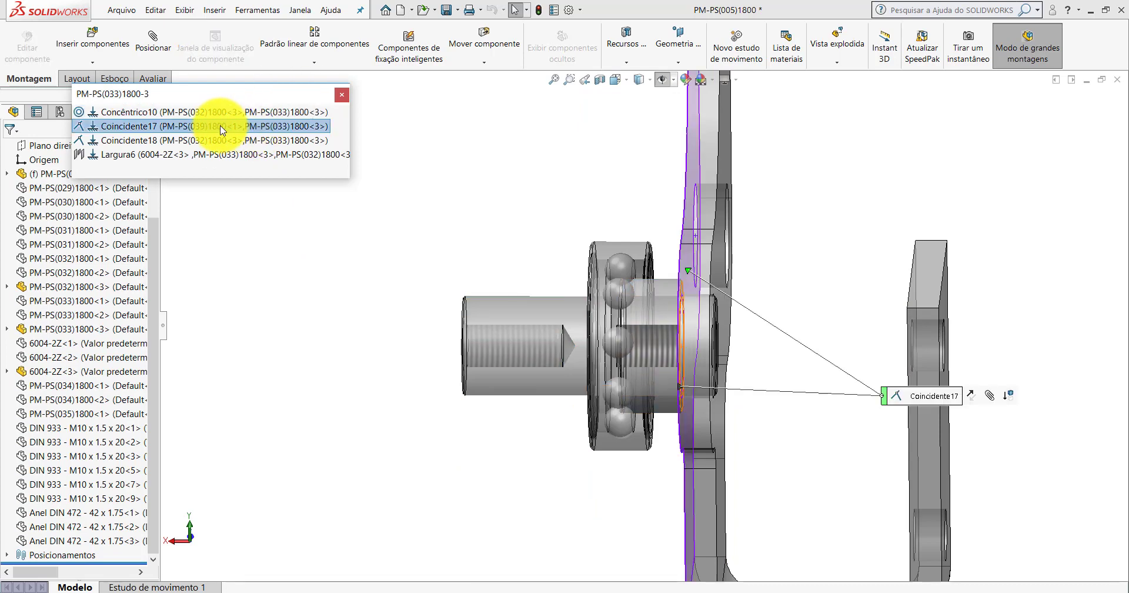
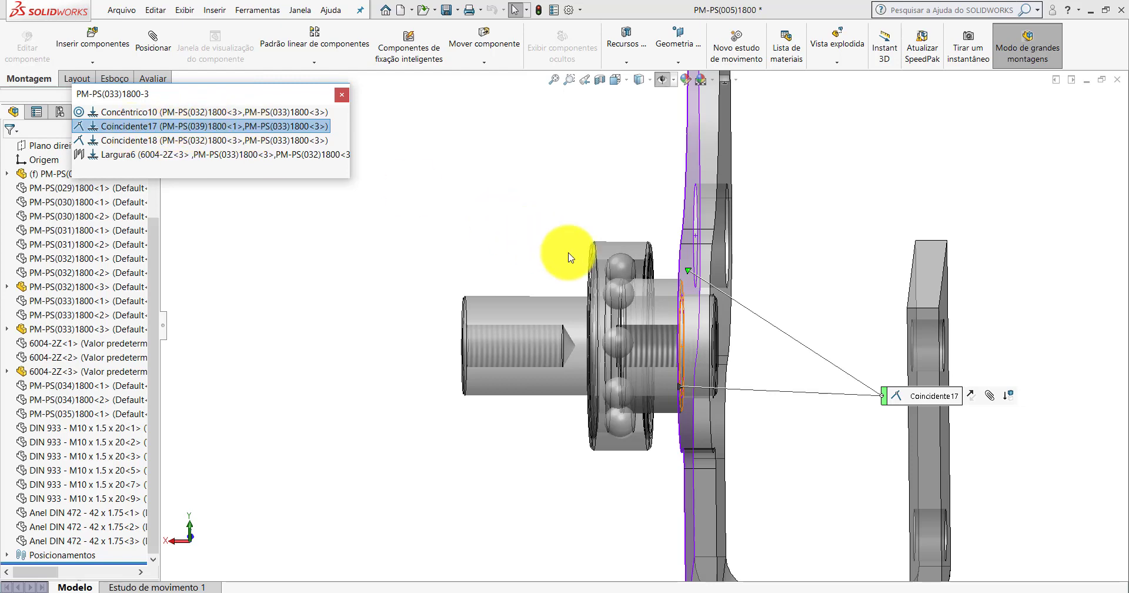
Delete the Coincidente17 mate listed under PM-PS(033)1800-3.
{"action": "middle_click_drag", "start_coordinate": [565, 252], "coordinate": [705, 294]}
{"action": "scroll", "coordinate": [704, 294], "scroll_direction": "down", "scroll_amount": 3}
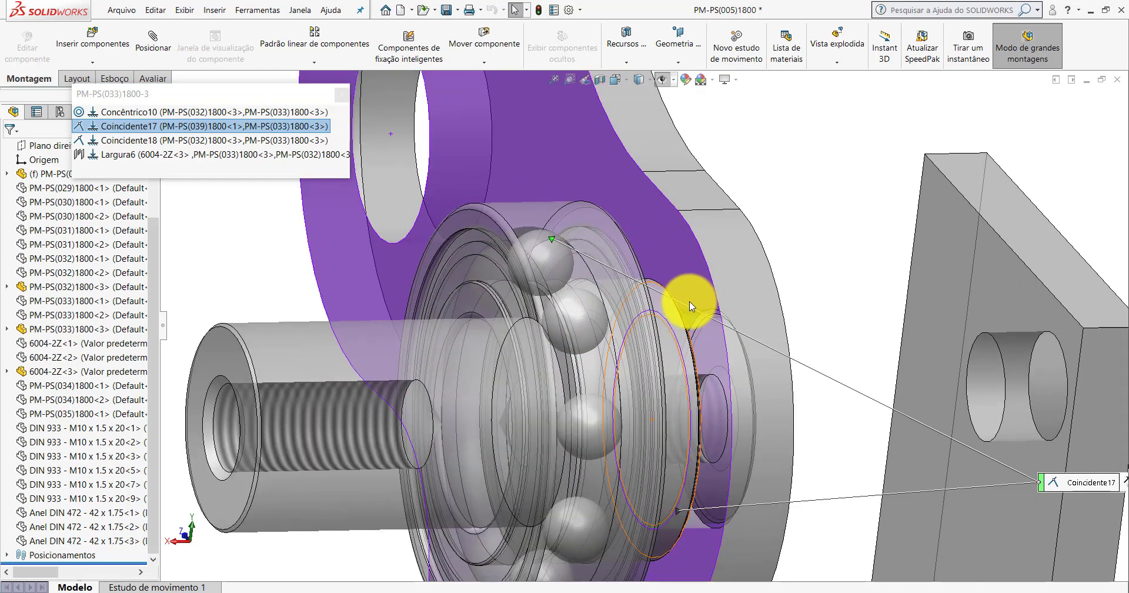
{"action": "right_click", "coordinate": [185, 130]}
{"action": "left_click", "coordinate": [223, 179]}
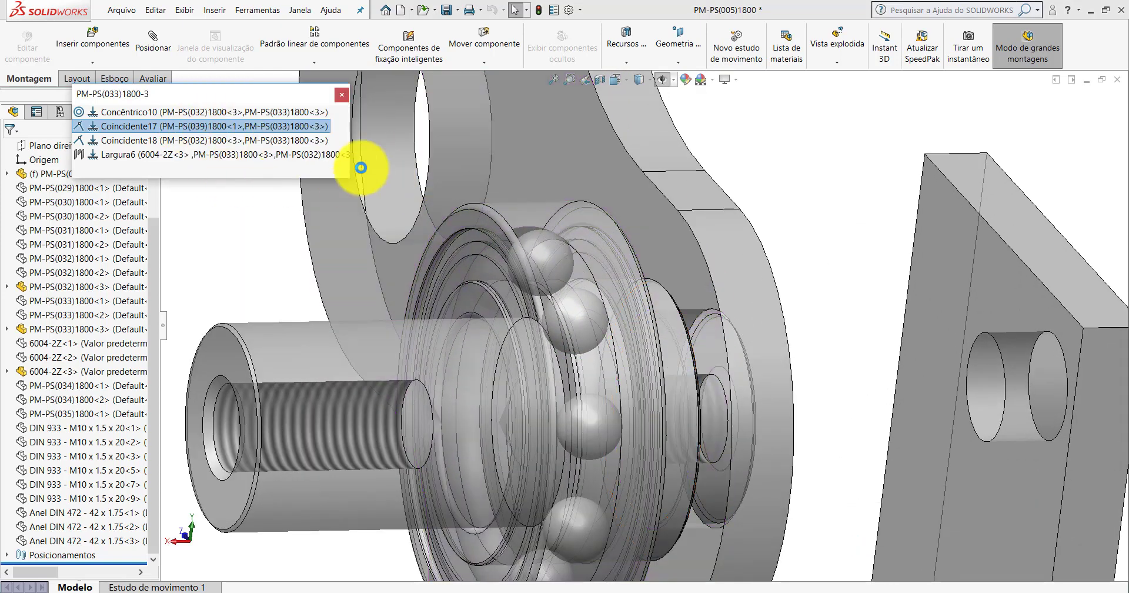
In front view, confirm the second PM-PS(033)1800 shaft is fully defined and won't move.
{"action": "scroll", "coordinate": [661, 244], "scroll_direction": "up", "scroll_amount": 5}
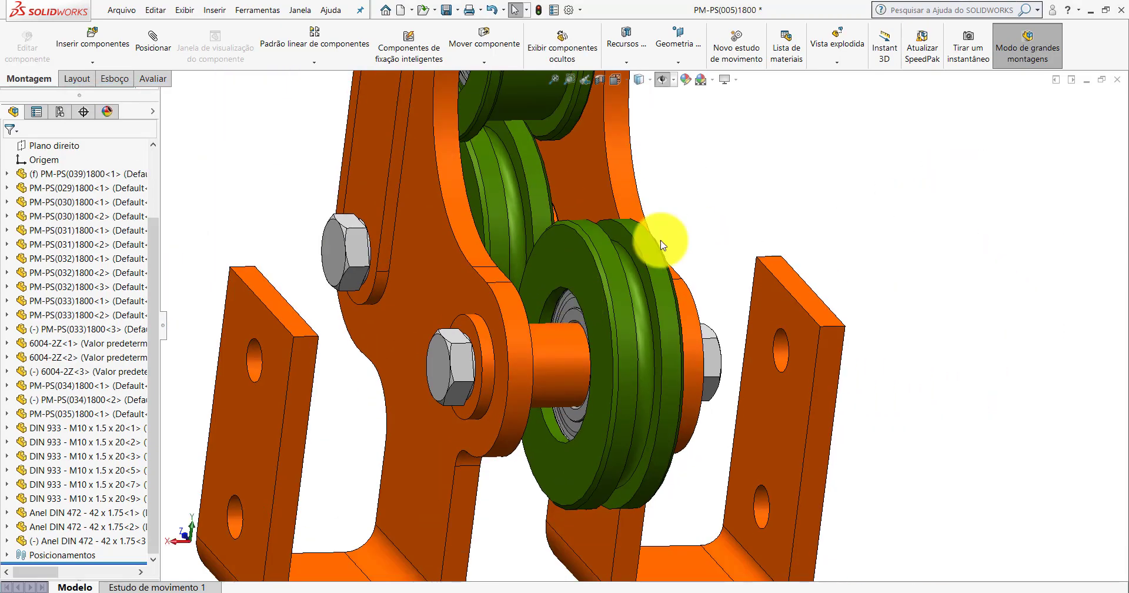
{"action": "key", "text": "ctrl+1"}
{"action": "left_click_drag", "start_coordinate": [685, 317], "coordinate": [583, 318]}
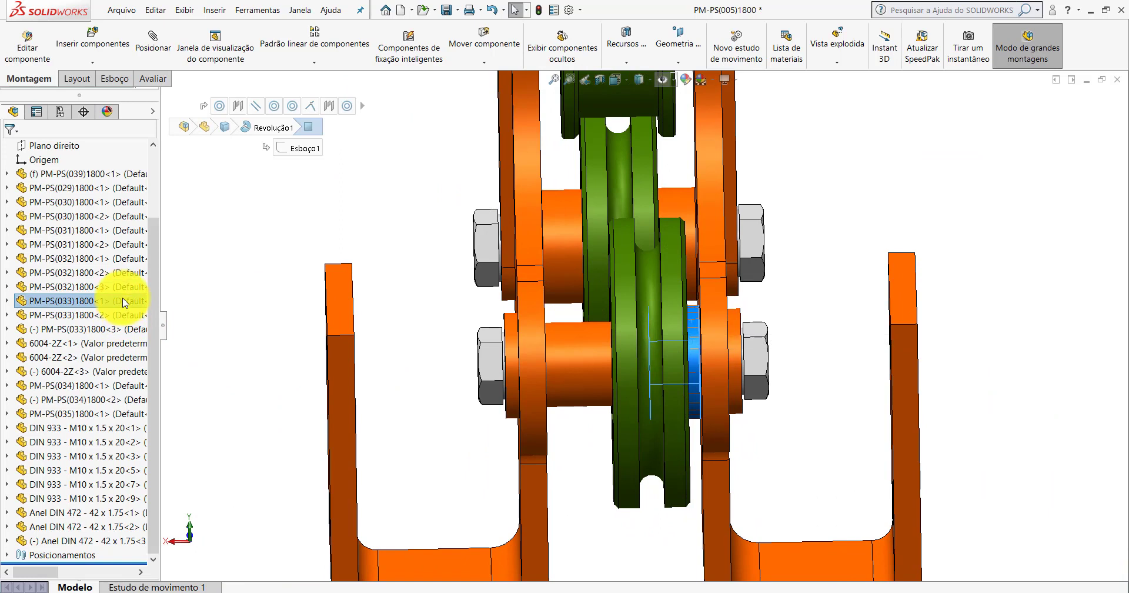
{"action": "left_click", "coordinate": [136, 315]}
{"action": "left_click_drag", "start_coordinate": [556, 348], "coordinate": [584, 337]}
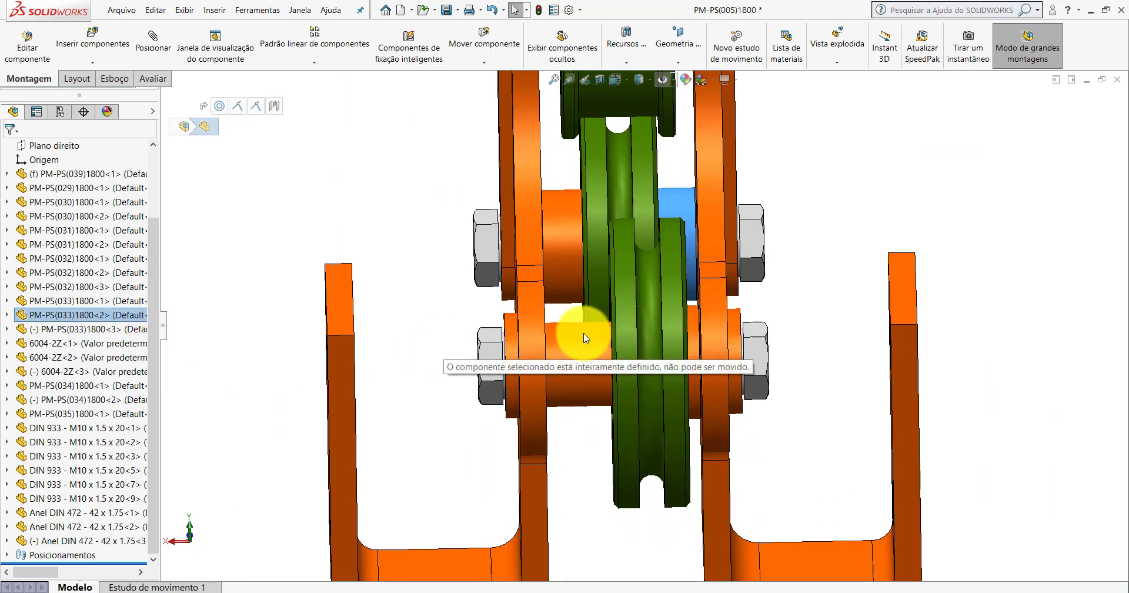
Drag the freed third PM-PS(033)1800 pulley and bushing to the right, off the lower shaft.
{"action": "left_click", "coordinate": [93, 328]}
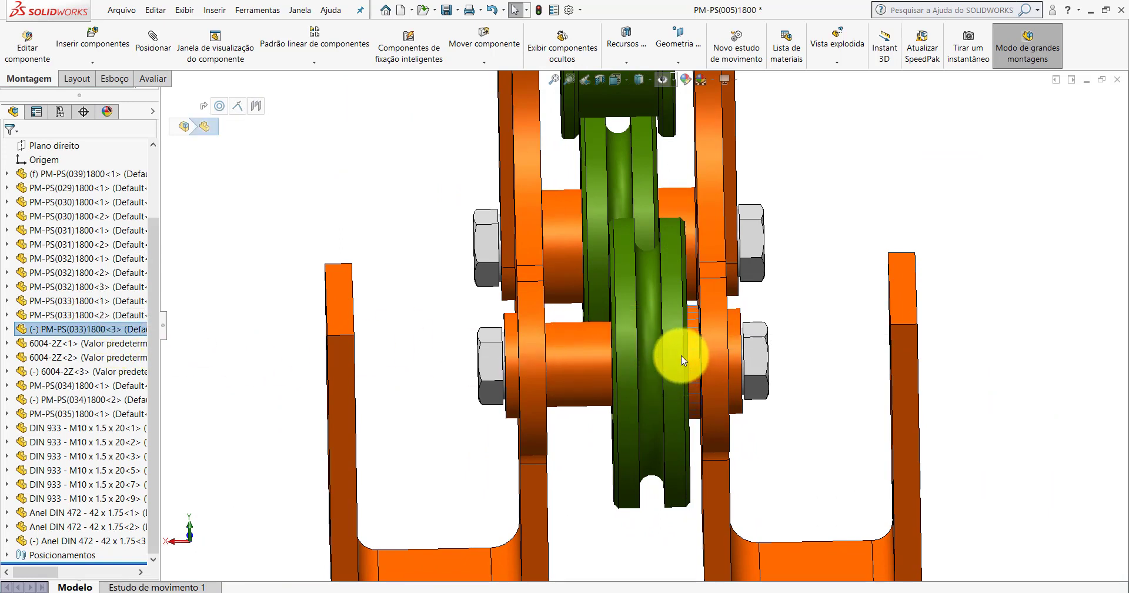
{"action": "mouse_move", "coordinate": [680, 355]}
{"action": "left_mouse_down"}
{"action": "mouse_move", "coordinate": [527, 351]}
{"action": "mouse_move", "coordinate": [774, 339]}
{"action": "mouse_move", "coordinate": [865, 308]}
{"action": "mouse_move", "coordinate": [554, 328]}
{"action": "mouse_move", "coordinate": [528, 351]}
{"action": "mouse_move", "coordinate": [937, 298]}
{"action": "mouse_move", "coordinate": [936, 218]}
{"action": "left_mouse_up"}
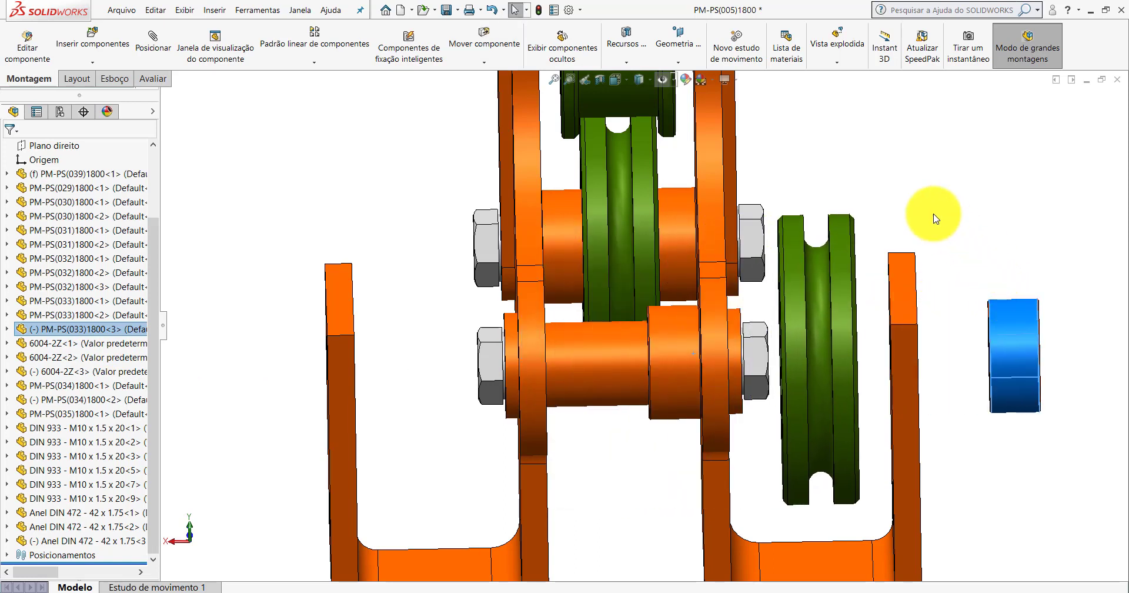
{"action": "scroll", "coordinate": [642, 350], "scroll_direction": "up", "scroll_amount": 3}
{"action": "mouse_move", "coordinate": [642, 349]}
{"action": "middle_mouse_down"}
{"action": "mouse_move", "coordinate": [643, 298]}
{"action": "mouse_move", "coordinate": [642, 313]}
{"action": "mouse_move", "coordinate": [597, 323]}
{"action": "mouse_move", "coordinate": [607, 345]}
{"action": "middle_mouse_up"}
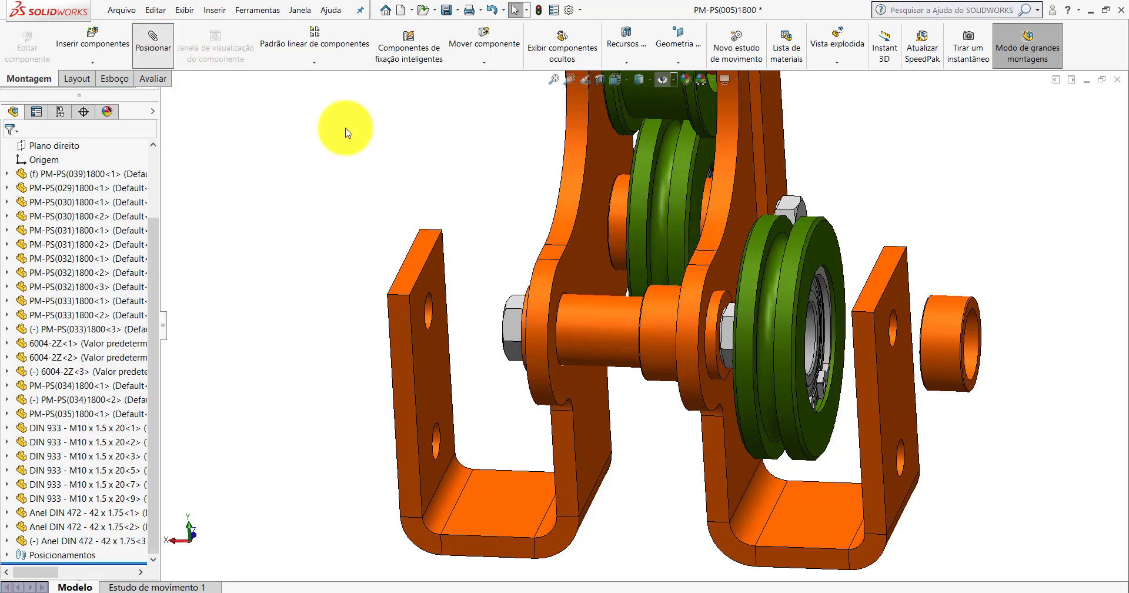
Mate the bushing's inner face coincident with the PM-PS(029)1800 plate face, sliding the green pulley back on.
{"action": "middle_click_drag", "start_coordinate": [903, 327], "coordinate": [958, 320]}
{"action": "scroll", "coordinate": [908, 313], "scroll_direction": "down", "scroll_amount": 3}
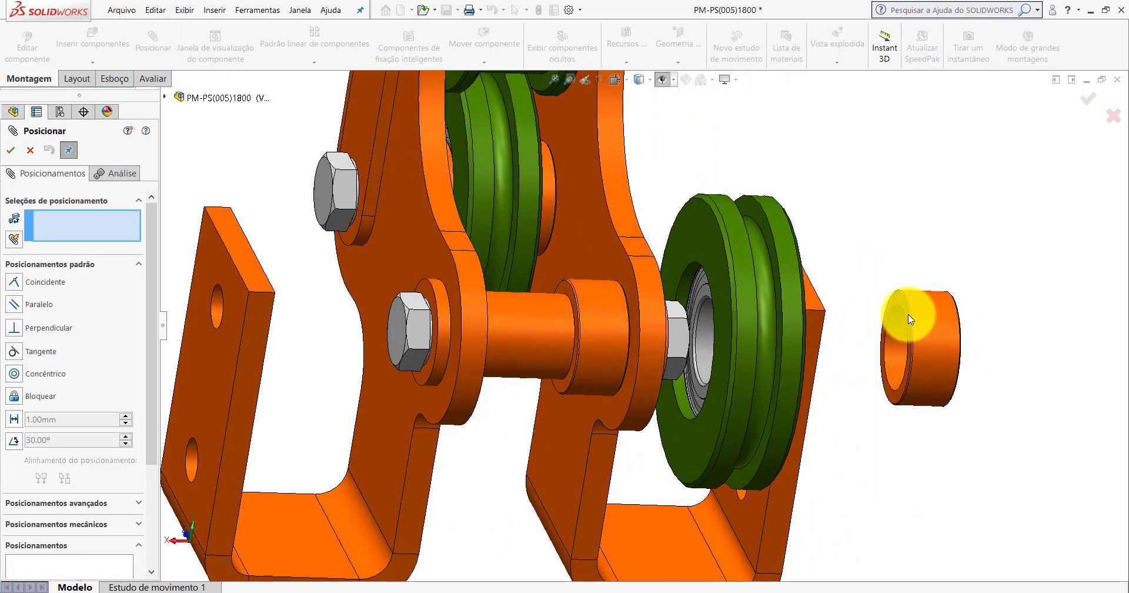
{"action": "scroll", "coordinate": [908, 314], "scroll_direction": "down", "scroll_amount": 2}
{"action": "left_click", "coordinate": [836, 290]}
{"action": "scroll", "coordinate": [796, 315], "scroll_direction": "up", "scroll_amount": 5}
{"action": "mouse_move", "coordinate": [501, 354]}
{"action": "middle_mouse_down"}
{"action": "mouse_move", "coordinate": [463, 351]}
{"action": "mouse_move", "coordinate": [491, 320]}
{"action": "middle_mouse_up"}
{"action": "scroll", "coordinate": [492, 270], "scroll_direction": "down", "scroll_amount": 3}
{"action": "left_click", "coordinate": [492, 270]}
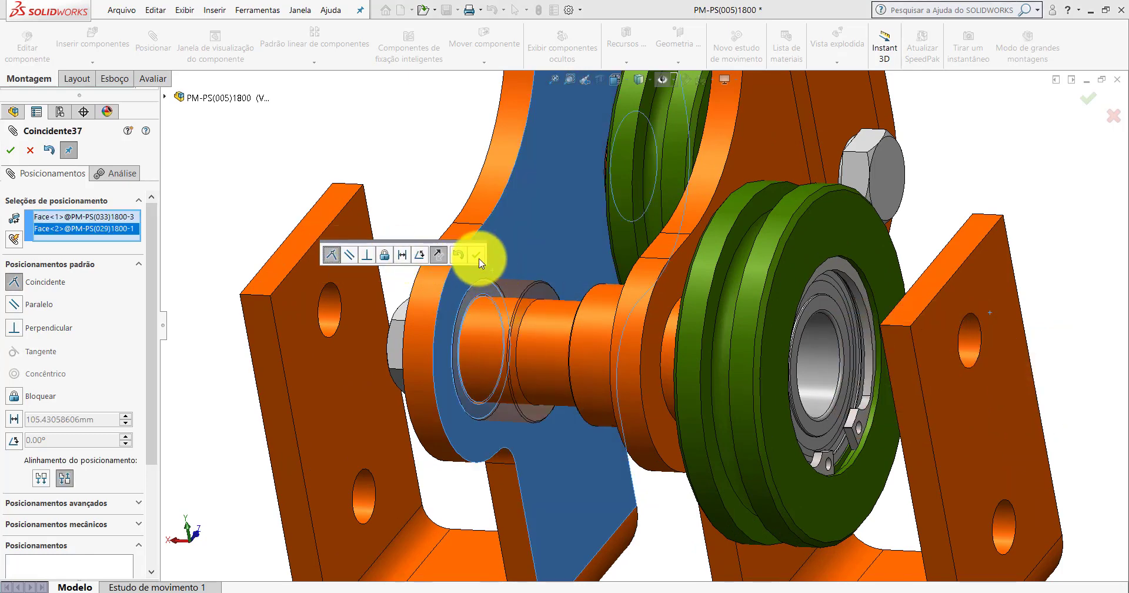
{"action": "left_click", "coordinate": [477, 255]}
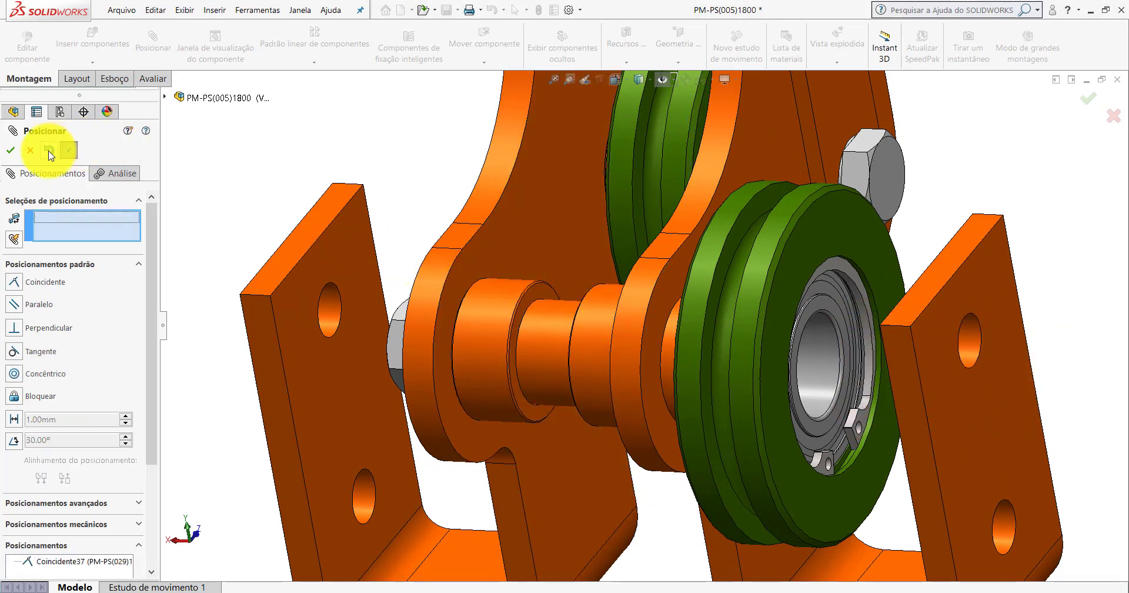
{"action": "left_click_drag", "start_coordinate": [764, 238], "coordinate": [674, 231]}
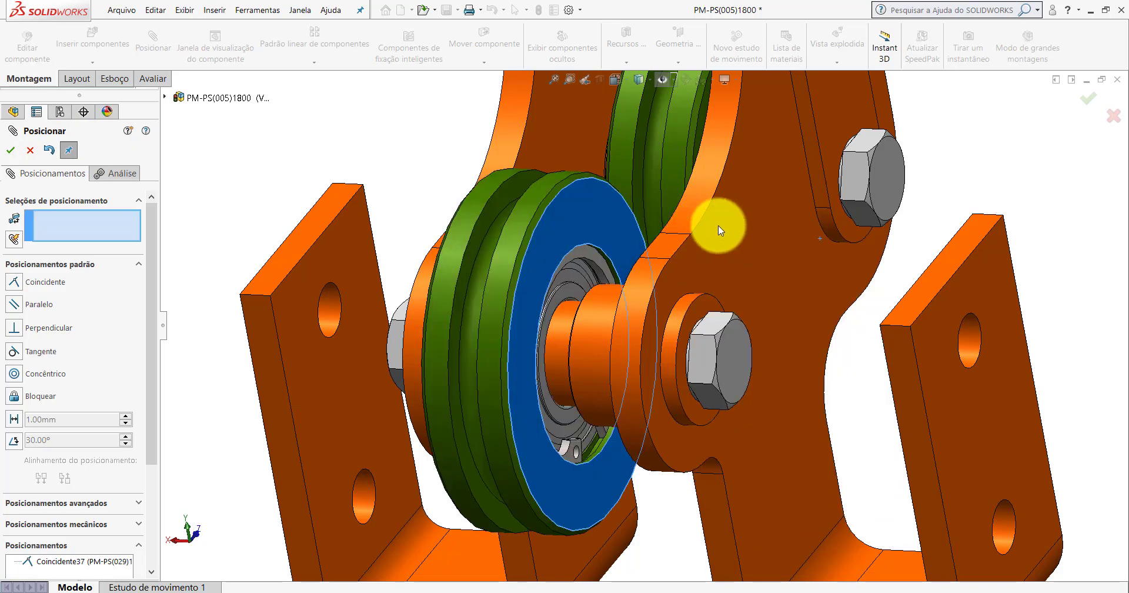
{"action": "left_click", "coordinate": [10, 150]}
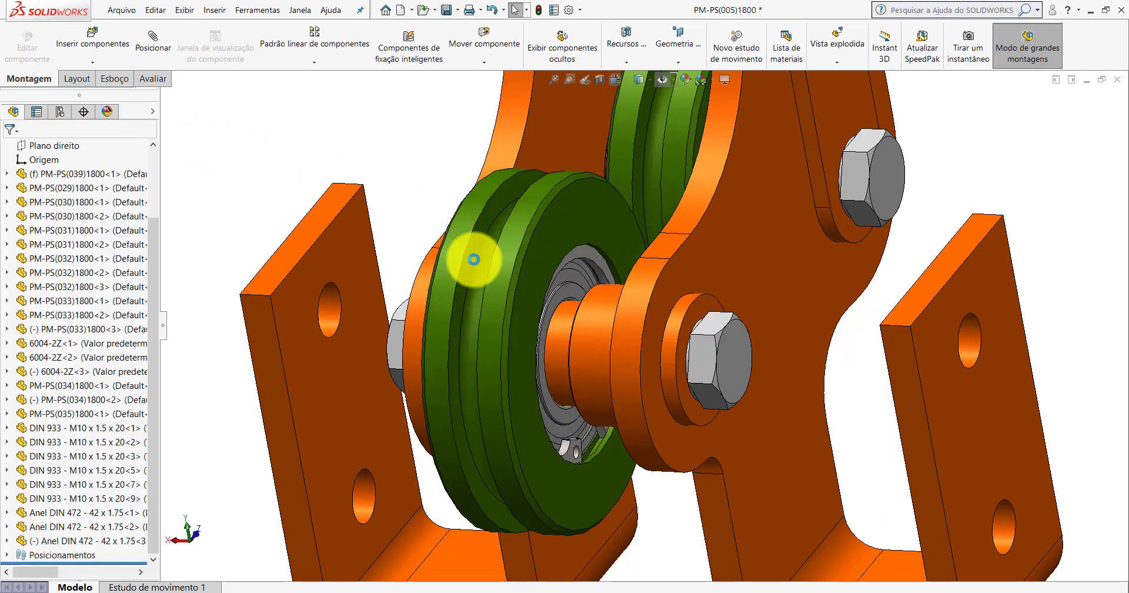
Inspect the newly mated lower shaft and the green pulley PM-PS(034)1800<2> from several angles.
{"action": "middle_click_drag", "start_coordinate": [474, 259], "coordinate": [521, 252]}
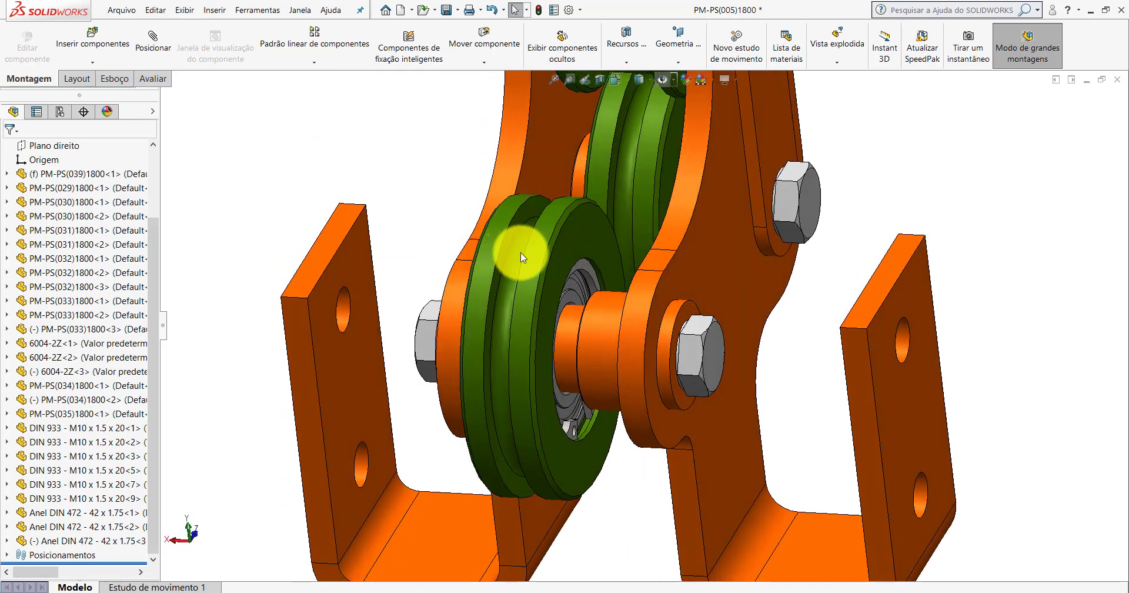
{"action": "left_click", "coordinate": [589, 231]}
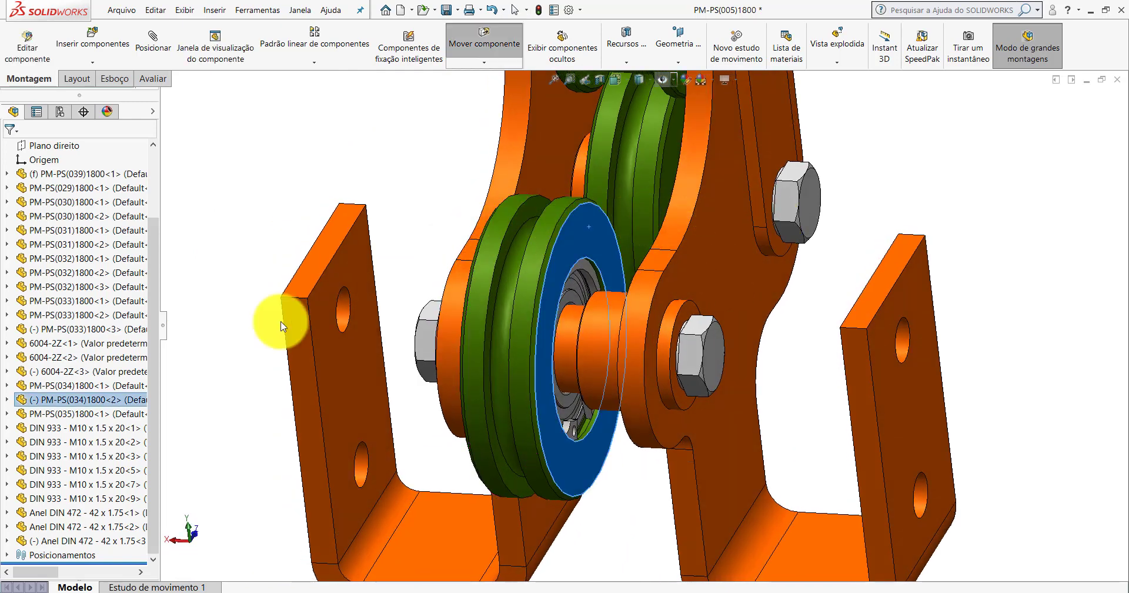
{"action": "left_click", "coordinate": [202, 346]}
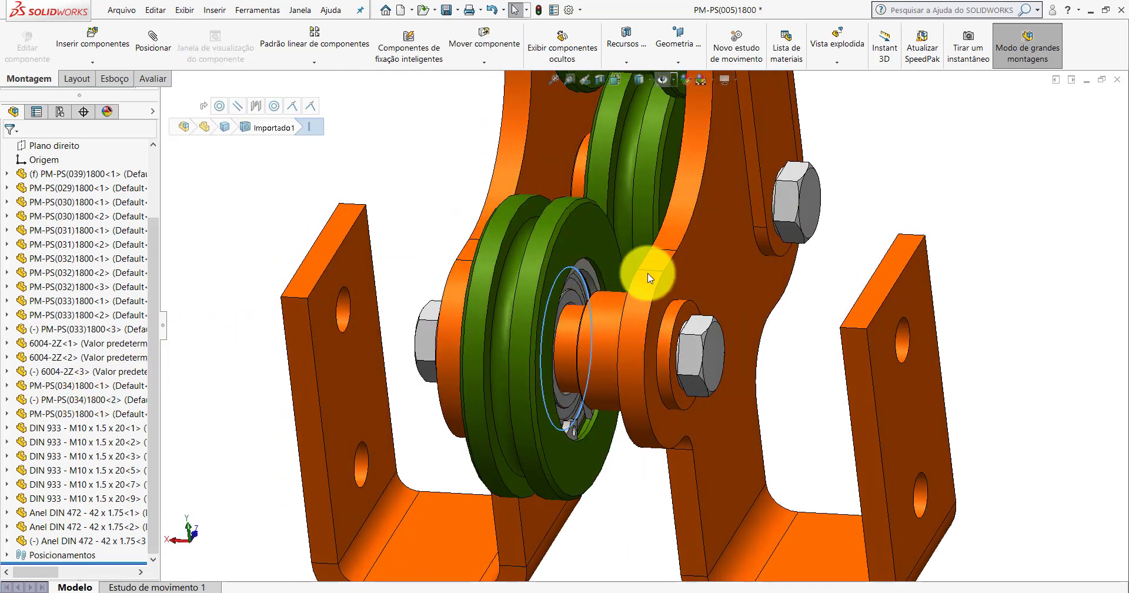
{"action": "scroll", "coordinate": [594, 279], "scroll_direction": "up", "scroll_amount": 3}
{"action": "mouse_move", "coordinate": [622, 263]}
{"action": "middle_mouse_down"}
{"action": "mouse_move", "coordinate": [794, 220]}
{"action": "mouse_move", "coordinate": [802, 235]}
{"action": "middle_mouse_up"}
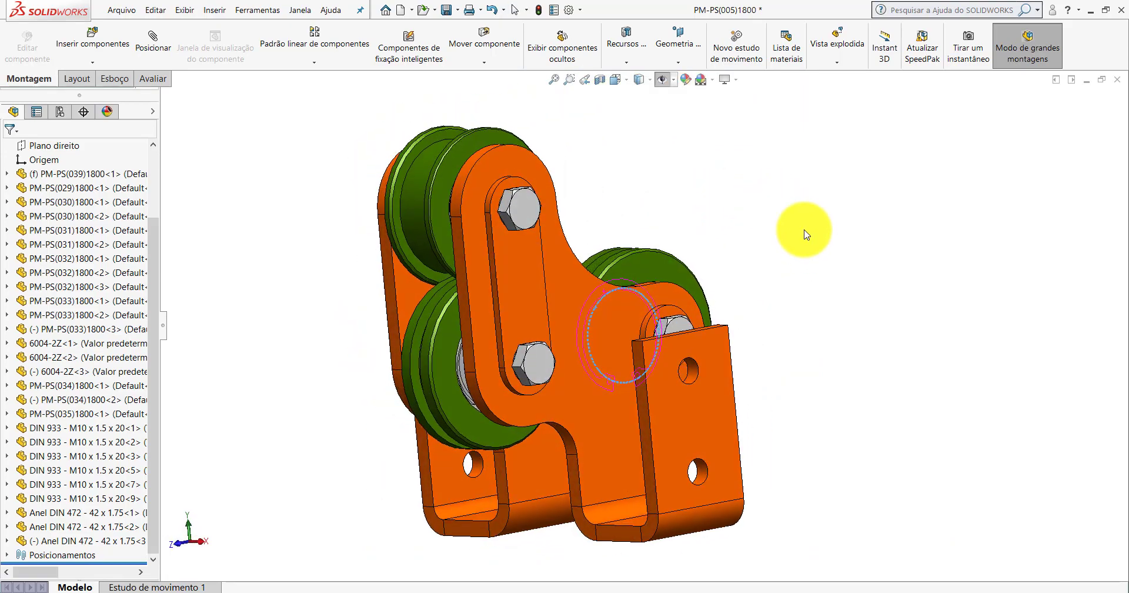
{"action": "mouse_move", "coordinate": [529, 310]}
{"action": "middle_mouse_down"}
{"action": "mouse_move", "coordinate": [600, 300]}
{"action": "mouse_move", "coordinate": [595, 255]}
{"action": "mouse_move", "coordinate": [349, 266]}
{"action": "mouse_move", "coordinate": [345, 307]}
{"action": "mouse_move", "coordinate": [537, 383]}
{"action": "middle_mouse_up"}
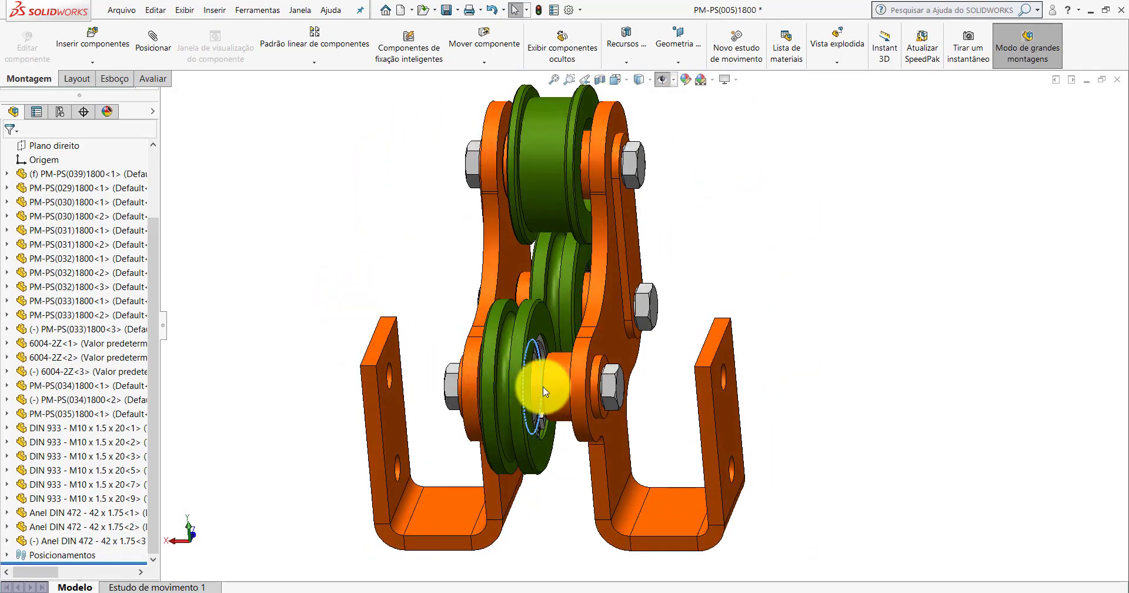
{"action": "scroll", "coordinate": [537, 383], "scroll_direction": "down", "scroll_amount": 3}
{"action": "scroll", "coordinate": [657, 308], "scroll_direction": "up", "scroll_amount": 1}
{"action": "scroll", "coordinate": [657, 308], "scroll_direction": "down", "scroll_amount": 2}
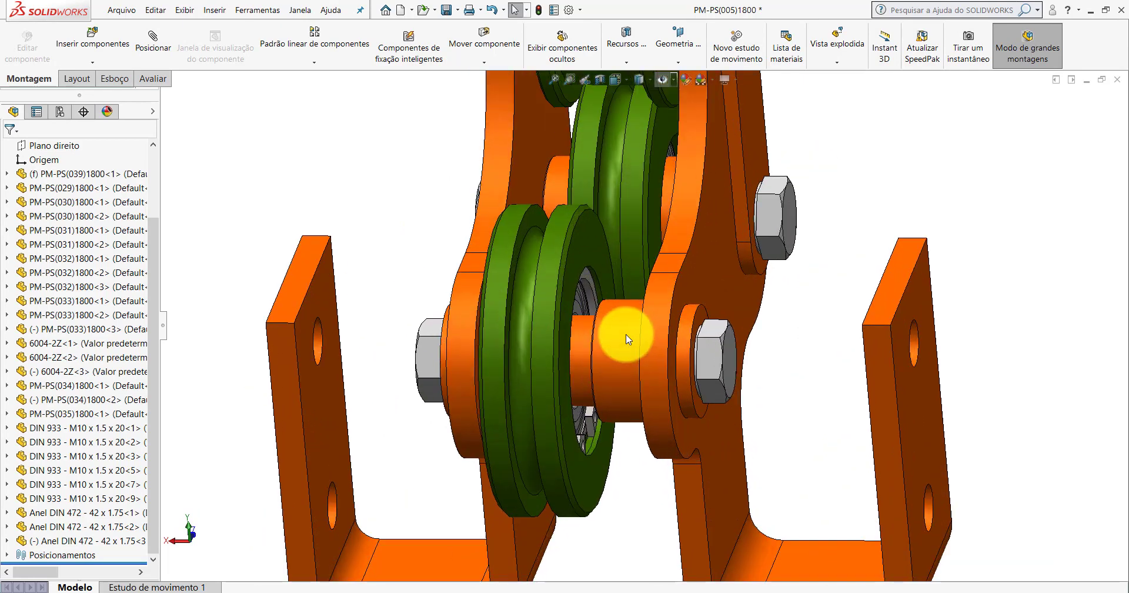
Hide the retaining ring to reveal the bearing and check that spacer PM-PS(032)1800<3> is fixed.
{"action": "left_click", "coordinate": [595, 249]}
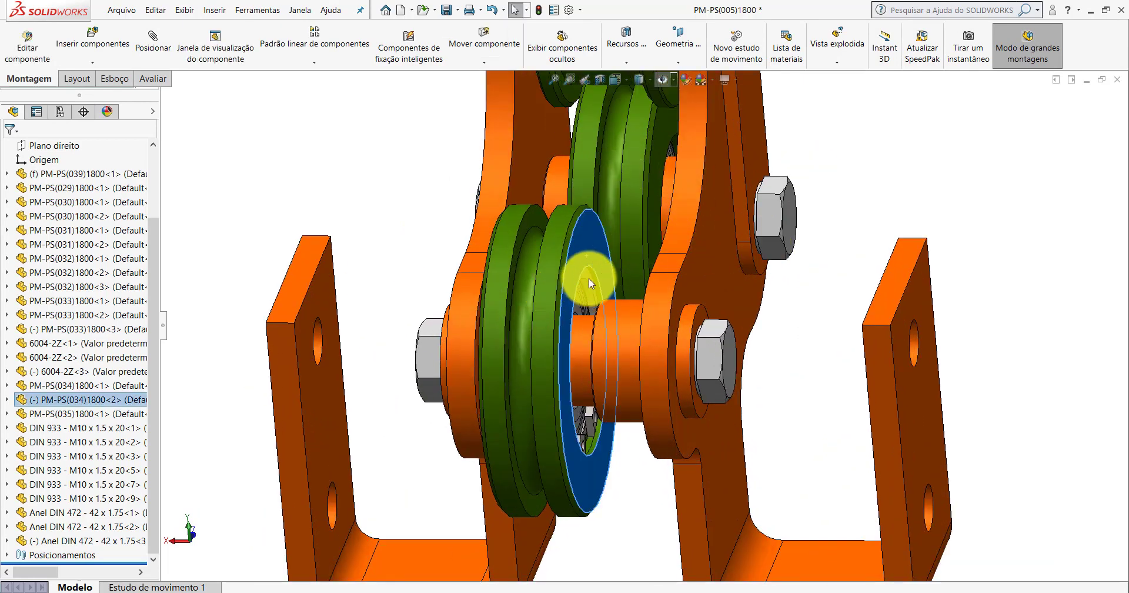
{"action": "key", "text": "Tab"}
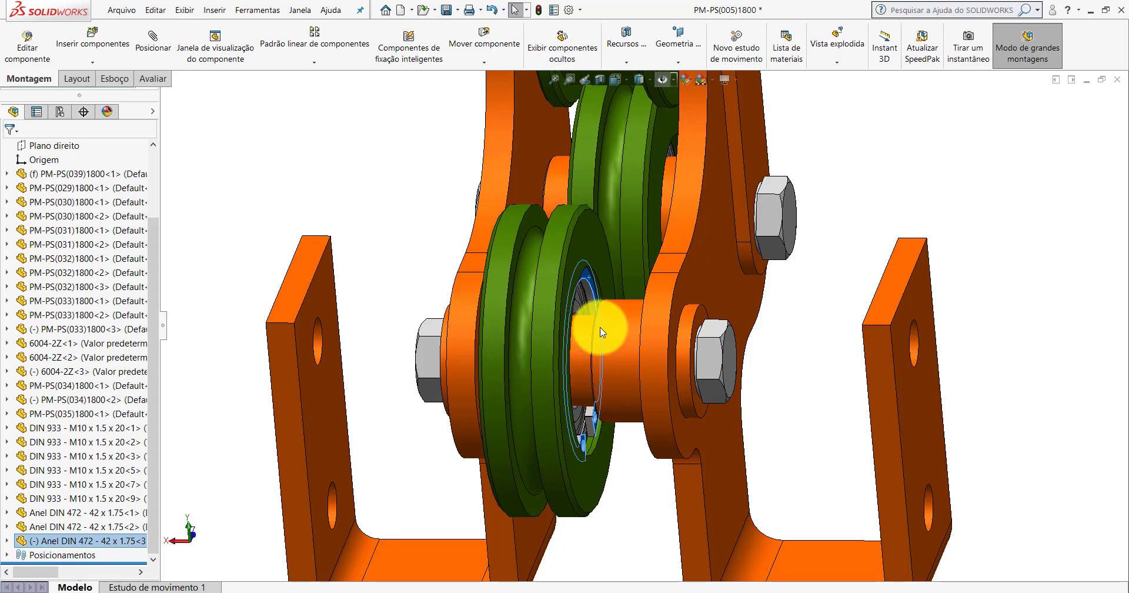
{"action": "left_click_drag", "start_coordinate": [601, 332], "coordinate": [612, 244]}
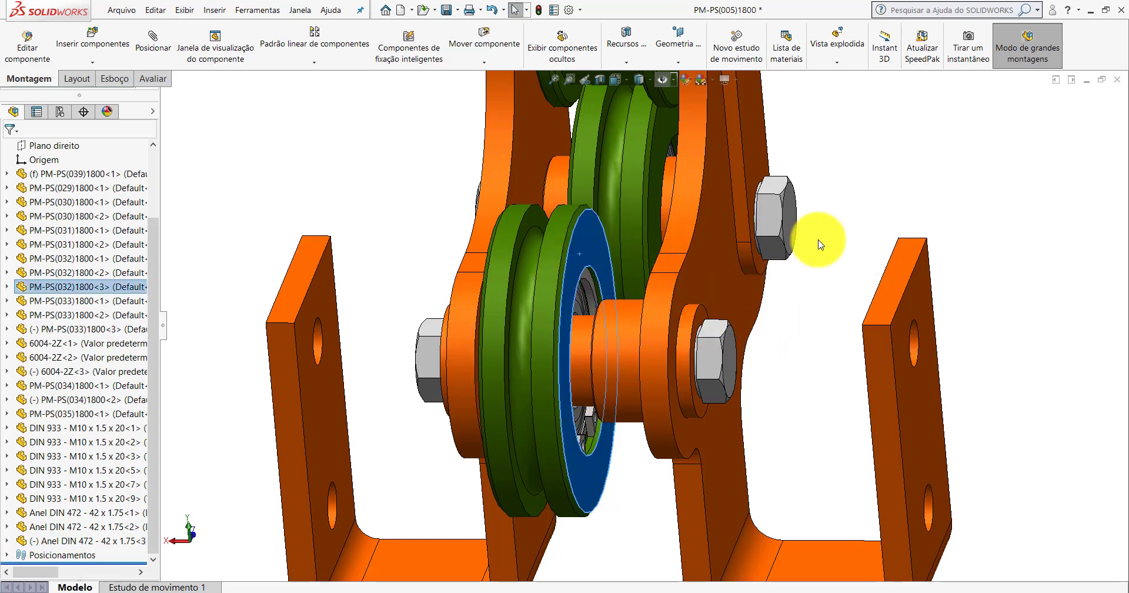
{"action": "scroll", "coordinate": [733, 277], "scroll_direction": "down", "scroll_amount": 3}
{"action": "key", "text": "Escape"}
{"action": "scroll", "coordinate": [549, 297], "scroll_direction": "up", "scroll_amount": 2}
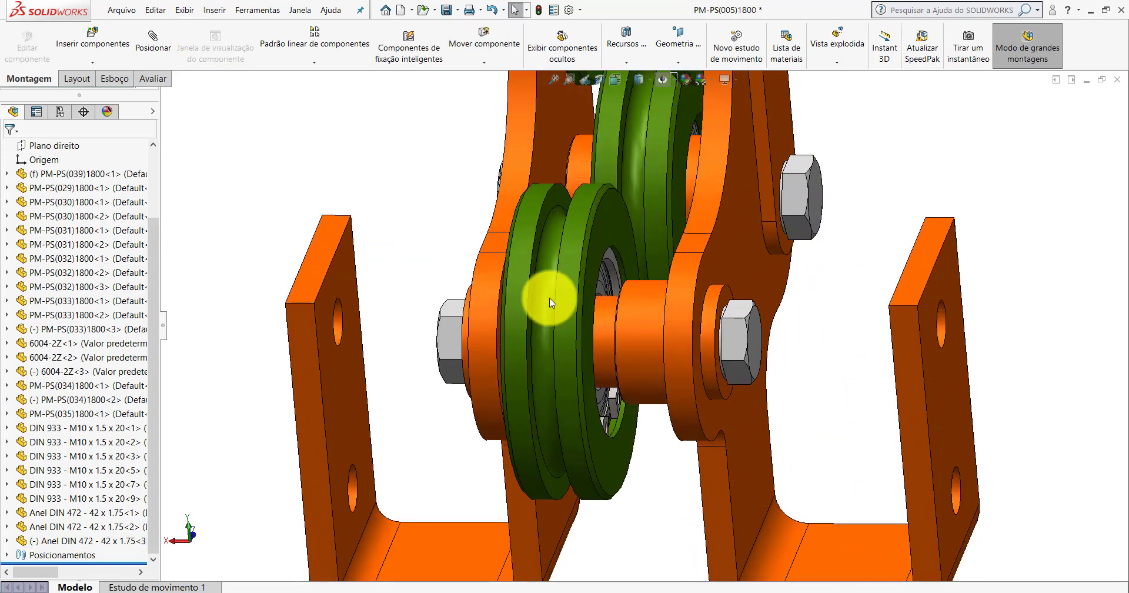
{"action": "scroll", "coordinate": [575, 294], "scroll_direction": "up", "scroll_amount": 2}
{"action": "middle_click_drag", "start_coordinate": [575, 294], "coordinate": [586, 304]}
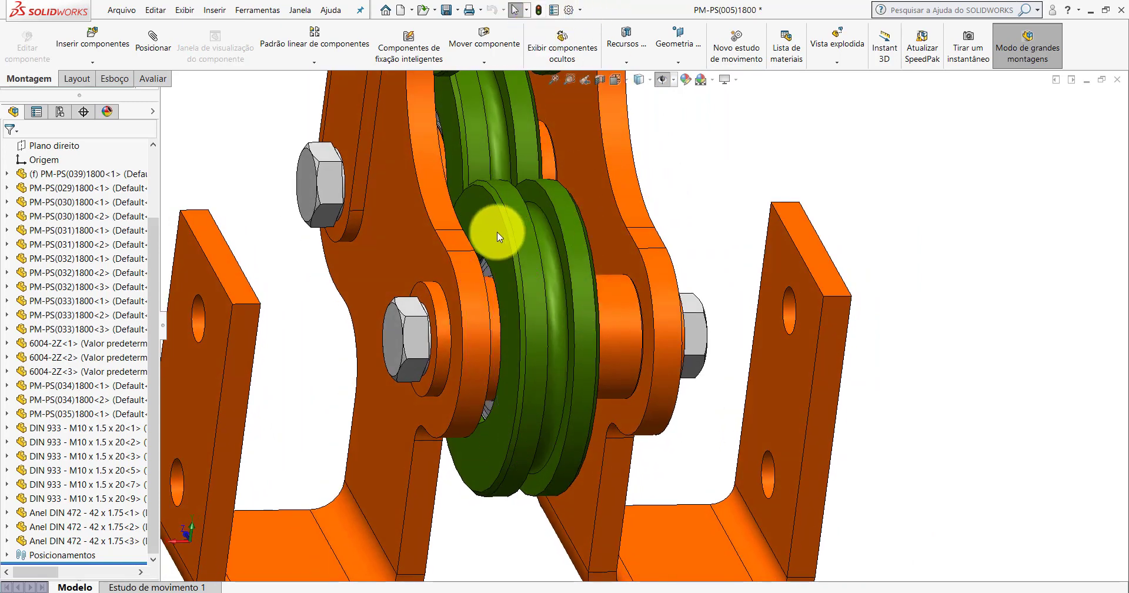
Ctrl-drag the green pulley PM-PS(034)1800<2> to place a copy, PM-PS(034)1800<3>, beside the assembly.
{"action": "left_click_drag", "start_coordinate": [496, 232], "coordinate": [532, 224]}
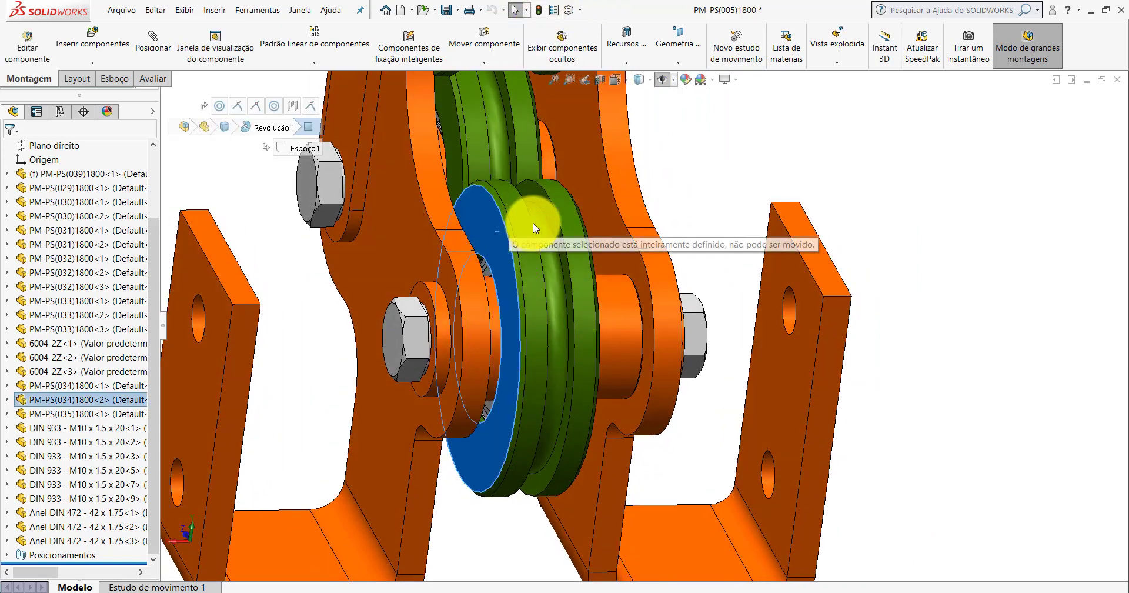
{"action": "left_click", "coordinate": [83, 399]}
{"action": "scroll", "coordinate": [535, 296], "scroll_direction": "up", "scroll_amount": 2}
{"action": "scroll", "coordinate": [729, 215], "scroll_direction": "up", "scroll_amount": 3}
{"action": "left_click", "coordinate": [680, 282]}
{"action": "scroll", "coordinate": [700, 252], "scroll_direction": "down", "scroll_amount": 1}
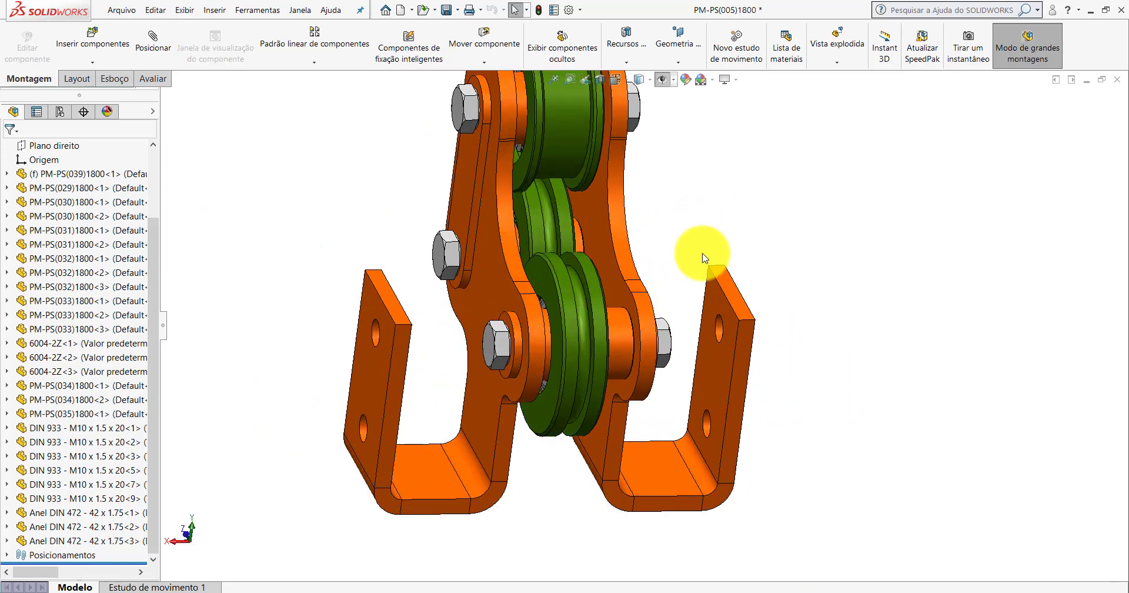
{"action": "scroll", "coordinate": [700, 267], "scroll_direction": "up", "scroll_amount": 2}
{"action": "scroll", "coordinate": [709, 270], "scroll_direction": "down", "scroll_amount": 3}
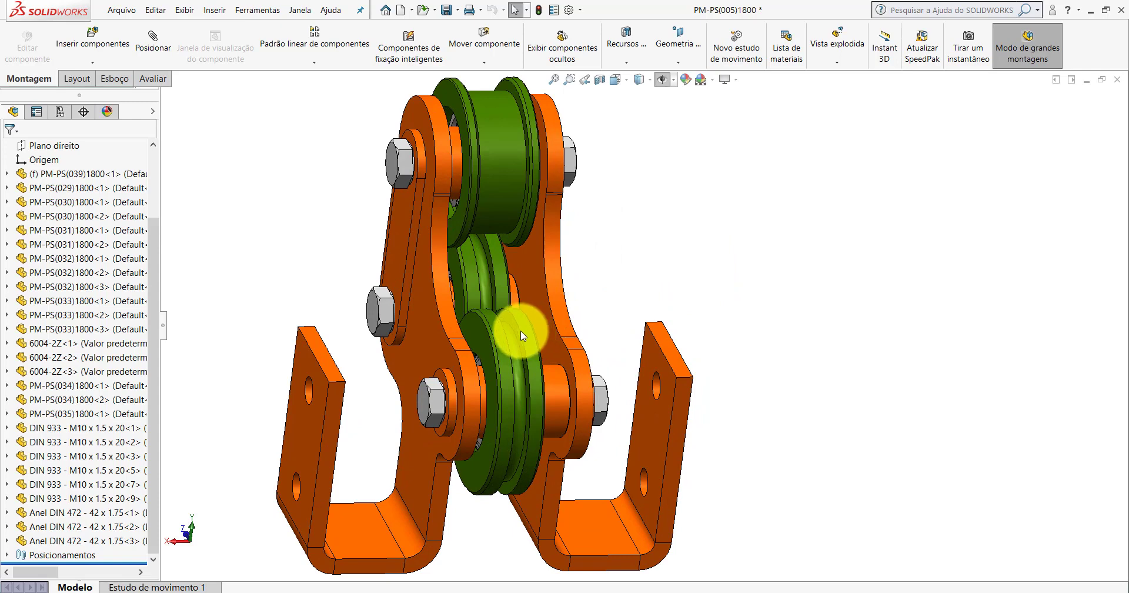
{"action": "left_click_drag", "start_coordinate": [520, 331], "coordinate": [759, 263], "text": "ctrl"}
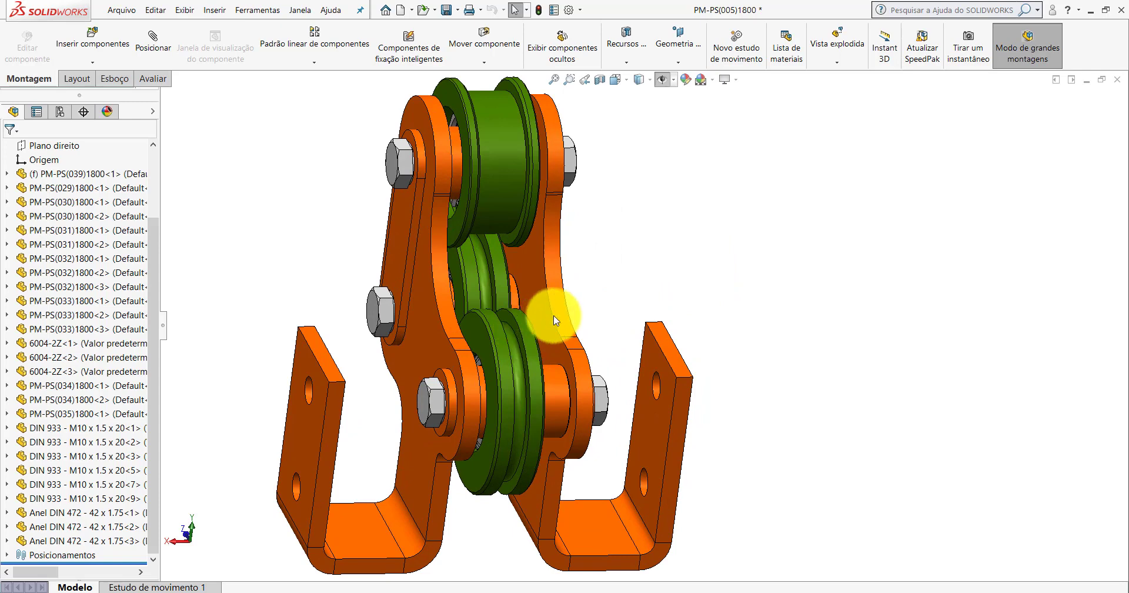
{"action": "left_click", "coordinate": [780, 385]}
{"action": "left_click", "coordinate": [504, 354]}
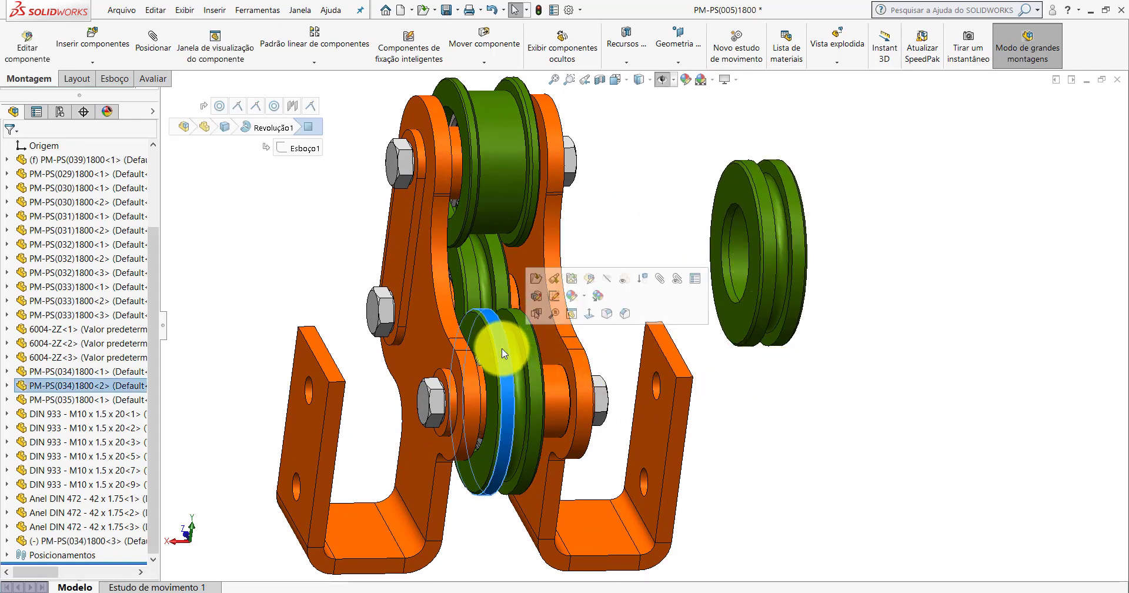
{"action": "key", "text": "Delete"}
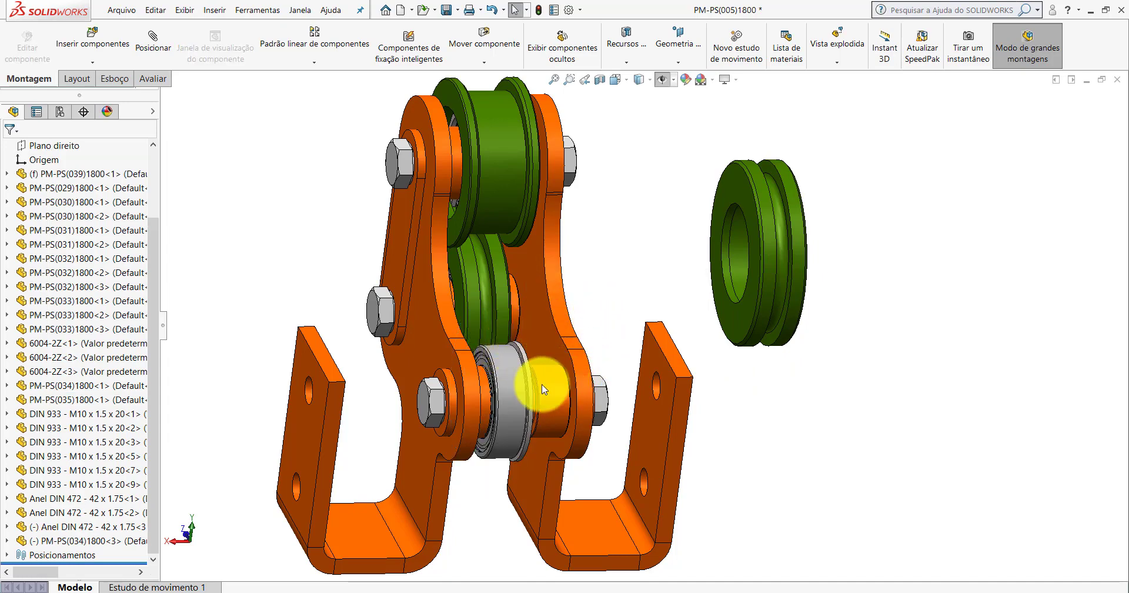
{"action": "scroll", "coordinate": [512, 367], "scroll_direction": "down", "scroll_amount": 3}
{"action": "mouse_move", "coordinate": [512, 368]}
{"action": "middle_mouse_down"}
{"action": "mouse_move", "coordinate": [501, 354]}
{"action": "mouse_move", "coordinate": [518, 376]}
{"action": "middle_mouse_up"}
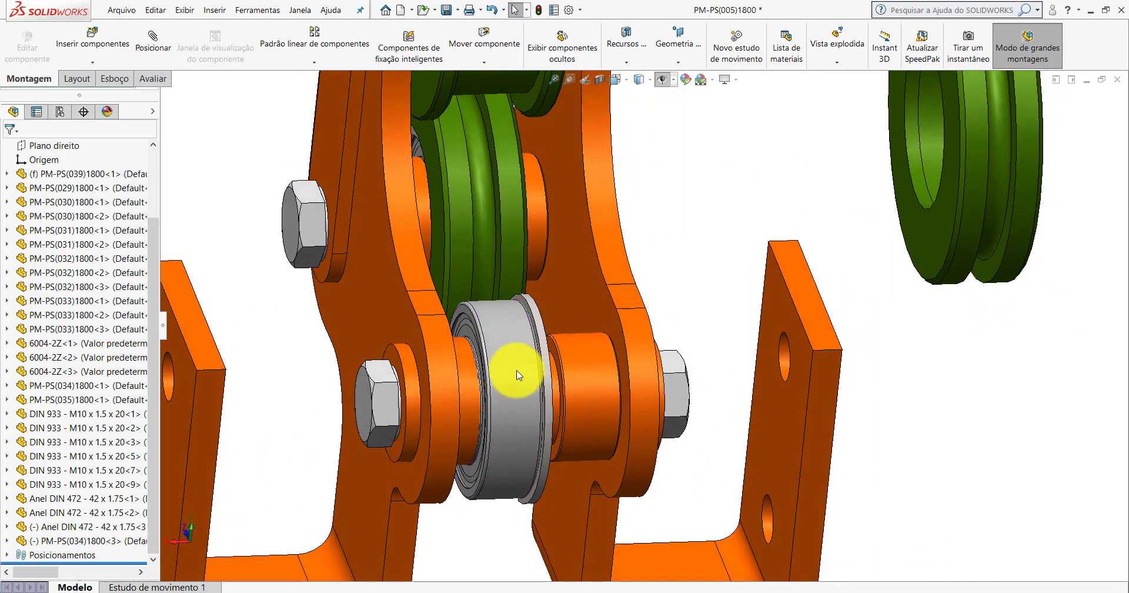
{"action": "scroll", "coordinate": [486, 357], "scroll_direction": "down", "scroll_amount": 2}
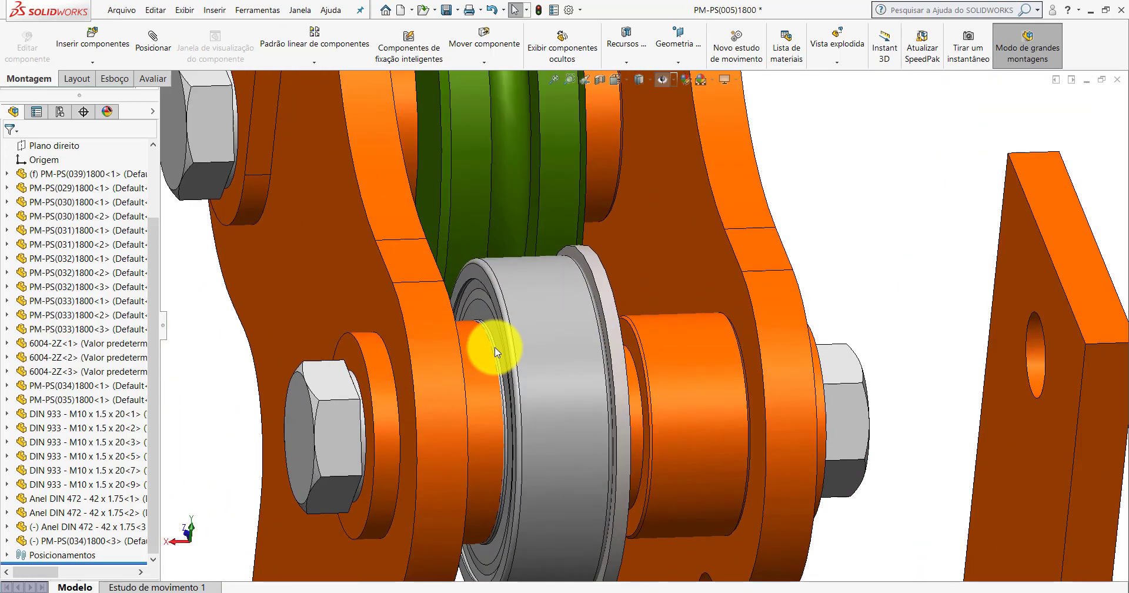
{"action": "mouse_move", "coordinate": [499, 327]}
{"action": "middle_mouse_down"}
{"action": "mouse_move", "coordinate": [485, 353]}
{"action": "mouse_move", "coordinate": [443, 358]}
{"action": "mouse_move", "coordinate": [494, 345]}
{"action": "mouse_move", "coordinate": [460, 355]}
{"action": "mouse_move", "coordinate": [479, 363]}
{"action": "middle_mouse_up"}
{"action": "scroll", "coordinate": [622, 376], "scroll_direction": "up", "scroll_amount": 2}
{"action": "scroll", "coordinate": [647, 359], "scroll_direction": "up", "scroll_amount": 3}
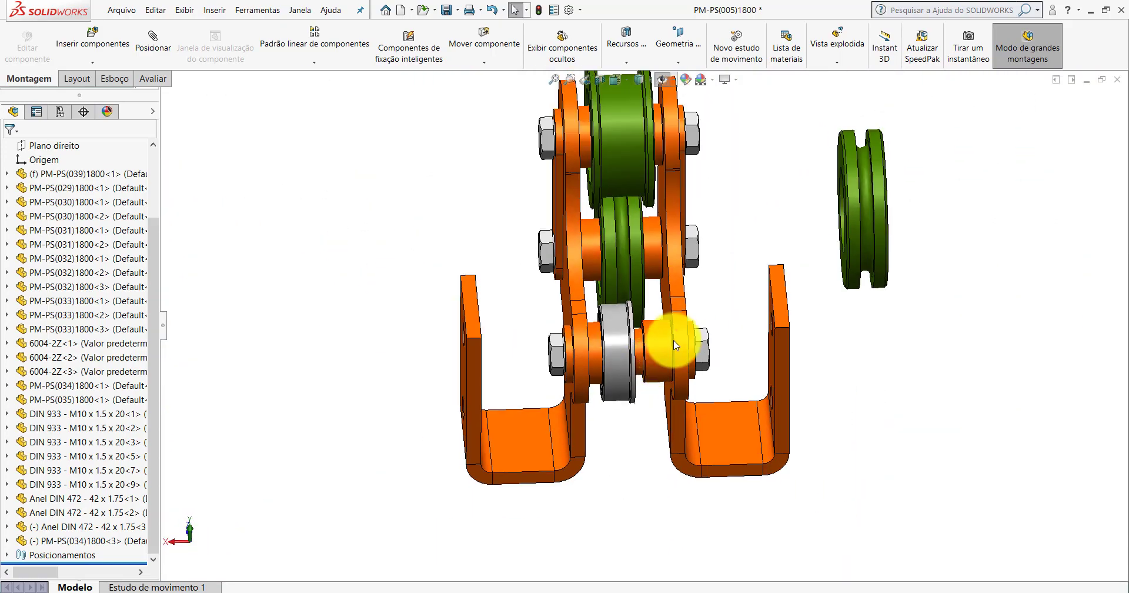
{"action": "scroll", "coordinate": [670, 264], "scroll_direction": "down", "scroll_amount": 3}
{"action": "scroll", "coordinate": [634, 270], "scroll_direction": "up", "scroll_amount": 2}
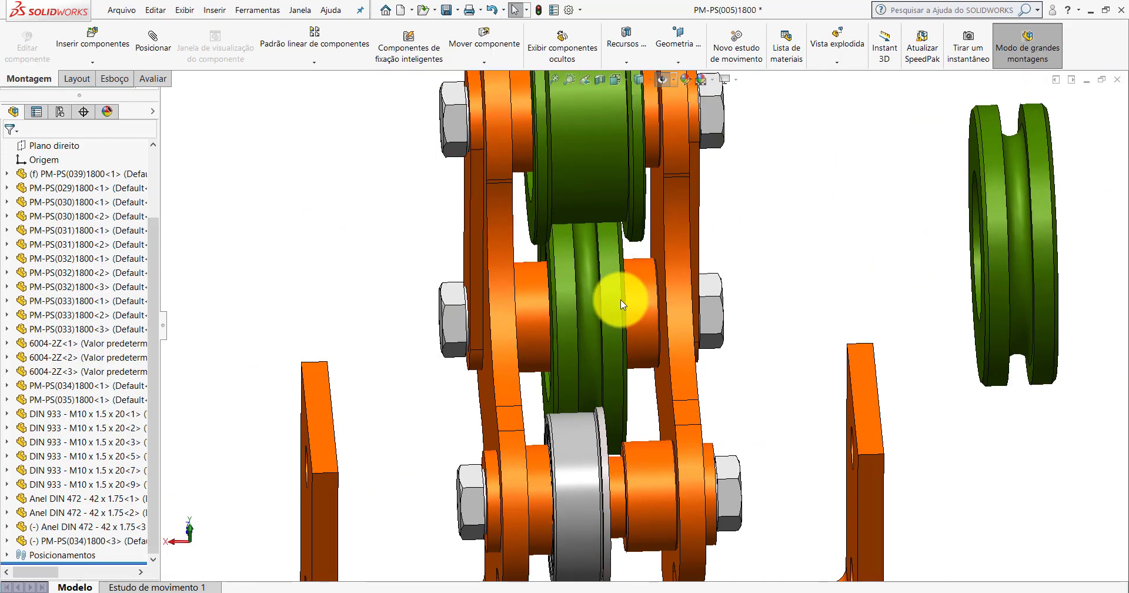
{"action": "mouse_move", "coordinate": [618, 298]}
{"action": "middle_mouse_down"}
{"action": "mouse_move", "coordinate": [605, 283]}
{"action": "mouse_move", "coordinate": [663, 196]}
{"action": "mouse_move", "coordinate": [864, 194]}
{"action": "mouse_move", "coordinate": [839, 169]}
{"action": "mouse_move", "coordinate": [801, 204]}
{"action": "mouse_move", "coordinate": [836, 223]}
{"action": "mouse_move", "coordinate": [827, 189]}
{"action": "mouse_move", "coordinate": [718, 182]}
{"action": "mouse_move", "coordinate": [592, 214]}
{"action": "mouse_move", "coordinate": [586, 302]}
{"action": "mouse_move", "coordinate": [605, 297]}
{"action": "mouse_move", "coordinate": [597, 277]}
{"action": "mouse_move", "coordinate": [597, 288]}
{"action": "mouse_move", "coordinate": [537, 290]}
{"action": "mouse_move", "coordinate": [612, 315]}
{"action": "mouse_move", "coordinate": [630, 307]}
{"action": "middle_mouse_up"}
{"action": "scroll", "coordinate": [662, 297], "scroll_direction": "up", "scroll_amount": 2}
{"action": "scroll", "coordinate": [630, 351], "scroll_direction": "up", "scroll_amount": 2}
{"action": "scroll", "coordinate": [631, 352], "scroll_direction": "down", "scroll_amount": 3}
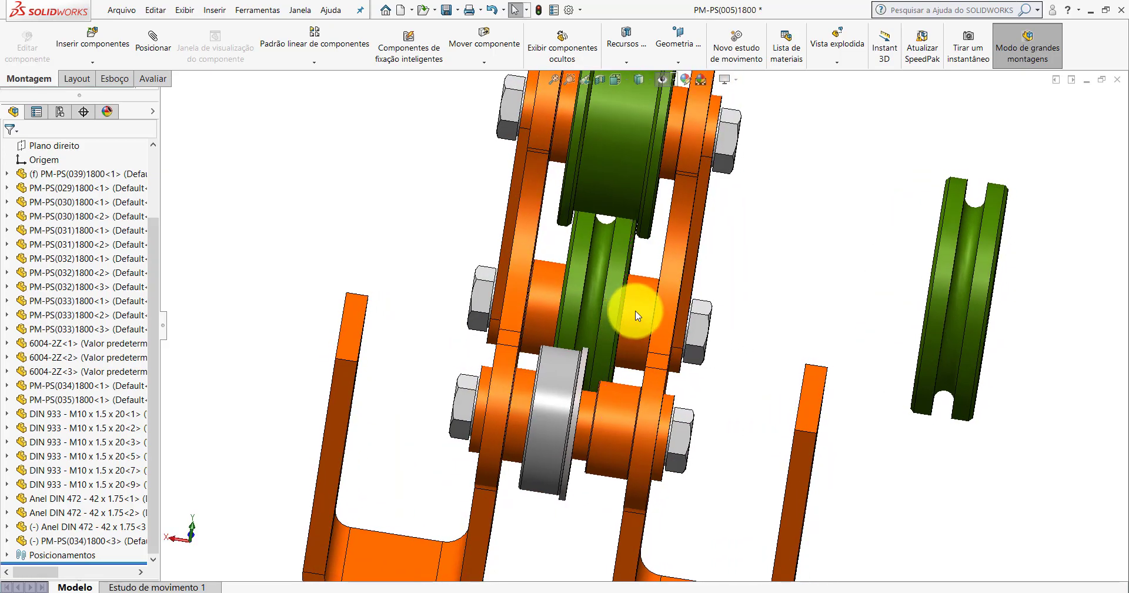
Locate the lower joint's collars and pin, PM-PS(032)1800<2> and <3>, in the tree.
{"action": "left_click", "coordinate": [629, 307]}
{"action": "left_click", "coordinate": [144, 311]}
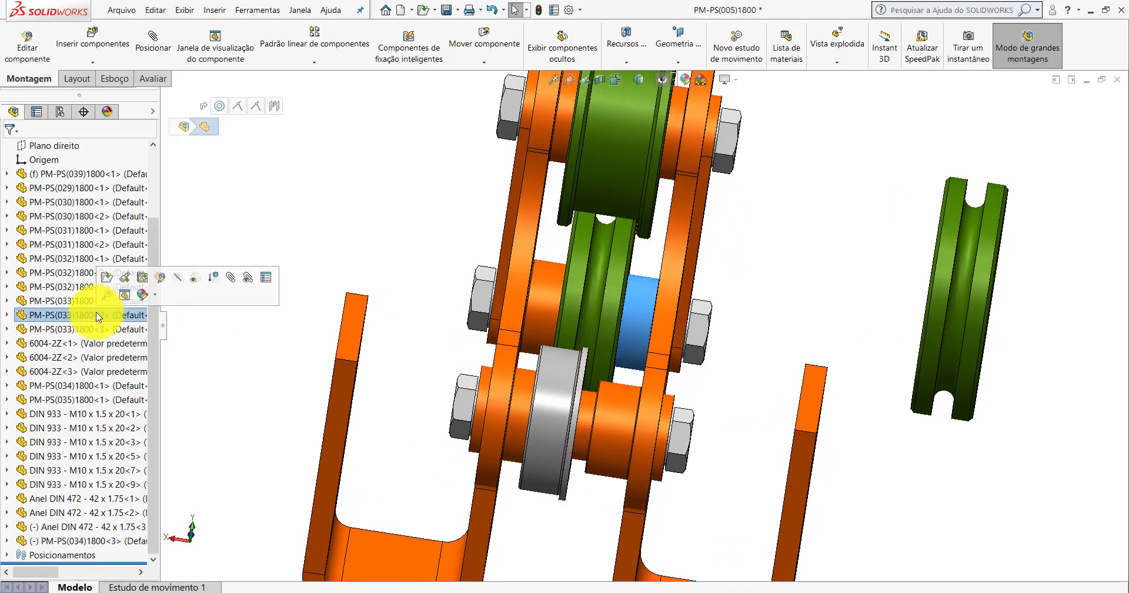
{"action": "left_click", "coordinate": [544, 300]}
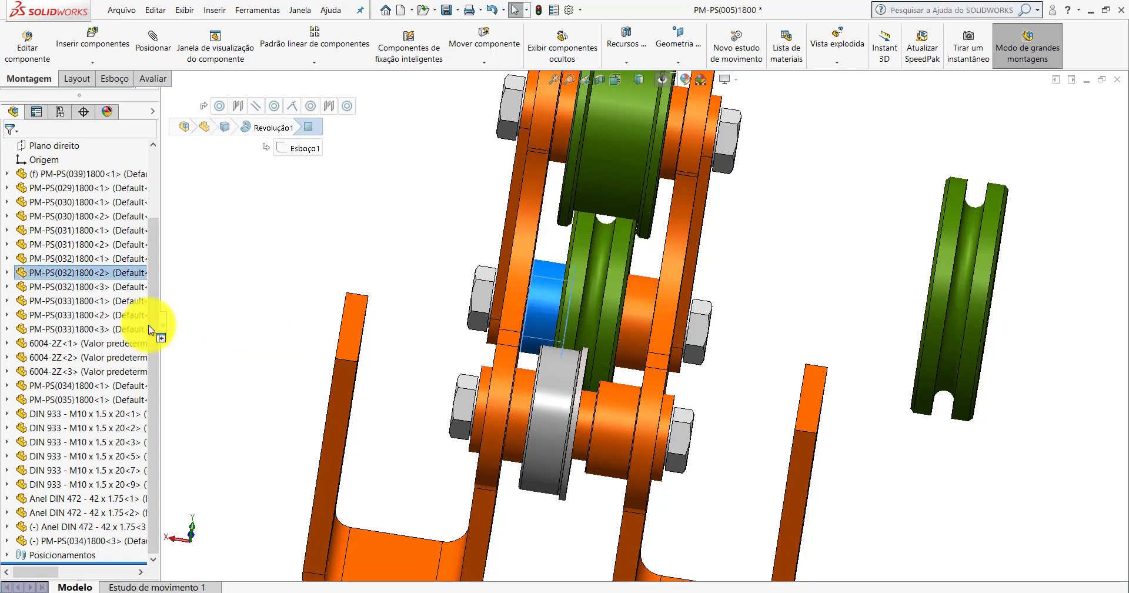
{"action": "left_click", "coordinate": [100, 276]}
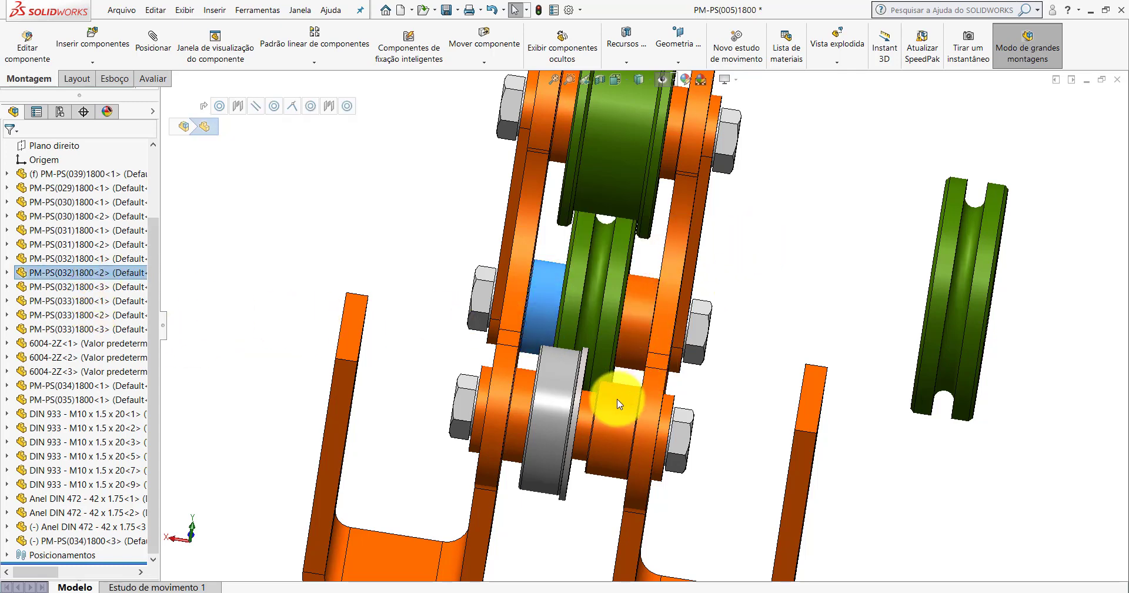
{"action": "left_click", "coordinate": [617, 404]}
{"action": "left_click", "coordinate": [112, 287]}
{"action": "key", "text": "f"}
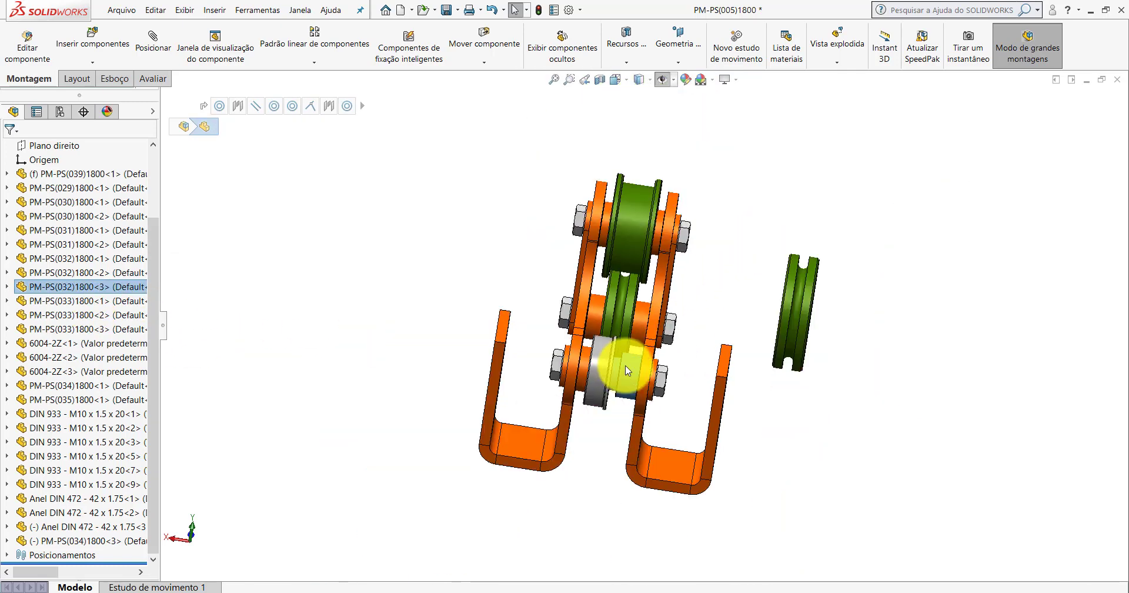
{"action": "middle_click_drag", "start_coordinate": [626, 370], "coordinate": [598, 372]}
{"action": "scroll", "coordinate": [595, 376], "scroll_direction": "down", "scroll_amount": 3}
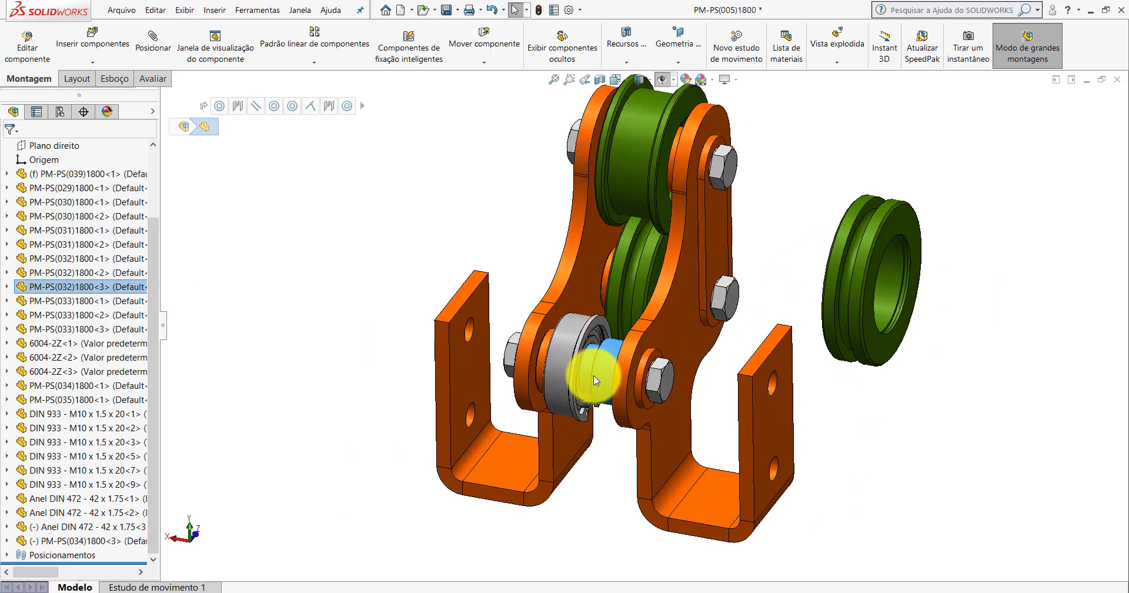
{"action": "scroll", "coordinate": [625, 367], "scroll_direction": "down", "scroll_amount": 2}
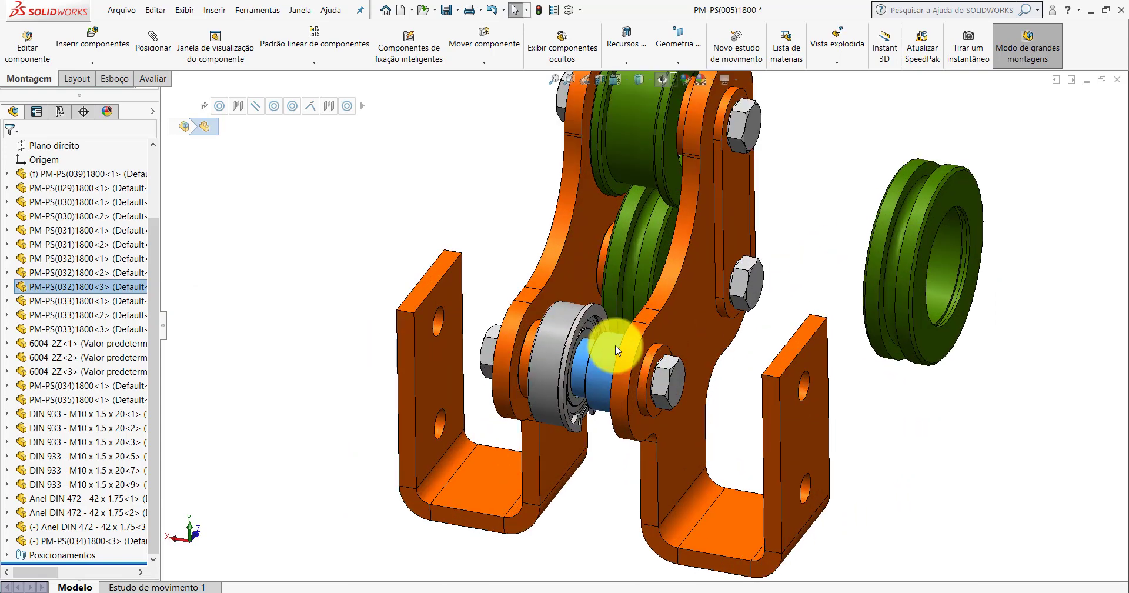
{"action": "scroll", "coordinate": [615, 349], "scroll_direction": "down", "scroll_amount": 2}
Delete bearing 6004-2Z<3> and the retaining ring from the lower joint.
{"action": "left_click", "coordinate": [525, 292]}
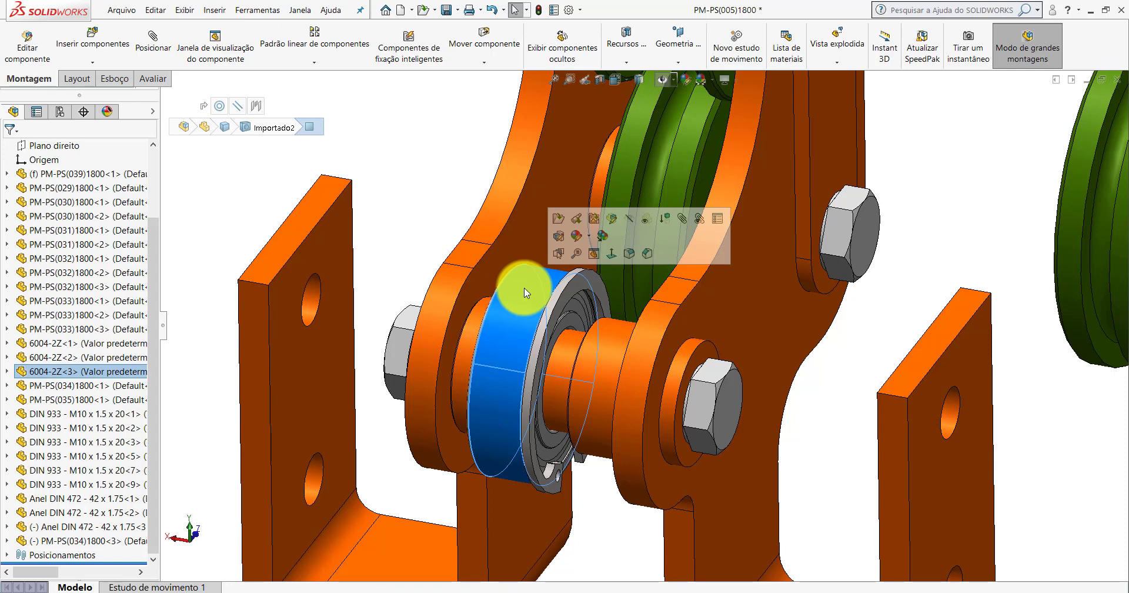
{"action": "key", "text": "Delete"}
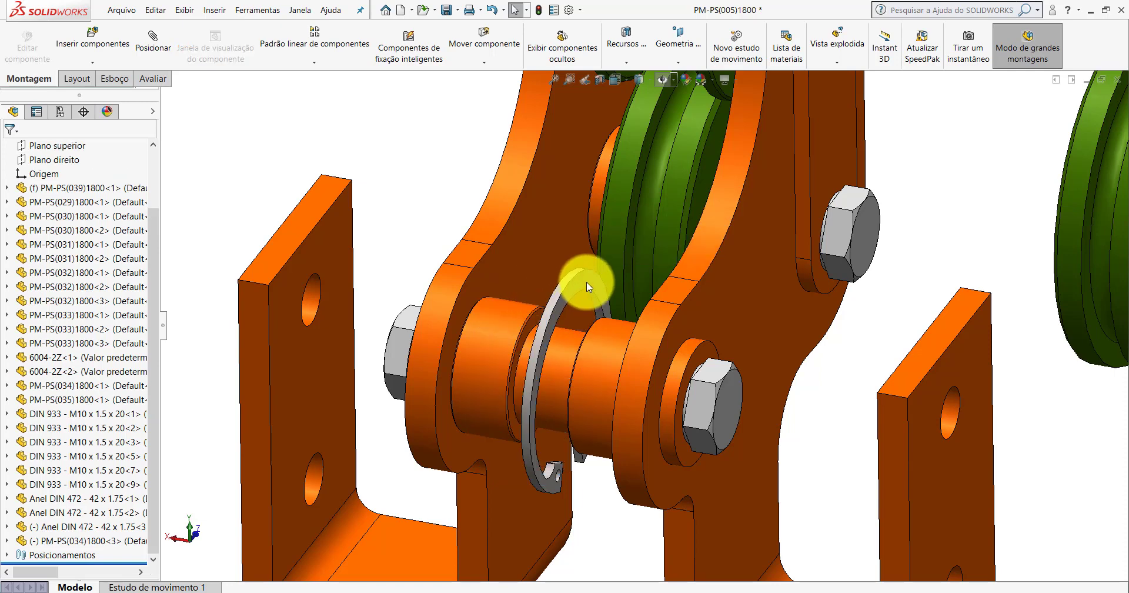
{"action": "left_click", "coordinate": [587, 282]}
{"action": "key", "text": "Delete"}
{"action": "scroll", "coordinate": [599, 355], "scroll_direction": "up", "scroll_amount": 3}
{"action": "scroll", "coordinate": [598, 355], "scroll_direction": "down", "scroll_amount": 2}
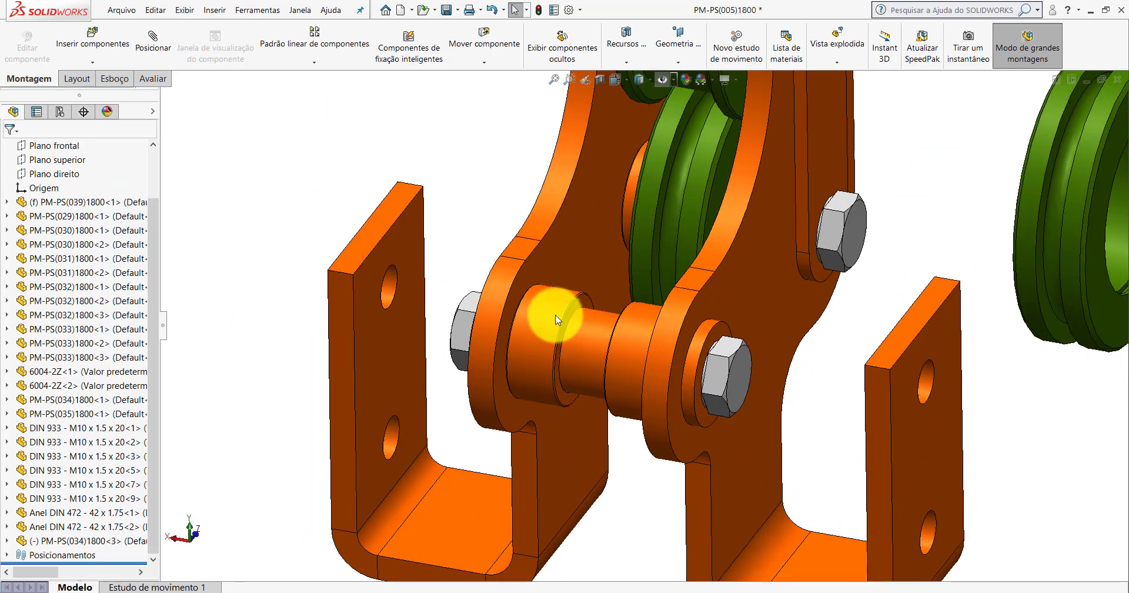
Delete the collar sleeve, the pin collar and the pin in the left plate.
{"action": "left_click", "coordinate": [556, 312]}
{"action": "key", "text": "Delete"}
{"action": "left_click", "coordinate": [638, 333]}
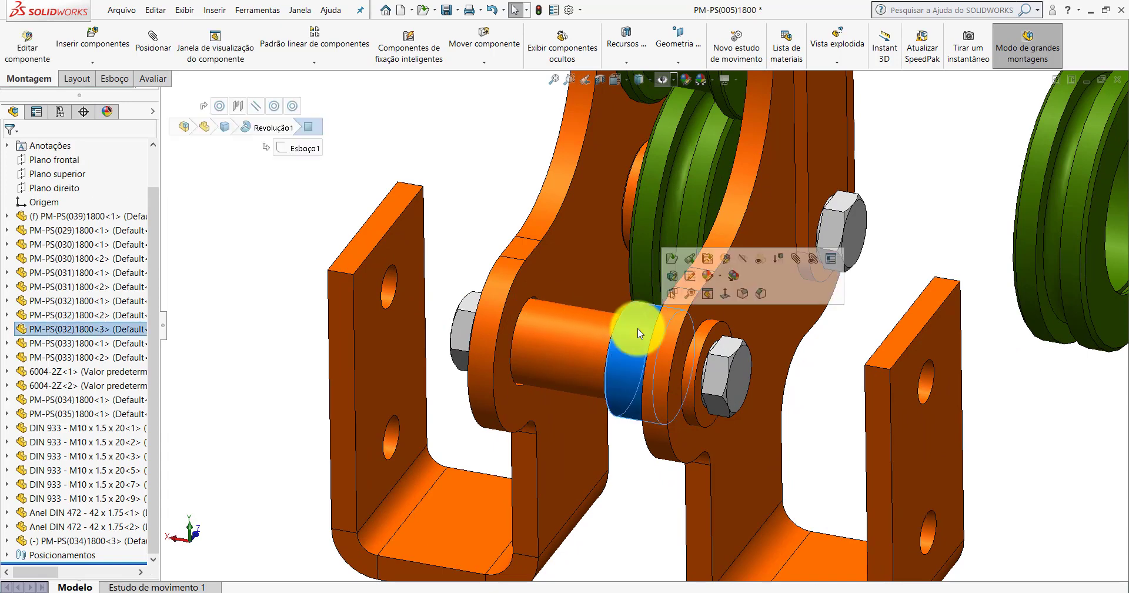
{"action": "key", "text": "Delete"}
{"action": "scroll", "coordinate": [647, 341], "scroll_direction": "up", "scroll_amount": 3}
{"action": "scroll", "coordinate": [647, 343], "scroll_direction": "down", "scroll_amount": 3}
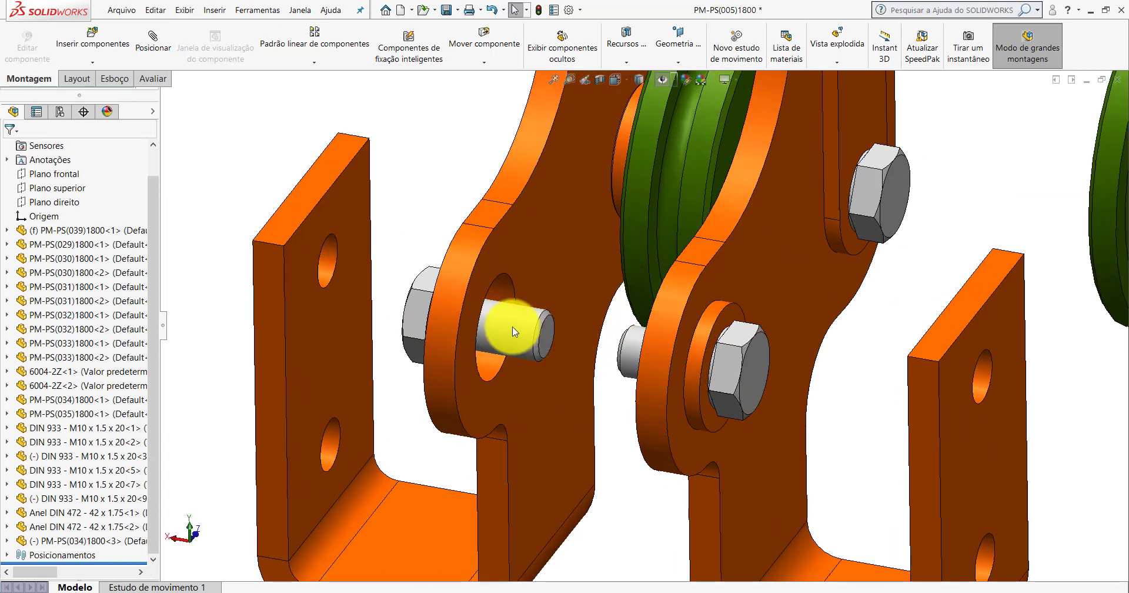
{"action": "left_click", "coordinate": [510, 324]}
{"action": "key", "text": "Delete"}
Delete the collar ring and bolt DIN 933 <3>, then undo to restore bolts <3> and <9>.
{"action": "left_click", "coordinate": [705, 334]}
{"action": "key", "text": "Delete"}
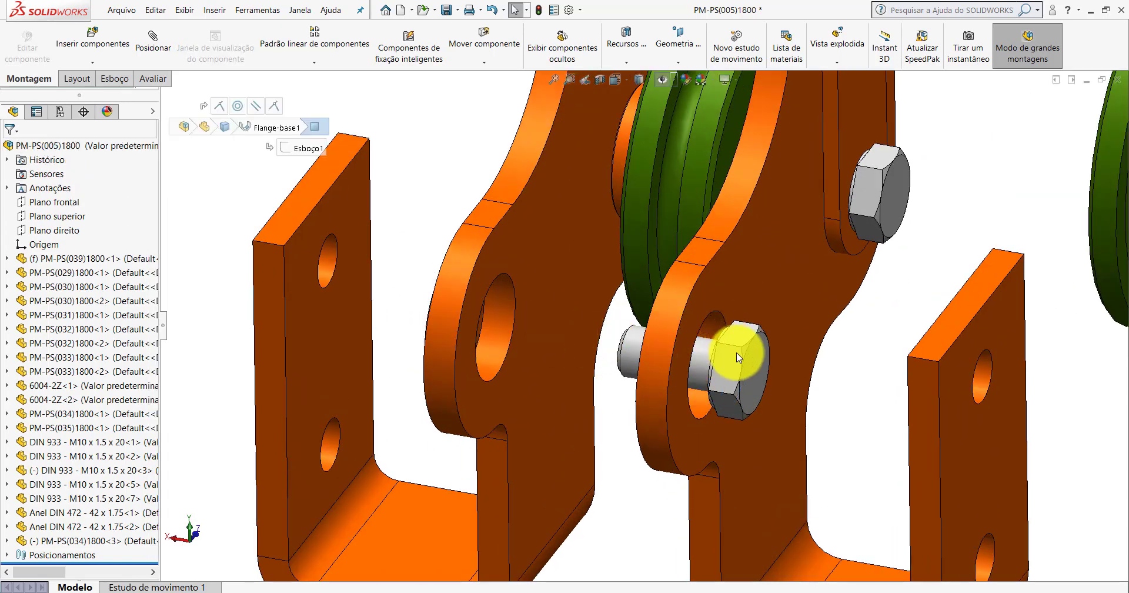
{"action": "left_click", "coordinate": [734, 364]}
{"action": "key", "text": "Delete"}
{"action": "scroll", "coordinate": [735, 363], "scroll_direction": "up", "scroll_amount": 3}
{"action": "scroll", "coordinate": [710, 360], "scroll_direction": "up", "scroll_amount": 3}
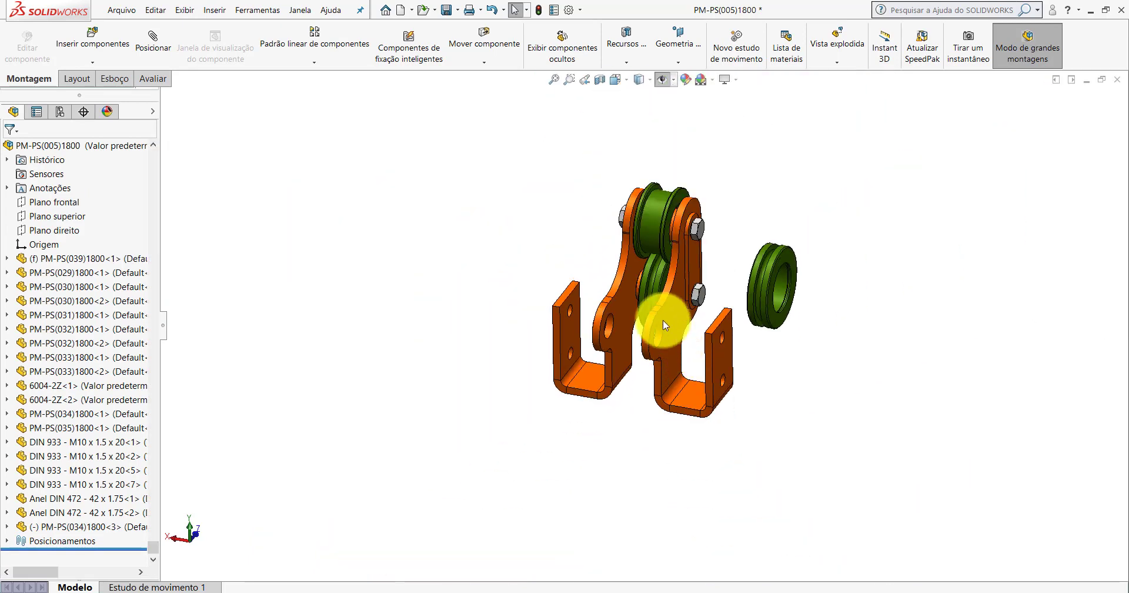
{"action": "mouse_move", "coordinate": [670, 283]}
{"action": "middle_mouse_down"}
{"action": "mouse_move", "coordinate": [650, 277]}
{"action": "mouse_move", "coordinate": [654, 301]}
{"action": "middle_mouse_up"}
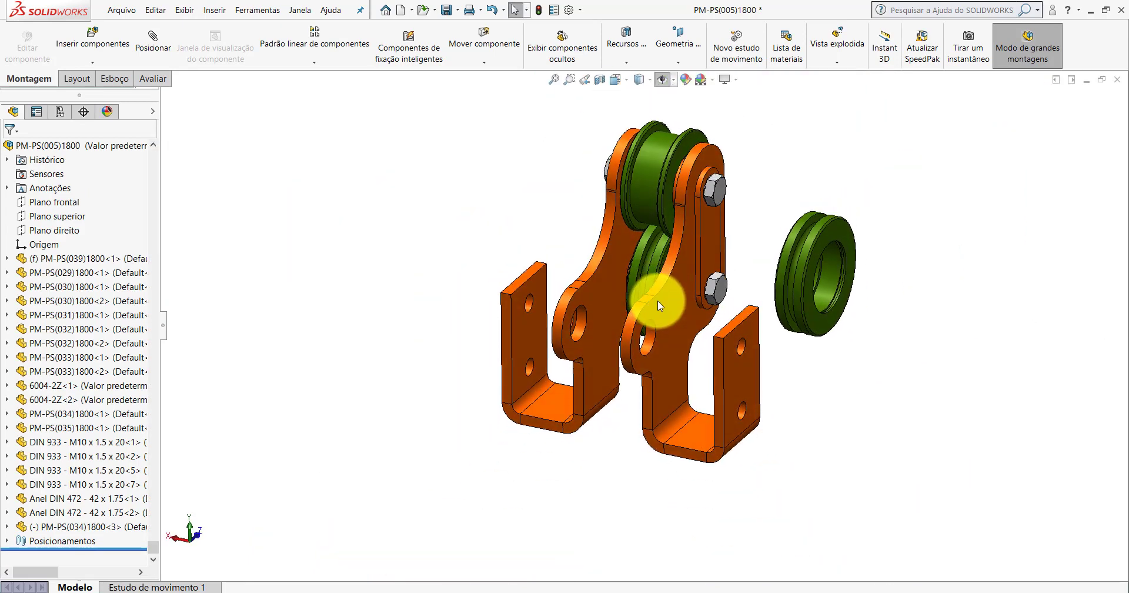
{"action": "key", "text": "ctrl+z"}
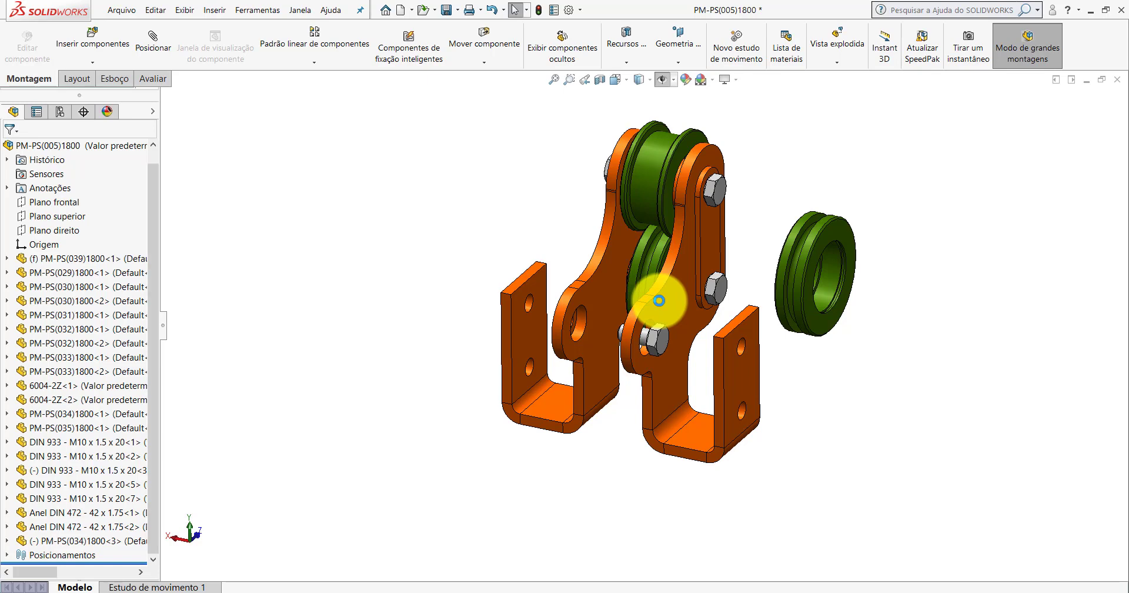
{"action": "key", "text": "ctrl+z"}
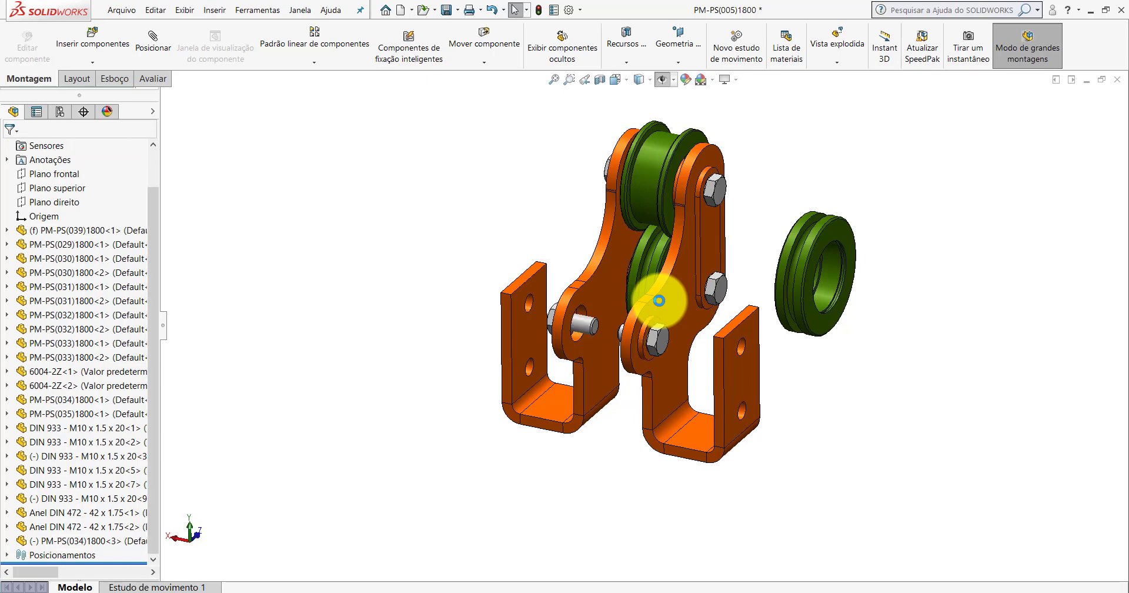
Delete the lower pin PM-PS(032)1800<3>.
{"action": "scroll", "coordinate": [637, 334], "scroll_direction": "down", "scroll_amount": 5}
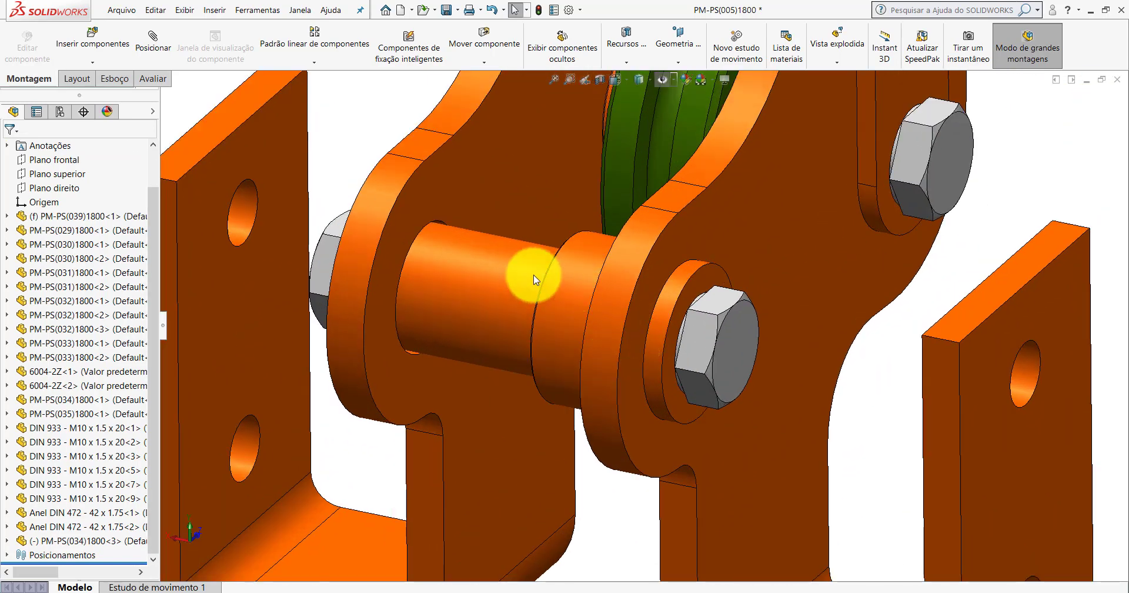
{"action": "scroll", "coordinate": [656, 290], "scroll_direction": "up", "scroll_amount": 5}
{"action": "middle_click_drag", "start_coordinate": [605, 297], "coordinate": [564, 300]}
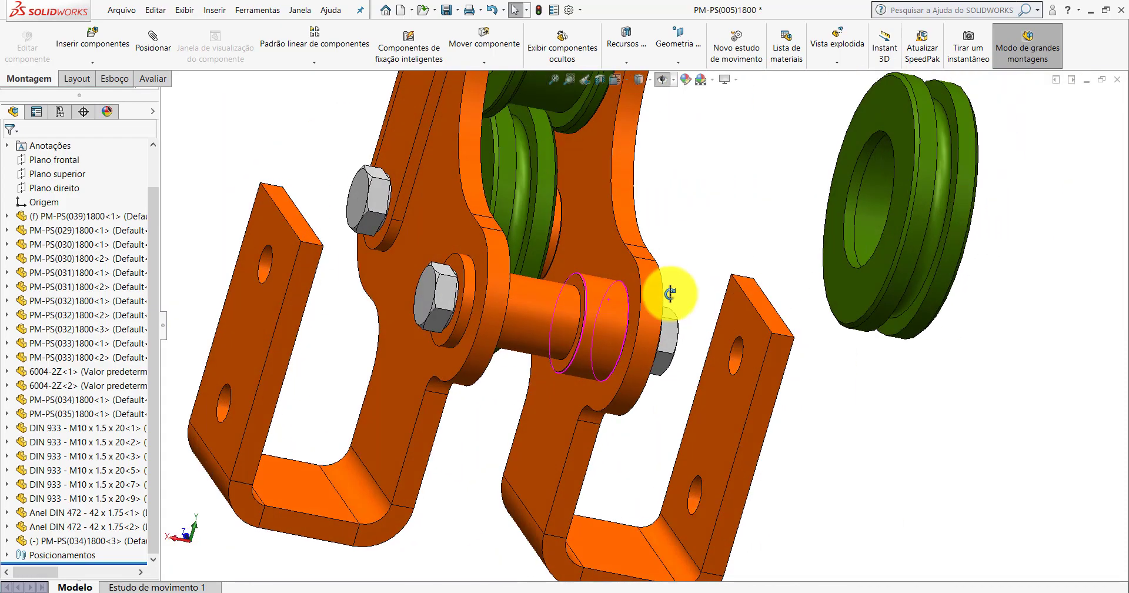
{"action": "left_click", "coordinate": [560, 298]}
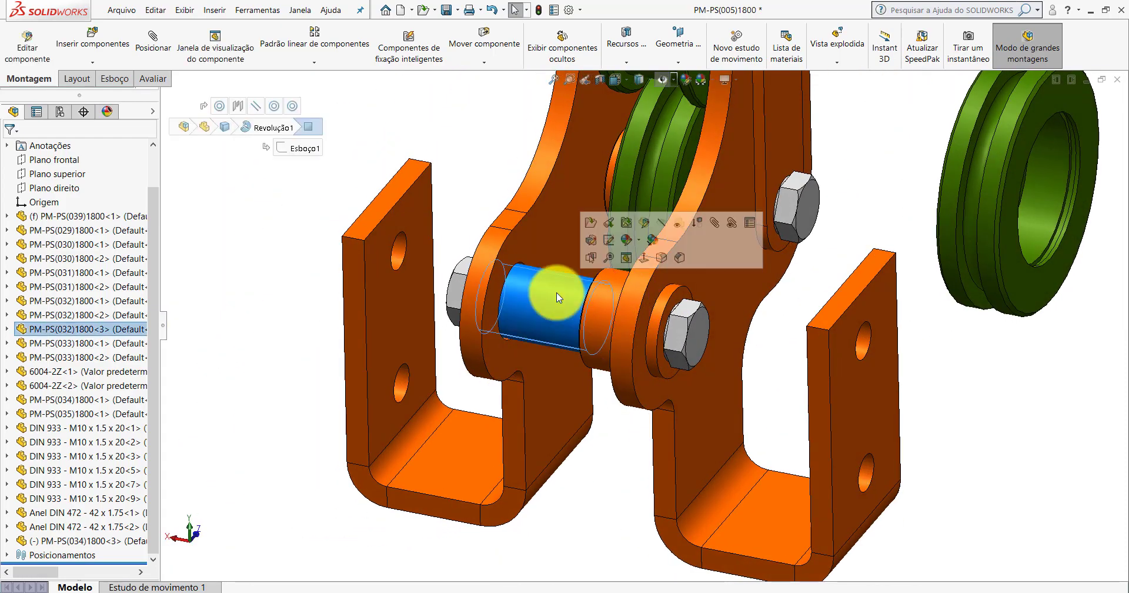
{"action": "key", "text": "Delete"}
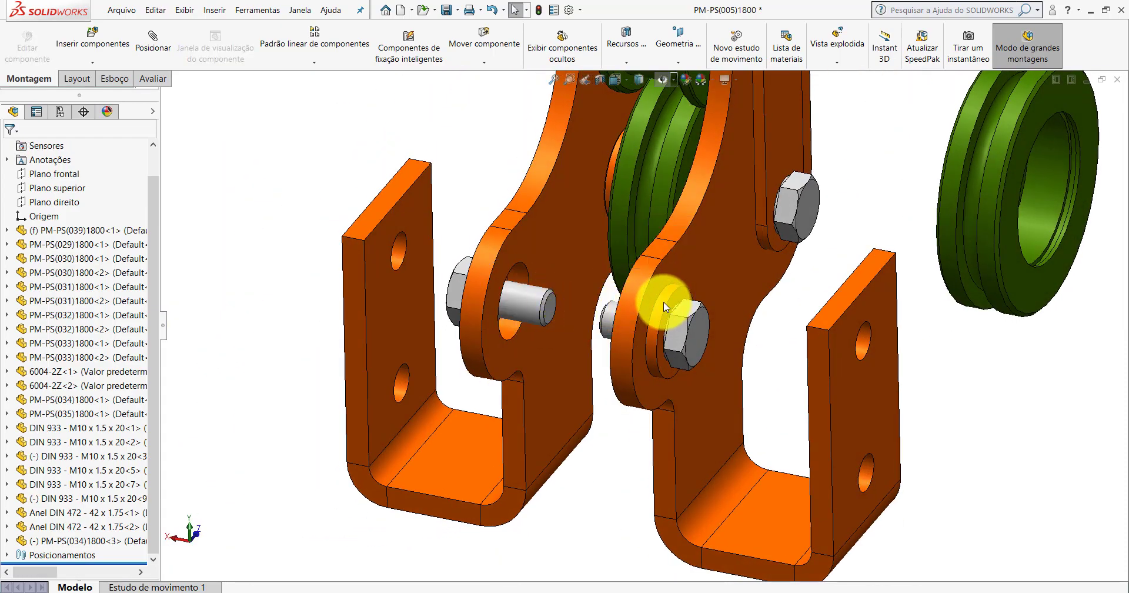
Delete both bolts, DIN 933 <3> and DIN 933 <9>, from the lower joint.
{"action": "left_click", "coordinate": [663, 302]}
{"action": "left_click_drag", "start_coordinate": [699, 322], "coordinate": [725, 325]}
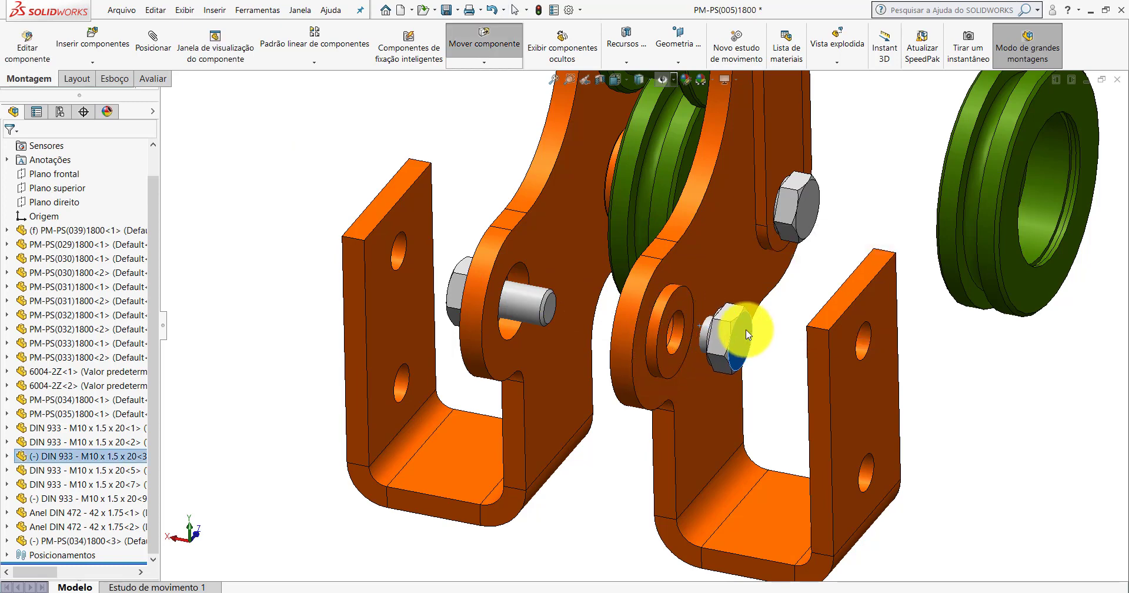
{"action": "key", "text": "Escape"}
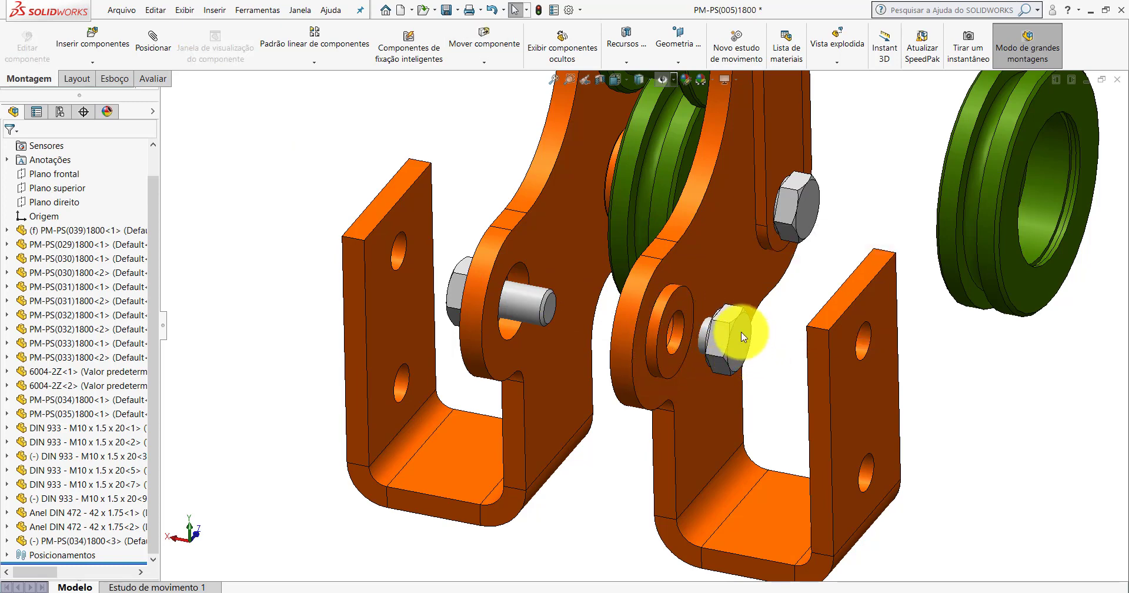
{"action": "left_click", "coordinate": [741, 332]}
{"action": "key", "text": "Delete"}
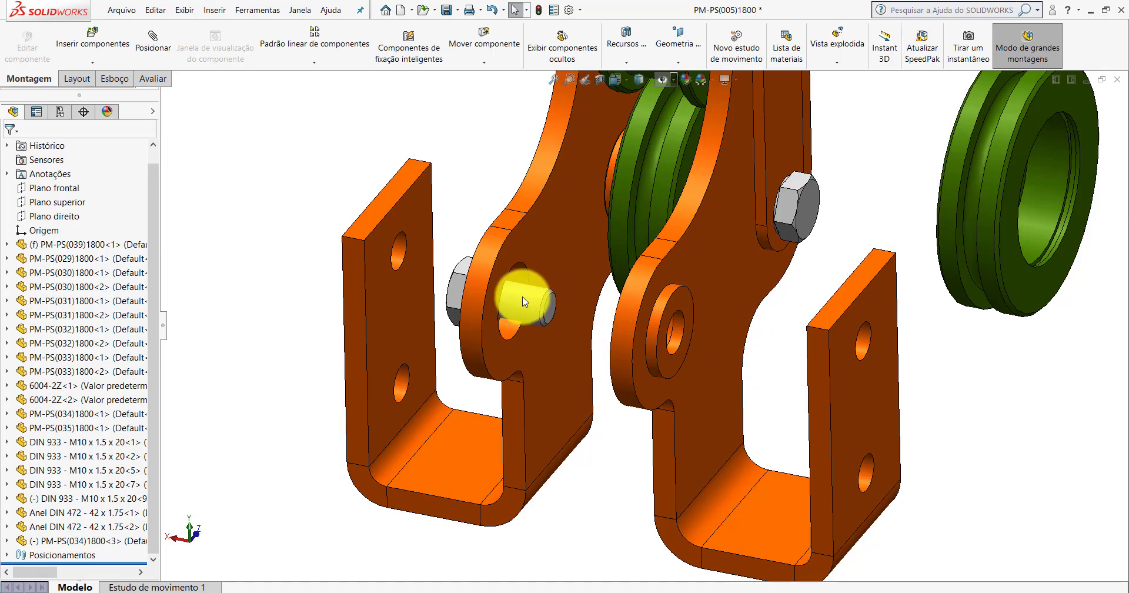
{"action": "left_click", "coordinate": [523, 301]}
{"action": "key", "text": "Delete"}
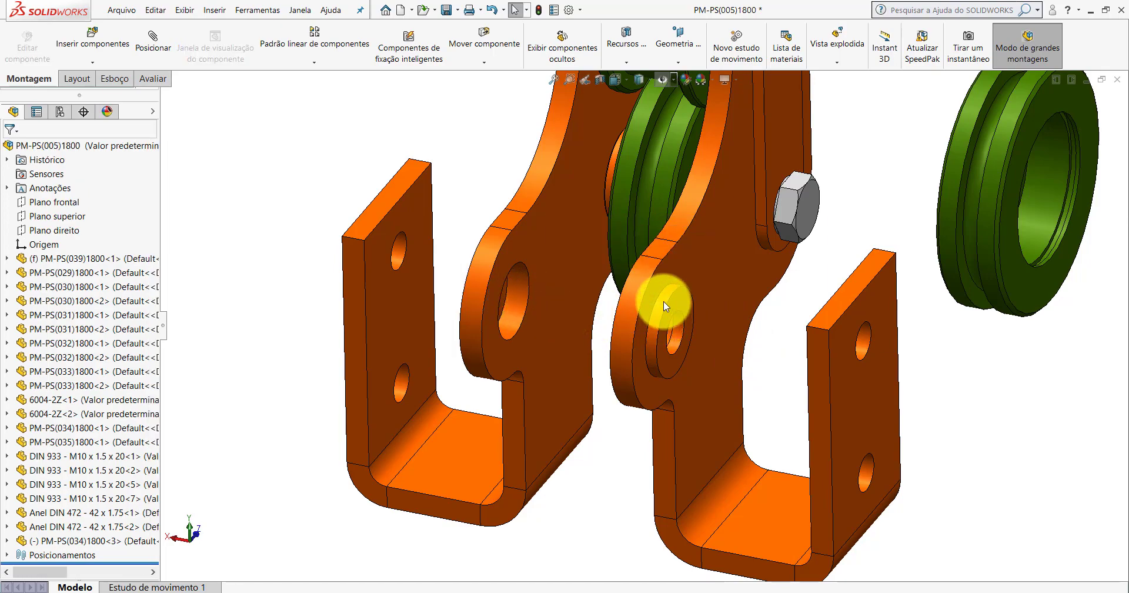
Inspect the emptied pin and bolt holes in the bracket plates.
{"action": "middle_click_drag", "start_coordinate": [663, 302], "coordinate": [665, 300]}
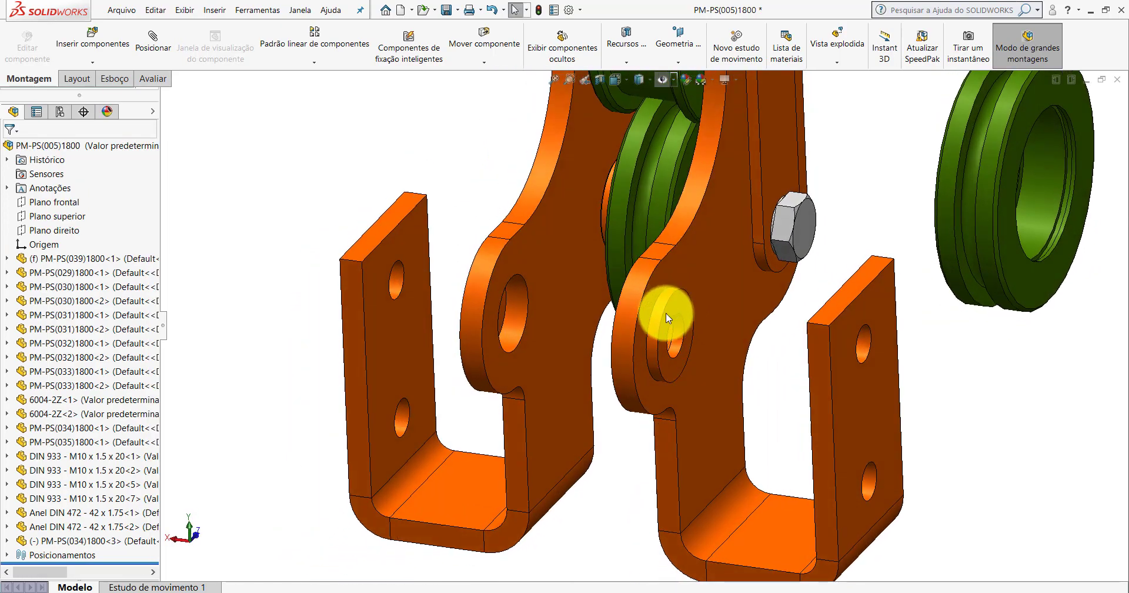
{"action": "left_click", "coordinate": [666, 315]}
{"action": "scroll", "coordinate": [648, 262], "scroll_direction": "up", "scroll_amount": 5}
{"action": "scroll", "coordinate": [654, 279], "scroll_direction": "down", "scroll_amount": 5}
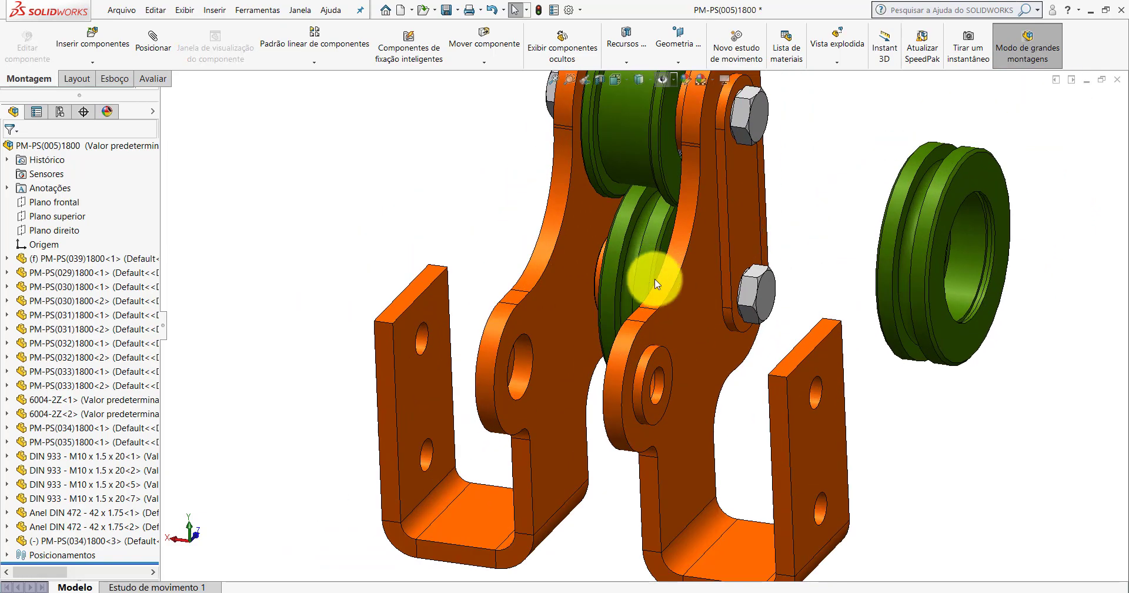
{"action": "middle_click_drag", "start_coordinate": [654, 279], "coordinate": [654, 281]}
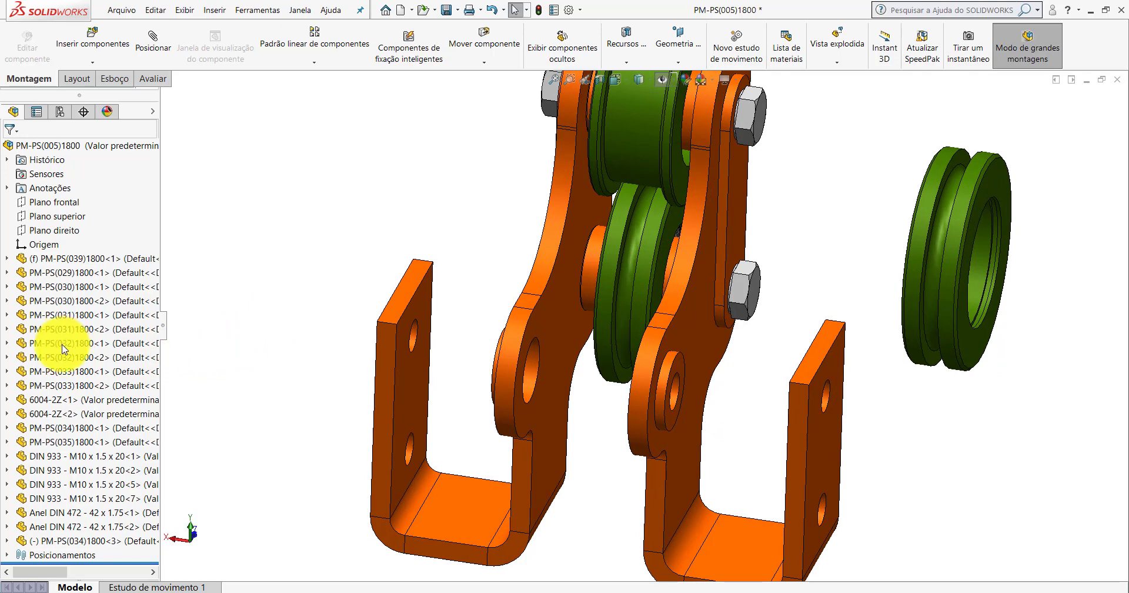
Insert a new PM-PS(032)1800 pin instance into the assembly.
{"action": "left_click_drag", "start_coordinate": [63, 346], "coordinate": [402, 273]}
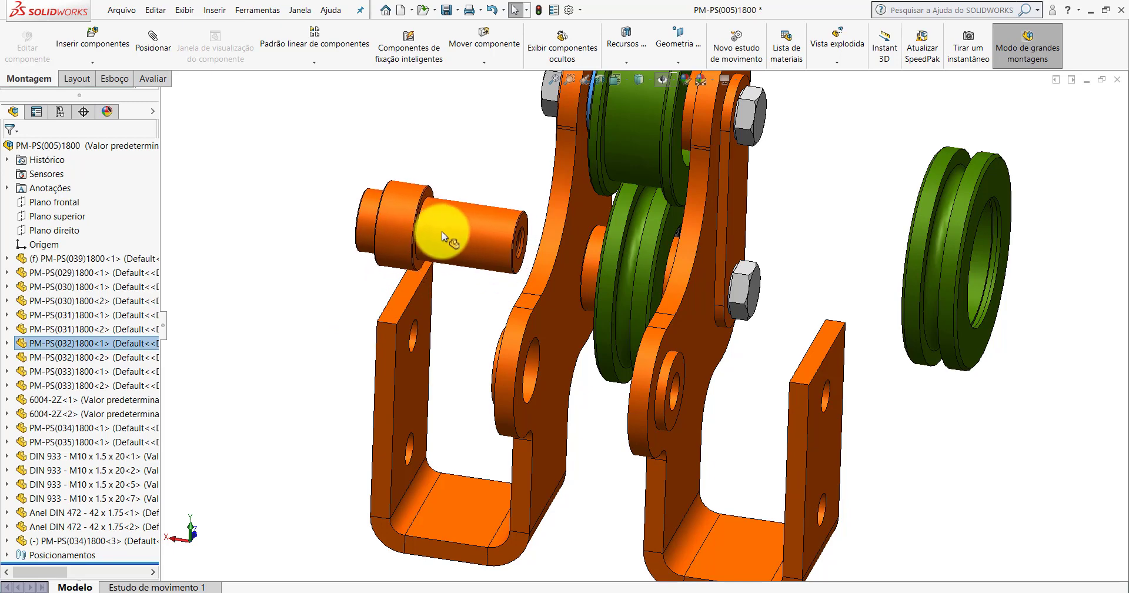
{"action": "left_click", "coordinate": [589, 254]}
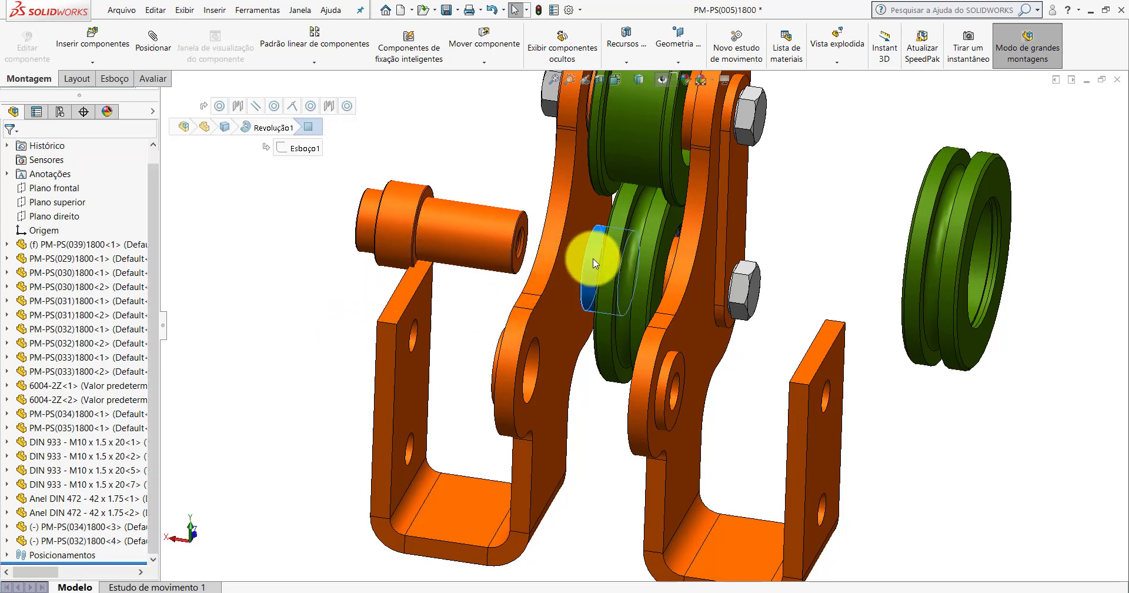
{"action": "left_click", "coordinate": [117, 343]}
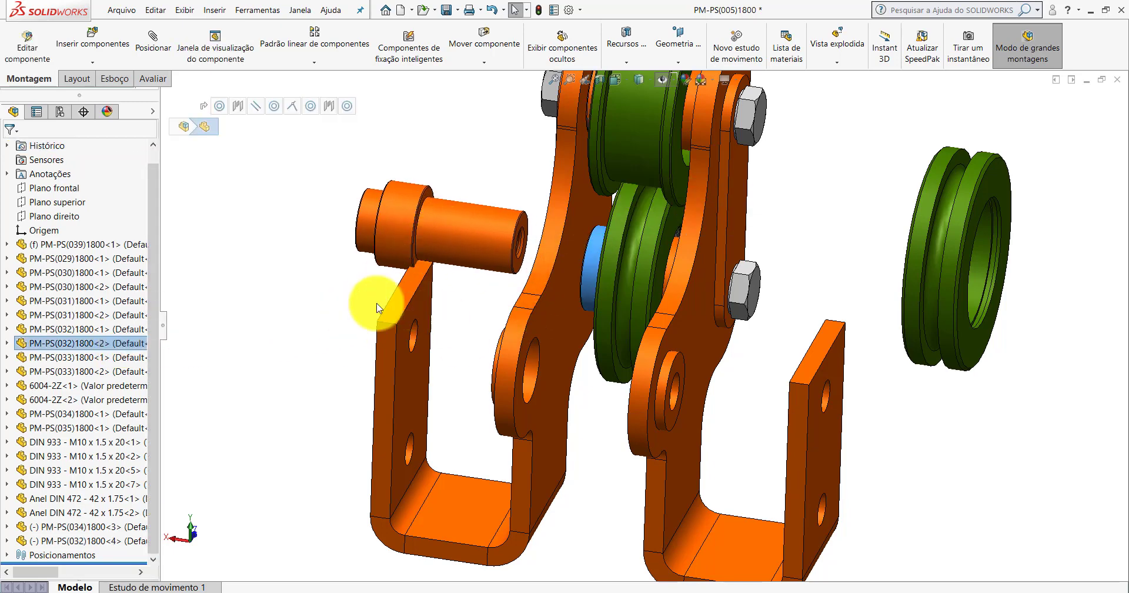
{"action": "left_click", "coordinate": [276, 302]}
{"action": "middle_click_drag", "start_coordinate": [488, 328], "coordinate": [486, 343]}
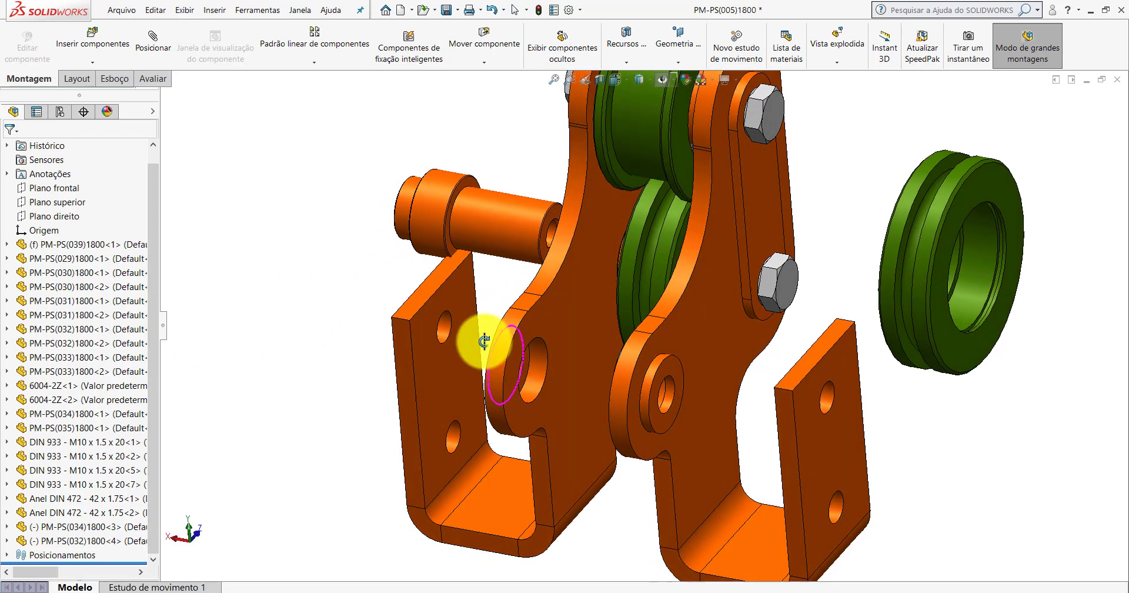
Mate the pin's cylindrical face concentric with the bracket hole.
{"action": "left_click", "coordinate": [153, 42]}
{"action": "left_click", "coordinate": [518, 222]}
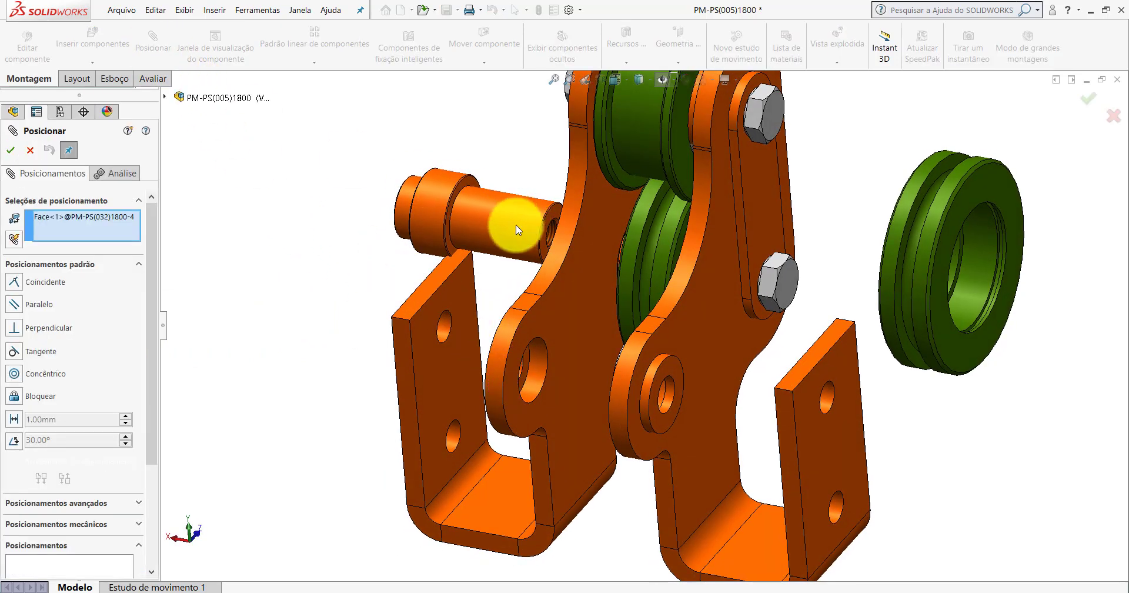
{"action": "scroll", "coordinate": [564, 348], "scroll_direction": "down", "scroll_amount": 3}
{"action": "scroll", "coordinate": [564, 349], "scroll_direction": "down", "scroll_amount": 1}
{"action": "left_click", "coordinate": [524, 360]}
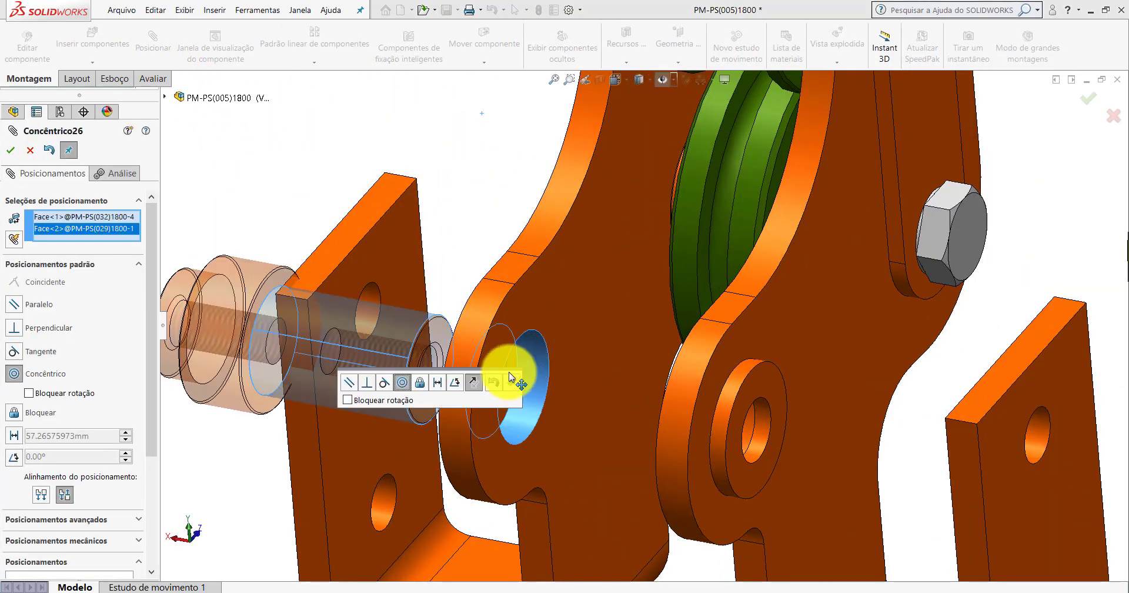
{"action": "left_click", "coordinate": [509, 382]}
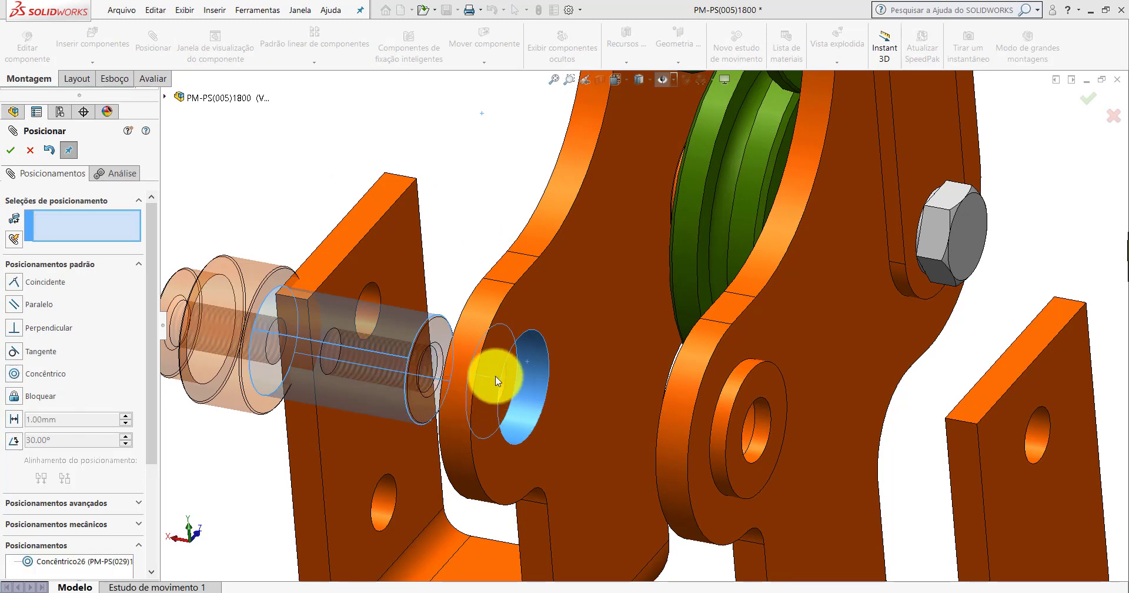
{"action": "key", "text": "f"}
Add a Width mate centring the pin's end faces between the two bracket plate faces.
{"action": "left_click", "coordinate": [110, 264]}
{"action": "left_click", "coordinate": [93, 280]}
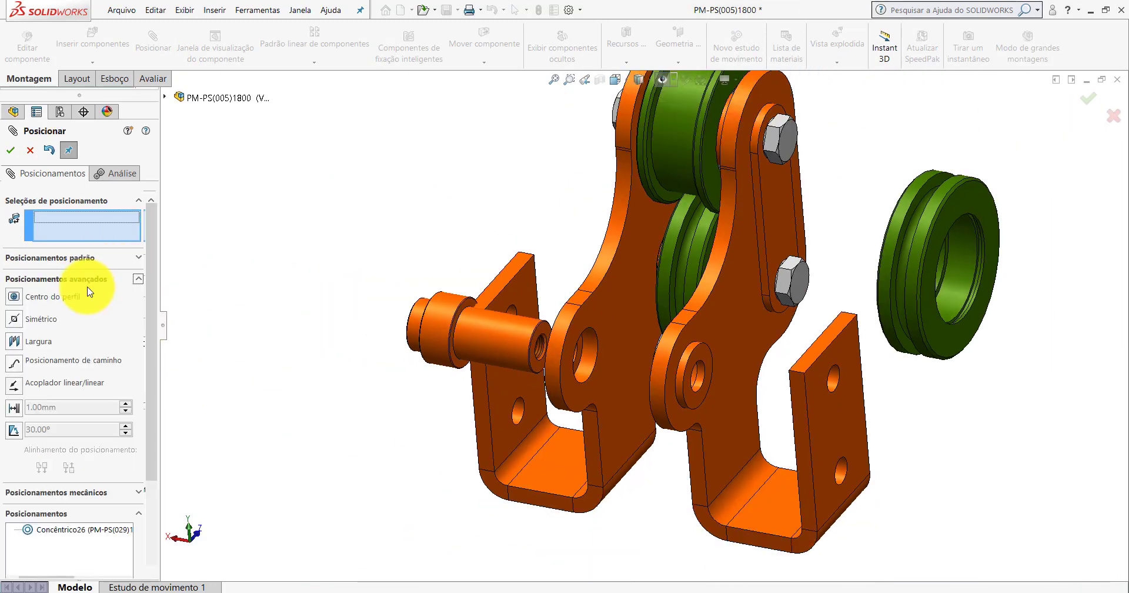
{"action": "left_click", "coordinate": [15, 341]}
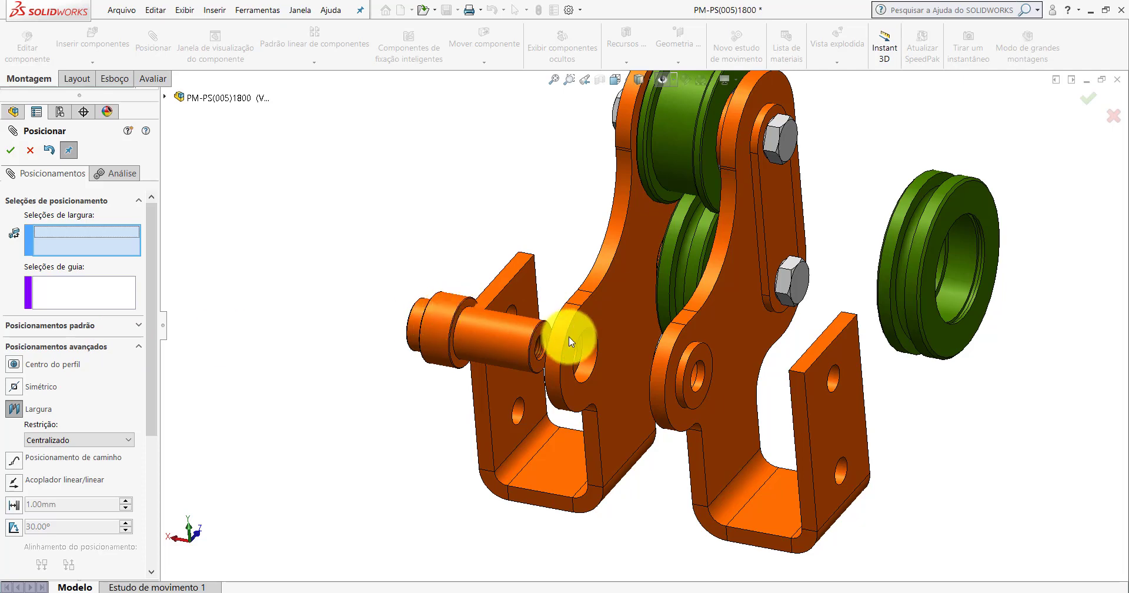
{"action": "scroll", "coordinate": [547, 320], "scroll_direction": "down", "scroll_amount": 2}
{"action": "scroll", "coordinate": [541, 322], "scroll_direction": "up", "scroll_amount": 3}
{"action": "mouse_move", "coordinate": [541, 321]}
{"action": "middle_mouse_down"}
{"action": "mouse_move", "coordinate": [588, 319]}
{"action": "mouse_move", "coordinate": [400, 309]}
{"action": "middle_mouse_up"}
{"action": "left_click", "coordinate": [408, 307]}
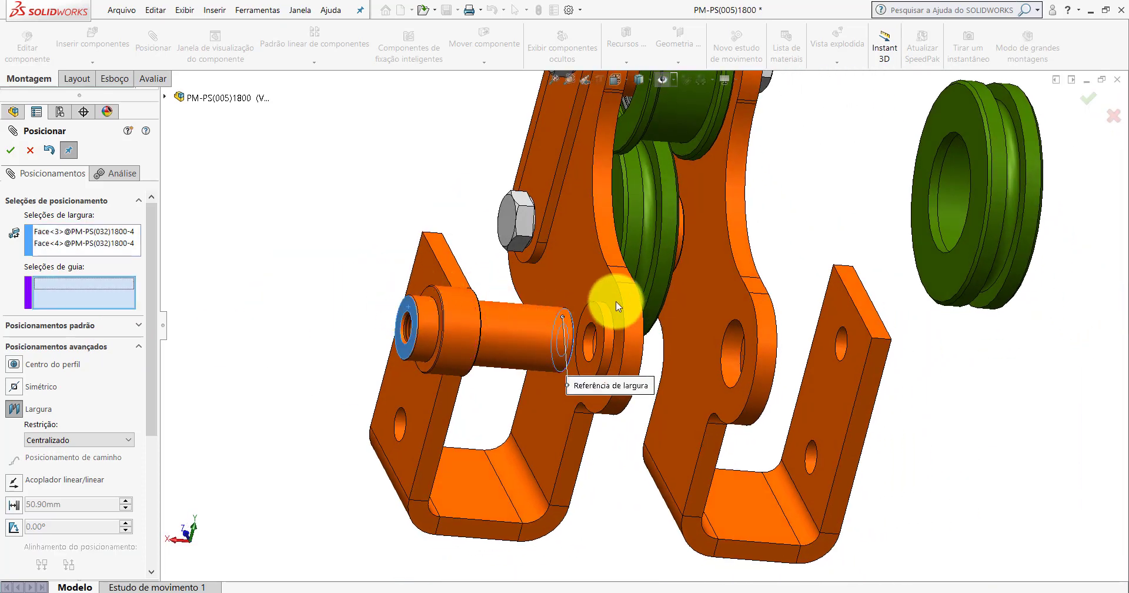
{"action": "left_click", "coordinate": [562, 285]}
{"action": "middle_click_drag", "start_coordinate": [562, 285], "coordinate": [662, 305]}
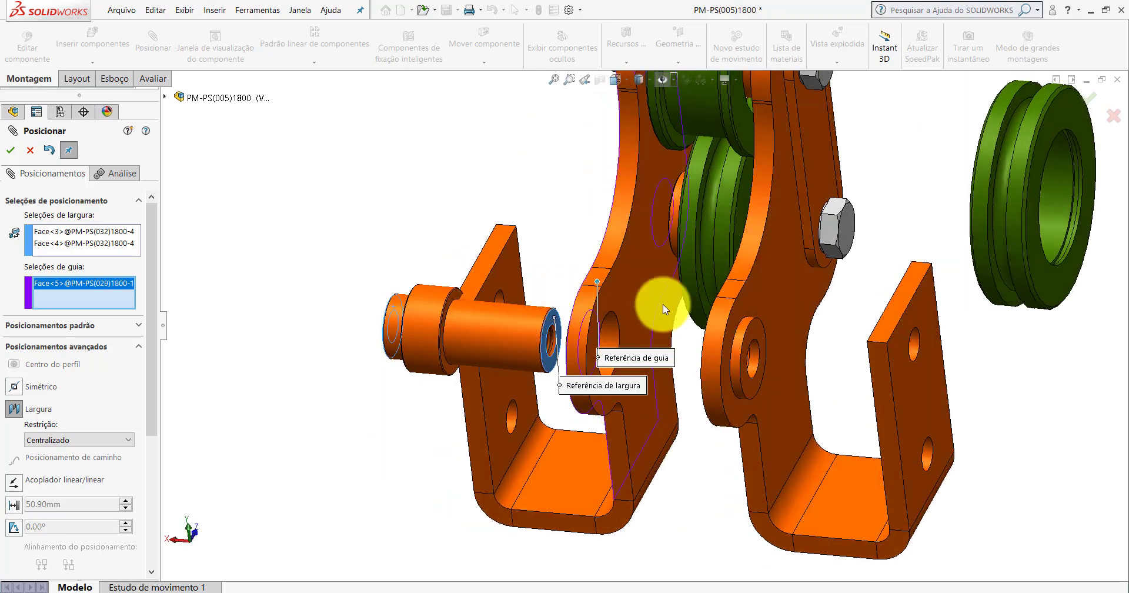
{"action": "left_click", "coordinate": [750, 298]}
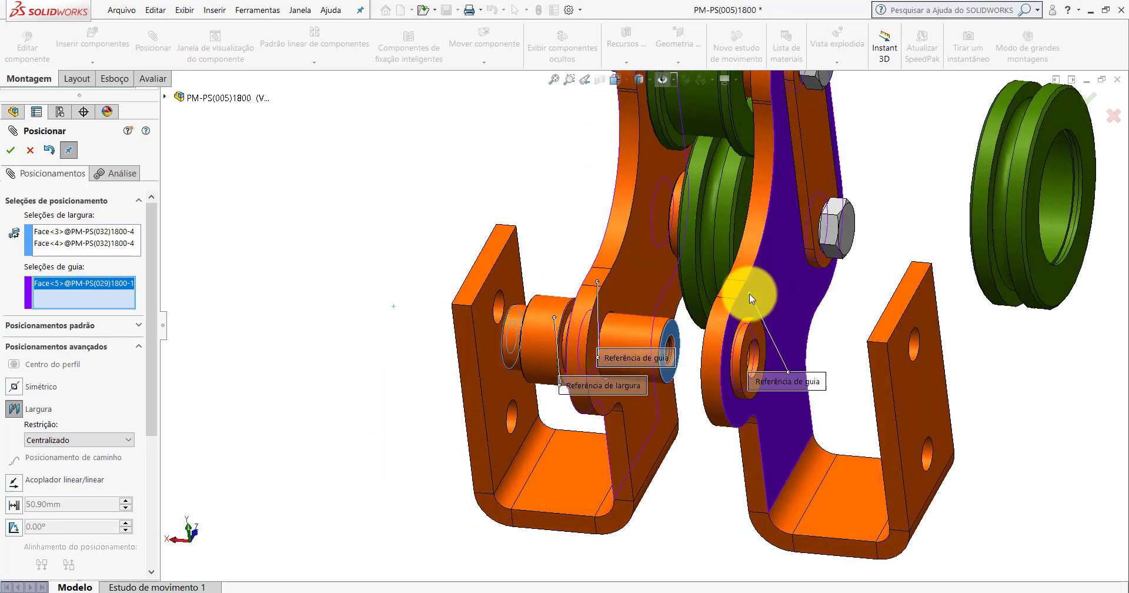
{"action": "left_click", "coordinate": [12, 150]}
{"action": "mouse_move", "coordinate": [630, 327]}
{"action": "middle_mouse_down"}
{"action": "mouse_move", "coordinate": [596, 277]}
{"action": "mouse_move", "coordinate": [654, 87]}
{"action": "middle_mouse_up"}
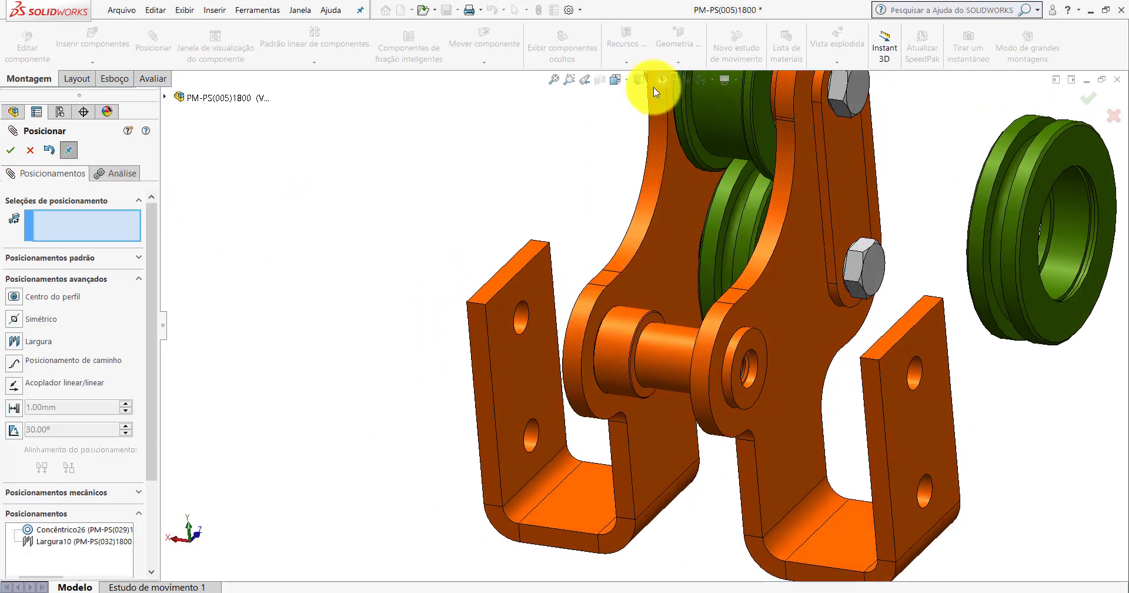
Make the pin's Frontal plane parallel to the narrow bracket face, then close the mate tool.
{"action": "left_click", "coordinate": [661, 80]}
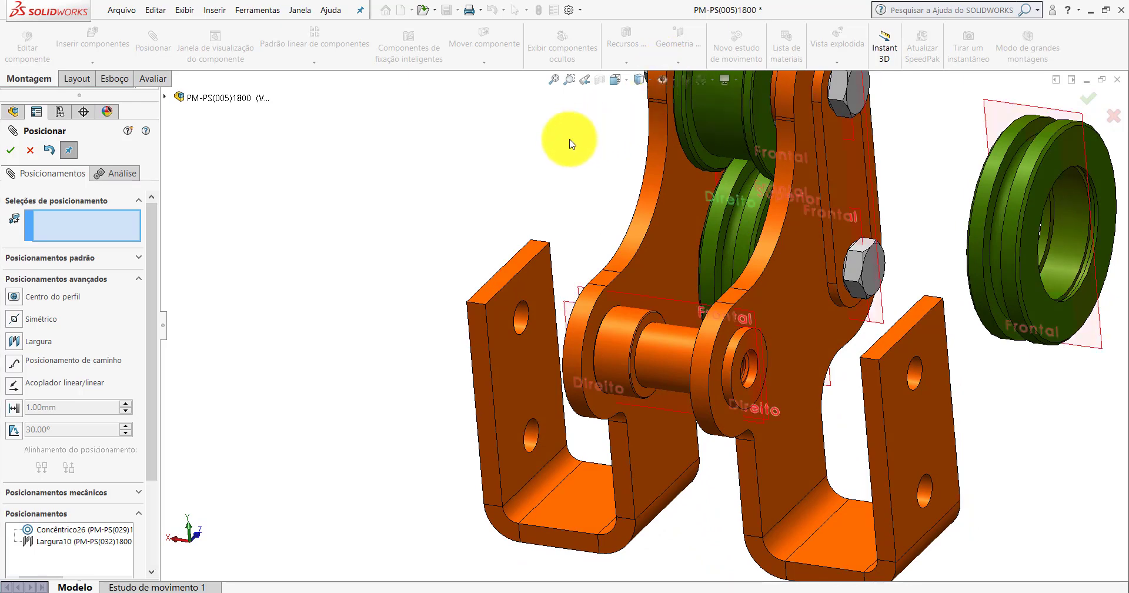
{"action": "scroll", "coordinate": [668, 345], "scroll_direction": "down", "scroll_amount": 3}
{"action": "left_click", "coordinate": [644, 361]}
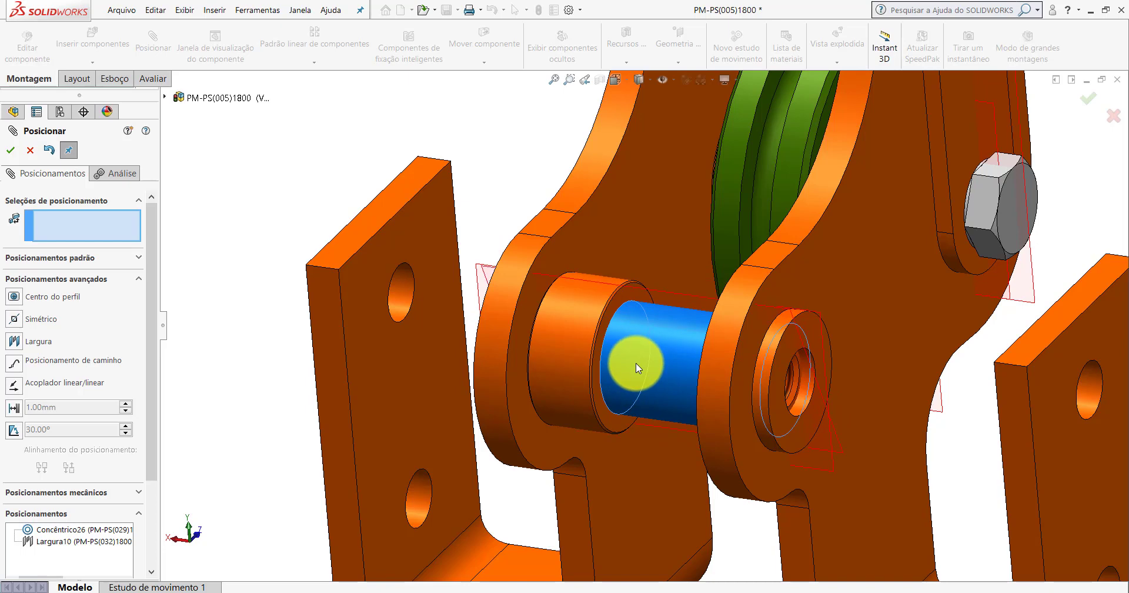
{"action": "left_click", "coordinate": [664, 270]}
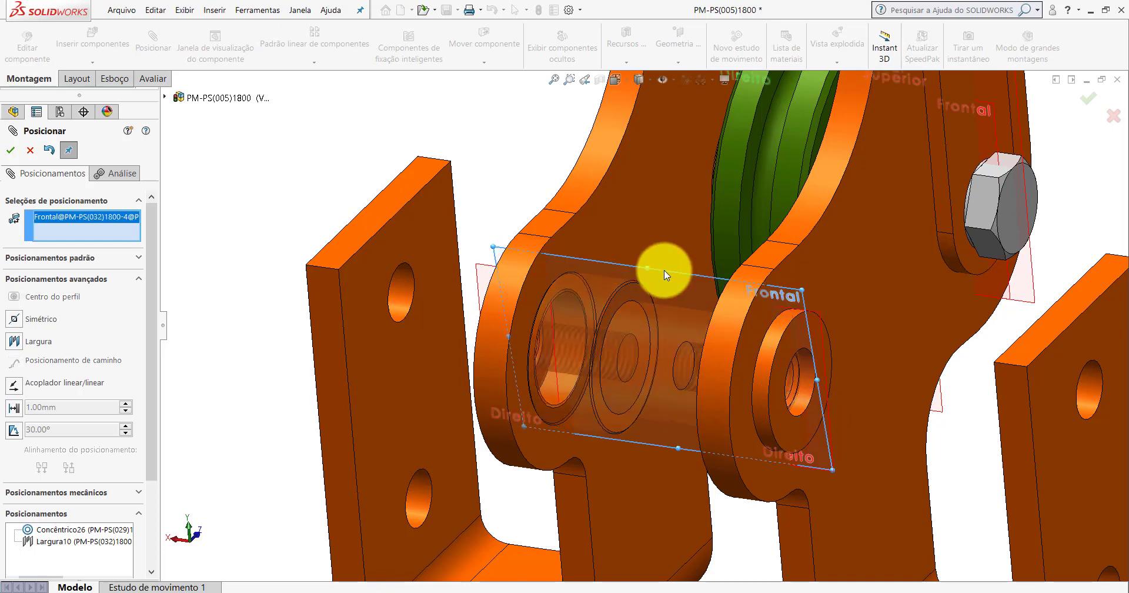
{"action": "scroll", "coordinate": [675, 379], "scroll_direction": "up", "scroll_amount": 2}
{"action": "left_click", "coordinate": [699, 411]}
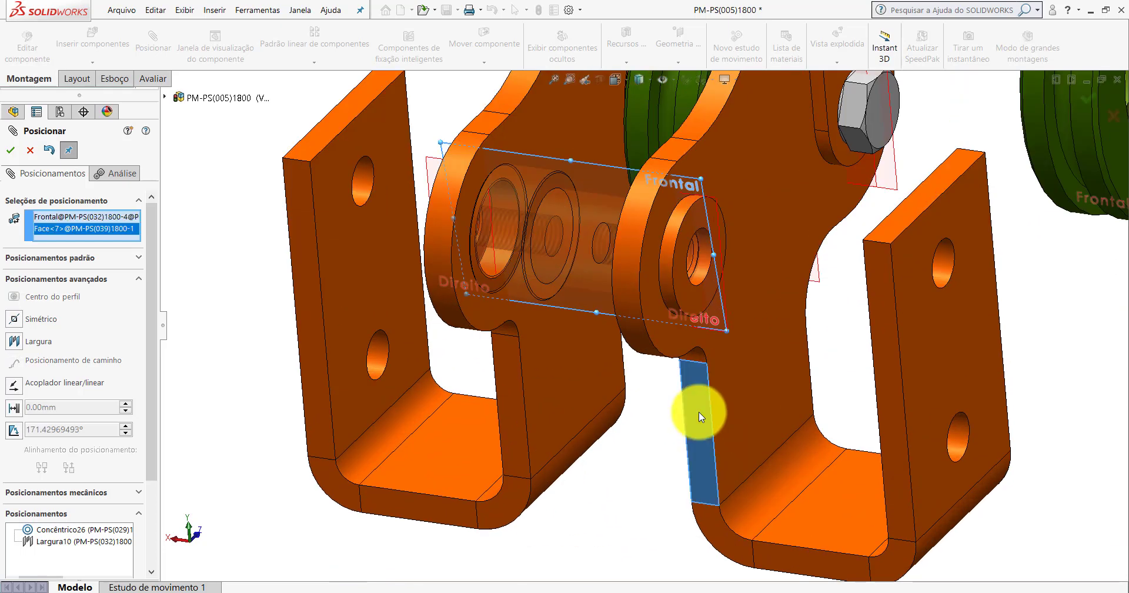
{"action": "left_click", "coordinate": [79, 260]}
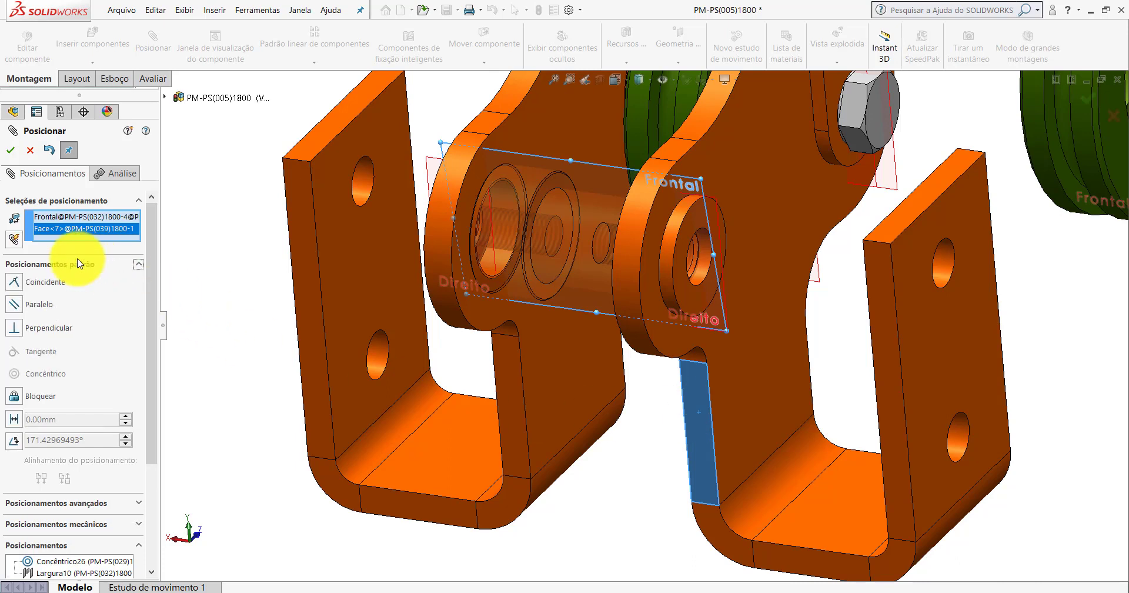
{"action": "left_click", "coordinate": [15, 304]}
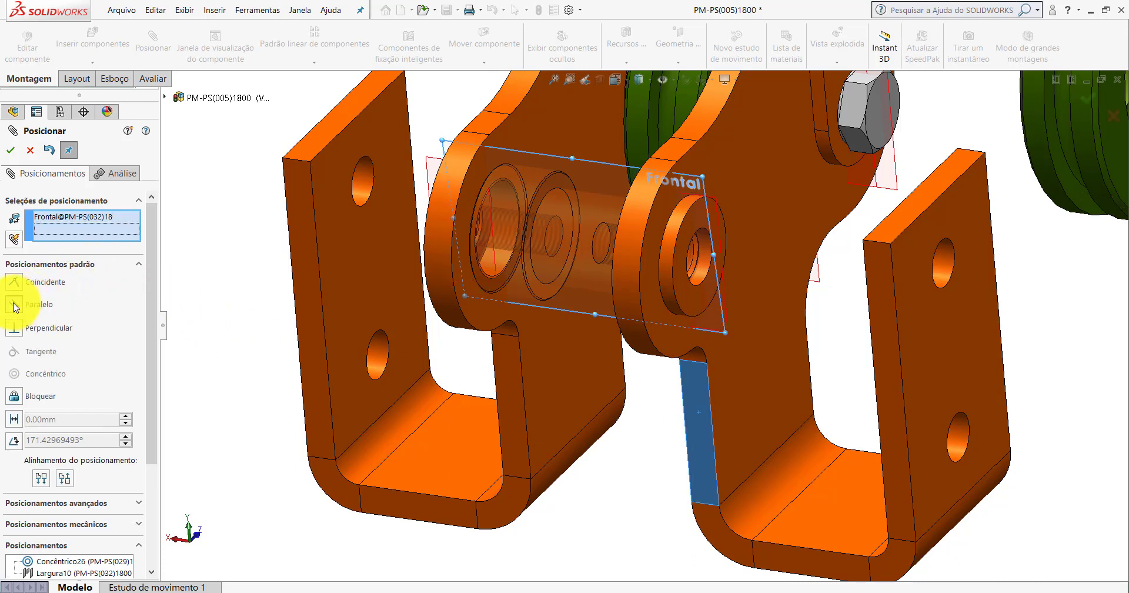
{"action": "left_click", "coordinate": [11, 151]}
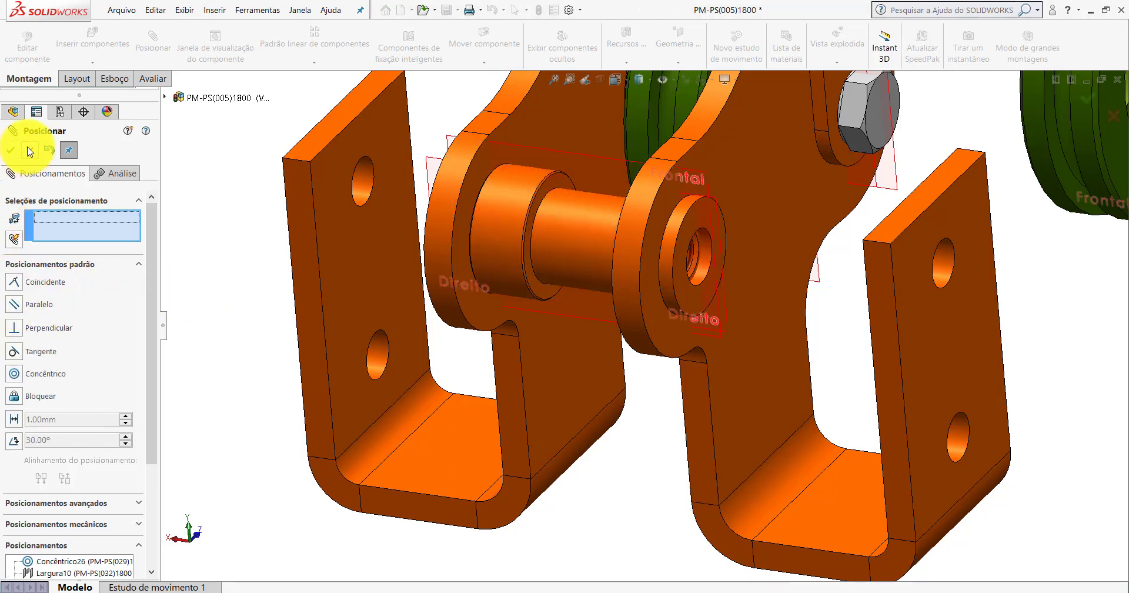
{"action": "left_click", "coordinate": [11, 151]}
Hide the reference planes and add another PM-PS(033)1800 bushing copy to the assembly.
{"action": "left_click", "coordinate": [661, 79]}
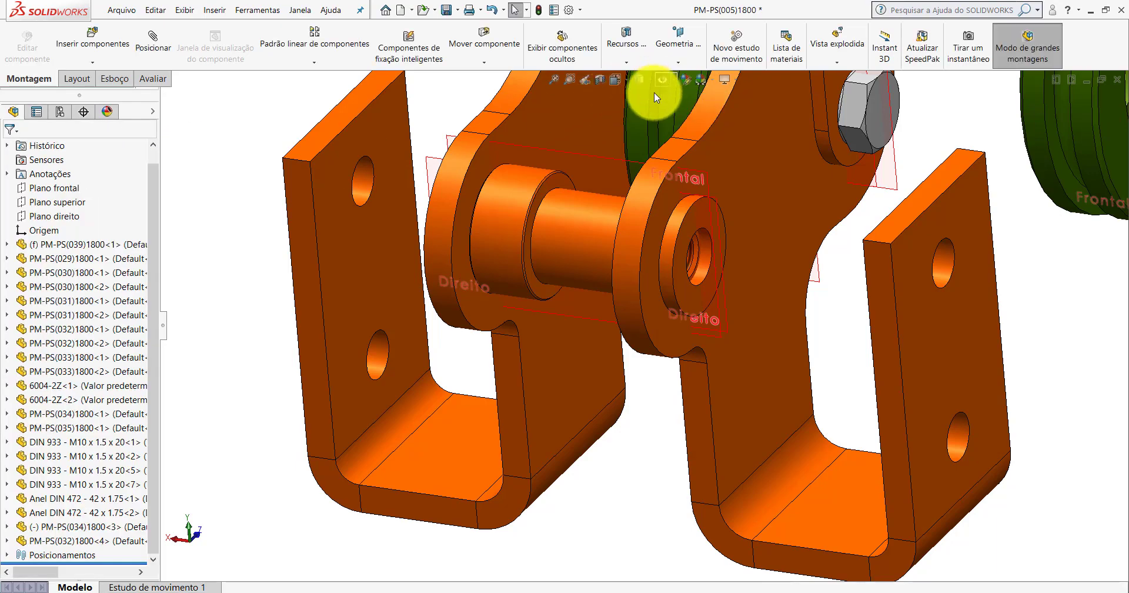
{"action": "scroll", "coordinate": [623, 194], "scroll_direction": "up", "scroll_amount": 5}
{"action": "scroll", "coordinate": [635, 241], "scroll_direction": "down", "scroll_amount": 2}
{"action": "mouse_move", "coordinate": [667, 257]}
{"action": "middle_mouse_down"}
{"action": "mouse_move", "coordinate": [746, 272]}
{"action": "mouse_move", "coordinate": [721, 285]}
{"action": "middle_mouse_up"}
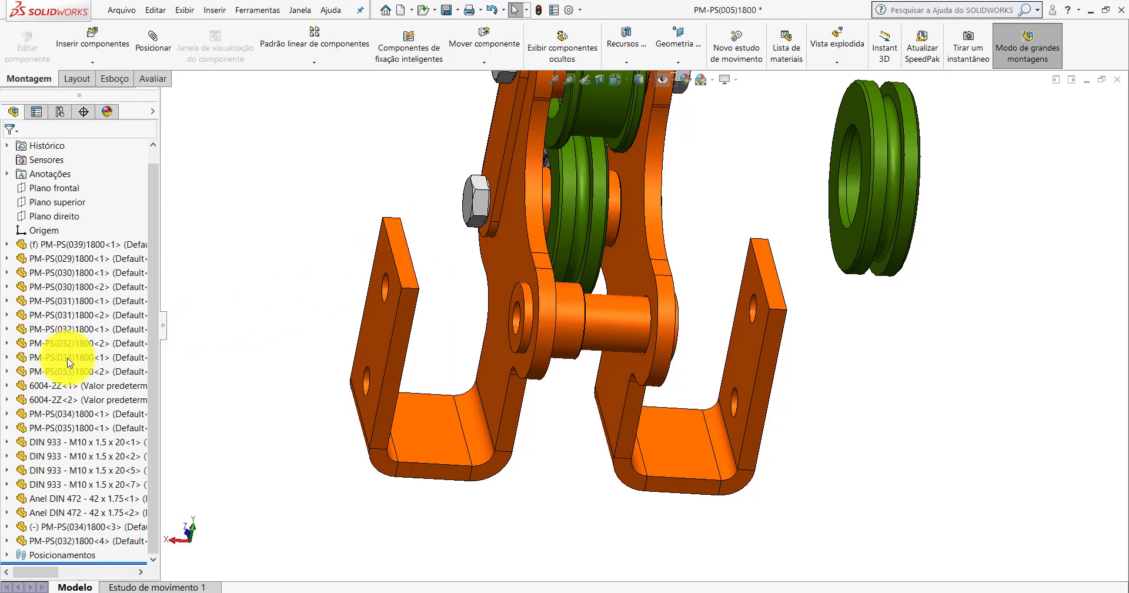
{"action": "mouse_move", "coordinate": [69, 362]}
{"action": "left_mouse_down"}
{"action": "mouse_move", "coordinate": [594, 313]}
{"action": "mouse_move", "coordinate": [717, 270]}
{"action": "left_mouse_up"}
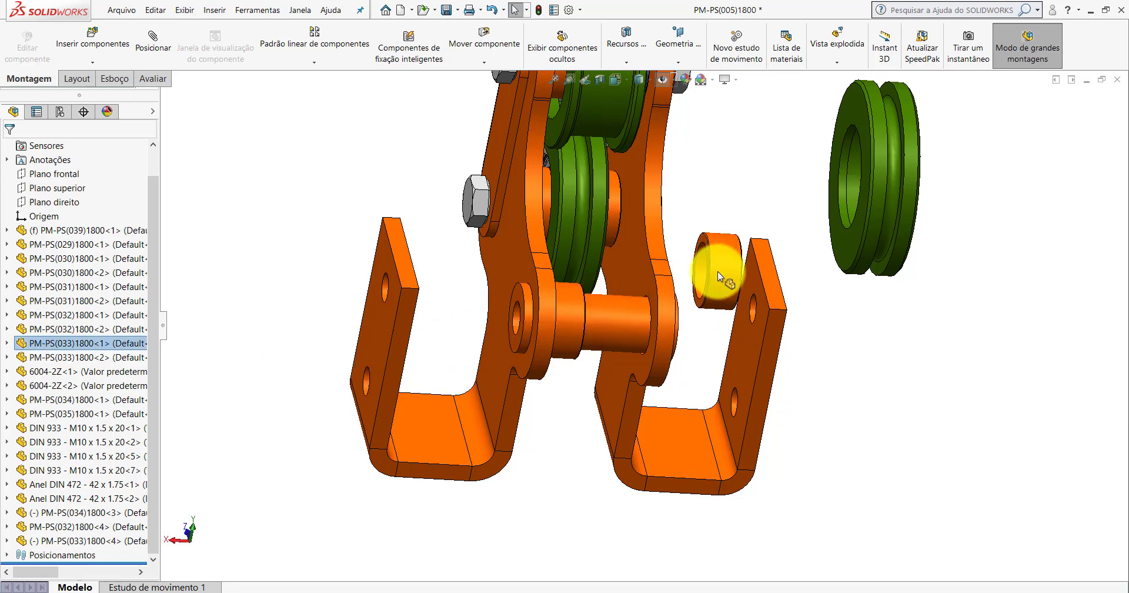
Clear the selection and start a new mate from the pin's face.
{"action": "left_click", "coordinate": [428, 206]}
{"action": "left_click", "coordinate": [614, 201]}
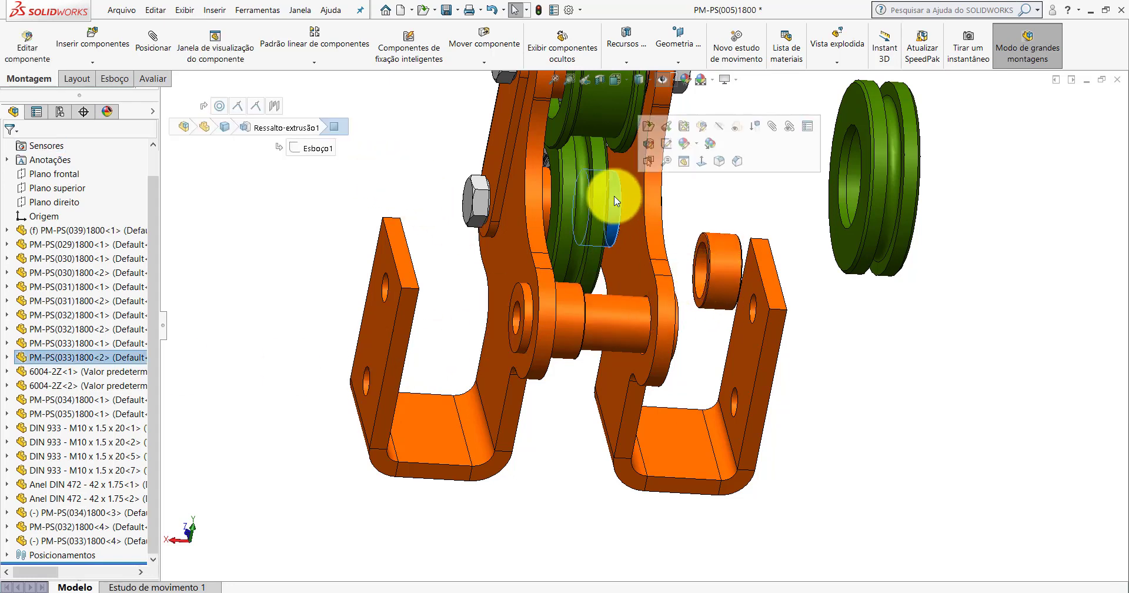
{"action": "left_click", "coordinate": [408, 197]}
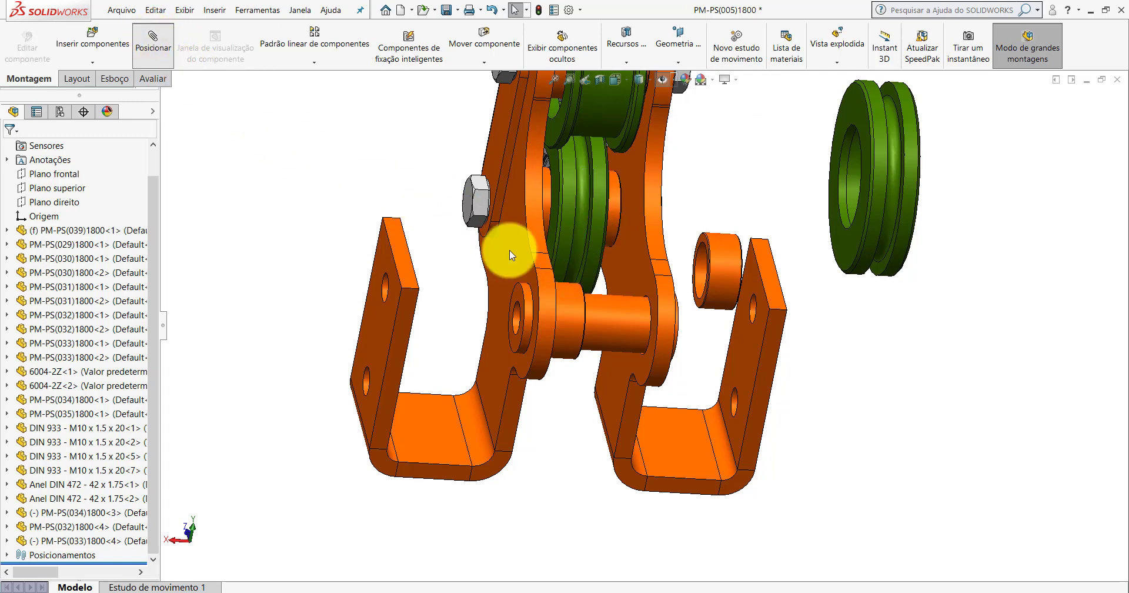
{"action": "scroll", "coordinate": [639, 312], "scroll_direction": "down", "scroll_amount": 3}
{"action": "left_click", "coordinate": [604, 318]}
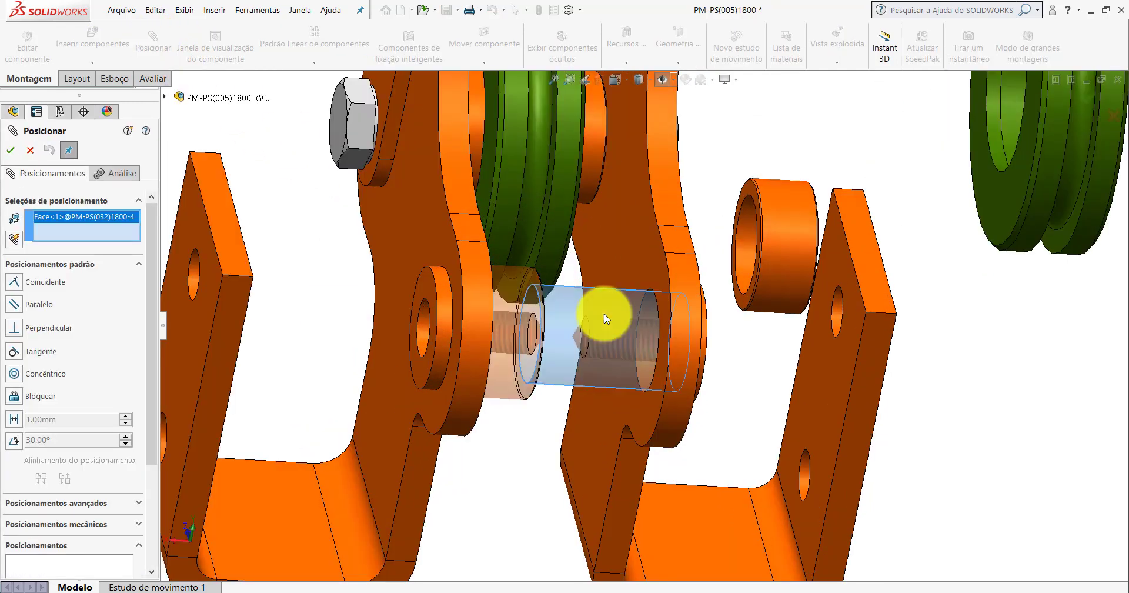
Mate the PM-PS(033)1800<4> bushing concentric to the pin and flush against the PM-PS(039)1800 plate.
{"action": "left_click", "coordinate": [746, 234]}
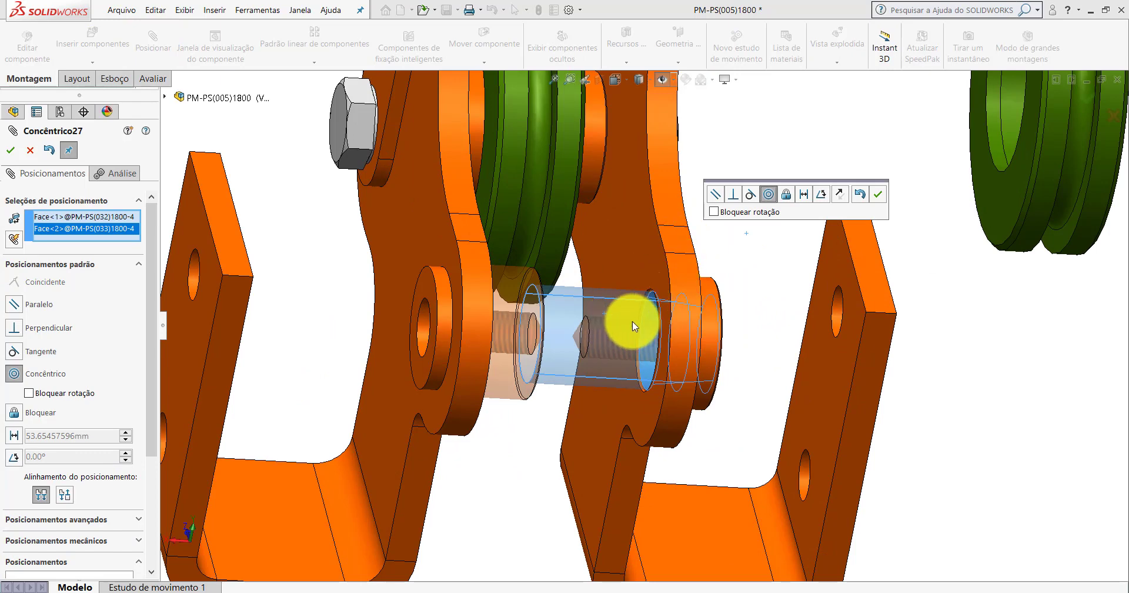
{"action": "left_click", "coordinate": [879, 198]}
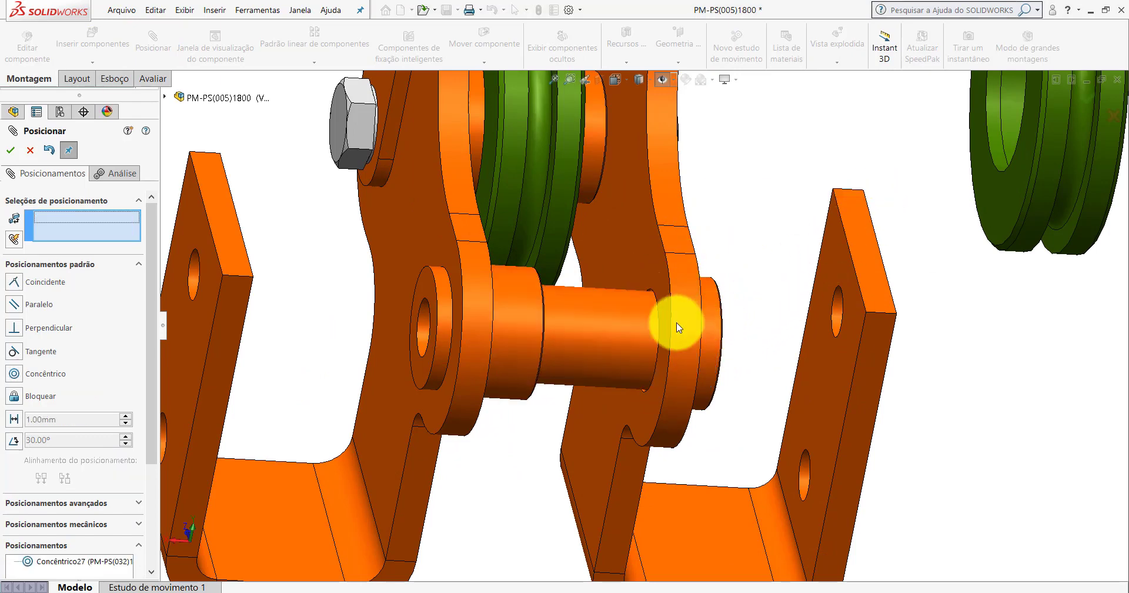
{"action": "left_click", "coordinate": [617, 274]}
{"action": "middle_click_drag", "start_coordinate": [625, 245], "coordinate": [580, 293]}
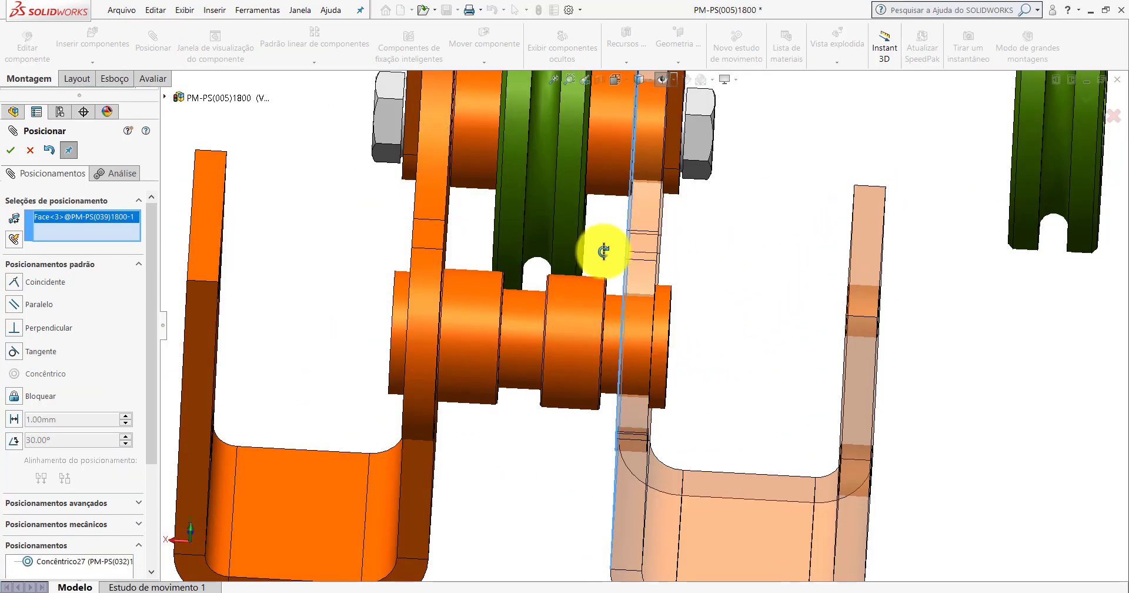
{"action": "scroll", "coordinate": [582, 294], "scroll_direction": "down", "scroll_amount": 3}
{"action": "left_click", "coordinate": [580, 297]}
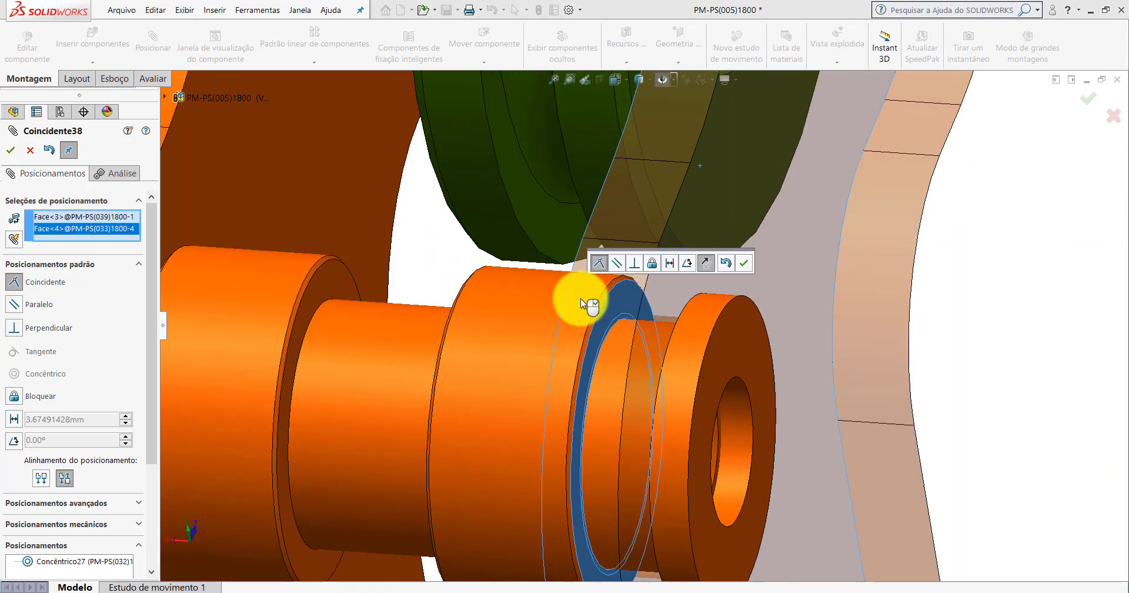
{"action": "left_click", "coordinate": [736, 259]}
{"action": "scroll", "coordinate": [659, 315], "scroll_direction": "up", "scroll_amount": 5}
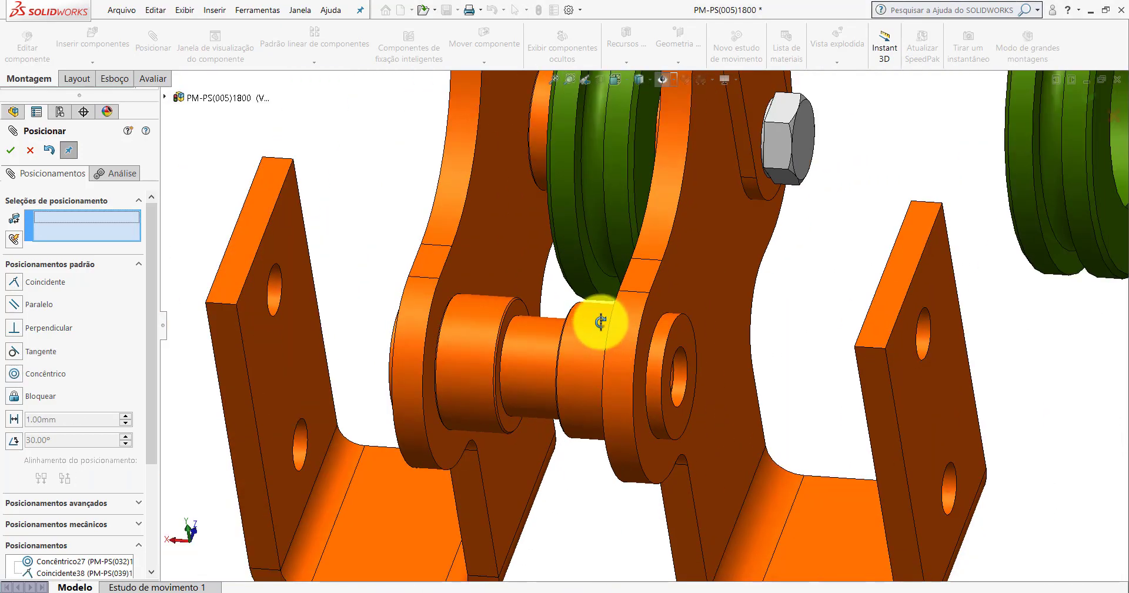
{"action": "mouse_move", "coordinate": [597, 319]}
{"action": "middle_mouse_down"}
{"action": "mouse_move", "coordinate": [644, 304]}
{"action": "mouse_move", "coordinate": [598, 340]}
{"action": "middle_mouse_up"}
{"action": "scroll", "coordinate": [597, 338], "scroll_direction": "up", "scroll_amount": 5}
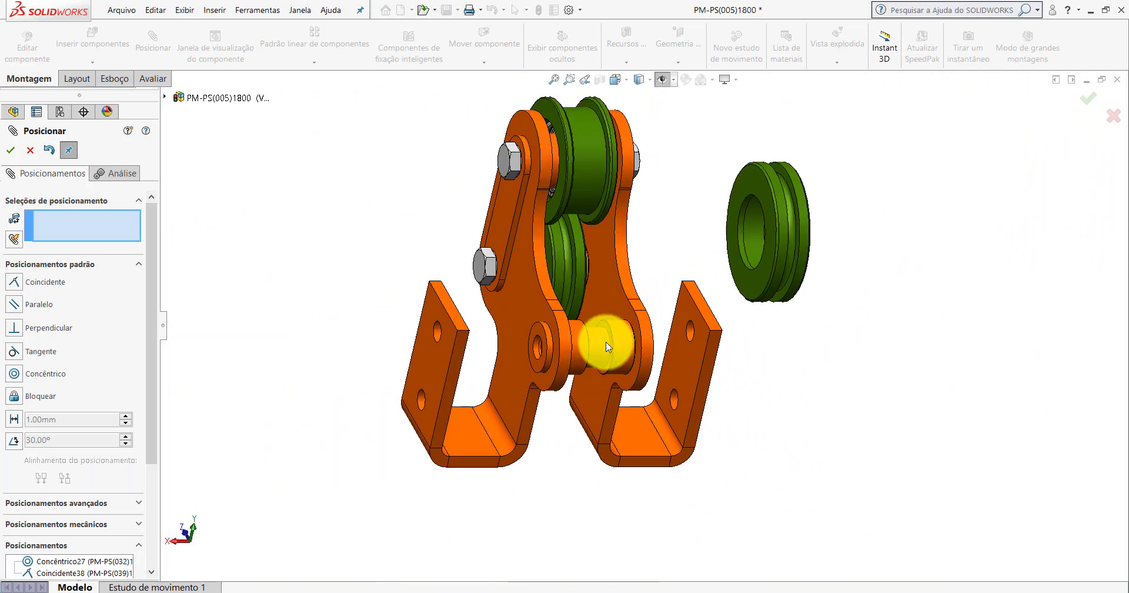
{"action": "scroll", "coordinate": [598, 338], "scroll_direction": "down", "scroll_amount": 5}
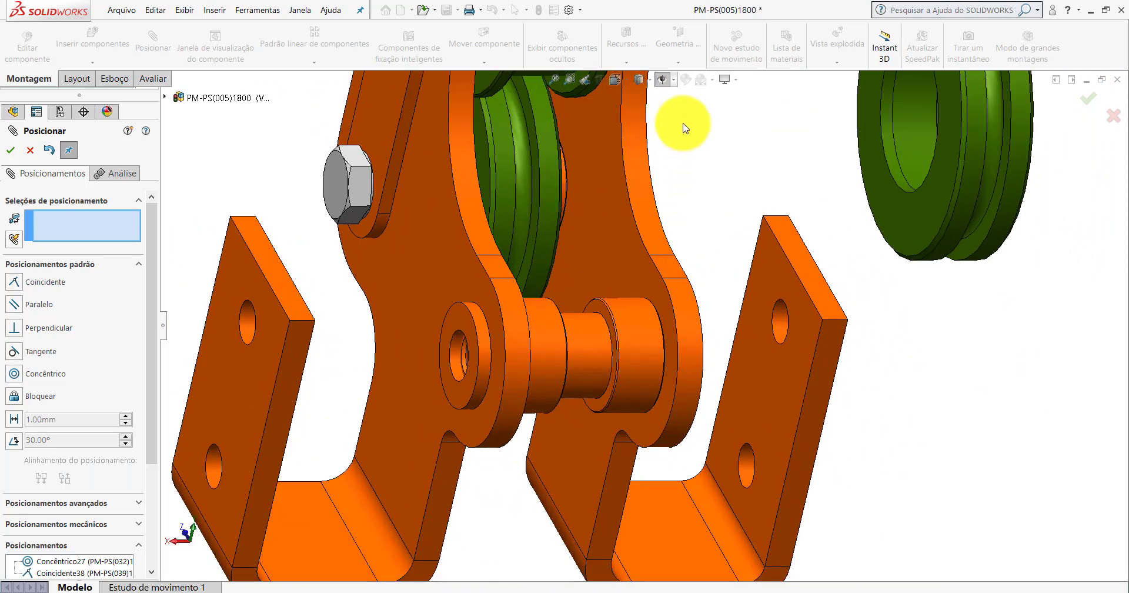
Add Paralelo14 between the bushing's Frontal plane and PM-PS(039)1800 Face<5>, then close the mate tool.
{"action": "left_click", "coordinate": [662, 81]}
{"action": "scroll", "coordinate": [641, 327], "scroll_direction": "down", "scroll_amount": 3}
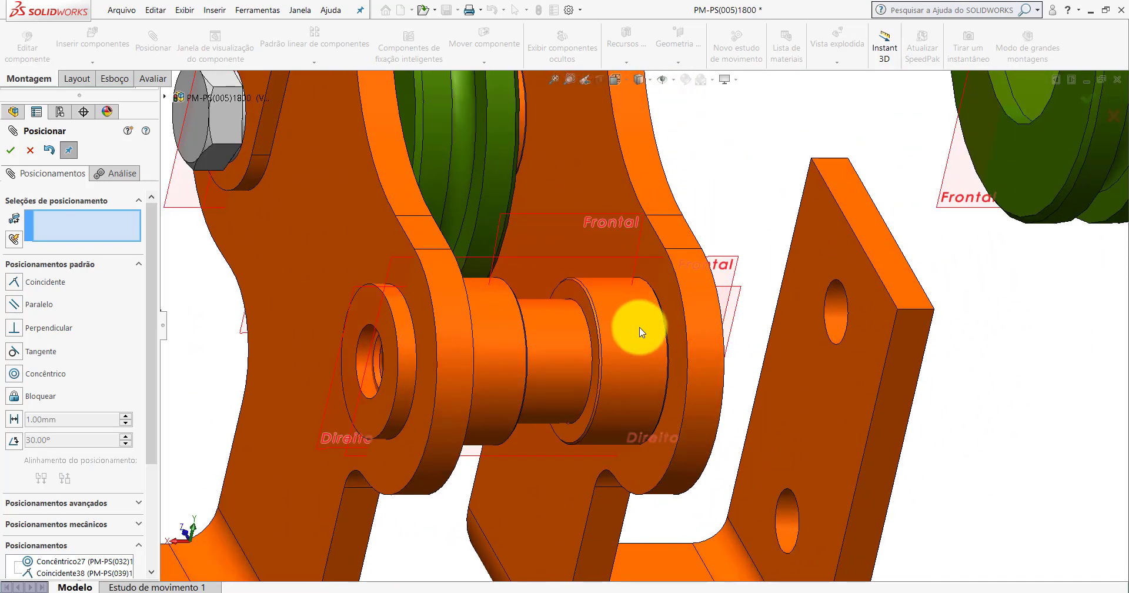
{"action": "left_click", "coordinate": [644, 341]}
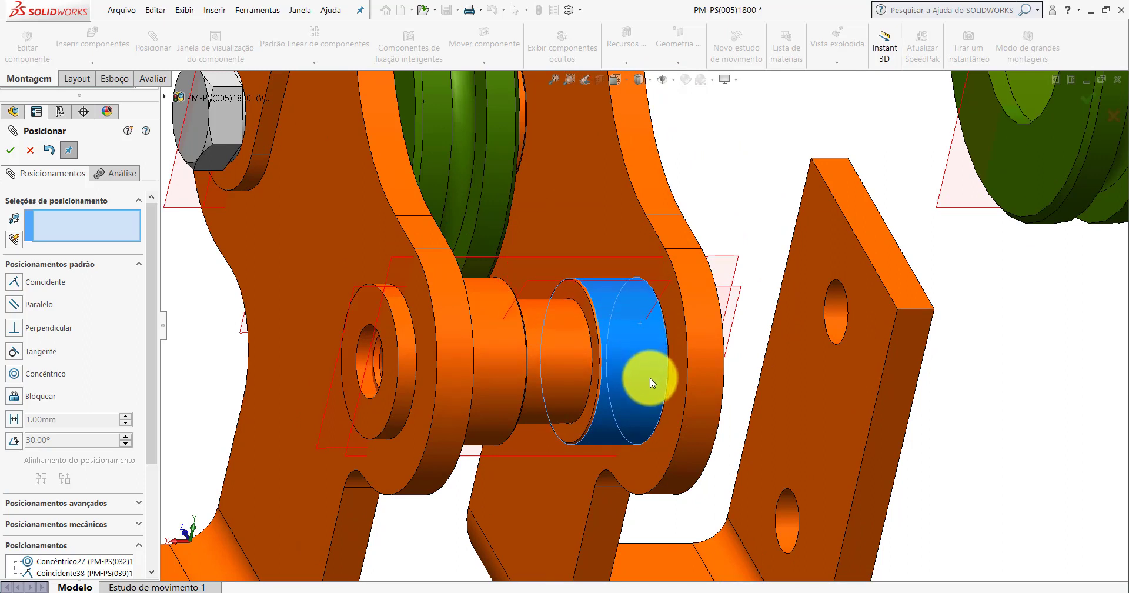
{"action": "left_click", "coordinate": [732, 150]}
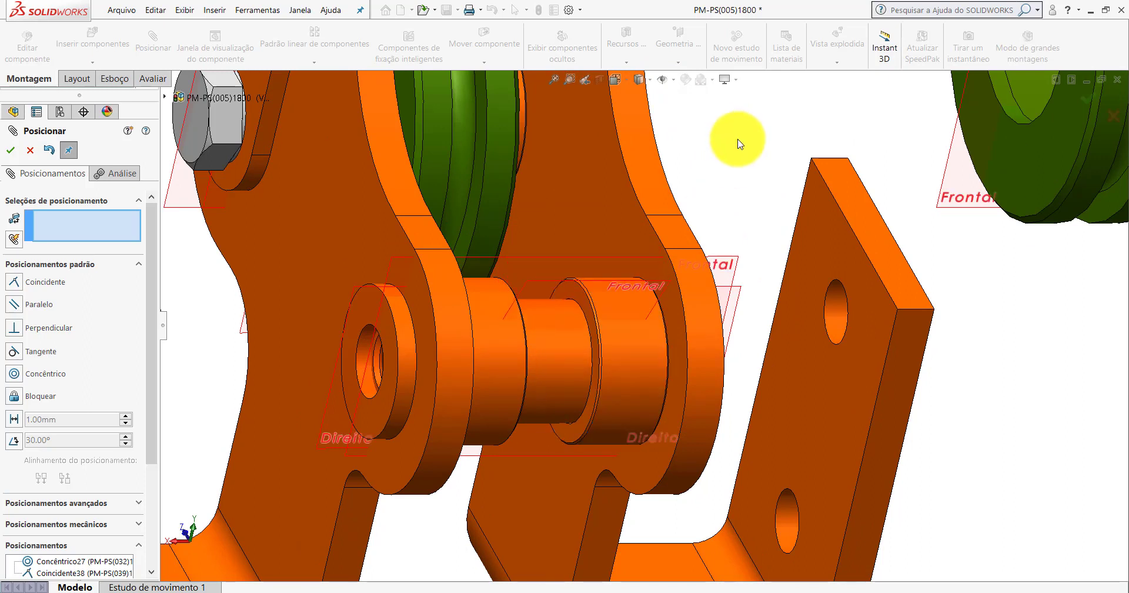
{"action": "left_click", "coordinate": [559, 282]}
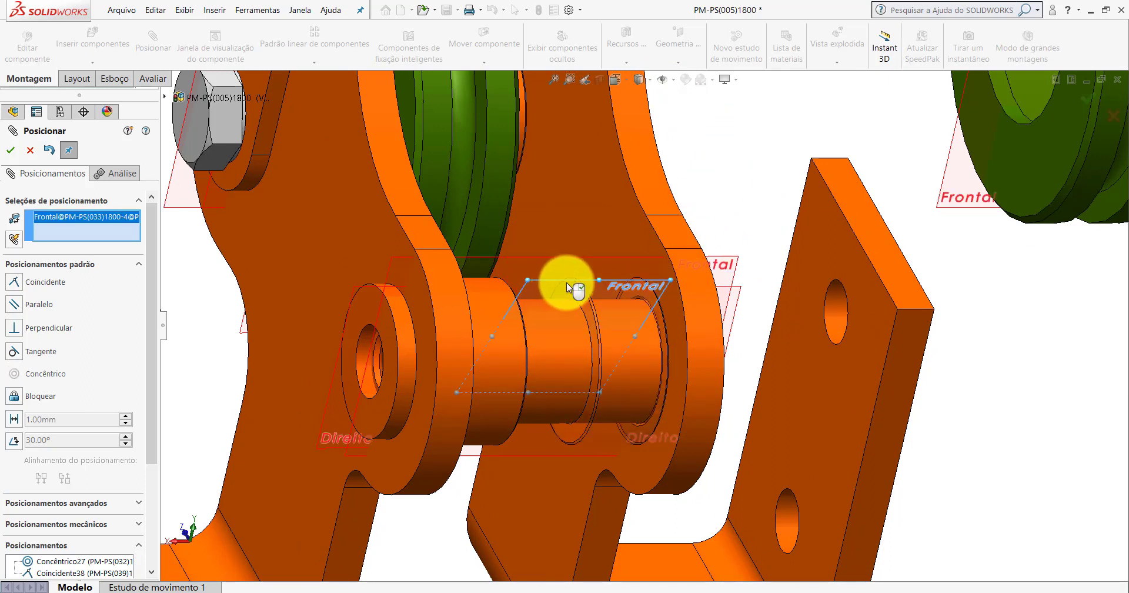
{"action": "left_click", "coordinate": [611, 502]}
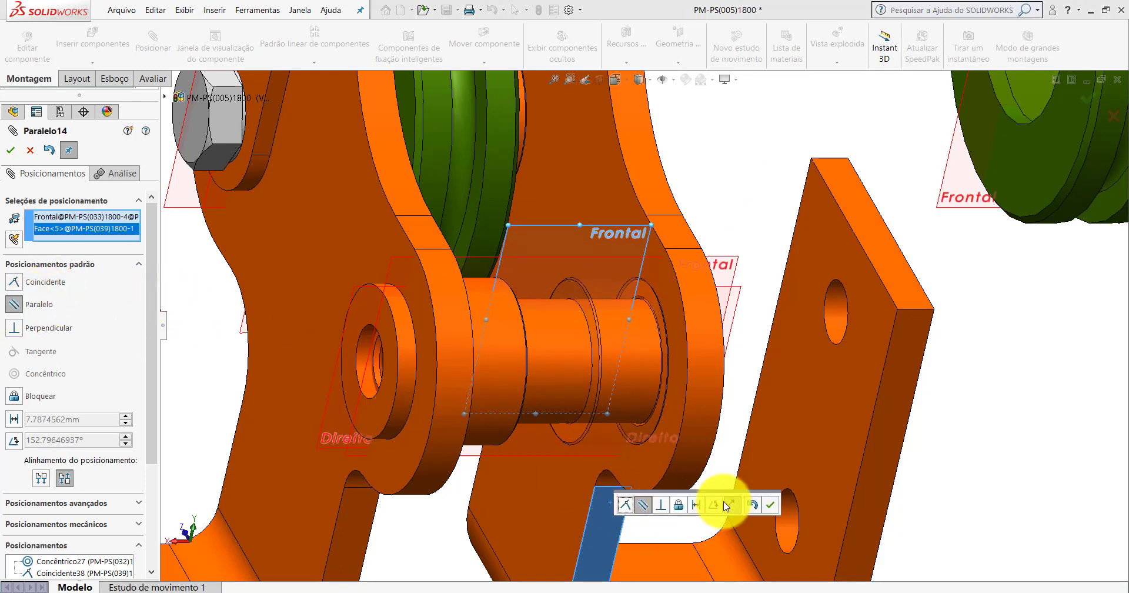
{"action": "left_click", "coordinate": [771, 509]}
{"action": "left_click", "coordinate": [29, 151]}
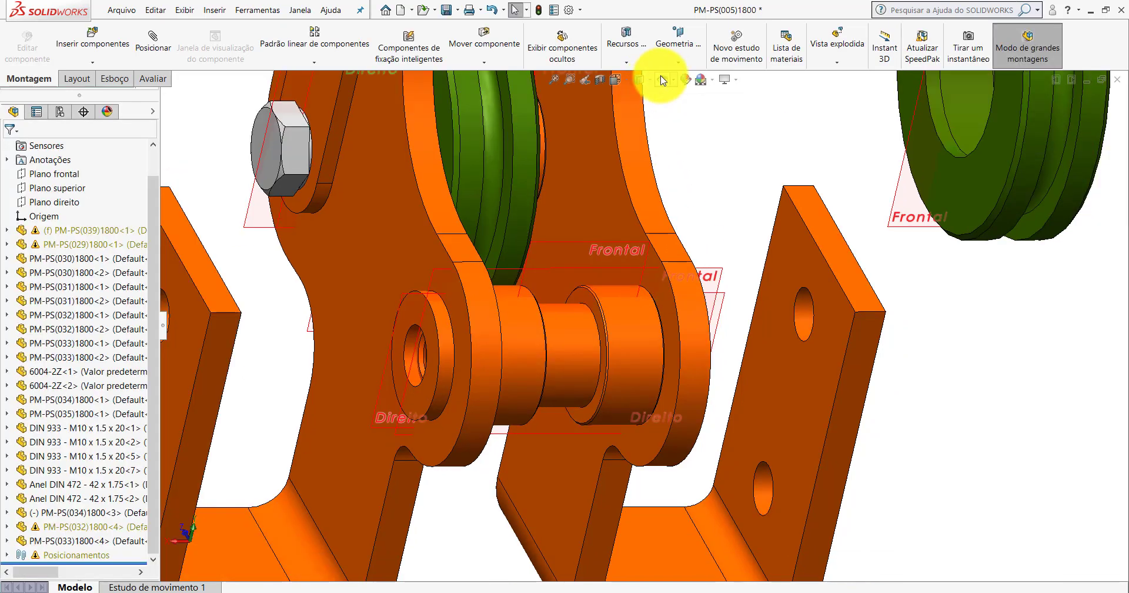
Hide the planes and insert another bearing instance, 6004-2Z<4>, beside the lower pin.
{"action": "left_click", "coordinate": [662, 81]}
{"action": "scroll", "coordinate": [675, 139], "scroll_direction": "up", "scroll_amount": 3}
{"action": "scroll", "coordinate": [660, 303], "scroll_direction": "up", "scroll_amount": 3}
{"action": "scroll", "coordinate": [682, 276], "scroll_direction": "down", "scroll_amount": 5}
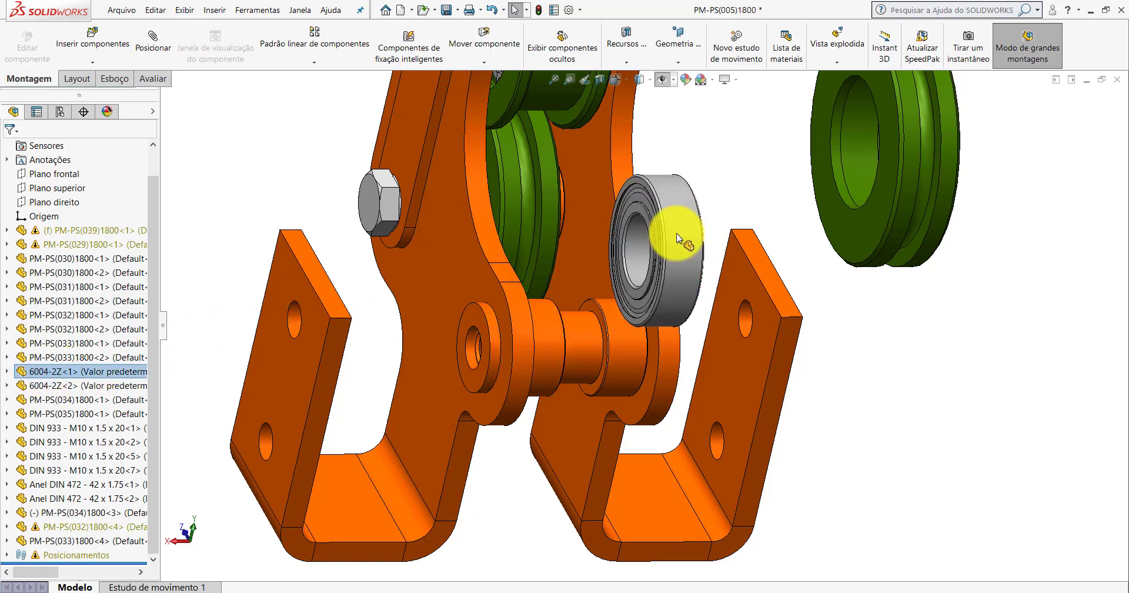
{"action": "left_click_drag", "start_coordinate": [42, 374], "coordinate": [700, 215]}
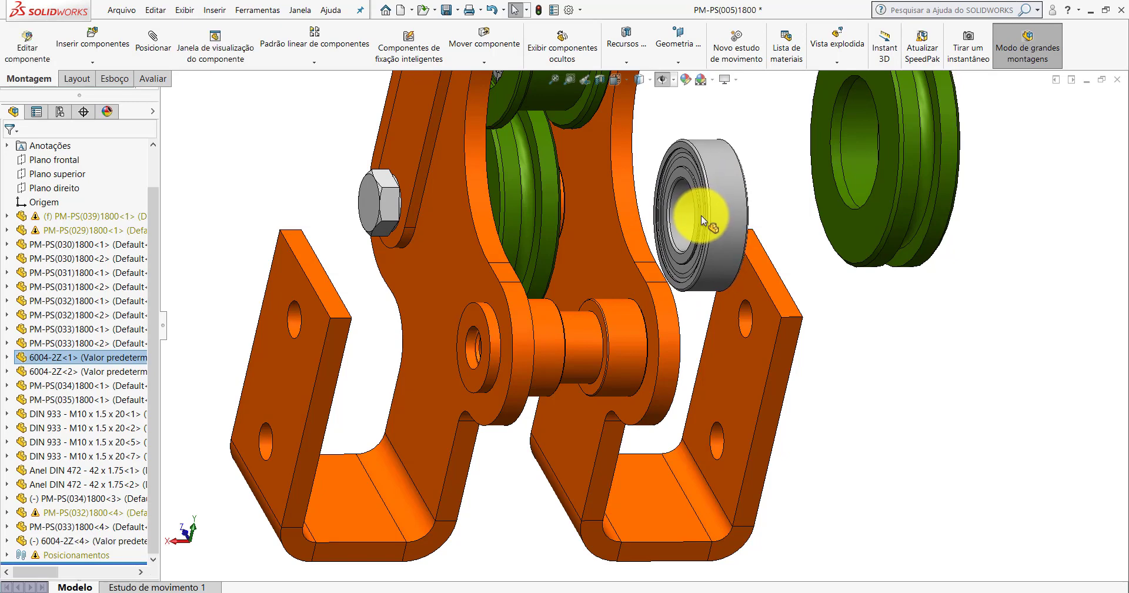
{"action": "left_click", "coordinate": [154, 47]}
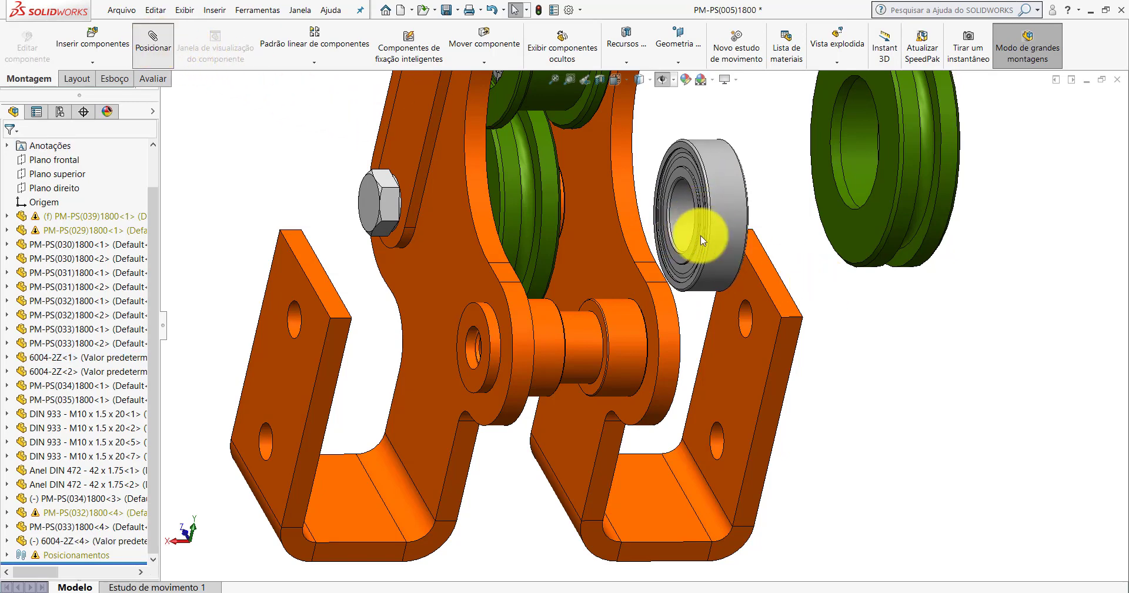
Mate the 6004-2Z<4> bearing concentric with the pin shaft (Concêntrico28).
{"action": "left_click", "coordinate": [679, 203]}
{"action": "scroll", "coordinate": [577, 335], "scroll_direction": "down", "scroll_amount": 3}
{"action": "left_click", "coordinate": [542, 366]}
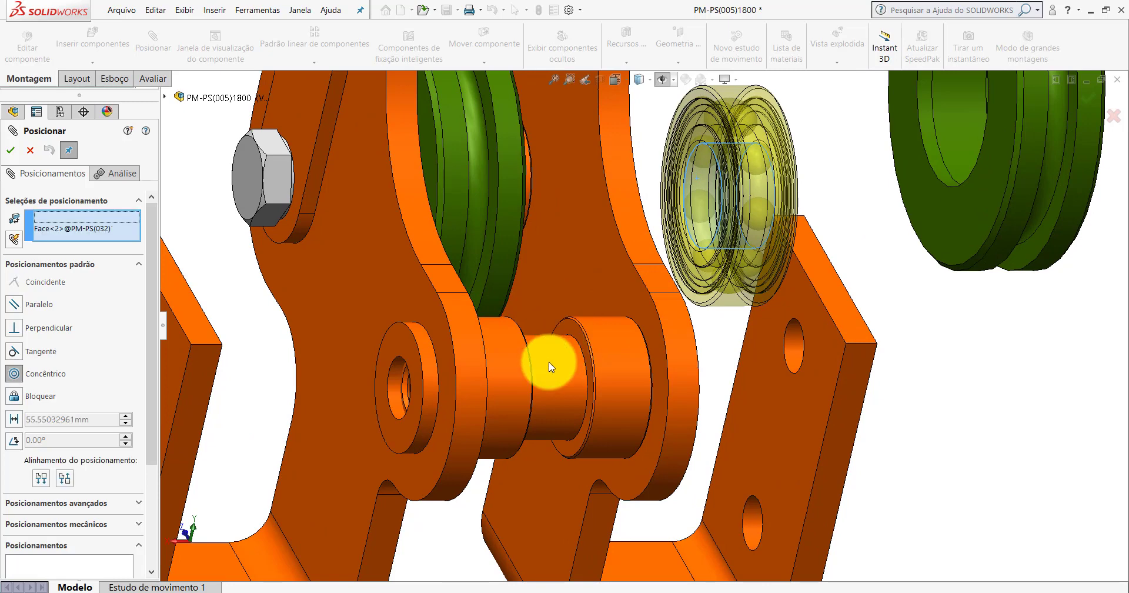
{"action": "left_click", "coordinate": [533, 383]}
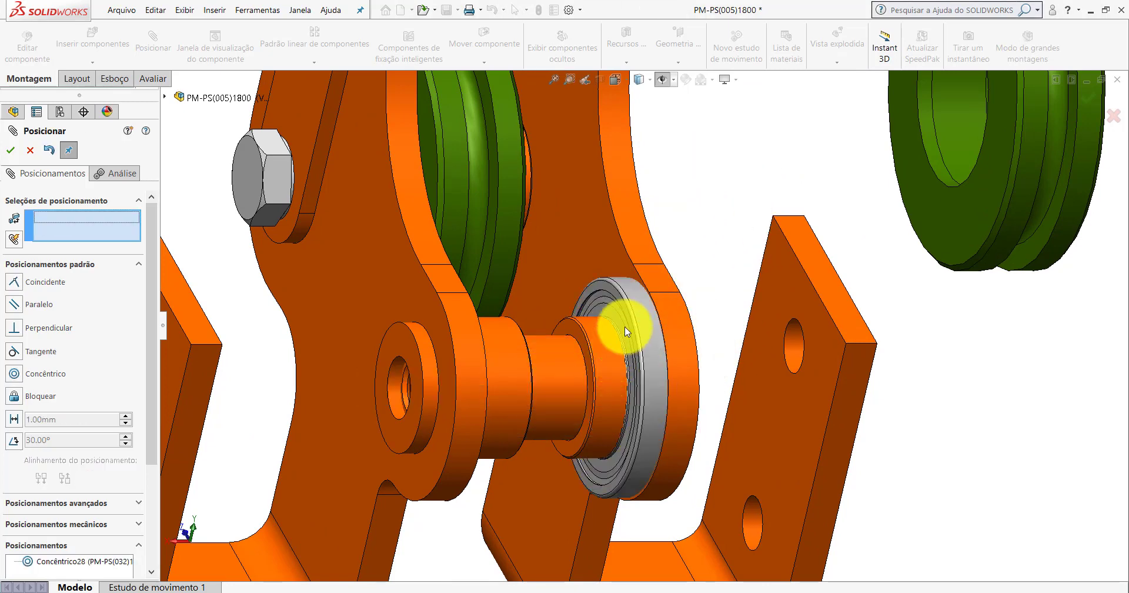
{"action": "left_click_drag", "start_coordinate": [645, 305], "coordinate": [1026, 309]}
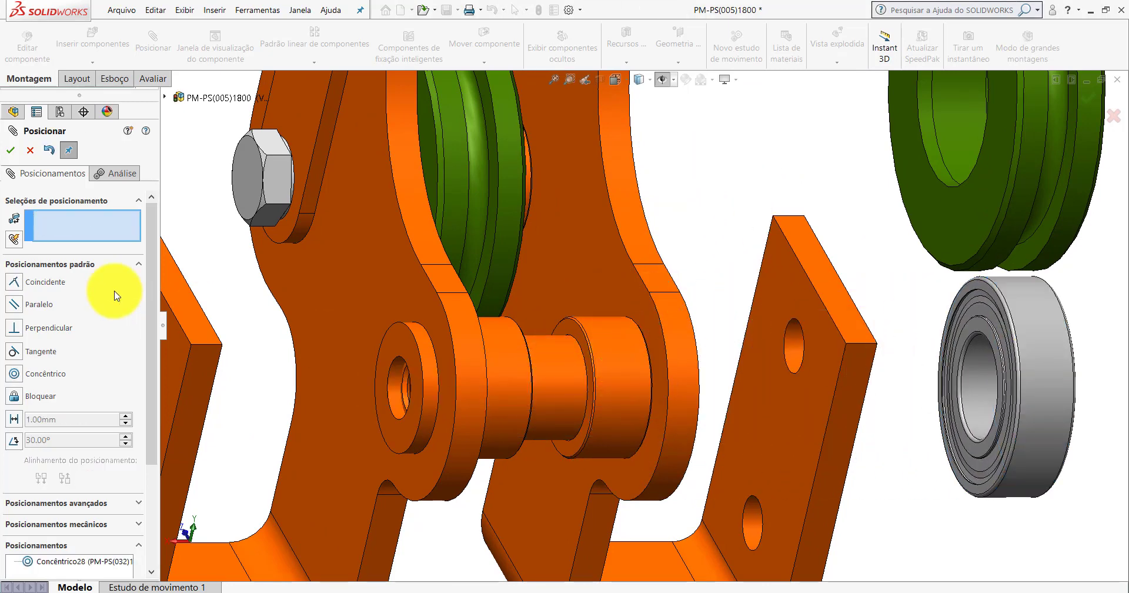
Centre the bearing between the two collar faces with width mate Largura11.
{"action": "left_click", "coordinate": [111, 265]}
{"action": "left_click", "coordinate": [82, 280]}
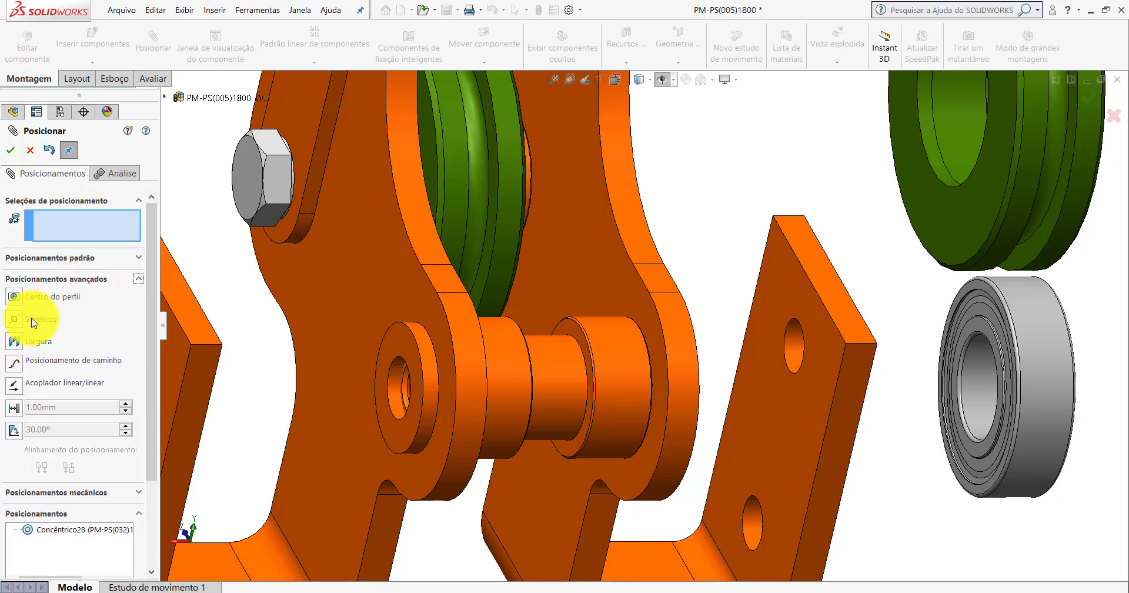
{"action": "left_click", "coordinate": [15, 342]}
{"action": "scroll", "coordinate": [605, 397], "scroll_direction": "up", "scroll_amount": 5}
{"action": "scroll", "coordinate": [741, 303], "scroll_direction": "down", "scroll_amount": 5}
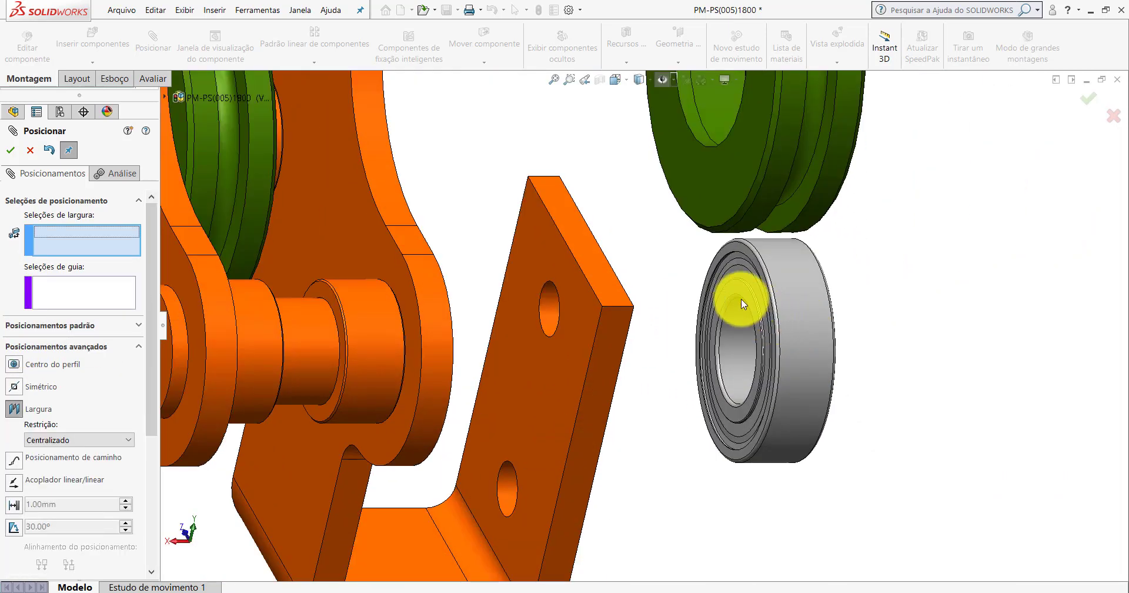
{"action": "left_click", "coordinate": [732, 286]}
{"action": "mouse_move", "coordinate": [732, 288]}
{"action": "middle_mouse_down"}
{"action": "mouse_move", "coordinate": [675, 290]}
{"action": "mouse_move", "coordinate": [752, 297]}
{"action": "middle_mouse_up"}
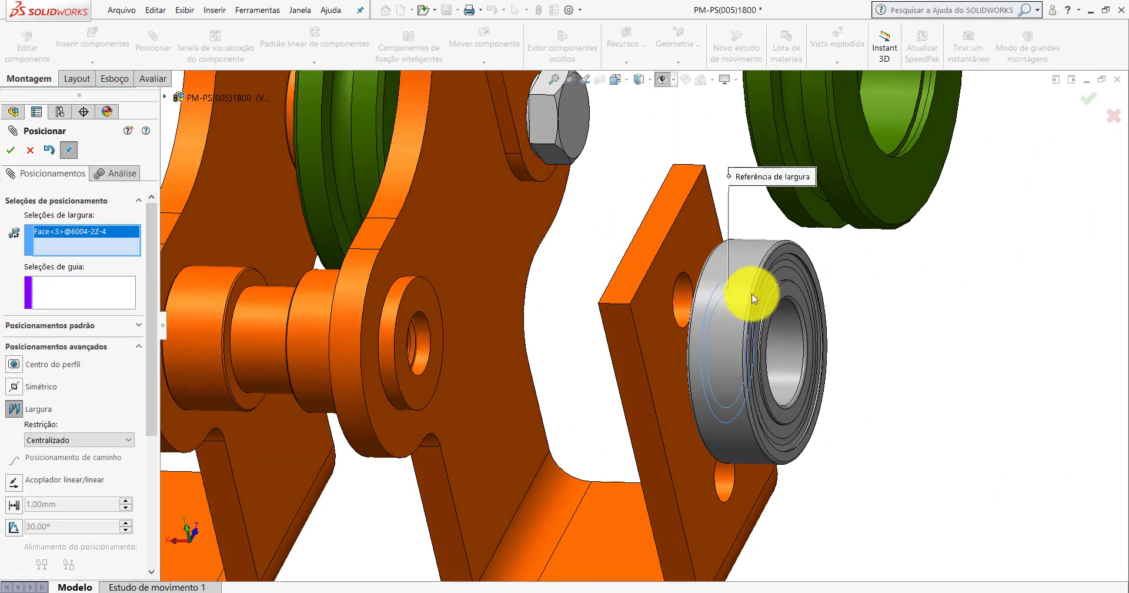
{"action": "left_click", "coordinate": [784, 288]}
{"action": "scroll", "coordinate": [453, 316], "scroll_direction": "up", "scroll_amount": 5}
{"action": "scroll", "coordinate": [630, 328], "scroll_direction": "down", "scroll_amount": 5}
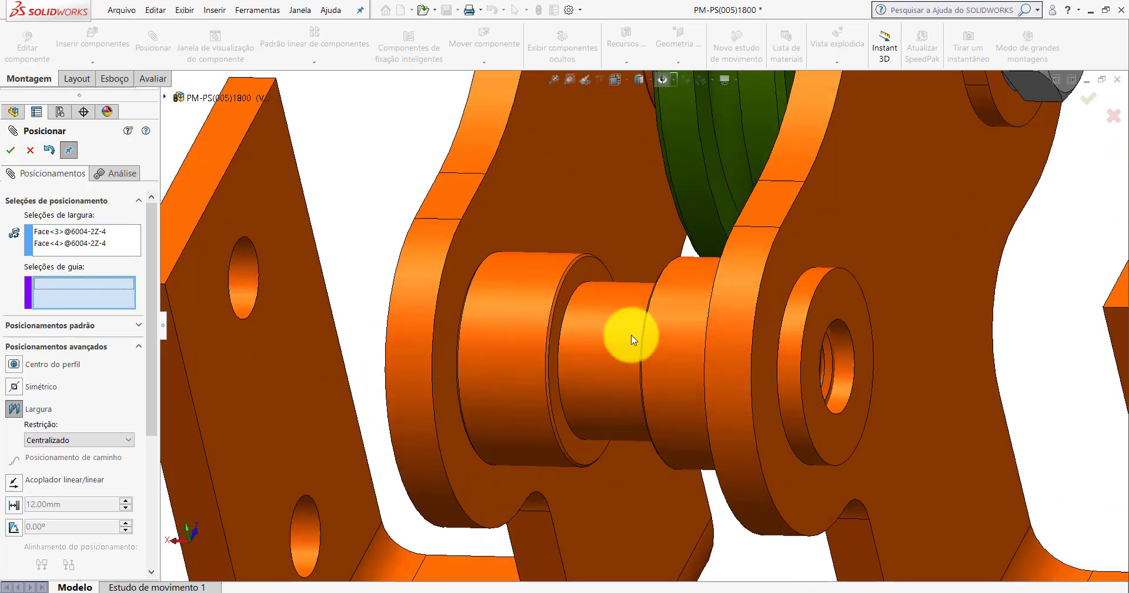
{"action": "left_click", "coordinate": [579, 273]}
{"action": "mouse_move", "coordinate": [578, 273]}
{"action": "middle_mouse_down"}
{"action": "mouse_move", "coordinate": [617, 264]}
{"action": "mouse_move", "coordinate": [671, 281]}
{"action": "middle_mouse_up"}
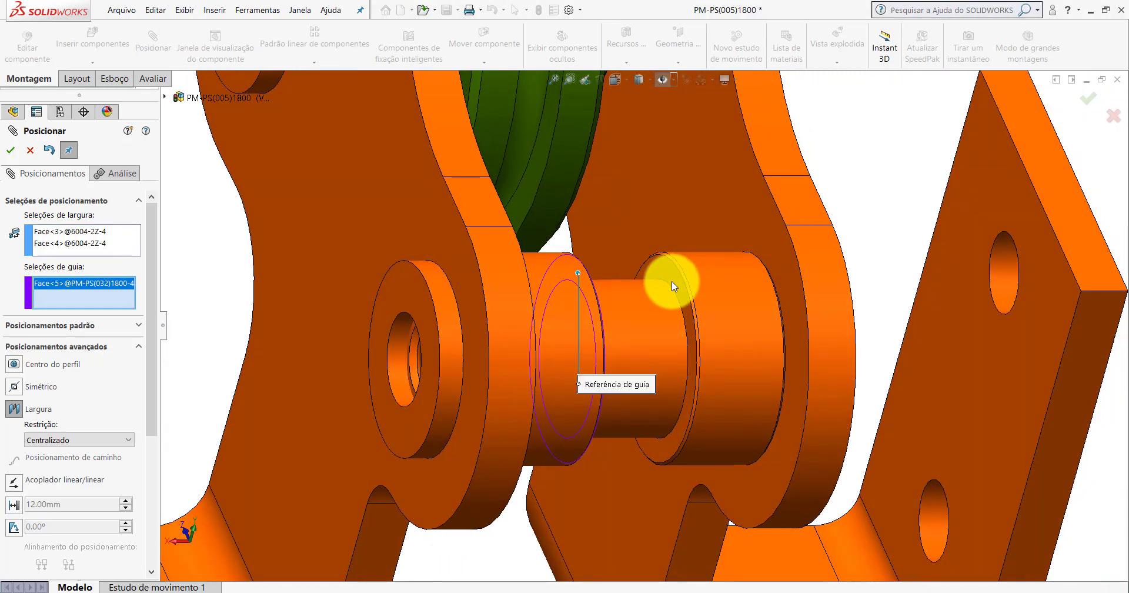
{"action": "left_click", "coordinate": [671, 274]}
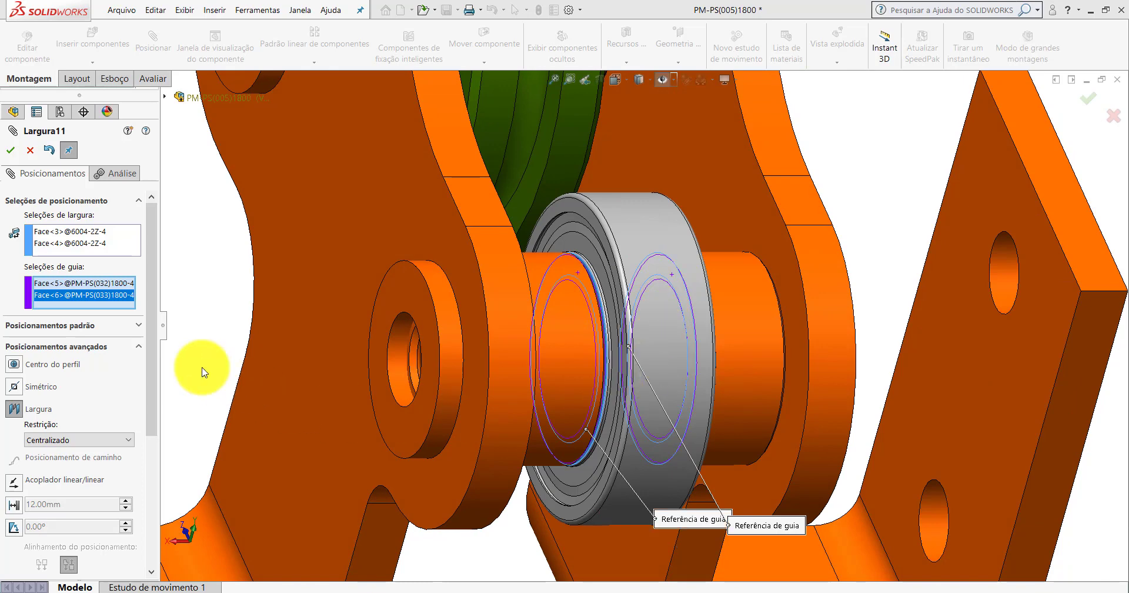
{"action": "left_click", "coordinate": [10, 151]}
{"action": "scroll", "coordinate": [475, 258], "scroll_direction": "up", "scroll_amount": 3}
Show the reference planes and select the 6004-2Z<4> bearing's Superior plane.
{"action": "scroll", "coordinate": [529, 290], "scroll_direction": "up", "scroll_amount": 3}
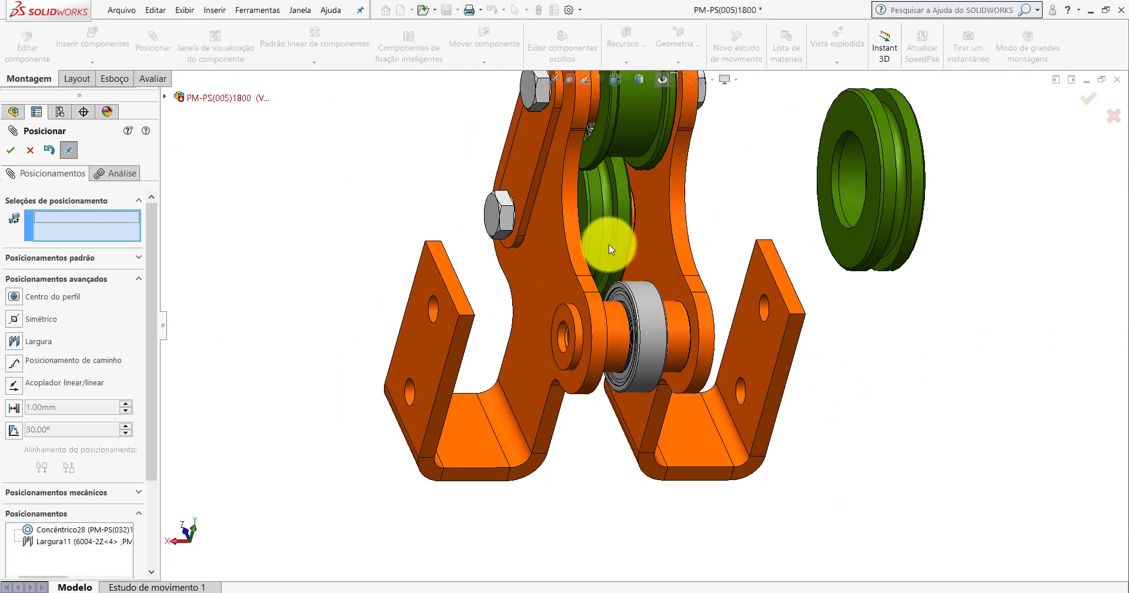
{"action": "scroll", "coordinate": [608, 241], "scroll_direction": "down", "scroll_amount": 5}
{"action": "mouse_move", "coordinate": [601, 241]}
{"action": "middle_mouse_down"}
{"action": "mouse_move", "coordinate": [581, 240]}
{"action": "mouse_move", "coordinate": [540, 201]}
{"action": "mouse_move", "coordinate": [587, 222]}
{"action": "mouse_move", "coordinate": [588, 233]}
{"action": "middle_mouse_up"}
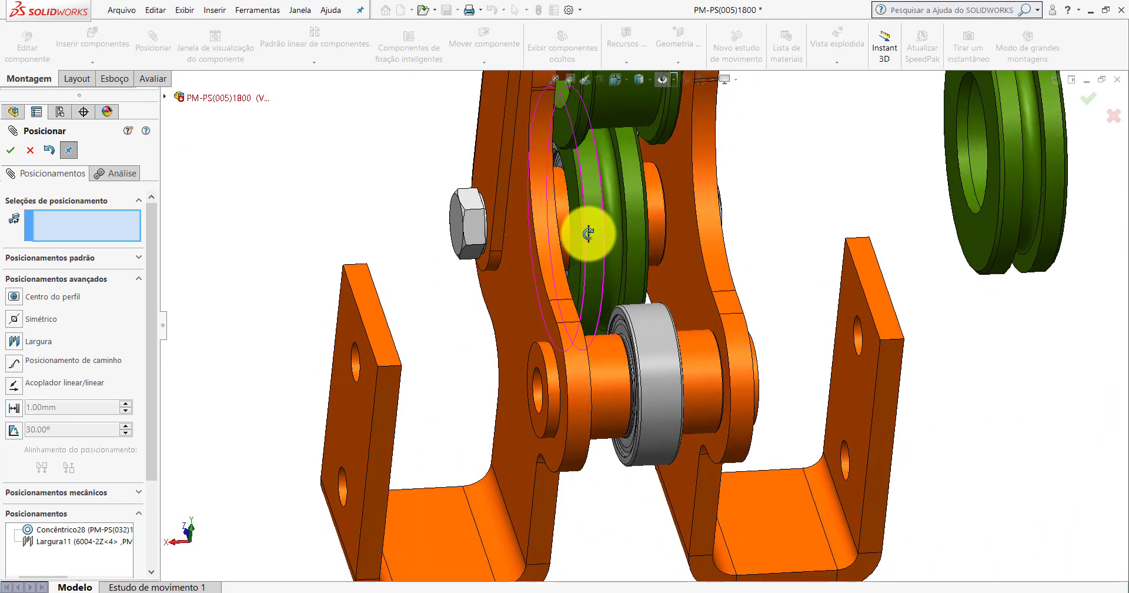
{"action": "middle_click_drag", "start_coordinate": [600, 308], "coordinate": [465, 298]}
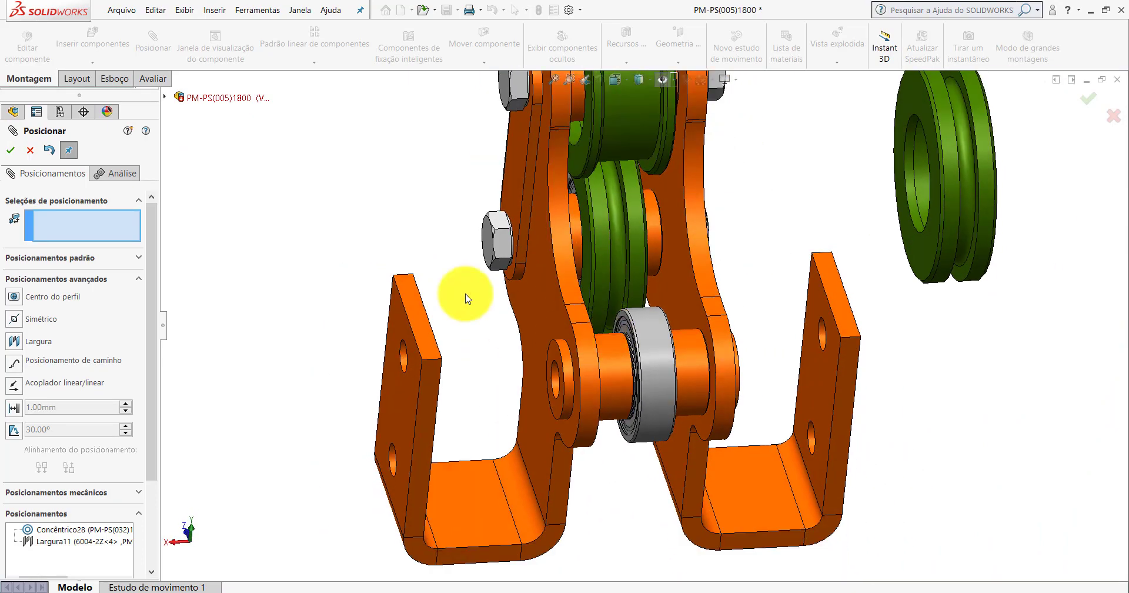
{"action": "left_click", "coordinate": [662, 82]}
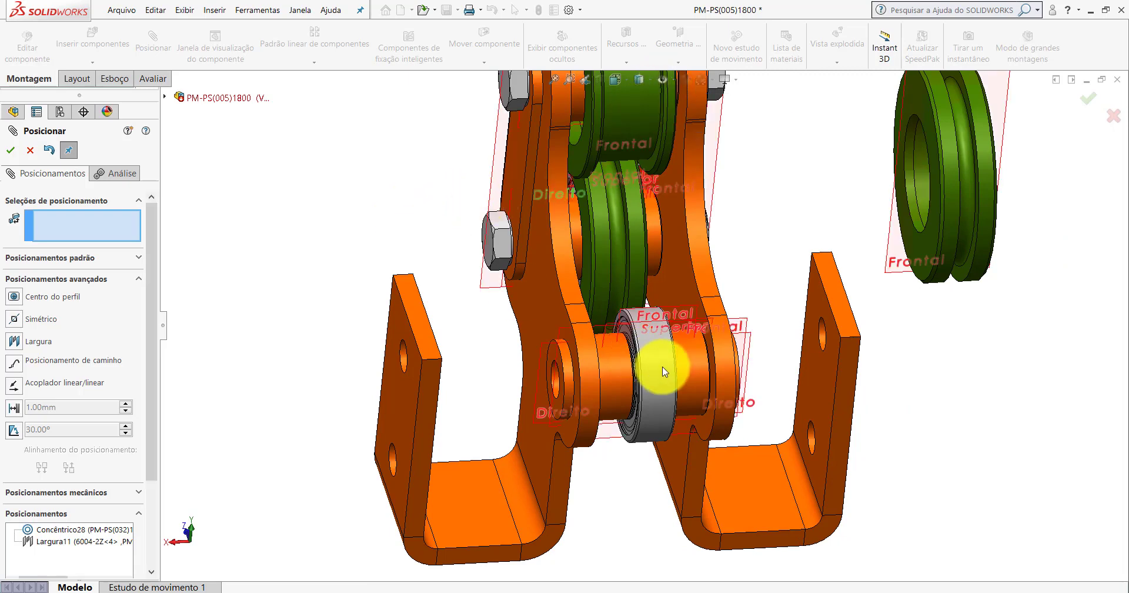
{"action": "scroll", "coordinate": [658, 365], "scroll_direction": "down", "scroll_amount": 5}
{"action": "left_click_drag", "start_coordinate": [654, 361], "coordinate": [656, 392]}
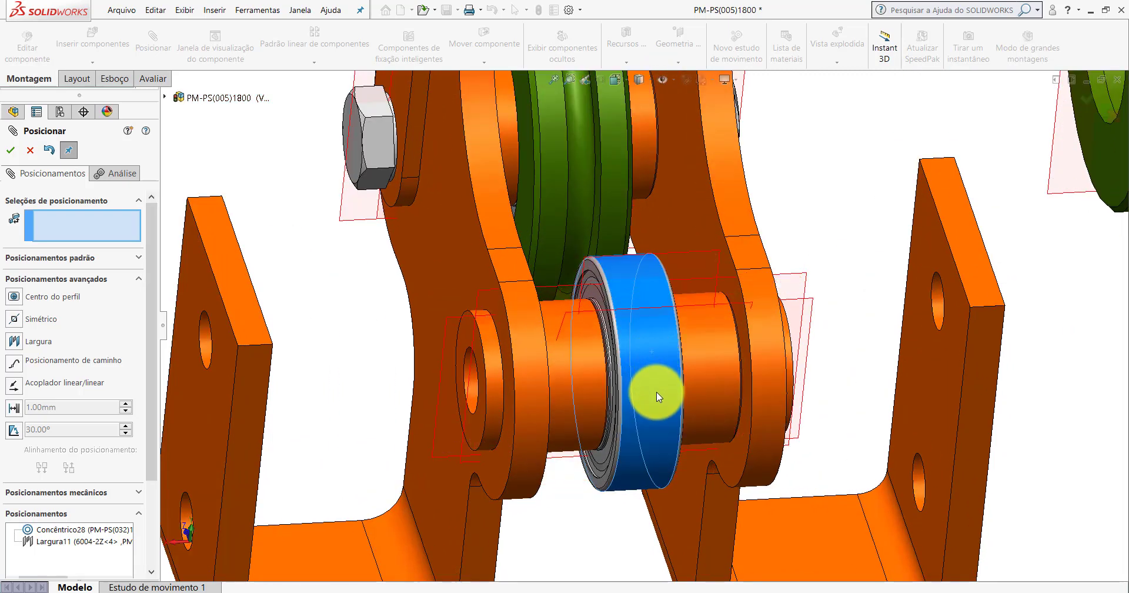
{"action": "left_click", "coordinate": [696, 317]}
Make it parallel to PM-PS(039)1800 Face<7> as Paralelo15 and close the mate tool.
{"action": "scroll", "coordinate": [713, 449], "scroll_direction": "up", "scroll_amount": 2}
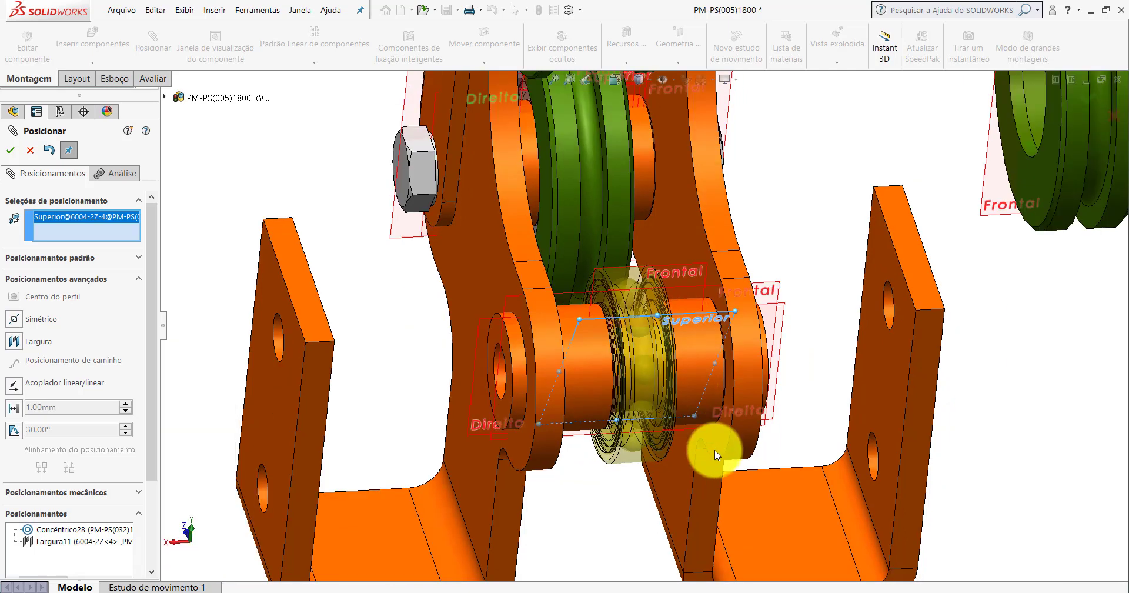
{"action": "scroll", "coordinate": [686, 398], "scroll_direction": "up", "scroll_amount": 2}
{"action": "scroll", "coordinate": [689, 386], "scroll_direction": "down", "scroll_amount": 3}
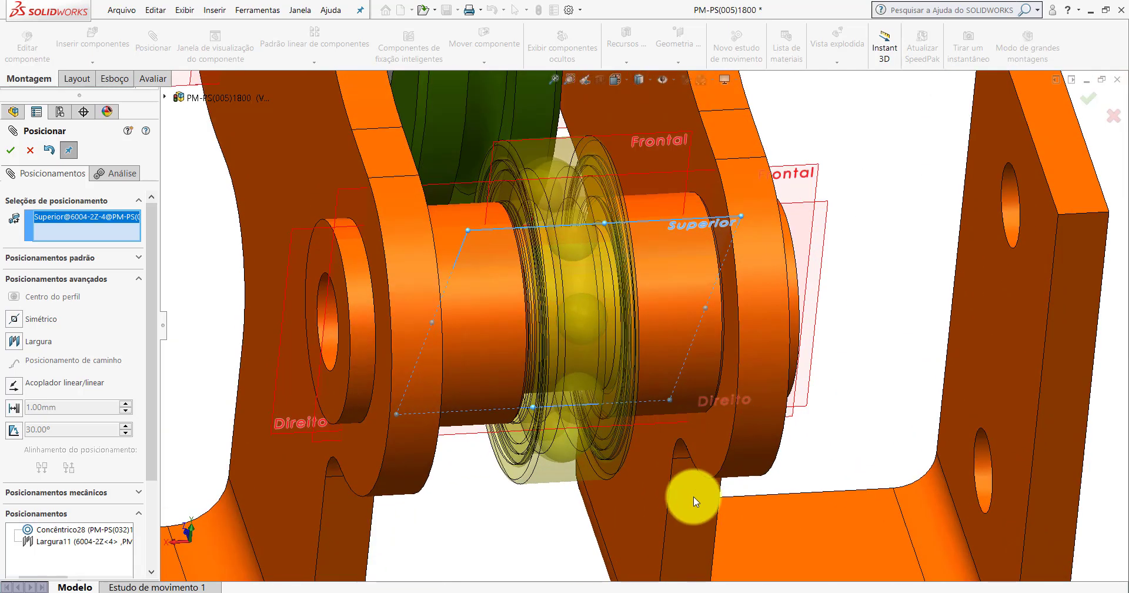
{"action": "left_click", "coordinate": [689, 496]}
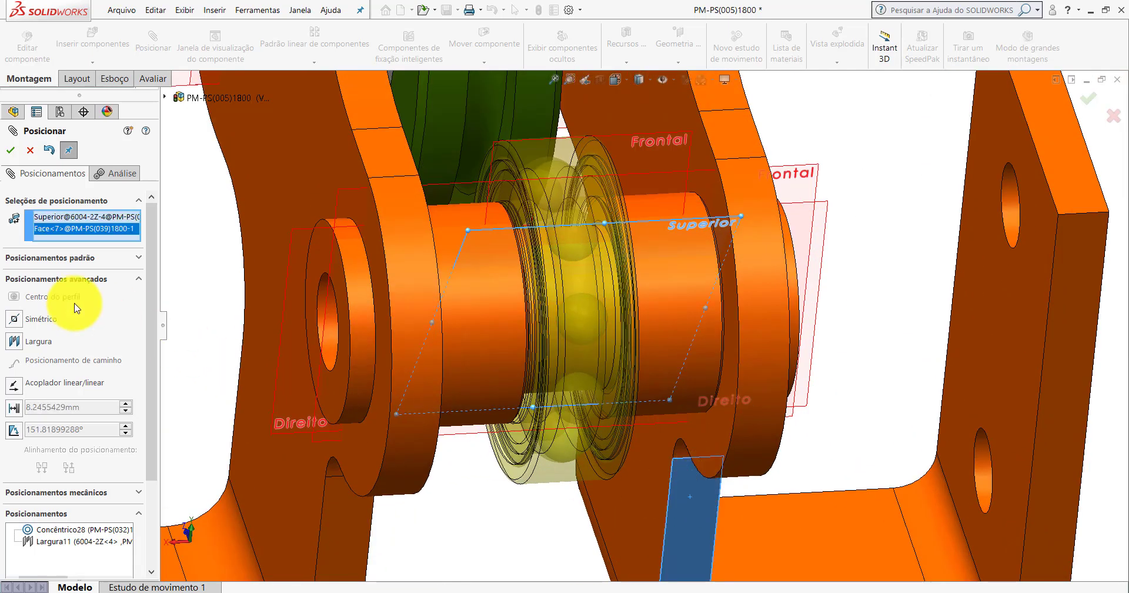
{"action": "left_click", "coordinate": [50, 260]}
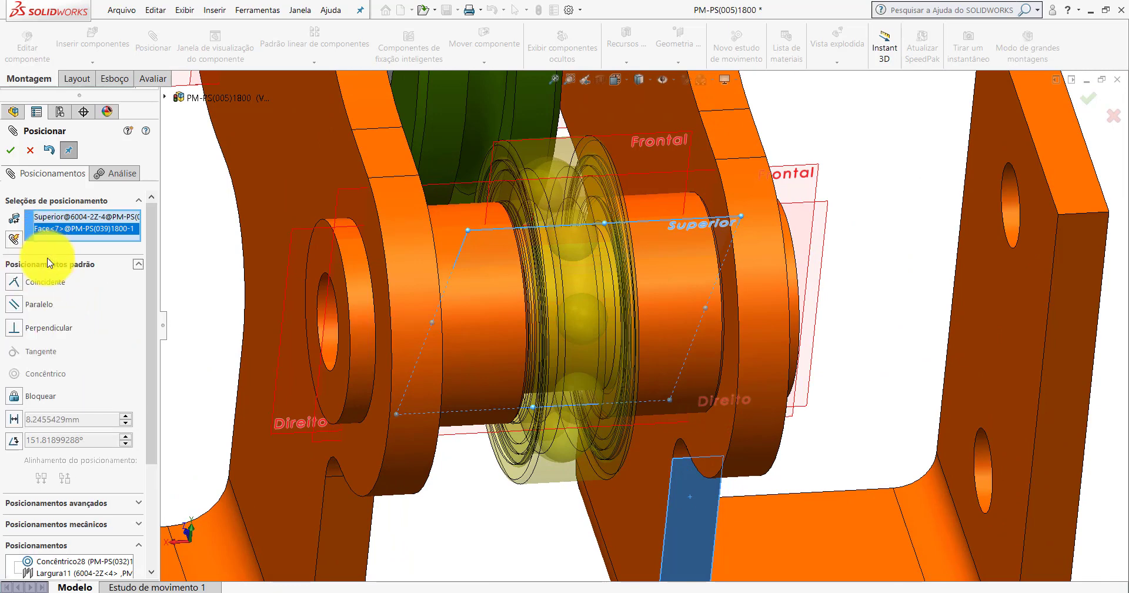
{"action": "left_click", "coordinate": [14, 305]}
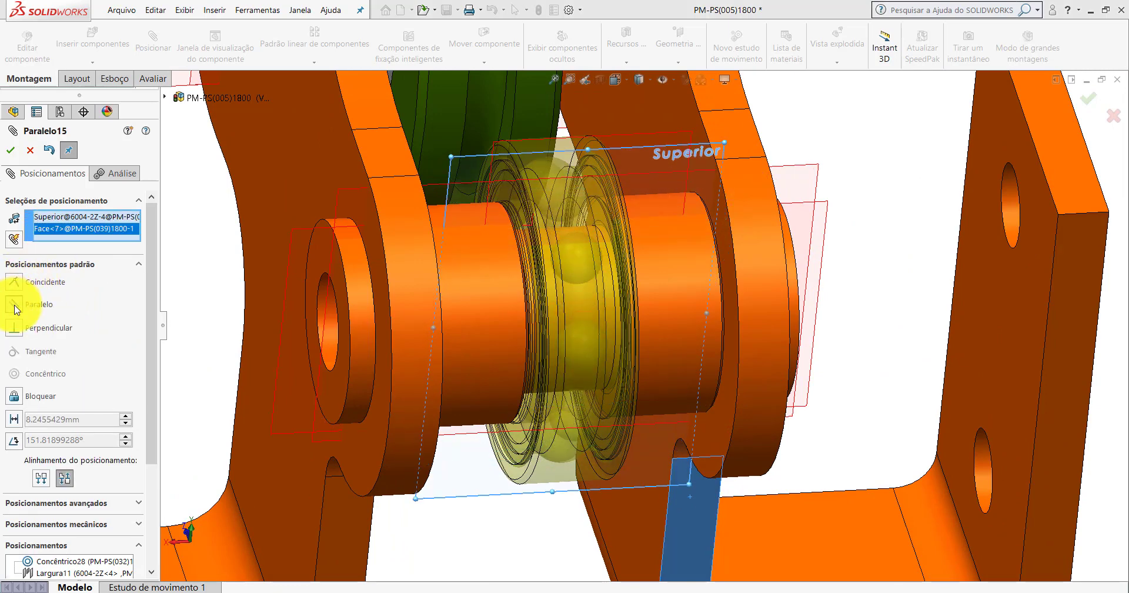
{"action": "left_click", "coordinate": [14, 150]}
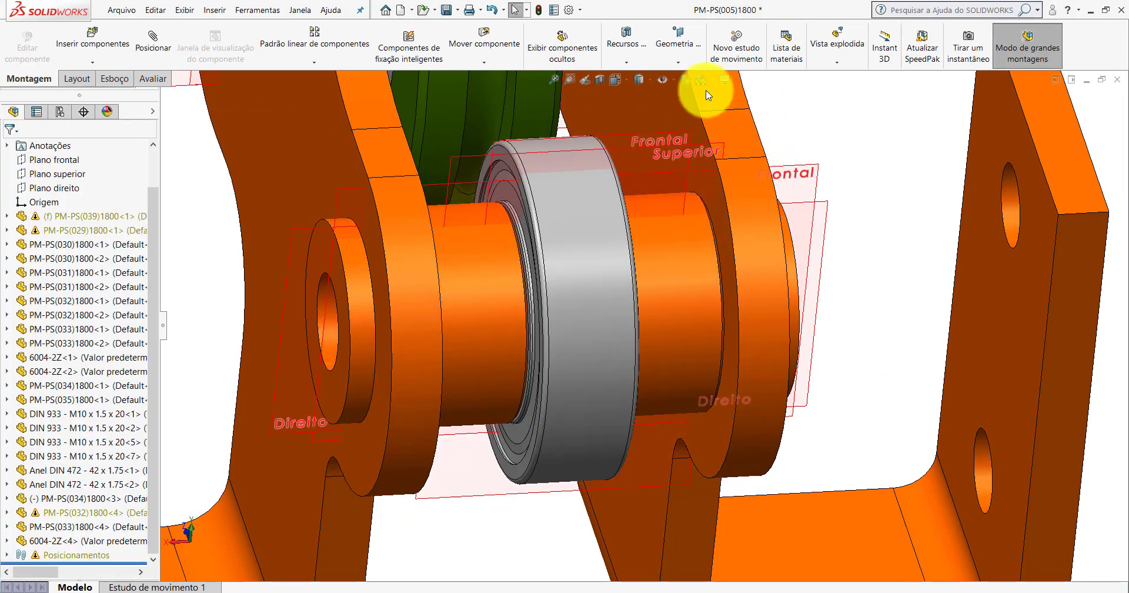
Hide the planes, rotate the green pulley, and view the whole bracket assembly.
{"action": "left_click", "coordinate": [666, 83]}
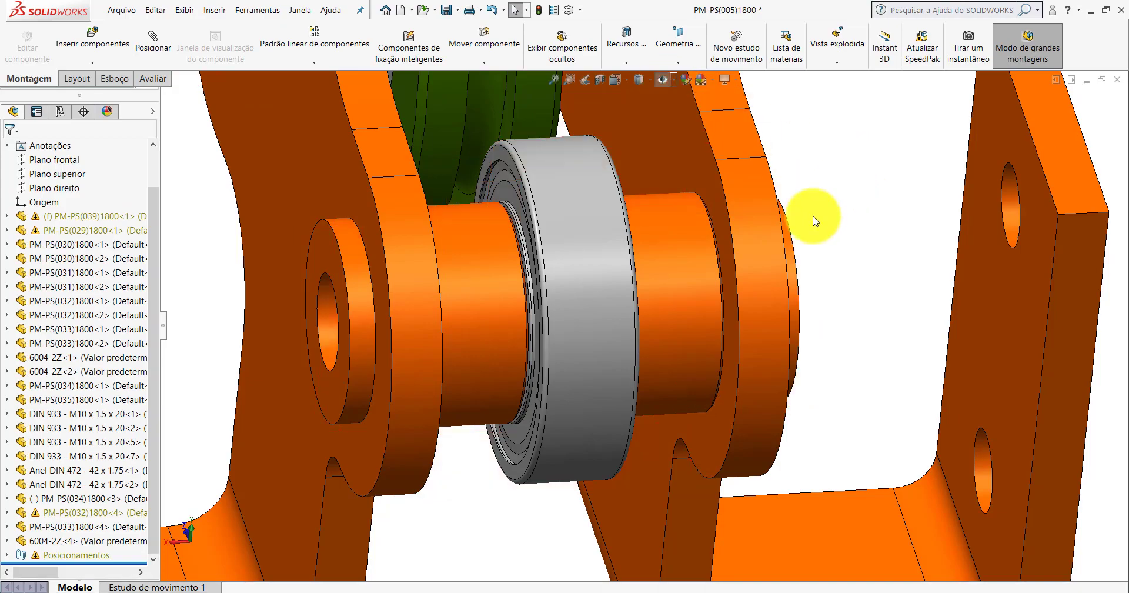
{"action": "scroll", "coordinate": [780, 261], "scroll_direction": "up", "scroll_amount": 5}
{"action": "scroll", "coordinate": [780, 260], "scroll_direction": "up", "scroll_amount": 3}
{"action": "scroll", "coordinate": [630, 259], "scroll_direction": "down", "scroll_amount": 3}
{"action": "scroll", "coordinate": [574, 202], "scroll_direction": "down", "scroll_amount": 3}
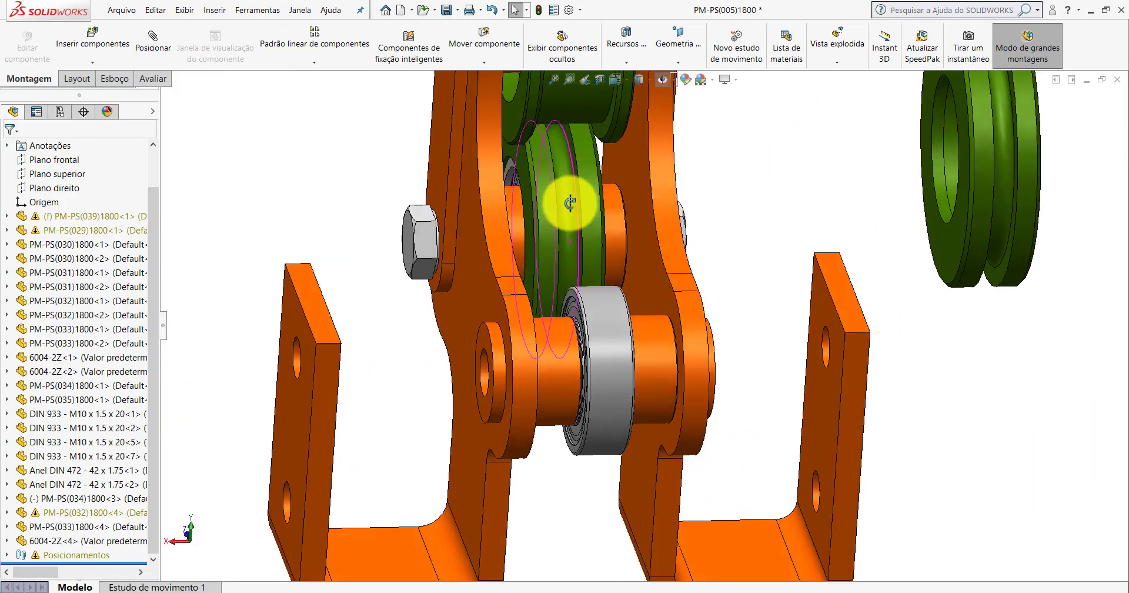
{"action": "mouse_move", "coordinate": [574, 202]}
{"action": "middle_mouse_down"}
{"action": "mouse_move", "coordinate": [667, 160]}
{"action": "mouse_move", "coordinate": [597, 131]}
{"action": "mouse_move", "coordinate": [576, 143]}
{"action": "middle_mouse_up"}
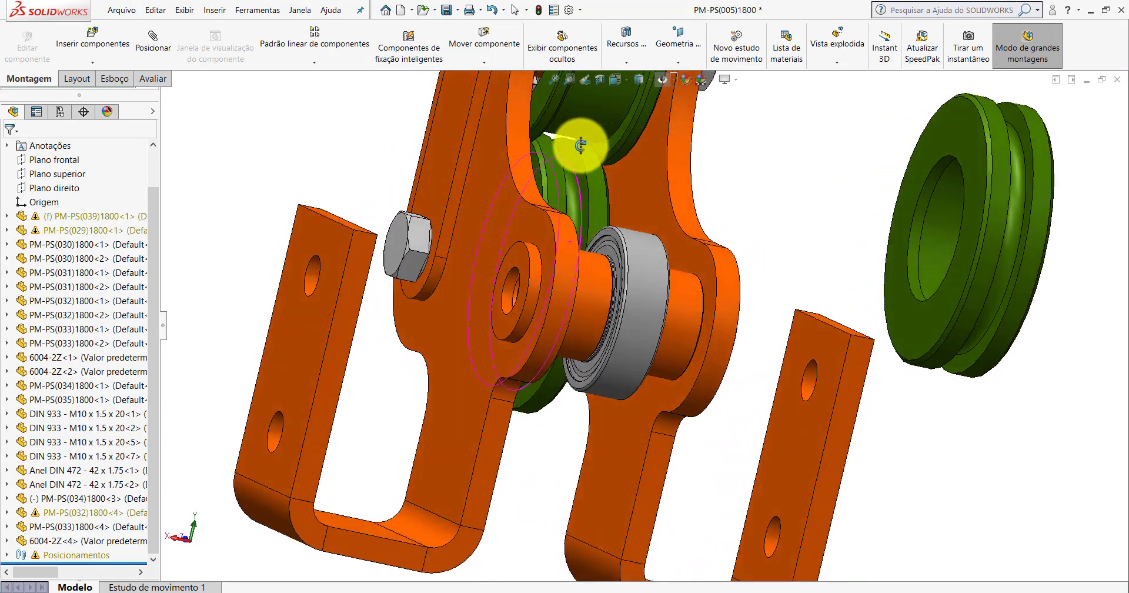
{"action": "scroll", "coordinate": [800, 256], "scroll_direction": "up", "scroll_amount": 3}
{"action": "mouse_move", "coordinate": [784, 247]}
{"action": "right_mouse_down"}
{"action": "mouse_move", "coordinate": [705, 142]}
{"action": "mouse_move", "coordinate": [605, 156]}
{"action": "mouse_move", "coordinate": [566, 143]}
{"action": "mouse_move", "coordinate": [549, 151]}
{"action": "mouse_move", "coordinate": [563, 177]}
{"action": "right_mouse_up"}
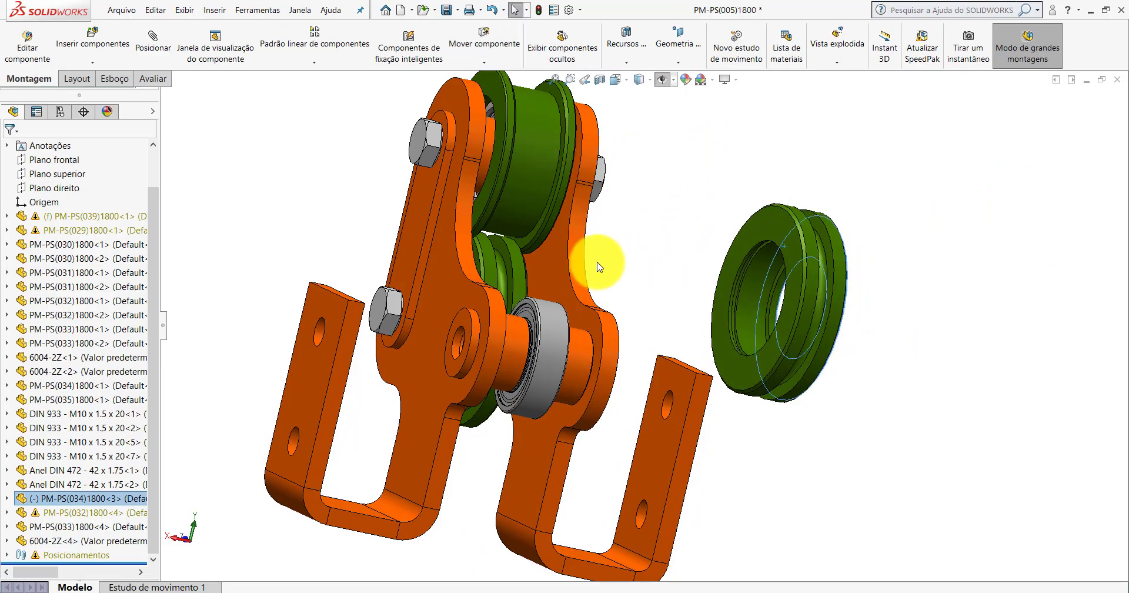
{"action": "scroll", "coordinate": [596, 254], "scroll_direction": "down", "scroll_amount": 5}
{"action": "mouse_move", "coordinate": [511, 260]}
{"action": "middle_mouse_down"}
{"action": "mouse_move", "coordinate": [671, 200]}
{"action": "mouse_move", "coordinate": [690, 122]}
{"action": "mouse_move", "coordinate": [695, 146]}
{"action": "mouse_move", "coordinate": [642, 222]}
{"action": "mouse_move", "coordinate": [548, 301]}
{"action": "mouse_move", "coordinate": [503, 308]}
{"action": "middle_mouse_up"}
{"action": "scroll", "coordinate": [504, 307], "scroll_direction": "up", "scroll_amount": 3}
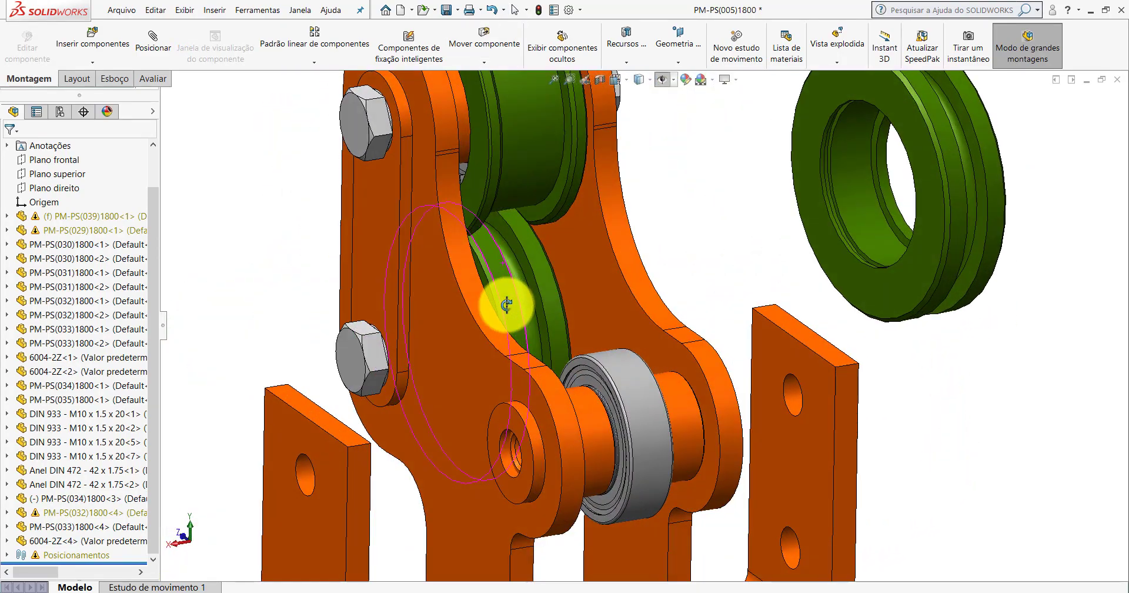
{"action": "scroll", "coordinate": [725, 259], "scroll_direction": "up", "scroll_amount": 2}
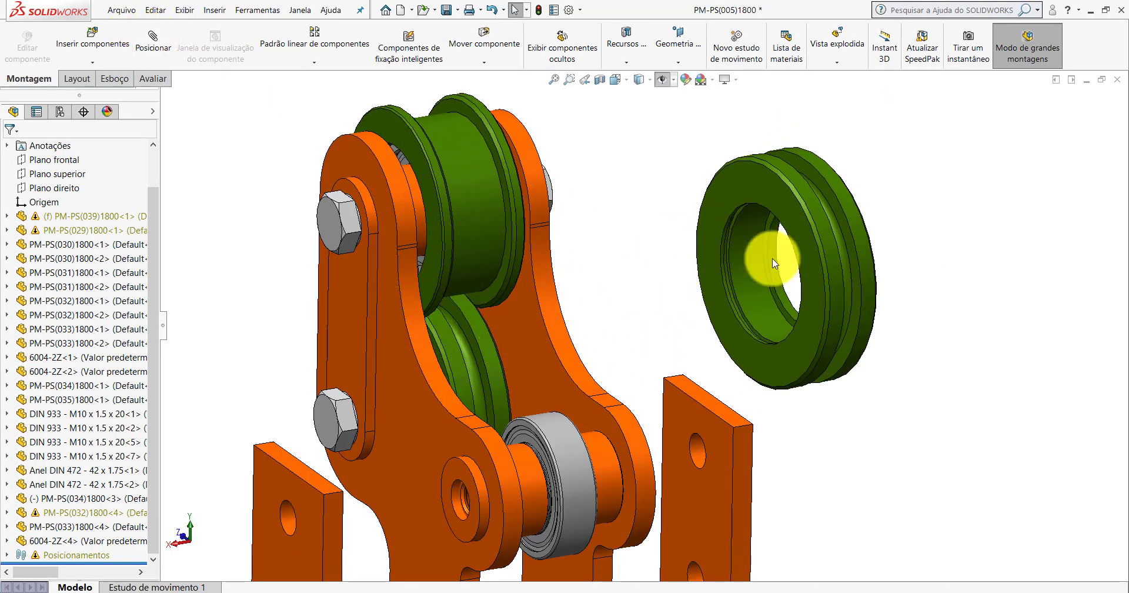
{"action": "left_click", "coordinate": [152, 40]}
Mate the PM-PS(034)1800<3> pulley bore concentric with the bearing's outer face (Concêntrico29).
{"action": "left_click", "coordinate": [750, 280]}
{"action": "scroll", "coordinate": [630, 364], "scroll_direction": "down", "scroll_amount": 2}
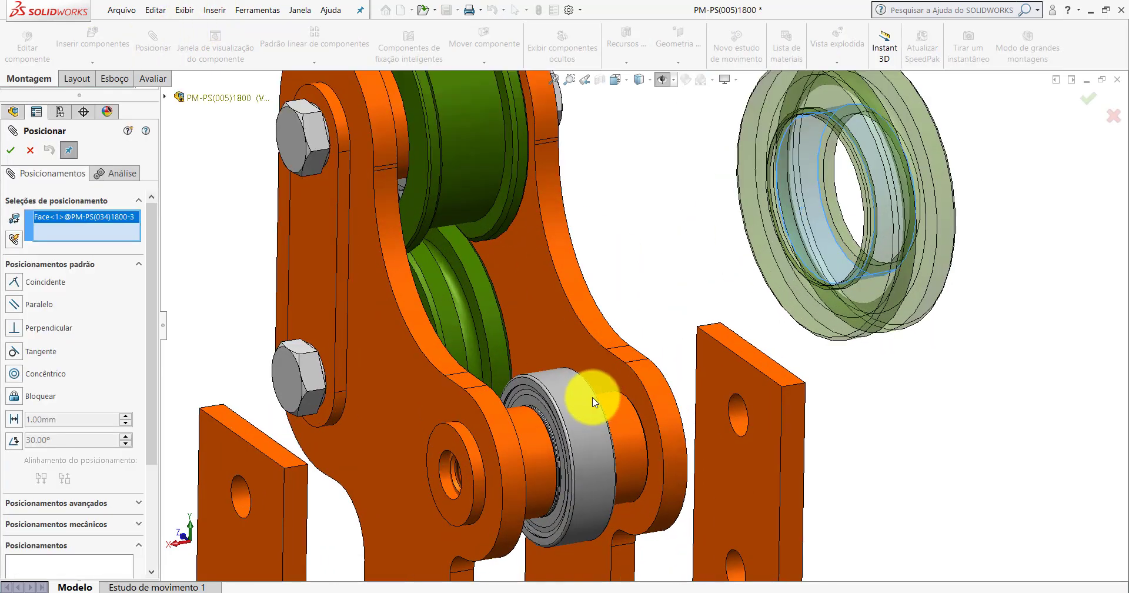
{"action": "left_click", "coordinate": [568, 404]}
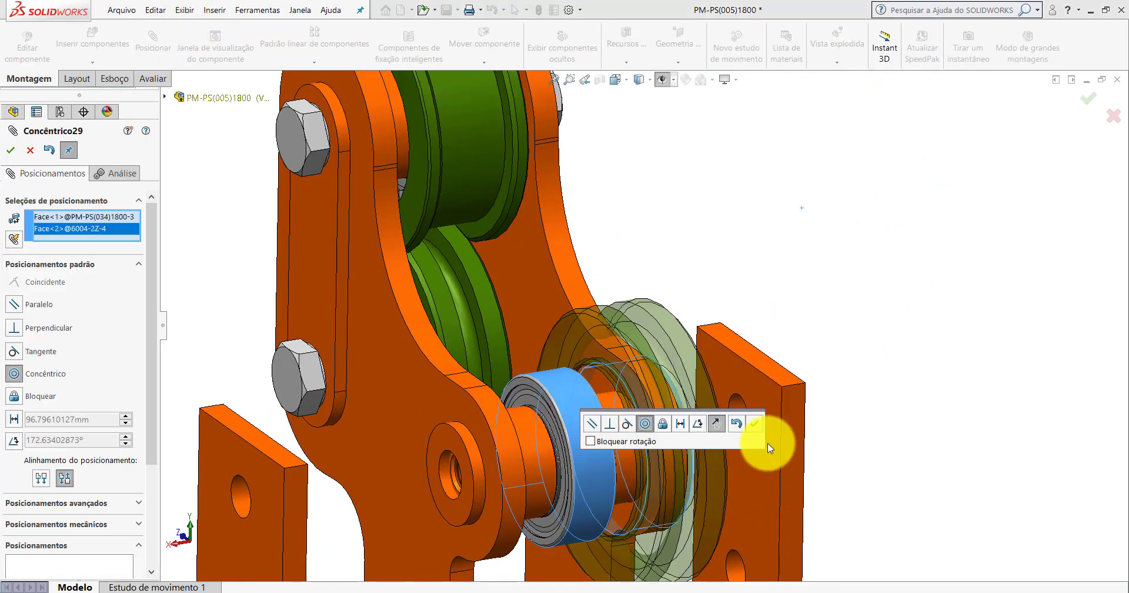
{"action": "left_click", "coordinate": [756, 426]}
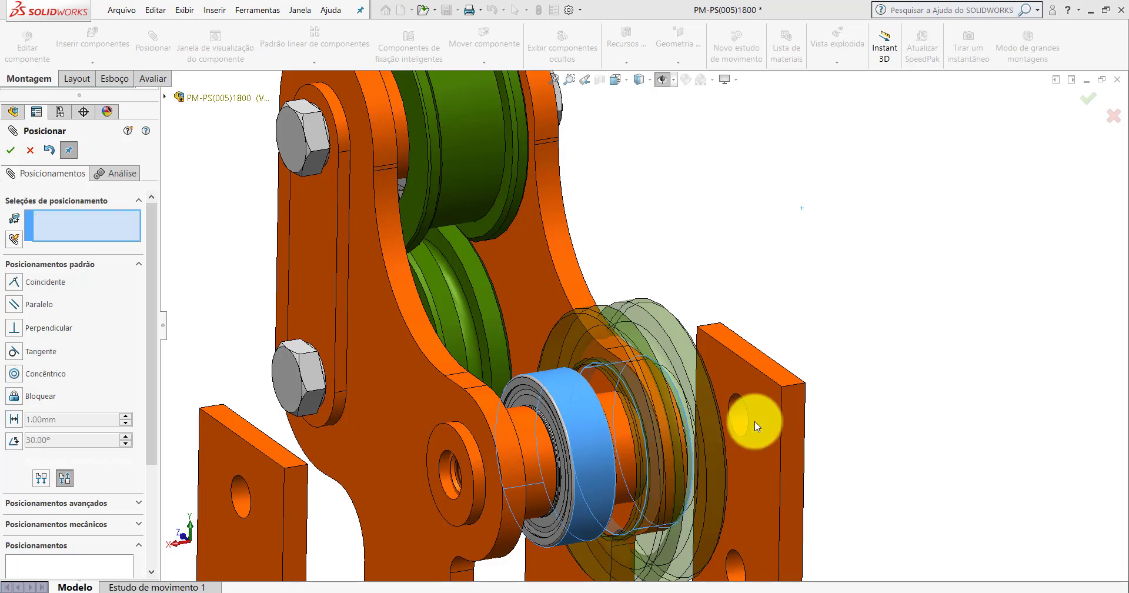
{"action": "scroll", "coordinate": [605, 383], "scroll_direction": "down", "scroll_amount": 3}
{"action": "scroll", "coordinate": [650, 328], "scroll_direction": "down", "scroll_amount": 3}
{"action": "middle_click_drag", "start_coordinate": [648, 263], "coordinate": [635, 252]}
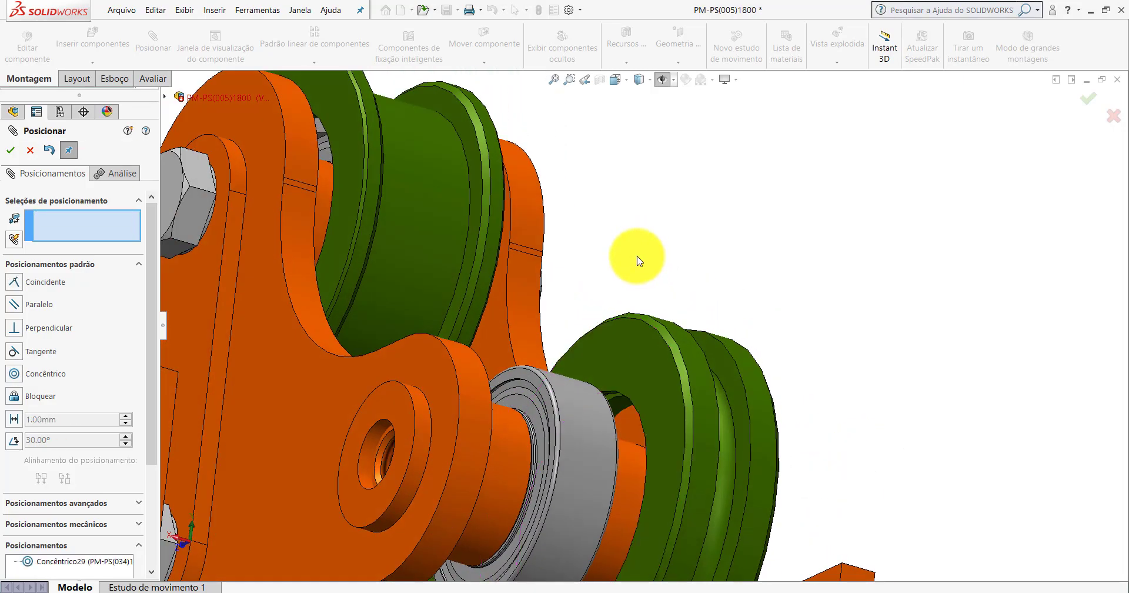
{"action": "left_click_drag", "start_coordinate": [647, 272], "coordinate": [837, 410]}
Make the pulley's side face coincident with the bearing's side face (Coincidente40).
{"action": "scroll", "coordinate": [749, 396], "scroll_direction": "up", "scroll_amount": 3}
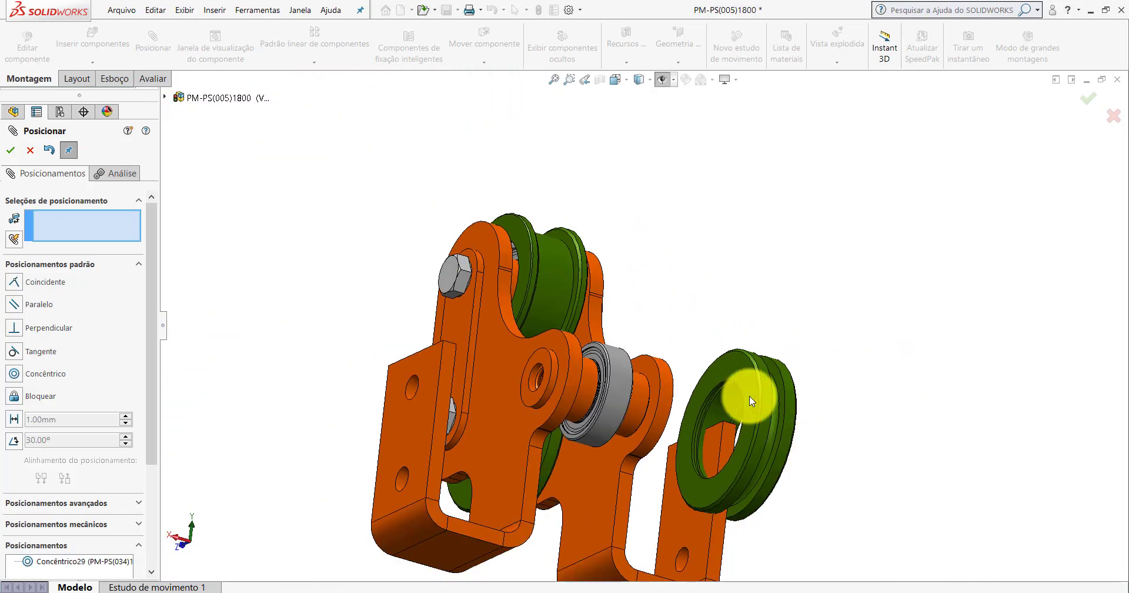
{"action": "scroll", "coordinate": [688, 392], "scroll_direction": "down", "scroll_amount": 3}
{"action": "scroll", "coordinate": [650, 351], "scroll_direction": "down", "scroll_amount": 3}
{"action": "left_click", "coordinate": [651, 350]}
{"action": "scroll", "coordinate": [650, 350], "scroll_direction": "up", "scroll_amount": 3}
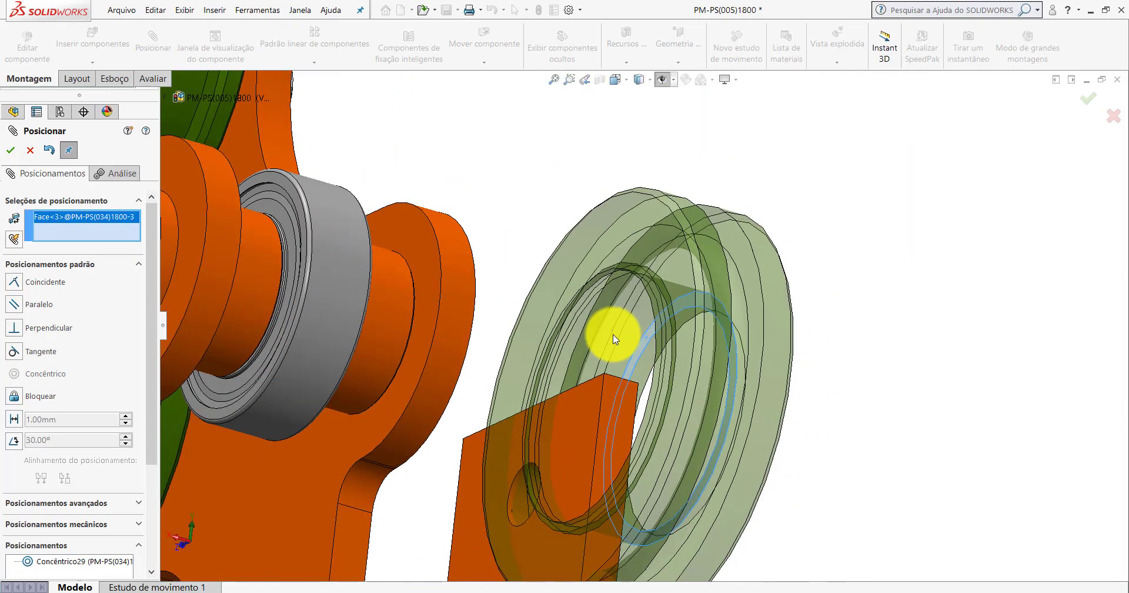
{"action": "middle_click_drag", "start_coordinate": [617, 327], "coordinate": [523, 413]}
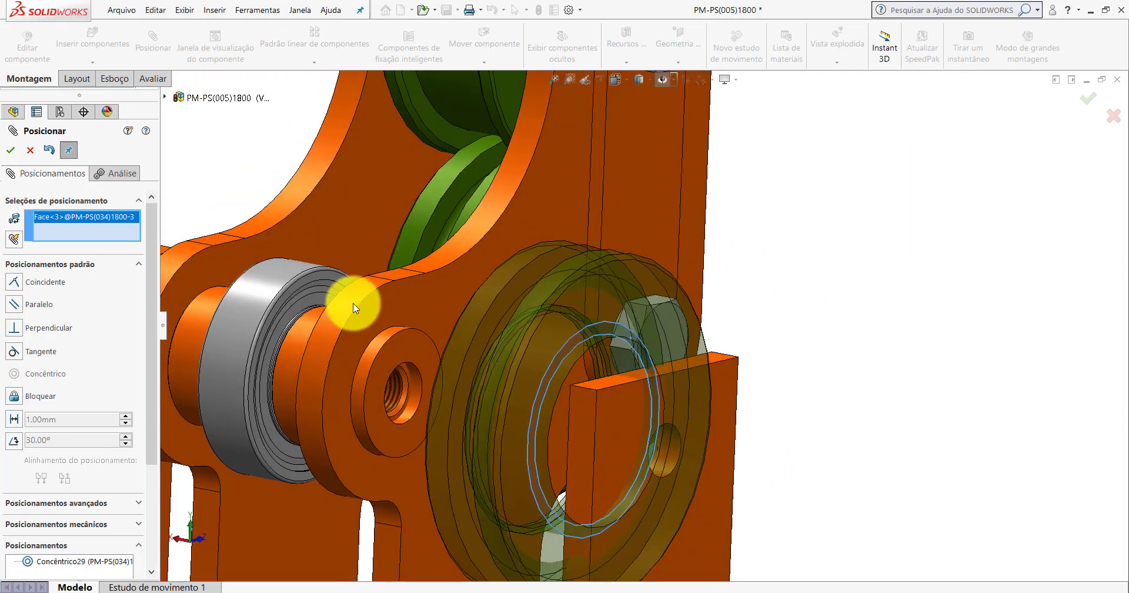
{"action": "scroll", "coordinate": [350, 288], "scroll_direction": "down", "scroll_amount": 5}
{"action": "left_click", "coordinate": [341, 261]}
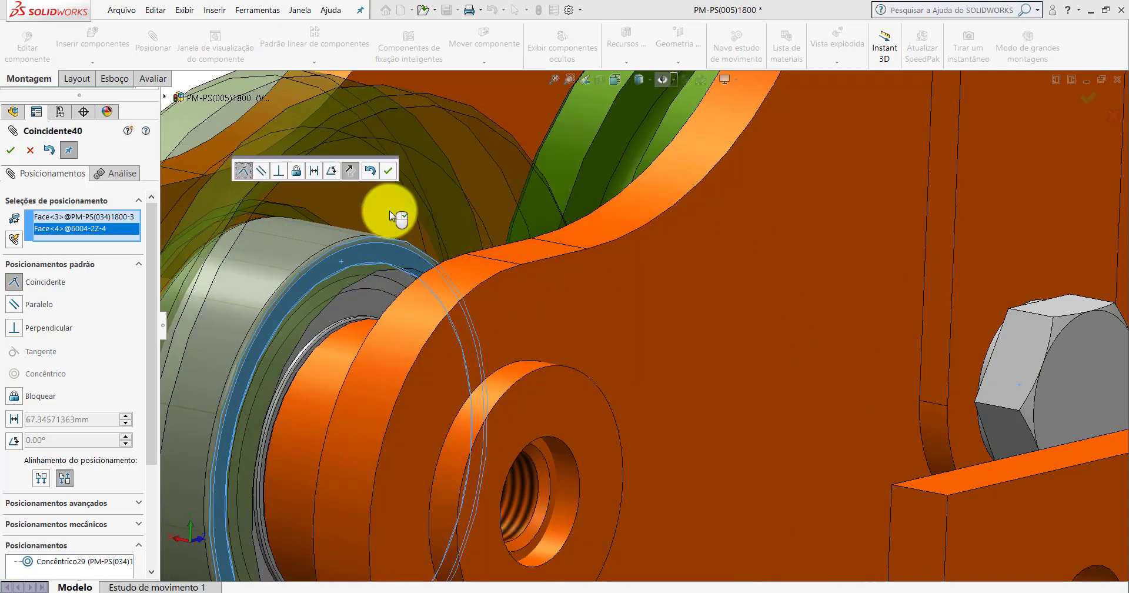
{"action": "left_click", "coordinate": [388, 176]}
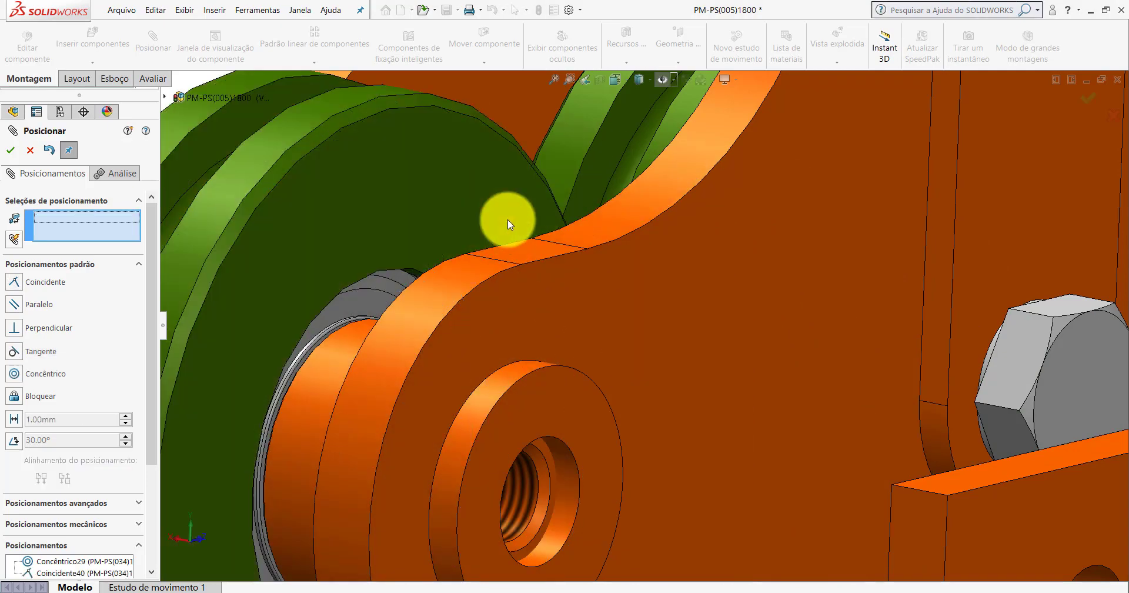
Add Paralelo16 holding the pulley's Frontal plane parallel to the bracket face.
{"action": "scroll", "coordinate": [549, 295], "scroll_direction": "up", "scroll_amount": 5}
{"action": "mouse_move", "coordinate": [549, 295]}
{"action": "middle_mouse_down"}
{"action": "mouse_move", "coordinate": [611, 289]}
{"action": "mouse_move", "coordinate": [576, 290]}
{"action": "middle_mouse_up"}
{"action": "scroll", "coordinate": [657, 167], "scroll_direction": "down", "scroll_amount": 3}
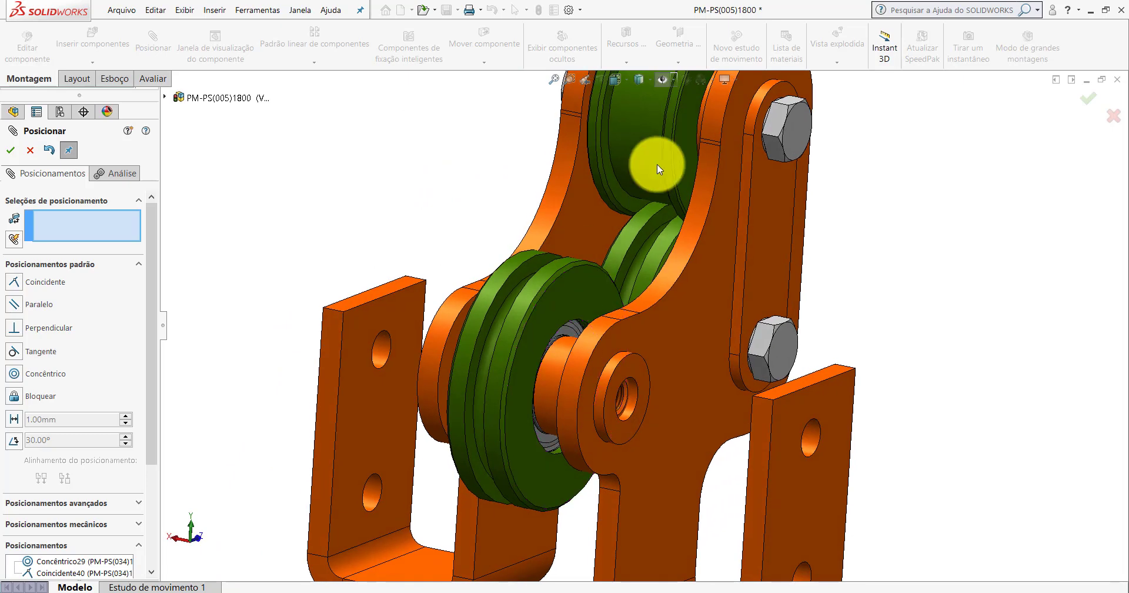
{"action": "left_click", "coordinate": [662, 82]}
{"action": "scroll", "coordinate": [556, 277], "scroll_direction": "down", "scroll_amount": 3}
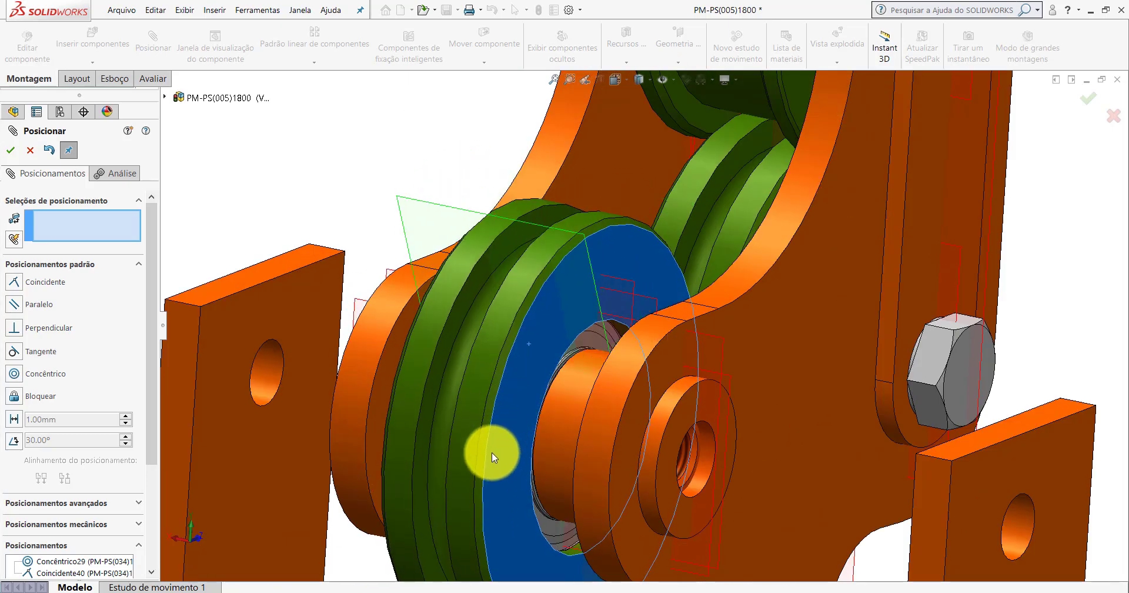
{"action": "left_click_drag", "start_coordinate": [492, 452], "coordinate": [518, 277]}
{"action": "left_click", "coordinate": [530, 228]}
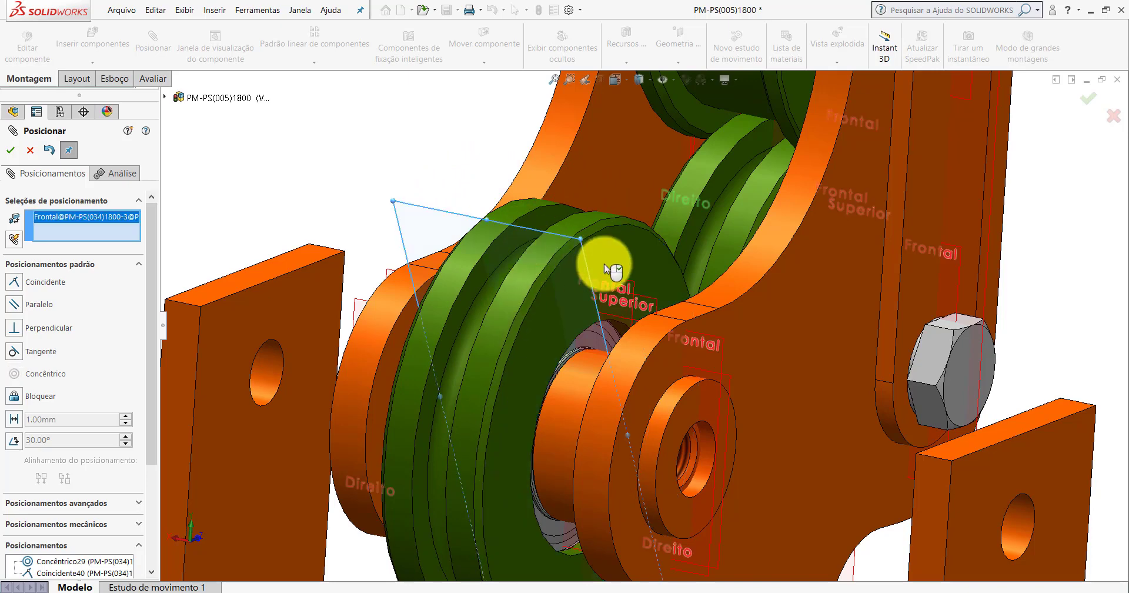
{"action": "scroll", "coordinate": [642, 347], "scroll_direction": "up", "scroll_amount": 5}
{"action": "scroll", "coordinate": [654, 404], "scroll_direction": "down", "scroll_amount": 2}
{"action": "scroll", "coordinate": [637, 386], "scroll_direction": "down", "scroll_amount": 1}
{"action": "left_click", "coordinate": [637, 385]}
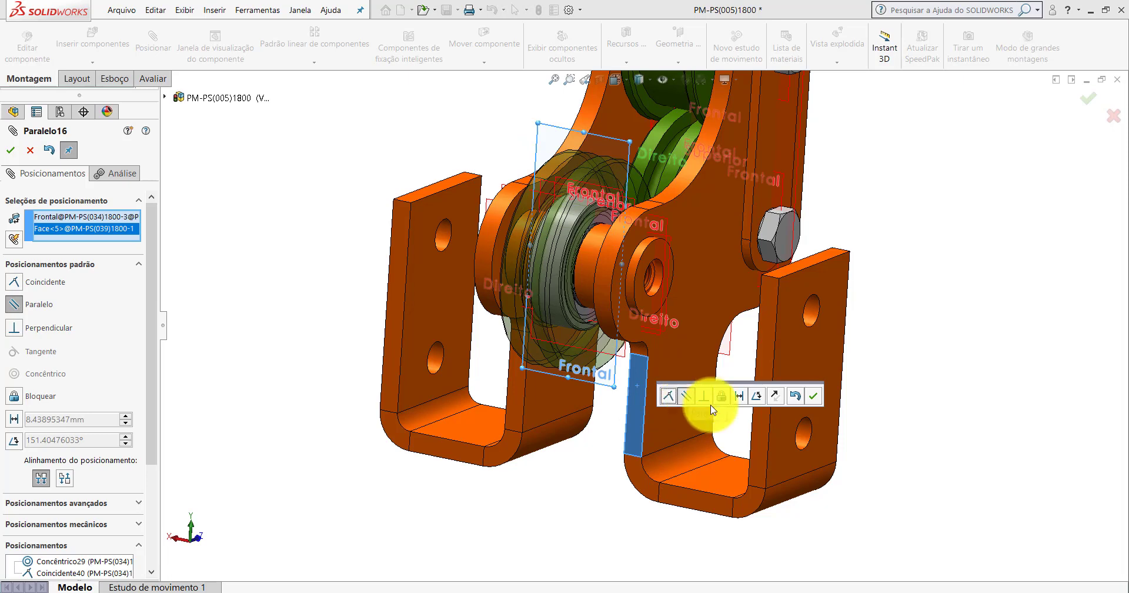
{"action": "left_click", "coordinate": [813, 395]}
Close the mate tool, hide the planes, and add an Anel DIN 472 - 42 x 1.75 ring copy.
{"action": "left_click", "coordinate": [30, 150]}
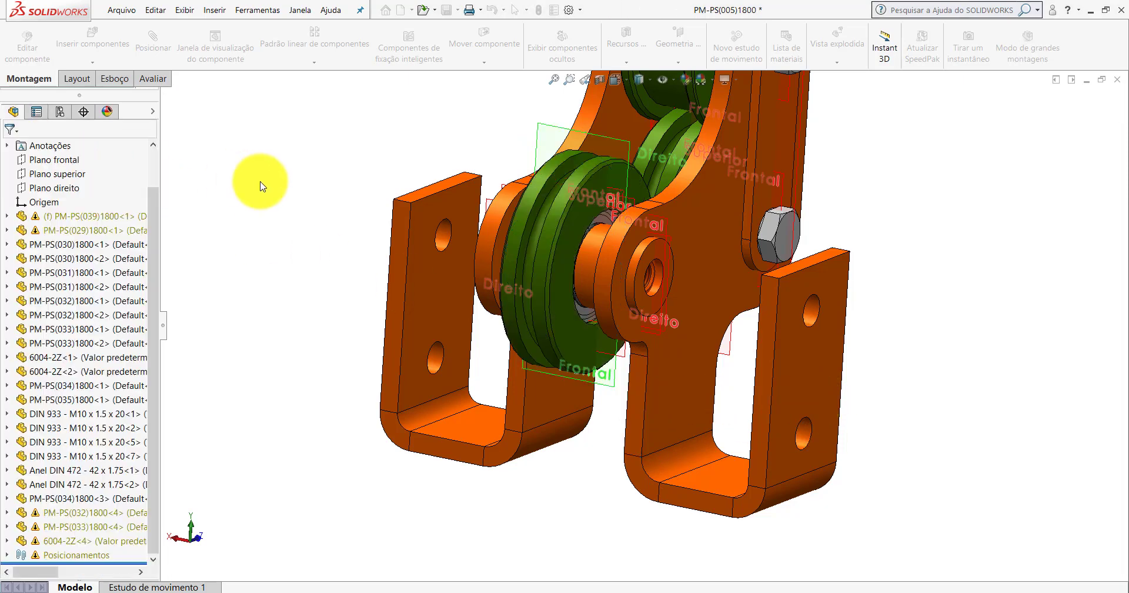
{"action": "left_click", "coordinate": [662, 81]}
{"action": "key", "text": "z"}
{"action": "scroll", "coordinate": [625, 237], "scroll_direction": "down", "scroll_amount": 3}
{"action": "mouse_move", "coordinate": [629, 252]}
{"action": "middle_mouse_down"}
{"action": "mouse_move", "coordinate": [859, 244]}
{"action": "mouse_move", "coordinate": [789, 327]}
{"action": "middle_mouse_up"}
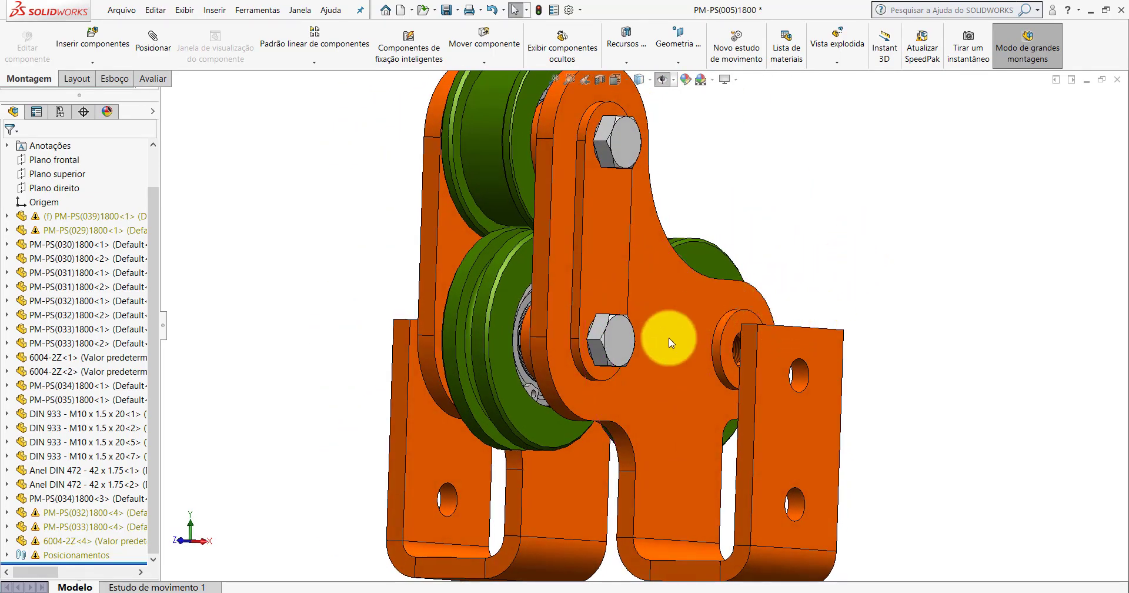
{"action": "scroll", "coordinate": [700, 289], "scroll_direction": "down", "scroll_amount": 2}
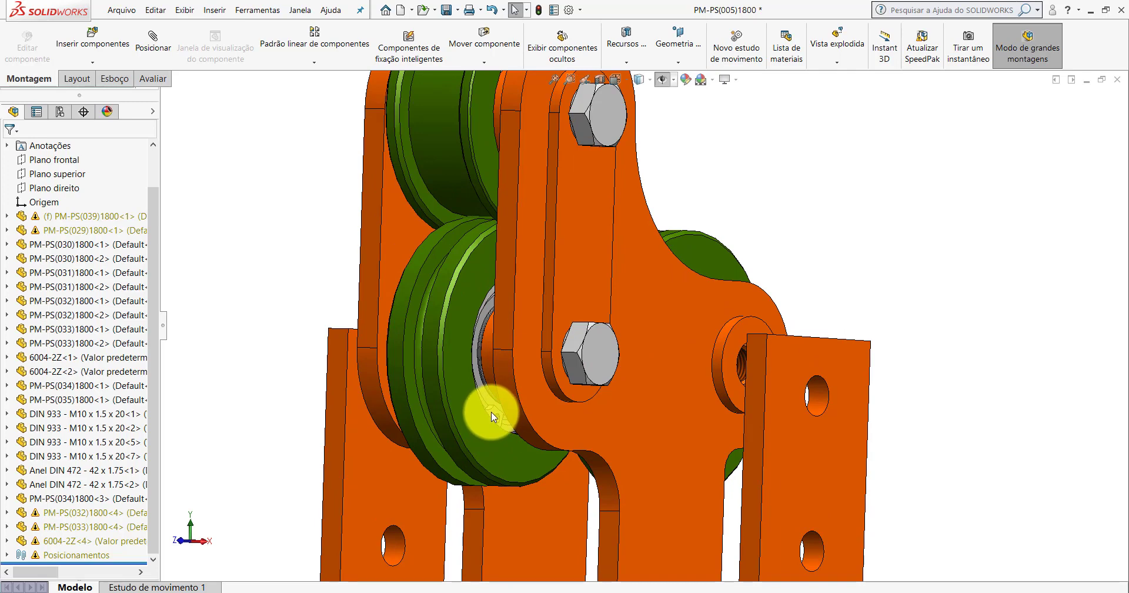
{"action": "left_click_drag", "start_coordinate": [494, 418], "coordinate": [870, 203], "text": "ctrl"}
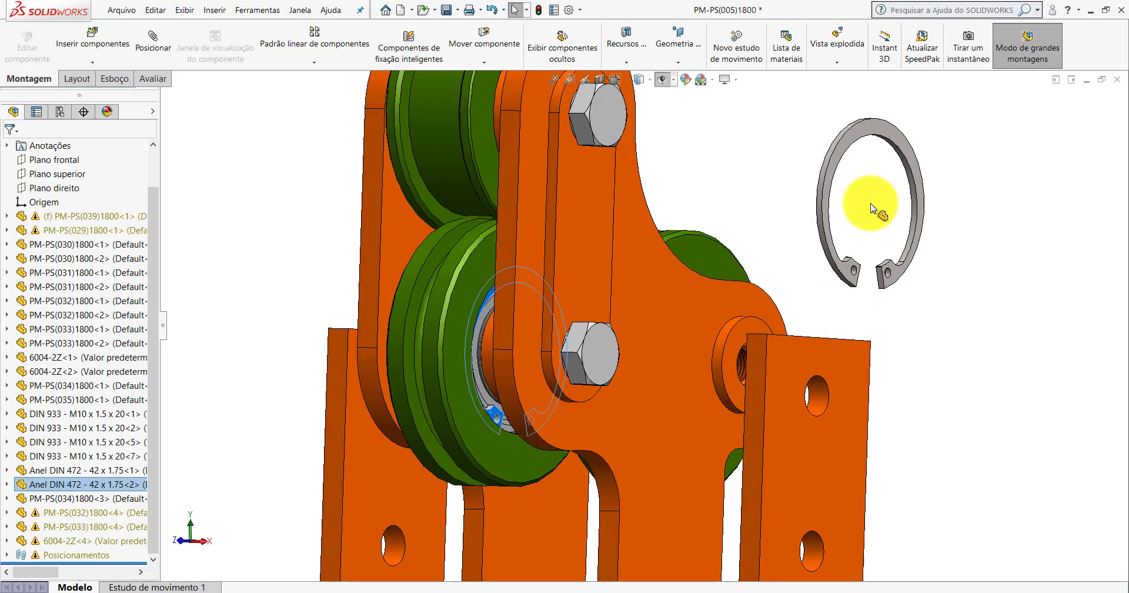
Isolate the green pulley together with the new retaining ring.
{"action": "left_click", "coordinate": [731, 173]}
{"action": "scroll", "coordinate": [718, 209], "scroll_direction": "up", "scroll_amount": 5}
{"action": "mouse_move", "coordinate": [685, 298]}
{"action": "middle_mouse_down"}
{"action": "mouse_move", "coordinate": [615, 310]}
{"action": "mouse_move", "coordinate": [588, 368]}
{"action": "middle_mouse_up"}
{"action": "scroll", "coordinate": [668, 305], "scroll_direction": "down", "scroll_amount": 3}
{"action": "left_click", "coordinate": [654, 303]}
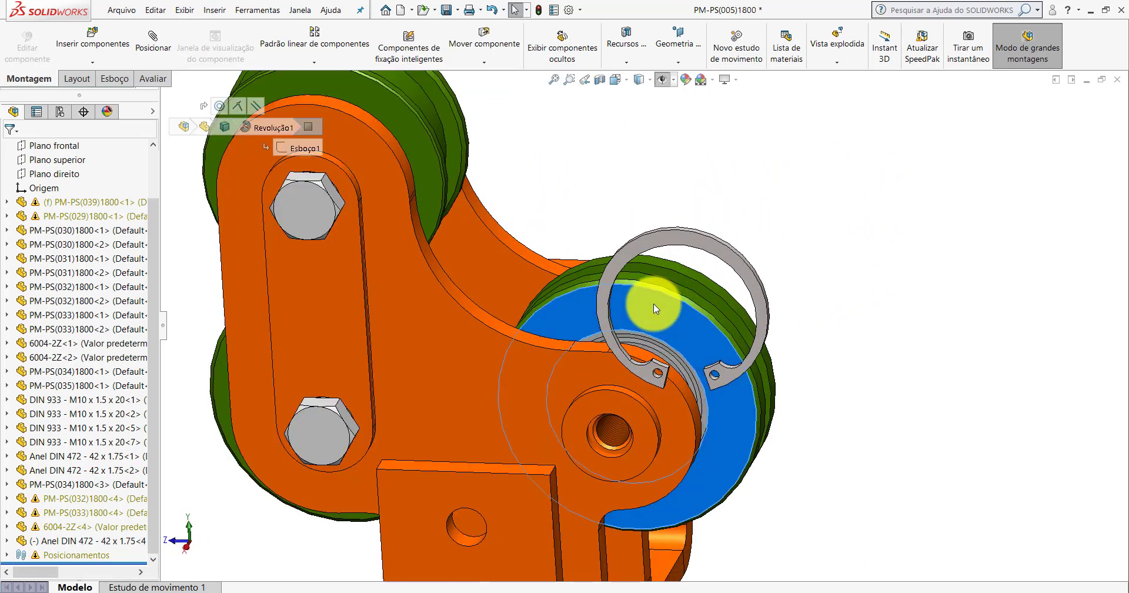
{"action": "left_click", "coordinate": [657, 243], "text": "ctrl"}
{"action": "right_click", "coordinate": [657, 243]}
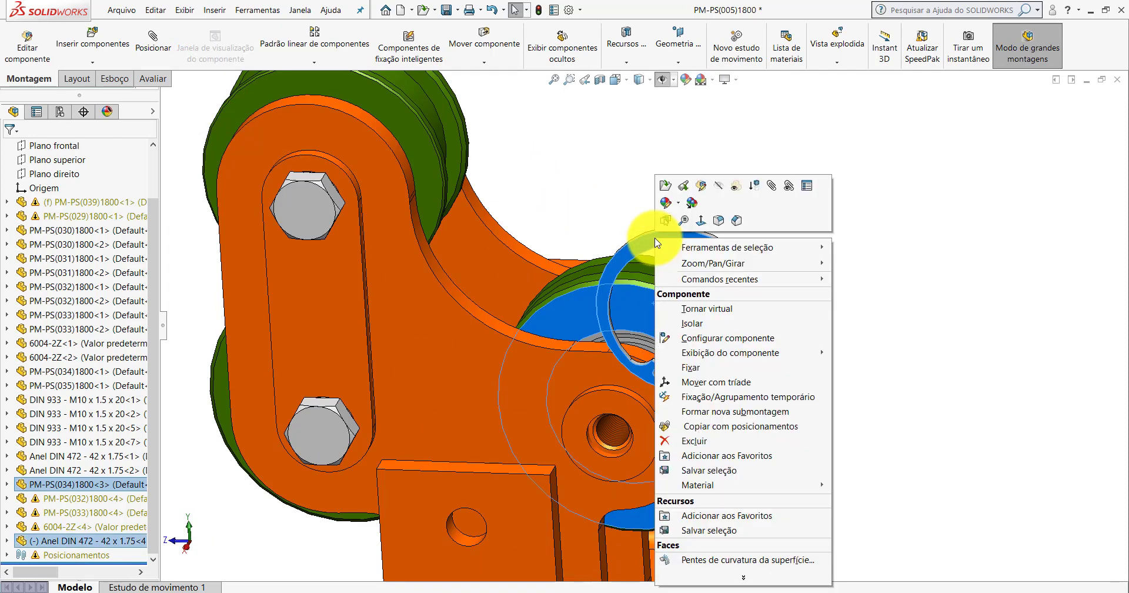
{"action": "left_click", "coordinate": [709, 320]}
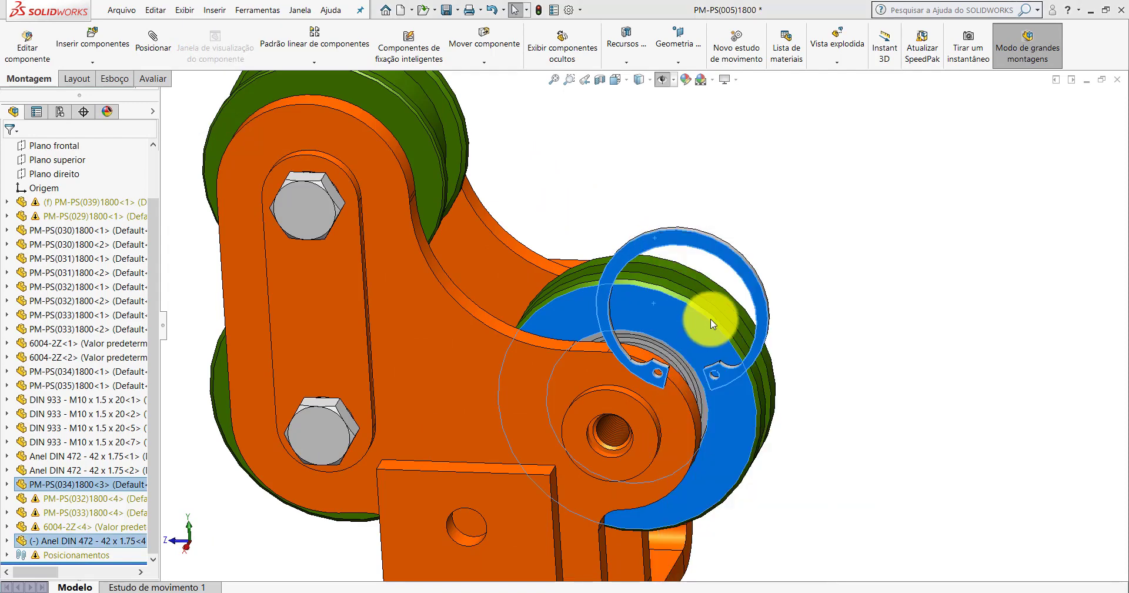
{"action": "scroll", "coordinate": [637, 373], "scroll_direction": "up", "scroll_amount": 3}
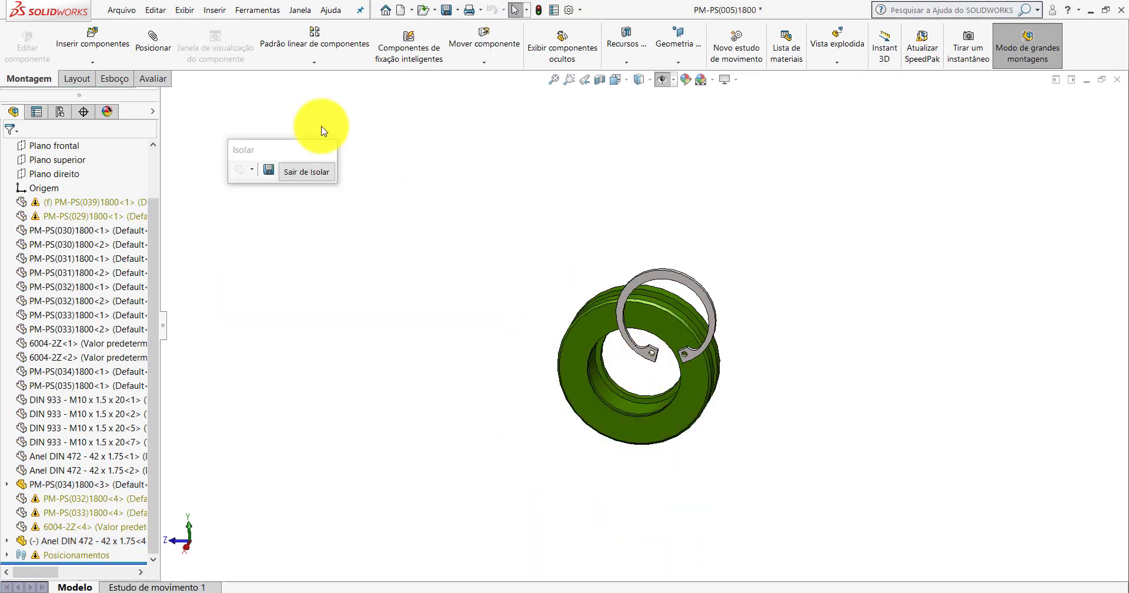
{"action": "left_click", "coordinate": [154, 42]}
Mate the DIN 472 ring's face concentric with the pulley's bore groove face.
{"action": "mouse_move", "coordinate": [607, 335]}
{"action": "middle_mouse_down"}
{"action": "mouse_move", "coordinate": [698, 209]}
{"action": "mouse_move", "coordinate": [688, 315]}
{"action": "middle_mouse_up"}
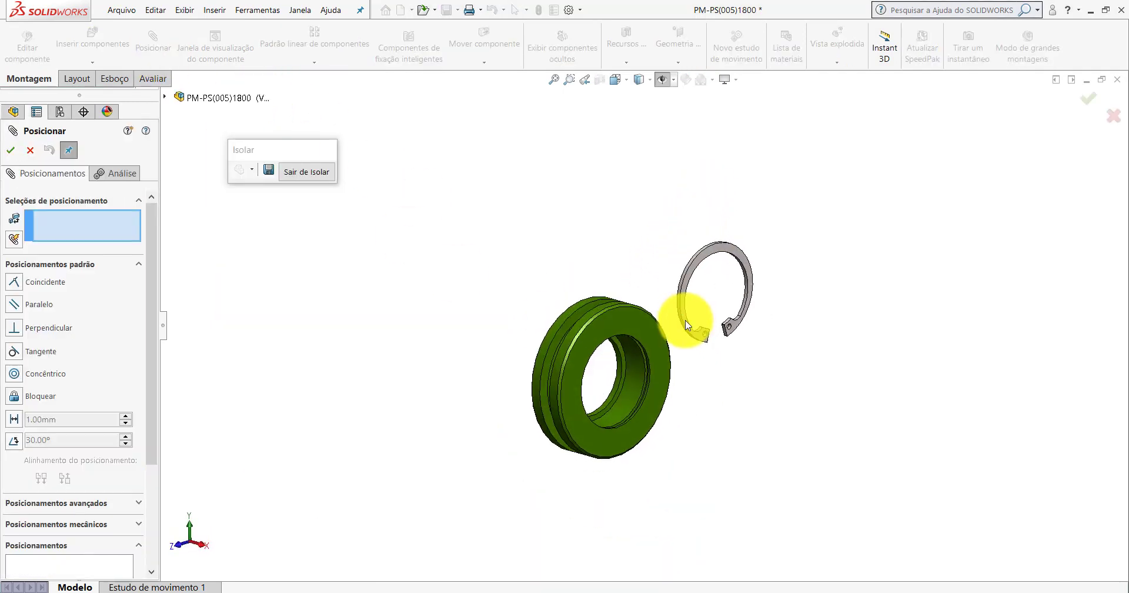
{"action": "scroll", "coordinate": [695, 275], "scroll_direction": "down", "scroll_amount": 4}
{"action": "scroll", "coordinate": [696, 275], "scroll_direction": "down", "scroll_amount": 2}
{"action": "left_click", "coordinate": [663, 253]}
{"action": "scroll", "coordinate": [663, 260], "scroll_direction": "up", "scroll_amount": 5}
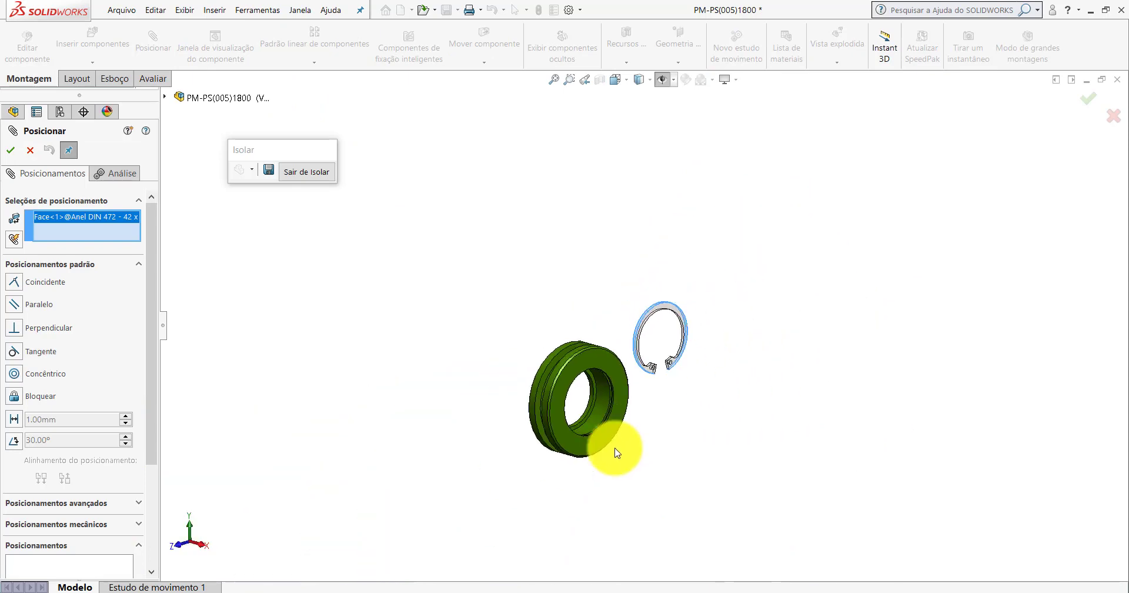
{"action": "scroll", "coordinate": [617, 446], "scroll_direction": "down", "scroll_amount": 5}
{"action": "scroll", "coordinate": [650, 299], "scroll_direction": "down", "scroll_amount": 2}
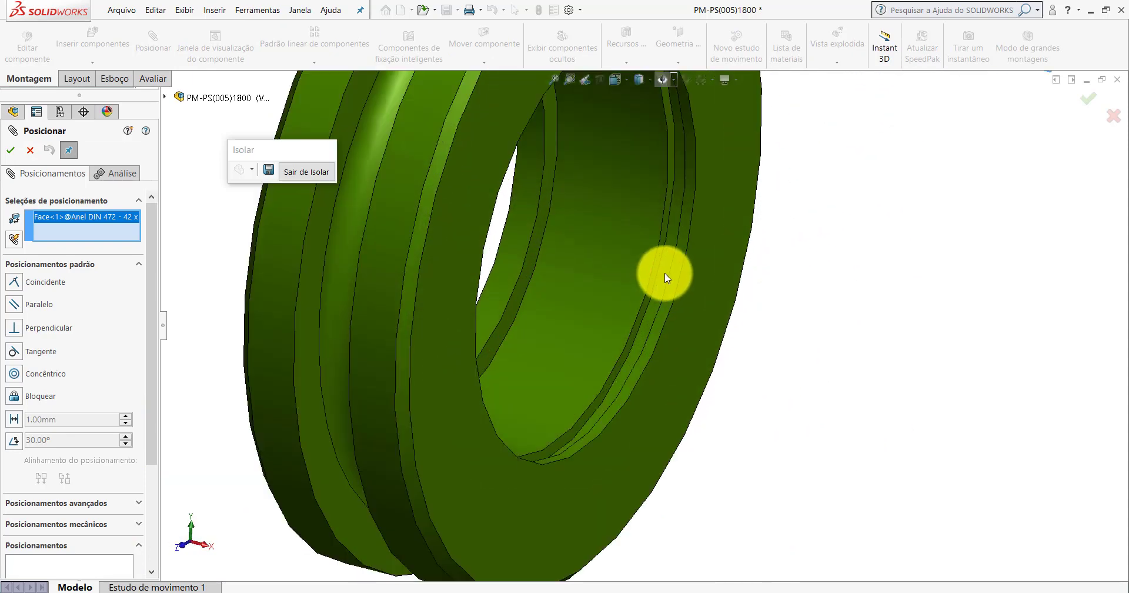
{"action": "left_click", "coordinate": [665, 274]}
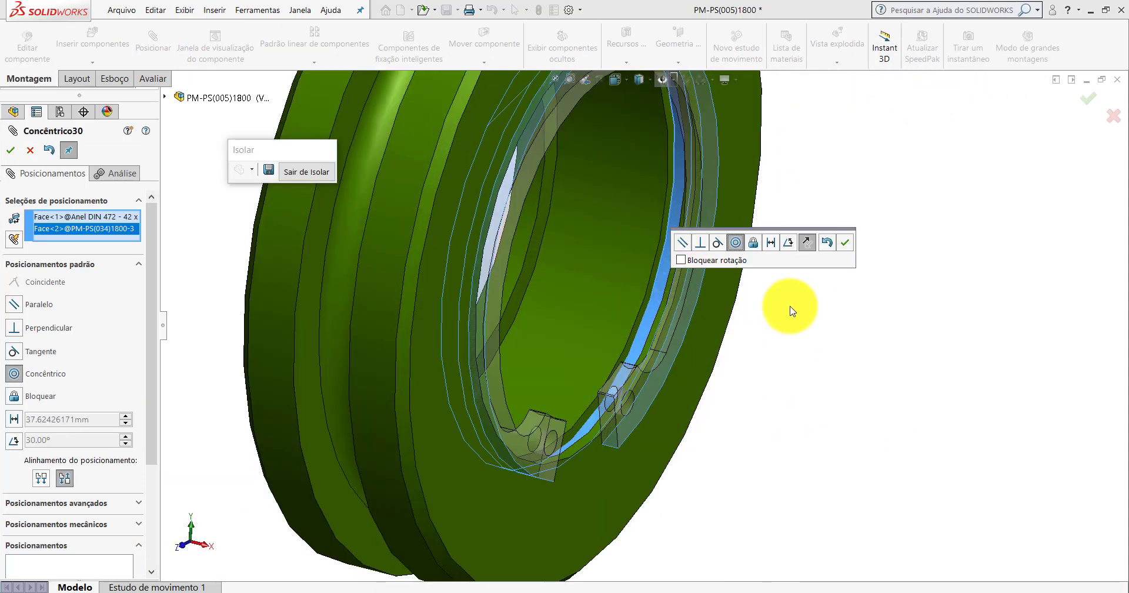
{"action": "scroll", "coordinate": [792, 311], "scroll_direction": "up", "scroll_amount": 2}
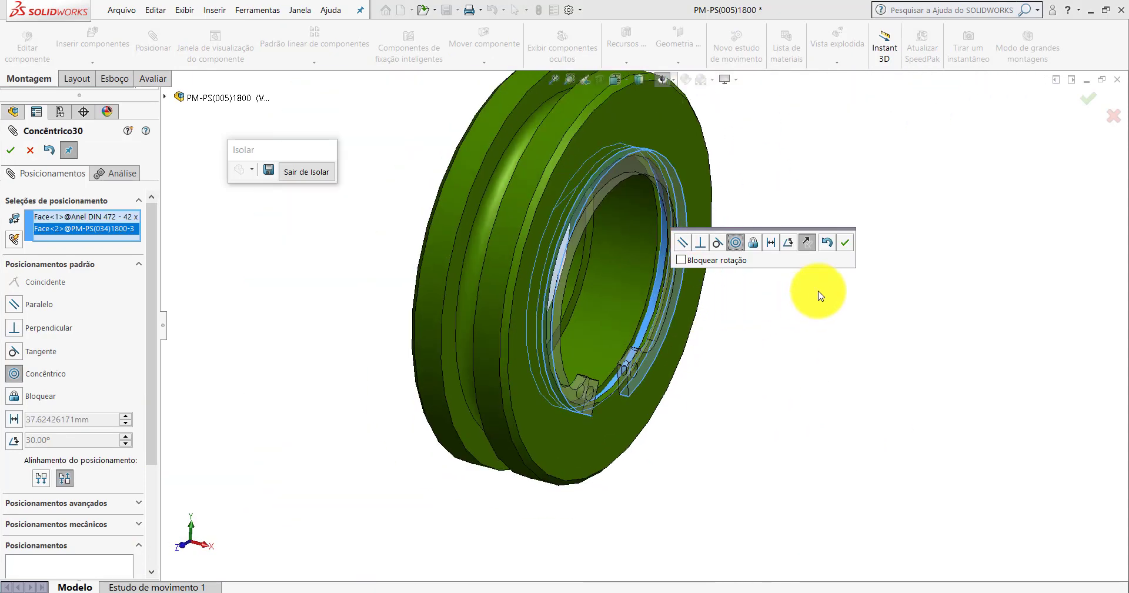
{"action": "left_click", "coordinate": [846, 243]}
Start an advanced Width mate using both faces of the ring.
{"action": "left_click_drag", "start_coordinate": [691, 157], "coordinate": [887, 158]}
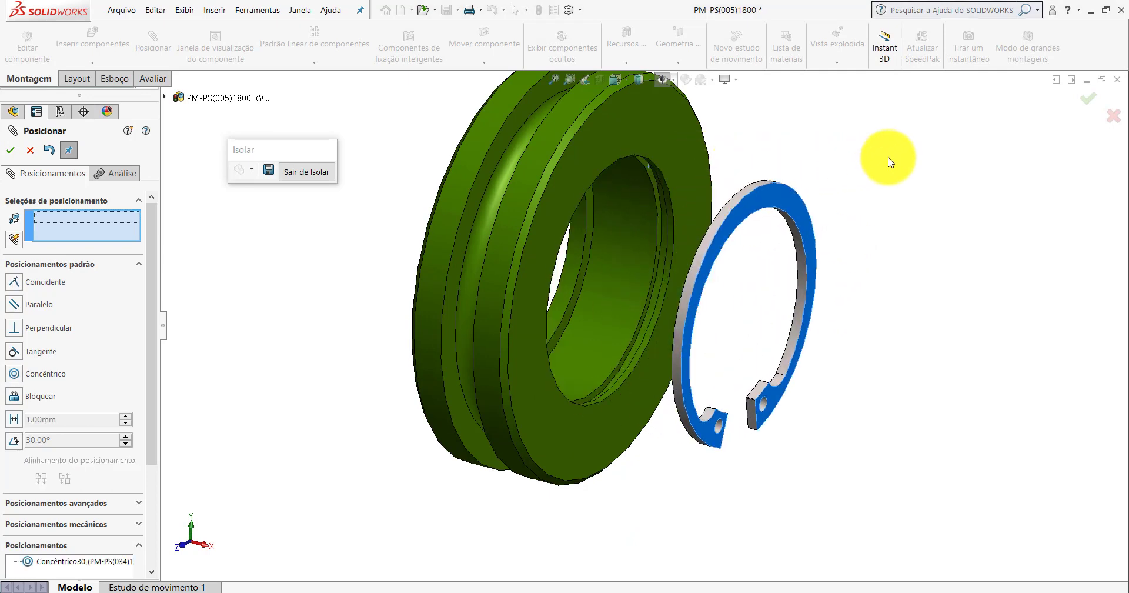
{"action": "left_click", "coordinate": [67, 265]}
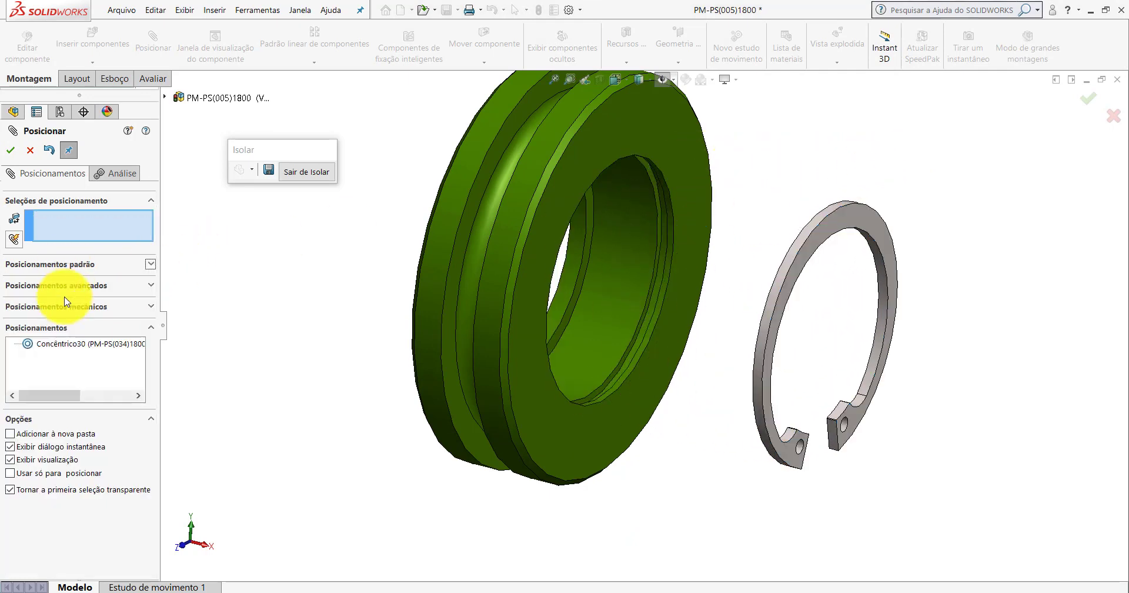
{"action": "left_click", "coordinate": [69, 285]}
{"action": "left_click", "coordinate": [13, 342]}
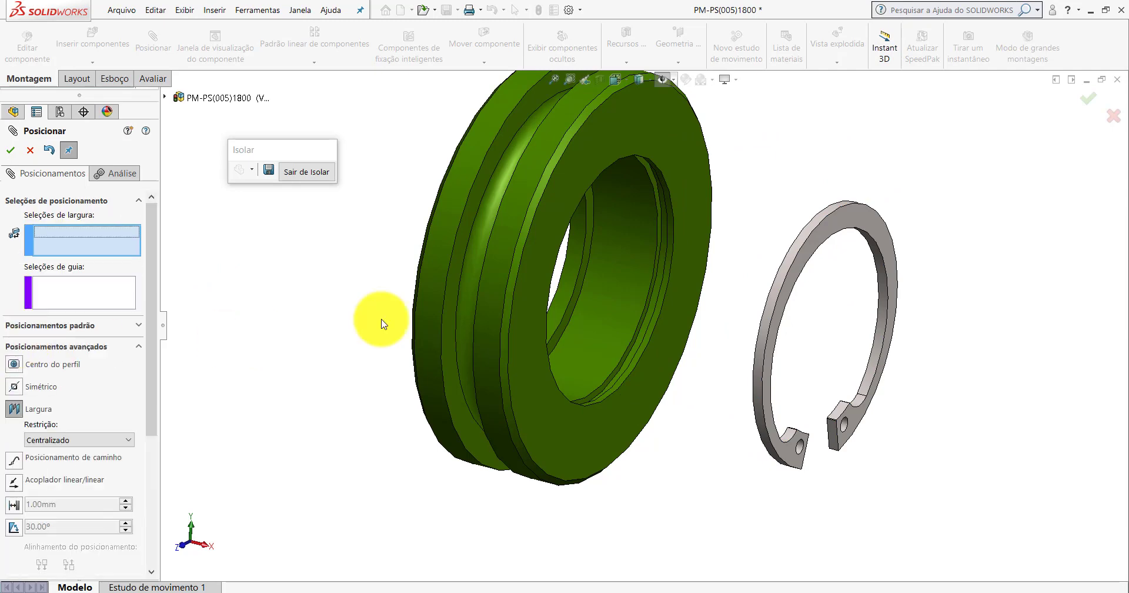
{"action": "mouse_move", "coordinate": [850, 222]}
{"action": "middle_mouse_down"}
{"action": "mouse_move", "coordinate": [911, 244]}
{"action": "mouse_move", "coordinate": [827, 214]}
{"action": "middle_mouse_up"}
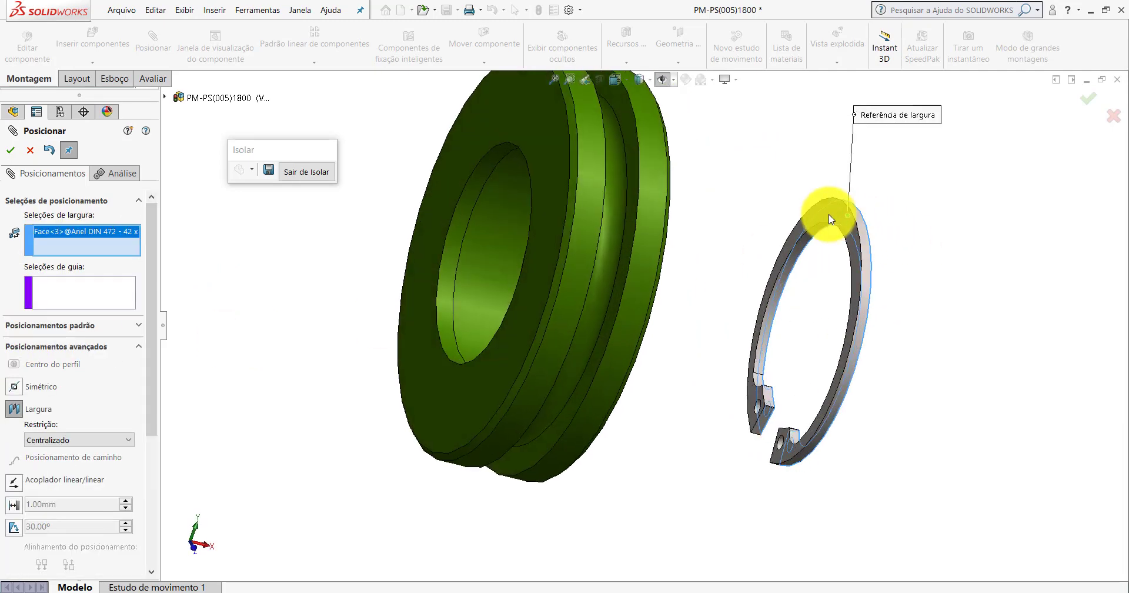
{"action": "left_click", "coordinate": [826, 214]}
Add both bore groove faces so the ring is centred, and confirm the Width mate.
{"action": "mouse_move", "coordinate": [514, 204]}
{"action": "middle_mouse_down"}
{"action": "mouse_move", "coordinate": [467, 146]}
{"action": "mouse_move", "coordinate": [708, 214]}
{"action": "middle_mouse_up"}
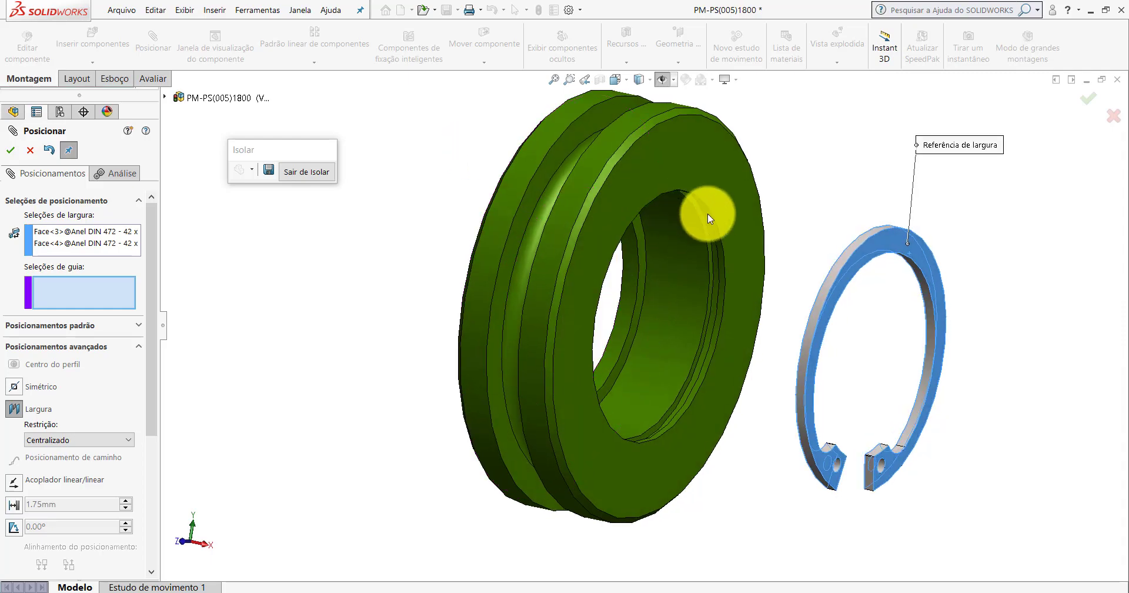
{"action": "scroll", "coordinate": [620, 223], "scroll_direction": "down", "scroll_amount": 5}
{"action": "left_click", "coordinate": [601, 222]}
{"action": "scroll", "coordinate": [601, 222], "scroll_direction": "up", "scroll_amount": 5}
{"action": "mouse_move", "coordinate": [635, 284]}
{"action": "middle_mouse_down"}
{"action": "mouse_move", "coordinate": [676, 262]}
{"action": "mouse_move", "coordinate": [730, 259]}
{"action": "mouse_move", "coordinate": [628, 311]}
{"action": "middle_mouse_up"}
{"action": "scroll", "coordinate": [615, 270], "scroll_direction": "down", "scroll_amount": 3}
{"action": "left_click", "coordinate": [615, 270]}
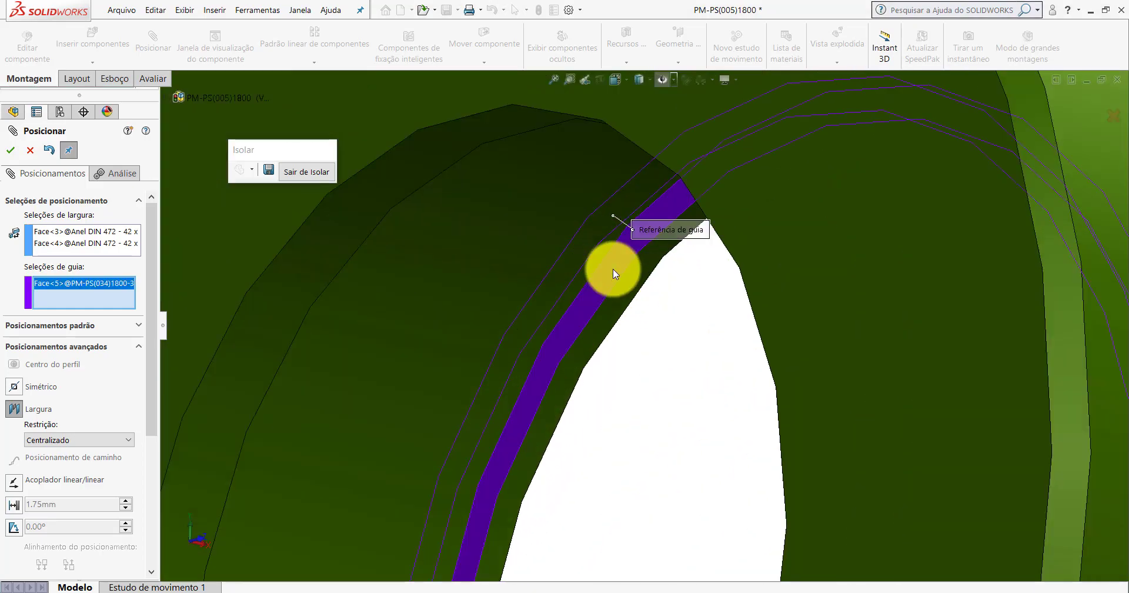
{"action": "scroll", "coordinate": [642, 330], "scroll_direction": "down", "scroll_amount": 2}
{"action": "scroll", "coordinate": [642, 330], "scroll_direction": "up", "scroll_amount": 5}
{"action": "scroll", "coordinate": [655, 353], "scroll_direction": "up", "scroll_amount": 3}
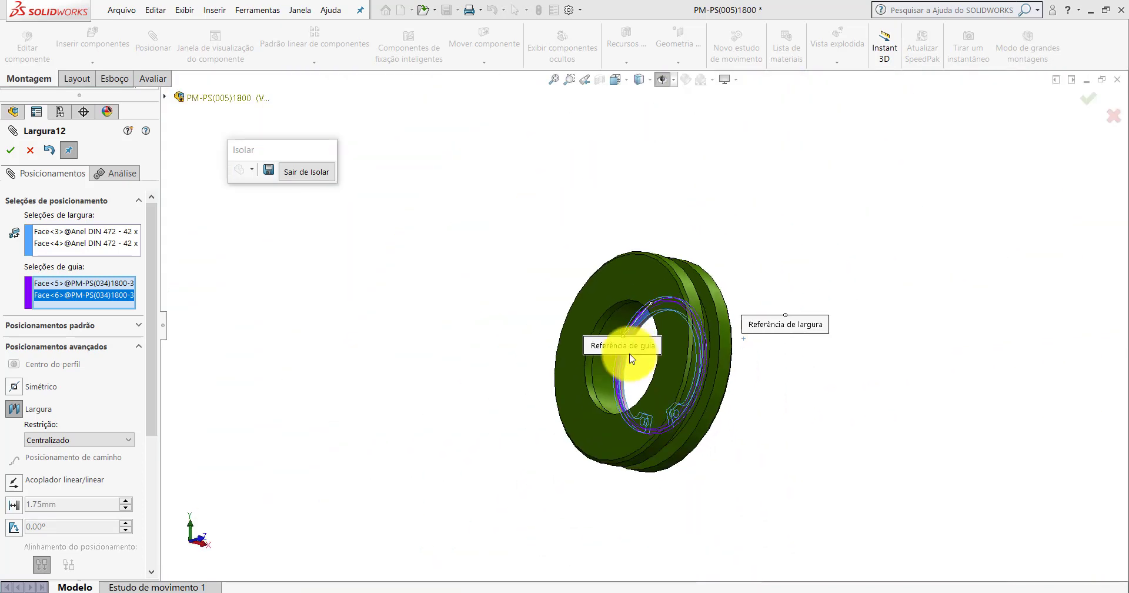
{"action": "mouse_move", "coordinate": [629, 358]}
{"action": "middle_mouse_down"}
{"action": "mouse_move", "coordinate": [584, 368]}
{"action": "mouse_move", "coordinate": [523, 409]}
{"action": "middle_mouse_up"}
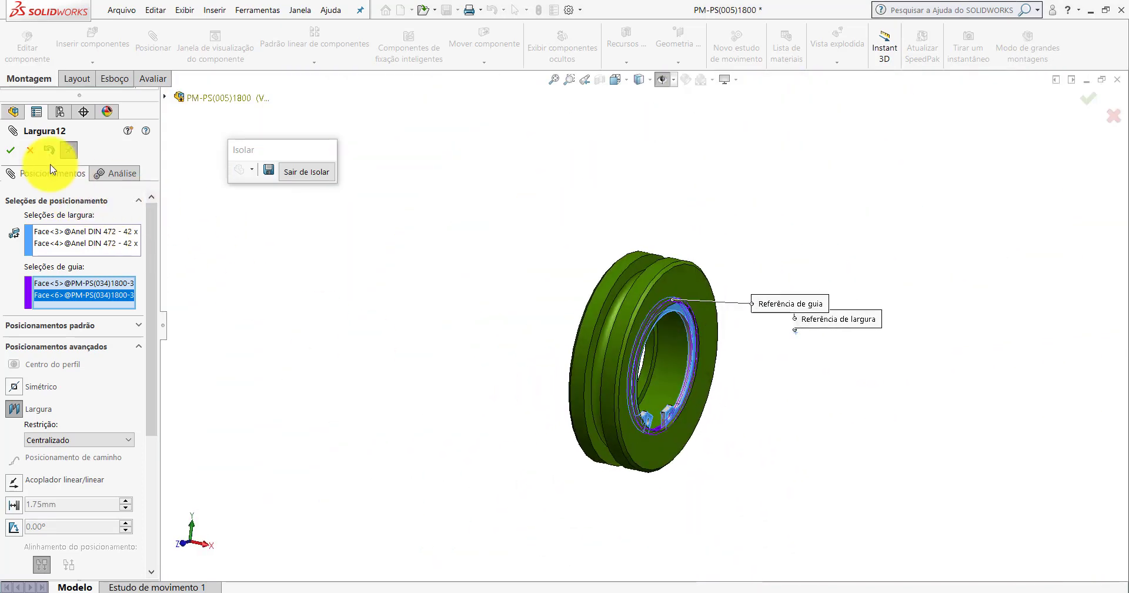
{"action": "left_click", "coordinate": [11, 151]}
Make the ring's Direito plane parallel to the wheel's Frontal plane.
{"action": "middle_click_drag", "start_coordinate": [537, 272], "coordinate": [507, 280]}
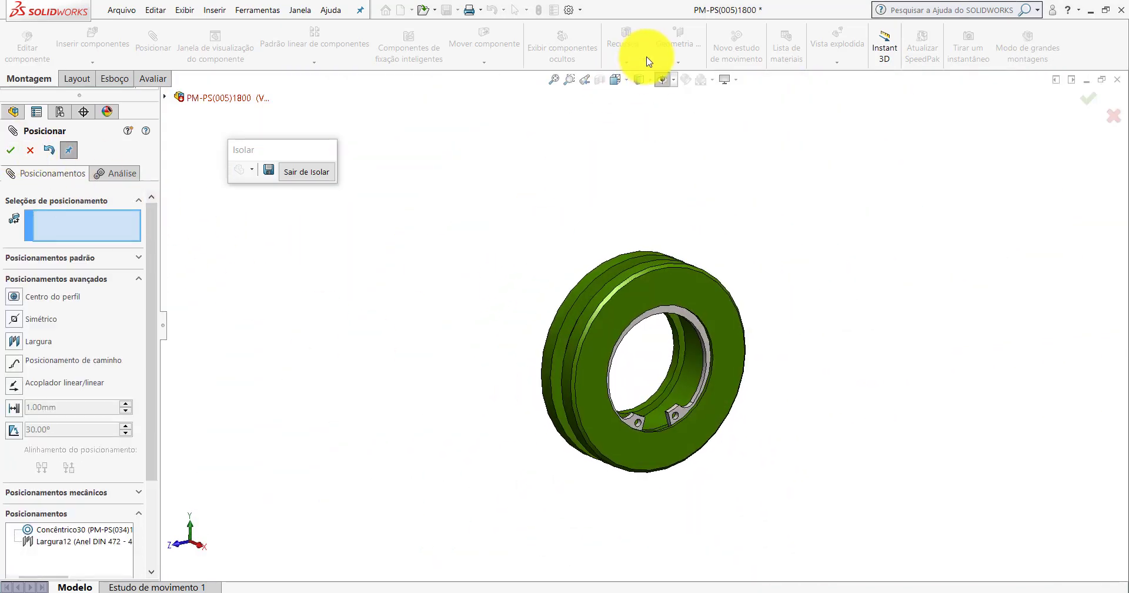
{"action": "left_click", "coordinate": [663, 81]}
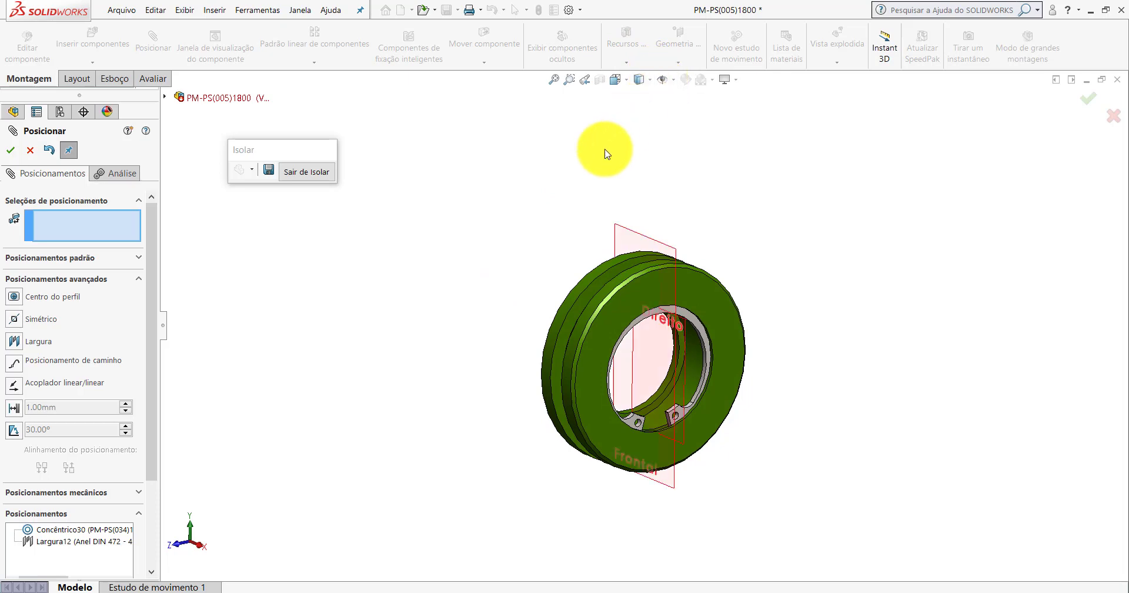
{"action": "scroll", "coordinate": [711, 336], "scroll_direction": "down", "scroll_amount": 5}
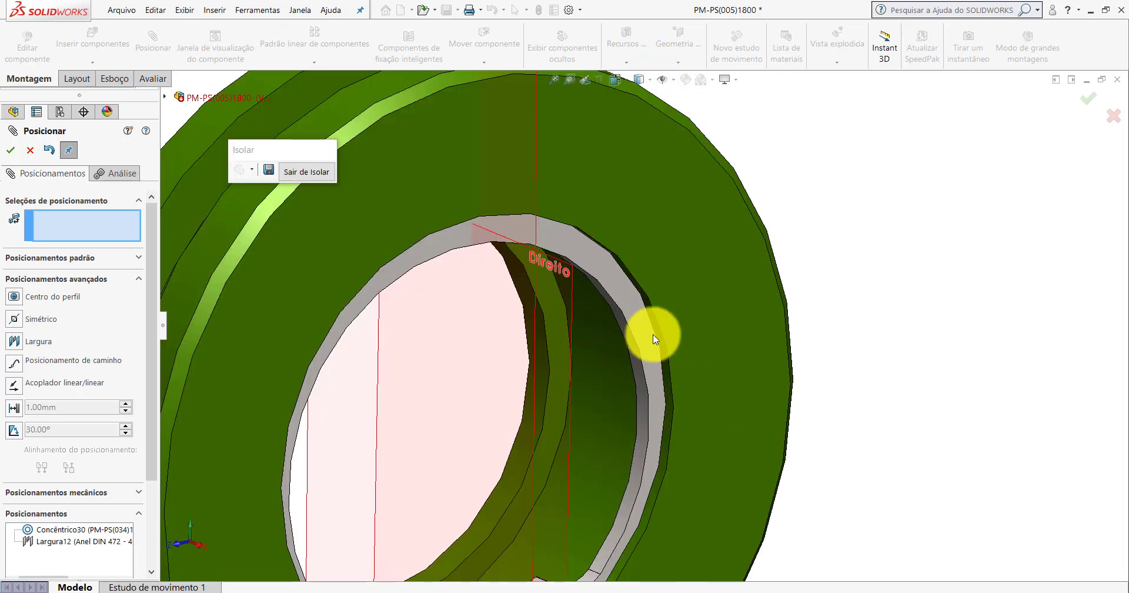
{"action": "left_click", "coordinate": [572, 305]}
{"action": "left_click", "coordinate": [535, 328]}
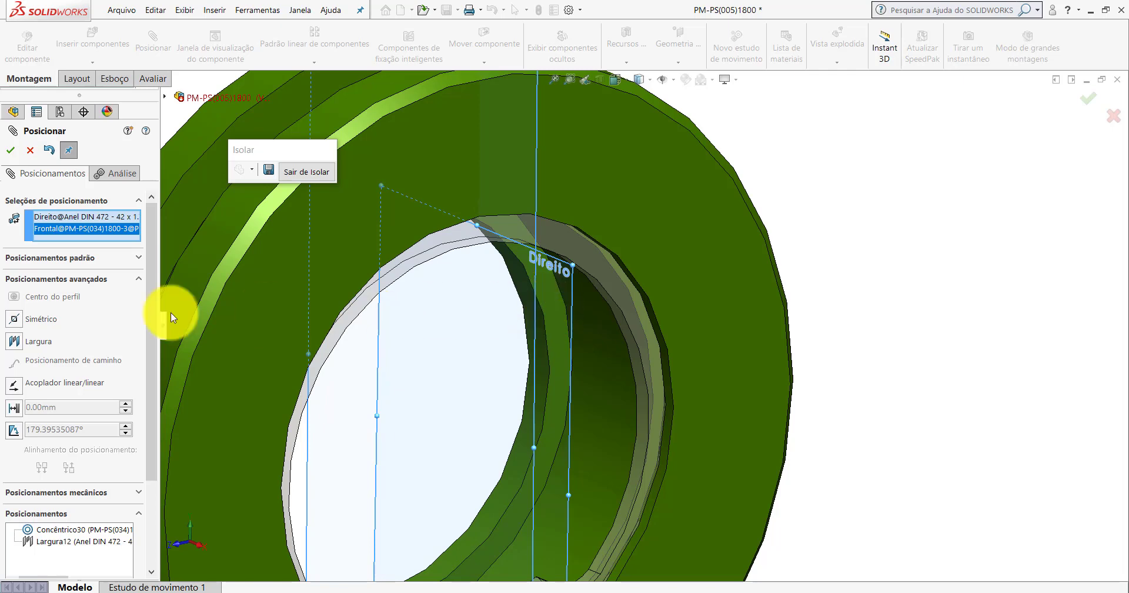
{"action": "left_click", "coordinate": [71, 257]}
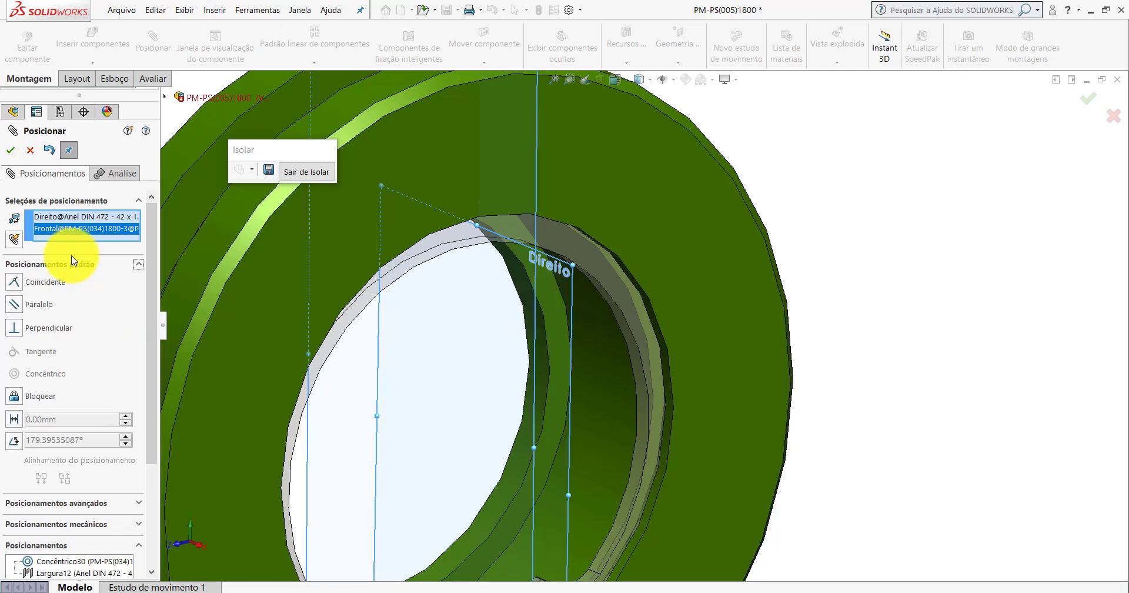
{"action": "left_click", "coordinate": [18, 306]}
{"action": "left_click", "coordinate": [10, 150]}
Close the mate panel, hide the planes, exit isolation and rebuild the assembly.
{"action": "left_click", "coordinate": [10, 150]}
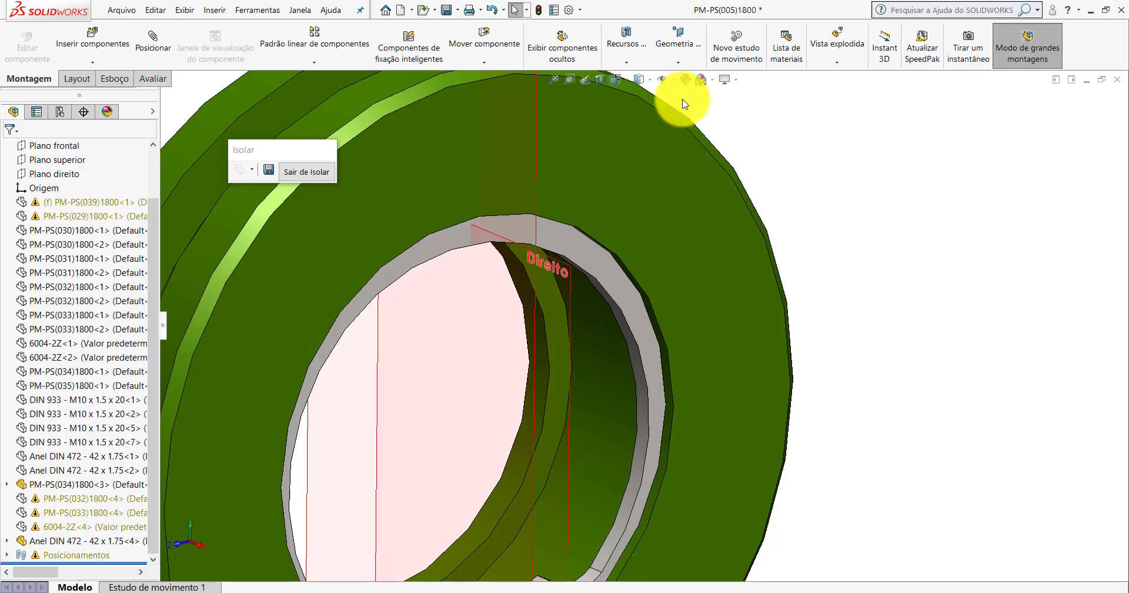
{"action": "left_click", "coordinate": [663, 84]}
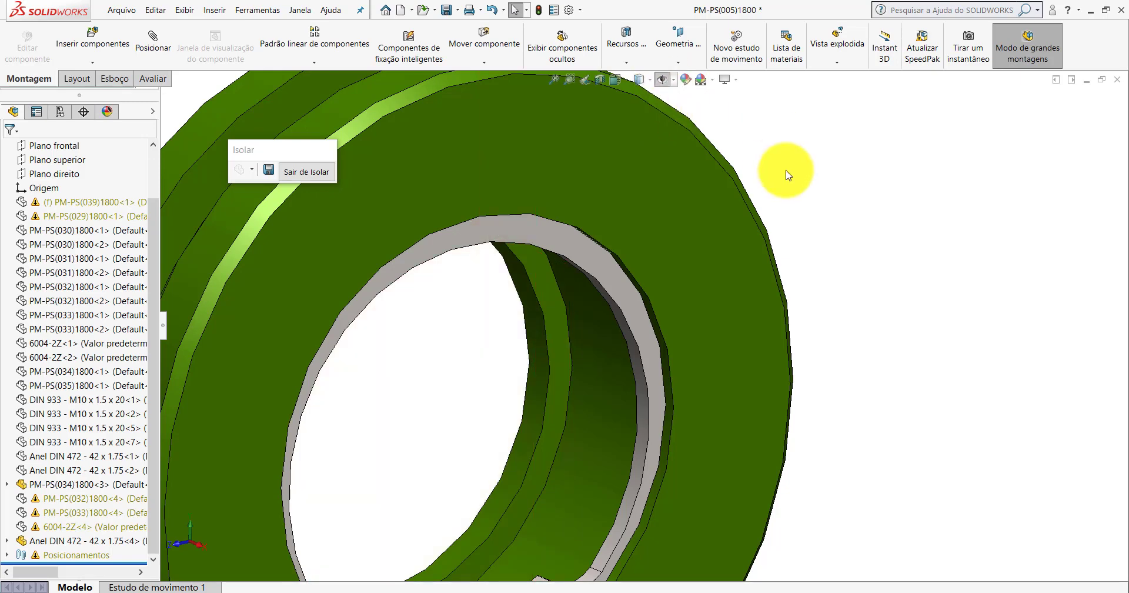
{"action": "key", "text": "f"}
{"action": "left_click", "coordinate": [306, 171]}
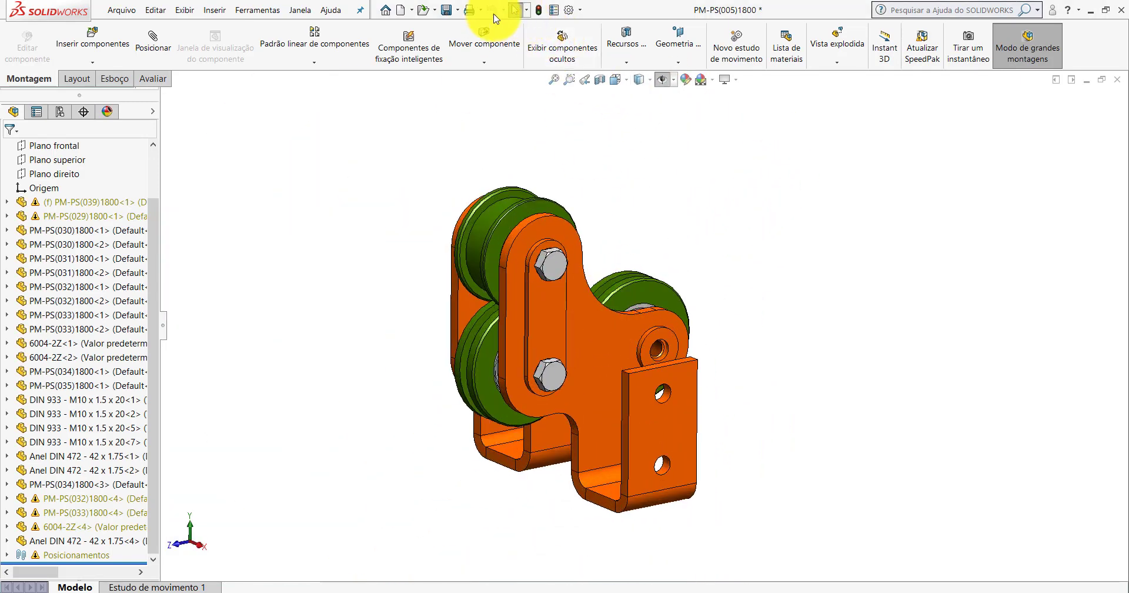
{"action": "left_click", "coordinate": [538, 11]}
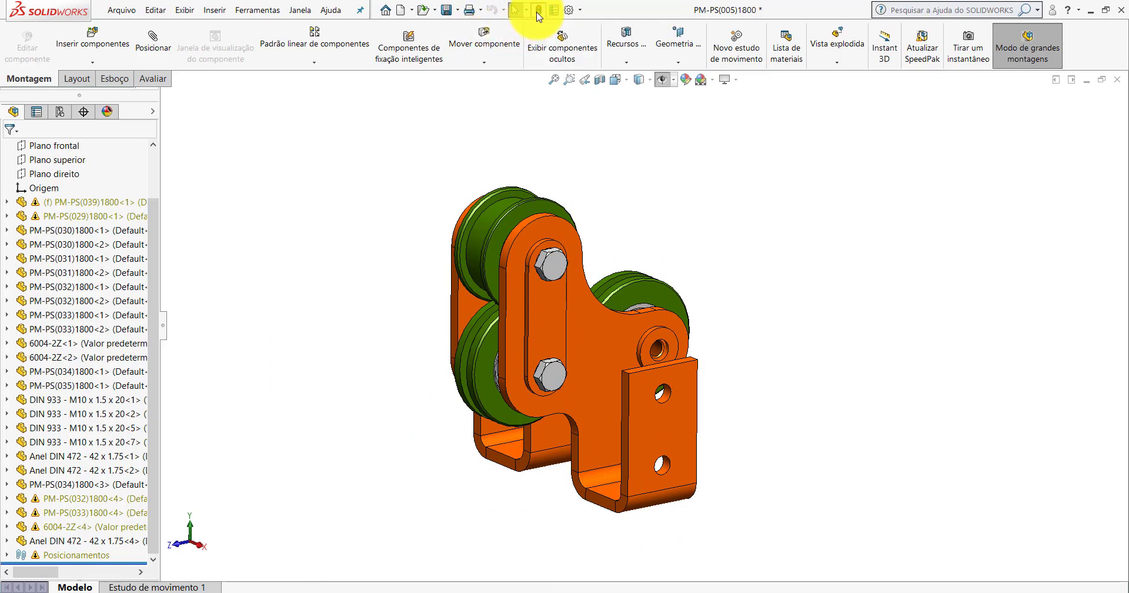
Copy the lower DIN 933 M10 bolt with its mates and advance to new references.
{"action": "scroll", "coordinate": [644, 311], "scroll_direction": "down", "scroll_amount": 3}
{"action": "middle_click_drag", "start_coordinate": [644, 312], "coordinate": [632, 332]}
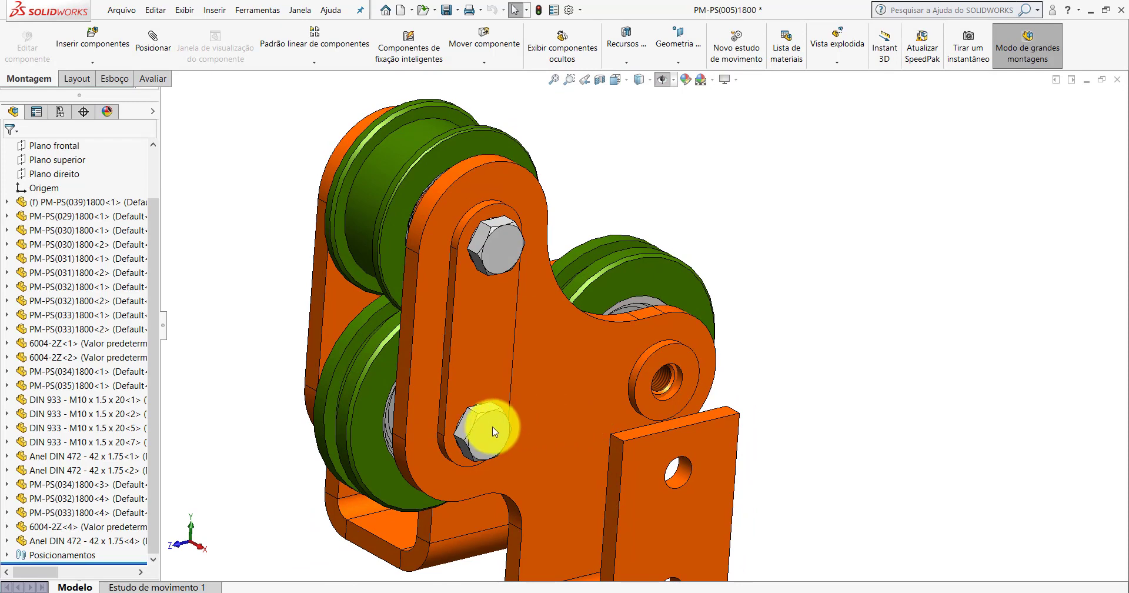
{"action": "right_click", "coordinate": [493, 431]}
{"action": "left_click", "coordinate": [549, 433]}
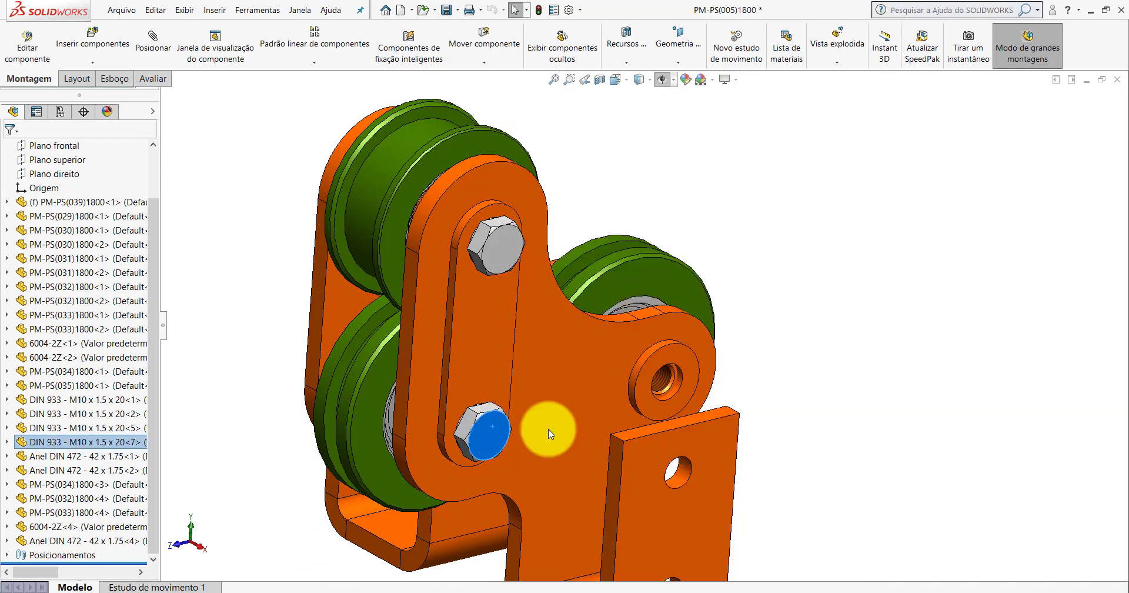
{"action": "left_click", "coordinate": [150, 150]}
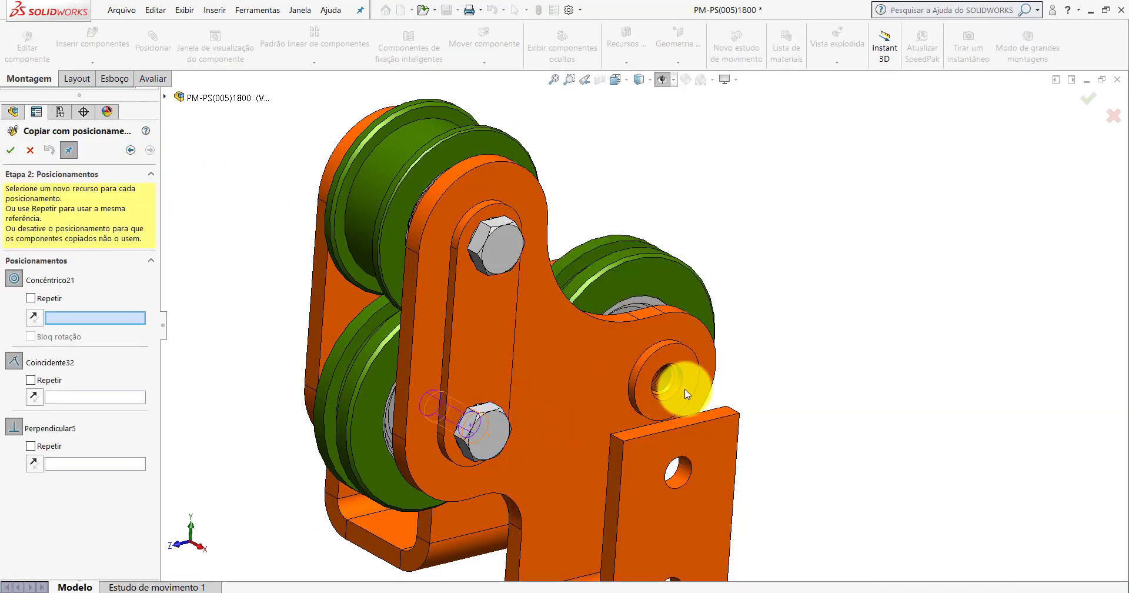
Place the first bolt copy using a threaded hole and perpendicular face as new references.
{"action": "scroll", "coordinate": [676, 381], "scroll_direction": "down", "scroll_amount": 2}
{"action": "scroll", "coordinate": [687, 373], "scroll_direction": "down", "scroll_amount": 2}
{"action": "left_click", "coordinate": [617, 355]}
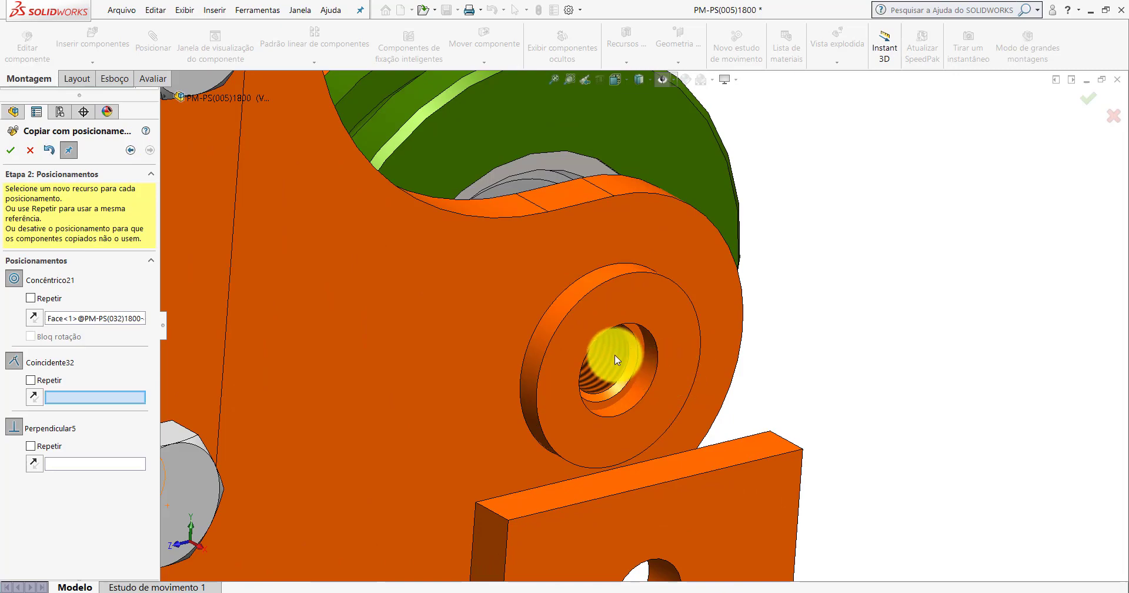
{"action": "scroll", "coordinate": [632, 336], "scroll_direction": "up", "scroll_amount": 5}
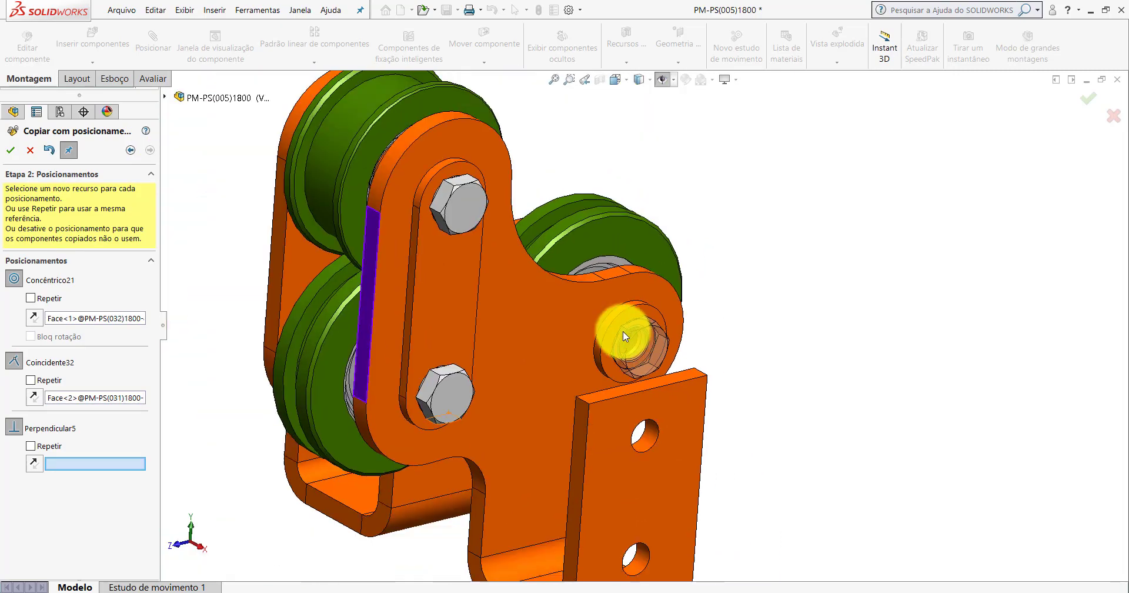
{"action": "mouse_move", "coordinate": [626, 330]}
{"action": "middle_mouse_down"}
{"action": "mouse_move", "coordinate": [522, 252]}
{"action": "mouse_move", "coordinate": [651, 267]}
{"action": "mouse_move", "coordinate": [464, 303]}
{"action": "middle_mouse_up"}
{"action": "scroll", "coordinate": [390, 285], "scroll_direction": "down", "scroll_amount": 3}
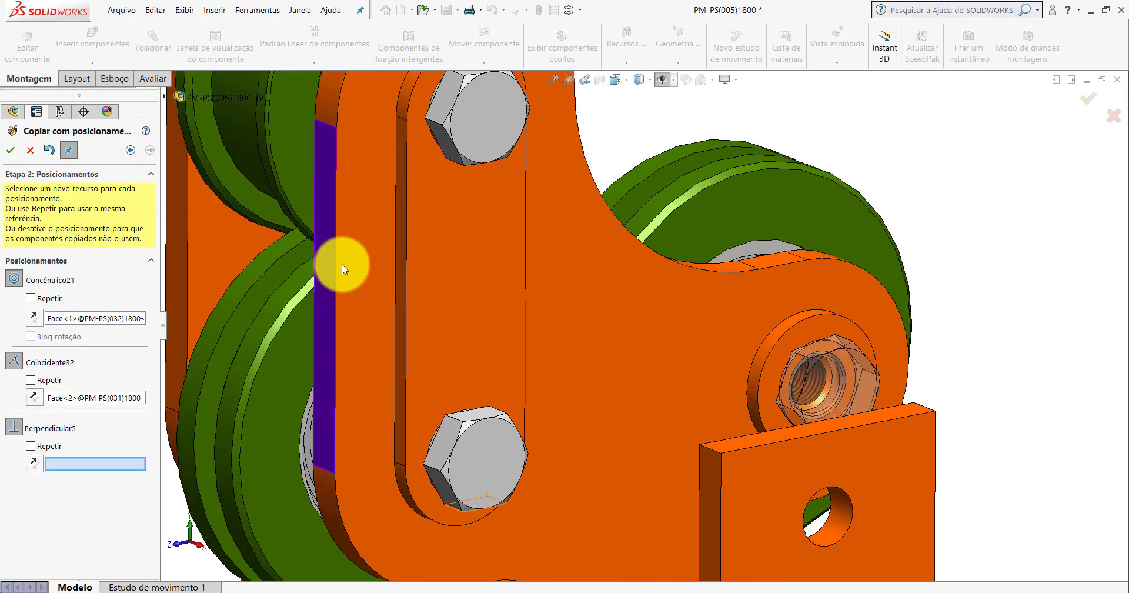
{"action": "left_click", "coordinate": [328, 259]}
{"action": "left_click", "coordinate": [10, 151]}
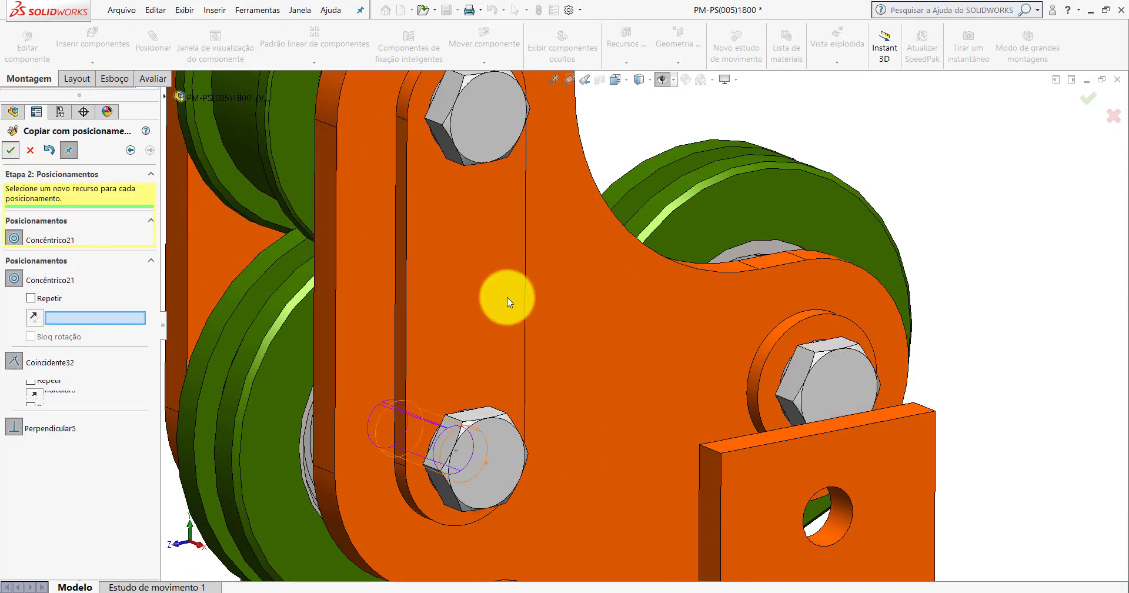
Place the second bolt copy in the opposite side boss's threaded hole.
{"action": "scroll", "coordinate": [504, 297], "scroll_direction": "up", "scroll_amount": 2}
{"action": "scroll", "coordinate": [486, 321], "scroll_direction": "up", "scroll_amount": 4}
{"action": "mouse_move", "coordinate": [541, 297]}
{"action": "middle_mouse_down"}
{"action": "mouse_move", "coordinate": [313, 268]}
{"action": "mouse_move", "coordinate": [329, 277]}
{"action": "middle_mouse_up"}
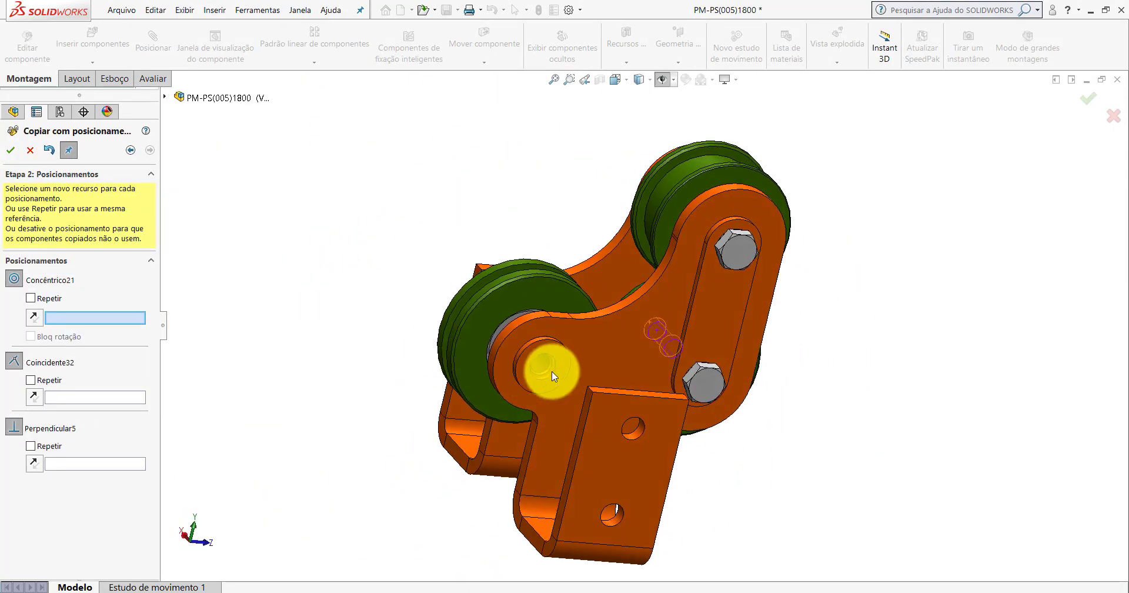
{"action": "scroll", "coordinate": [554, 367], "scroll_direction": "down", "scroll_amount": 5}
{"action": "left_click", "coordinate": [559, 322]}
{"action": "left_click", "coordinate": [640, 263]}
{"action": "scroll", "coordinate": [669, 295], "scroll_direction": "up", "scroll_amount": 3}
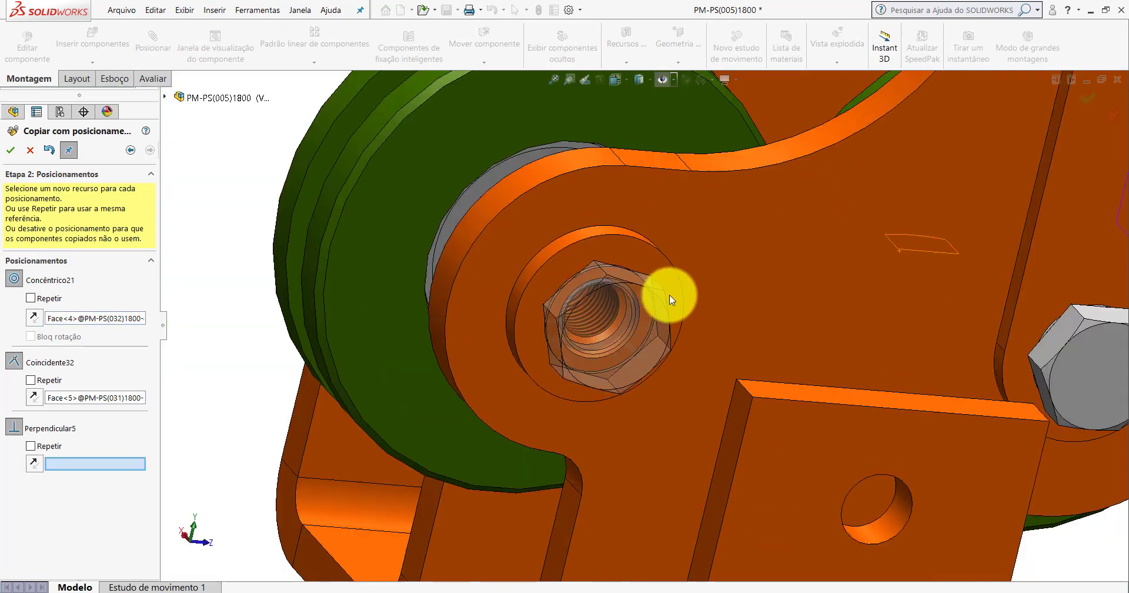
{"action": "scroll", "coordinate": [669, 300], "scroll_direction": "up", "scroll_amount": 3}
{"action": "scroll", "coordinate": [670, 294], "scroll_direction": "up", "scroll_amount": 3}
{"action": "middle_click_drag", "start_coordinate": [675, 282], "coordinate": [773, 238]}
{"action": "scroll", "coordinate": [774, 238], "scroll_direction": "down", "scroll_amount": 3}
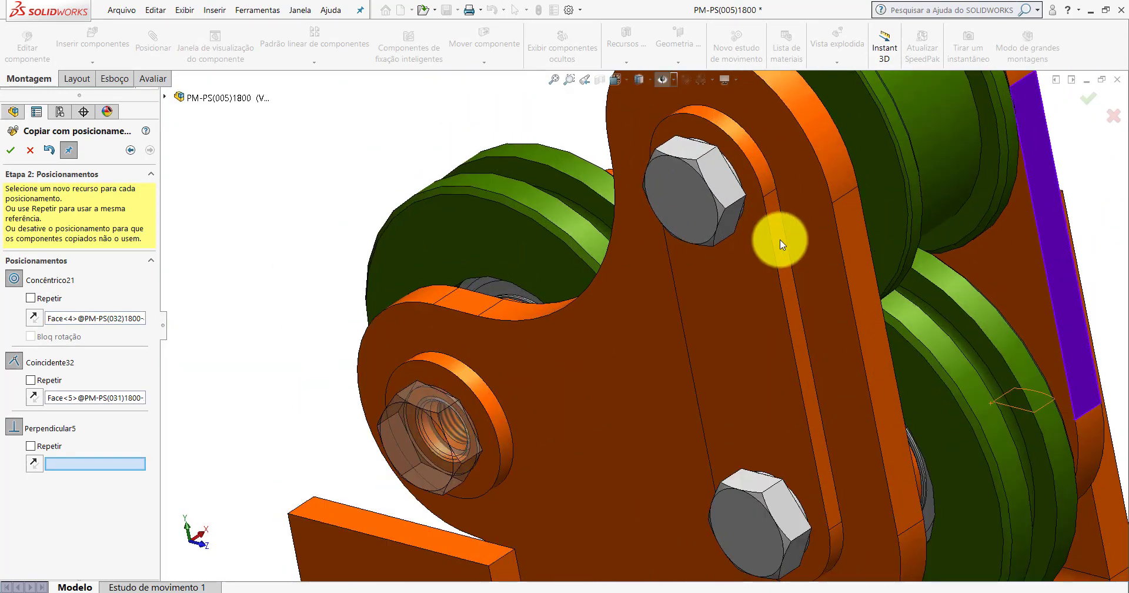
{"action": "left_click", "coordinate": [797, 266]}
{"action": "left_click", "coordinate": [10, 150]}
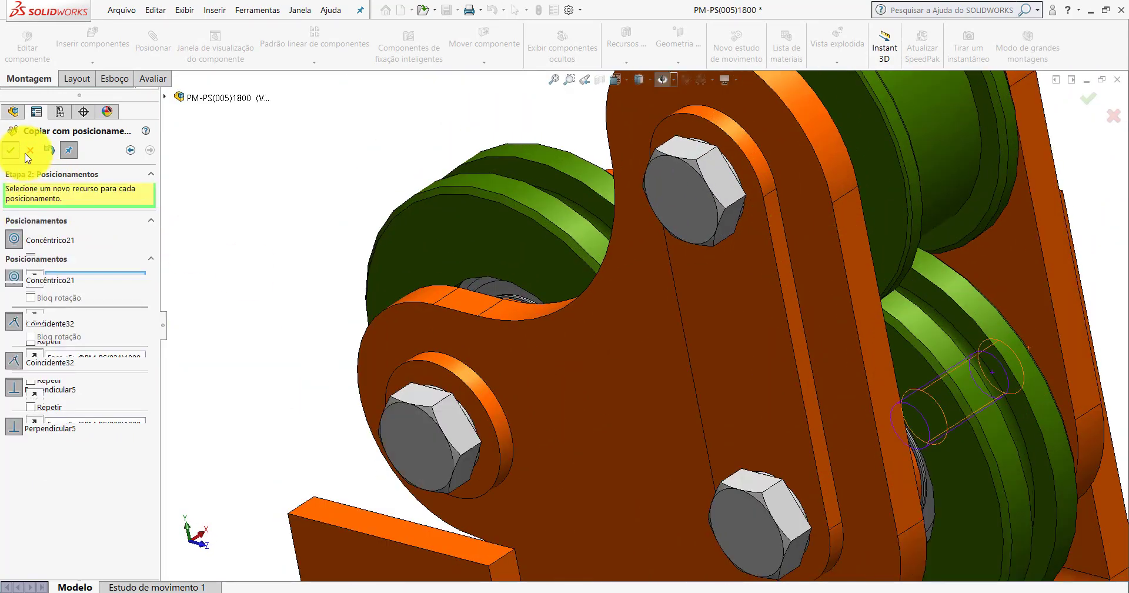
Orbit the assembly to inspect the new bolts and the pulley mounting.
{"action": "scroll", "coordinate": [605, 282], "scroll_direction": "up", "scroll_amount": 5}
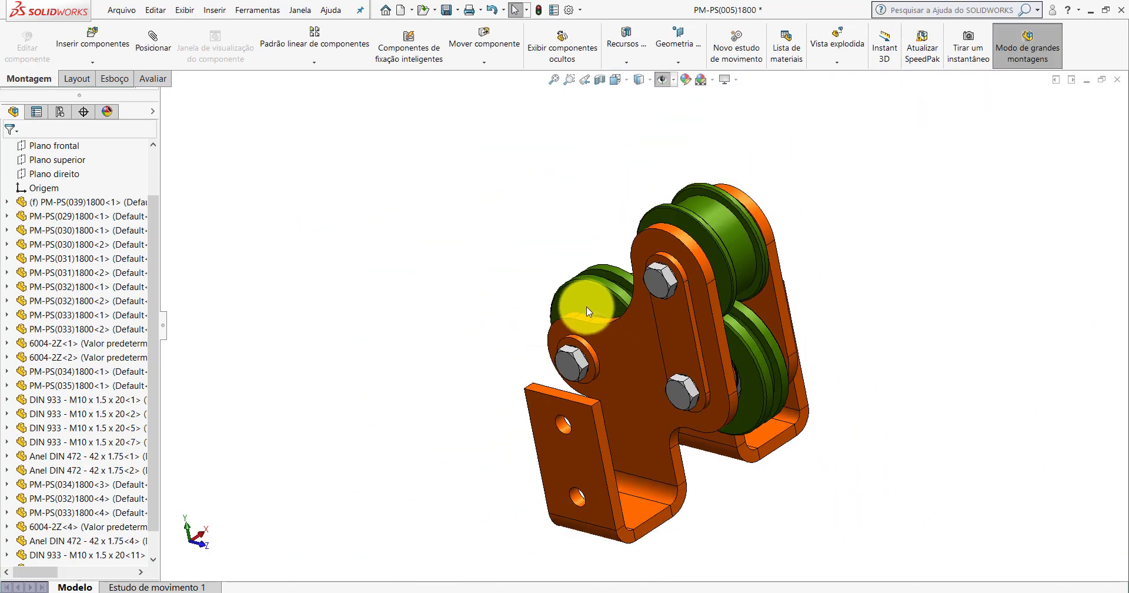
{"action": "mouse_move", "coordinate": [581, 307]}
{"action": "middle_mouse_down"}
{"action": "mouse_move", "coordinate": [696, 240]}
{"action": "mouse_move", "coordinate": [763, 295]}
{"action": "middle_mouse_up"}
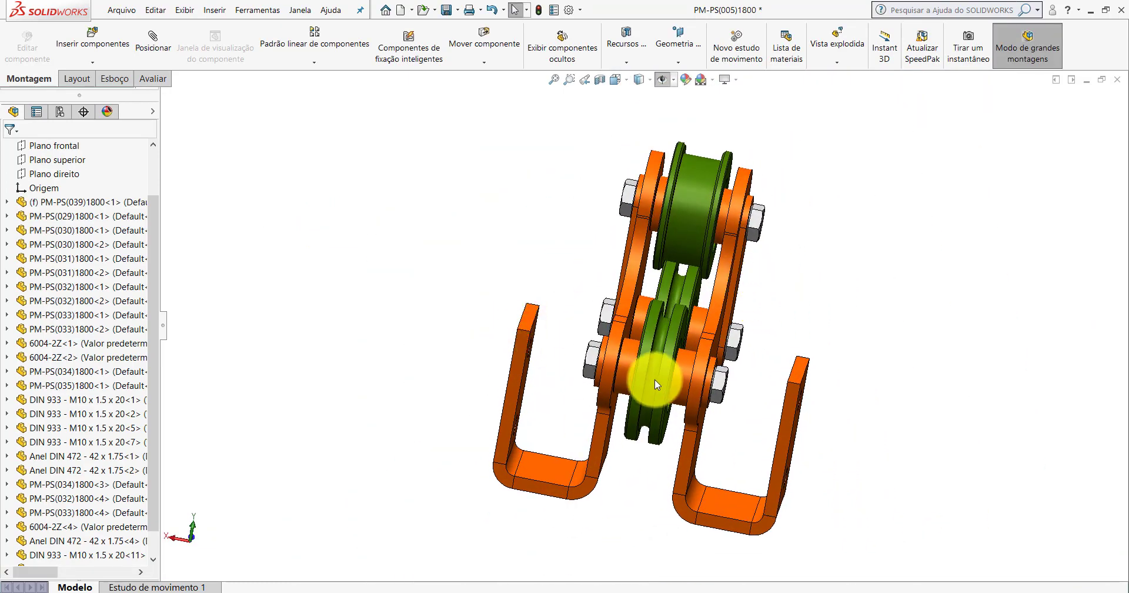
{"action": "scroll", "coordinate": [726, 357], "scroll_direction": "down", "scroll_amount": 5}
{"action": "scroll", "coordinate": [697, 307], "scroll_direction": "up", "scroll_amount": 5}
{"action": "scroll", "coordinate": [697, 308], "scroll_direction": "down", "scroll_amount": 5}
{"action": "mouse_move", "coordinate": [698, 308]}
{"action": "middle_mouse_down"}
{"action": "mouse_move", "coordinate": [676, 285]}
{"action": "mouse_move", "coordinate": [713, 241]}
{"action": "mouse_move", "coordinate": [723, 249]}
{"action": "mouse_move", "coordinate": [673, 277]}
{"action": "mouse_move", "coordinate": [594, 283]}
{"action": "mouse_move", "coordinate": [700, 247]}
{"action": "mouse_move", "coordinate": [784, 290]}
{"action": "mouse_move", "coordinate": [796, 227]}
{"action": "mouse_move", "coordinate": [873, 240]}
{"action": "middle_mouse_up"}
{"action": "scroll", "coordinate": [595, 283], "scroll_direction": "down", "scroll_amount": 5}
{"action": "scroll", "coordinate": [610, 319], "scroll_direction": "up", "scroll_amount": 5}
{"action": "scroll", "coordinate": [628, 378], "scroll_direction": "down", "scroll_amount": 5}
{"action": "mouse_move", "coordinate": [627, 378]}
{"action": "middle_mouse_down"}
{"action": "mouse_move", "coordinate": [650, 331]}
{"action": "mouse_move", "coordinate": [645, 378]}
{"action": "mouse_move", "coordinate": [629, 368]}
{"action": "middle_mouse_up"}
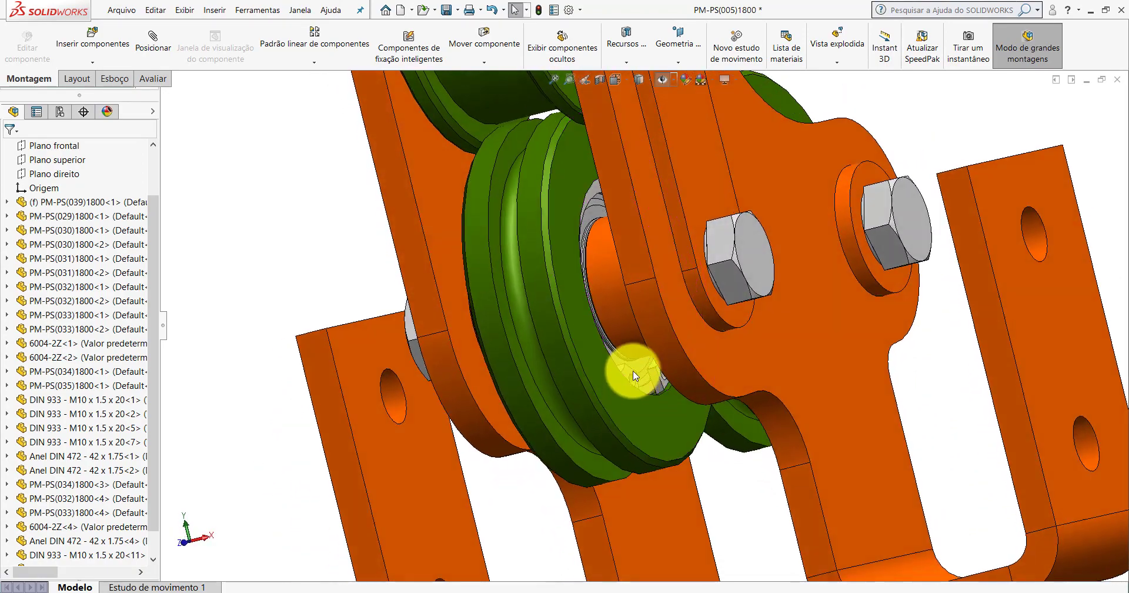
{"action": "scroll", "coordinate": [625, 268], "scroll_direction": "up", "scroll_amount": 3}
{"action": "scroll", "coordinate": [630, 287], "scroll_direction": "up", "scroll_amount": 2}
{"action": "mouse_move", "coordinate": [630, 288]}
{"action": "middle_mouse_down"}
{"action": "mouse_move", "coordinate": [511, 323]}
{"action": "mouse_move", "coordinate": [454, 394]}
{"action": "mouse_move", "coordinate": [864, 345]}
{"action": "mouse_move", "coordinate": [693, 317]}
{"action": "middle_mouse_up"}
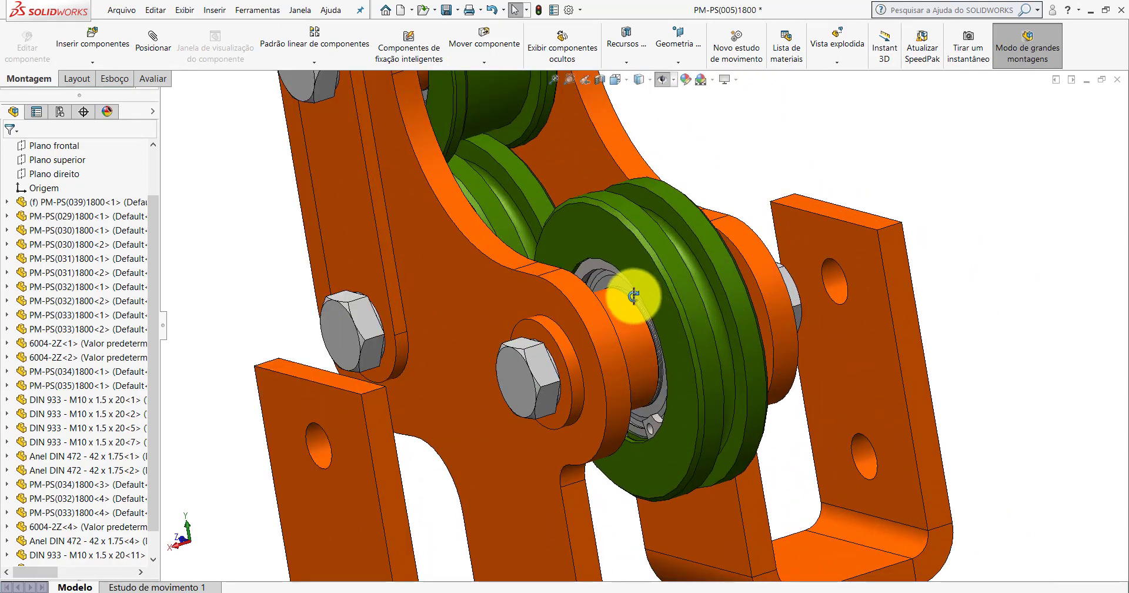
{"action": "mouse_move", "coordinate": [635, 292]}
{"action": "middle_mouse_down"}
{"action": "mouse_move", "coordinate": [586, 290]}
{"action": "mouse_move", "coordinate": [590, 300]}
{"action": "mouse_move", "coordinate": [716, 259]}
{"action": "mouse_move", "coordinate": [630, 82]}
{"action": "middle_mouse_up"}
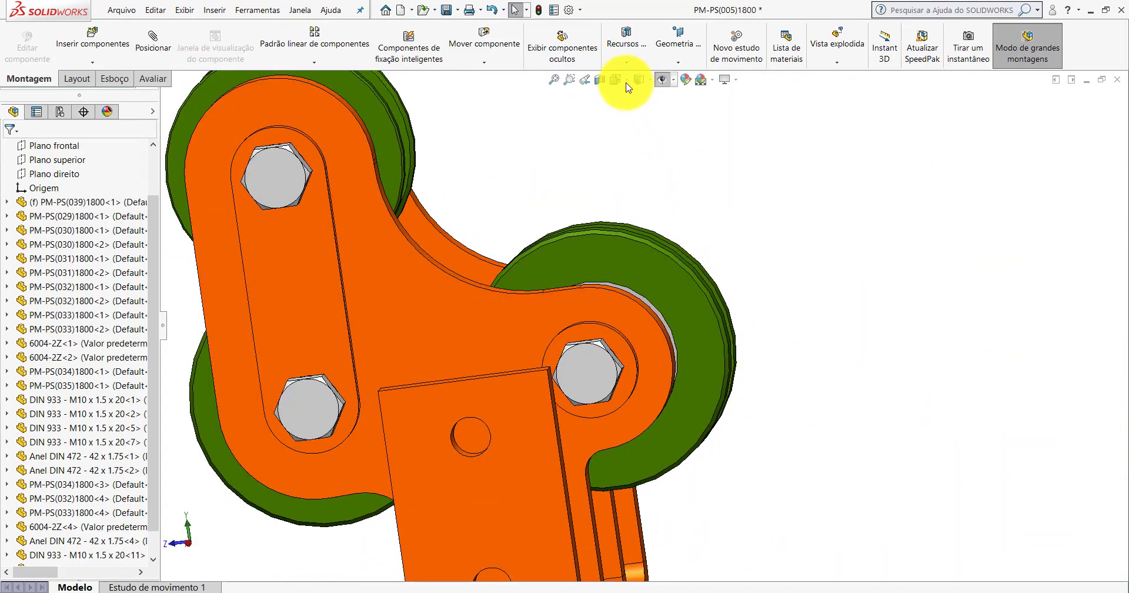
Switch to the Isometric view and widen the model tree to show full names.
{"action": "left_click", "coordinate": [627, 87]}
{"action": "left_click", "coordinate": [682, 114]}
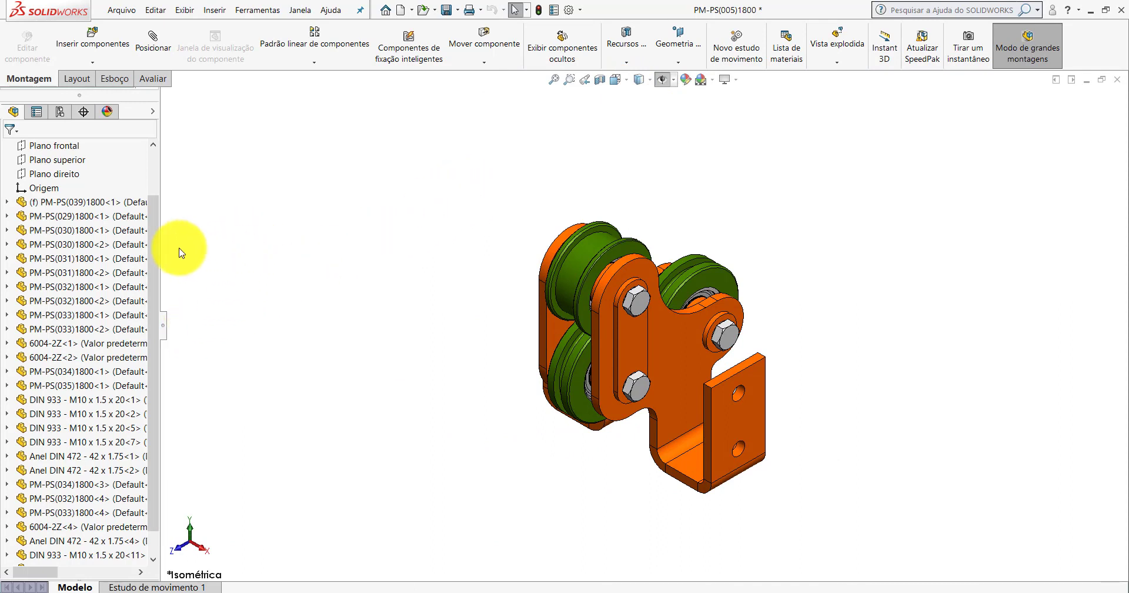
{"action": "left_click_drag", "start_coordinate": [163, 334], "coordinate": [213, 335]}
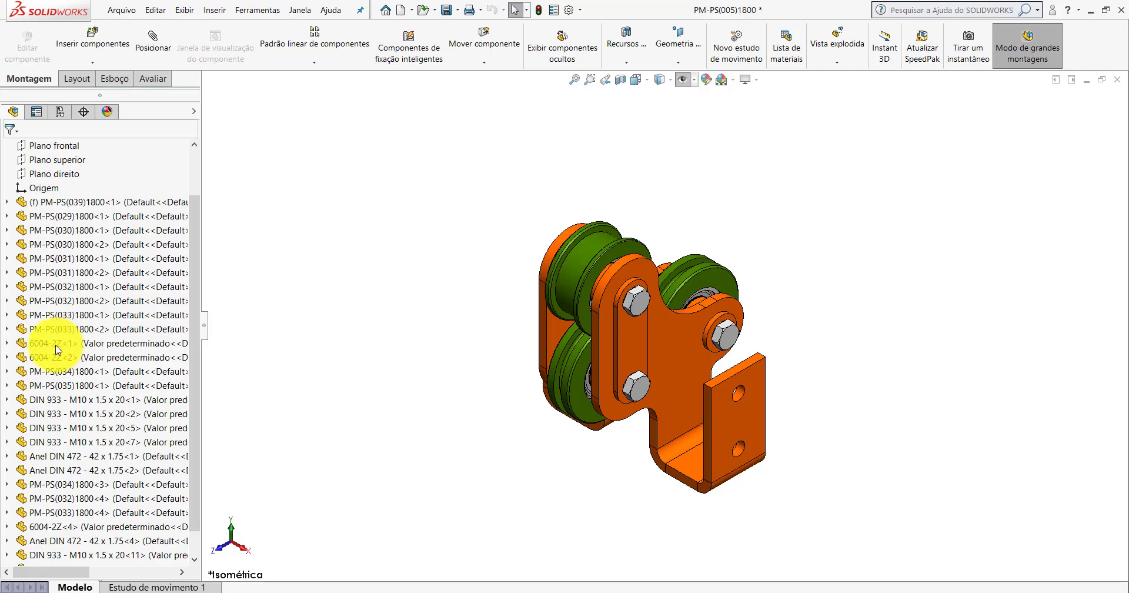
Group the six DIN 933 bolts into a new folder named Fixadores.
{"action": "left_click", "coordinate": [57, 401]}
{"action": "left_click", "coordinate": [56, 414], "text": "ctrl"}
{"action": "left_click", "coordinate": [56, 428], "text": "ctrl"}
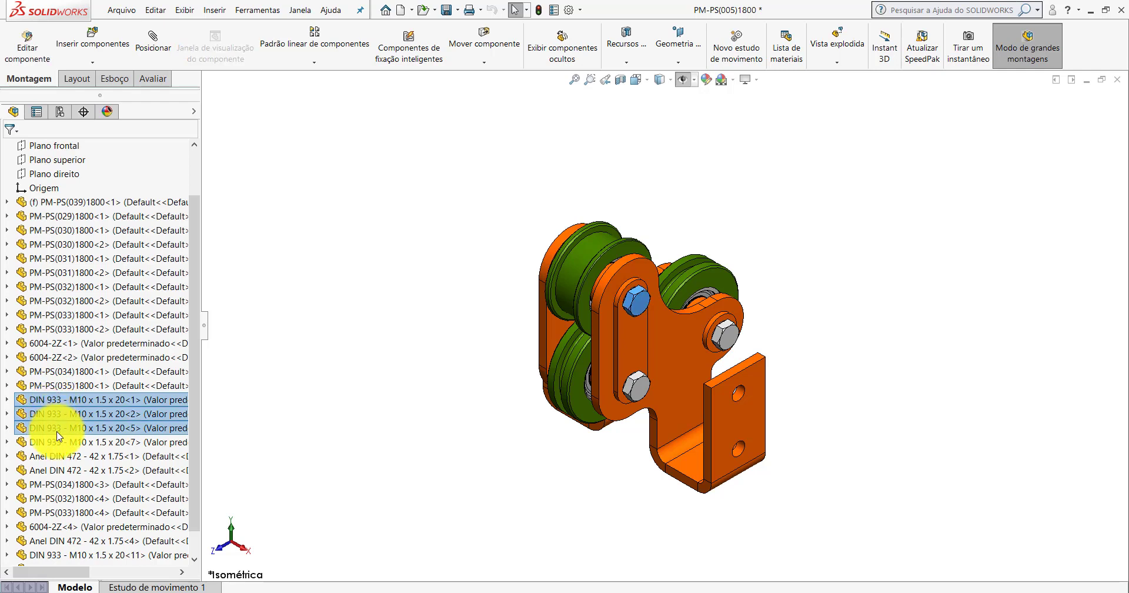
{"action": "left_click", "coordinate": [56, 442], "text": "ctrl"}
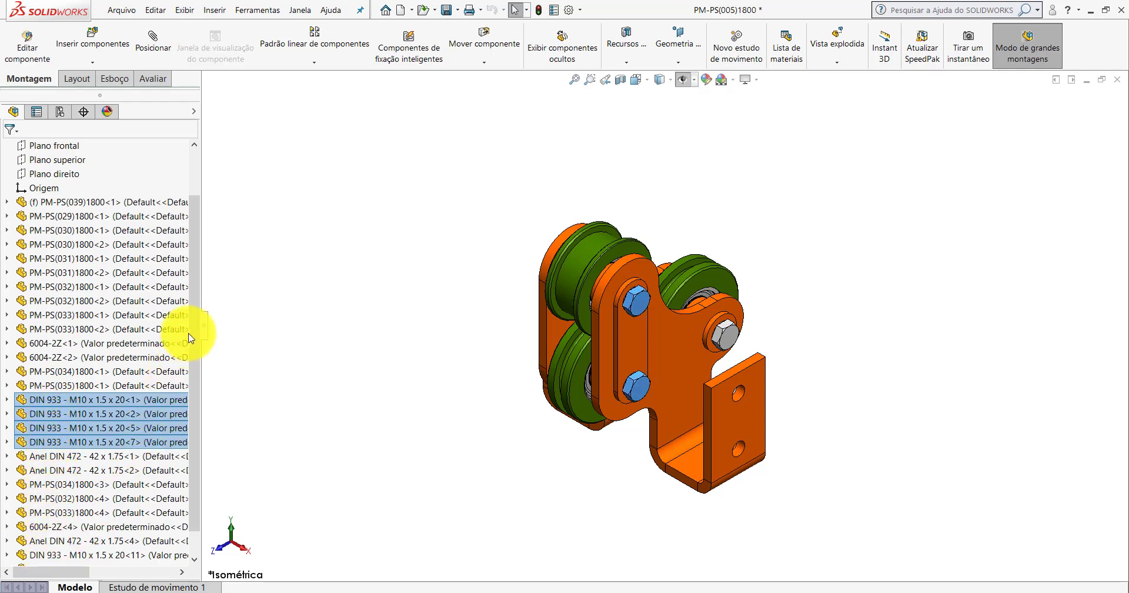
{"action": "scroll", "coordinate": [196, 300], "scroll_direction": "down", "scroll_amount": 2}
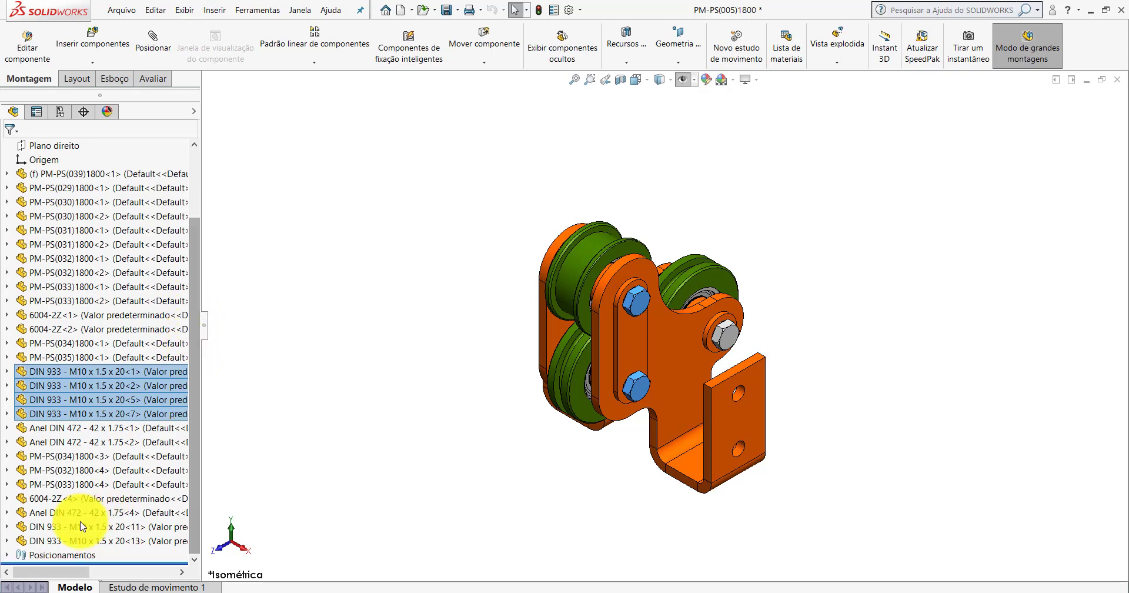
{"action": "left_click", "coordinate": [51, 527], "text": "ctrl"}
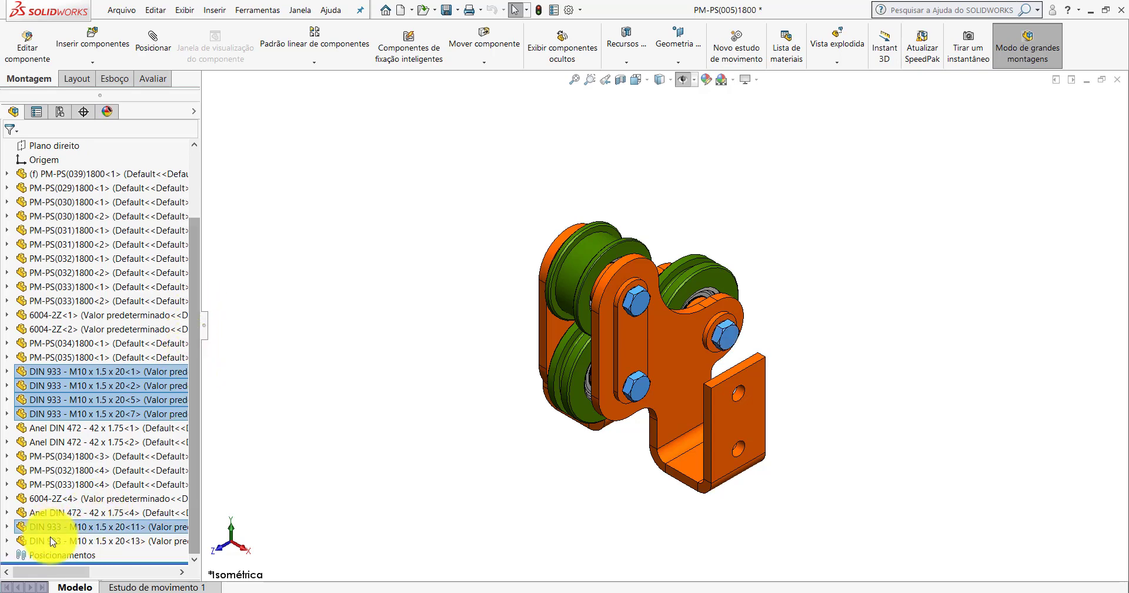
{"action": "left_click", "coordinate": [49, 540], "text": "ctrl"}
{"action": "right_click", "coordinate": [50, 544]}
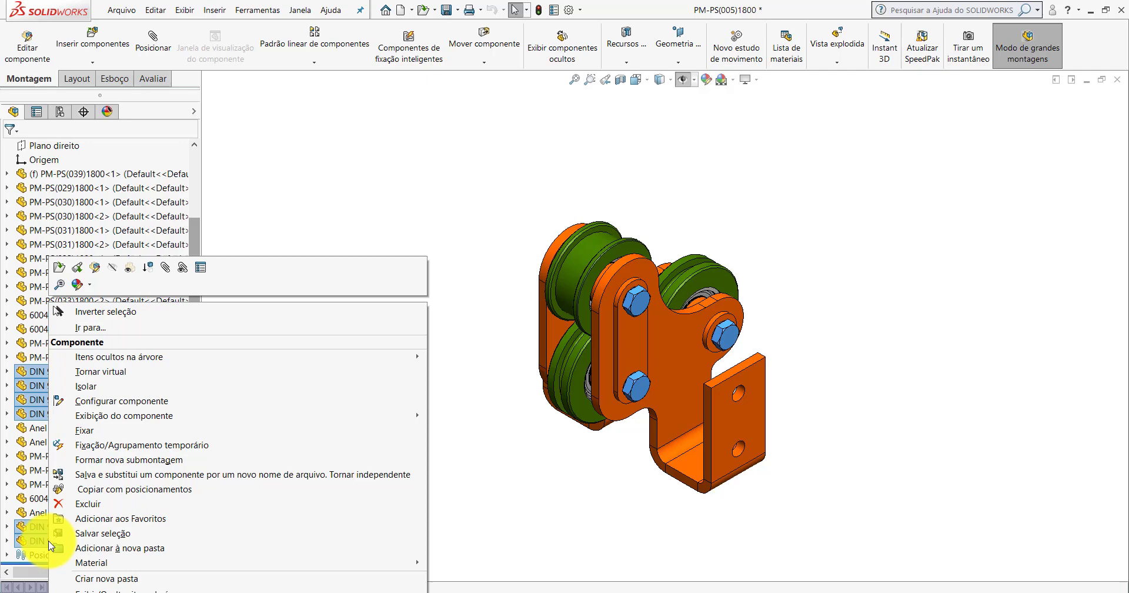
{"action": "left_click", "coordinate": [111, 554]}
{"action": "type", "text": "Fi"}
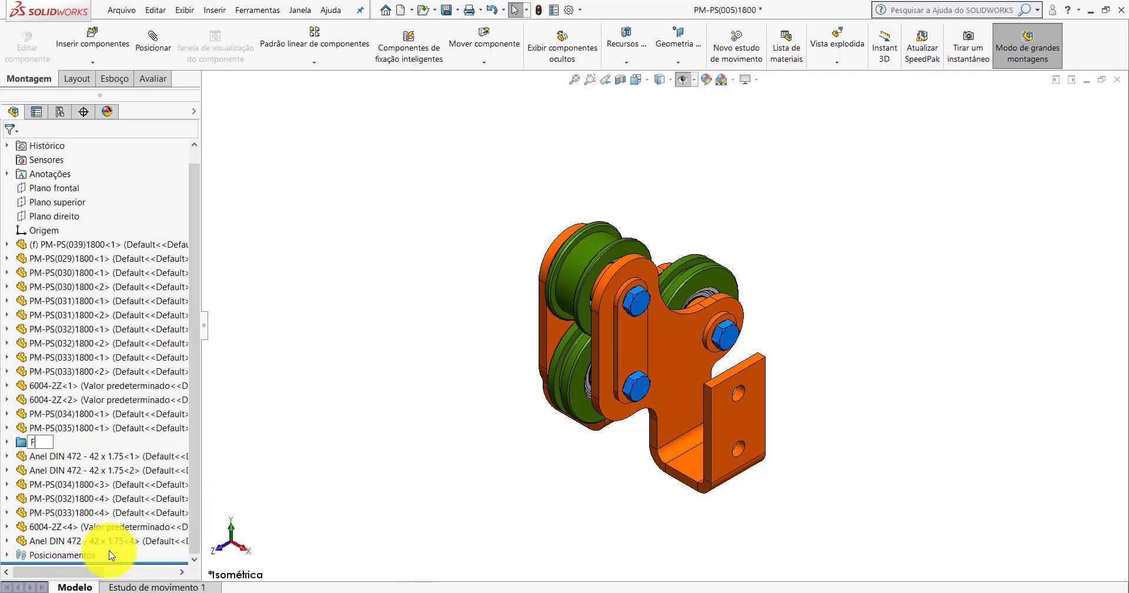
{"action": "type", "text": "xadores"}
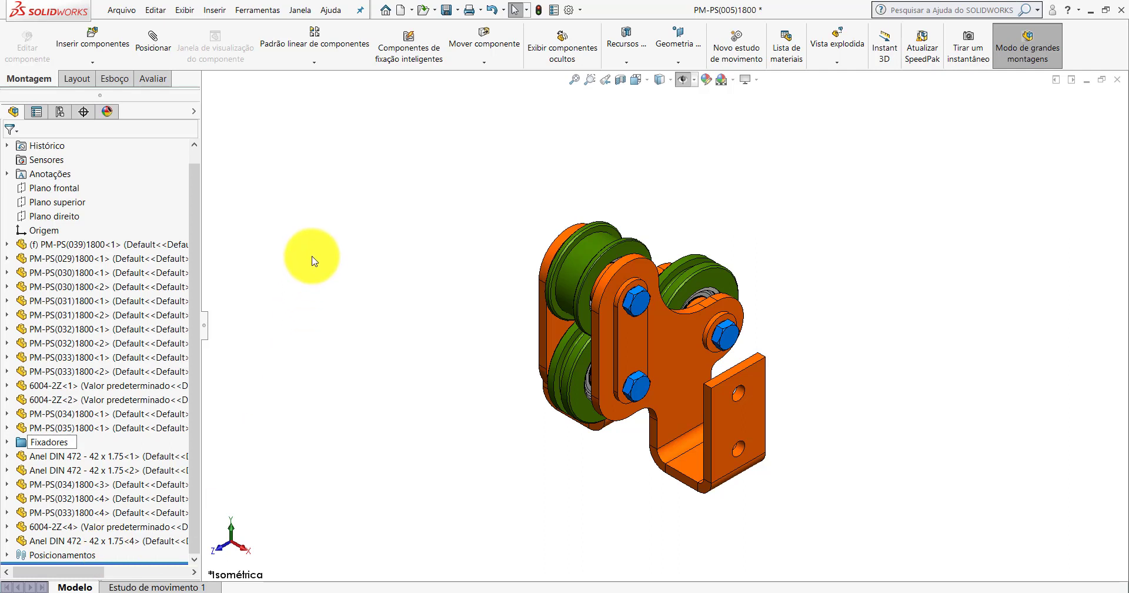
{"action": "left_click", "coordinate": [311, 257]}
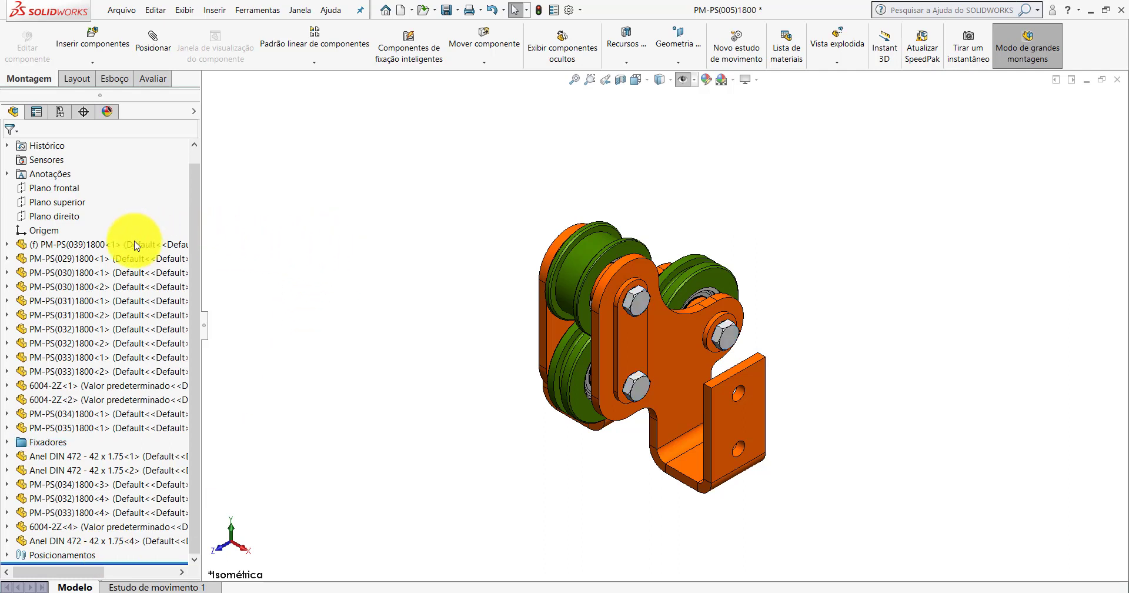
Group the PM-PS(029)–(039)1800 parts into a new folder named Peças.
{"action": "left_click", "coordinate": [88, 244]}
{"action": "left_click", "coordinate": [69, 259], "text": "ctrl"}
{"action": "left_click", "coordinate": [56, 272], "text": "ctrl"}
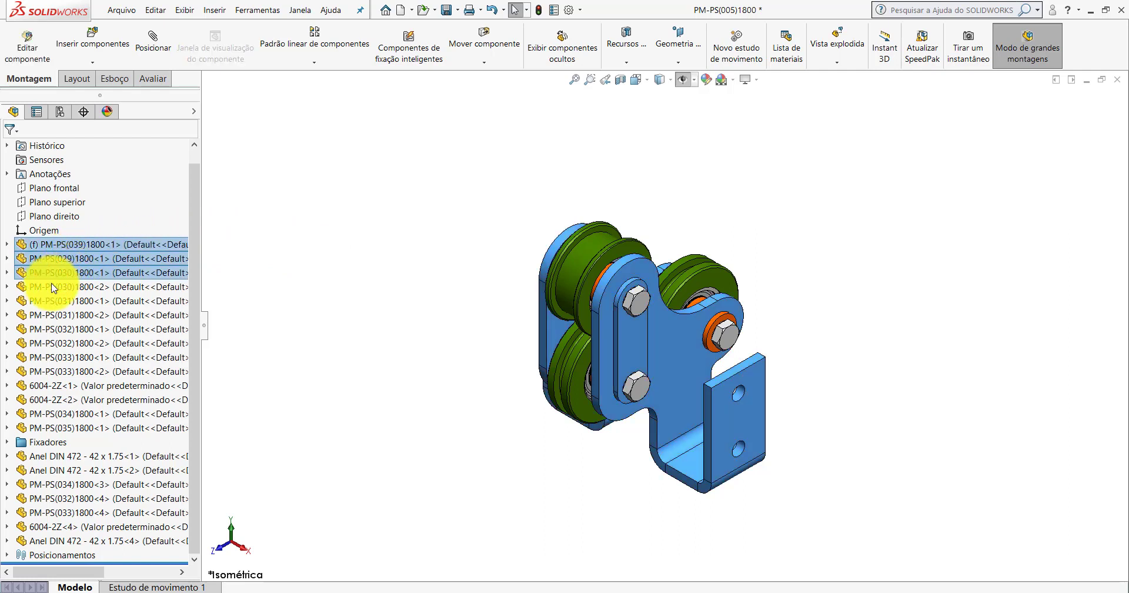
{"action": "left_click", "coordinate": [46, 286], "text": "ctrl"}
{"action": "left_click", "coordinate": [39, 303], "text": "ctrl"}
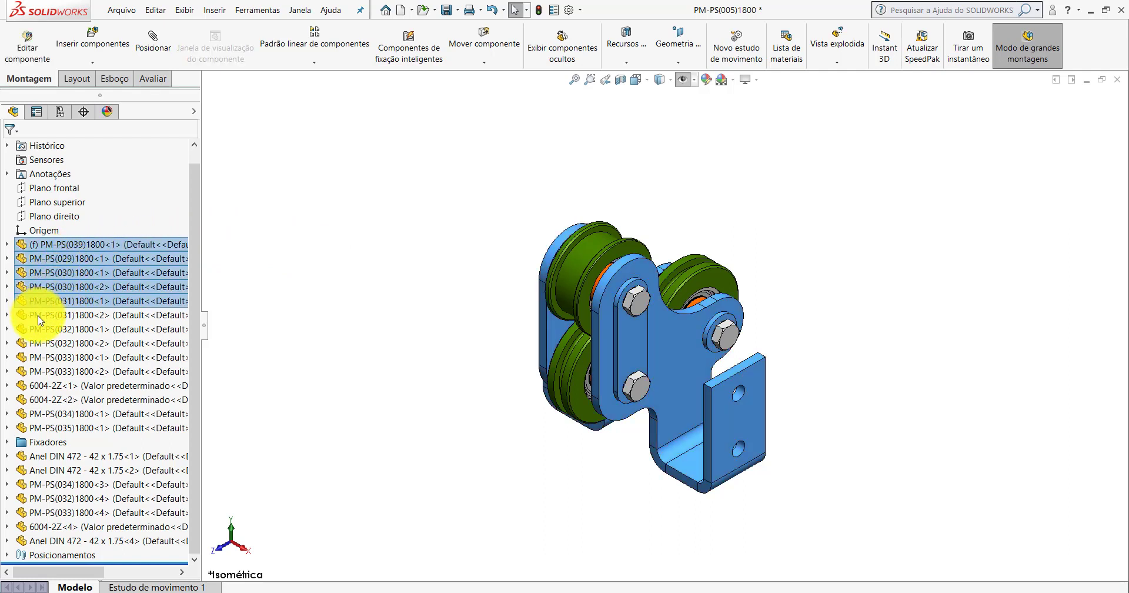
{"action": "left_click", "coordinate": [40, 315], "text": "ctrl"}
{"action": "left_click", "coordinate": [42, 330], "text": "ctrl"}
{"action": "left_click", "coordinate": [41, 342], "text": "ctrl"}
{"action": "left_click", "coordinate": [41, 356], "text": "ctrl"}
{"action": "left_click", "coordinate": [42, 371], "text": "ctrl"}
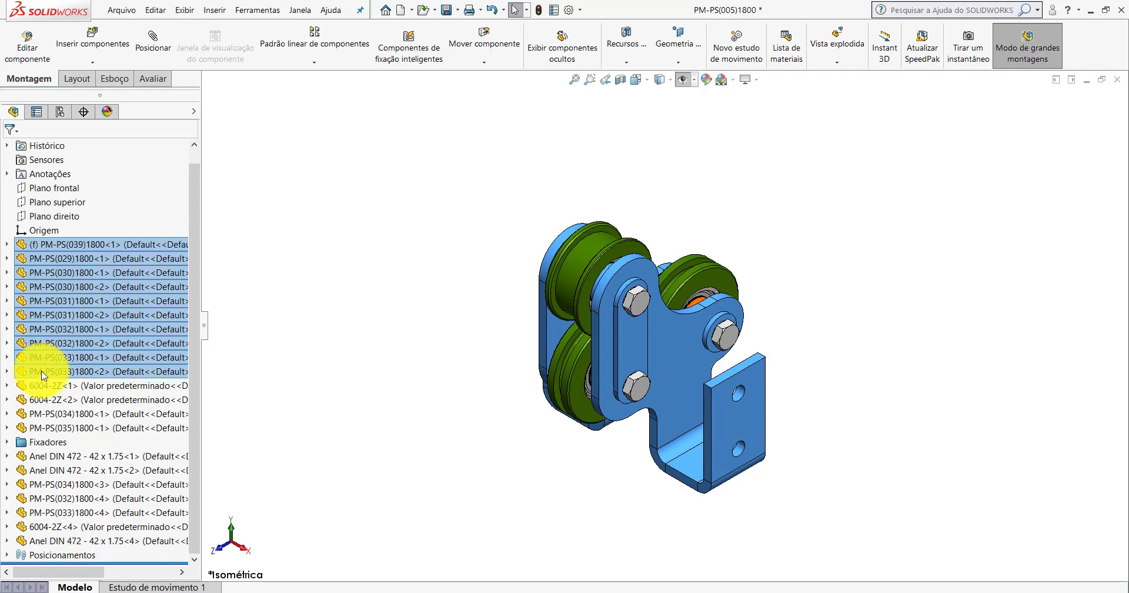
{"action": "left_click", "coordinate": [44, 413], "text": "ctrl"}
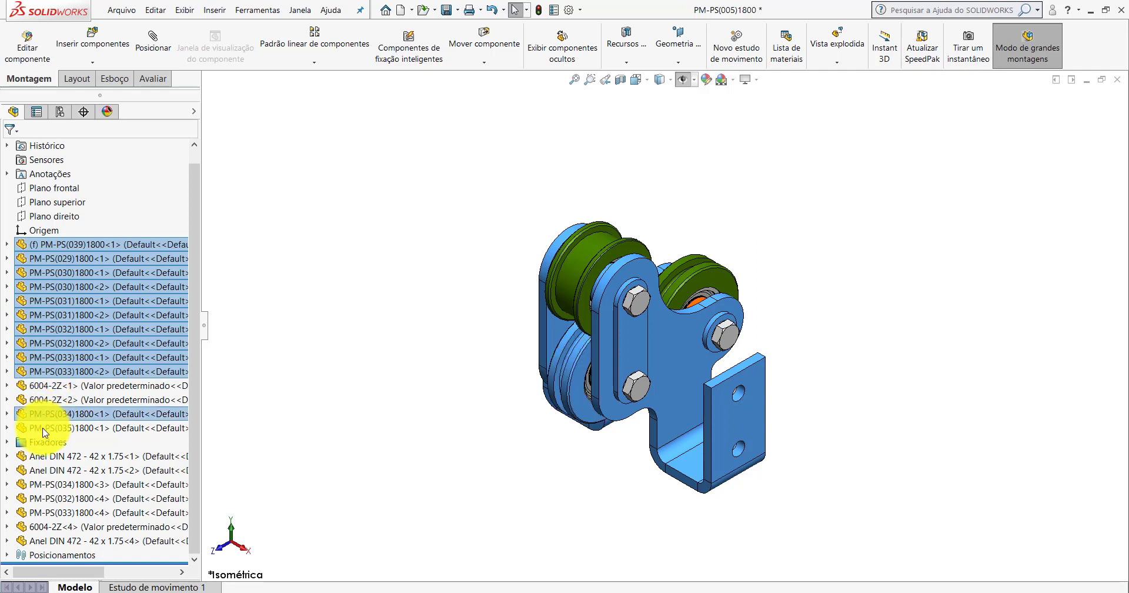
{"action": "left_click", "coordinate": [42, 428], "text": "ctrl"}
{"action": "left_click", "coordinate": [54, 485], "text": "ctrl"}
{"action": "left_click", "coordinate": [50, 499], "text": "ctrl"}
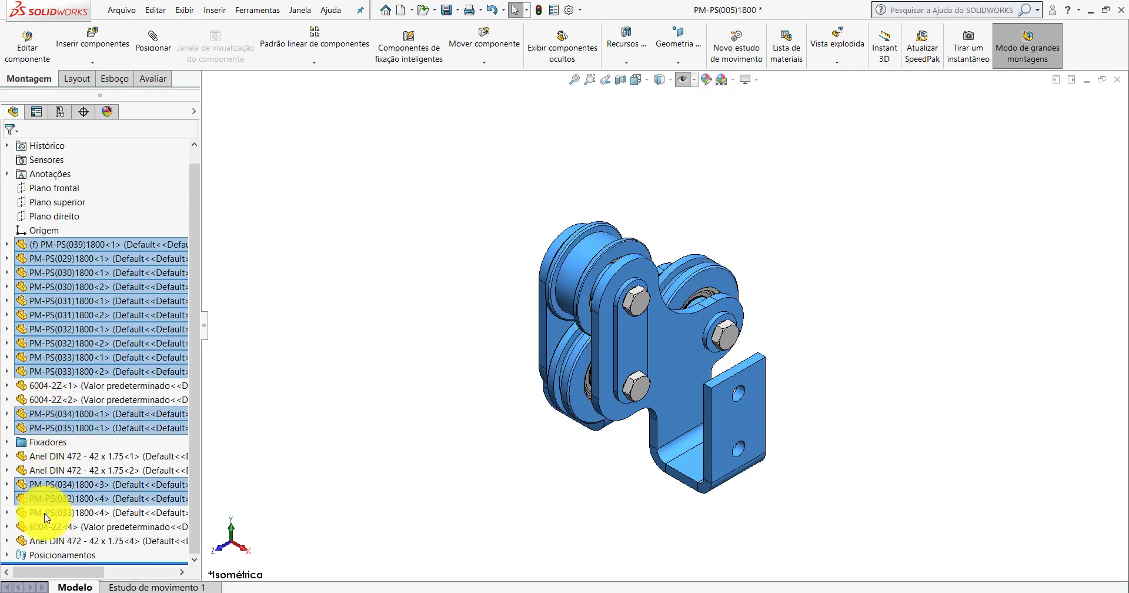
{"action": "left_click", "coordinate": [47, 513], "text": "ctrl"}
{"action": "right_click", "coordinate": [45, 517]}
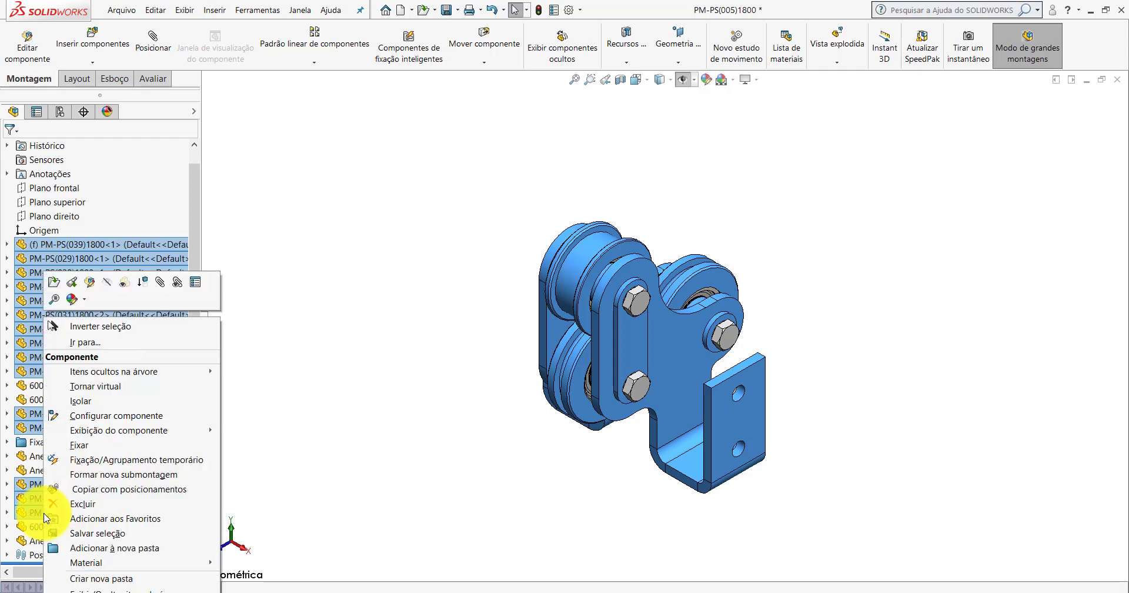
{"action": "left_click", "coordinate": [118, 547]}
{"action": "type", "text": "Peças"}
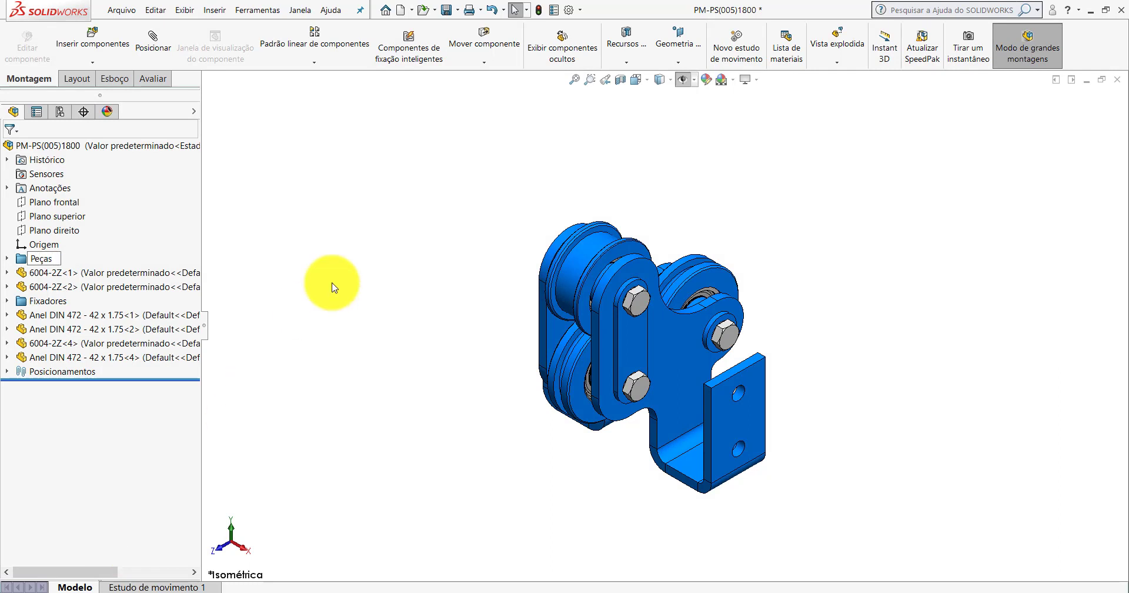
{"action": "left_click", "coordinate": [349, 229]}
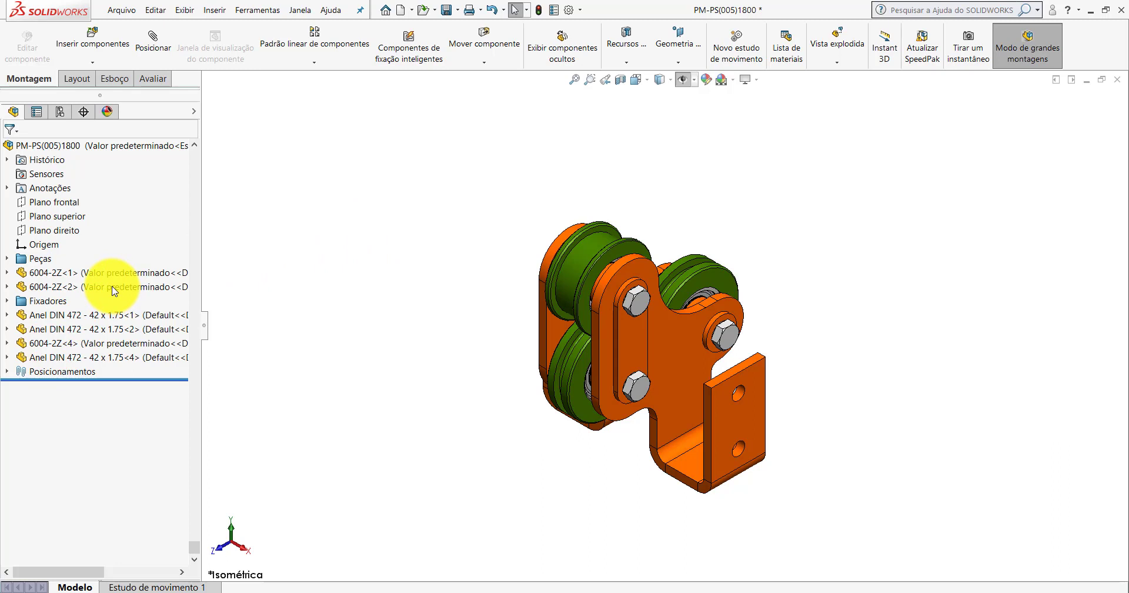
Group the 6004-2Z bearings and Anel DIN 472 rings into a new Componentes folder.
{"action": "left_click_drag", "start_coordinate": [51, 274], "coordinate": [39, 287]}
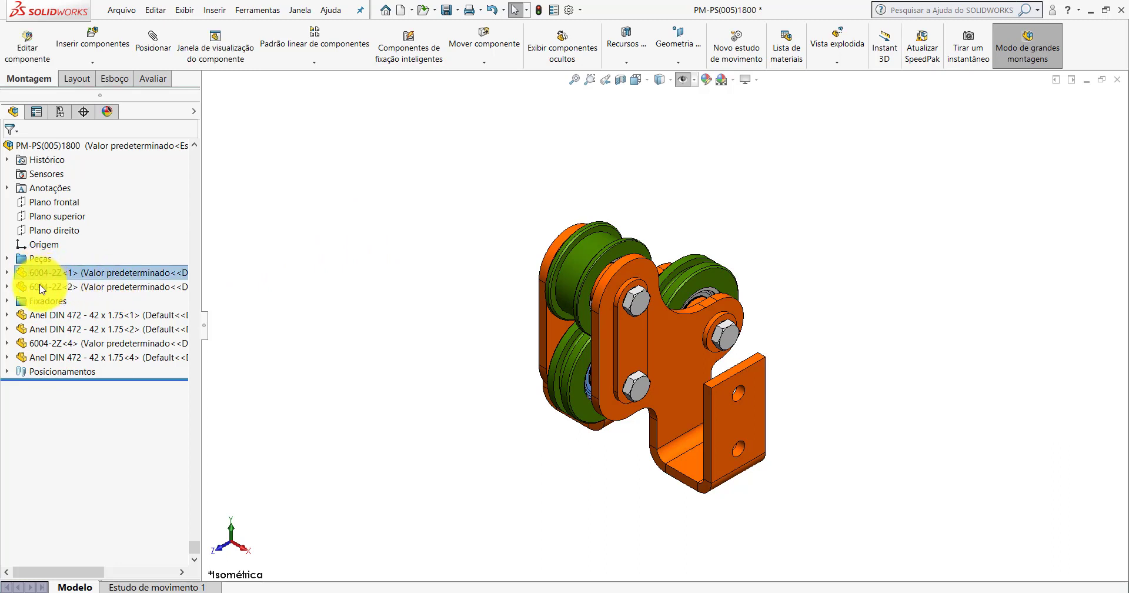
{"action": "left_click", "coordinate": [46, 315], "text": "ctrl"}
{"action": "left_click", "coordinate": [35, 328], "text": "ctrl"}
{"action": "left_click", "coordinate": [26, 343], "text": "ctrl"}
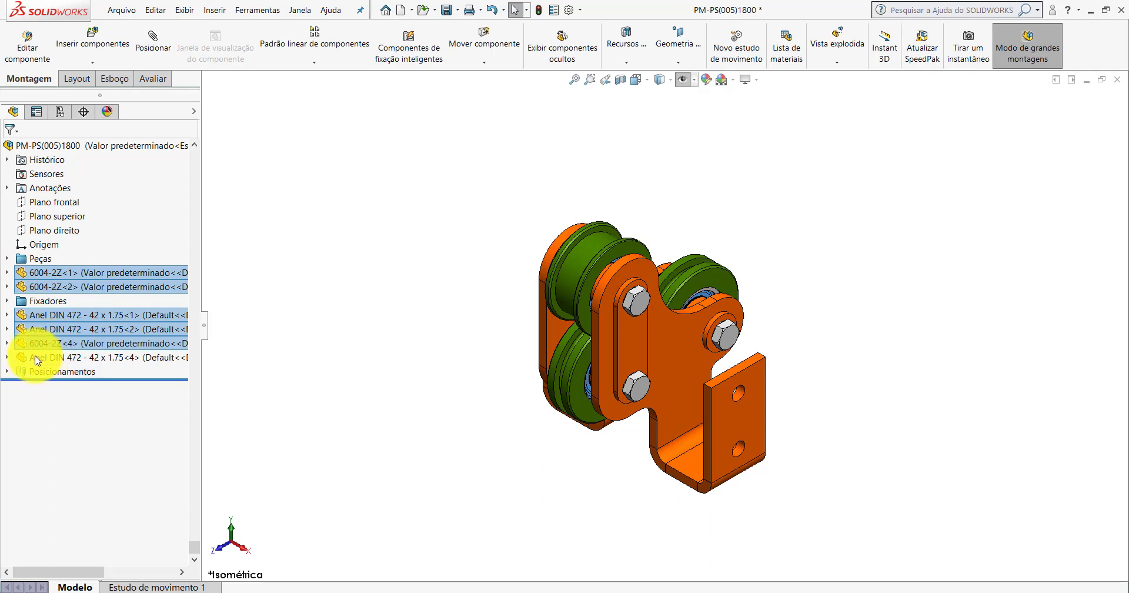
{"action": "left_click", "coordinate": [38, 360], "text": "ctrl"}
{"action": "right_click", "coordinate": [37, 360]}
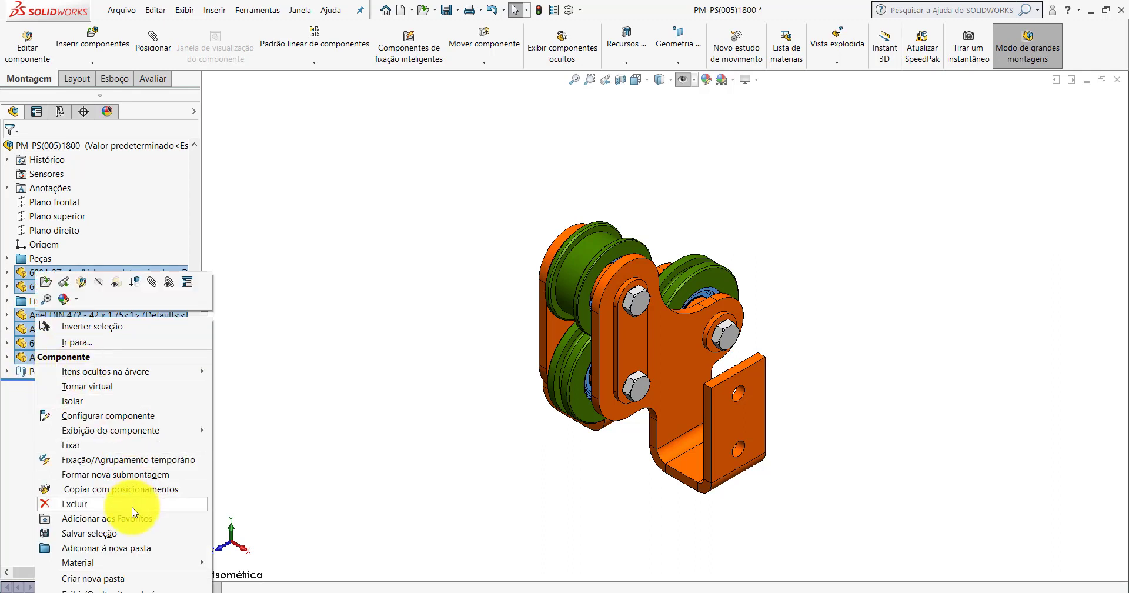
{"action": "left_click", "coordinate": [118, 547]}
{"action": "type", "text": "C"}
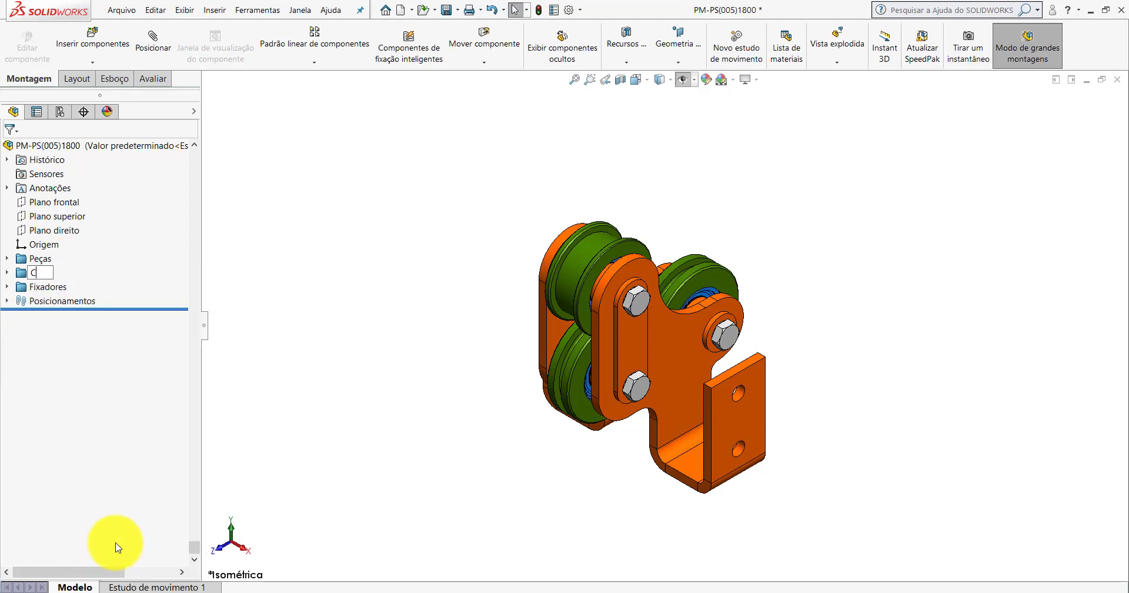
{"action": "type", "text": "omponentes"}
{"action": "left_click", "coordinate": [446, 272]}
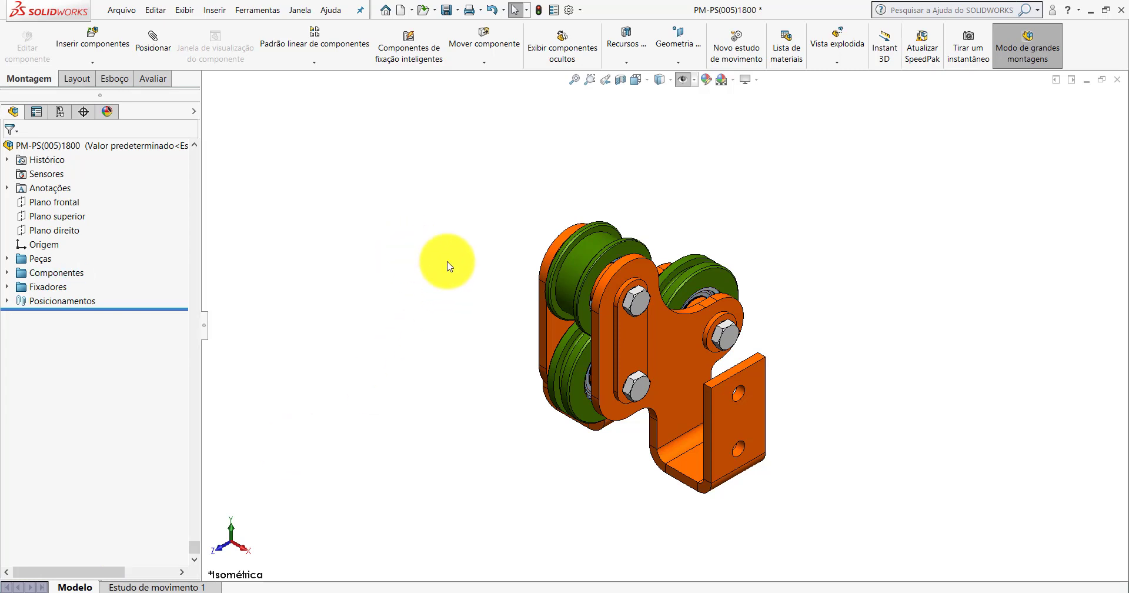
{"action": "scroll", "coordinate": [749, 376], "scroll_direction": "down", "scroll_amount": 1}
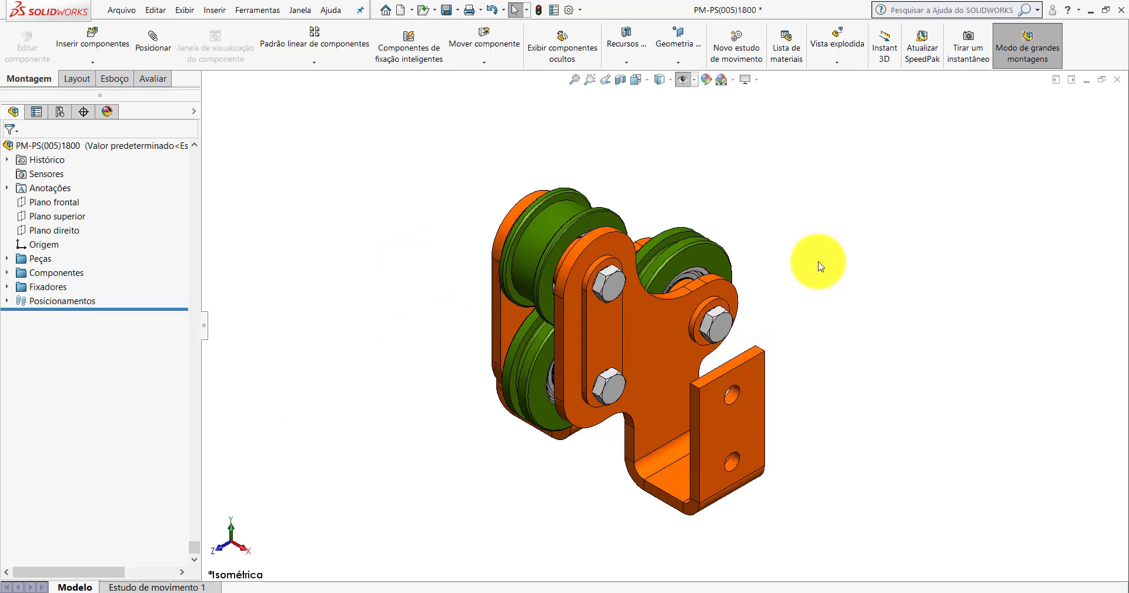
Rebuild and save PM-PS(005)1800, then return the model to the Isometric view.
{"action": "left_click", "coordinate": [446, 10]}
{"action": "left_click", "coordinate": [548, 247]}
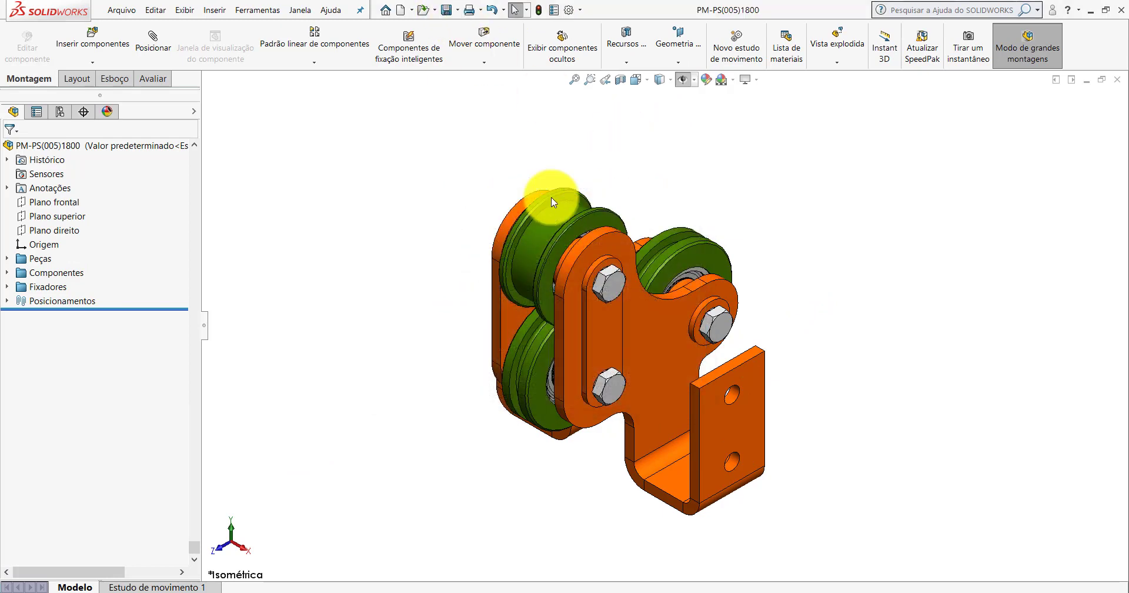
{"action": "mouse_move", "coordinate": [681, 322]}
{"action": "middle_mouse_down"}
{"action": "mouse_move", "coordinate": [680, 277]}
{"action": "mouse_move", "coordinate": [739, 250]}
{"action": "mouse_move", "coordinate": [698, 263]}
{"action": "middle_mouse_up"}
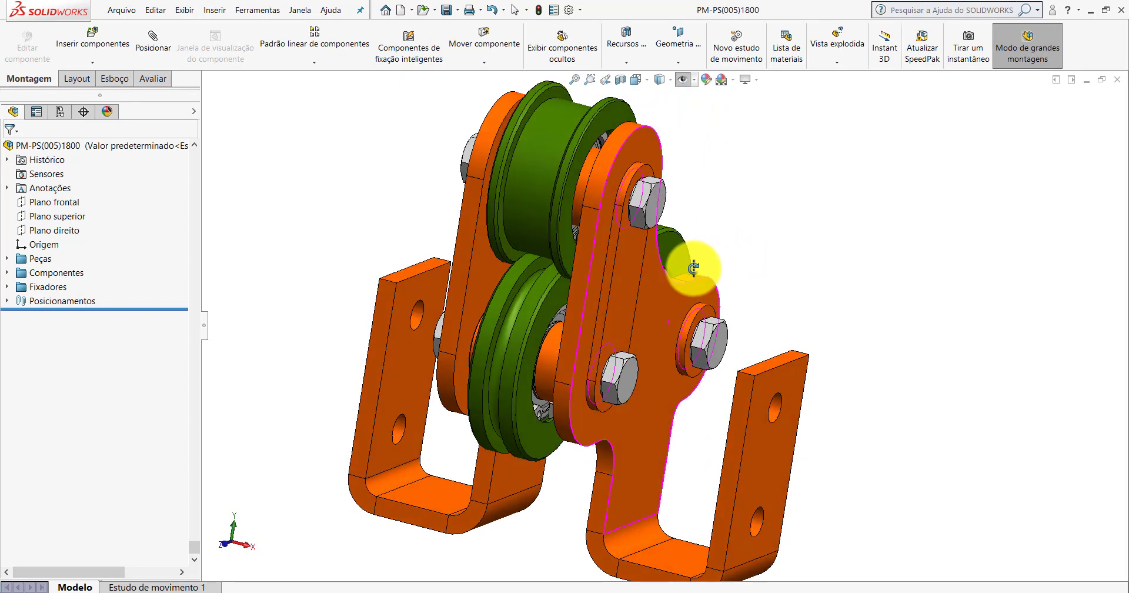
{"action": "left_click", "coordinate": [636, 80]}
{"action": "left_click", "coordinate": [700, 109]}
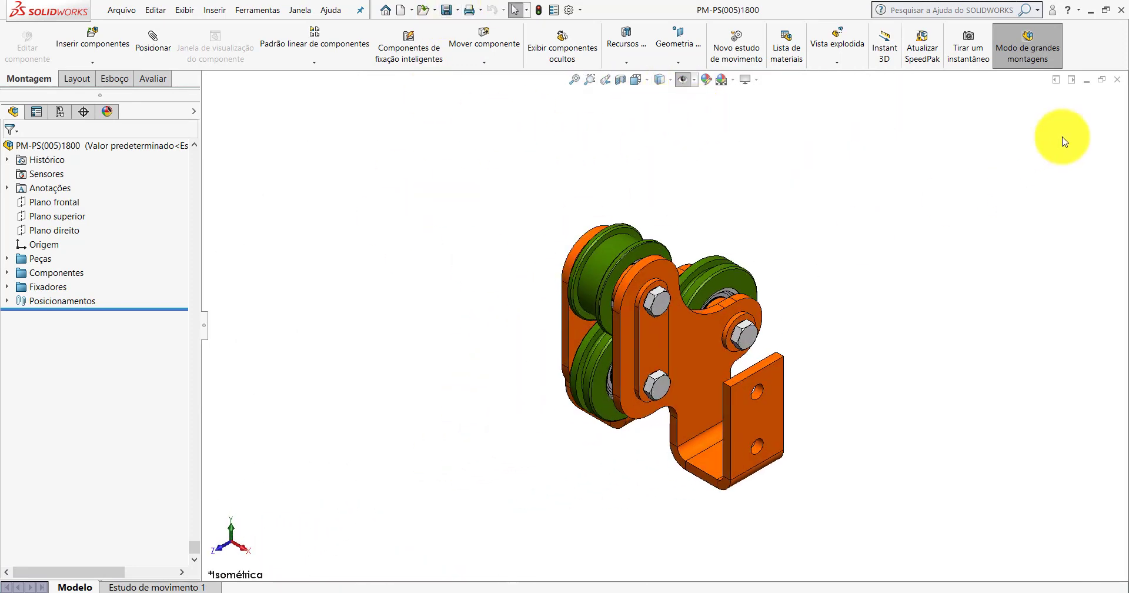
Close both assemblies, discarding PM-PS(005)1600 changes, and minimize SOLIDWORKS.
{"action": "left_click", "coordinate": [1116, 82]}
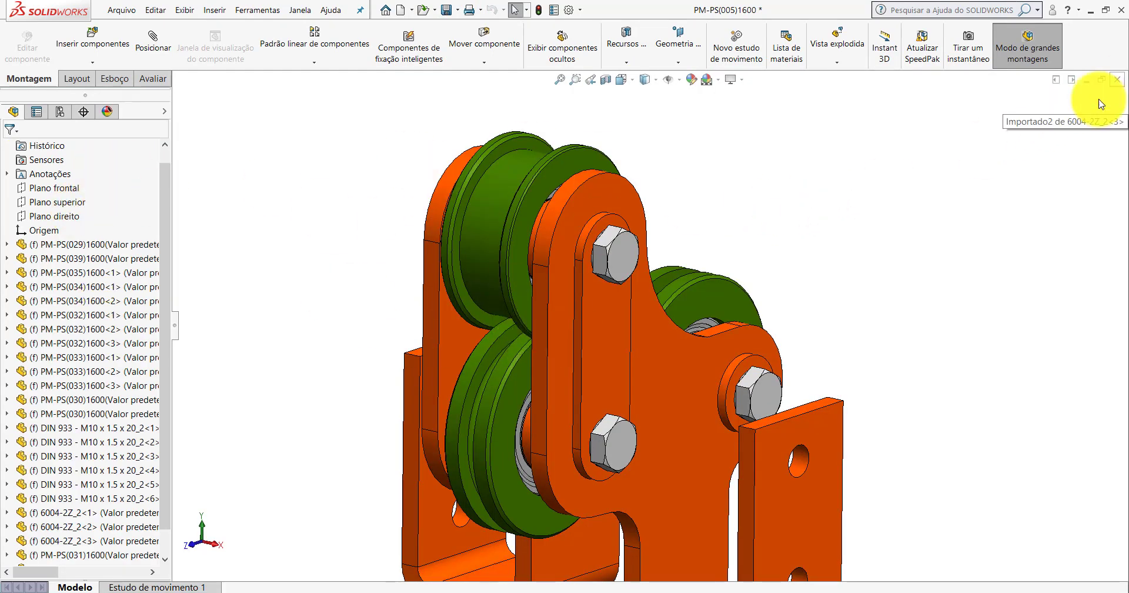
{"action": "left_click", "coordinate": [1117, 80]}
{"action": "left_click", "coordinate": [529, 322]}
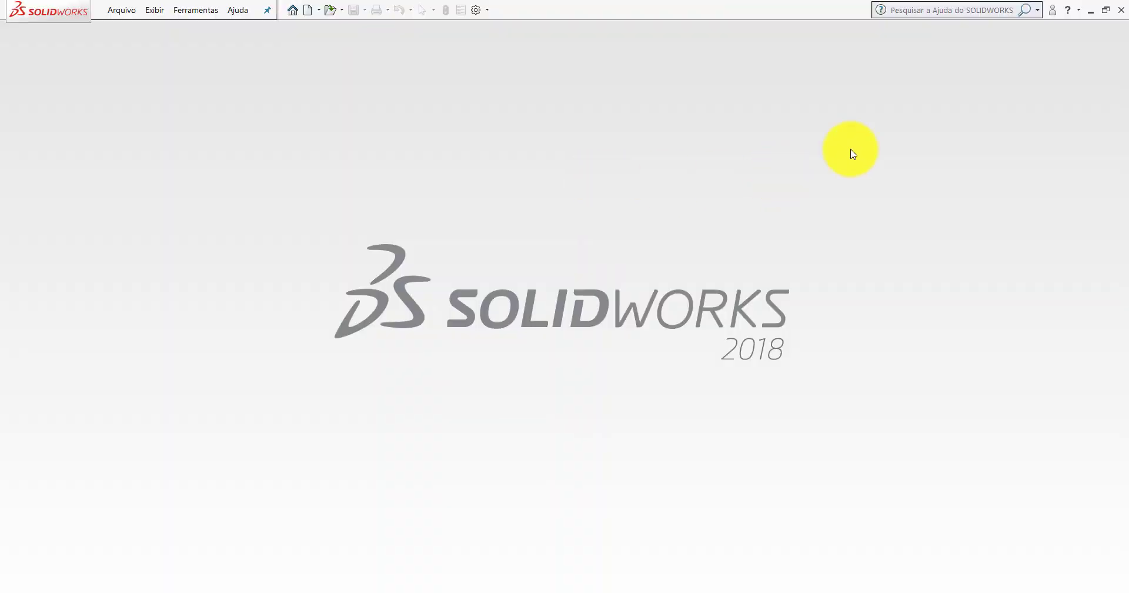
{"action": "left_click", "coordinate": [1096, 12]}
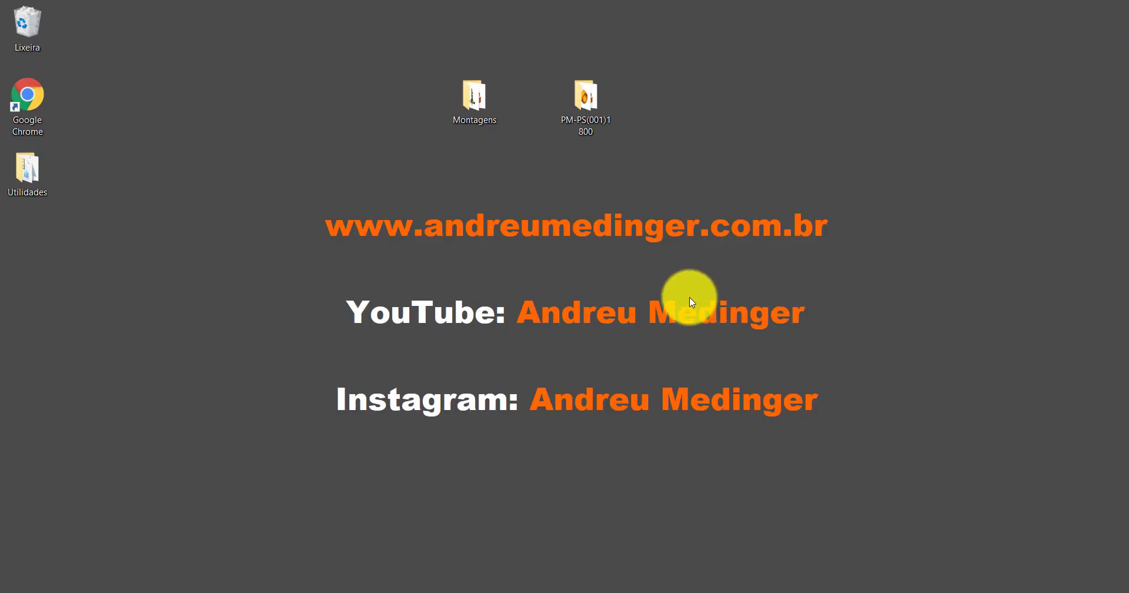